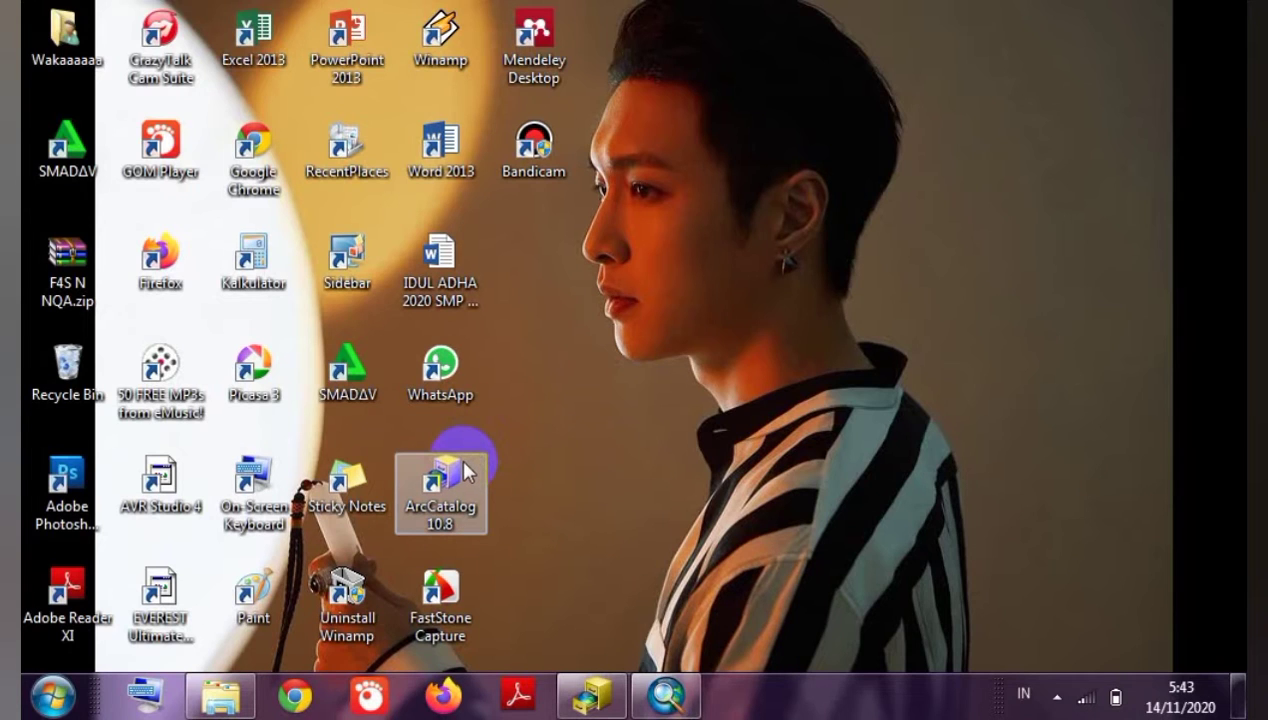
Bring ArcCatalog forward, then return to the Untitled ArcMap window.
{"action": "left_click", "coordinate": [575, 696]}
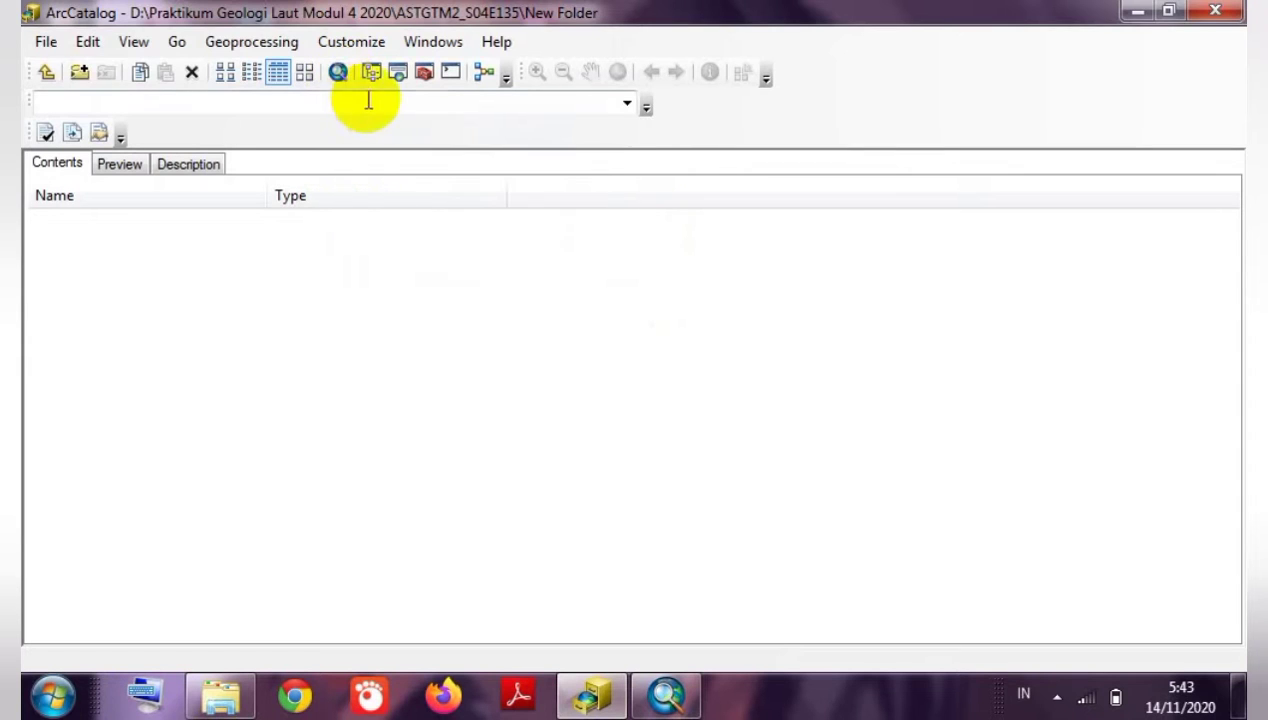
{"action": "left_click", "coordinate": [676, 706]}
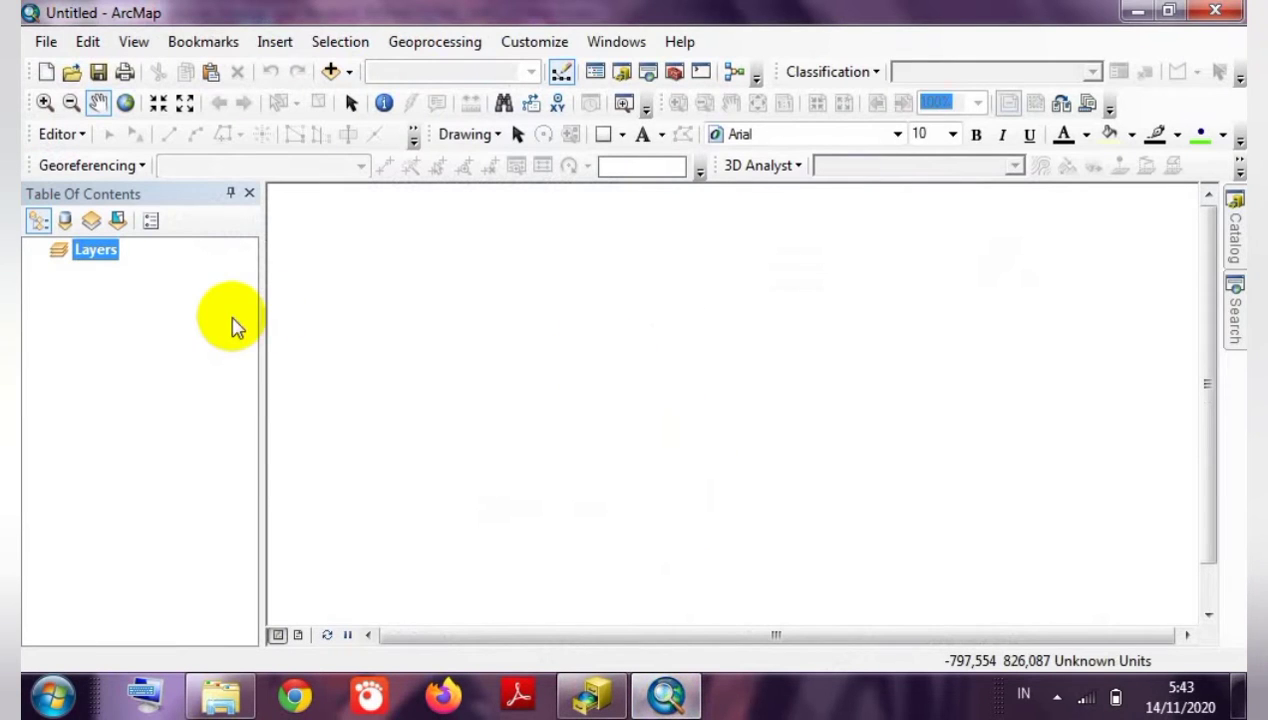
Start a new Blank Map document, discarding the Untitled map without saving.
{"action": "left_click", "coordinate": [389, 302]}
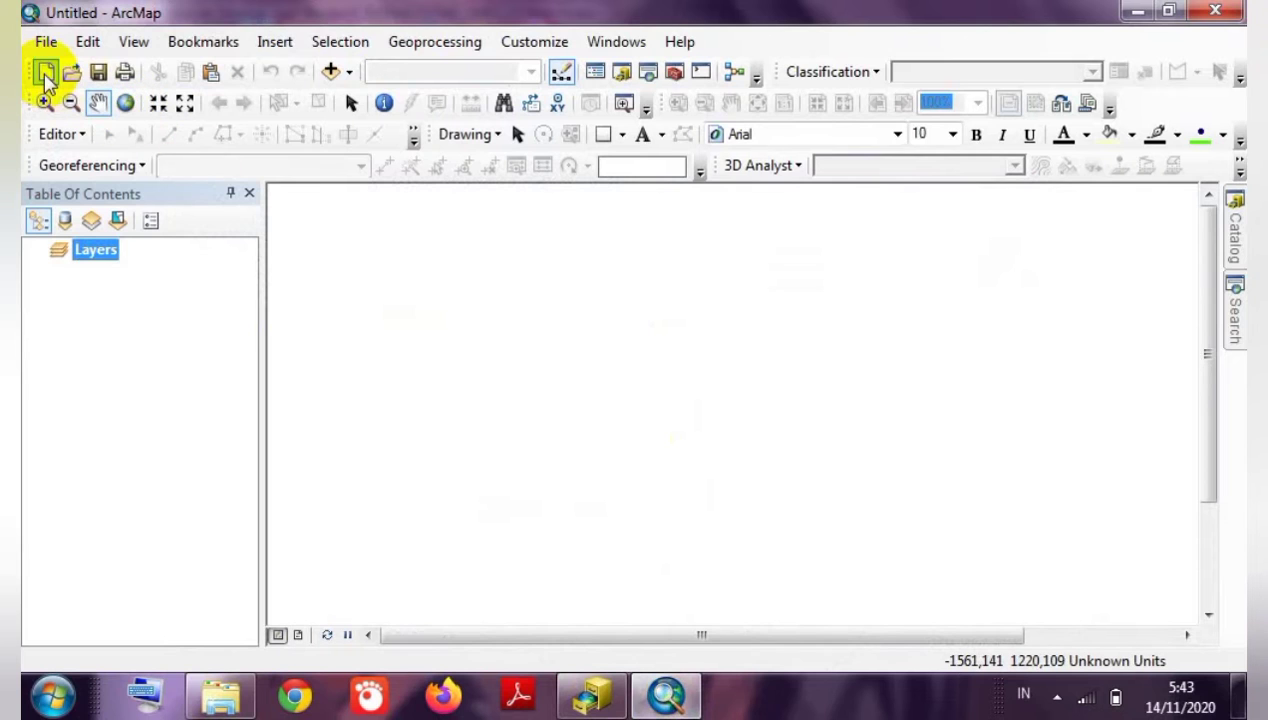
{"action": "left_click", "coordinate": [46, 76]}
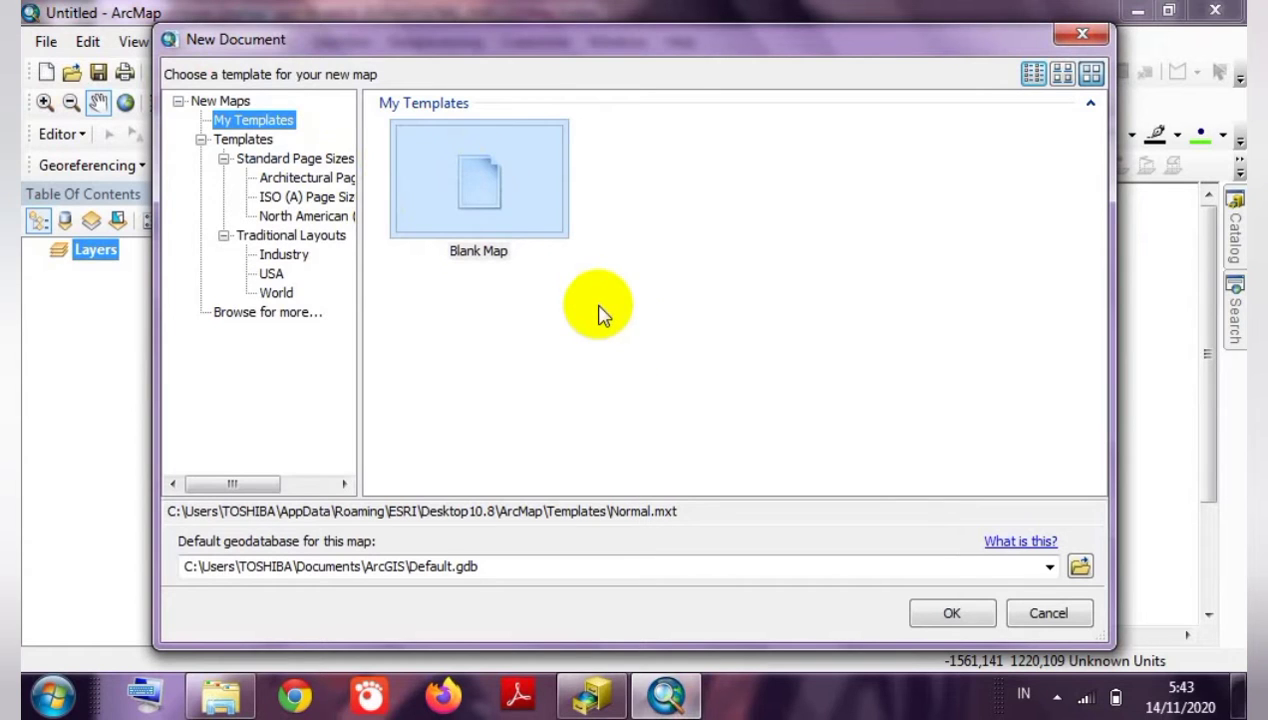
{"action": "left_click", "coordinate": [953, 615]}
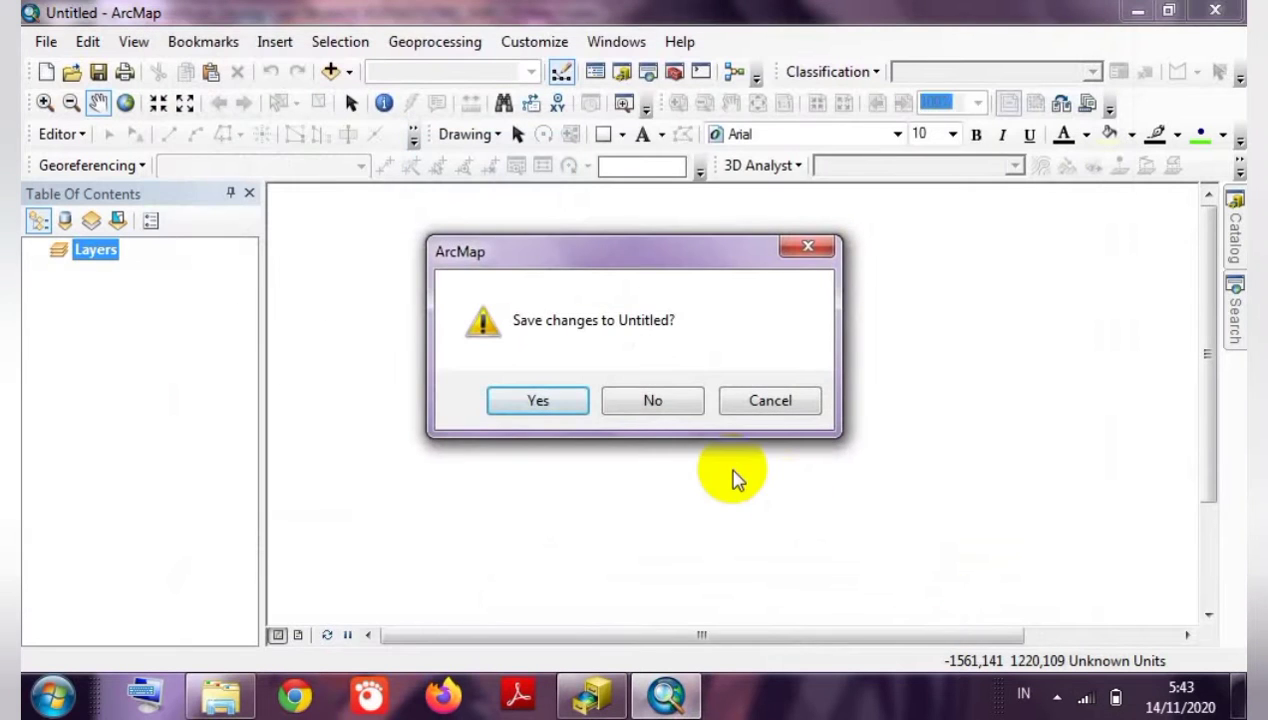
{"action": "left_click", "coordinate": [613, 404]}
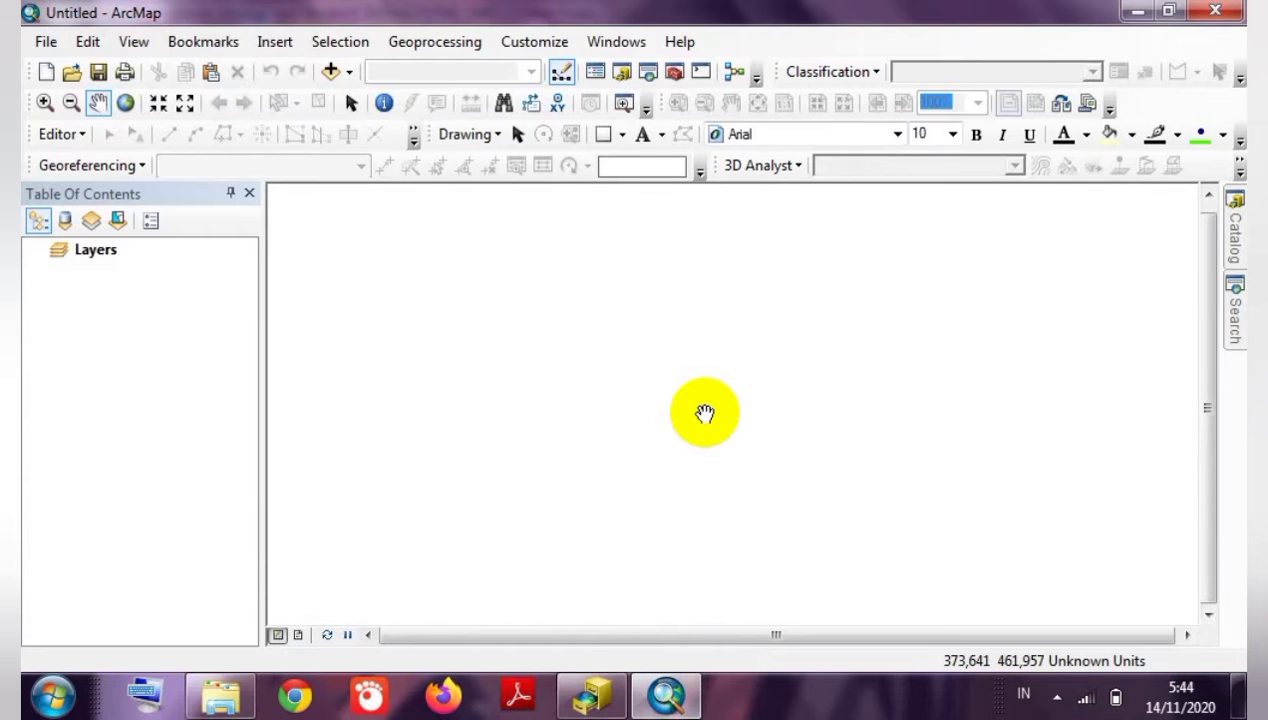
{"action": "left_click", "coordinate": [332, 72]}
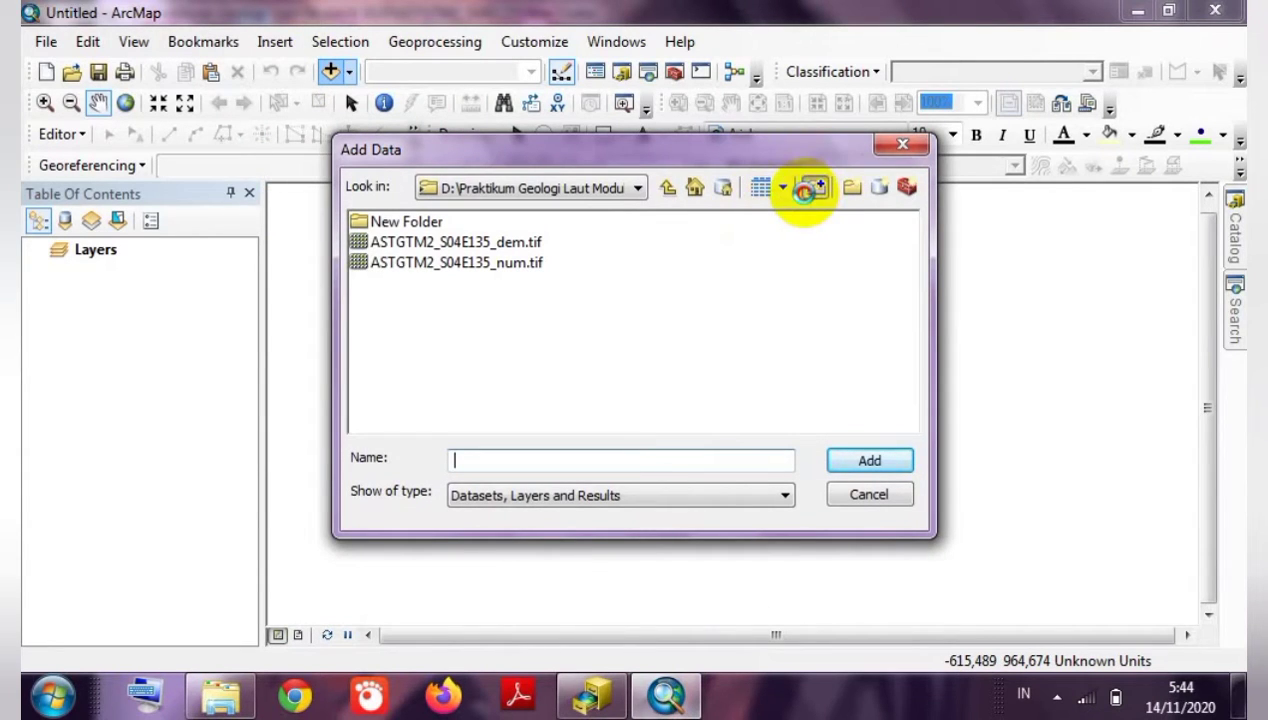
Connect the D:\Praktikum Geologi Laut Modul 4 2020\ASTGTM2_S04E135 folder in Add Data.
{"action": "left_click", "coordinate": [811, 194]}
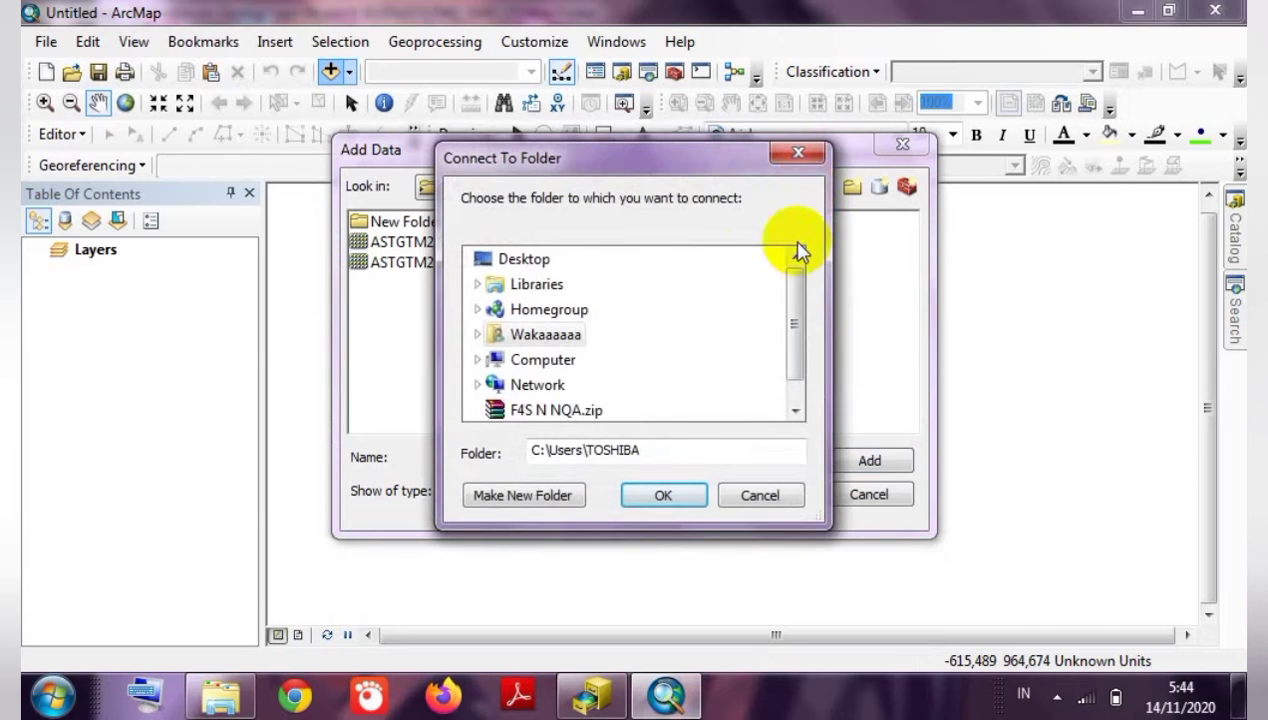
{"action": "left_click", "coordinate": [478, 336]}
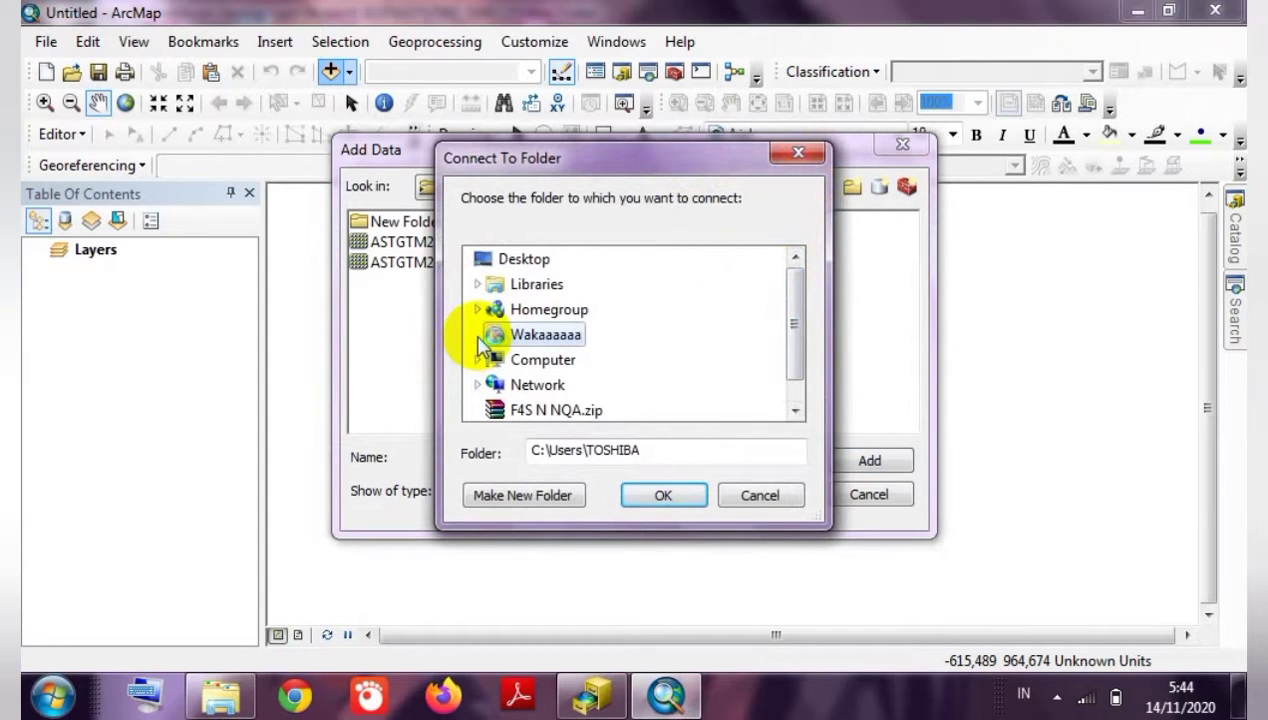
{"action": "left_click", "coordinate": [478, 336]}
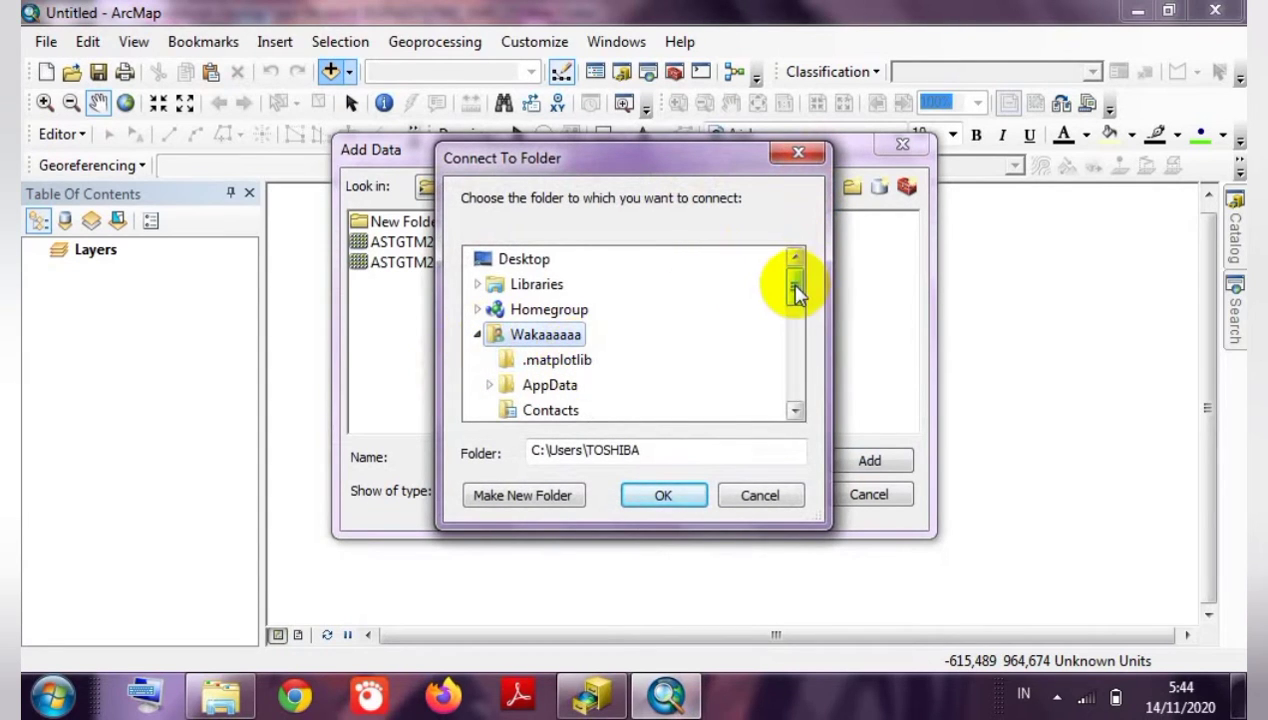
{"action": "left_click_drag", "start_coordinate": [798, 291], "coordinate": [806, 385]}
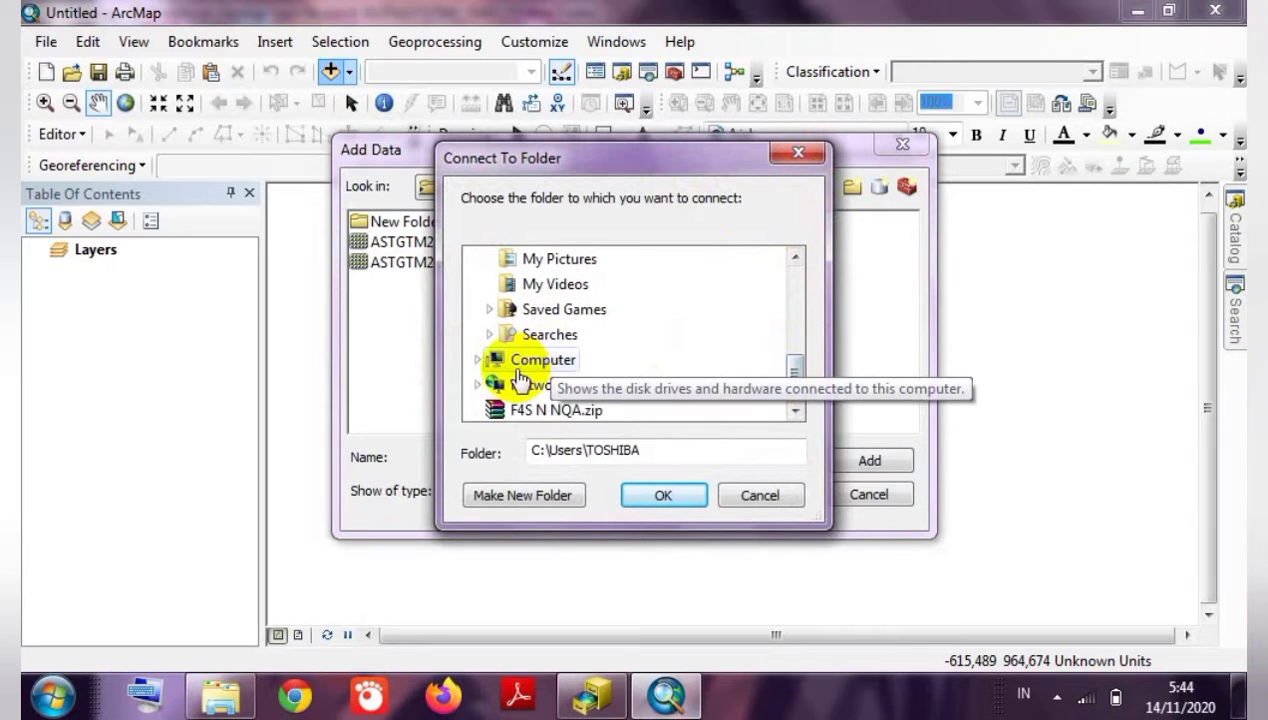
{"action": "left_click", "coordinate": [490, 360]}
{"action": "left_click_drag", "start_coordinate": [794, 284], "coordinate": [798, 328]}
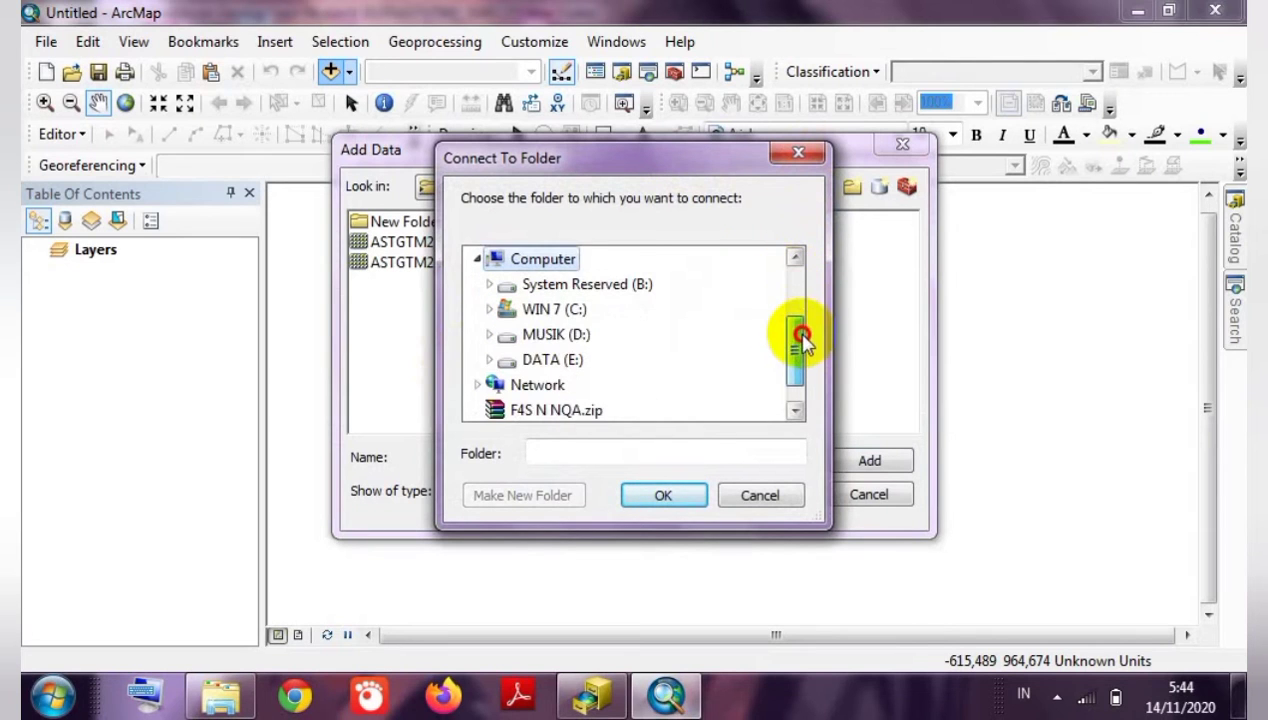
{"action": "left_click", "coordinate": [568, 336]}
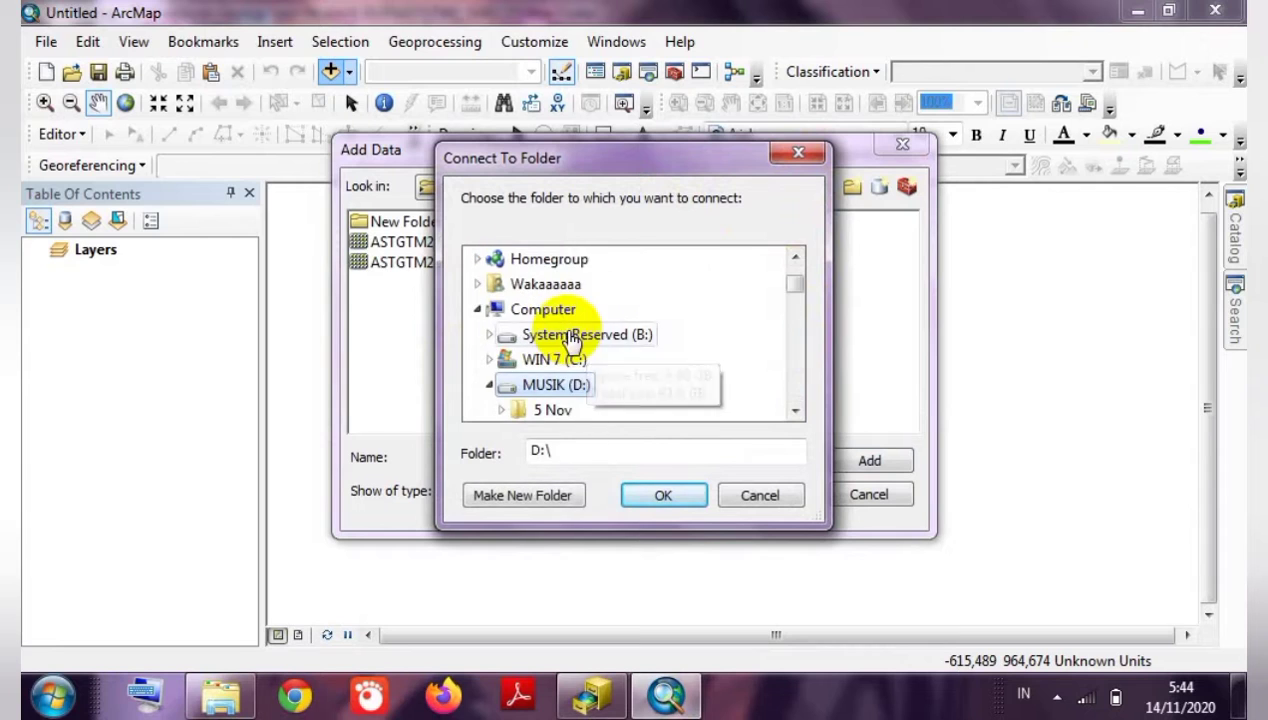
{"action": "left_click_drag", "start_coordinate": [784, 292], "coordinate": [801, 368]}
{"action": "double_click", "coordinate": [670, 292]}
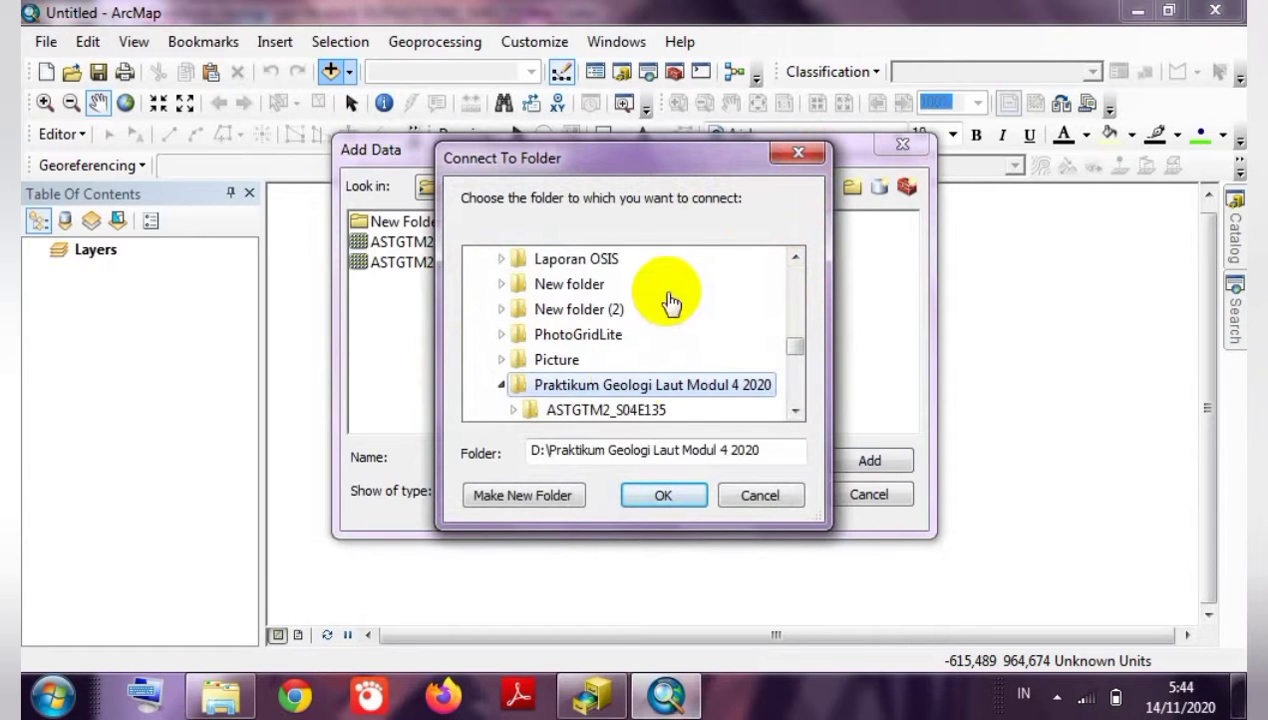
{"action": "left_click", "coordinate": [577, 410]}
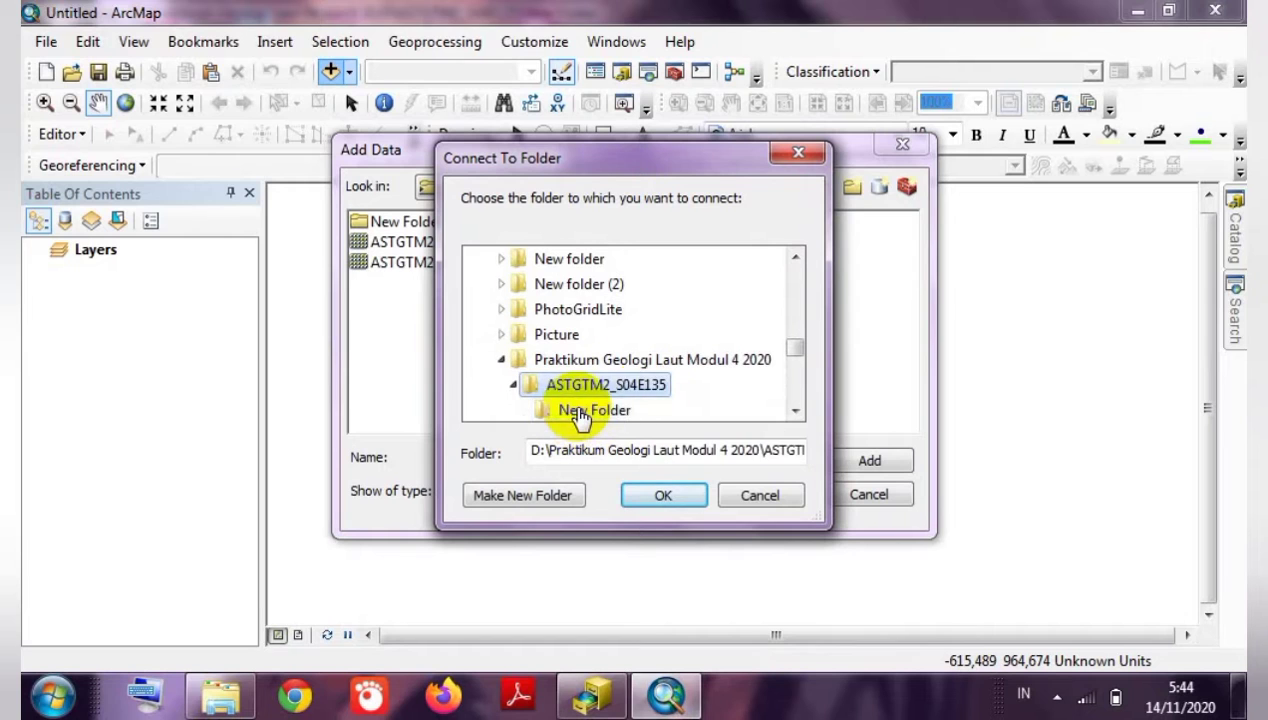
{"action": "left_click", "coordinate": [686, 495]}
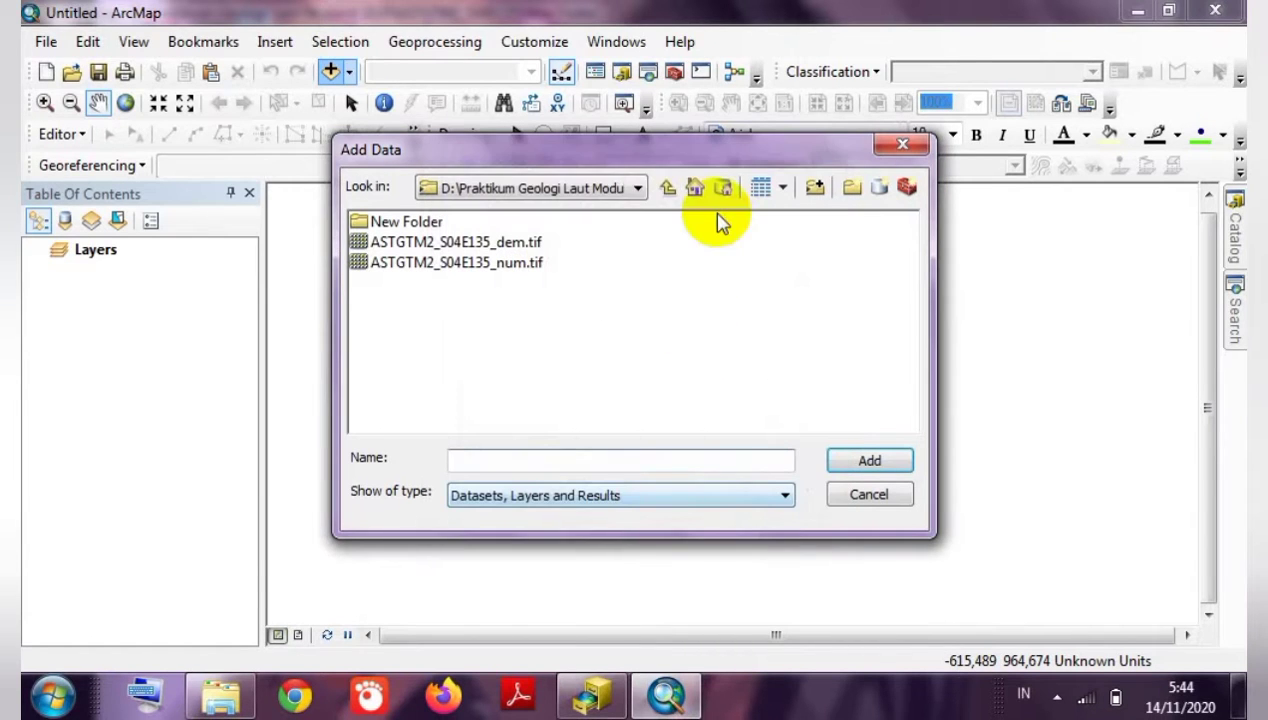
Add ASTGTM2_S04E135_dem.tif from the connected folder to the map.
{"action": "left_click", "coordinate": [612, 189]}
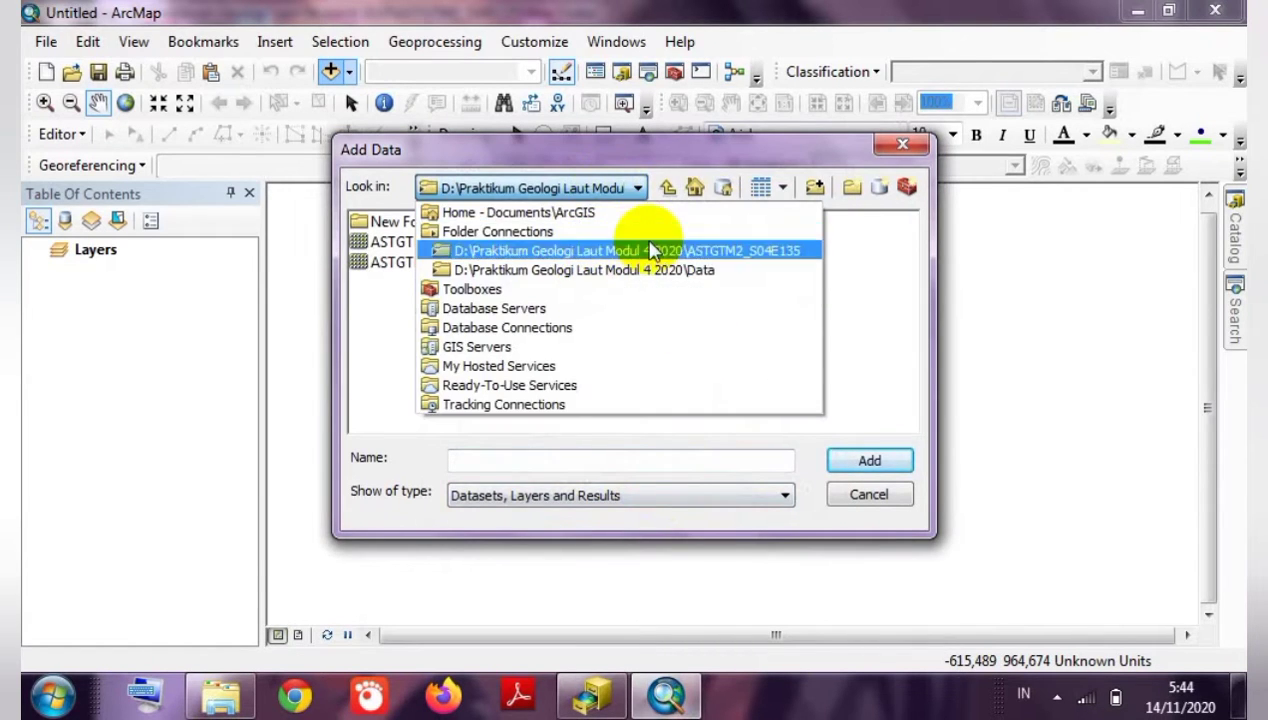
{"action": "left_click", "coordinate": [560, 255]}
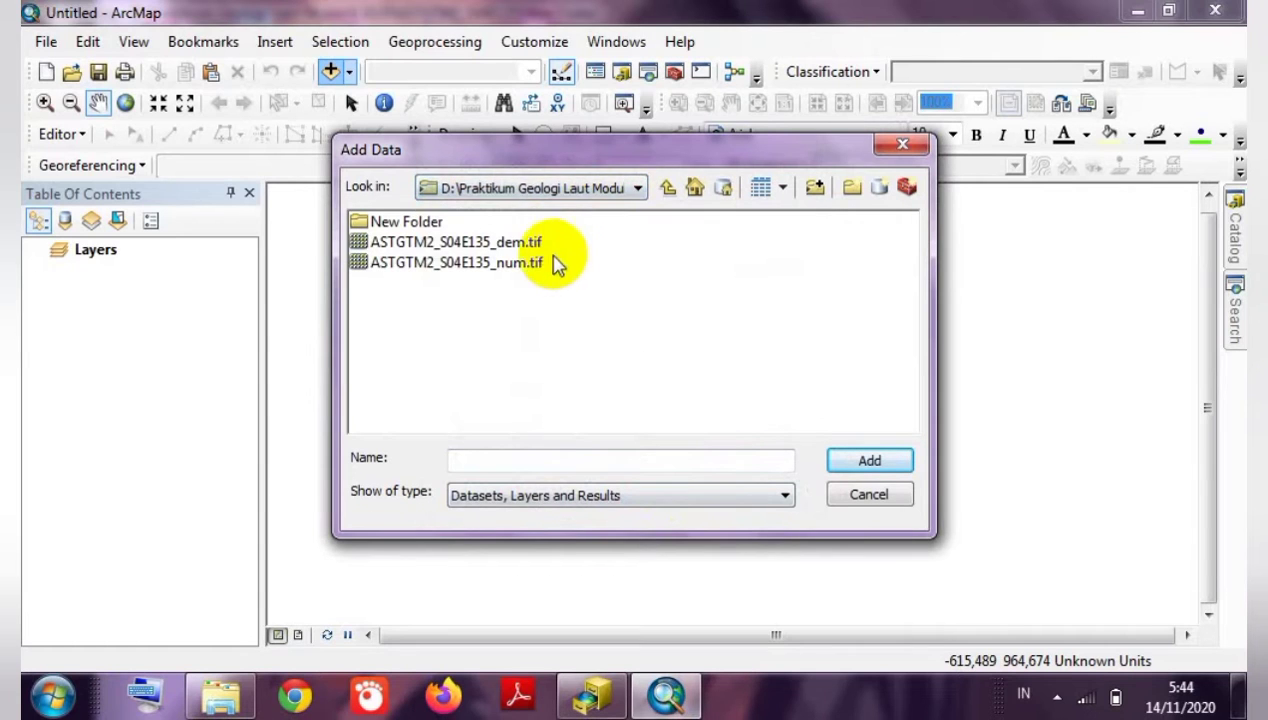
{"action": "left_click", "coordinate": [500, 242]}
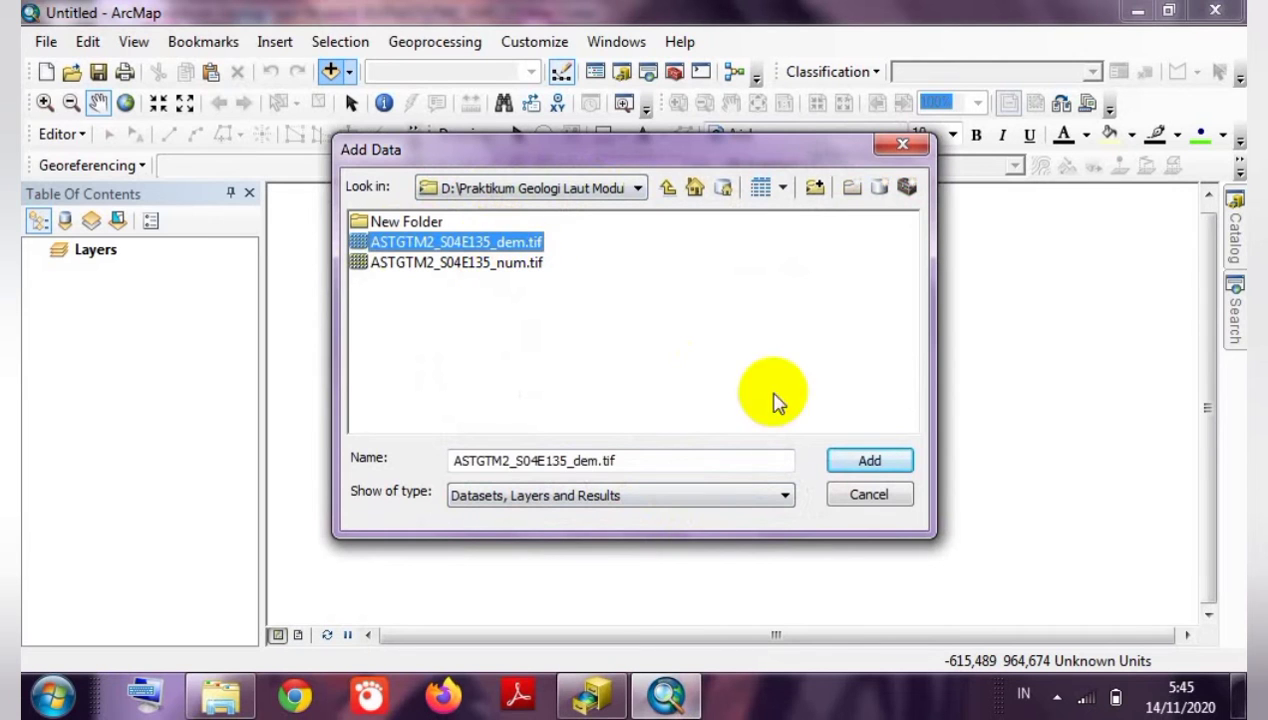
{"action": "left_click", "coordinate": [843, 462]}
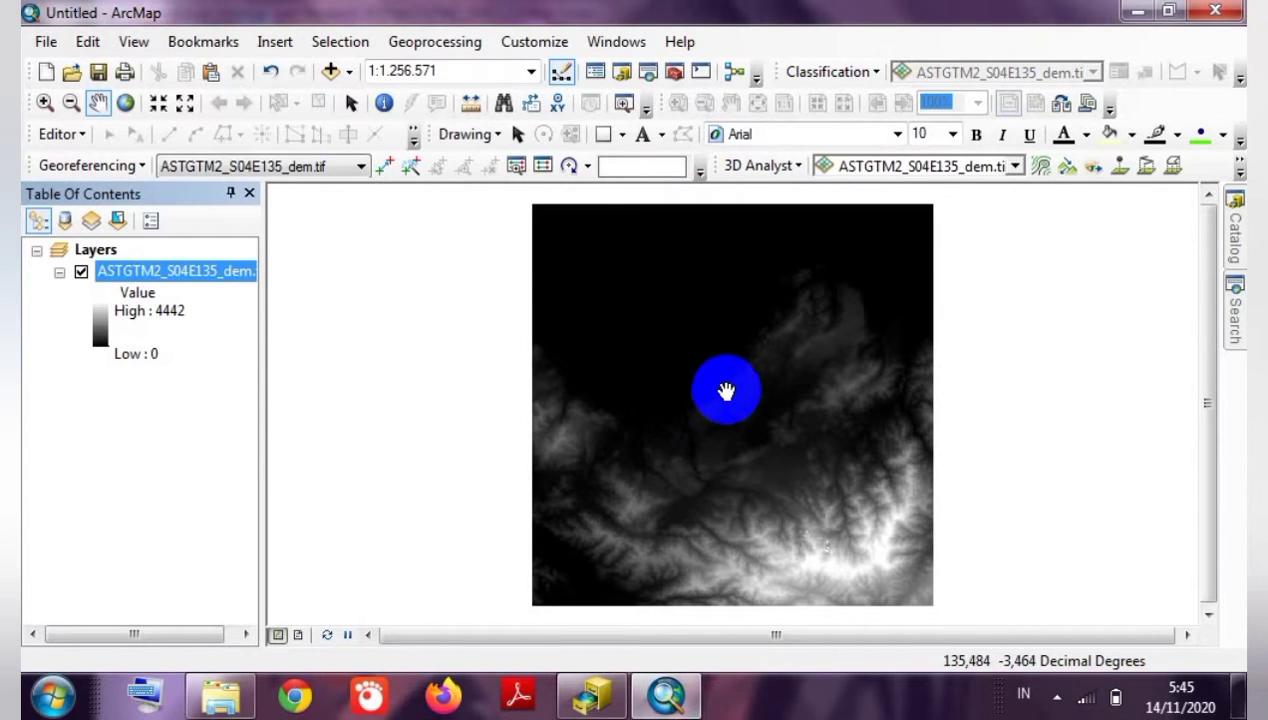
Give the DEM layer a Classified symbology with a green-yellow-red colour ramp.
{"action": "right_click", "coordinate": [157, 267]}
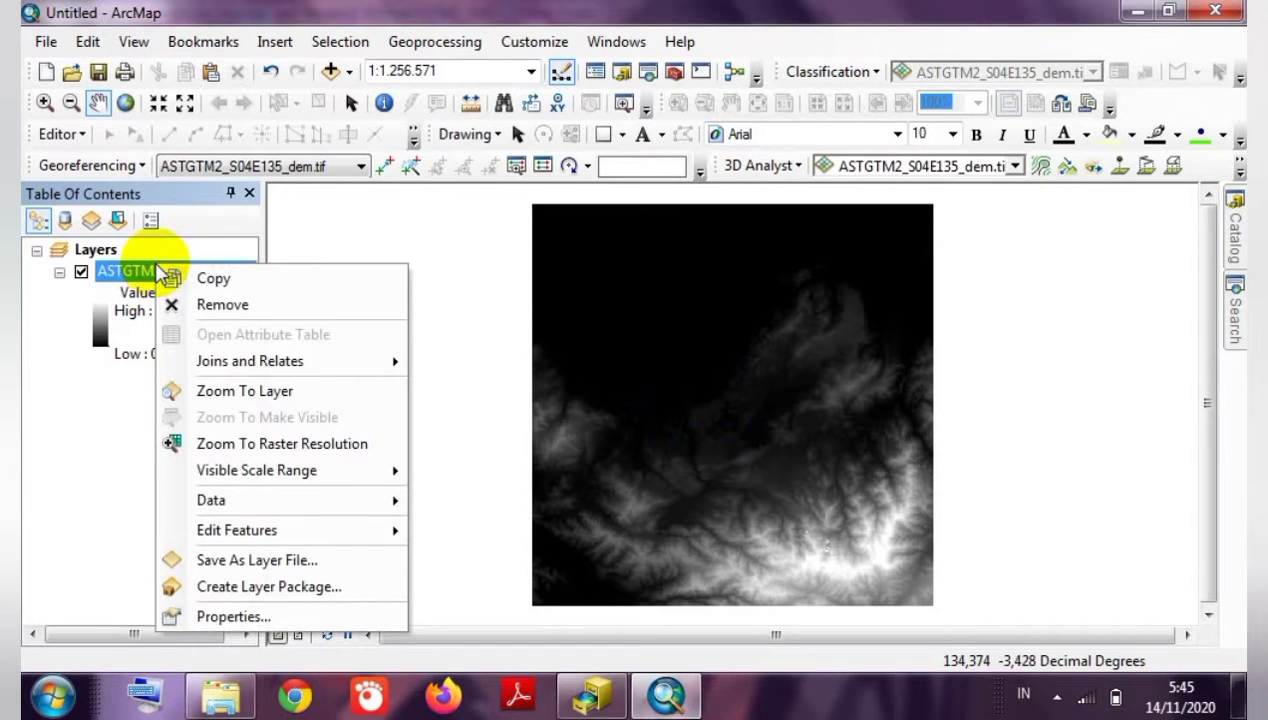
{"action": "left_click", "coordinate": [204, 612]}
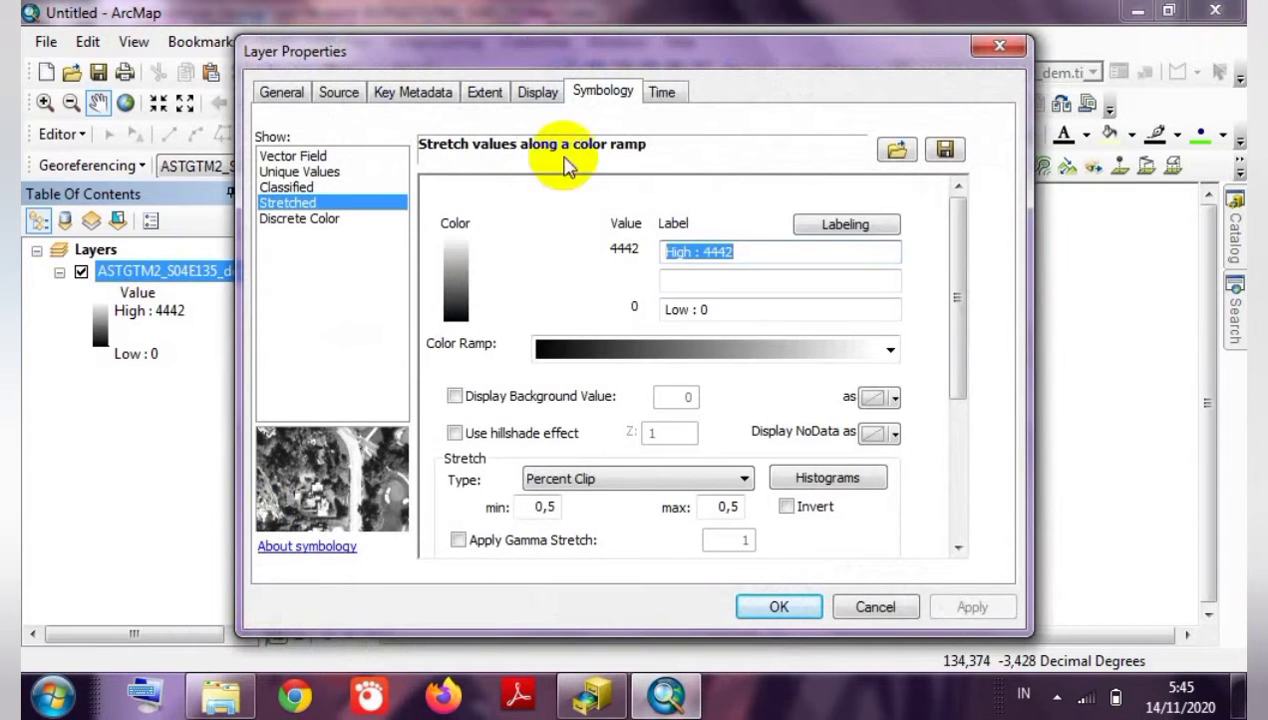
{"action": "left_click", "coordinate": [298, 188]}
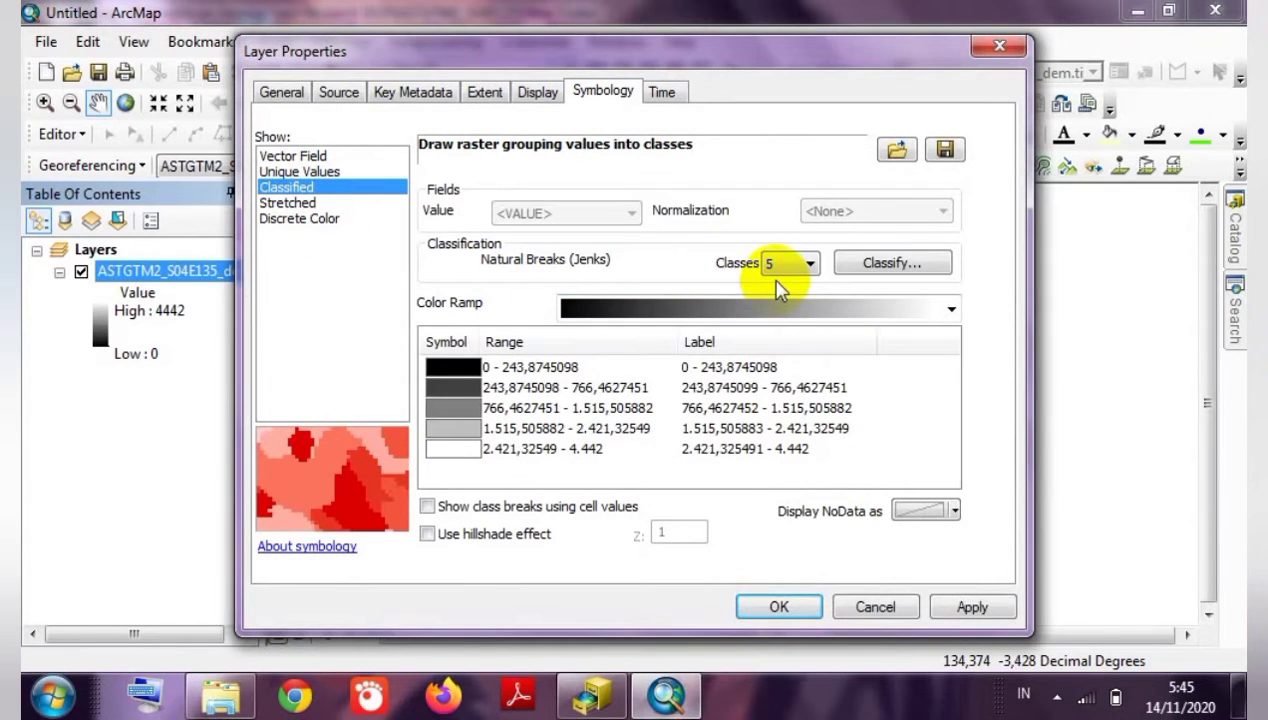
{"action": "left_click", "coordinate": [655, 310]}
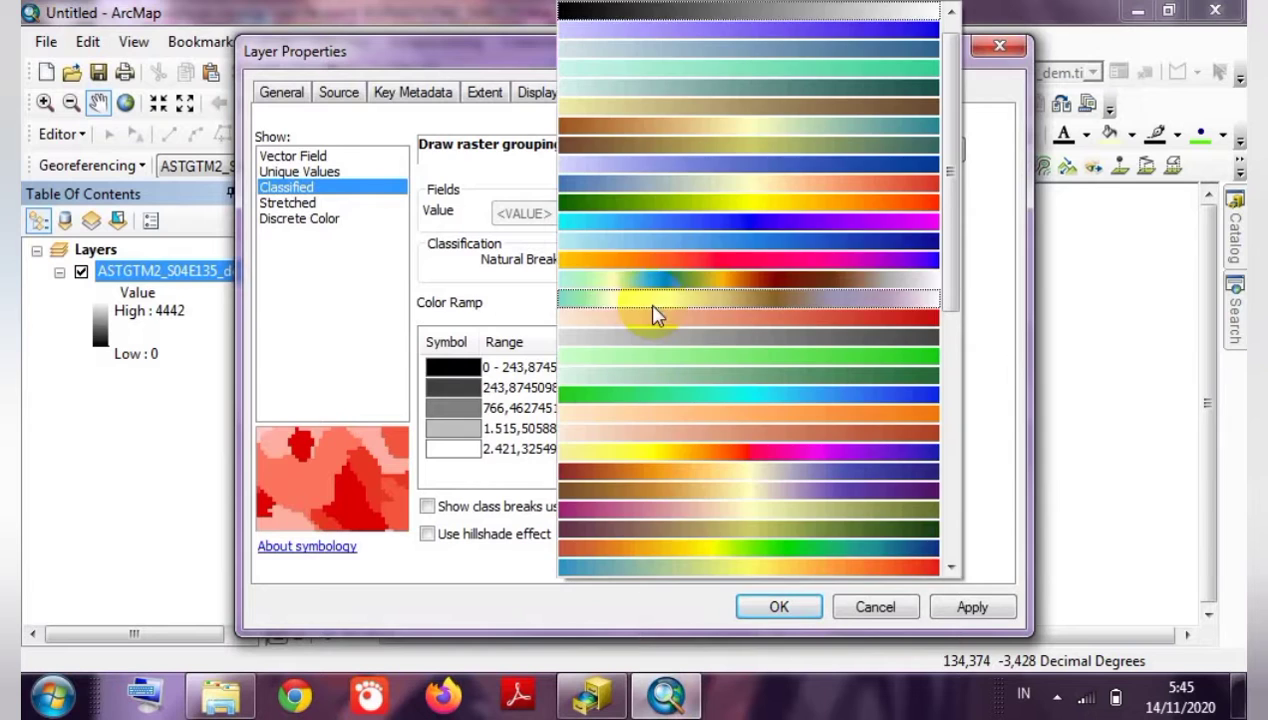
{"action": "left_click_drag", "start_coordinate": [951, 295], "coordinate": [948, 487]}
{"action": "left_click", "coordinate": [843, 455]}
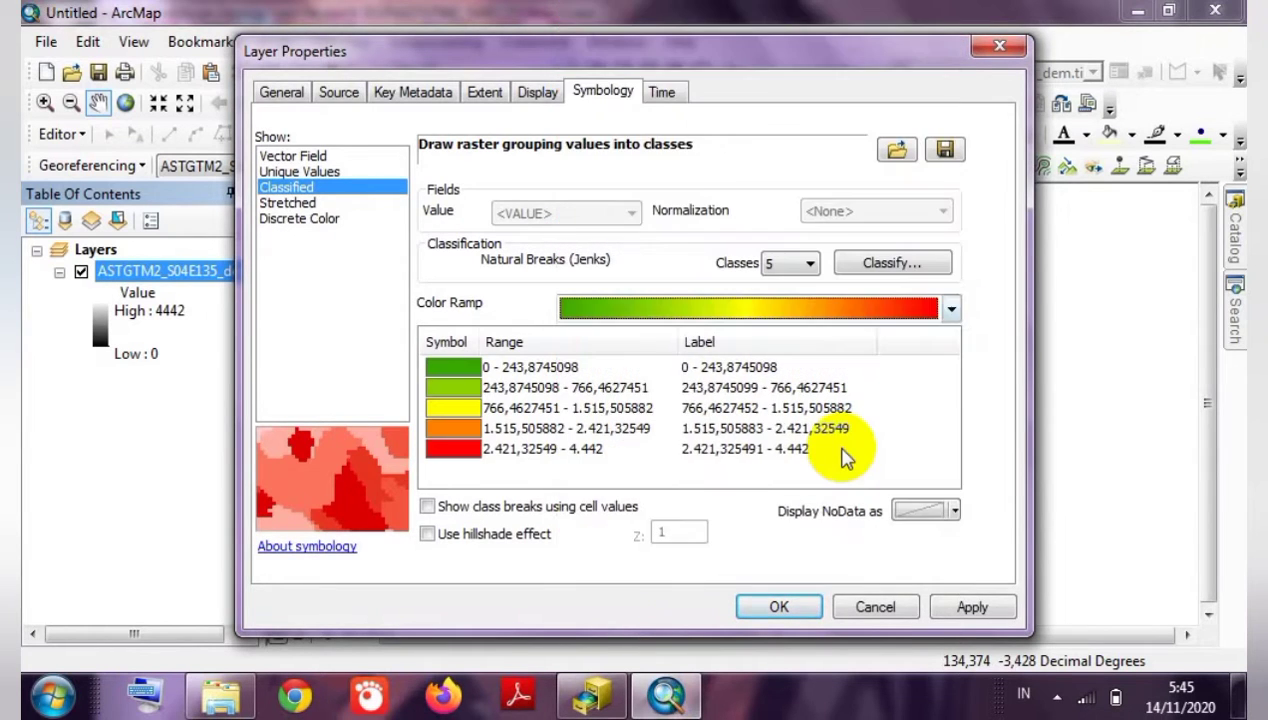
{"action": "left_click", "coordinate": [972, 608]}
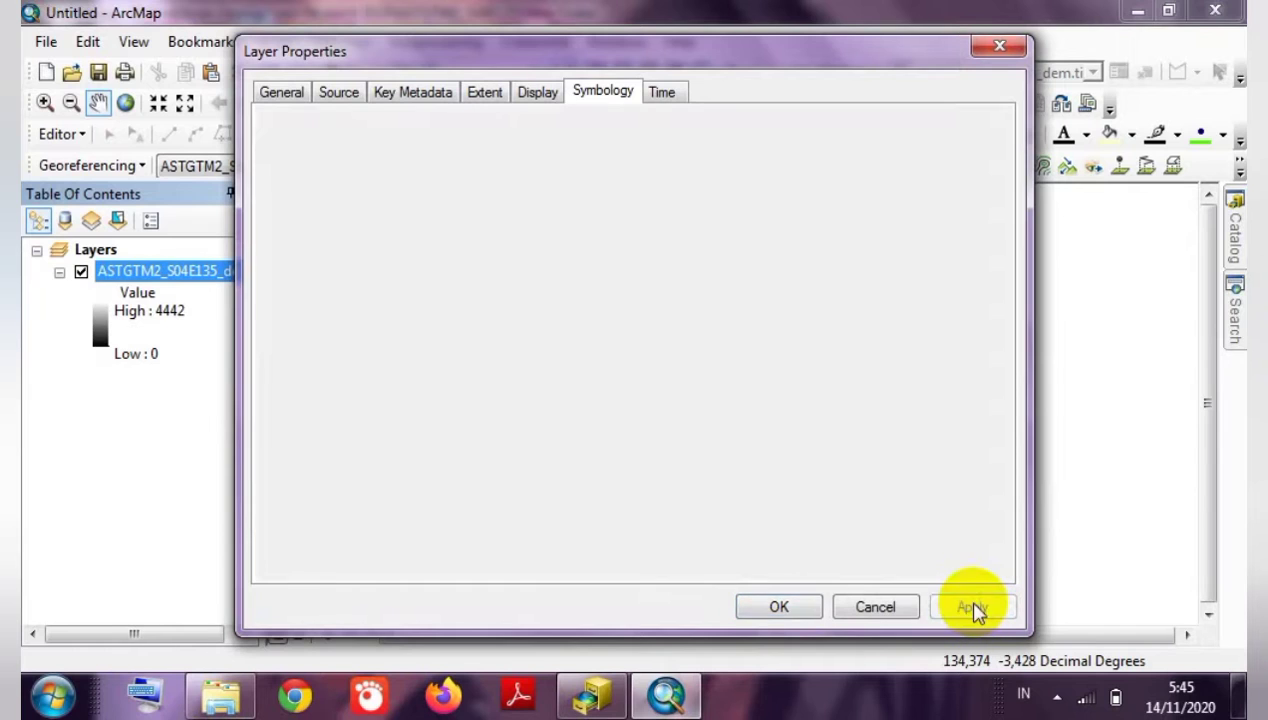
{"action": "left_click", "coordinate": [779, 606]}
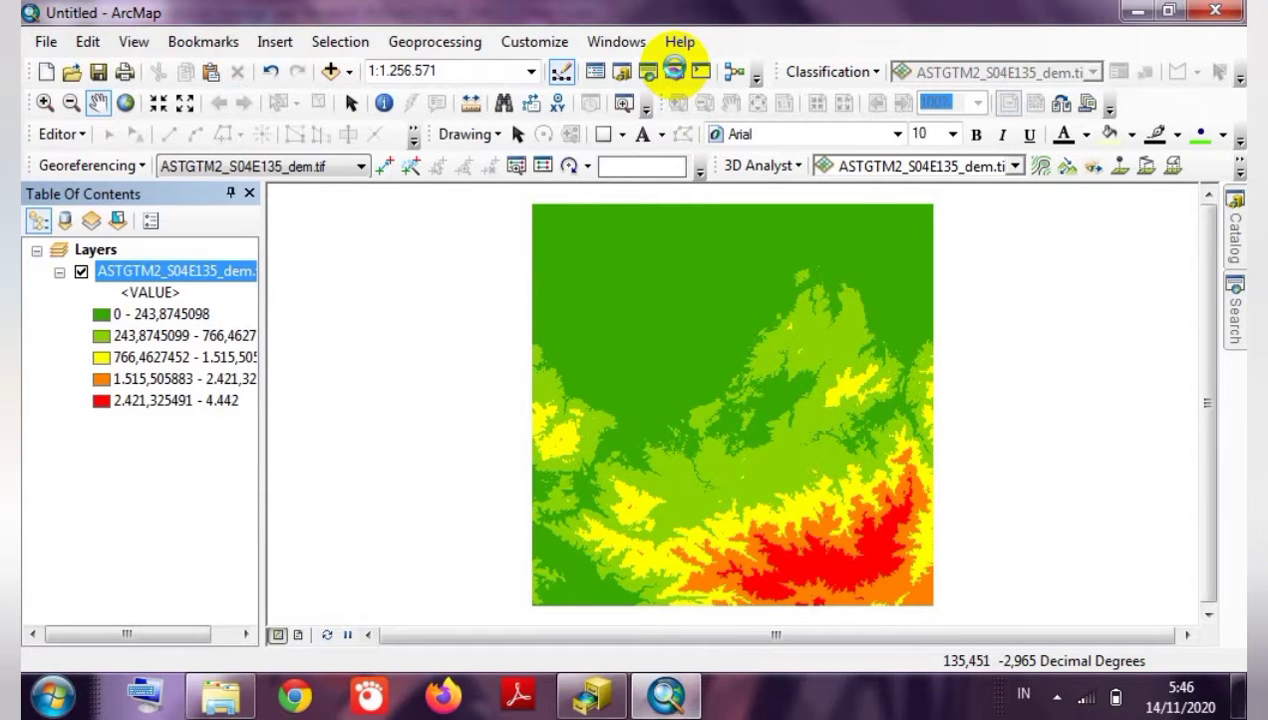
Launch Hillshade from ArcToolbox's Spatial Analyst Tools > Surface toolset.
{"action": "left_click", "coordinate": [674, 70]}
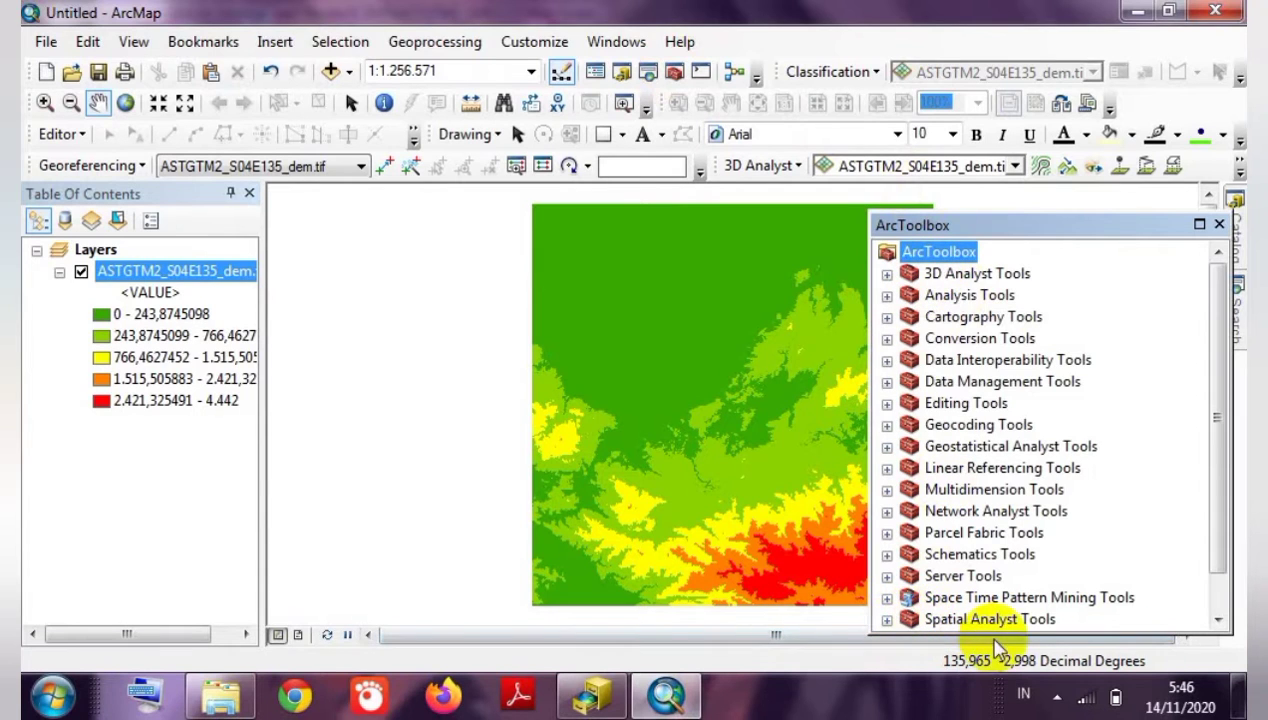
{"action": "left_click", "coordinate": [887, 620]}
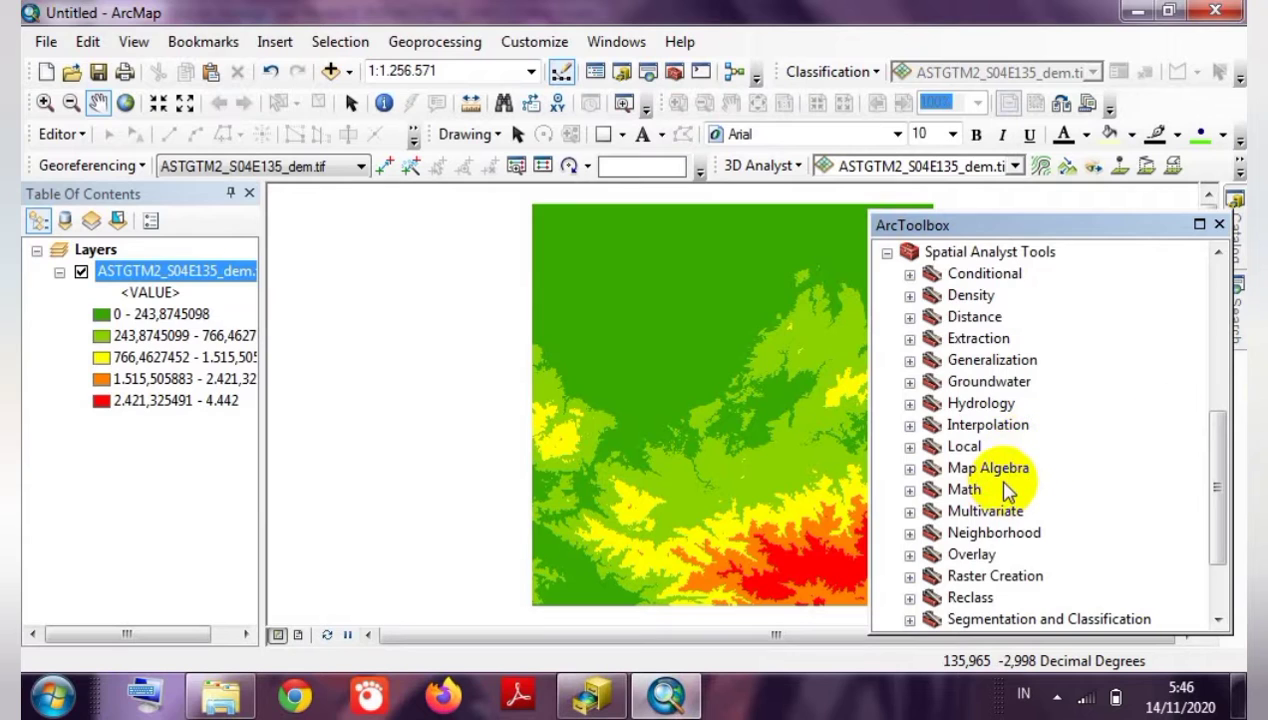
{"action": "left_click_drag", "start_coordinate": [1217, 447], "coordinate": [1222, 492]}
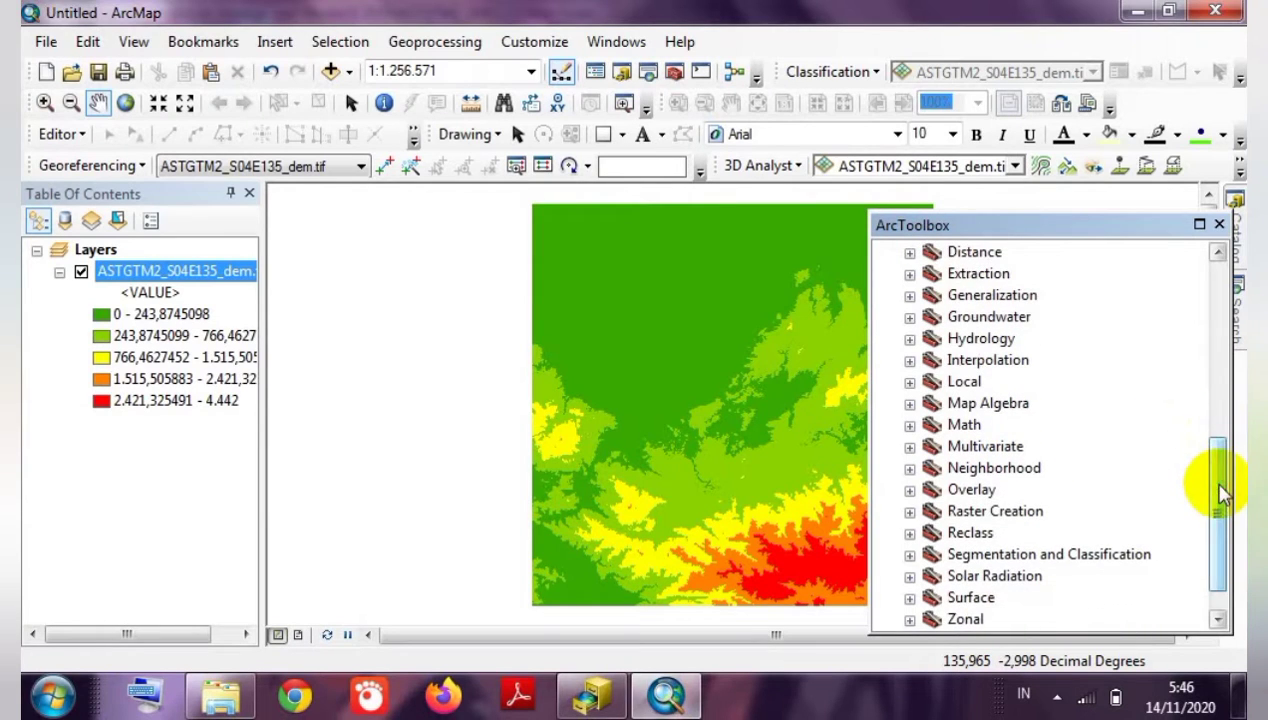
{"action": "left_click", "coordinate": [909, 598]}
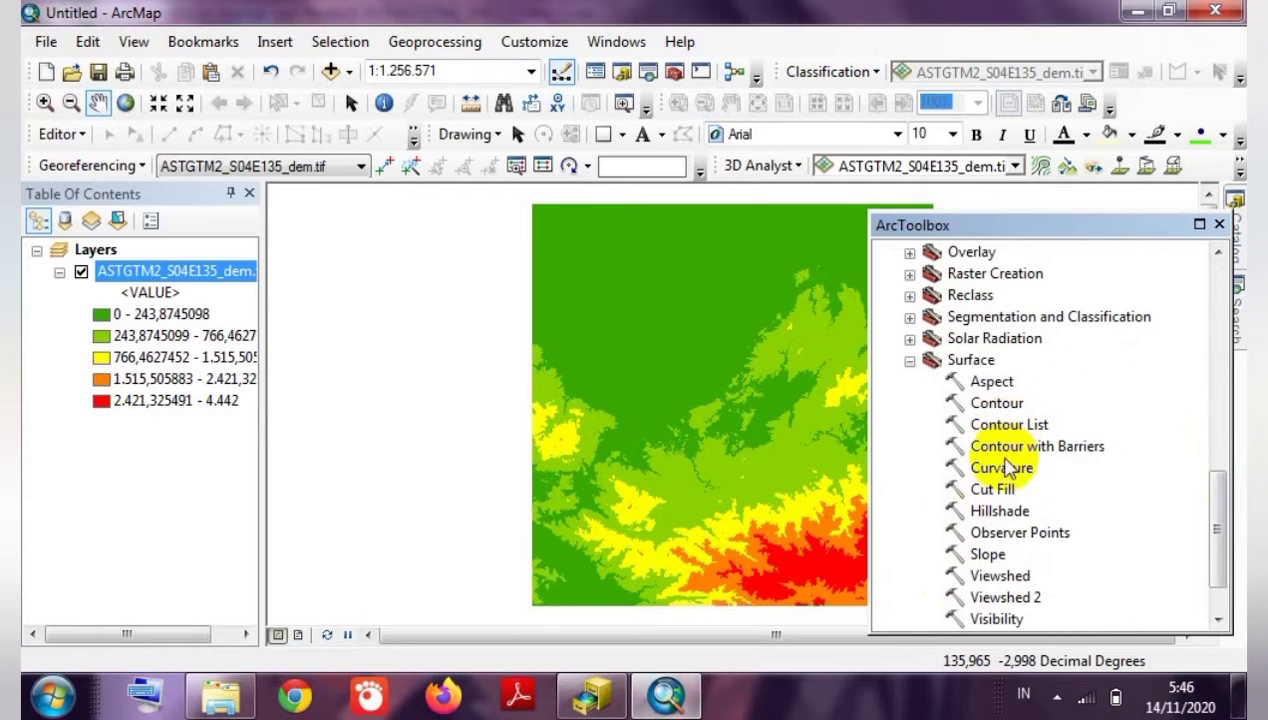
{"action": "left_click", "coordinate": [999, 512]}
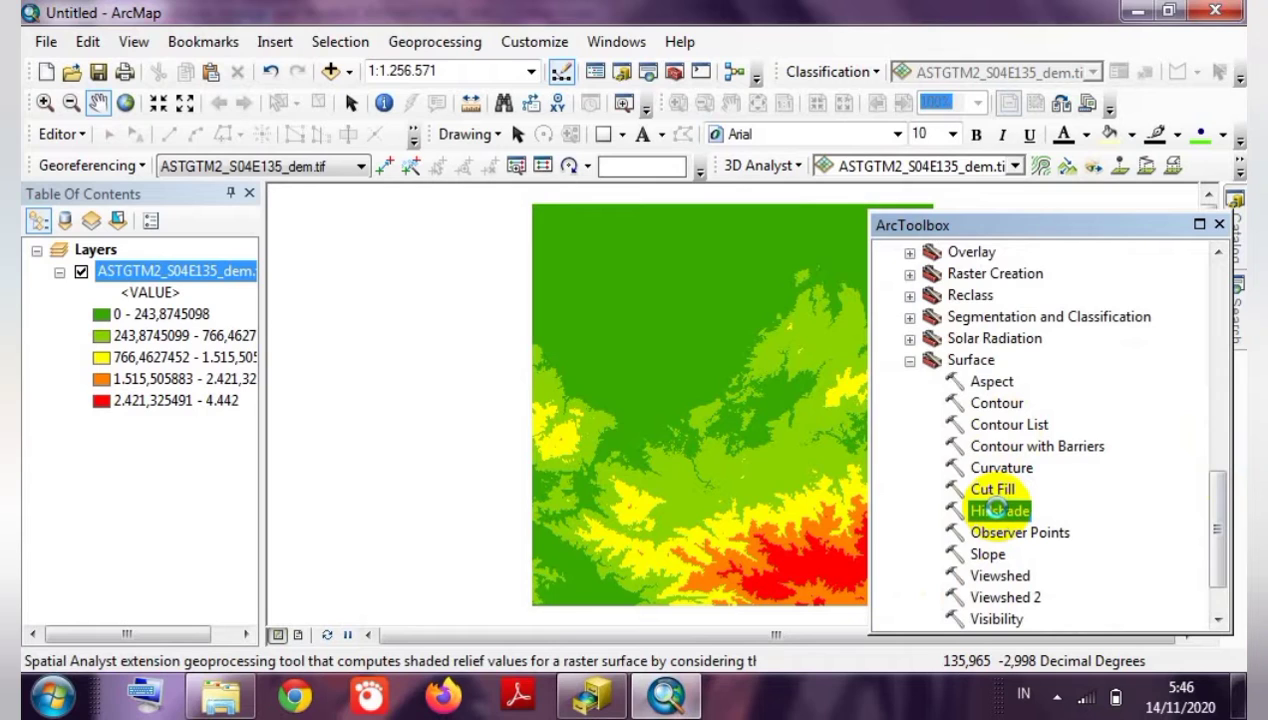
{"action": "double_click", "coordinate": [999, 511]}
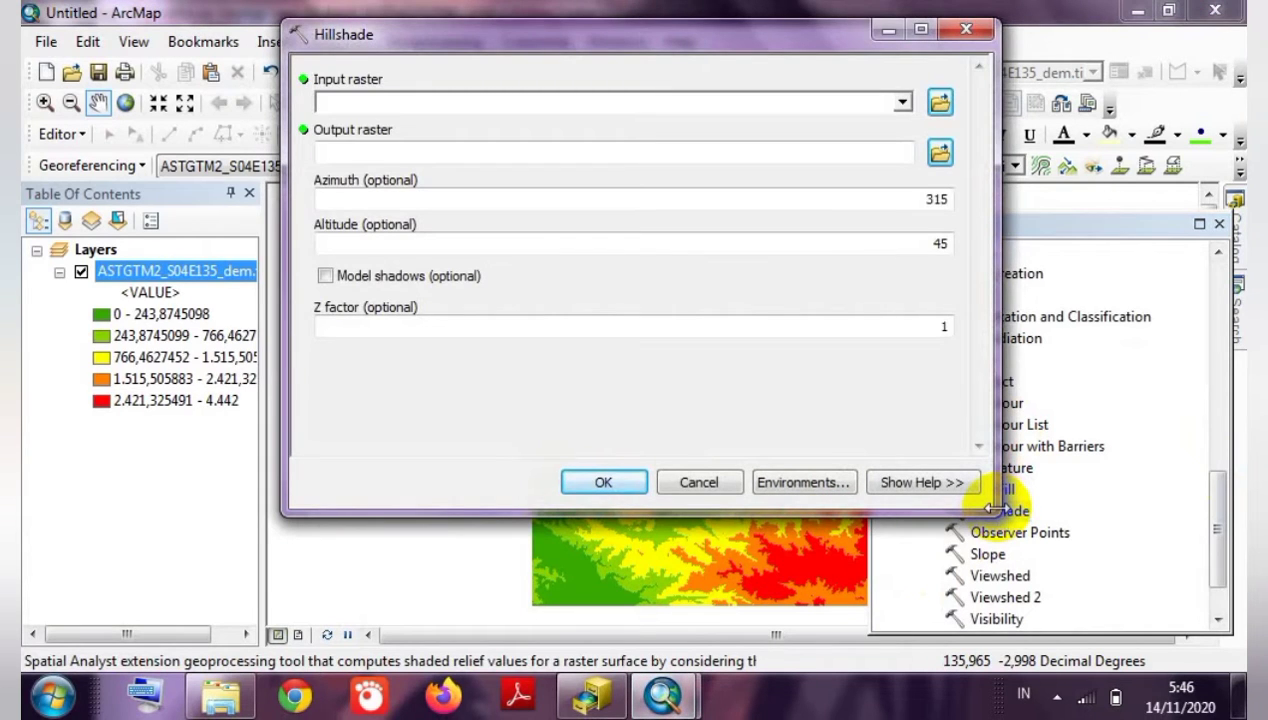
Run Hillshade on ASTGTM2_S04E135_dem.tif, producing HillSha_tif15.
{"action": "left_click", "coordinate": [903, 103]}
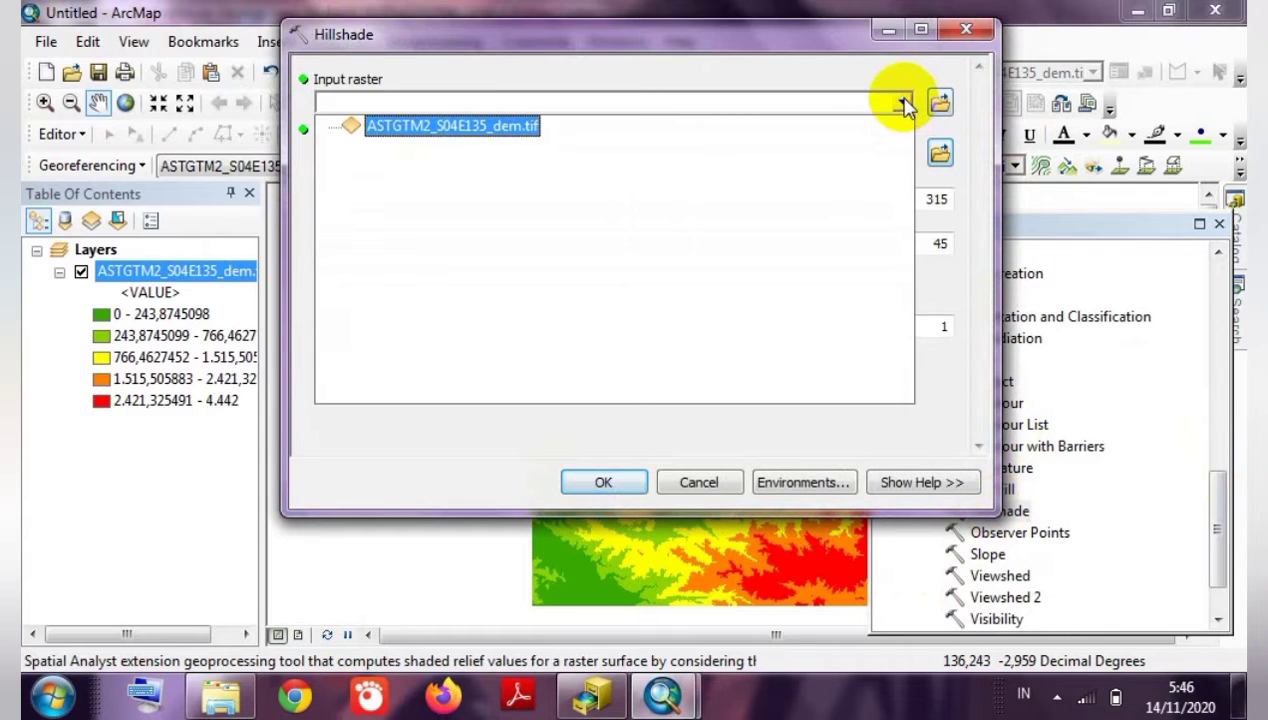
{"action": "left_click", "coordinate": [458, 125]}
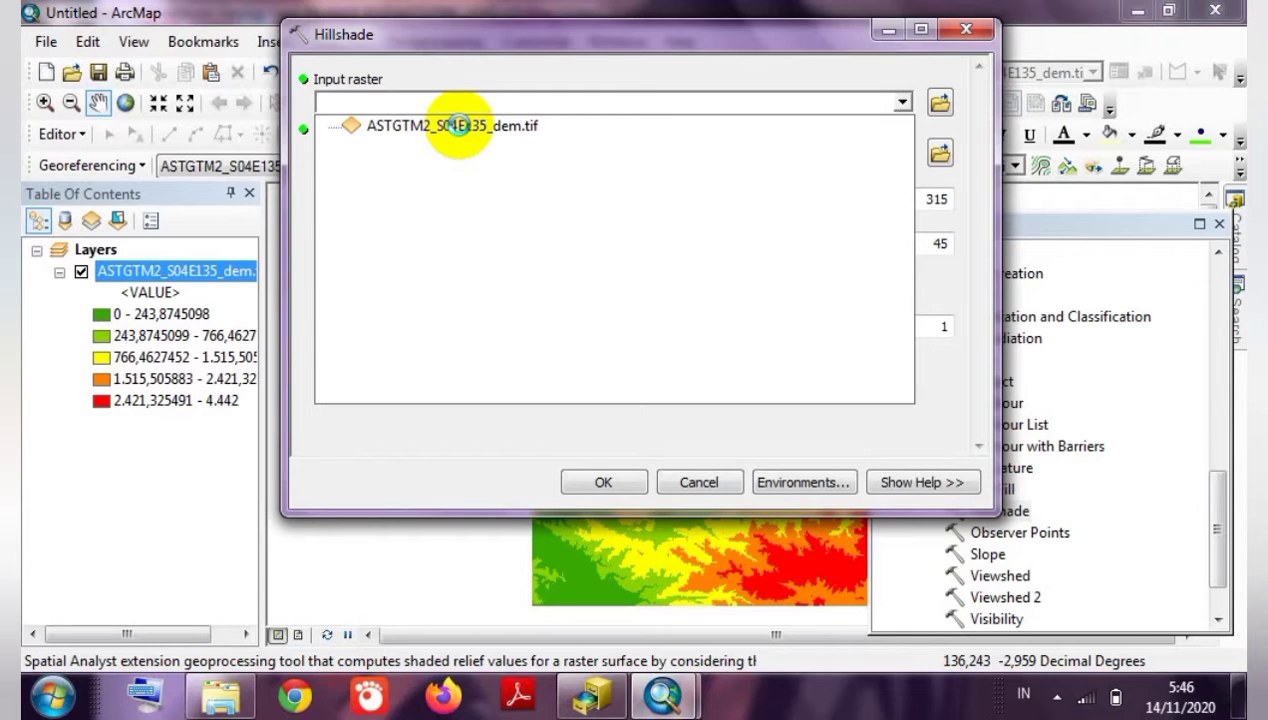
{"action": "left_click", "coordinate": [458, 125]}
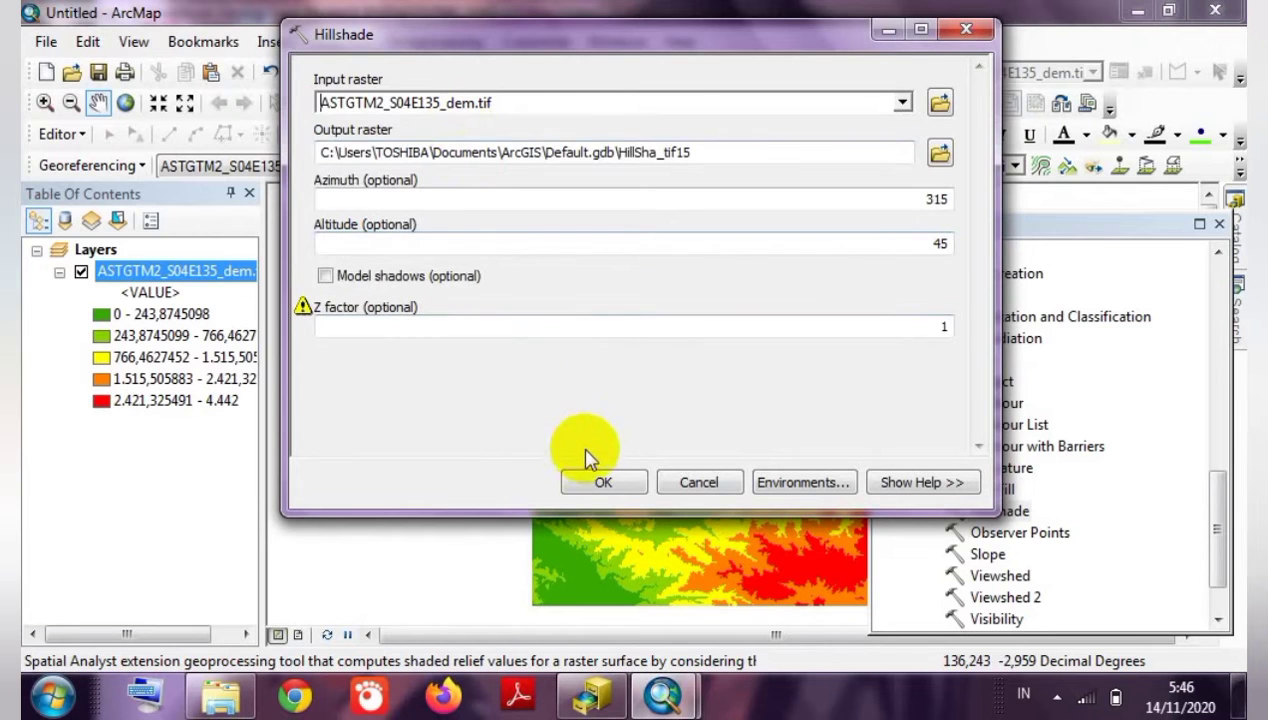
{"action": "left_click", "coordinate": [592, 477]}
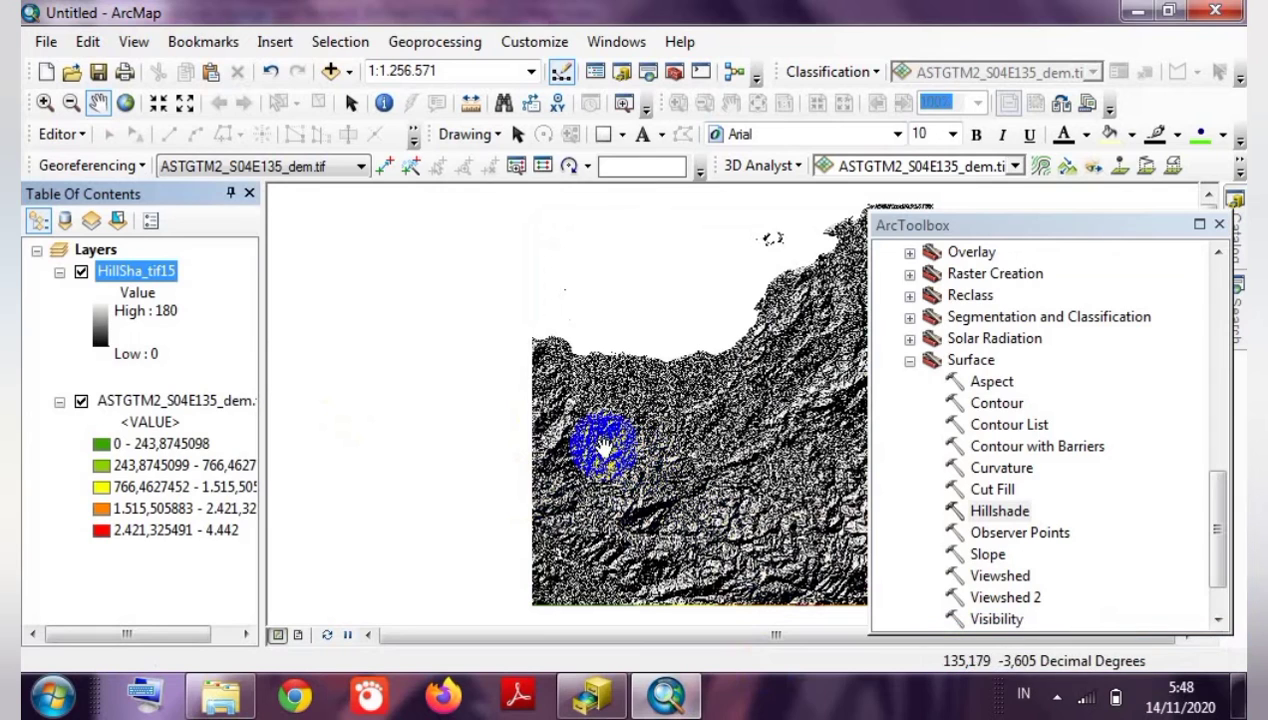
Move the DEM layer above HillSha_tif15 and set its transparency to 45%.
{"action": "left_click", "coordinate": [168, 402]}
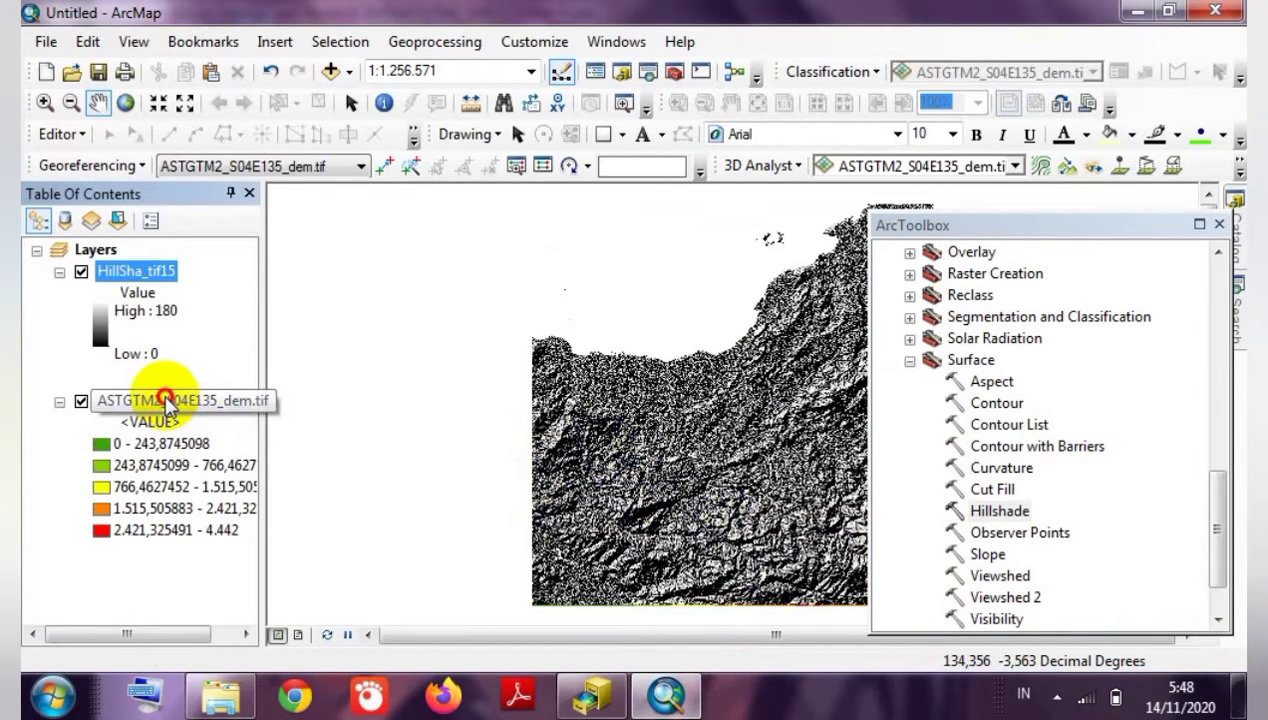
{"action": "left_click_drag", "start_coordinate": [168, 402], "coordinate": [171, 255]}
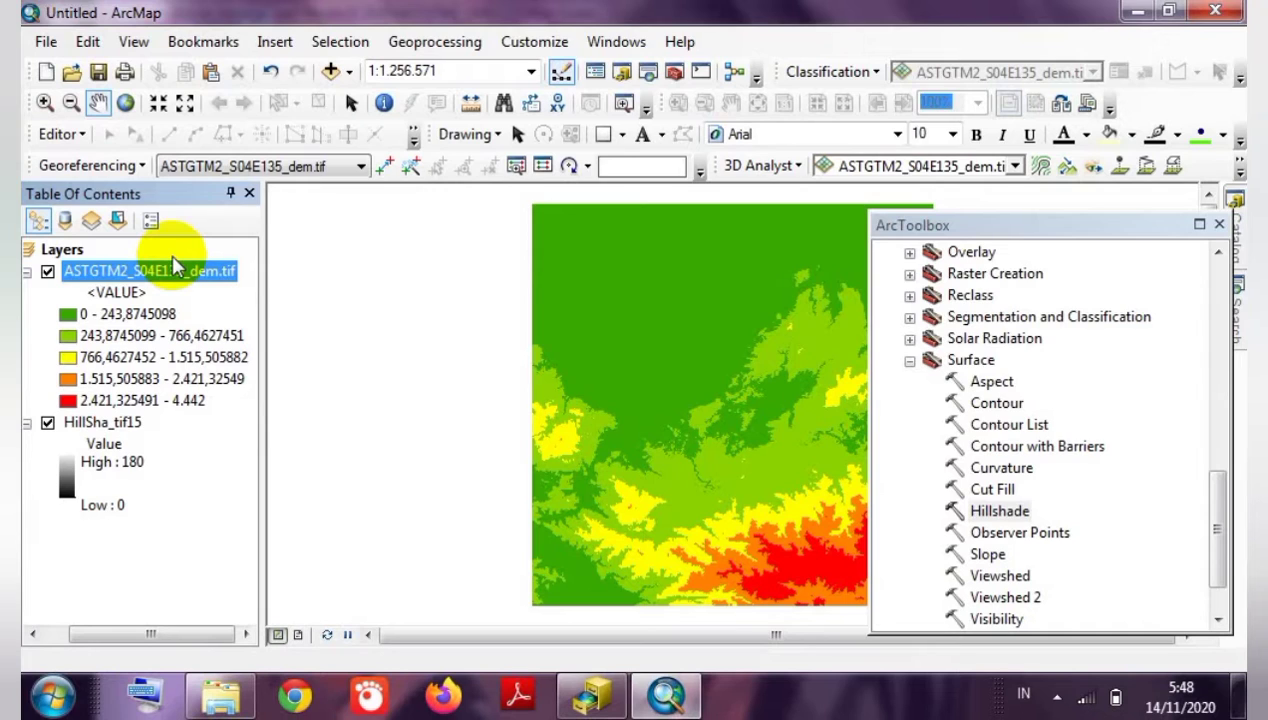
{"action": "right_click", "coordinate": [172, 268]}
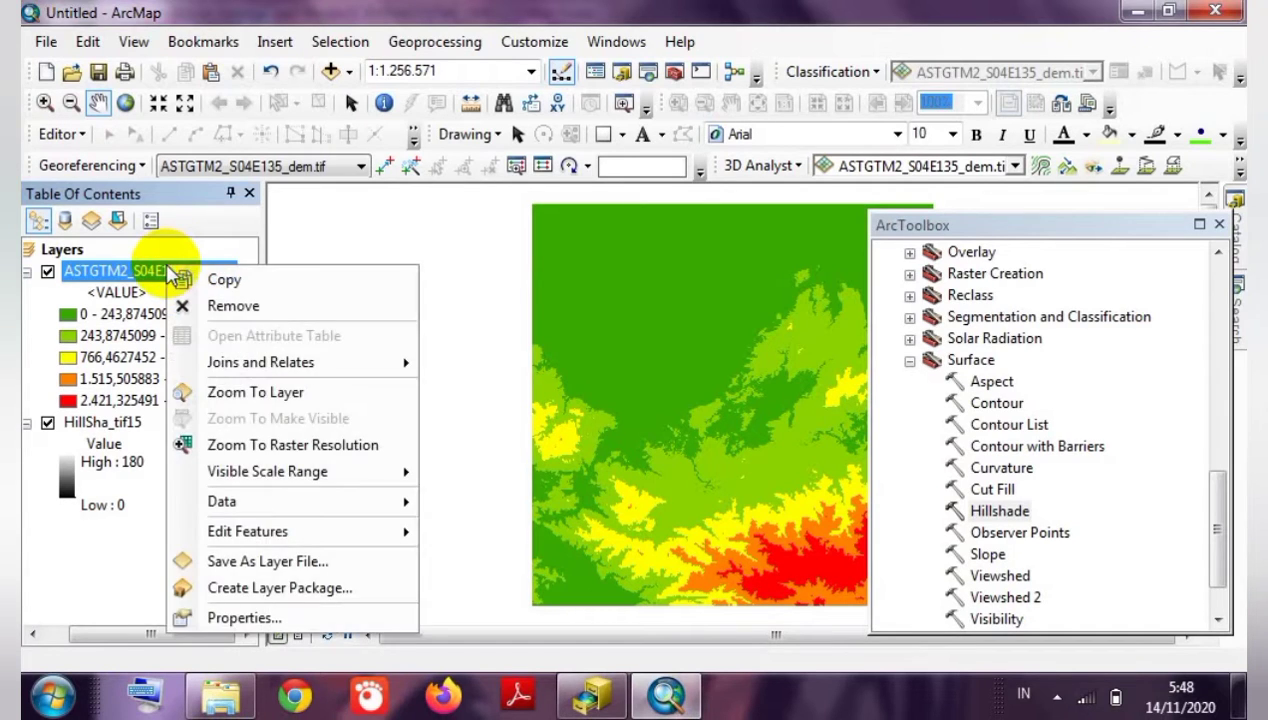
{"action": "left_click", "coordinate": [182, 614]}
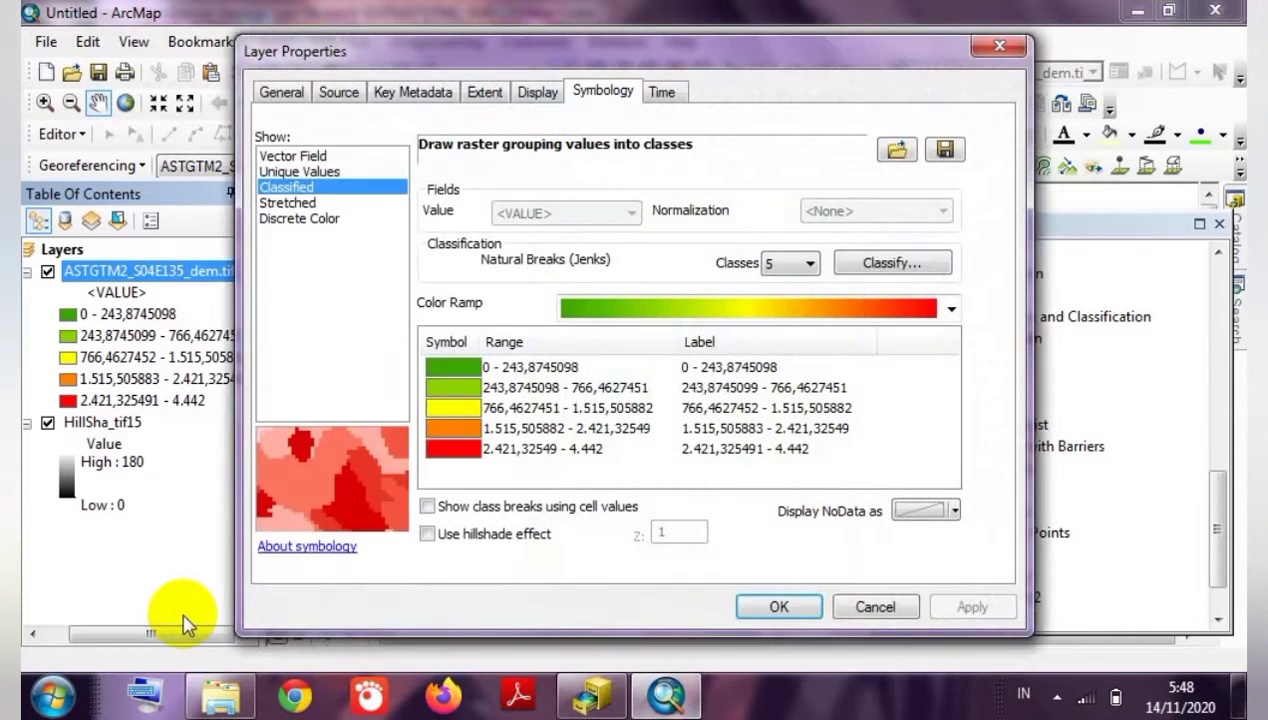
{"action": "left_click", "coordinate": [538, 91]}
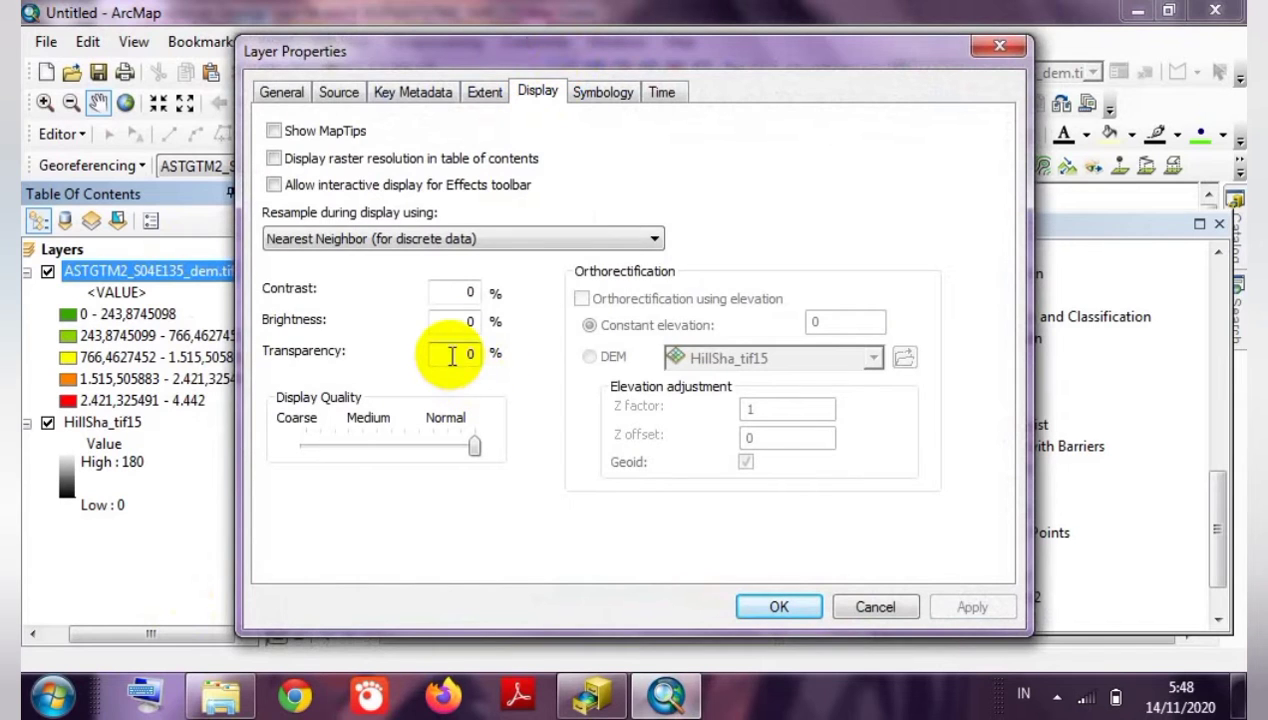
{"action": "left_click_drag", "start_coordinate": [454, 358], "coordinate": [483, 356]}
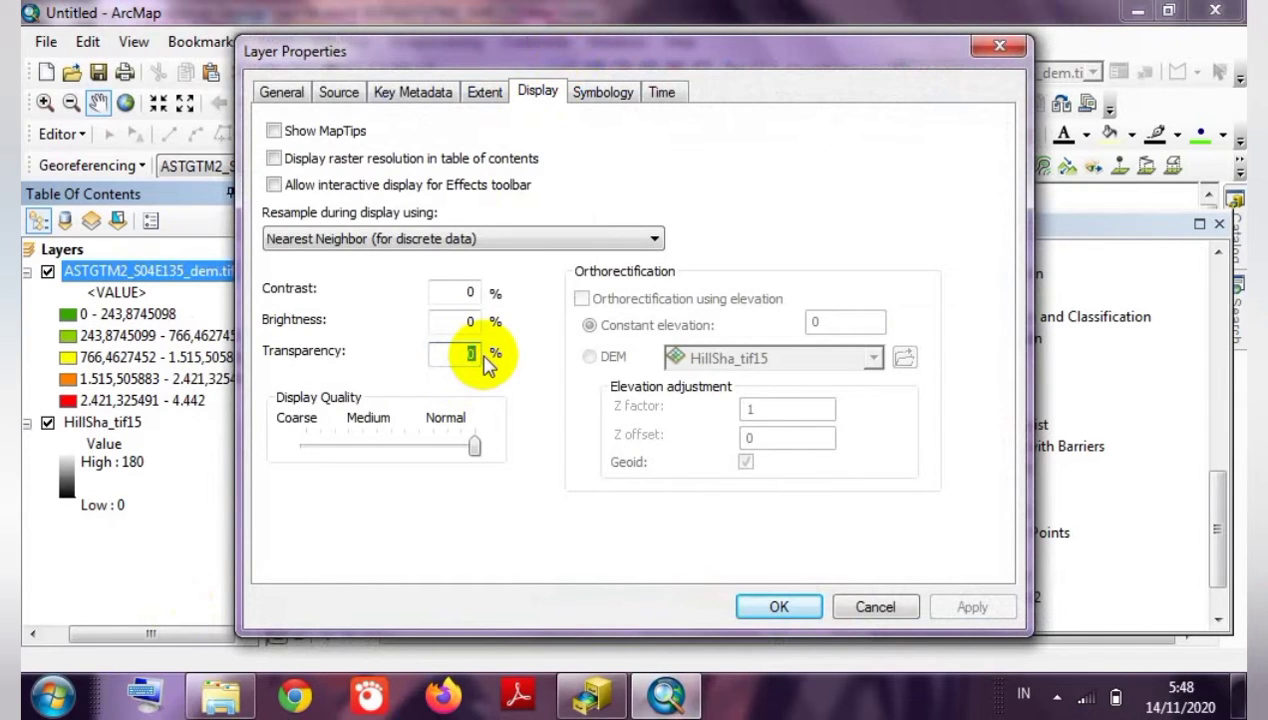
{"action": "type", "text": "45"}
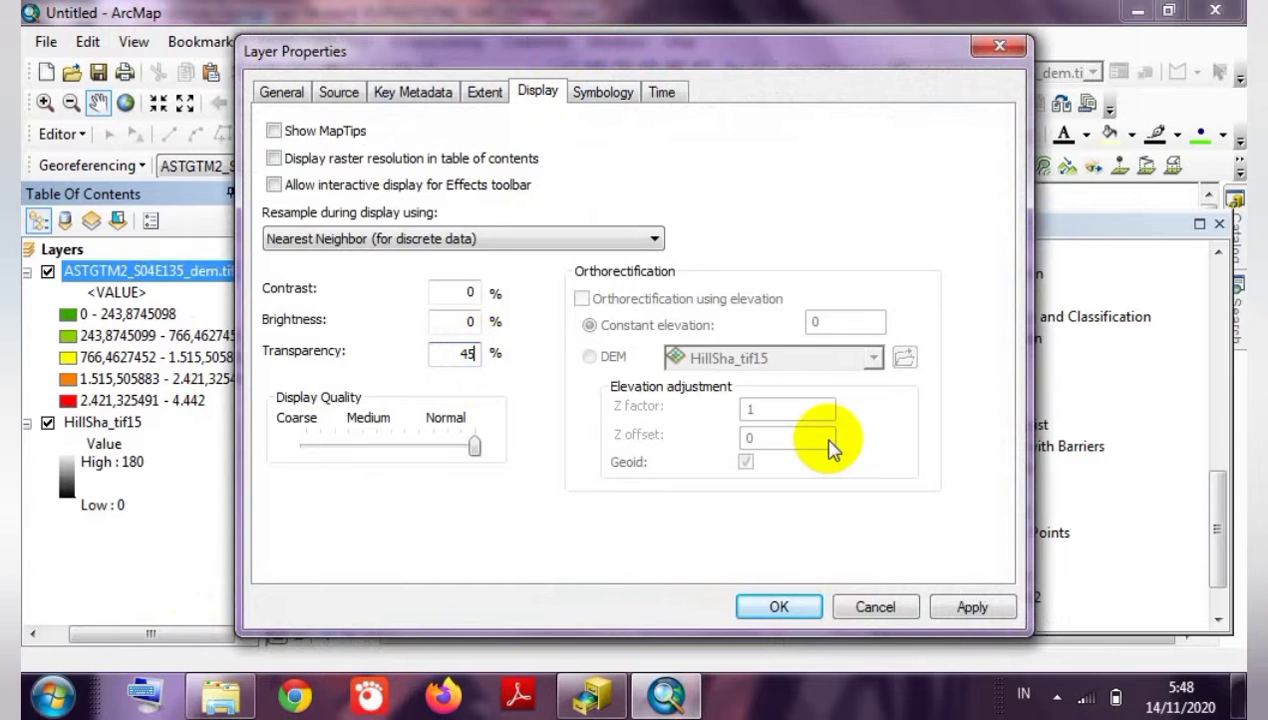
{"action": "left_click", "coordinate": [779, 608]}
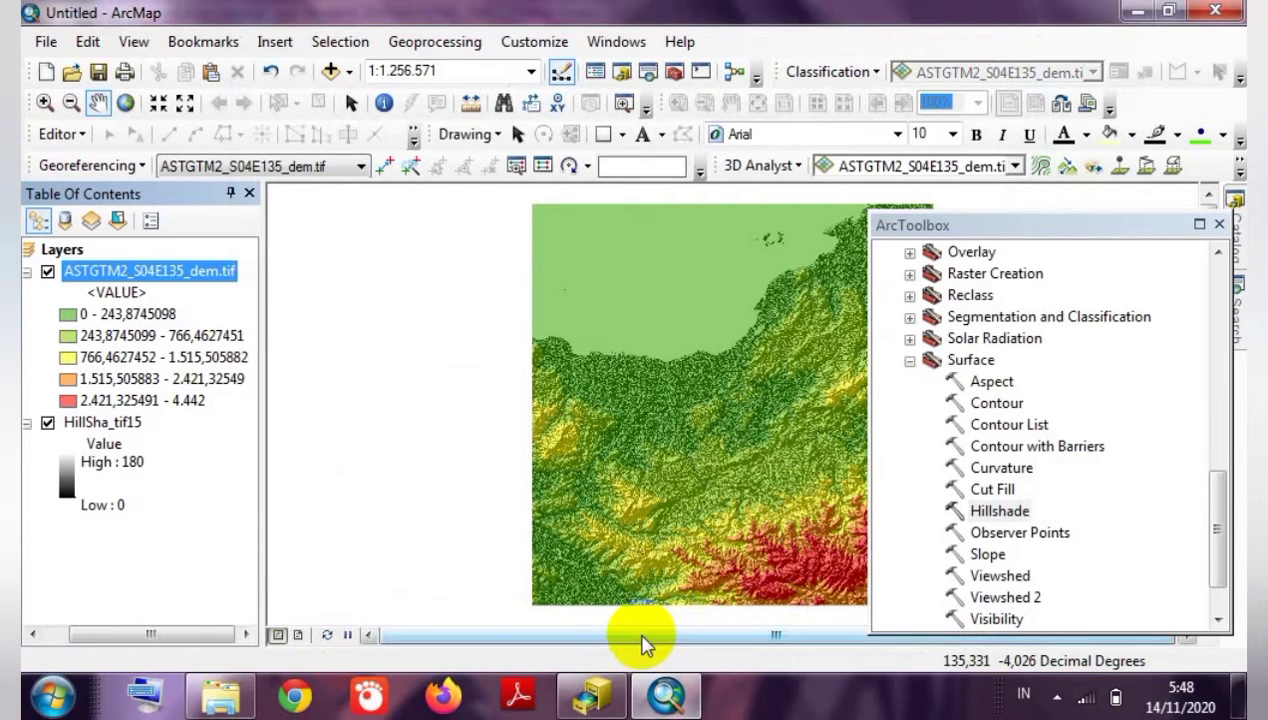
Generate Contour_tif13 from the DEM with a 444 contour interval, then close ArcToolbox.
{"action": "left_click", "coordinate": [682, 634]}
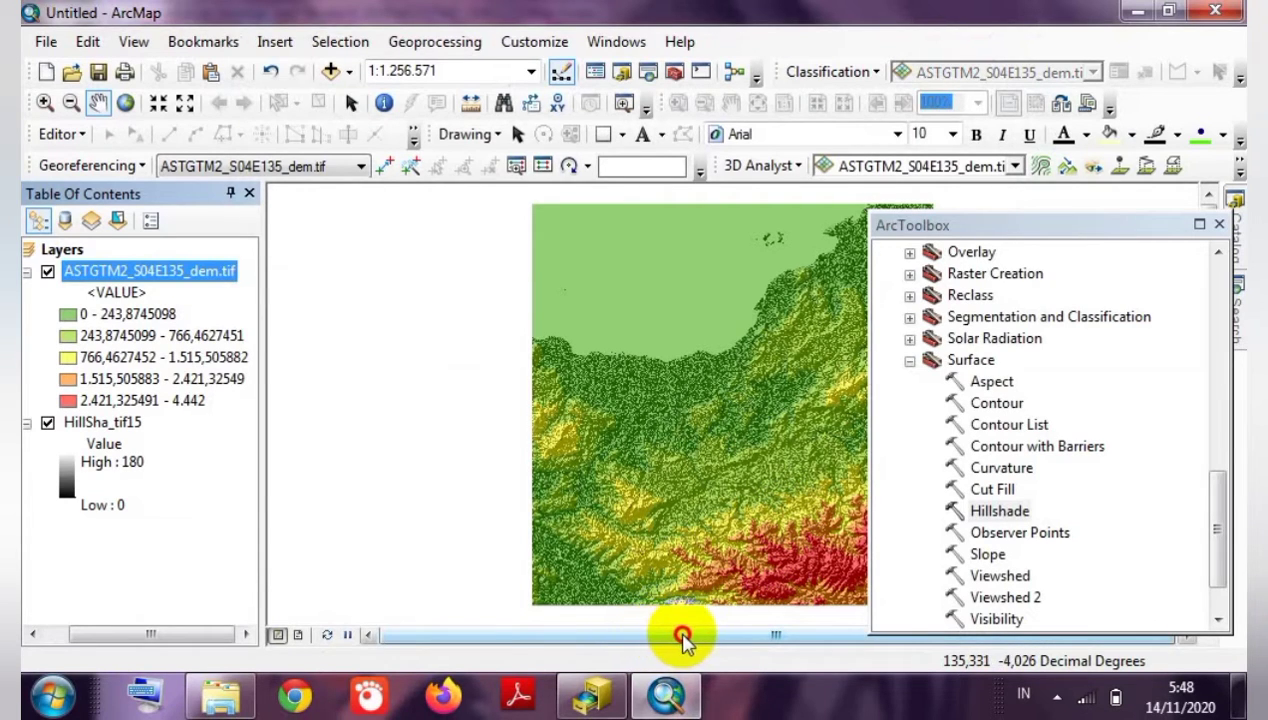
{"action": "left_click", "coordinate": [699, 634]}
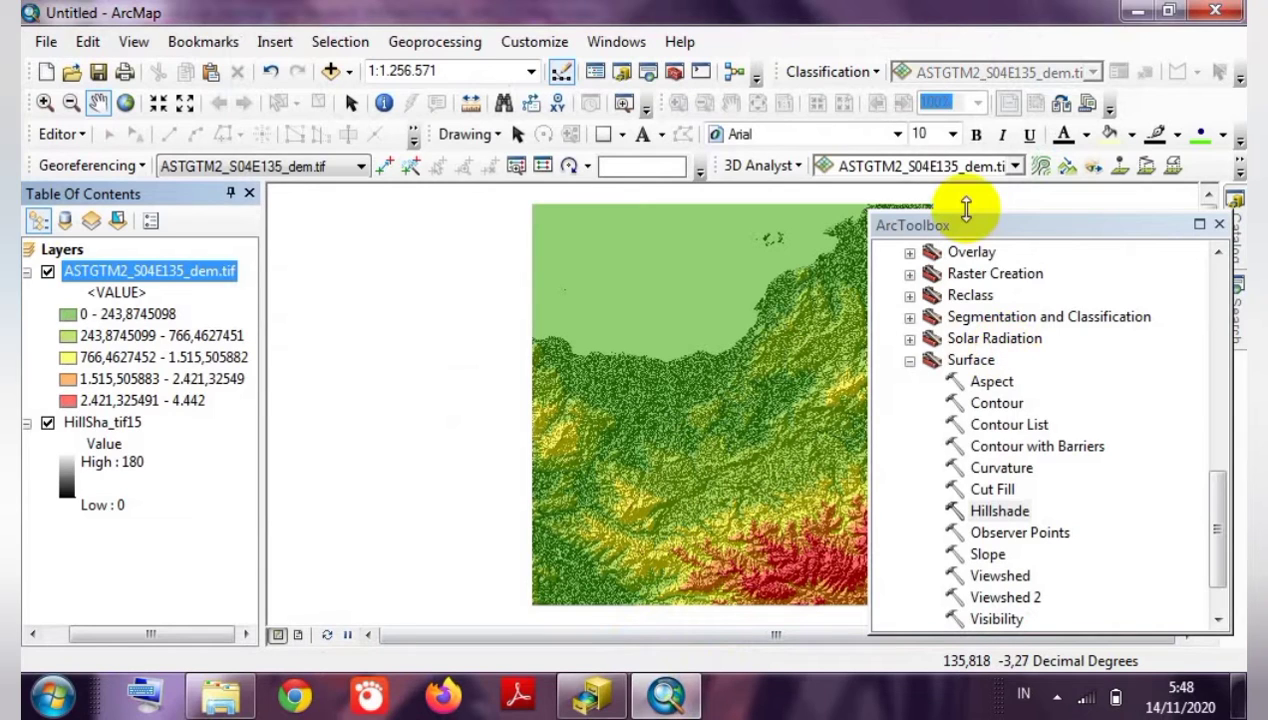
{"action": "left_click", "coordinate": [997, 408]}
{"action": "double_click", "coordinate": [997, 406]}
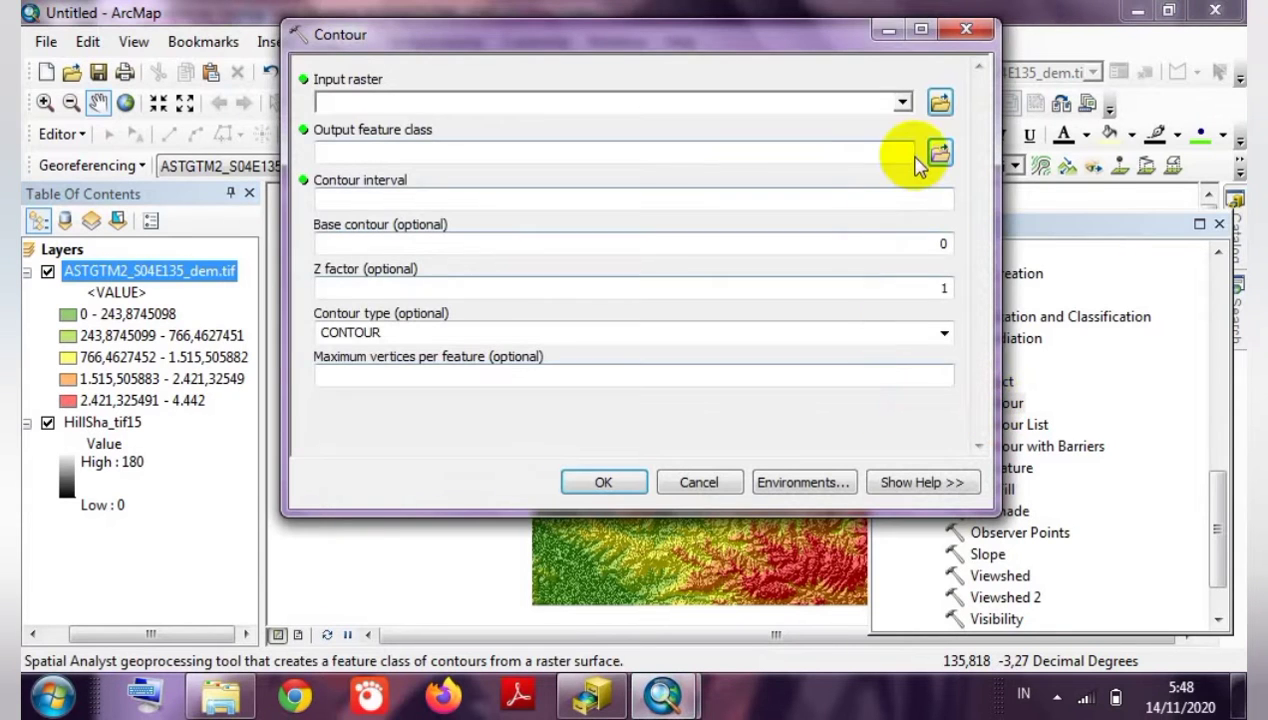
{"action": "left_click", "coordinate": [902, 102]}
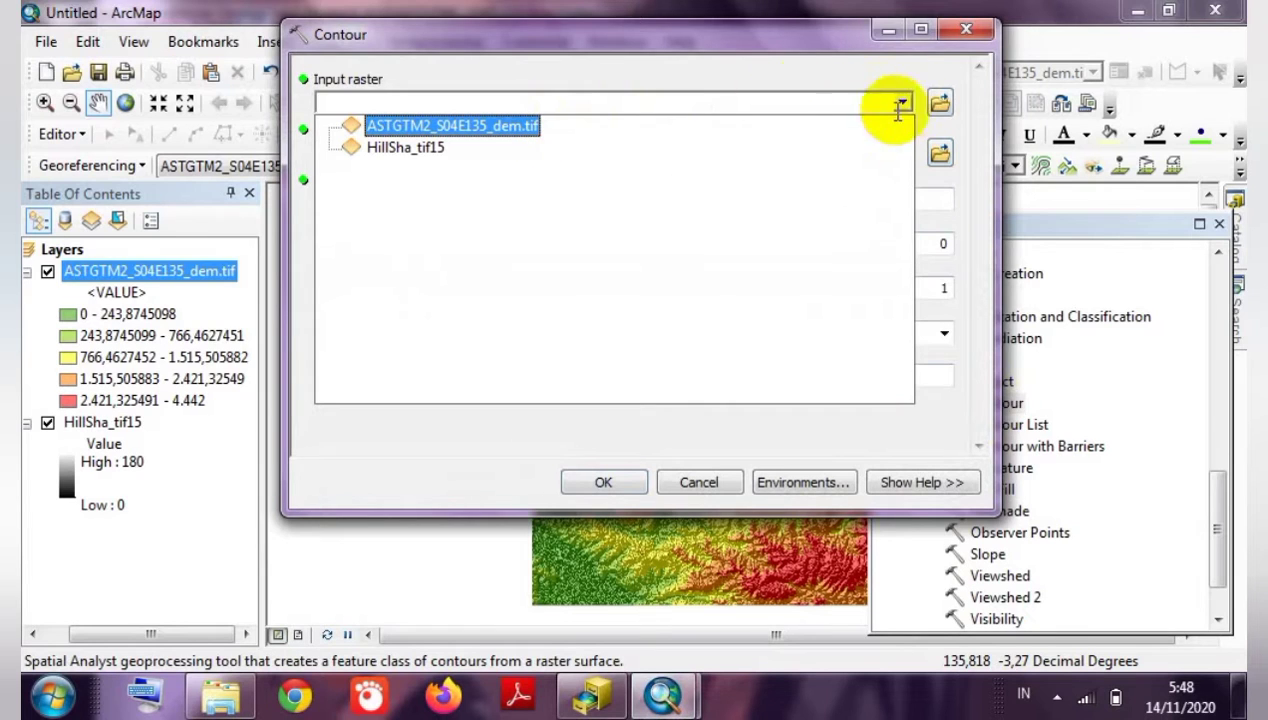
{"action": "left_click", "coordinate": [478, 126]}
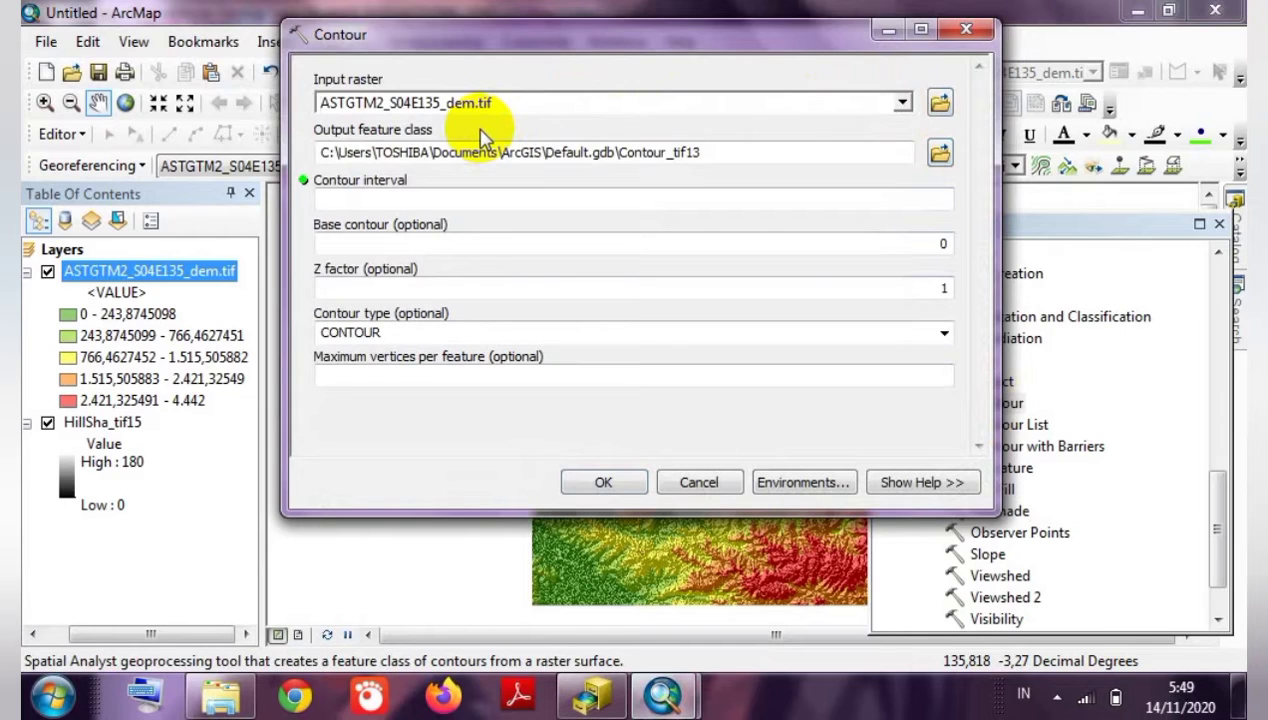
{"action": "left_click", "coordinate": [592, 194]}
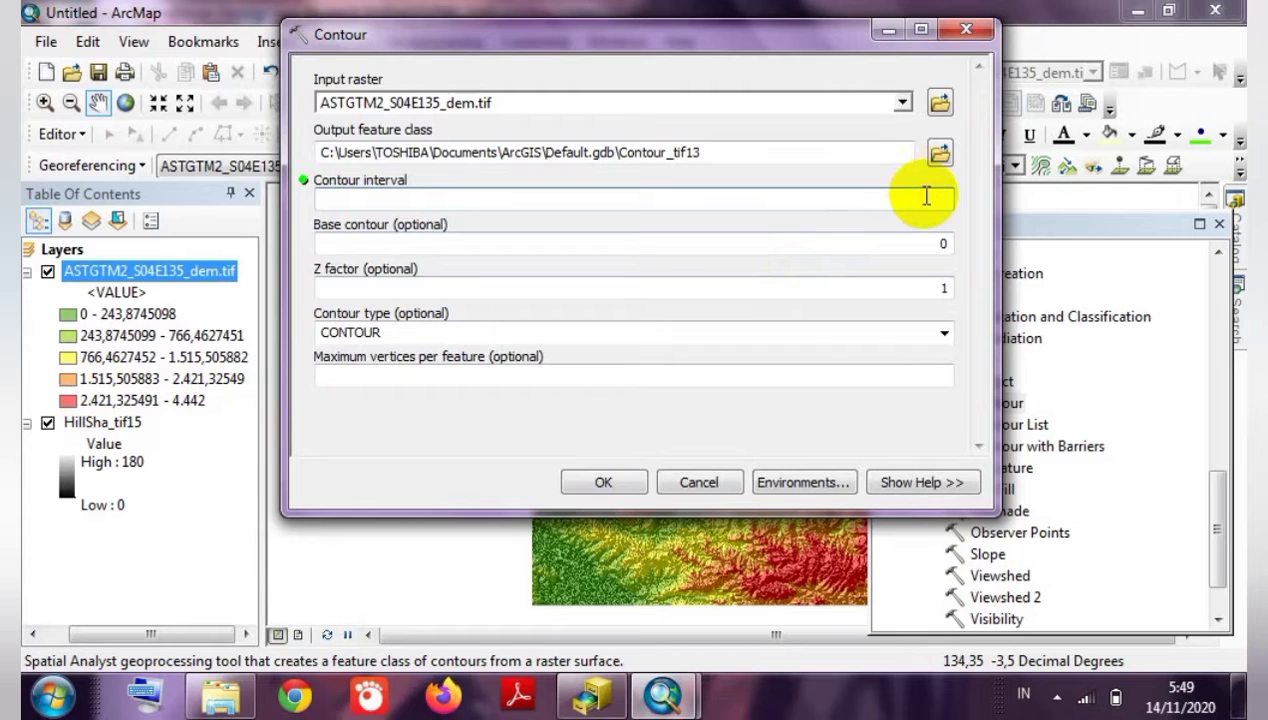
{"action": "type", "text": "444"}
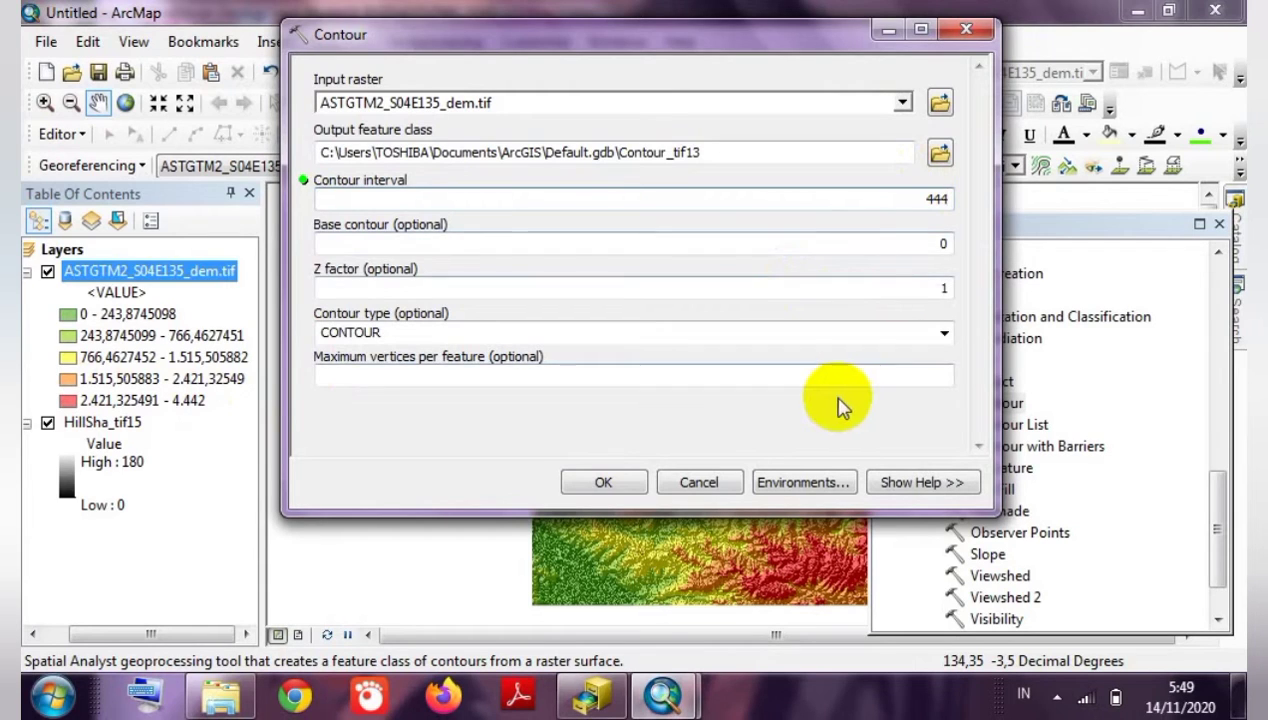
{"action": "left_click", "coordinate": [605, 480]}
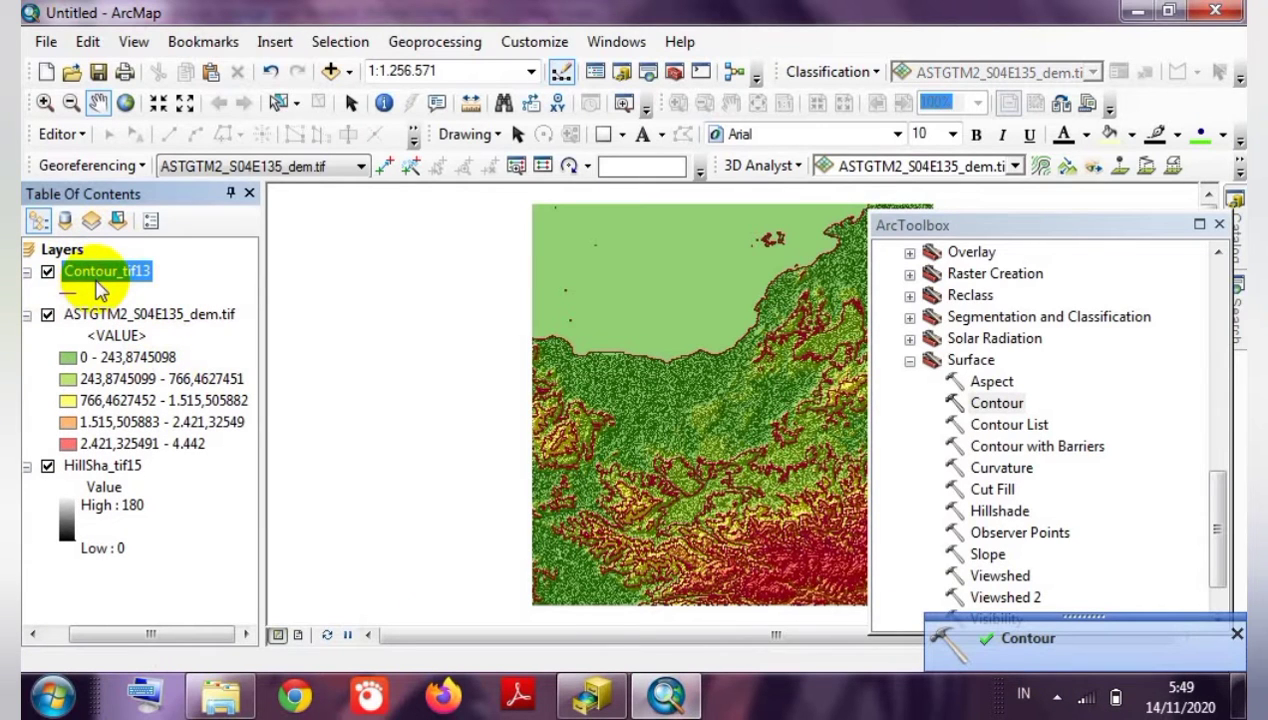
{"action": "left_click", "coordinate": [1219, 226]}
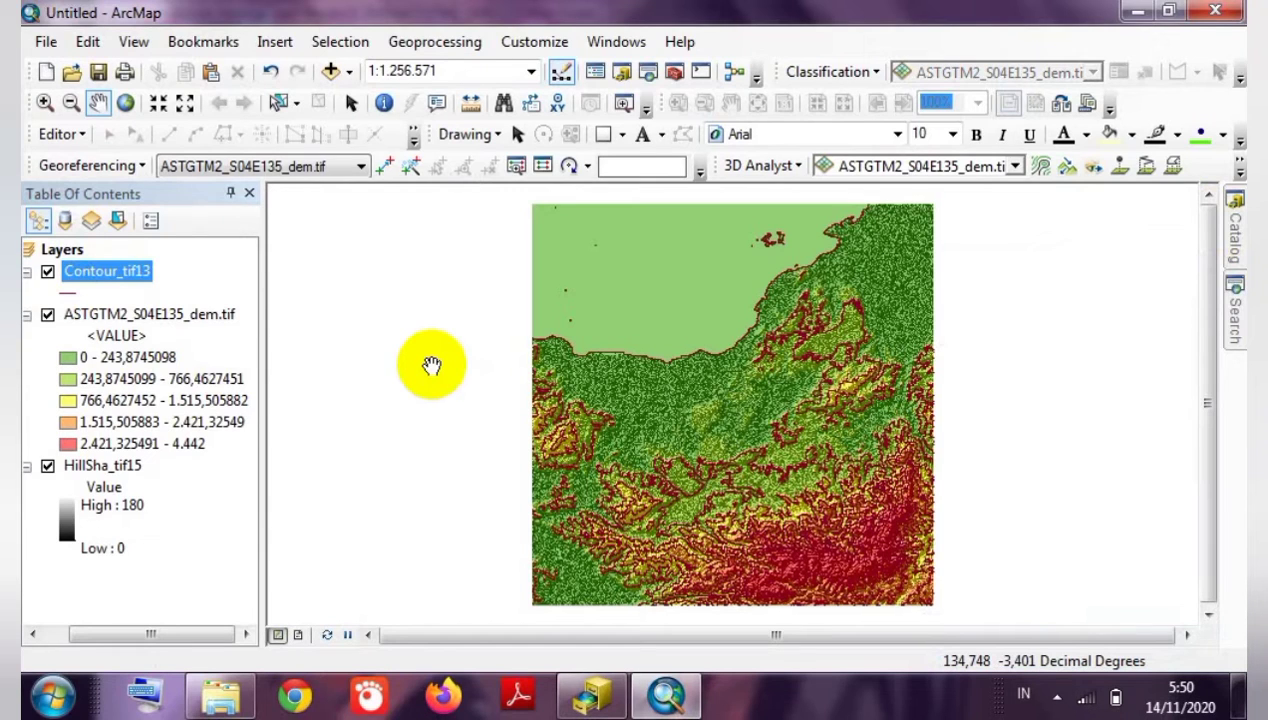
Symbolise Contour_tif13 by unique Contour field values, excluding all other values.
{"action": "right_click", "coordinate": [117, 280]}
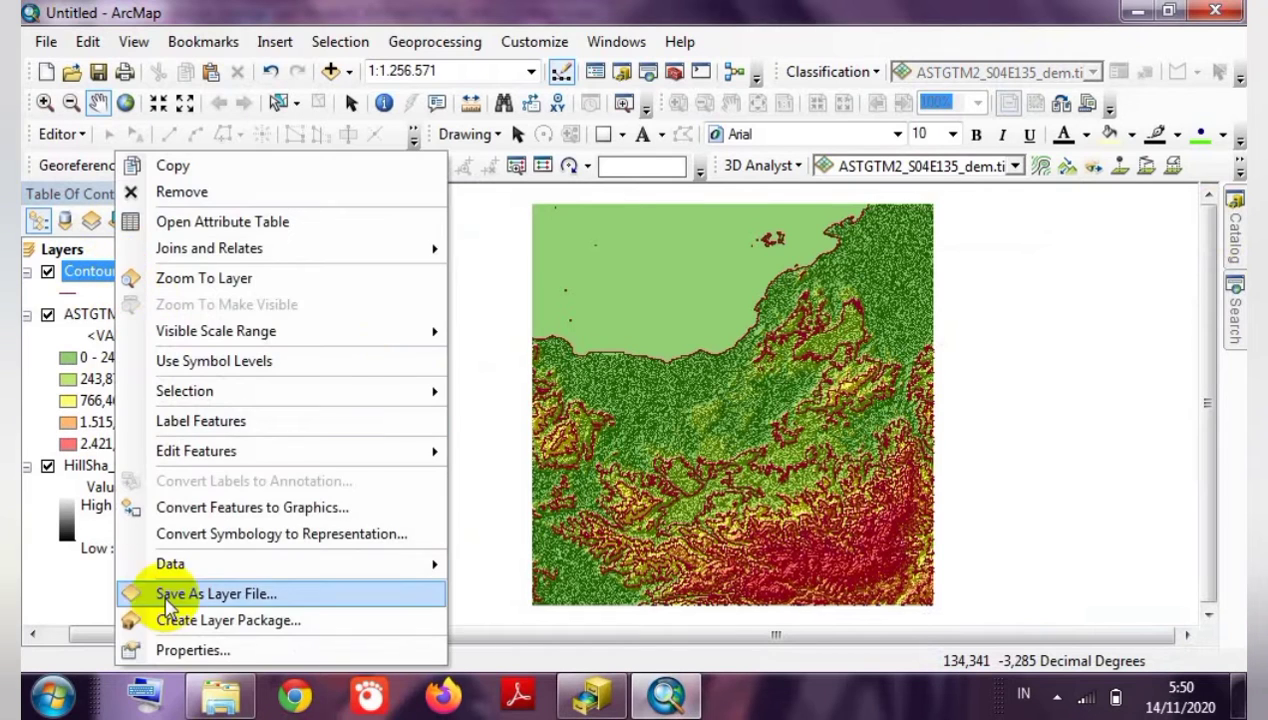
{"action": "left_click", "coordinate": [165, 650]}
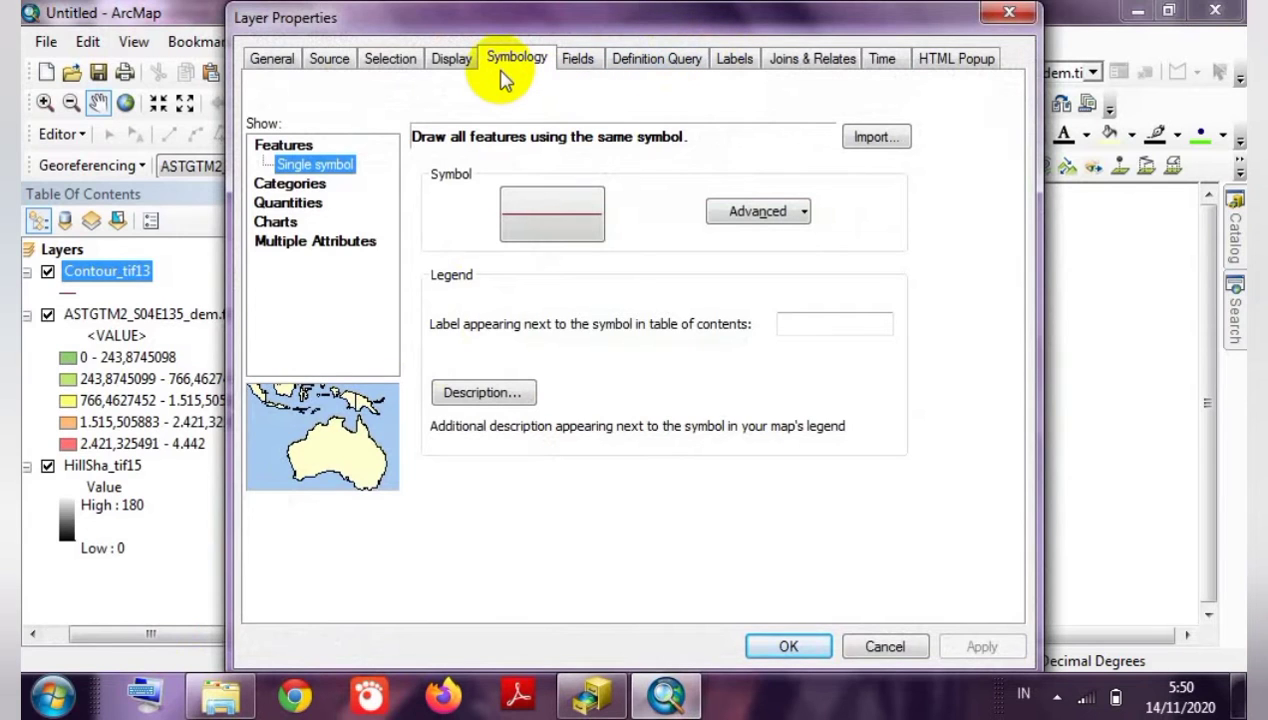
{"action": "left_click", "coordinate": [286, 184]}
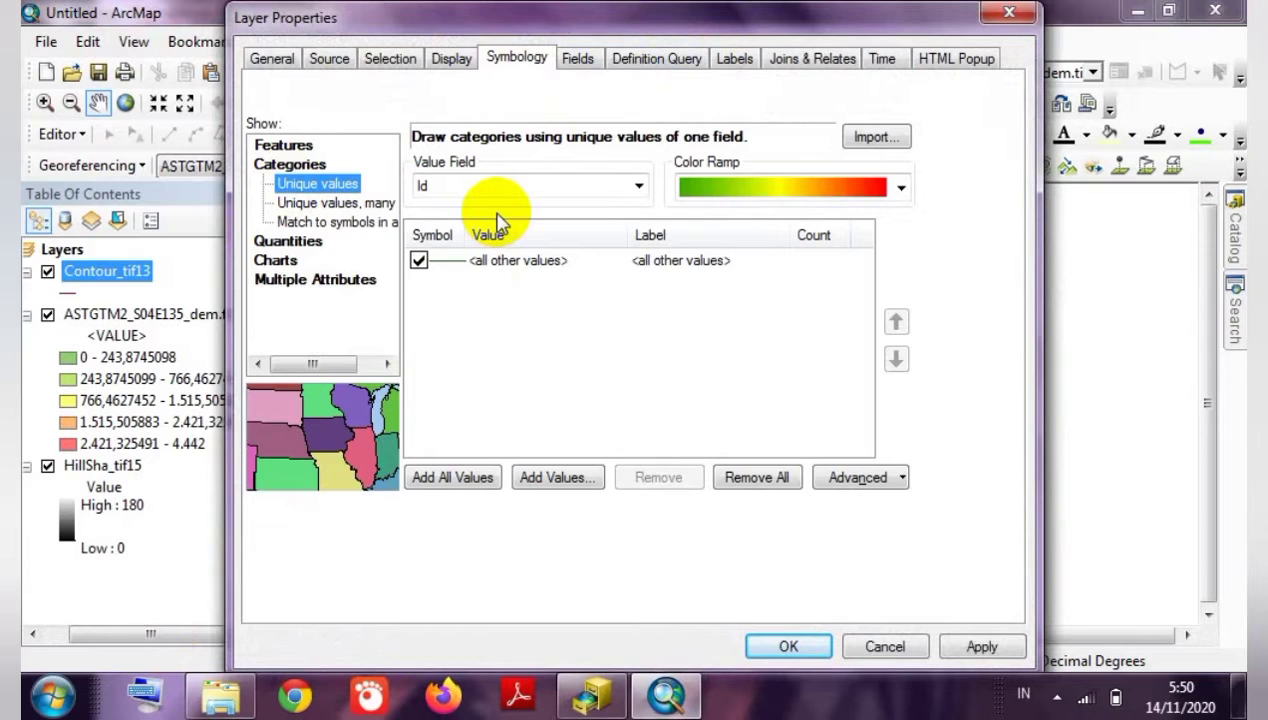
{"action": "left_click", "coordinate": [573, 190]}
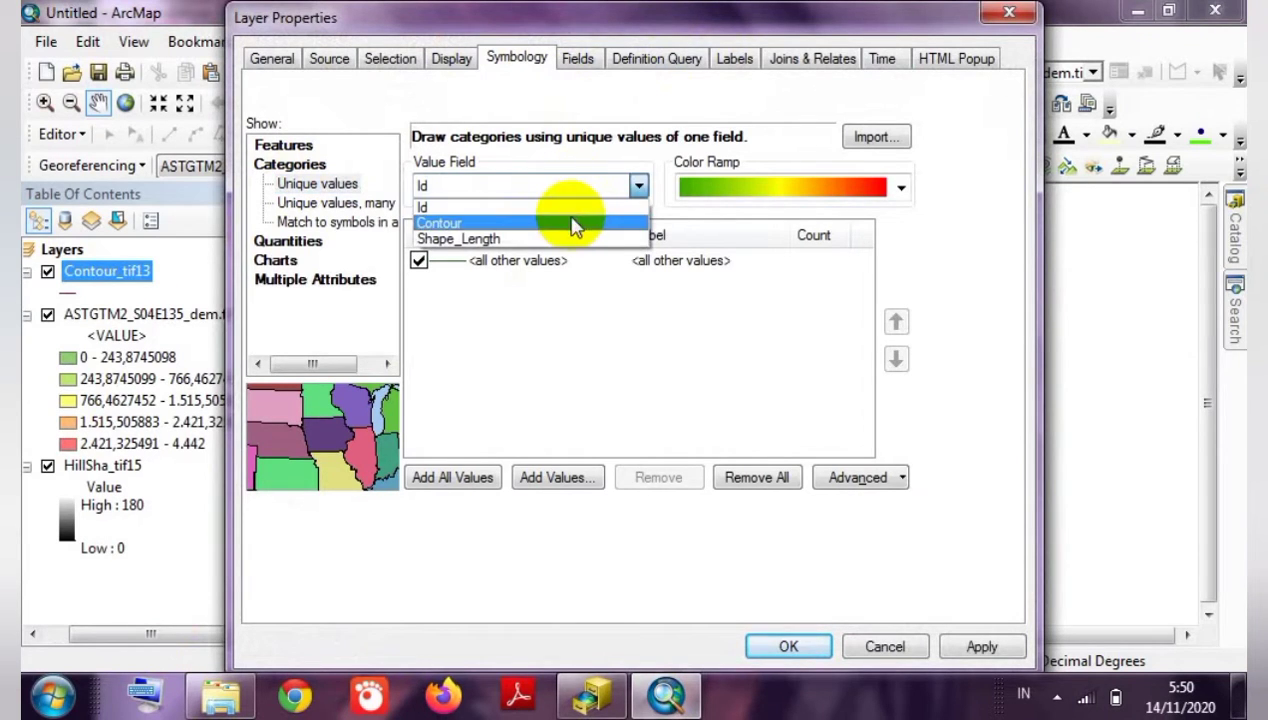
{"action": "left_click", "coordinate": [573, 228]}
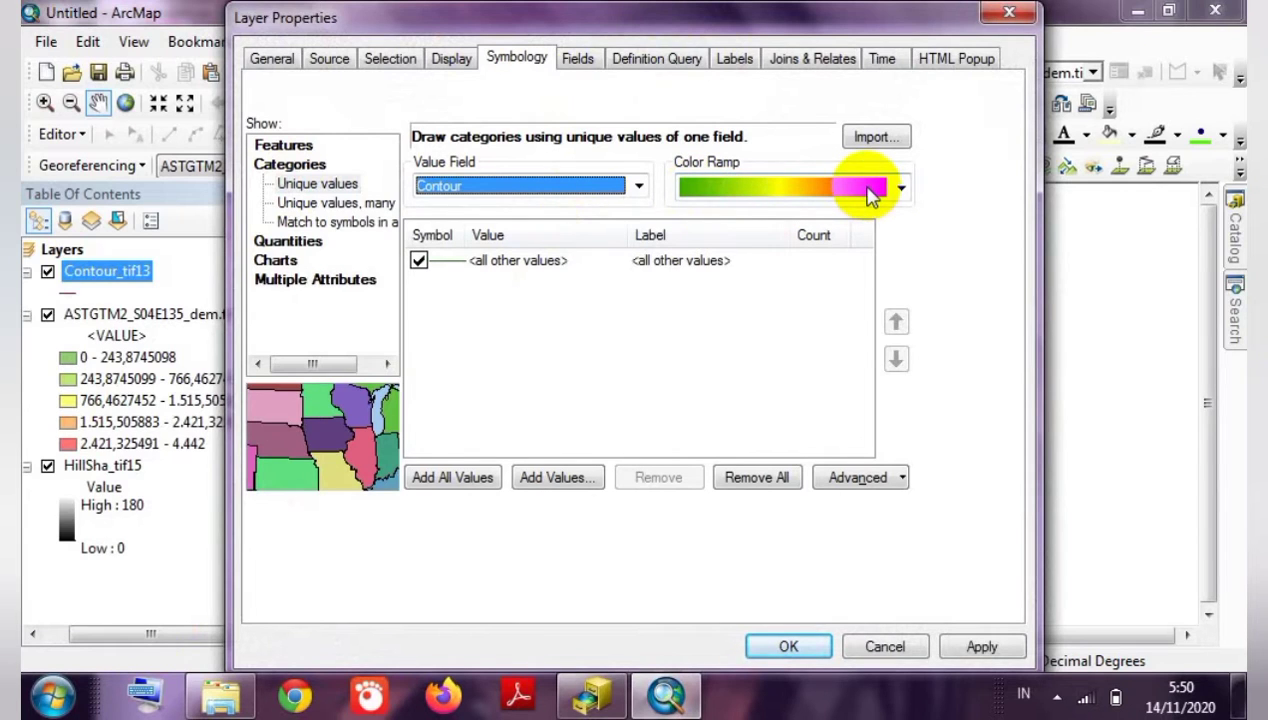
{"action": "left_click", "coordinate": [418, 260]}
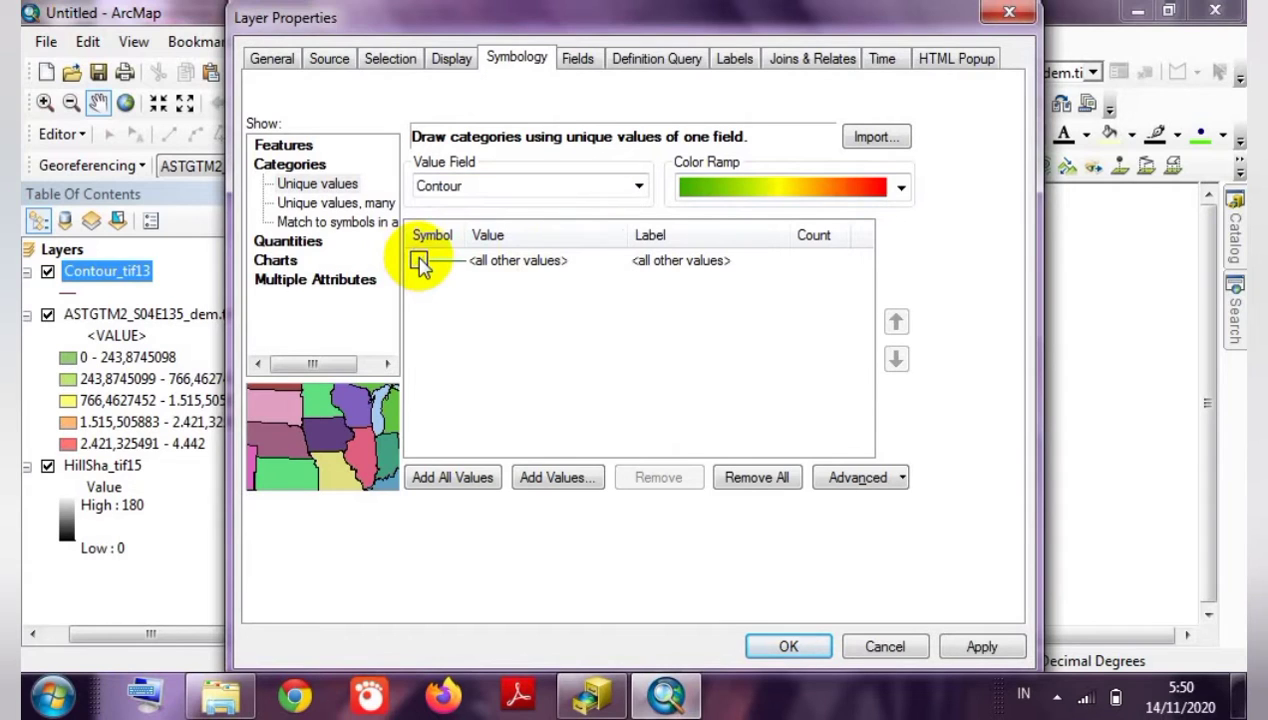
{"action": "left_click", "coordinate": [455, 479]}
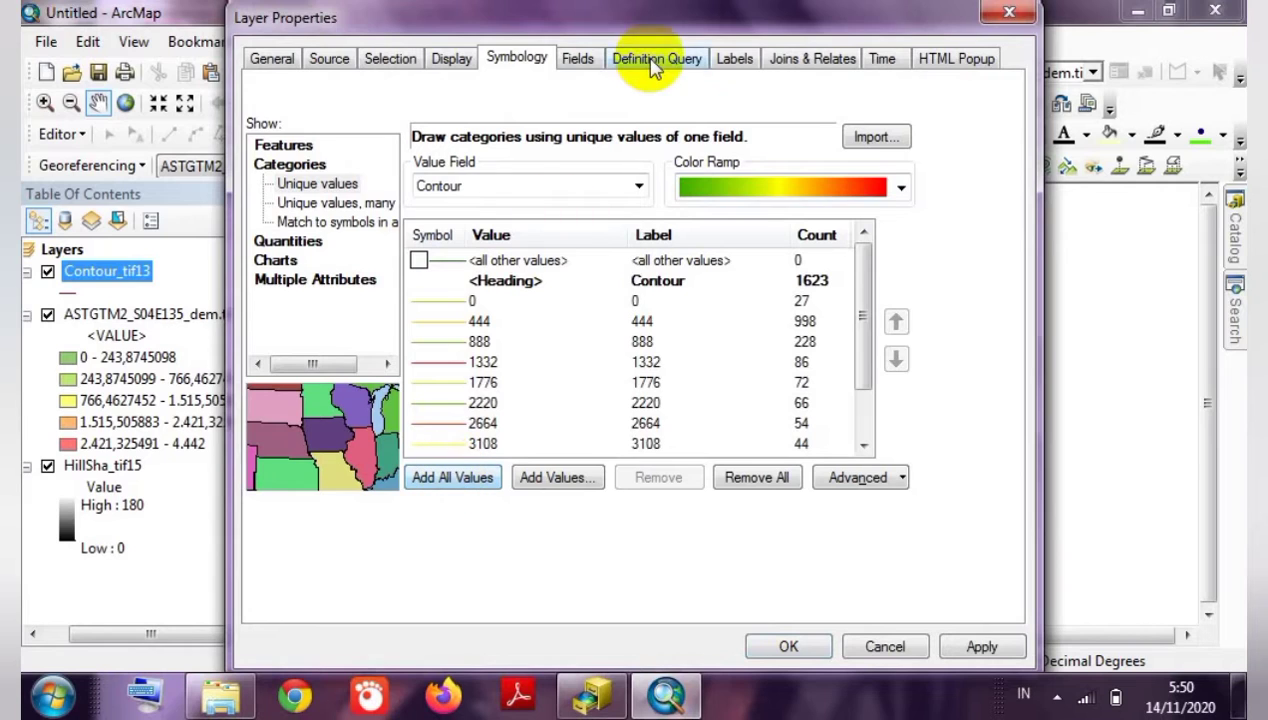
{"action": "left_click", "coordinate": [733, 62]}
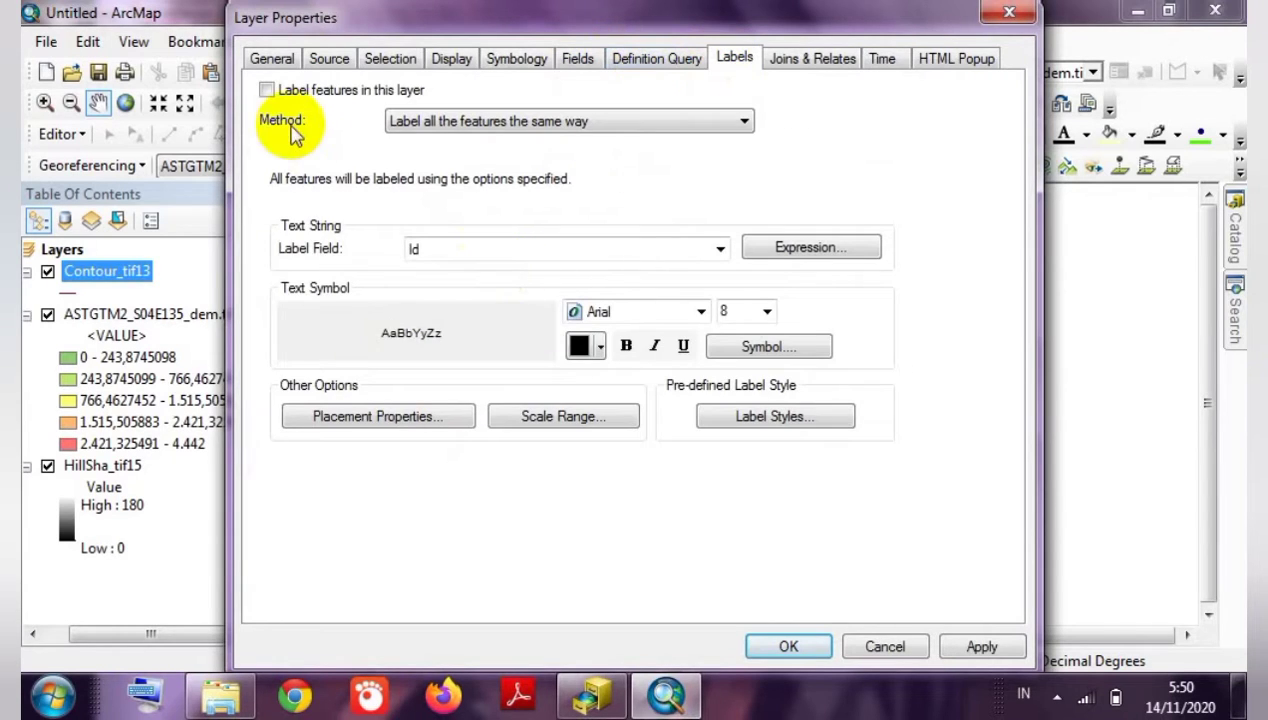
Label contours with the Contour field in 6-point Times New Roman.
{"action": "left_click", "coordinate": [267, 91]}
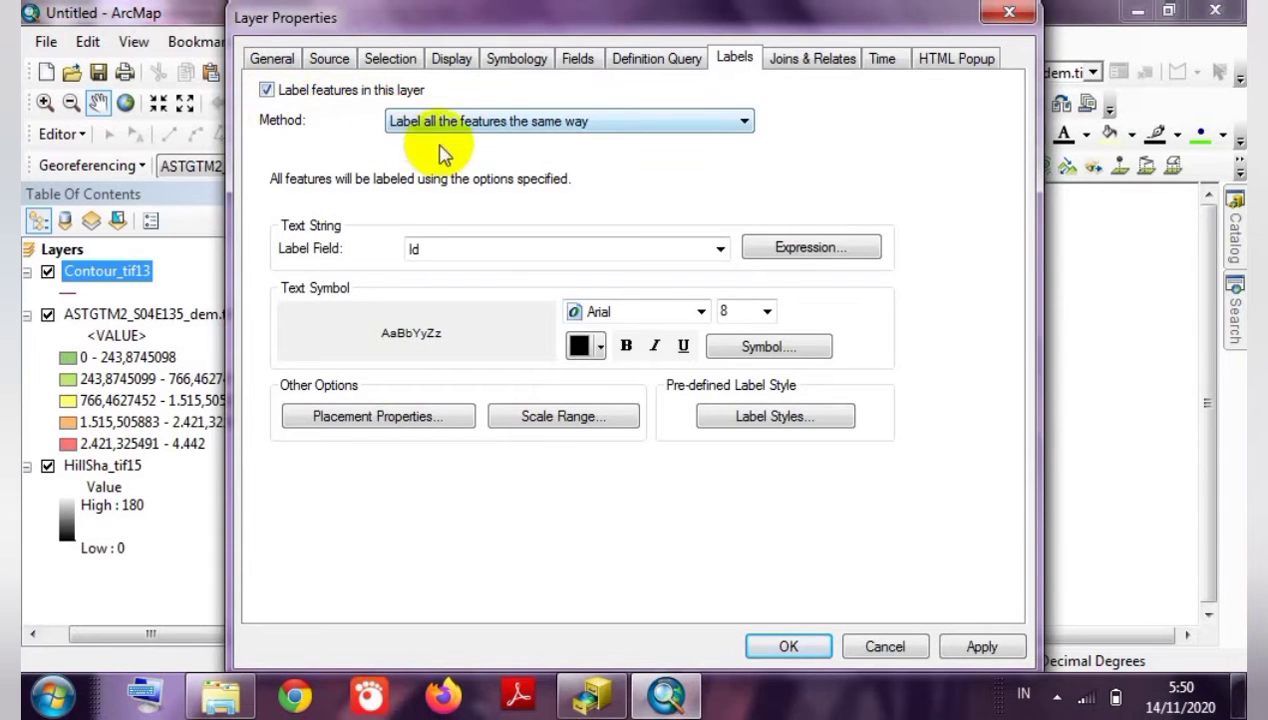
{"action": "left_click", "coordinate": [538, 249]}
{"action": "left_click", "coordinate": [515, 302]}
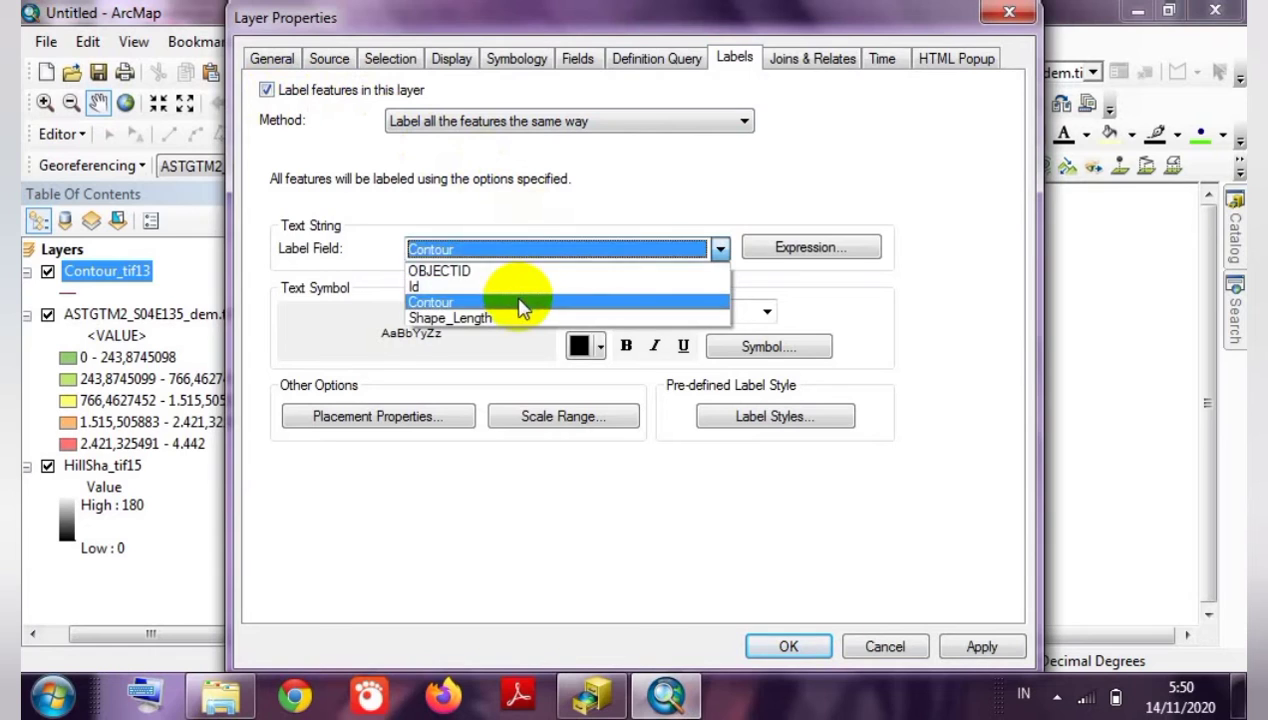
{"action": "left_click", "coordinate": [603, 312]}
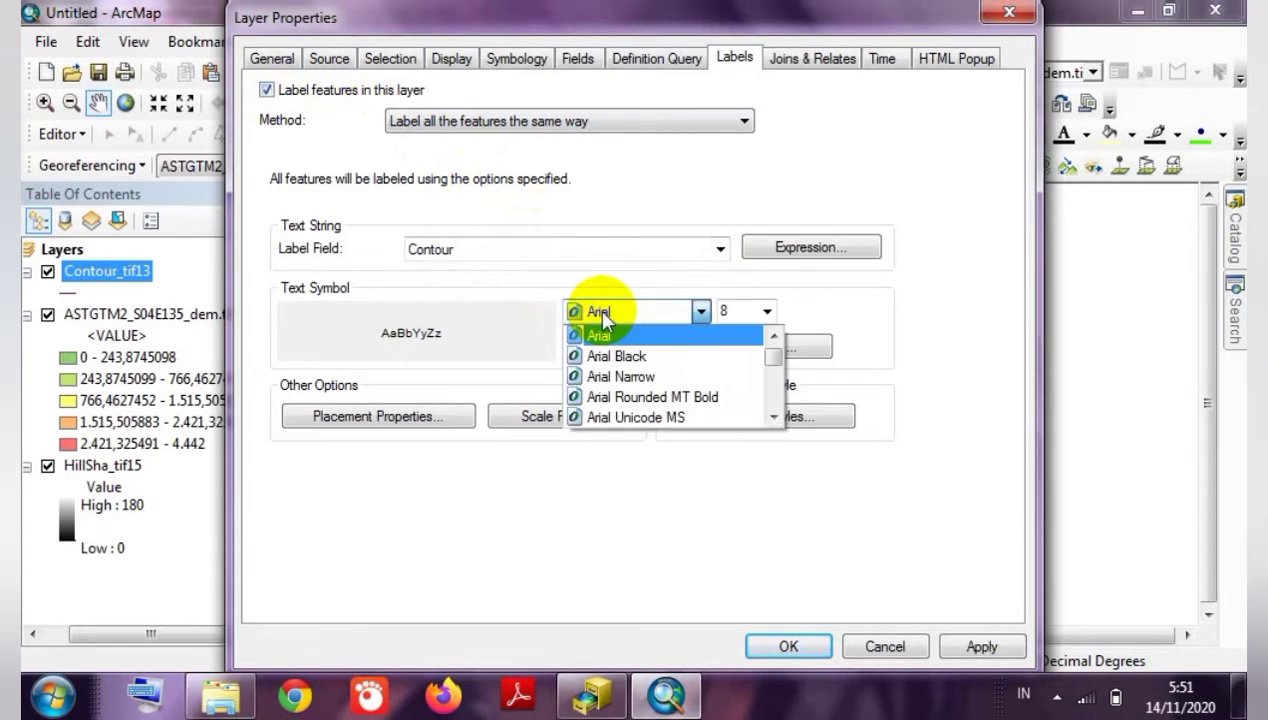
{"action": "key", "text": "t"}
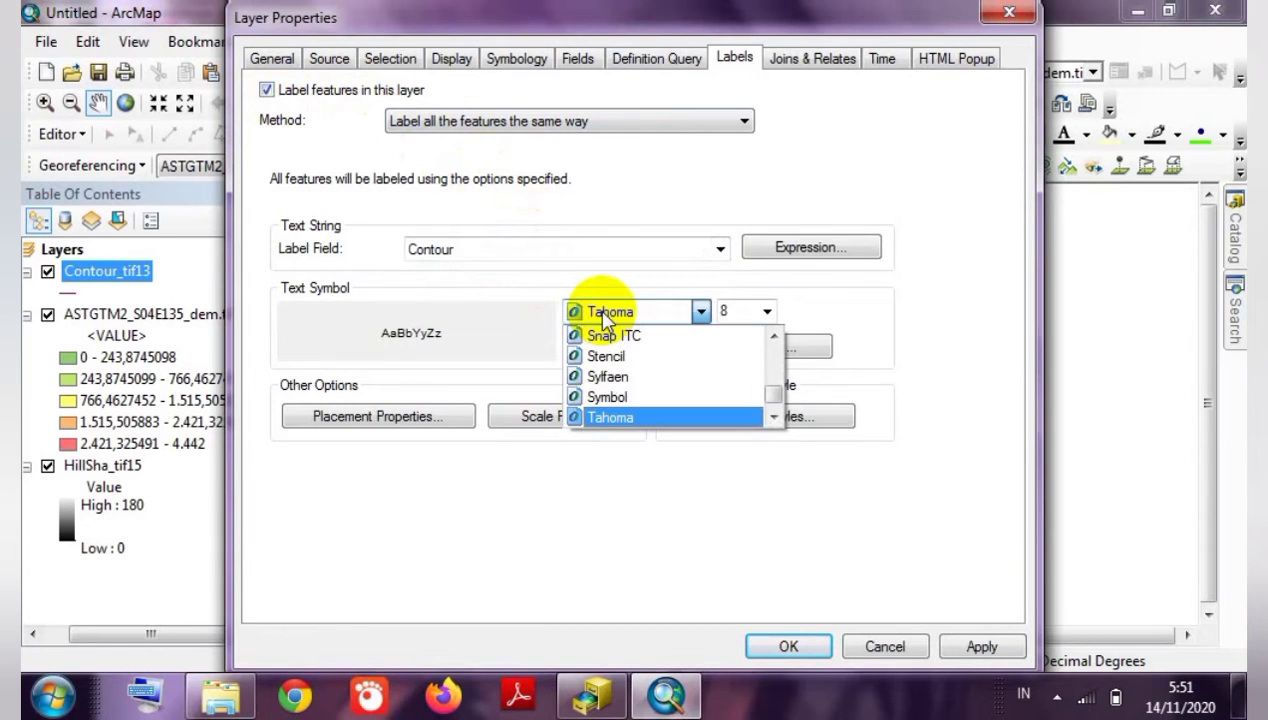
{"action": "key", "text": "t"}
{"action": "key", "text": "t"}
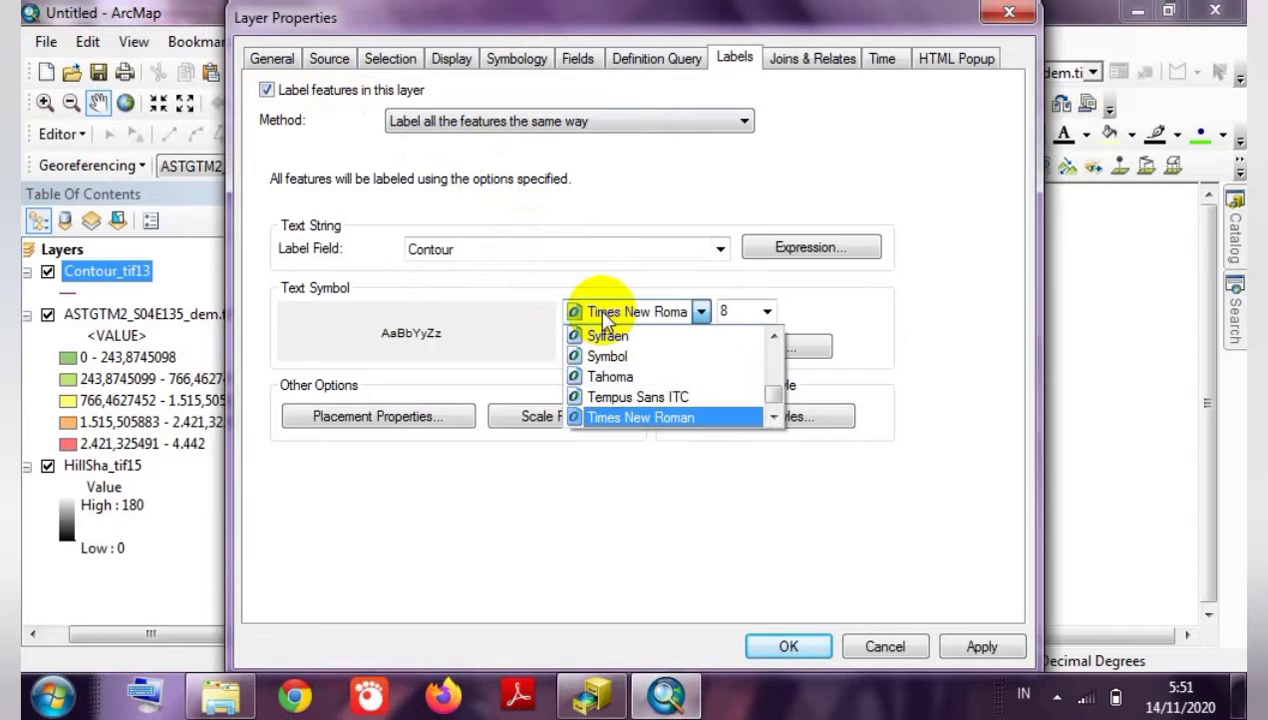
{"action": "left_click", "coordinate": [745, 311]}
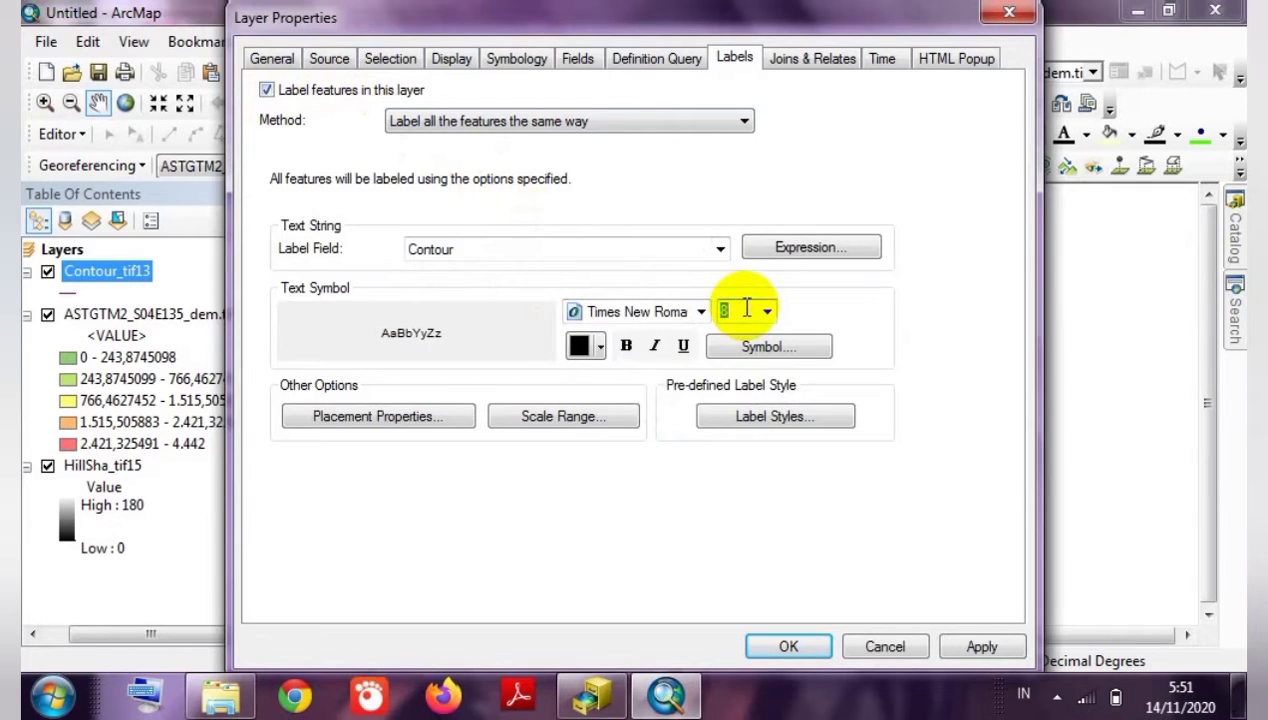
{"action": "type", "text": "6"}
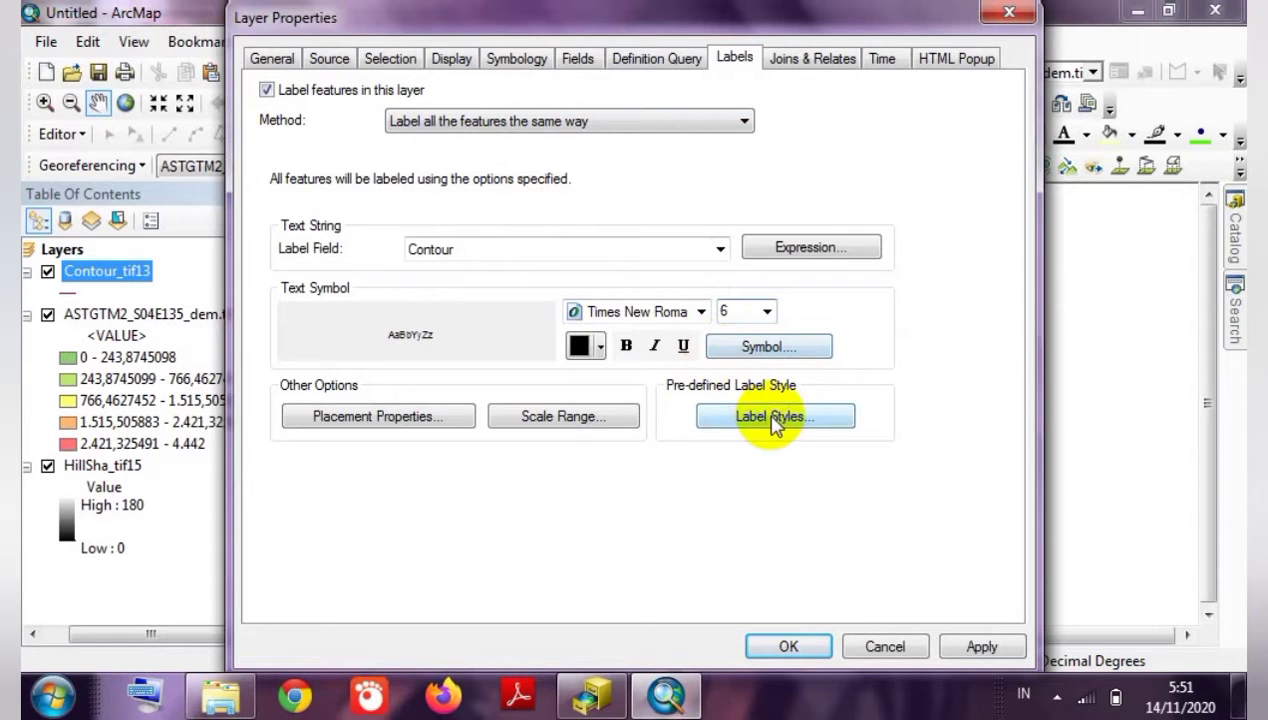
{"action": "left_click", "coordinate": [788, 647]}
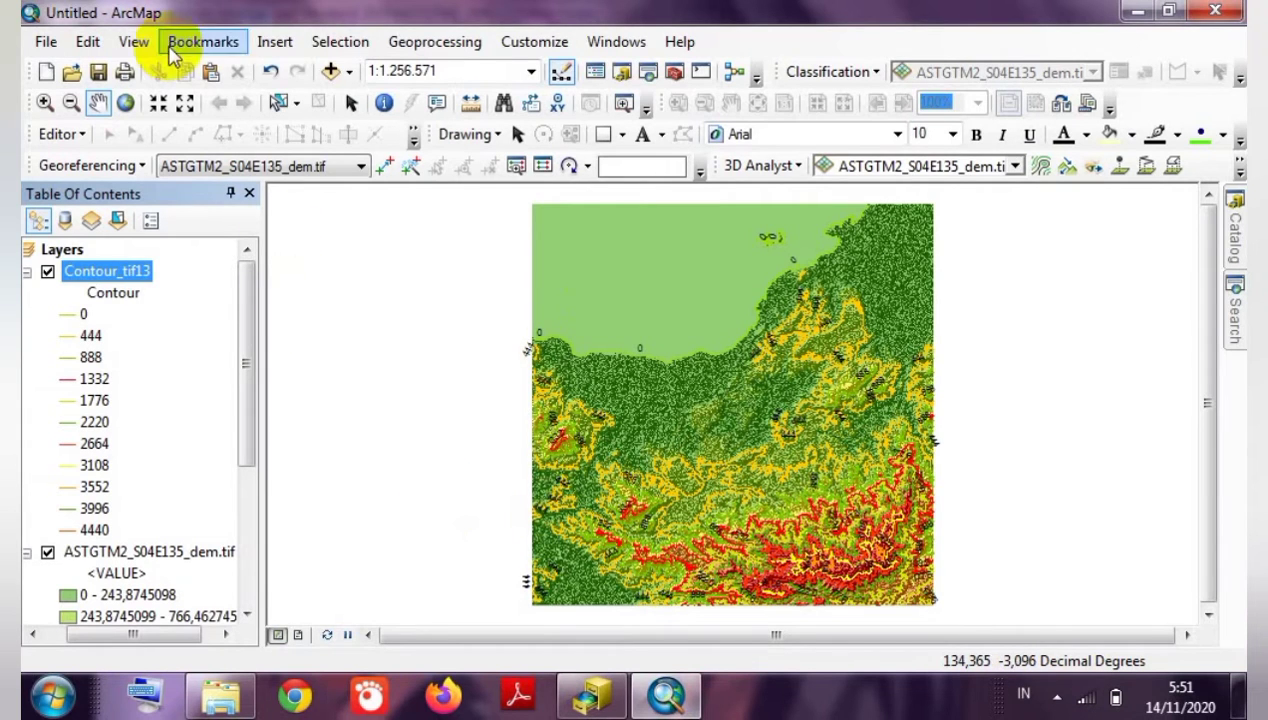
Switch to Layout View, select the map frame, and bring up the Print dialog.
{"action": "left_click", "coordinate": [134, 42]}
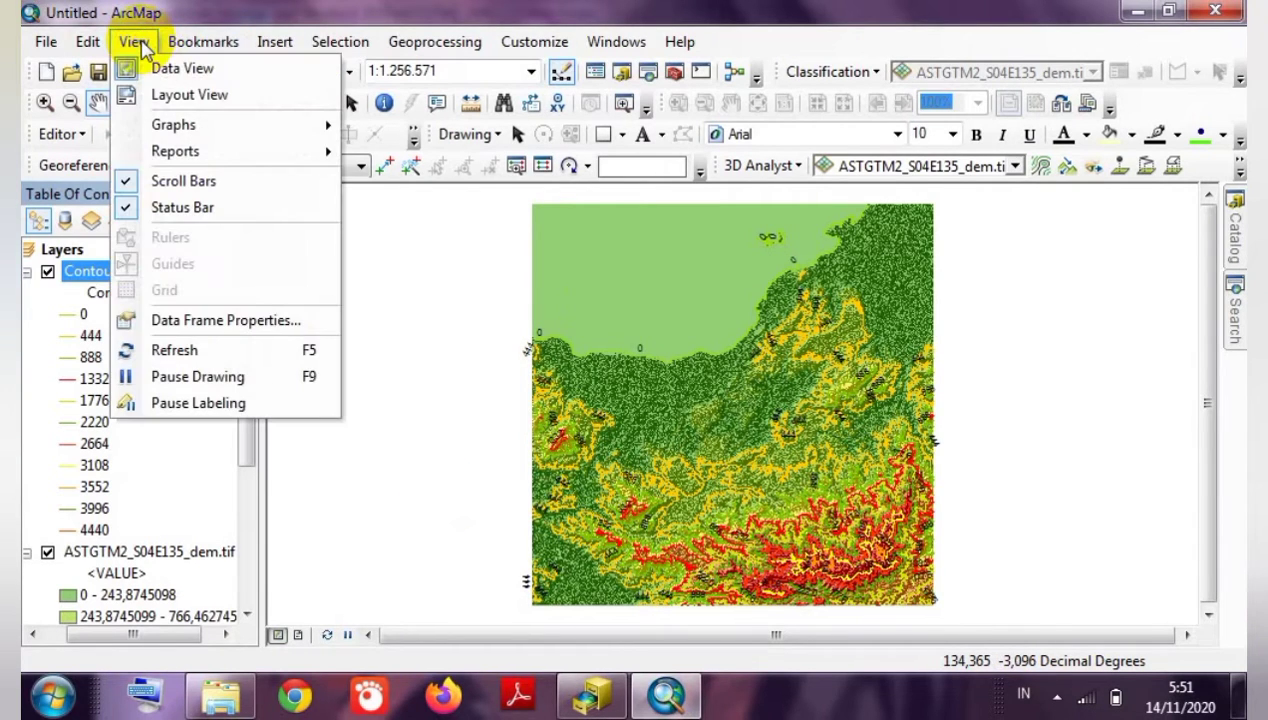
{"action": "left_click", "coordinate": [172, 94]}
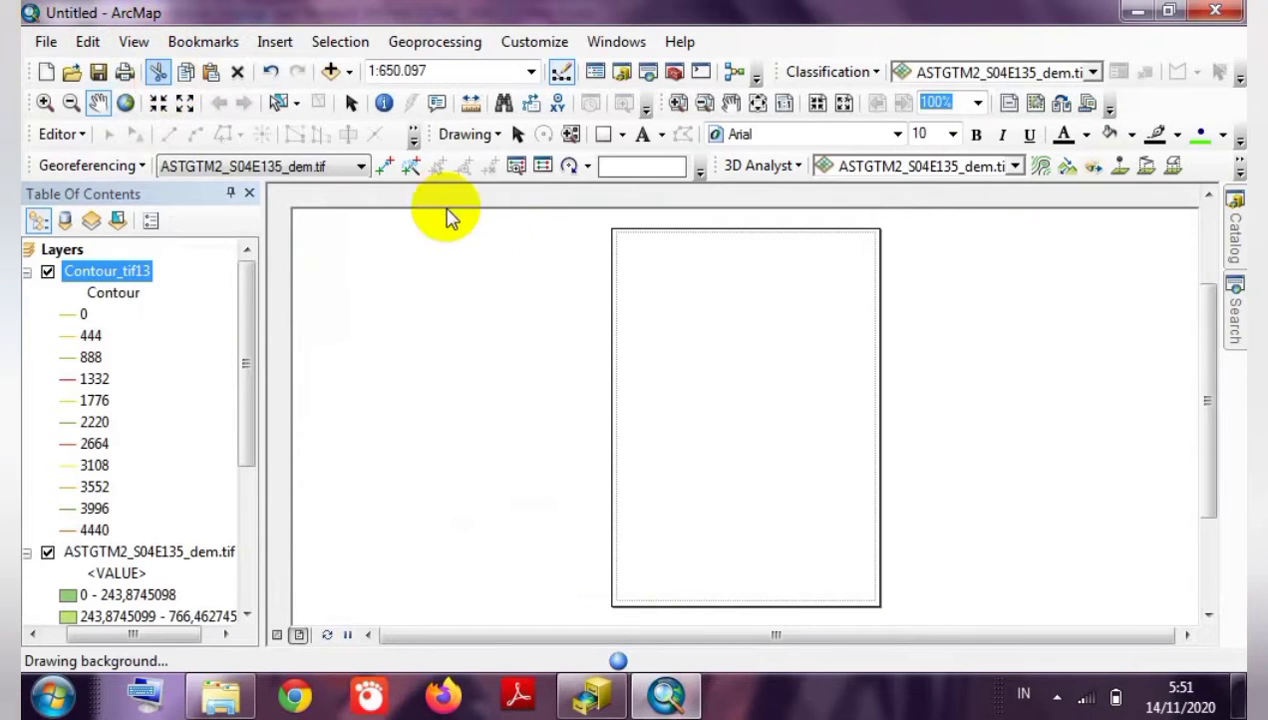
{"action": "left_click", "coordinate": [741, 284]}
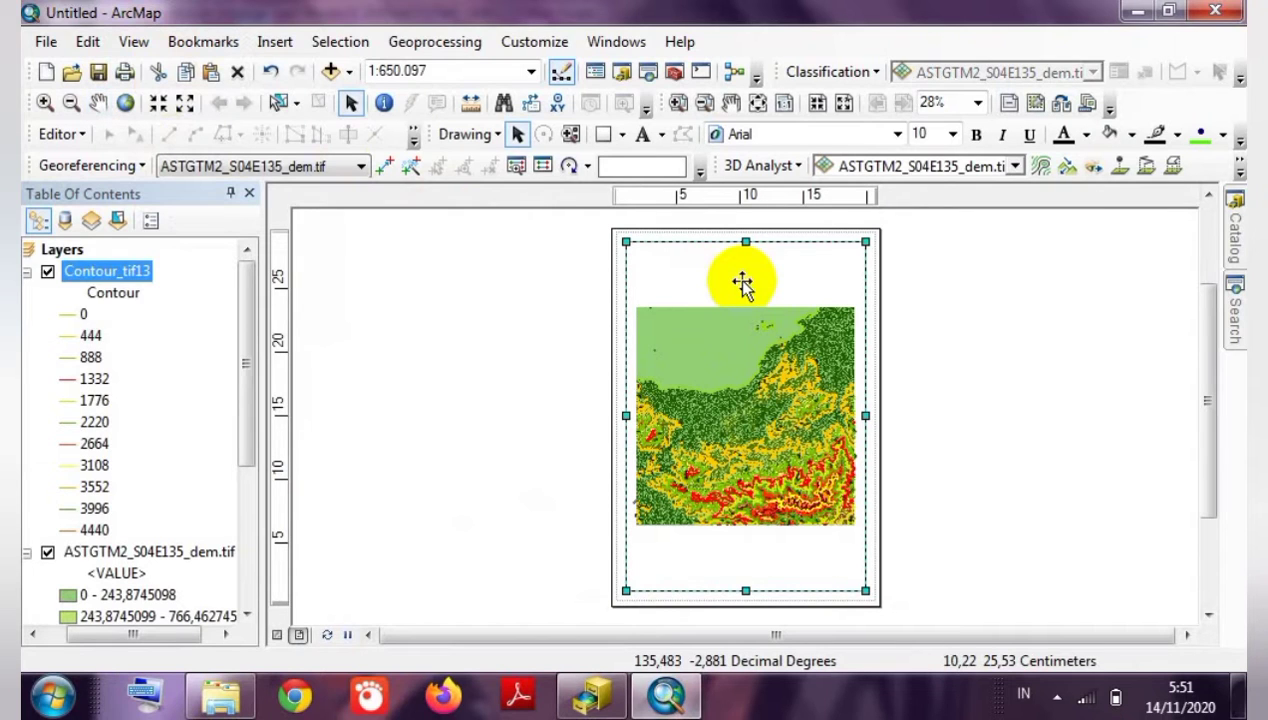
{"action": "left_click", "coordinate": [125, 71]}
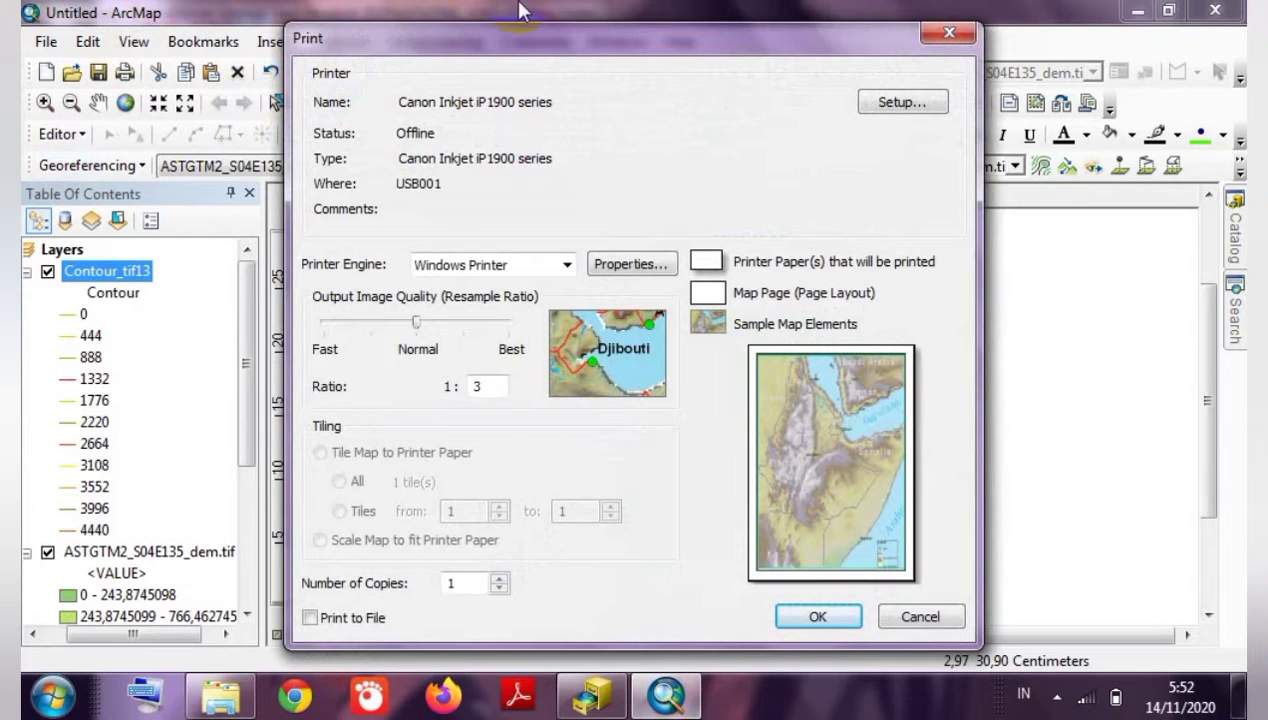
Make the page landscape, not using printer paper settings, and print to the Canon iP1900.
{"action": "left_click", "coordinate": [866, 110]}
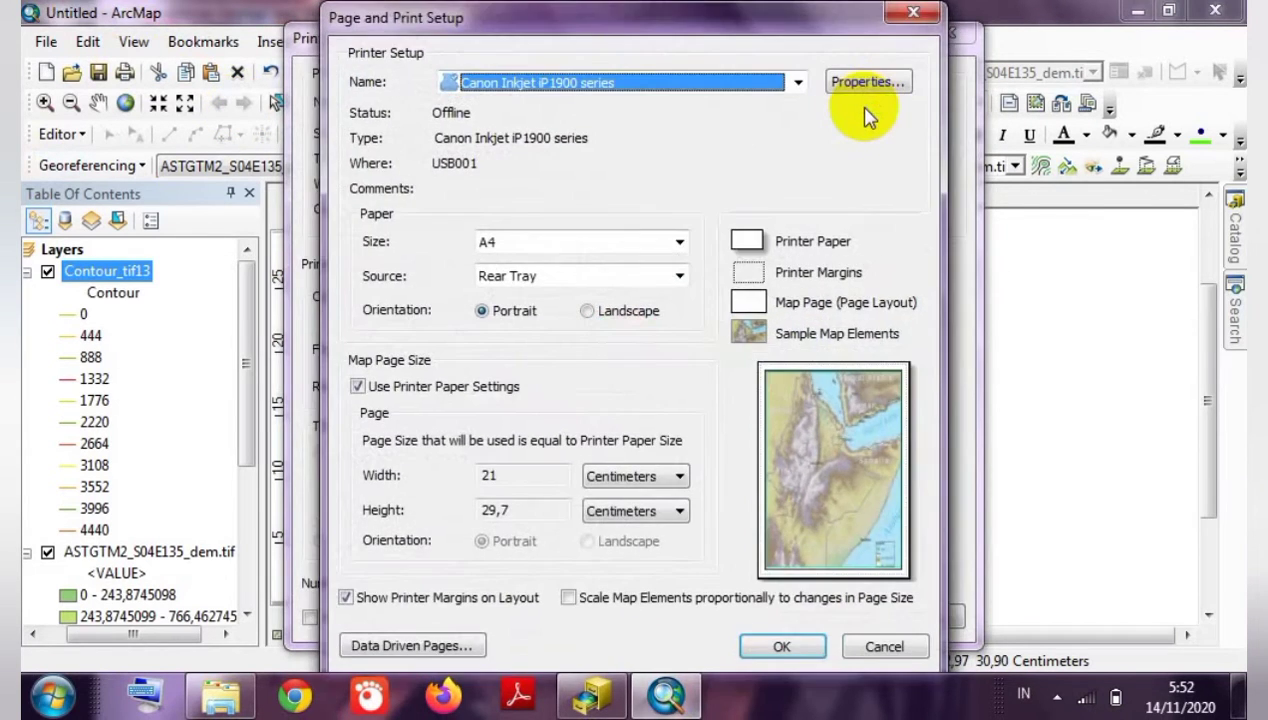
{"action": "left_click", "coordinate": [588, 311]}
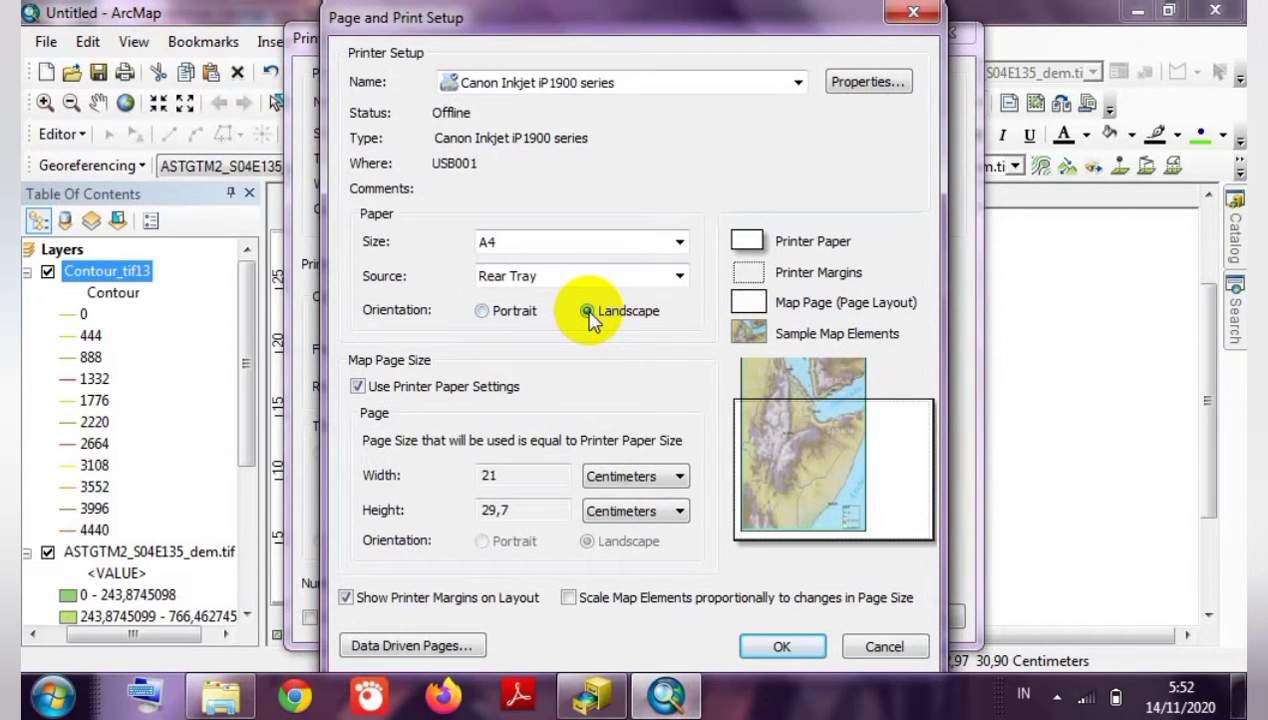
{"action": "left_click", "coordinate": [357, 386]}
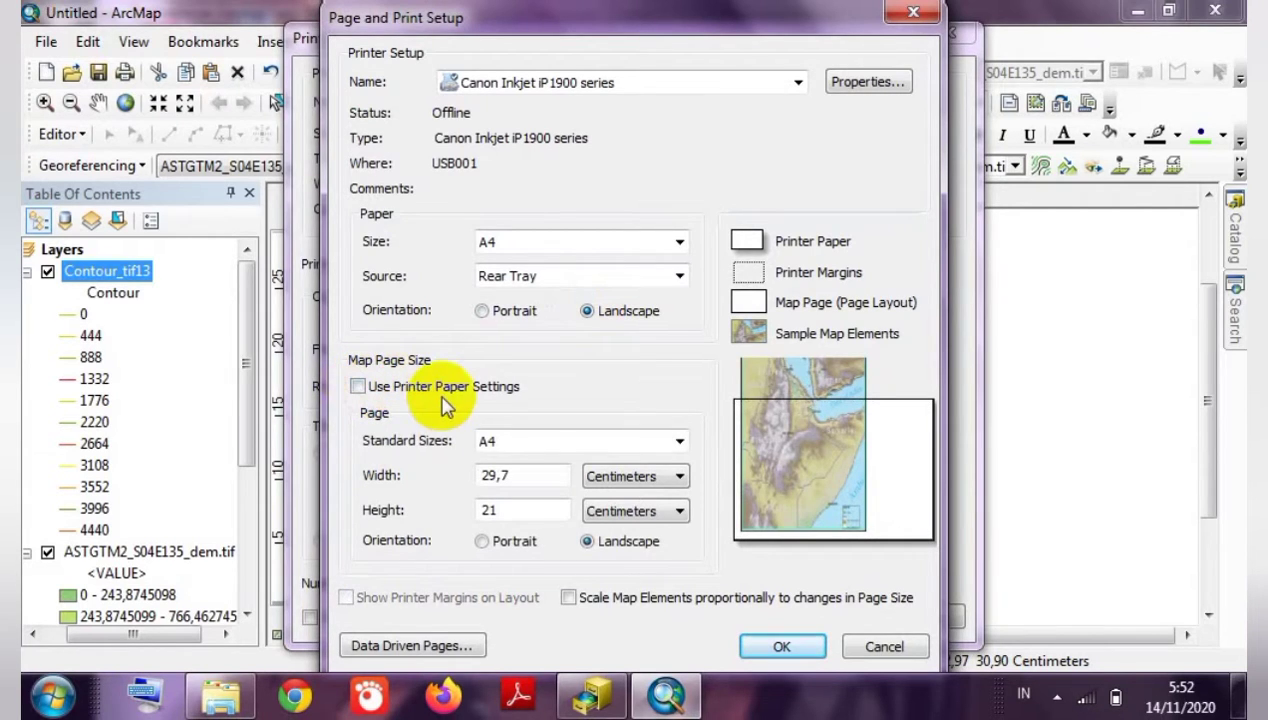
{"action": "left_click", "coordinate": [764, 645]}
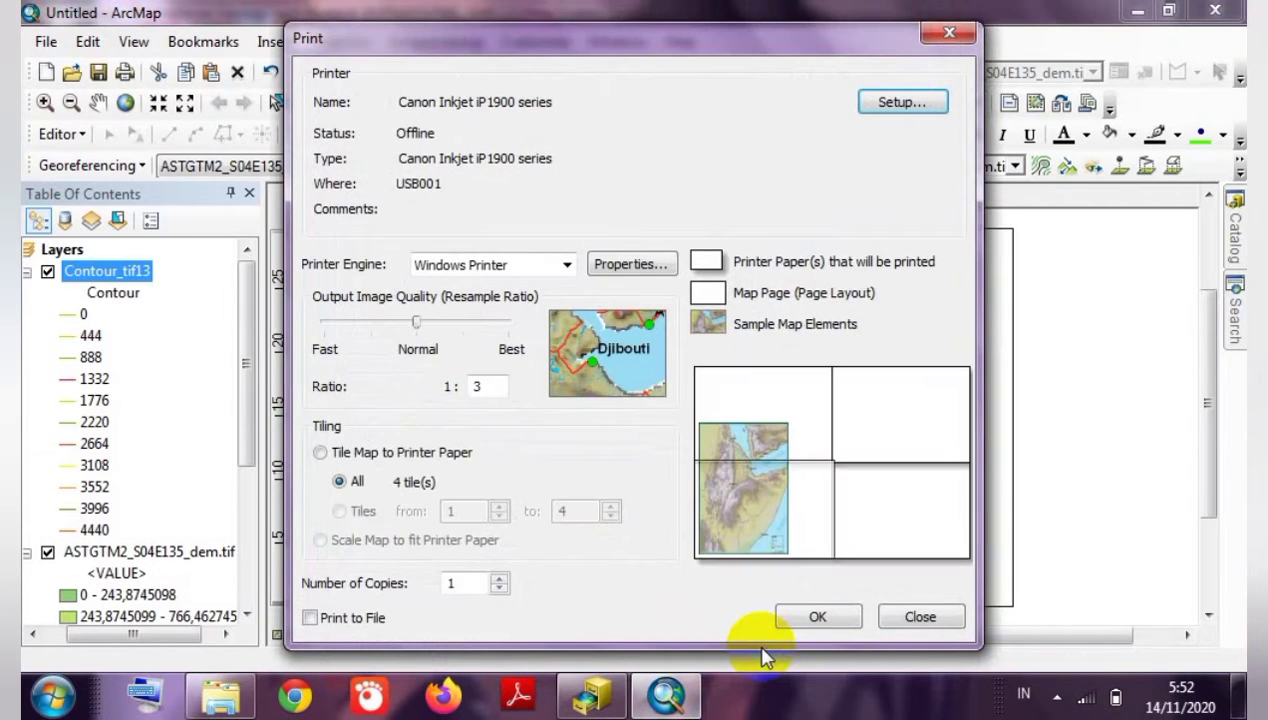
{"action": "left_click", "coordinate": [796, 619]}
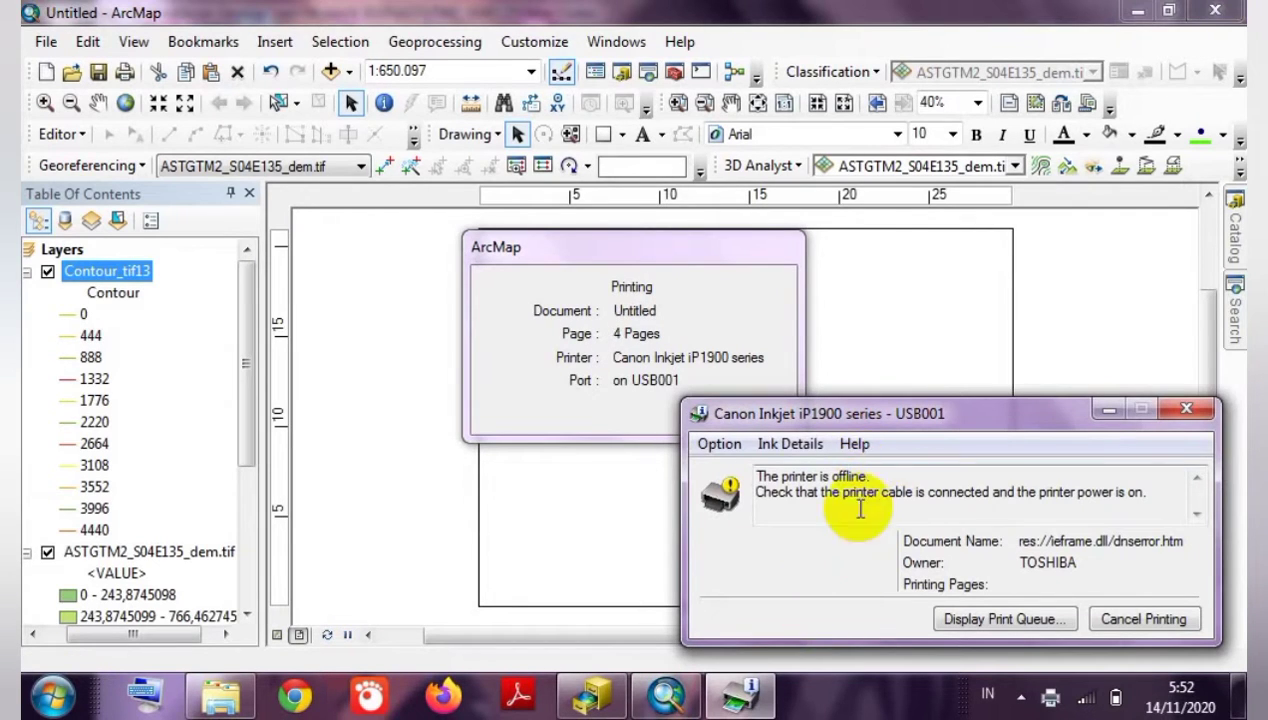
Dismiss the printer-offline message, move the map frame lower and shrink it from the top.
{"action": "left_click", "coordinate": [1103, 408]}
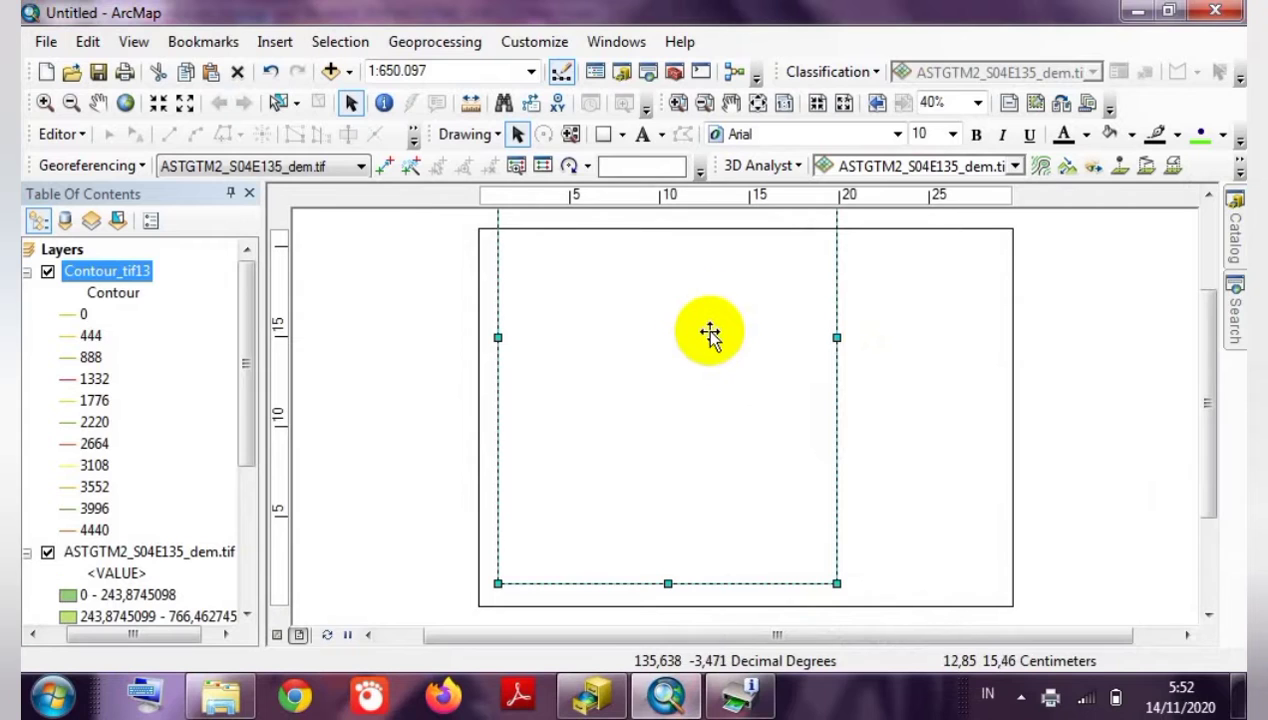
{"action": "left_click", "coordinate": [427, 453]}
{"action": "left_click", "coordinate": [650, 343]}
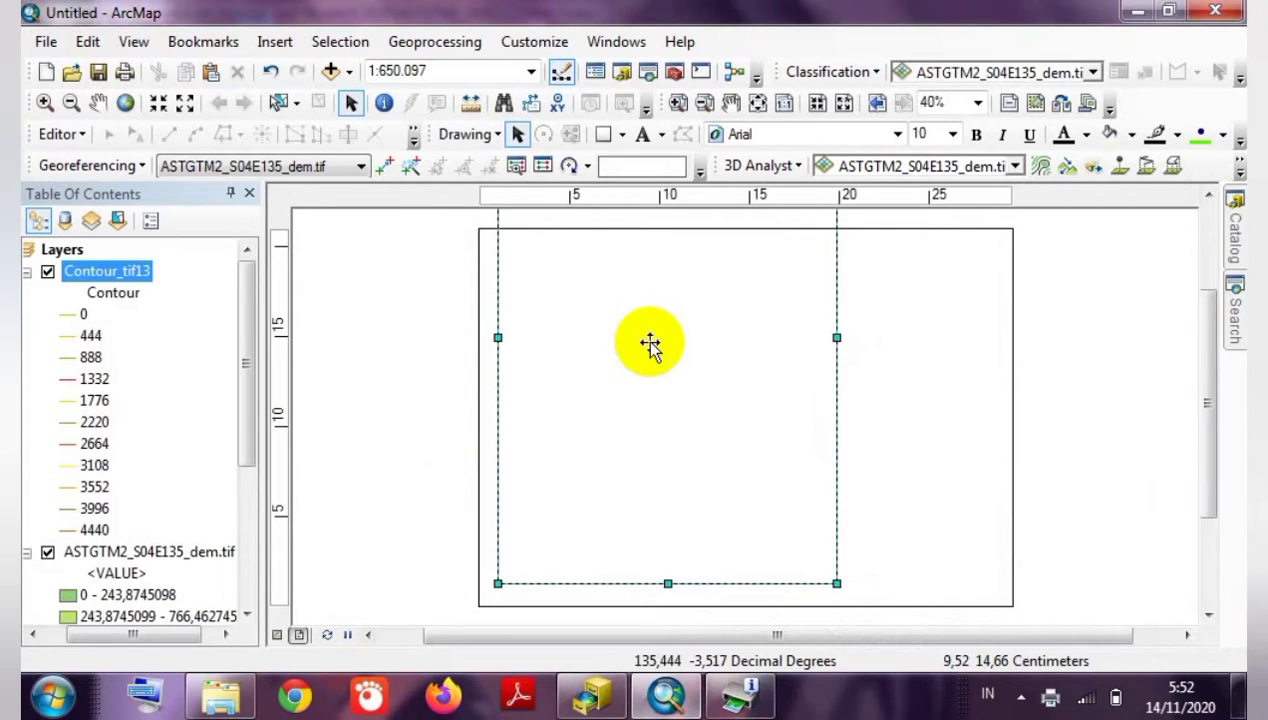
{"action": "left_click_drag", "start_coordinate": [650, 309], "coordinate": [649, 344]}
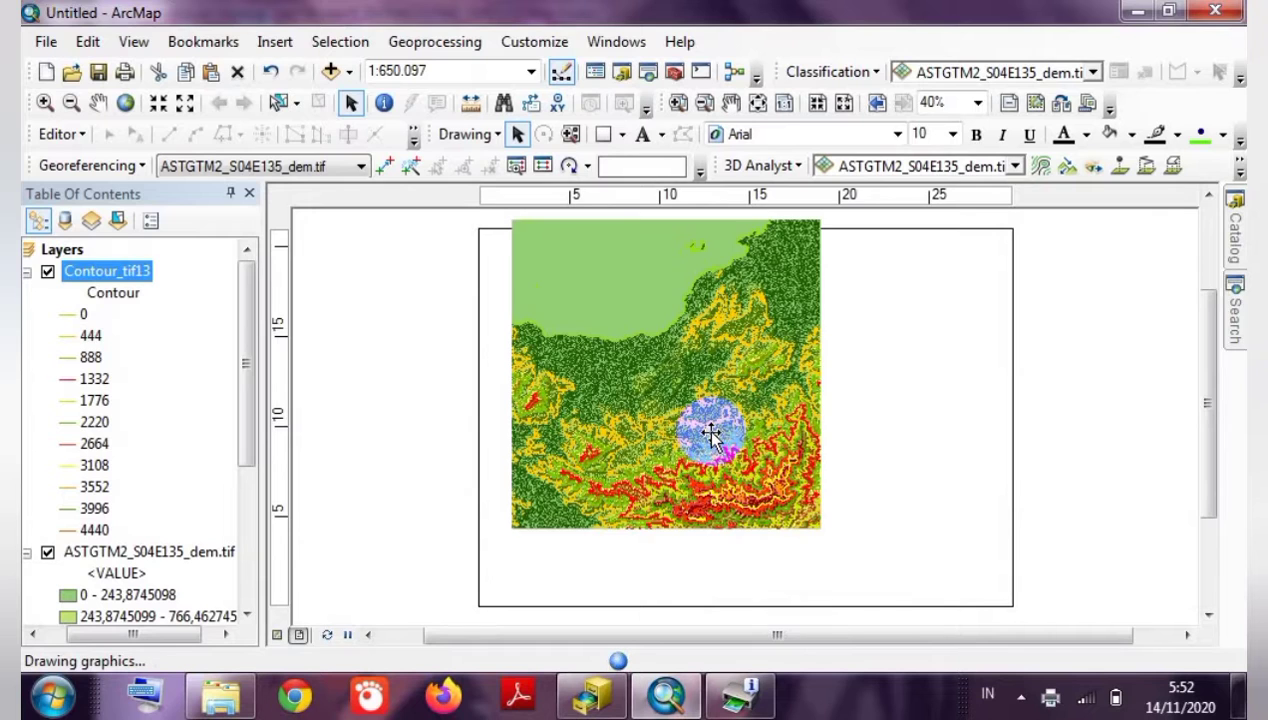
{"action": "left_click_drag", "start_coordinate": [661, 350], "coordinate": [654, 390]}
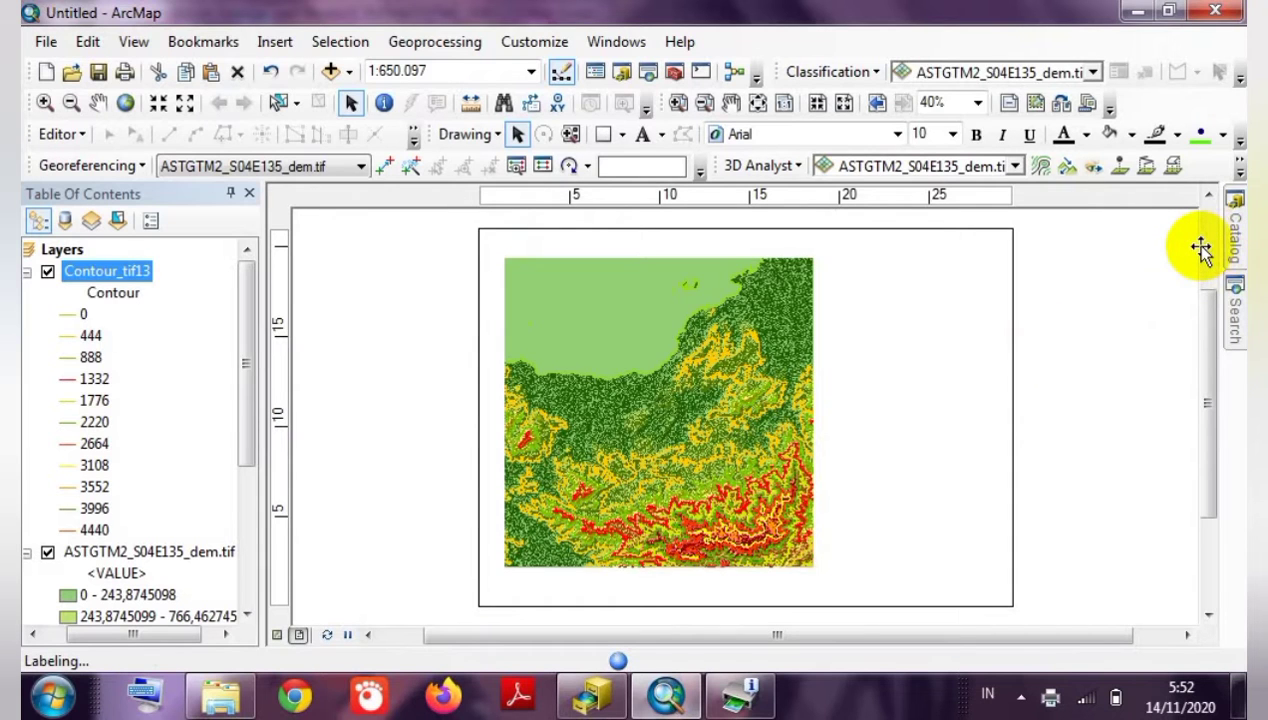
{"action": "scroll", "coordinate": [1200, 250], "scroll_direction": "up", "scroll_amount": 2}
{"action": "left_click", "coordinate": [688, 527]}
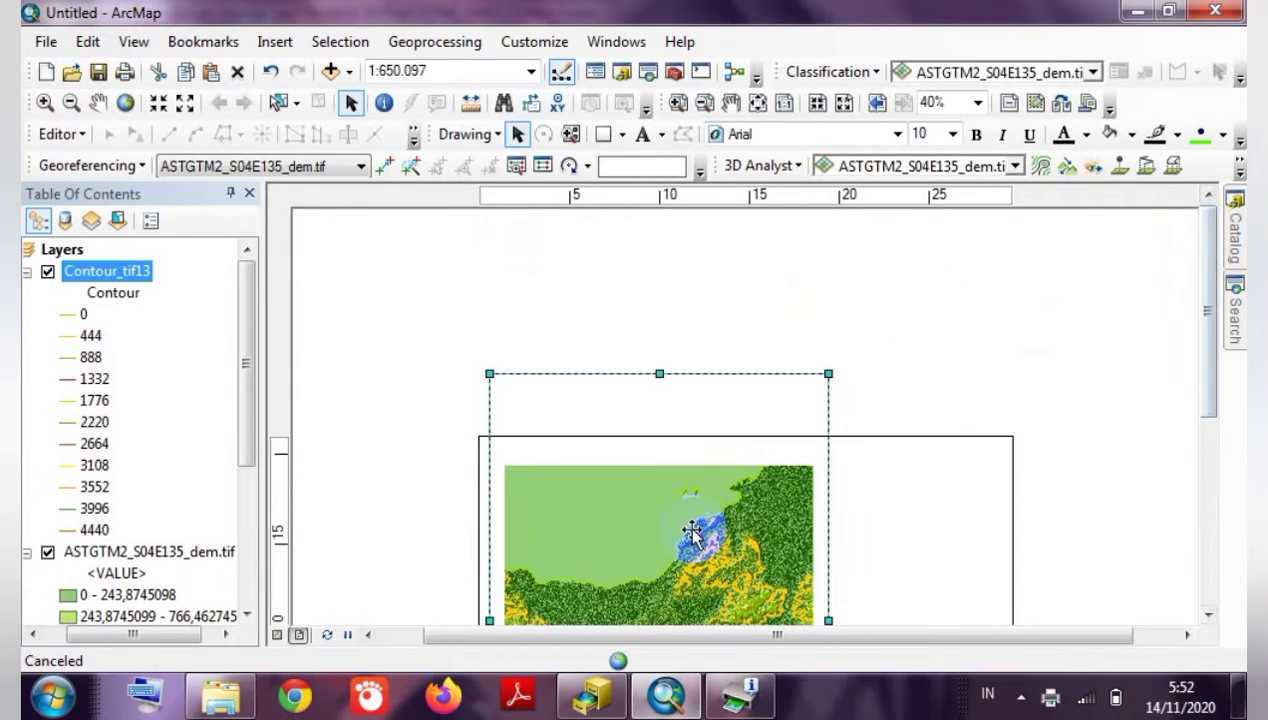
{"action": "left_click_drag", "start_coordinate": [659, 370], "coordinate": [658, 440]}
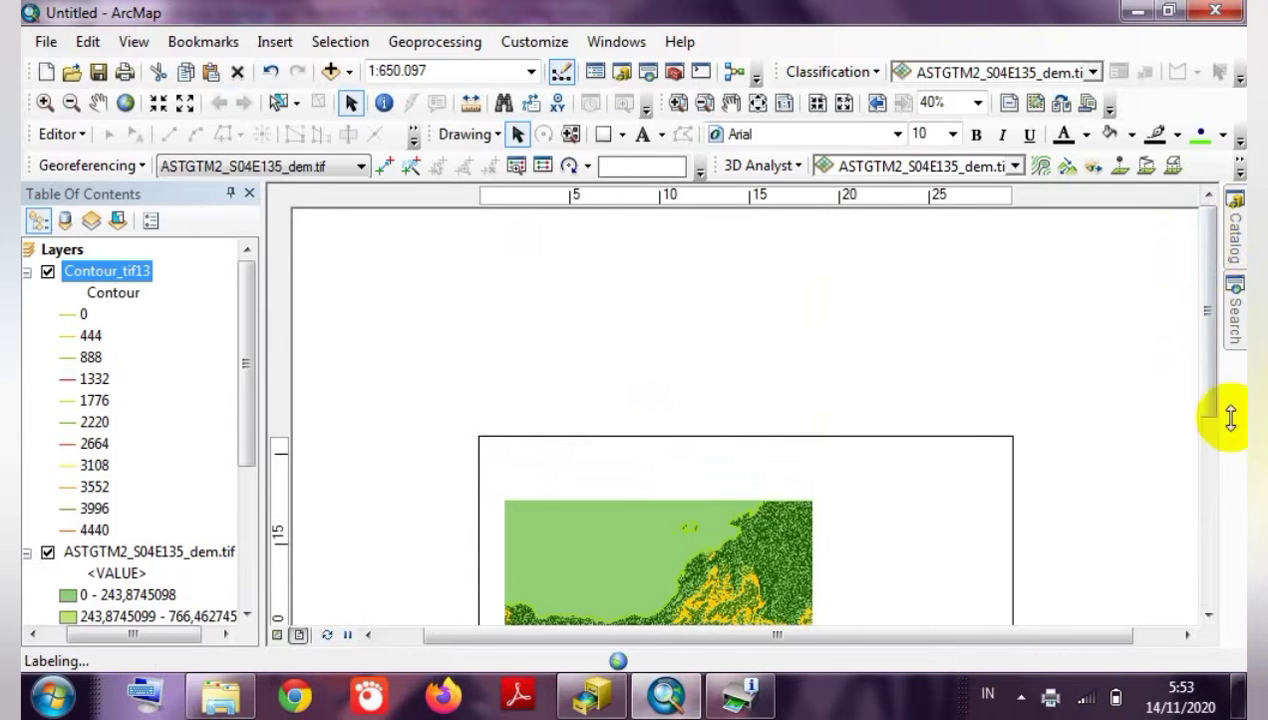
Shorten the map frame from its bottom edge.
{"action": "left_click", "coordinate": [1208, 556]}
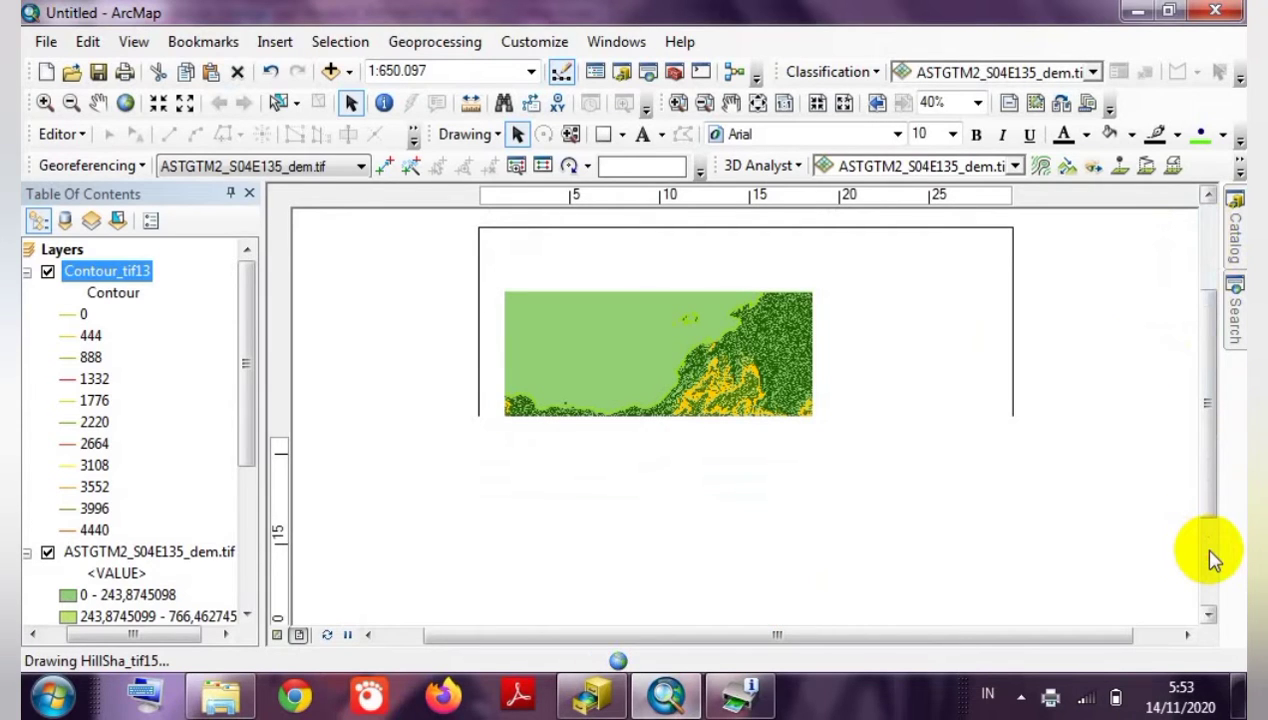
{"action": "left_click", "coordinate": [1207, 576]}
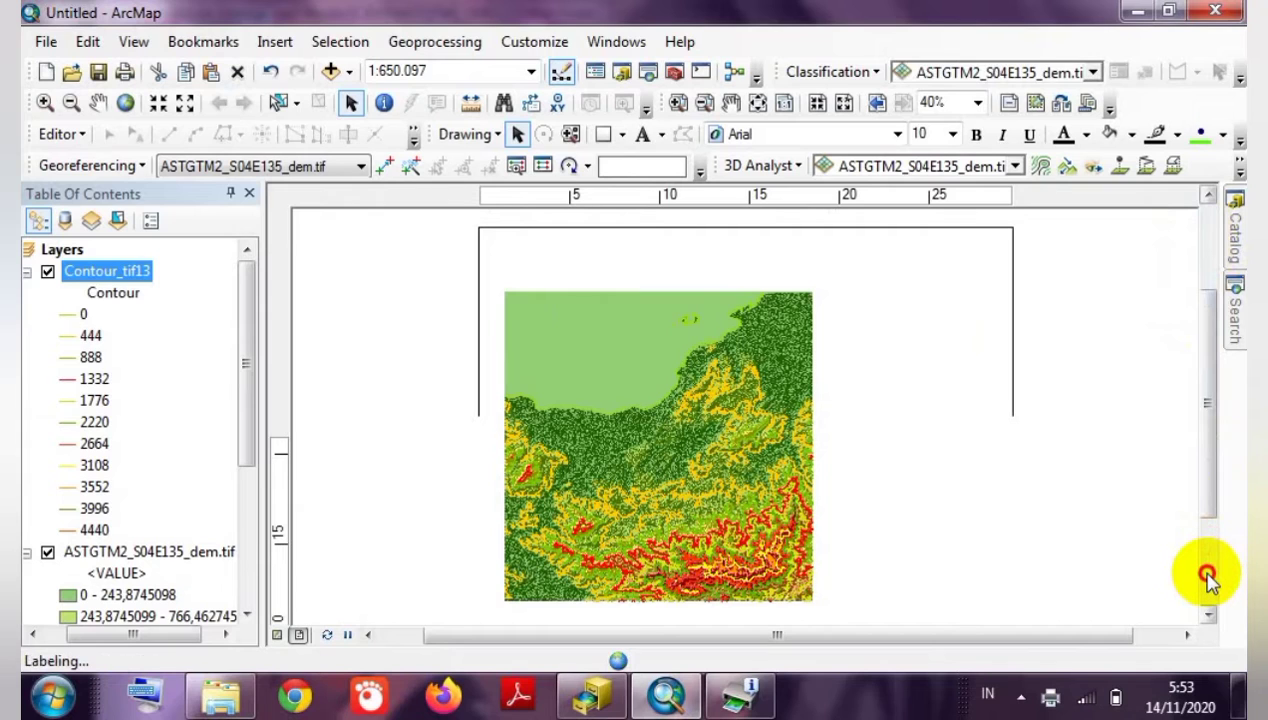
{"action": "left_click", "coordinate": [702, 339]}
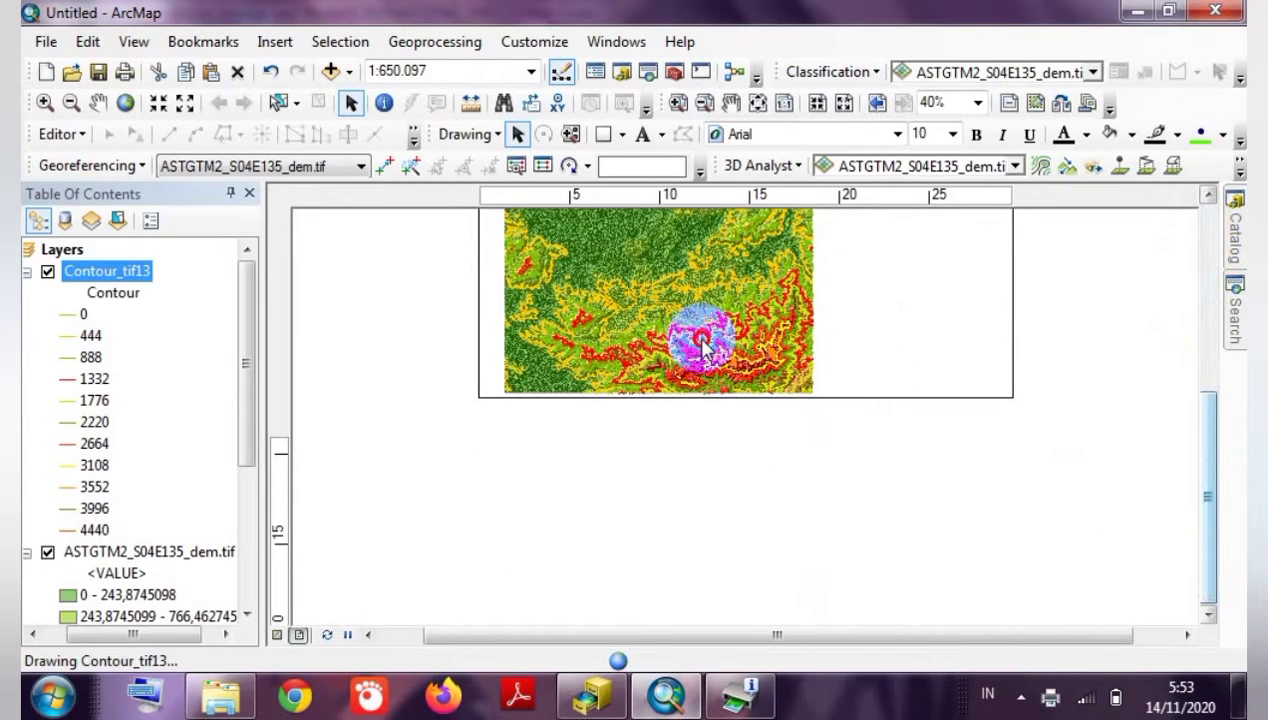
{"action": "left_click_drag", "start_coordinate": [659, 451], "coordinate": [657, 379]}
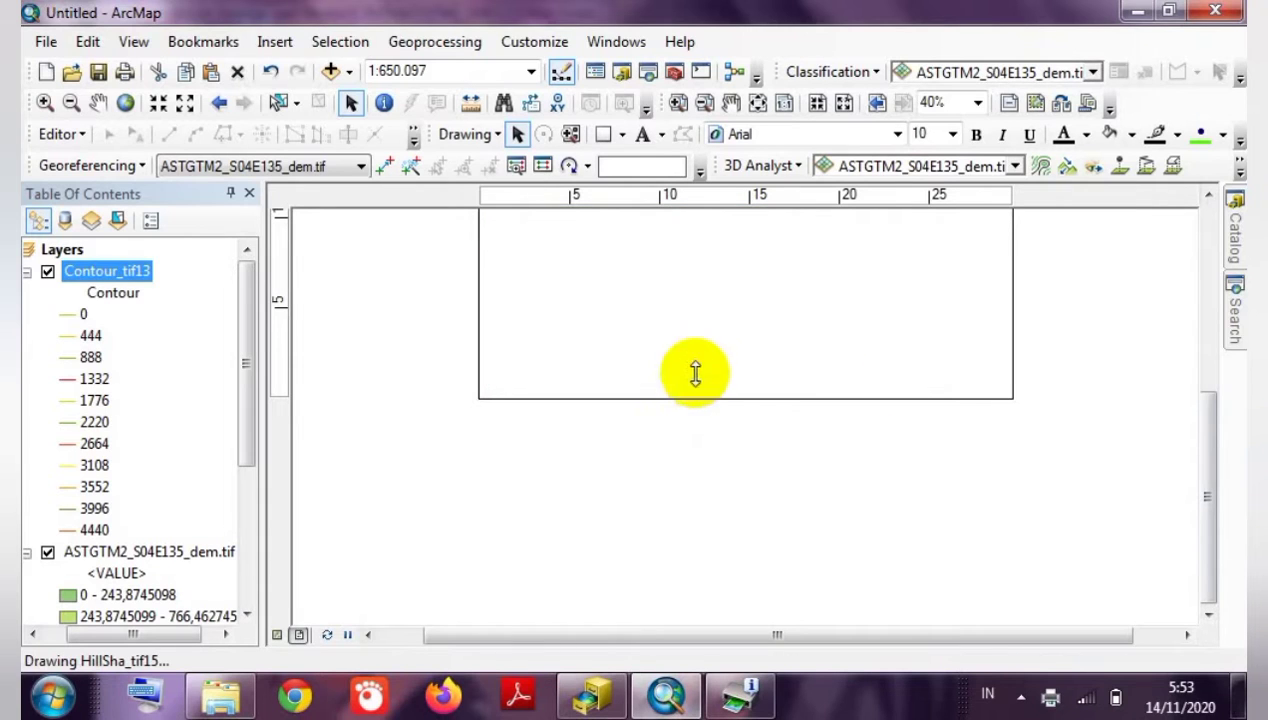
{"action": "left_click", "coordinate": [1207, 308]}
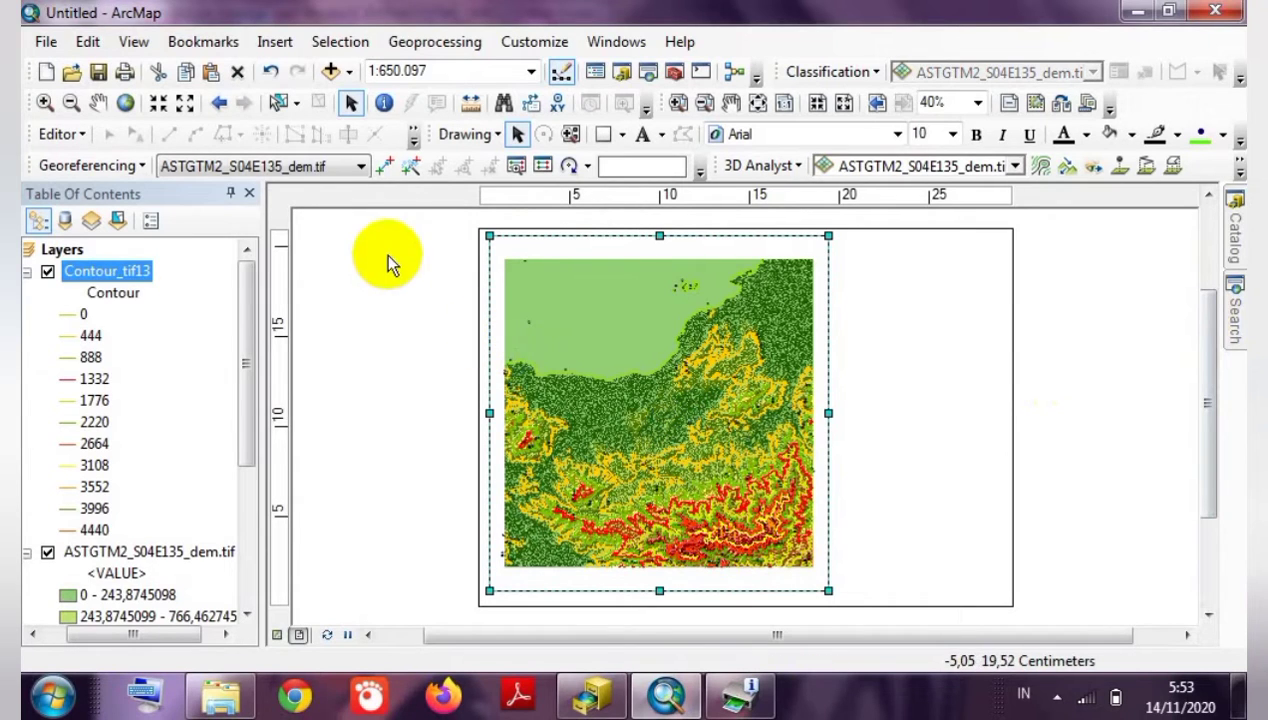
Zoom the map to 1:600.000, stretch the frame's bottom edge, then zoom to 1:500.000.
{"action": "left_click", "coordinate": [160, 104]}
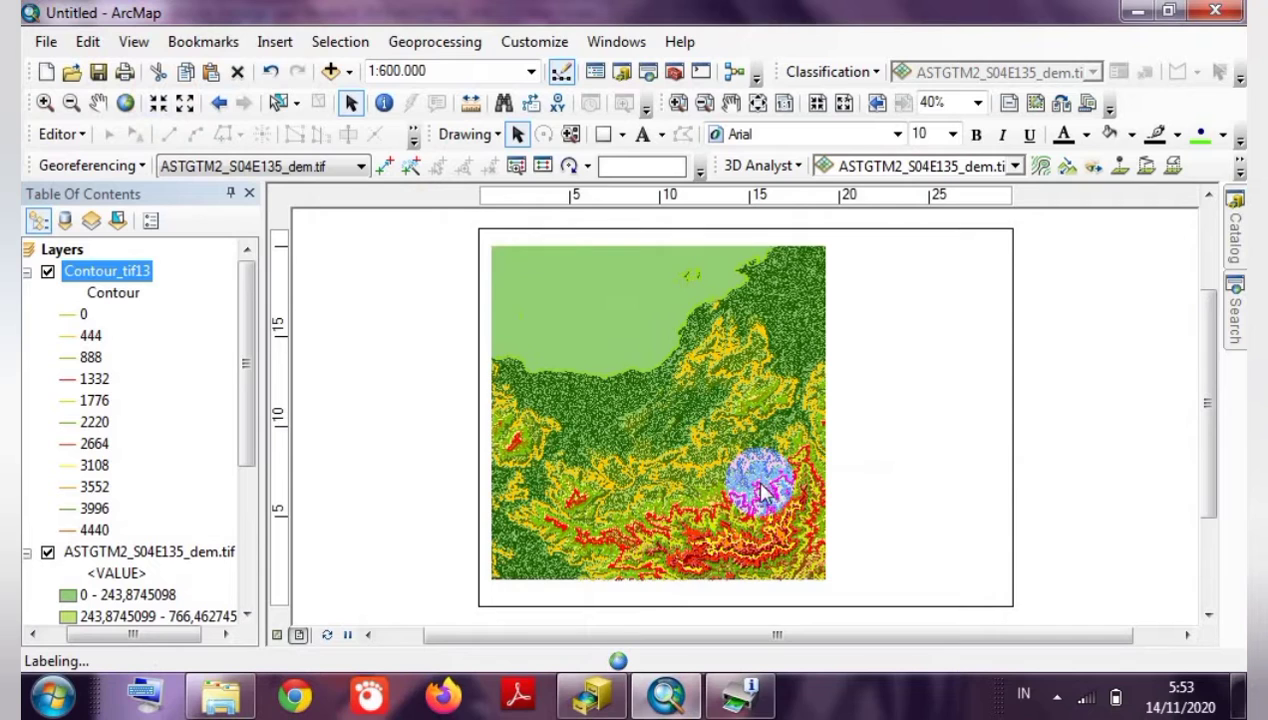
{"action": "left_click", "coordinate": [738, 546]}
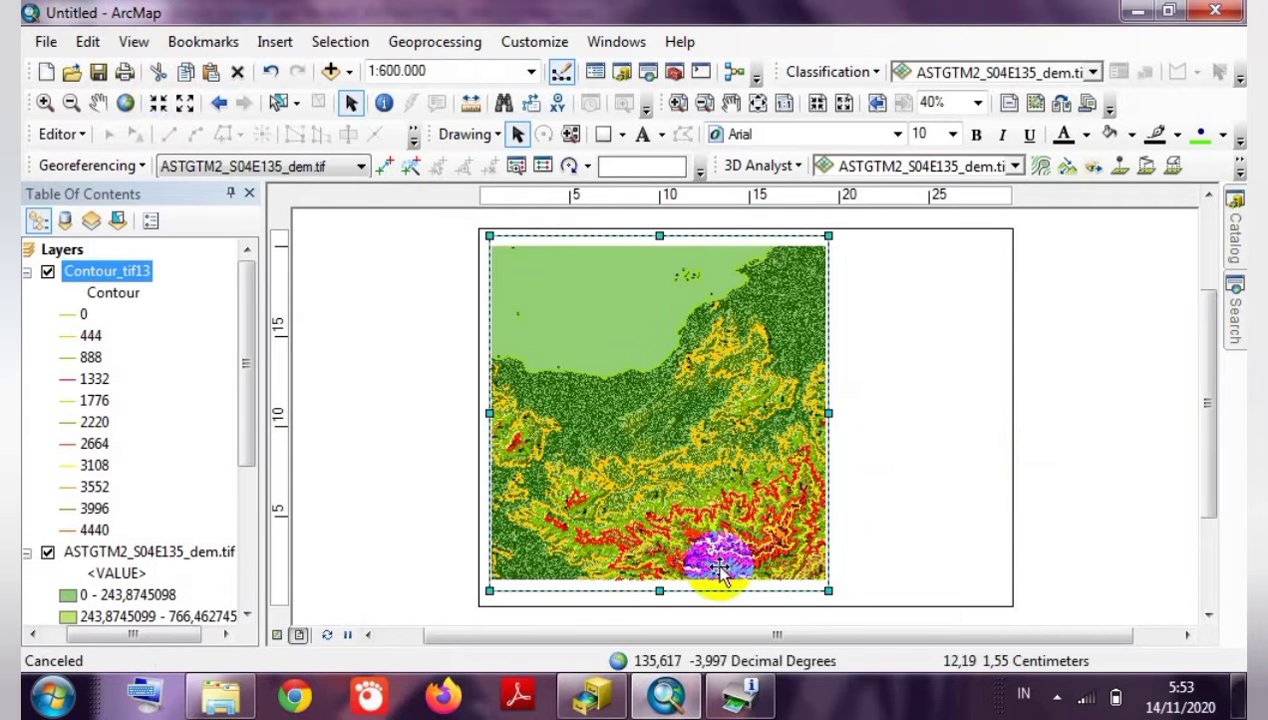
{"action": "mouse_move", "coordinate": [659, 590]}
{"action": "left_mouse_down"}
{"action": "mouse_move", "coordinate": [662, 607]}
{"action": "mouse_move", "coordinate": [658, 594]}
{"action": "left_mouse_up"}
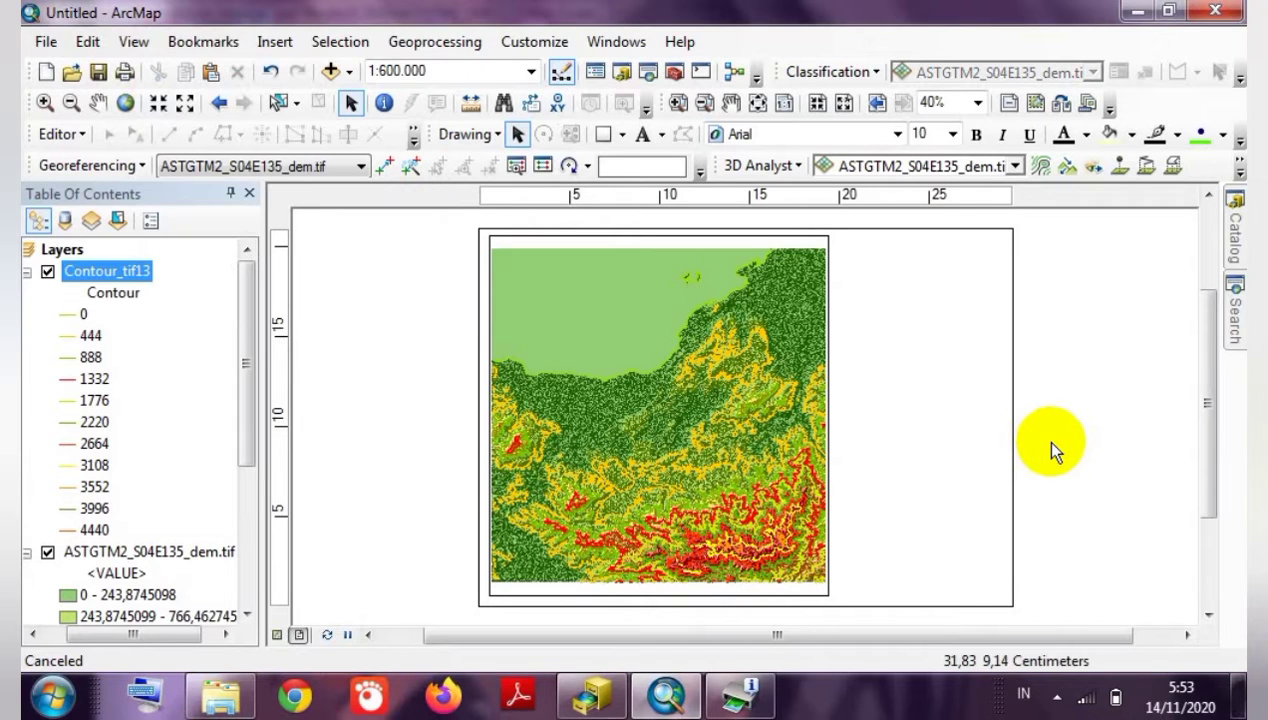
{"action": "left_click", "coordinate": [645, 465]}
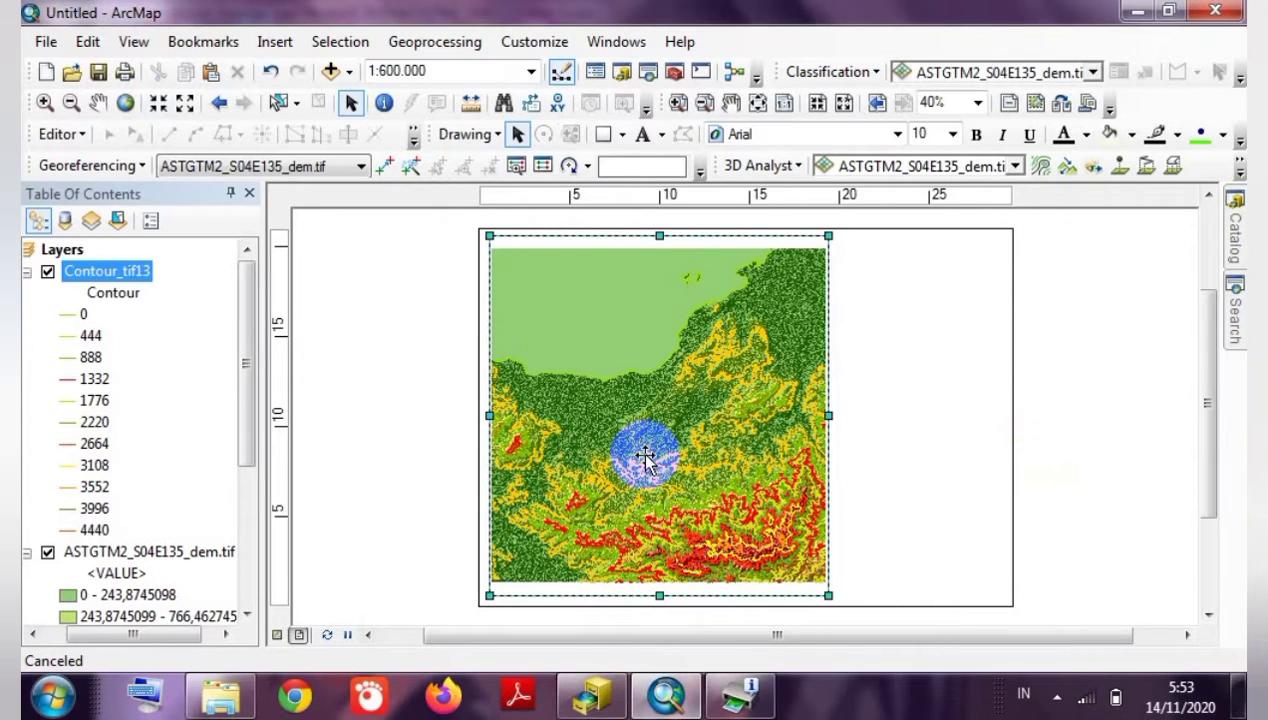
{"action": "left_click", "coordinate": [158, 104]}
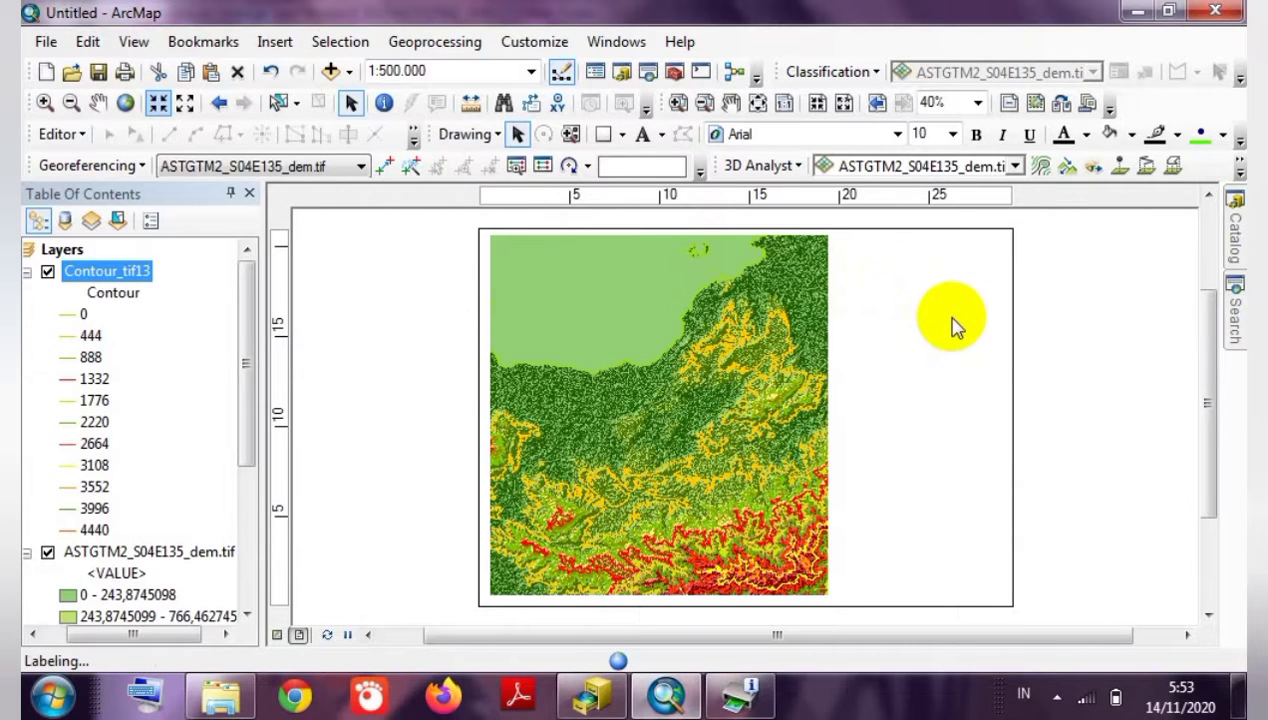
Lower the data frame's top edge slightly and fine-tune its bottom edge.
{"action": "left_click", "coordinate": [1062, 350]}
{"action": "left_click", "coordinate": [728, 398]}
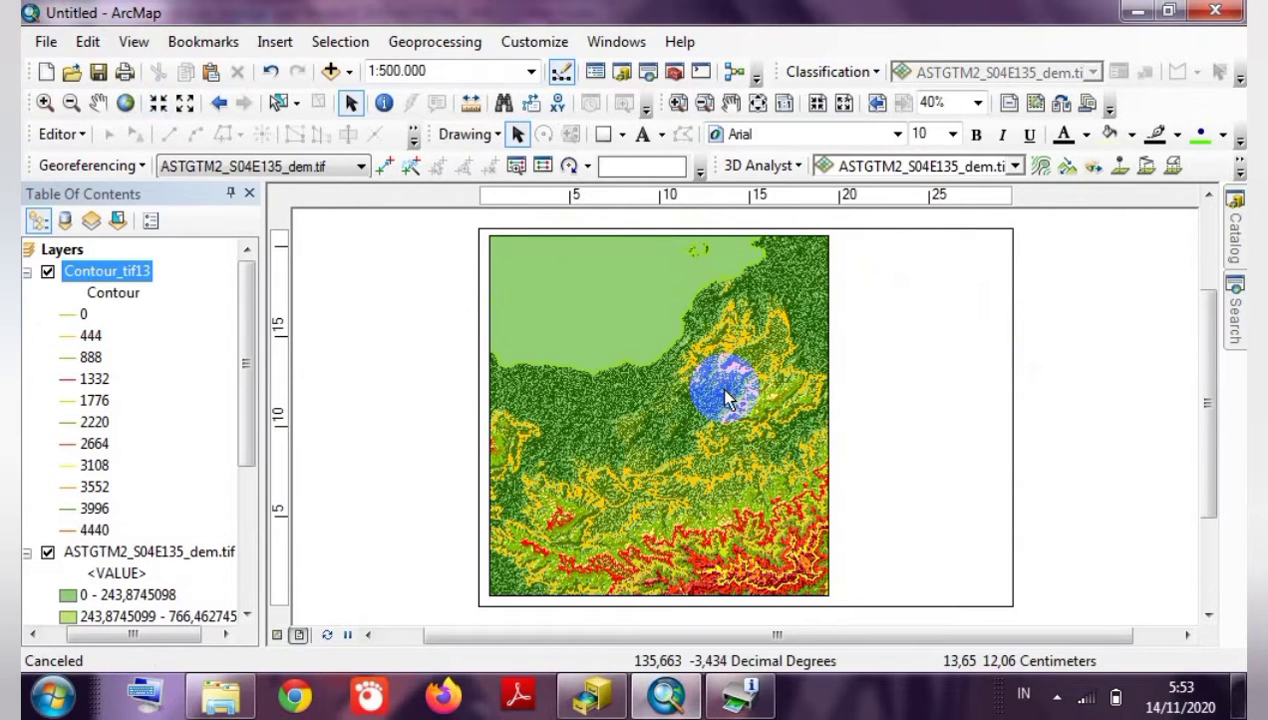
{"action": "left_click_drag", "start_coordinate": [662, 236], "coordinate": [662, 242]}
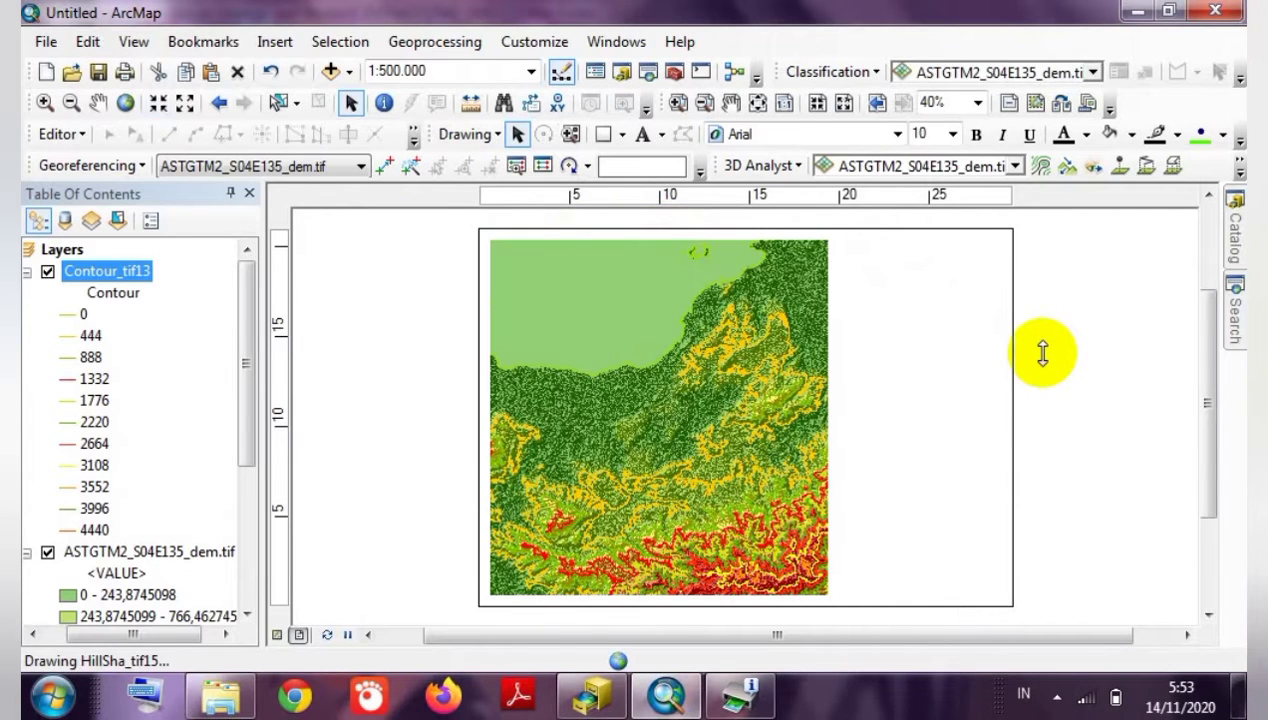
{"action": "left_click", "coordinate": [660, 528]}
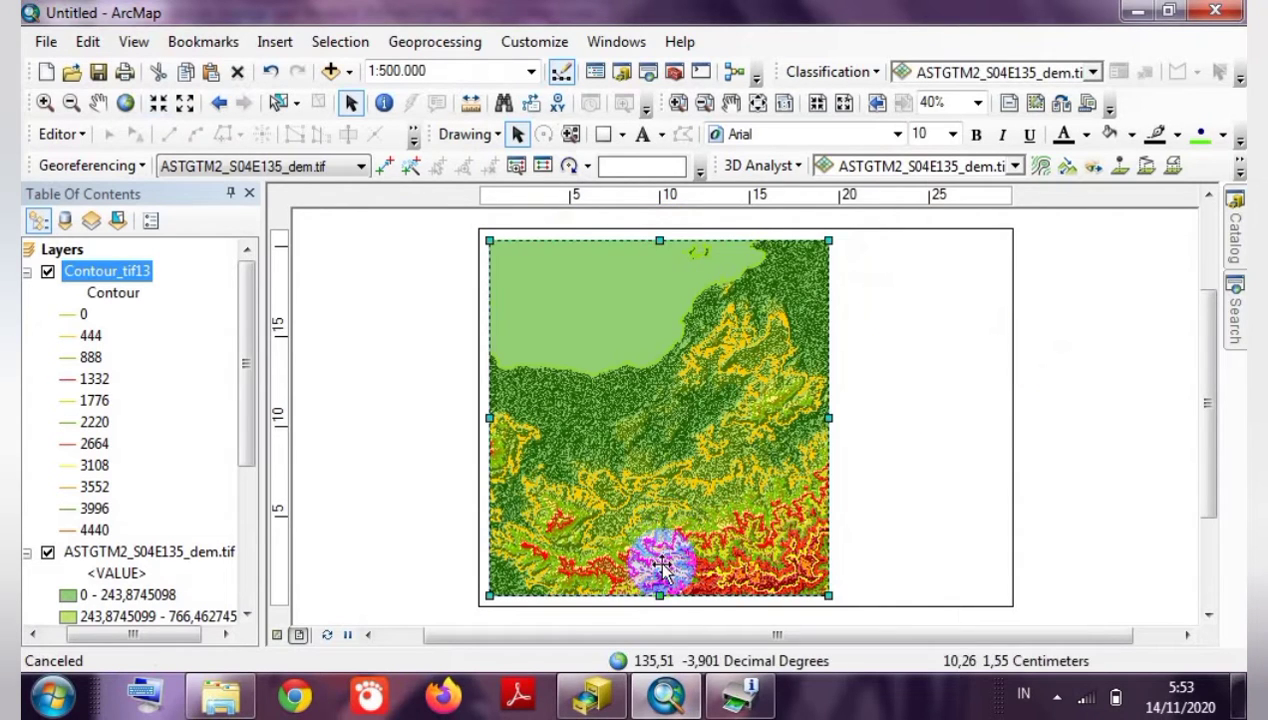
{"action": "left_click_drag", "start_coordinate": [660, 593], "coordinate": [660, 586]}
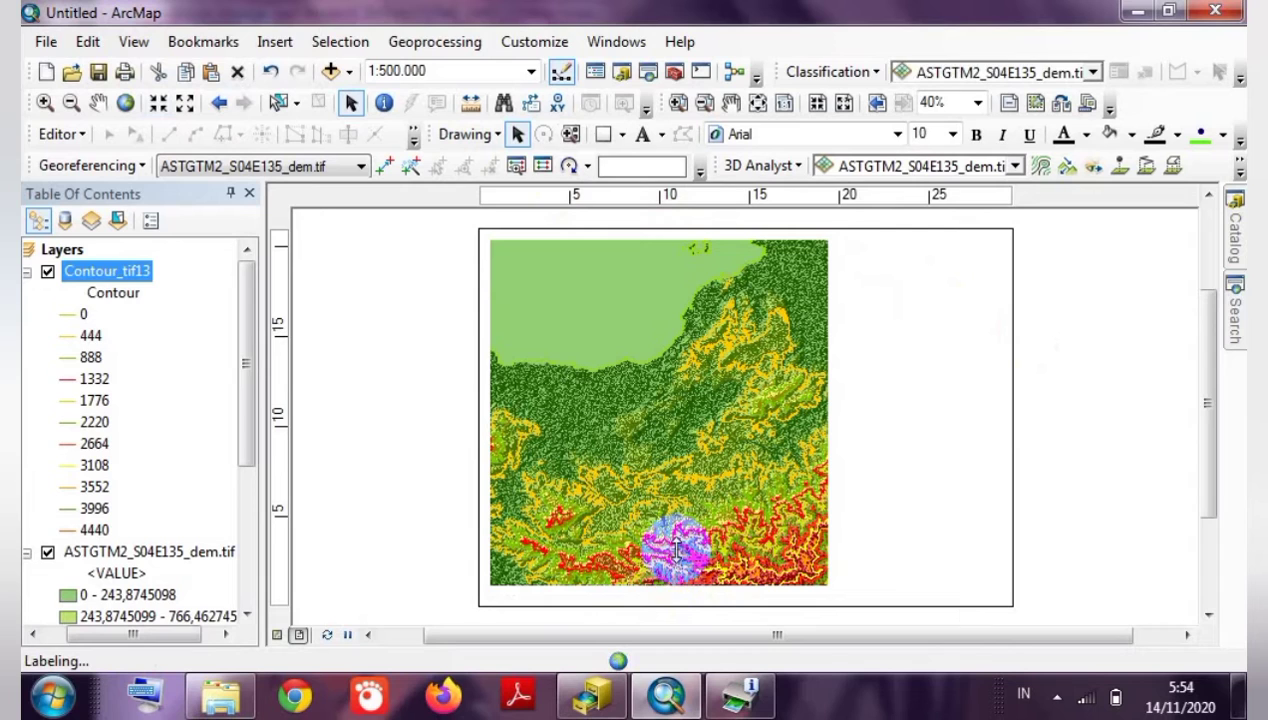
{"action": "left_click_drag", "start_coordinate": [661, 583], "coordinate": [660, 591]}
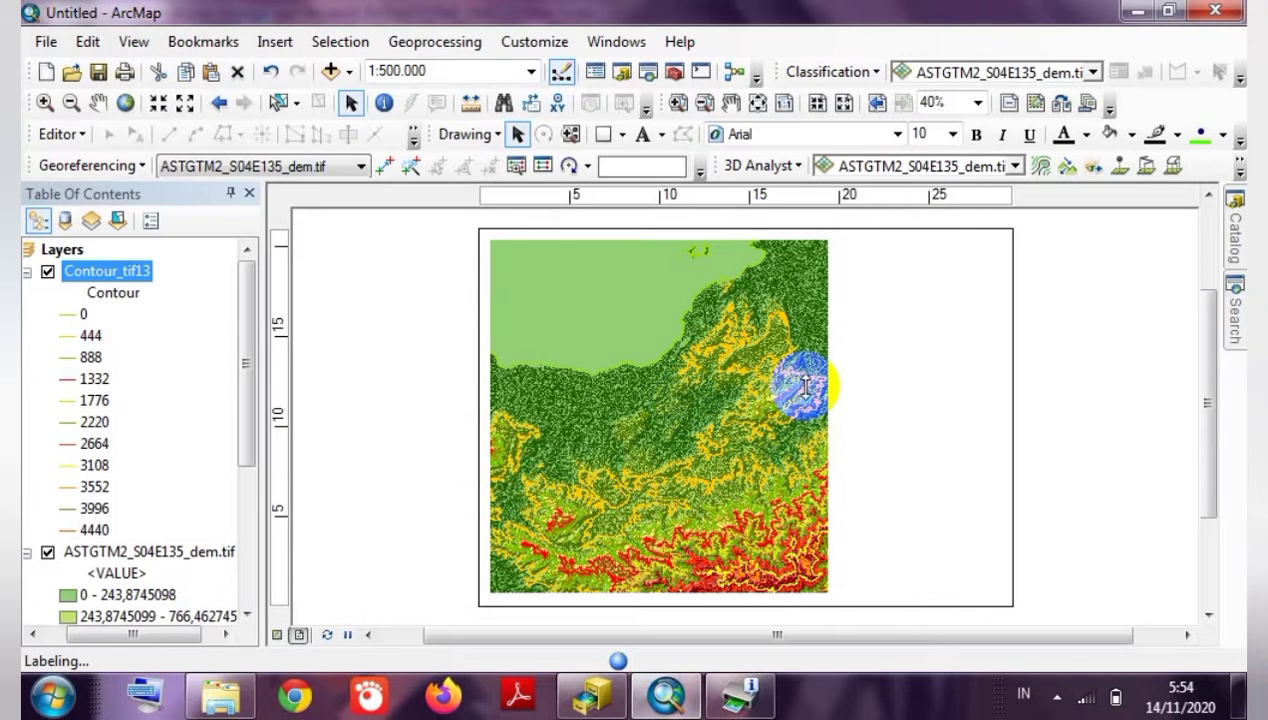
Nudge the map frame slightly upward and clear the layout selection.
{"action": "left_click", "coordinate": [714, 358]}
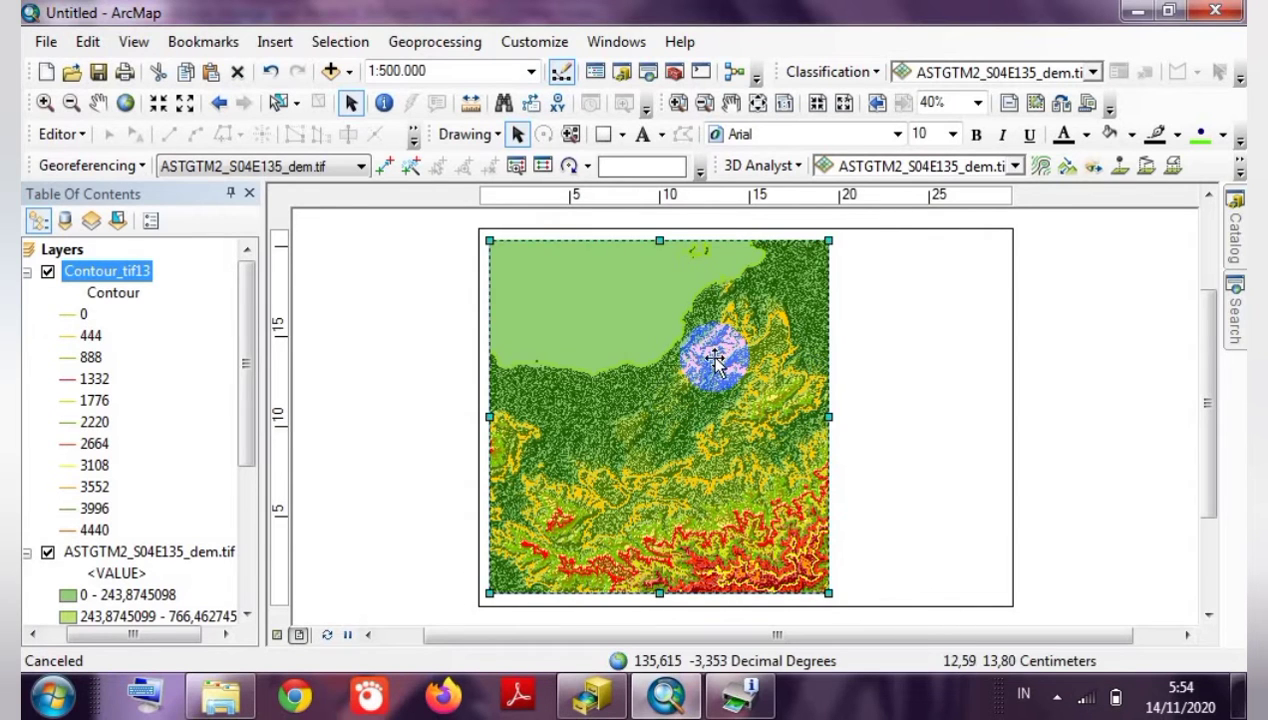
{"action": "left_click", "coordinate": [693, 368]}
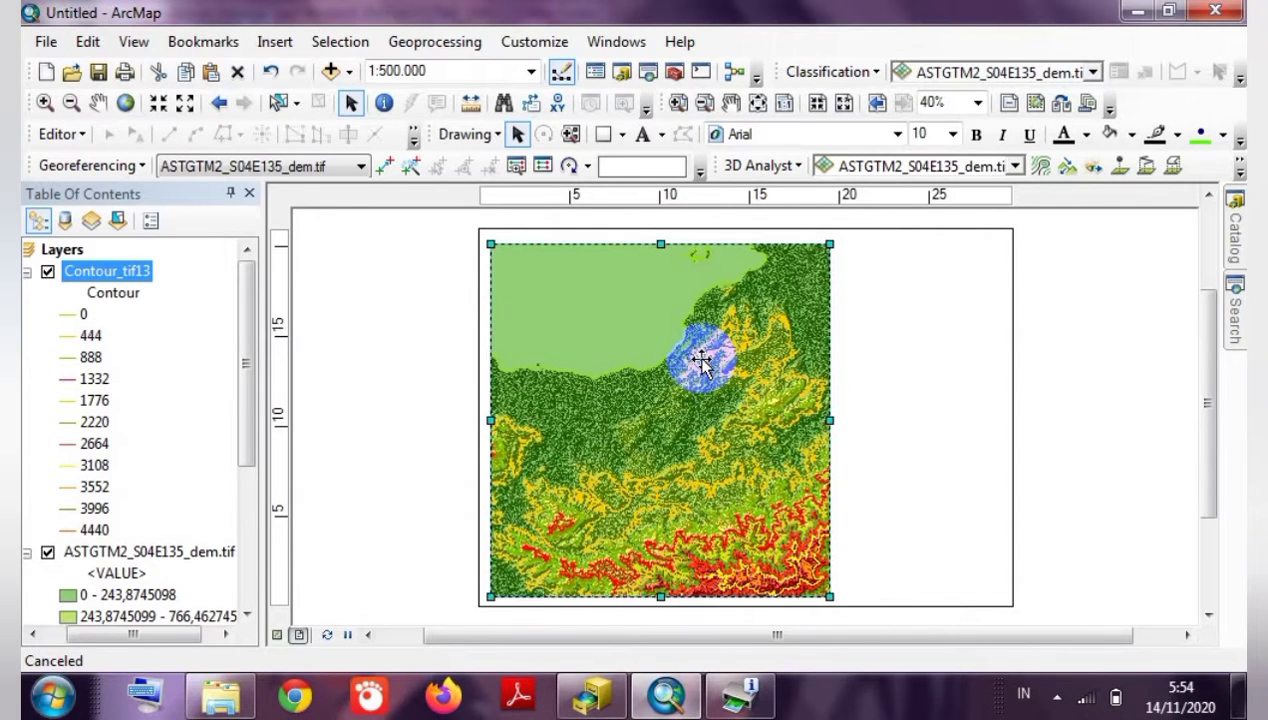
{"action": "left_click", "coordinate": [797, 425]}
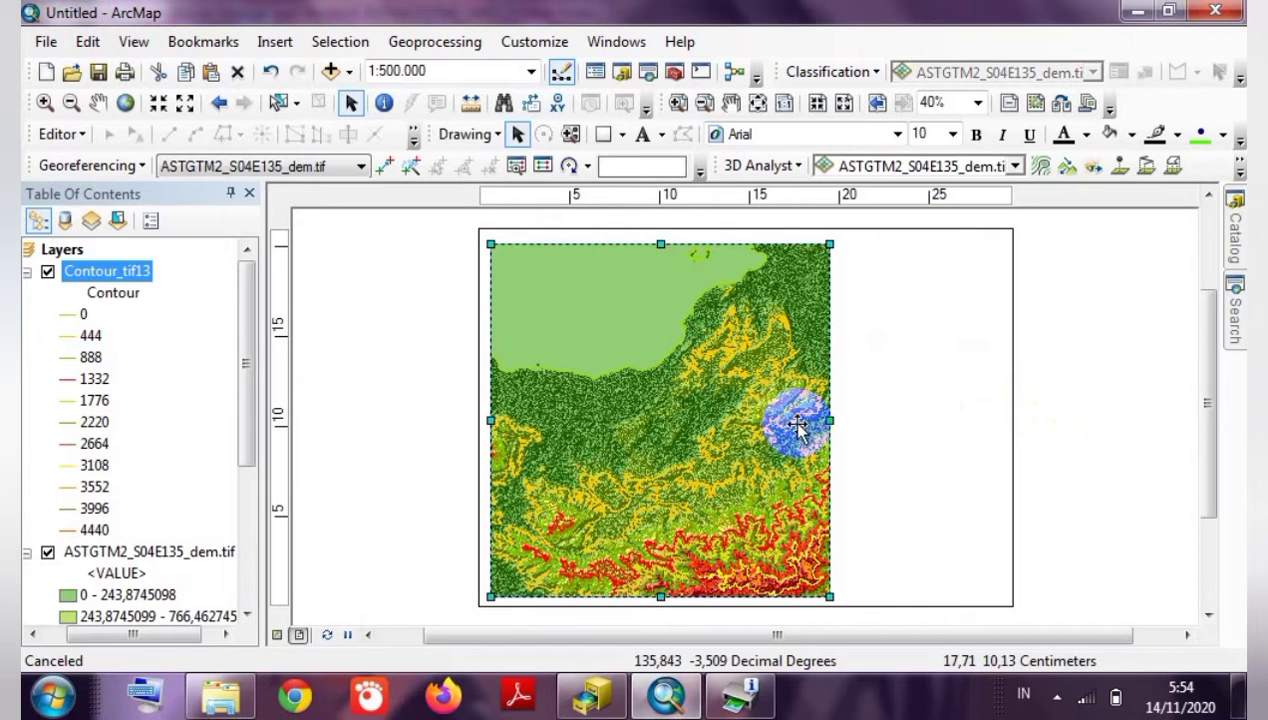
{"action": "left_click", "coordinate": [733, 449]}
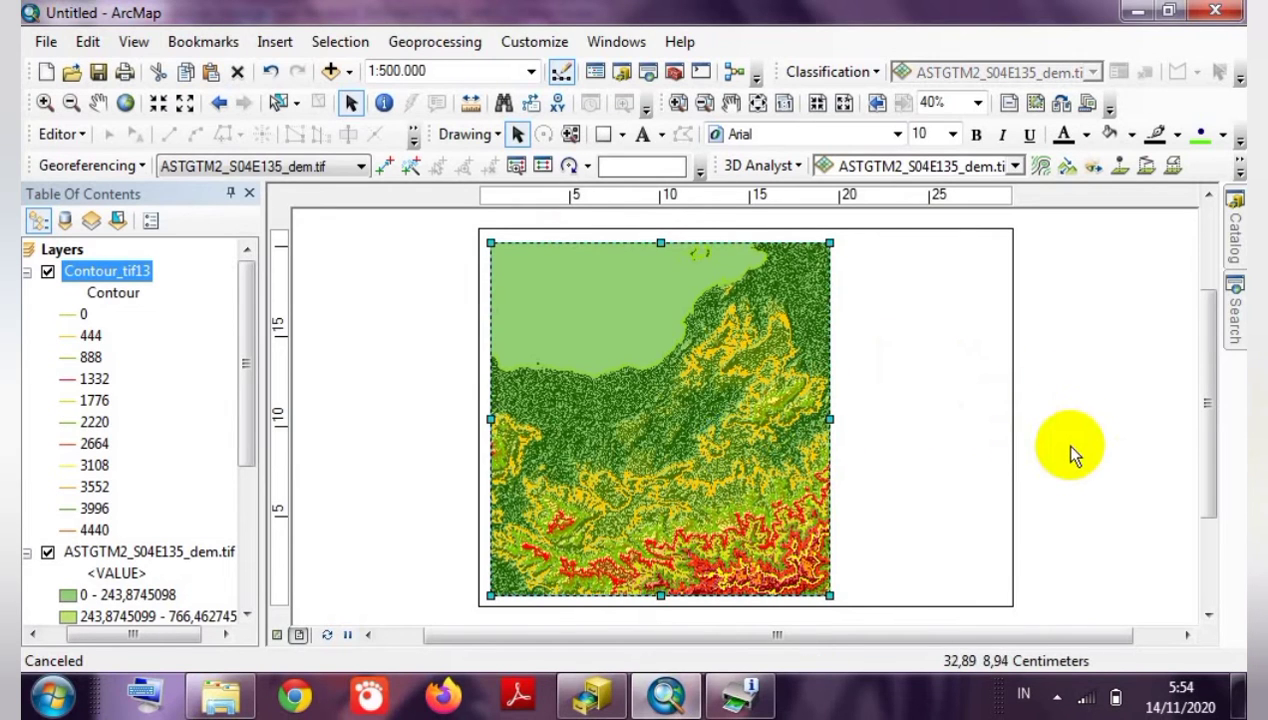
{"action": "left_click", "coordinate": [748, 475]}
{"action": "left_click", "coordinate": [725, 460]}
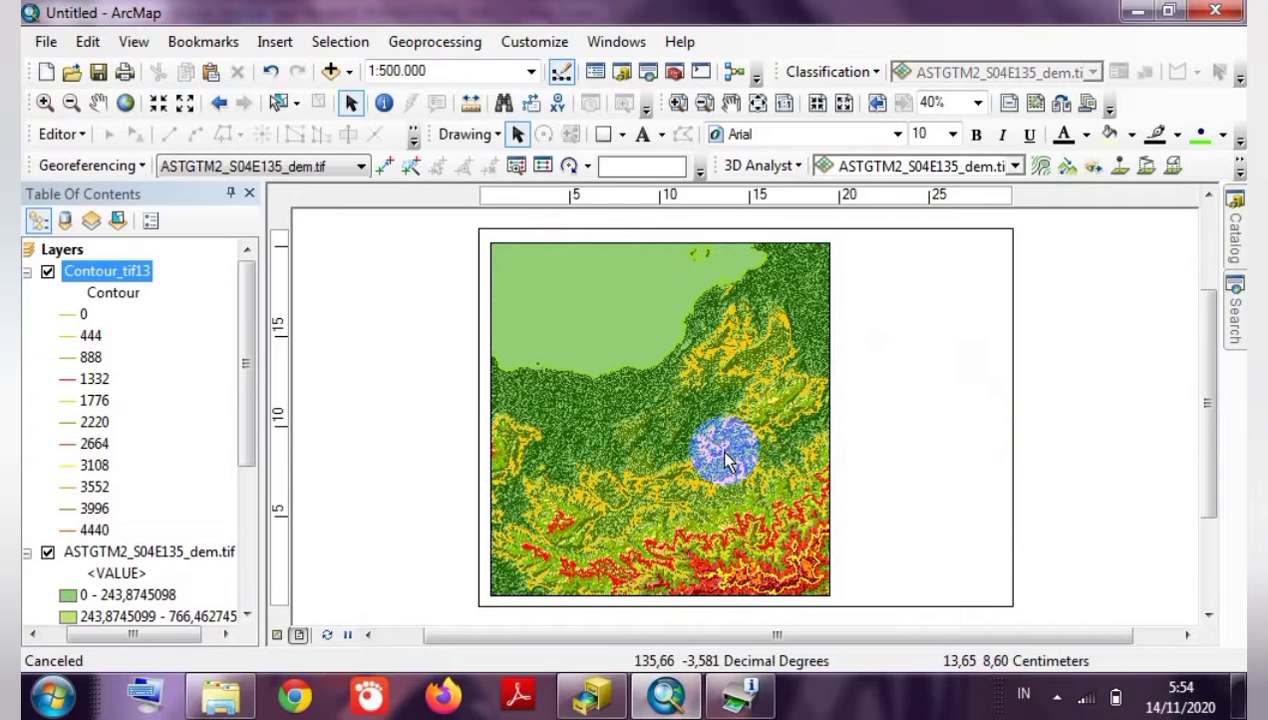
{"action": "left_click", "coordinate": [1056, 427]}
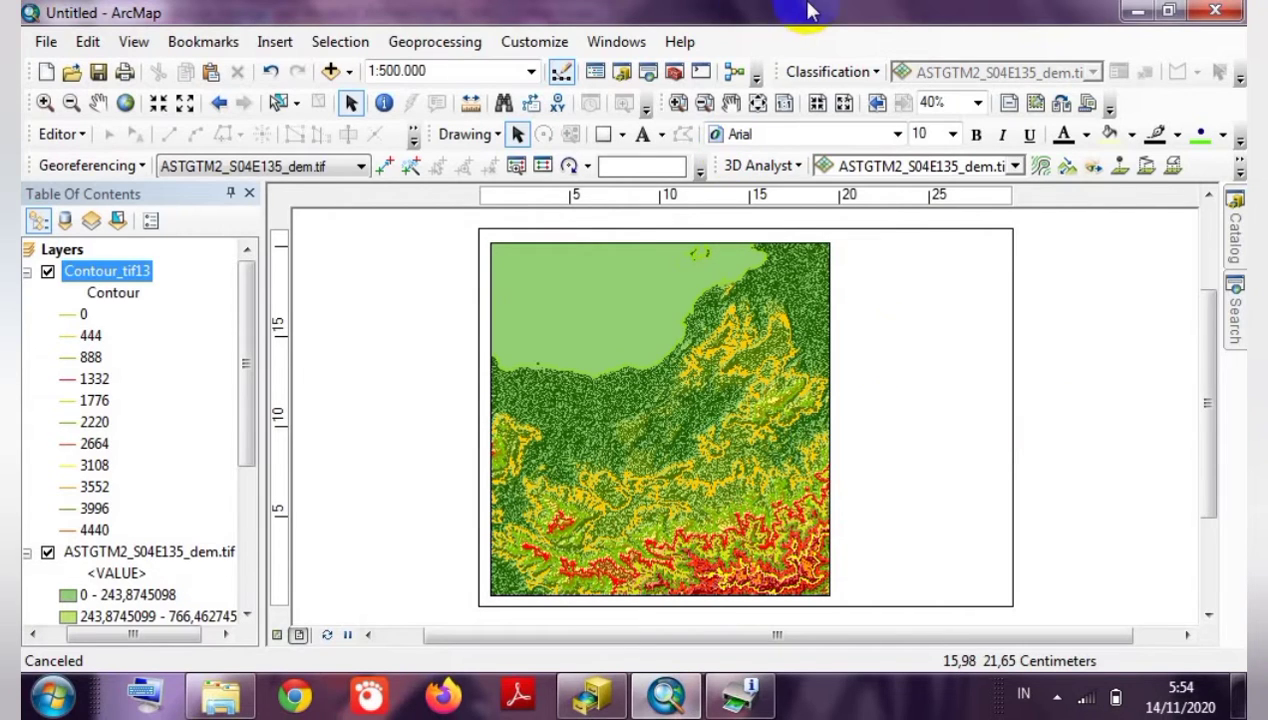
{"action": "left_click", "coordinate": [560, 48]}
{"action": "mouse_move", "coordinate": [584, 69]}
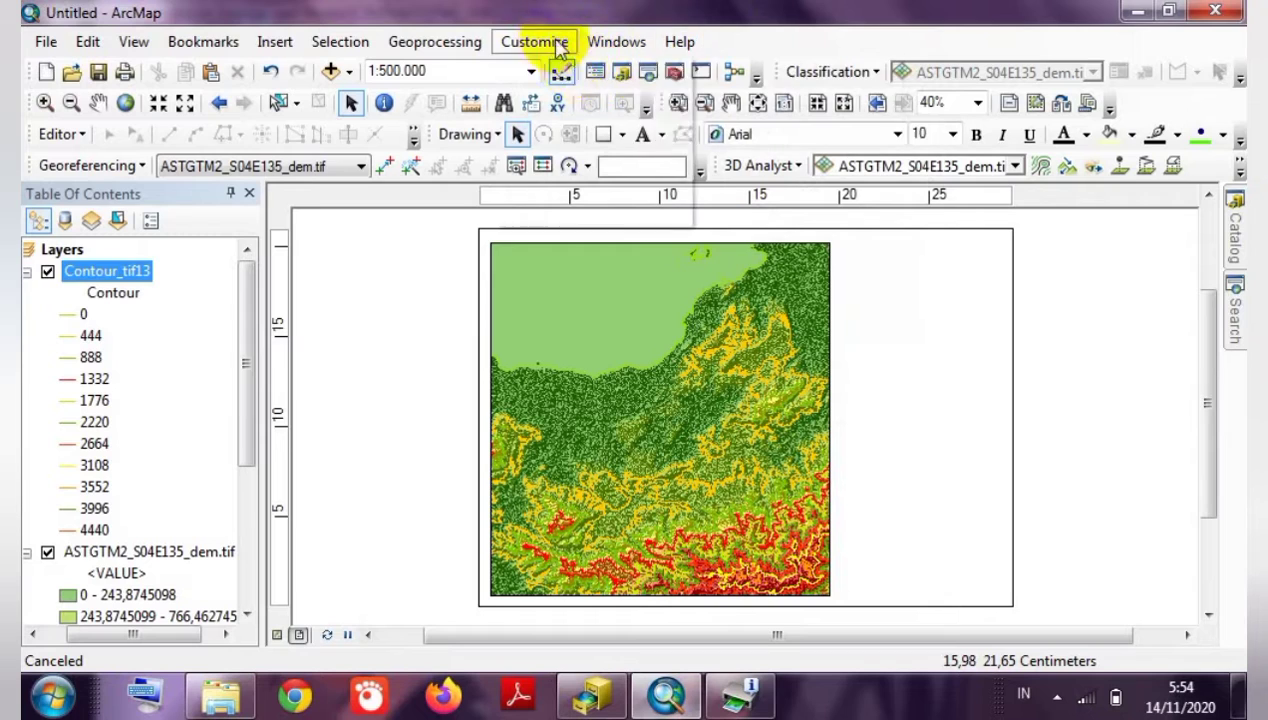
{"action": "mouse_move", "coordinate": [540, 72]}
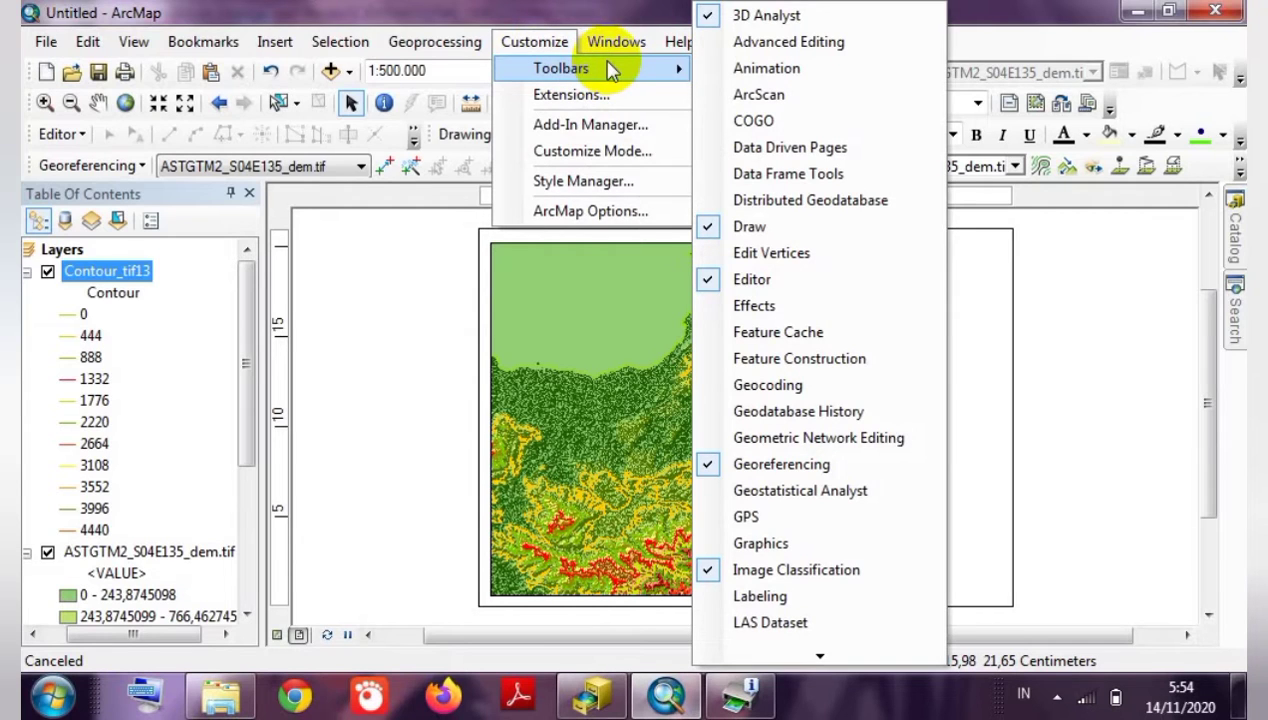
{"action": "left_click", "coordinate": [636, 12]}
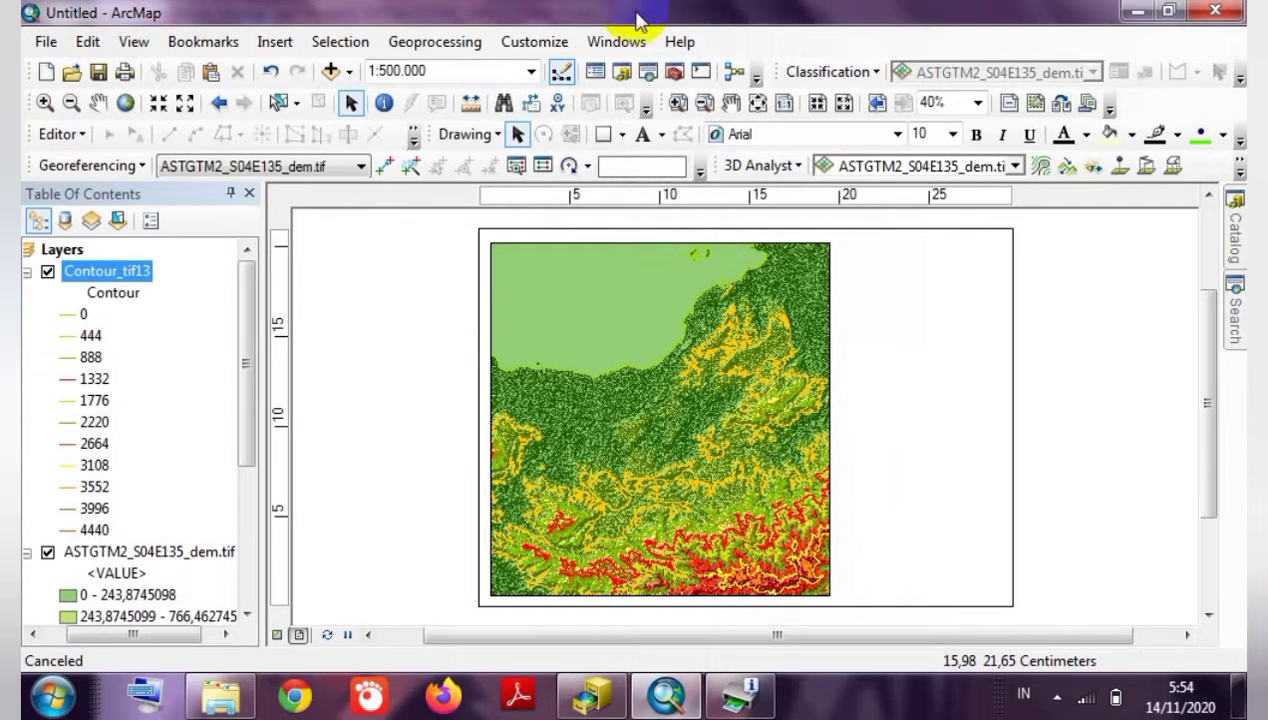
Draw a tall rectangle on the page's right side, raising its top edge slightly.
{"action": "left_click", "coordinate": [604, 137]}
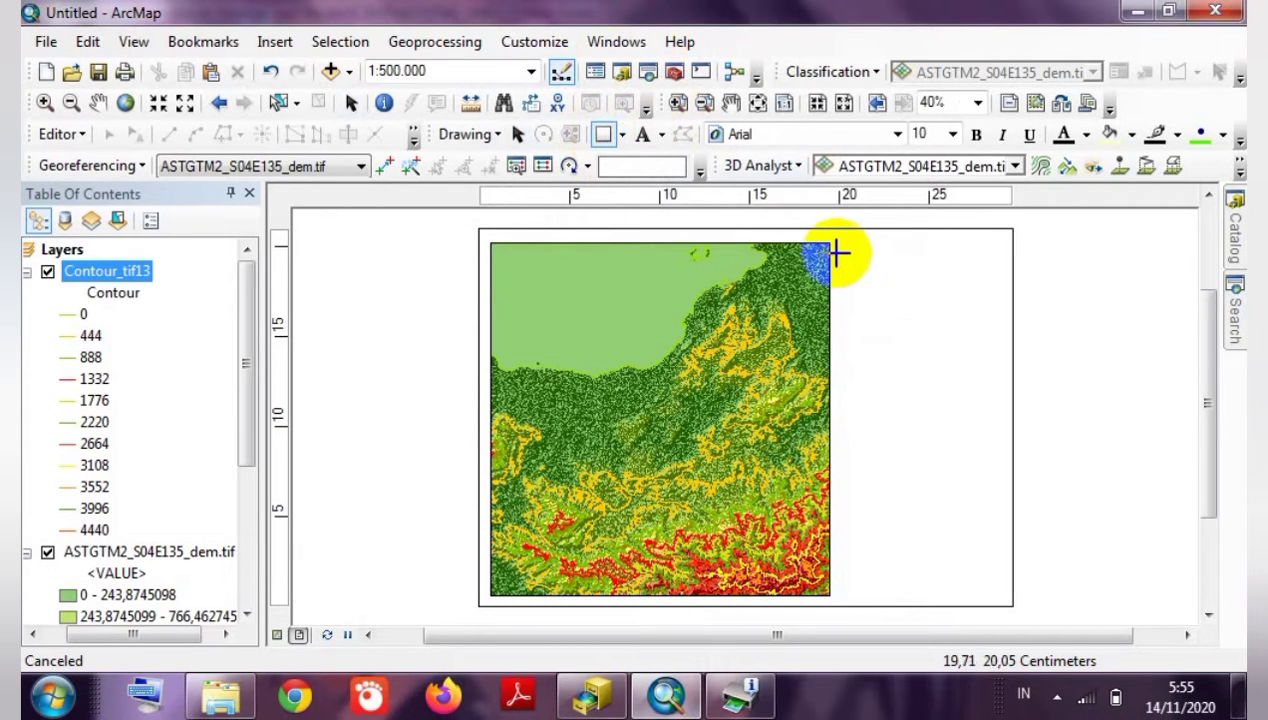
{"action": "mouse_move", "coordinate": [836, 250]}
{"action": "left_mouse_down"}
{"action": "mouse_move", "coordinate": [891, 608]}
{"action": "mouse_move", "coordinate": [892, 590]}
{"action": "mouse_move", "coordinate": [1008, 592]}
{"action": "left_mouse_up"}
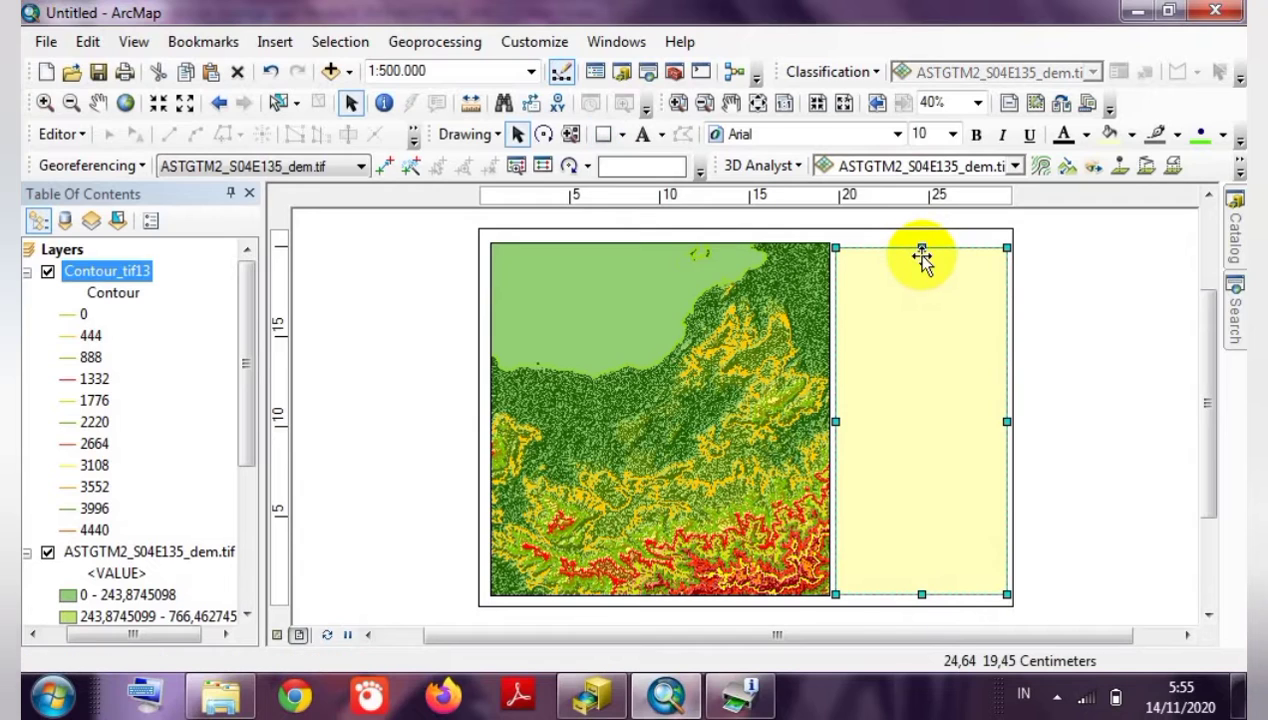
{"action": "left_click_drag", "start_coordinate": [921, 251], "coordinate": [921, 238]}
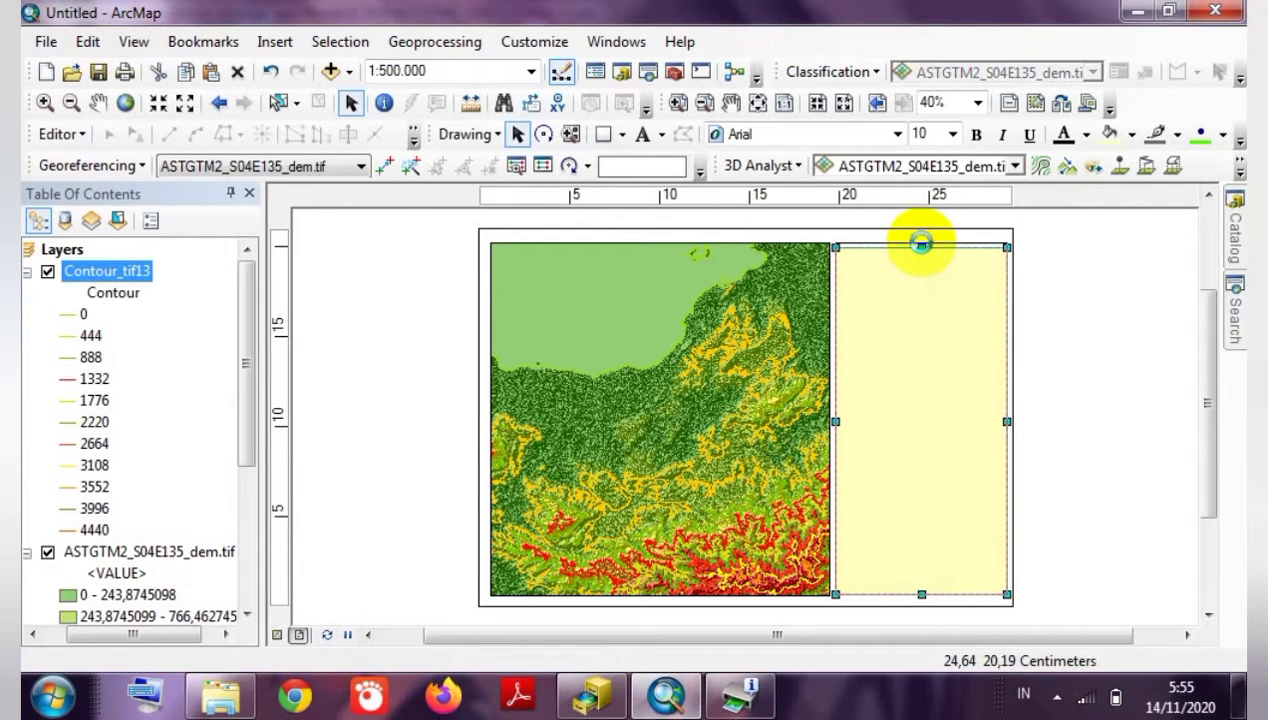
Shift the yellow rectangle left so it sits snug against the map frame.
{"action": "left_click", "coordinate": [1056, 294]}
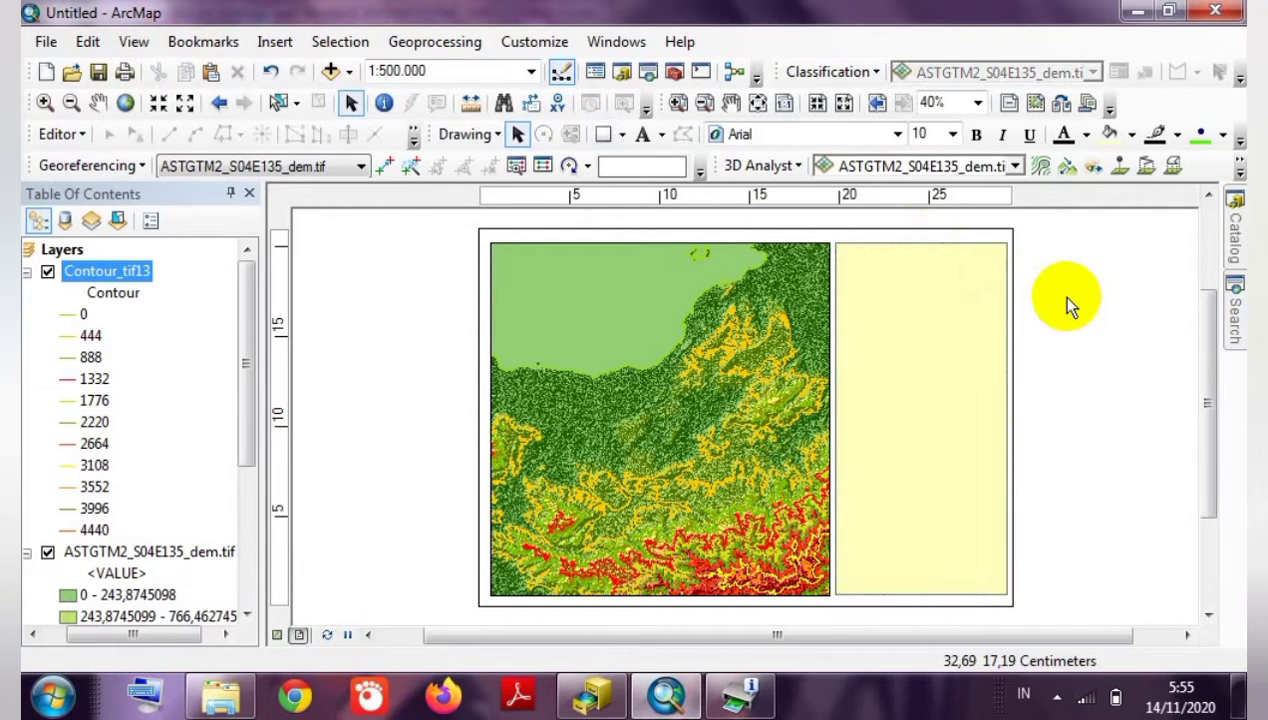
{"action": "left_click", "coordinate": [674, 369]}
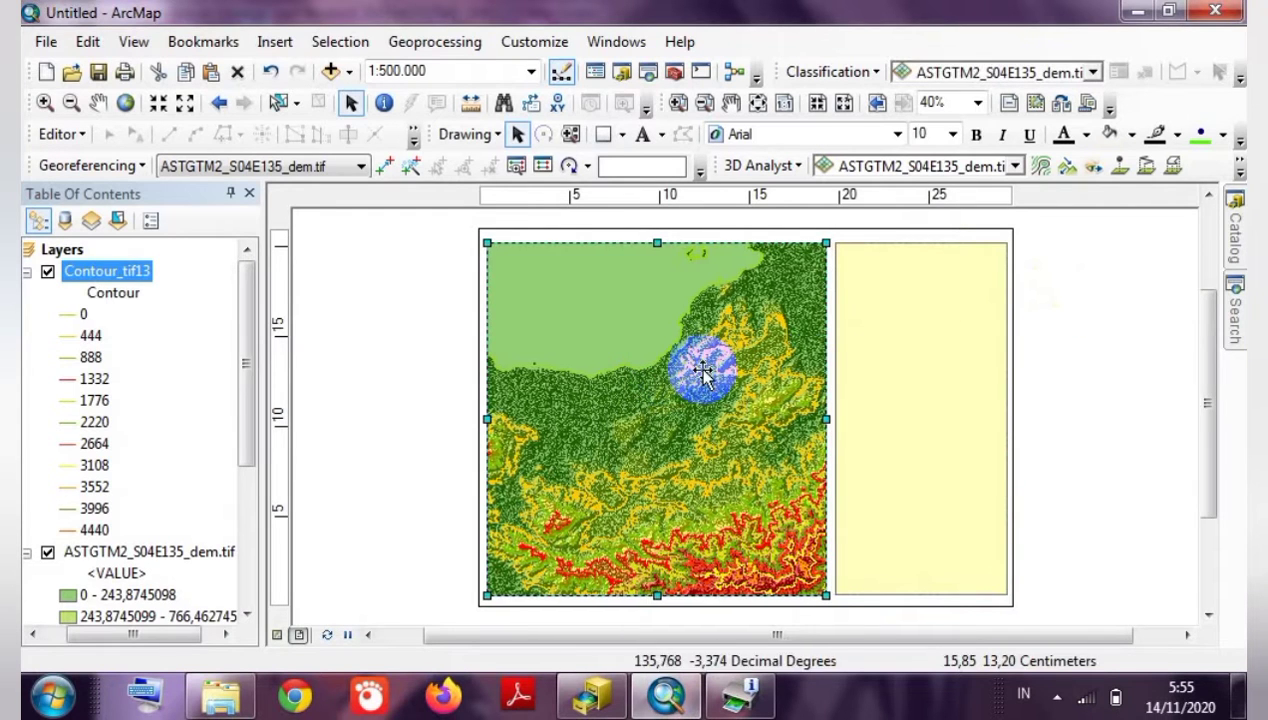
{"action": "left_click", "coordinate": [931, 395]}
{"action": "left_click_drag", "start_coordinate": [924, 390], "coordinate": [921, 390]}
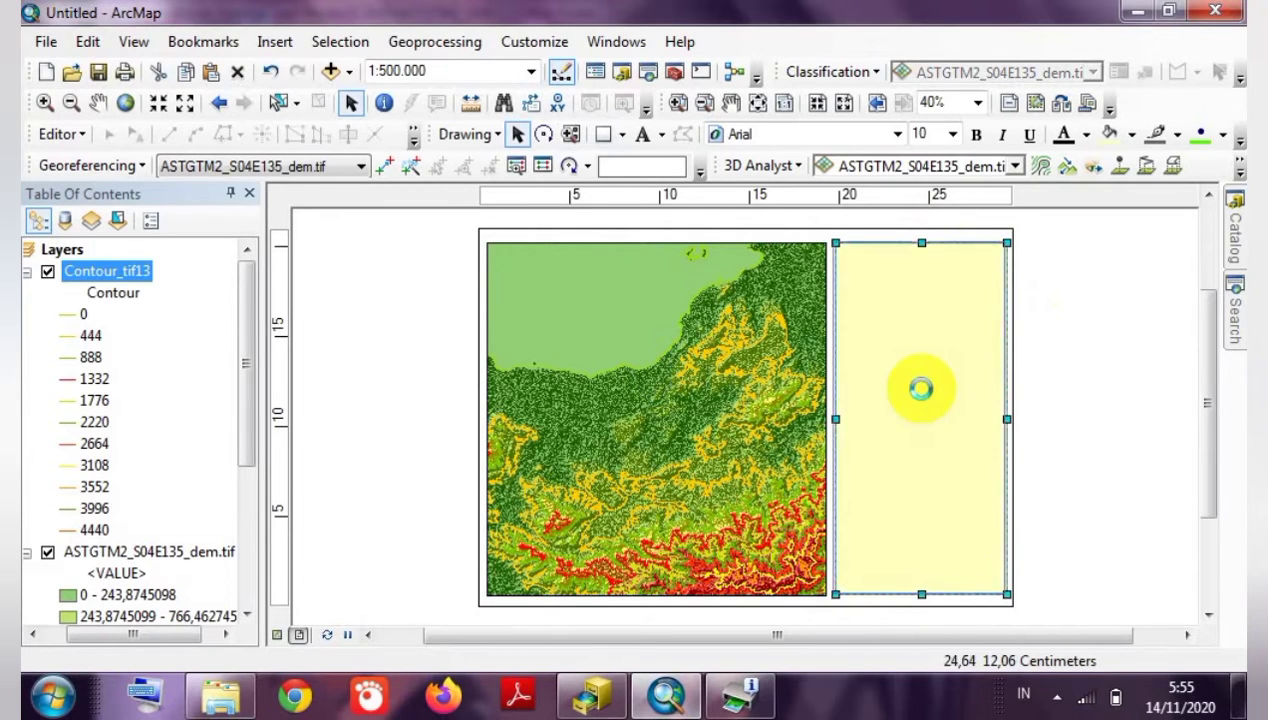
{"action": "left_click", "coordinate": [1058, 408]}
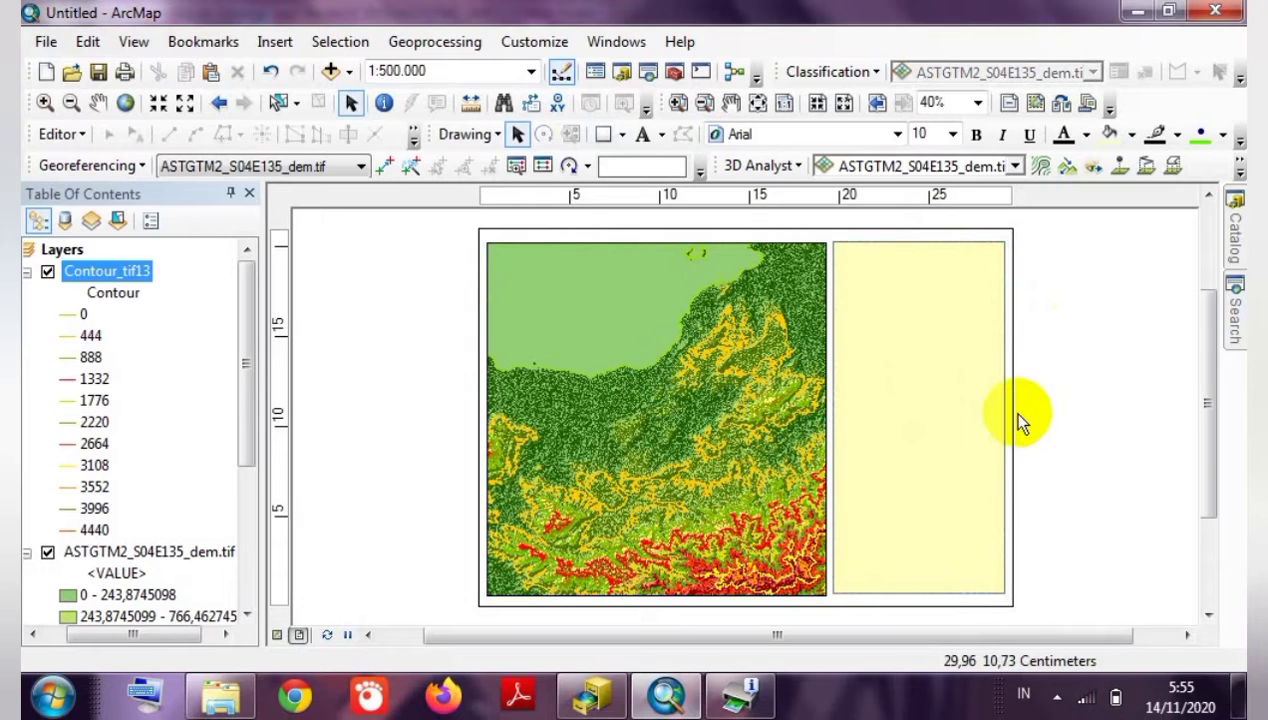
{"action": "left_click", "coordinate": [942, 411]}
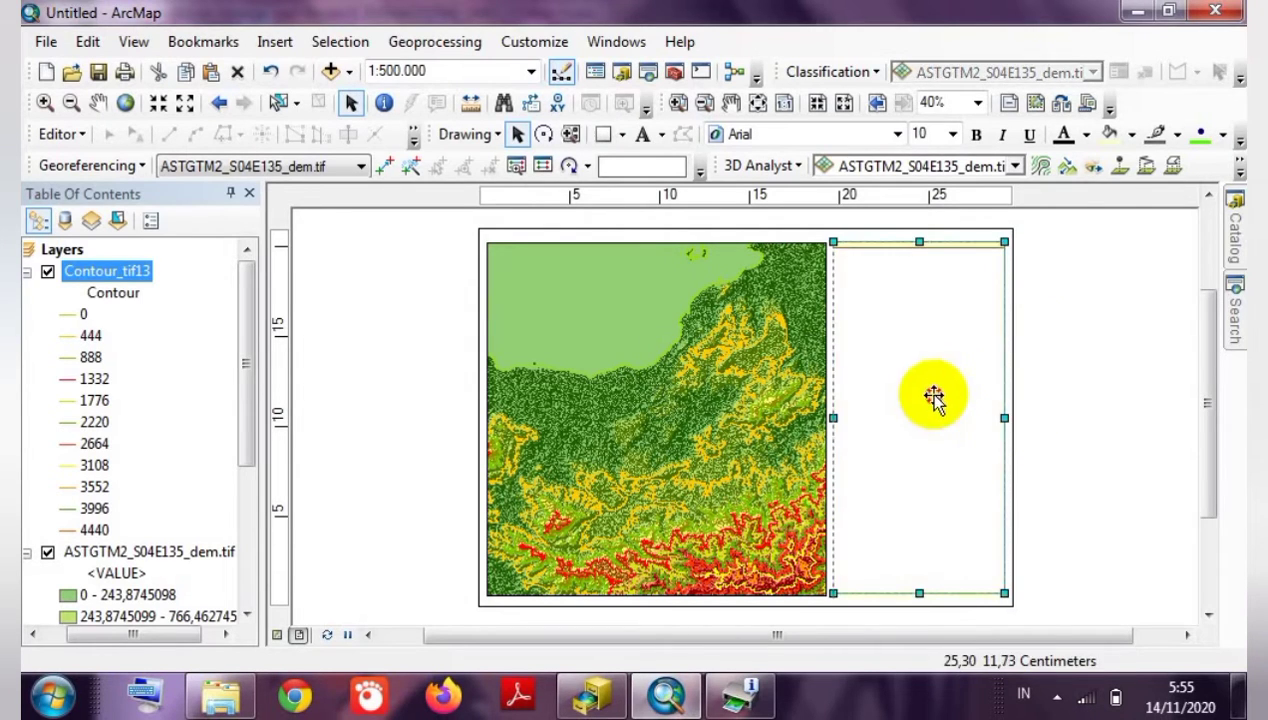
{"action": "left_click_drag", "start_coordinate": [934, 397], "coordinate": [931, 393]}
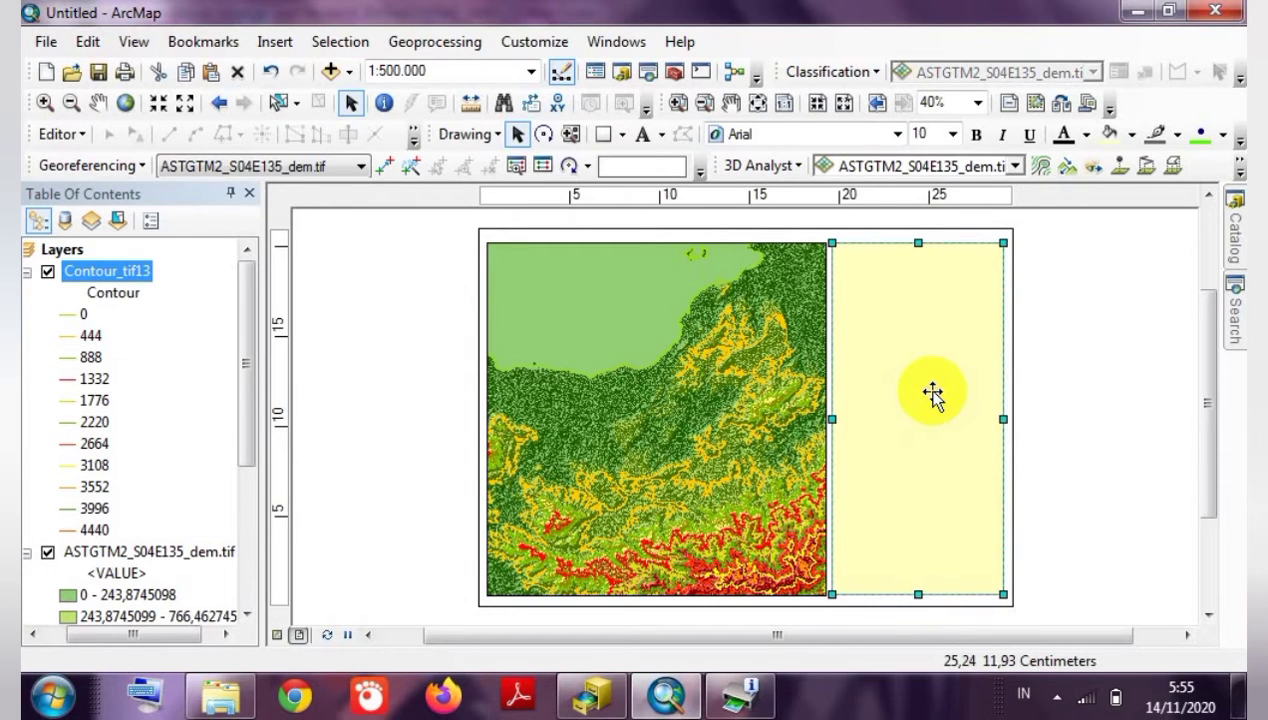
In the rectangle's Properties, set fill colour white and outline colour black, and apply.
{"action": "left_click", "coordinate": [1024, 413]}
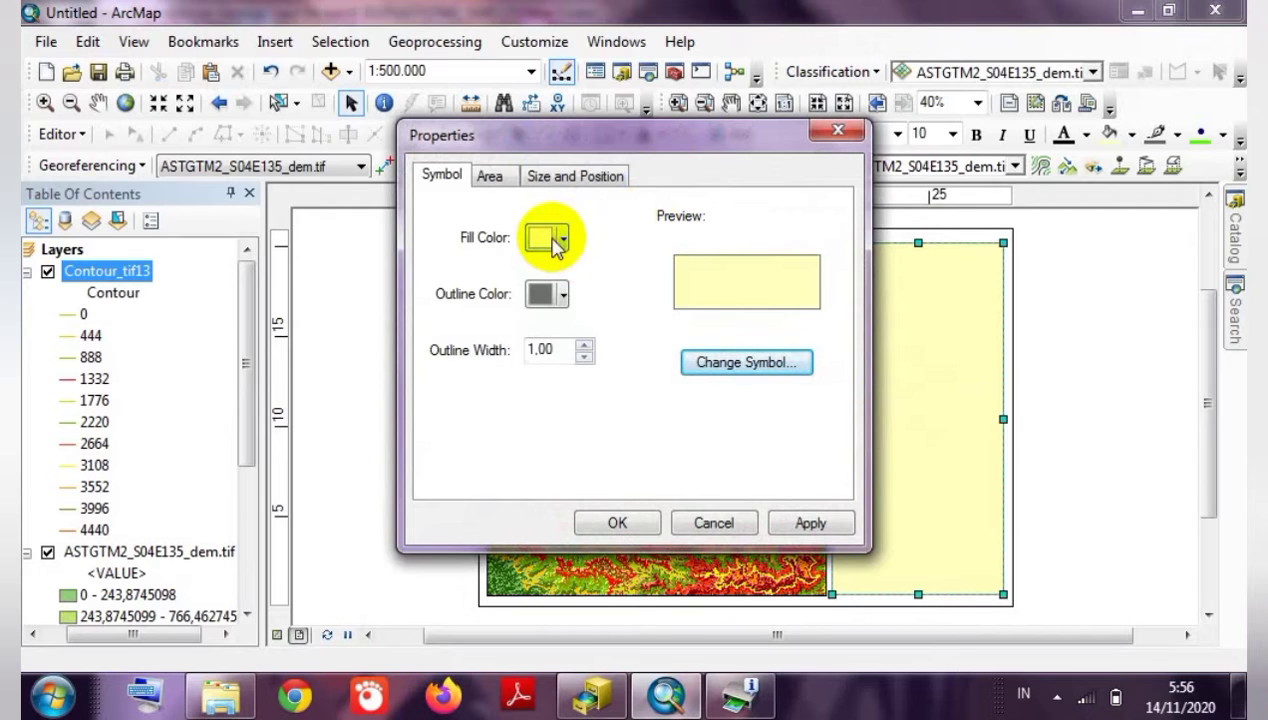
{"action": "left_click", "coordinate": [557, 243]}
{"action": "left_click", "coordinate": [542, 298]}
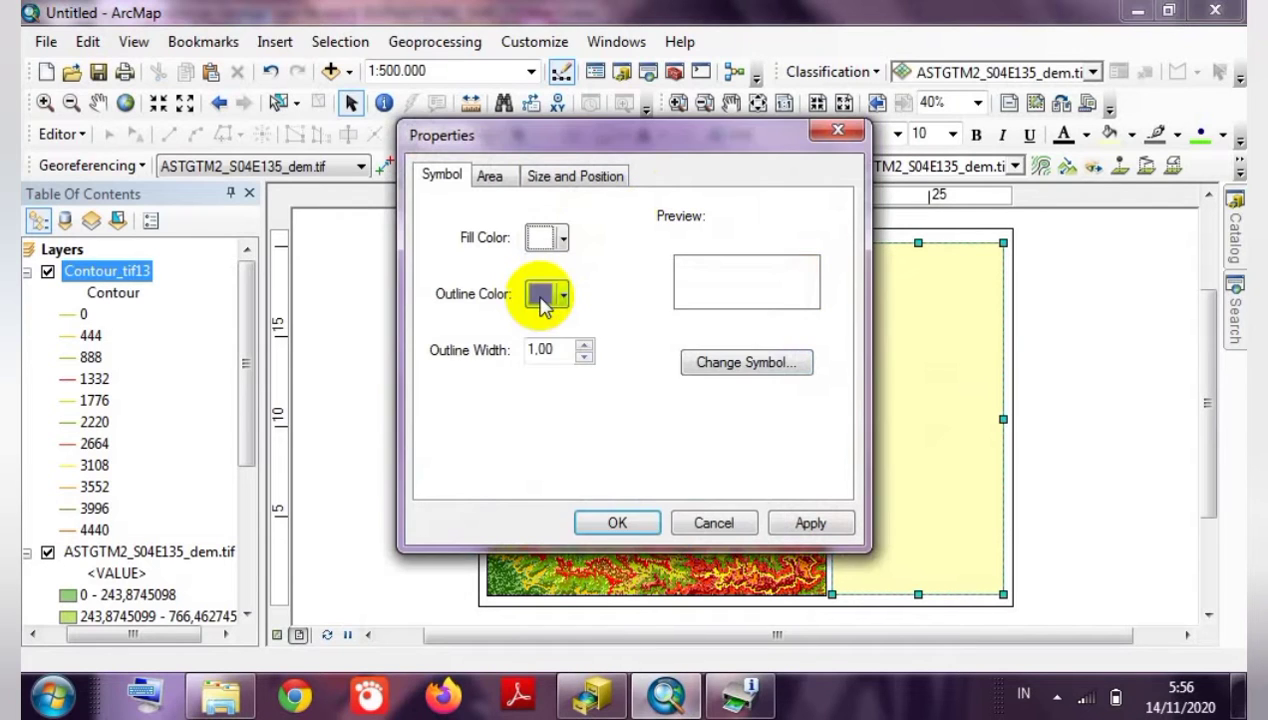
{"action": "left_click", "coordinate": [563, 292]}
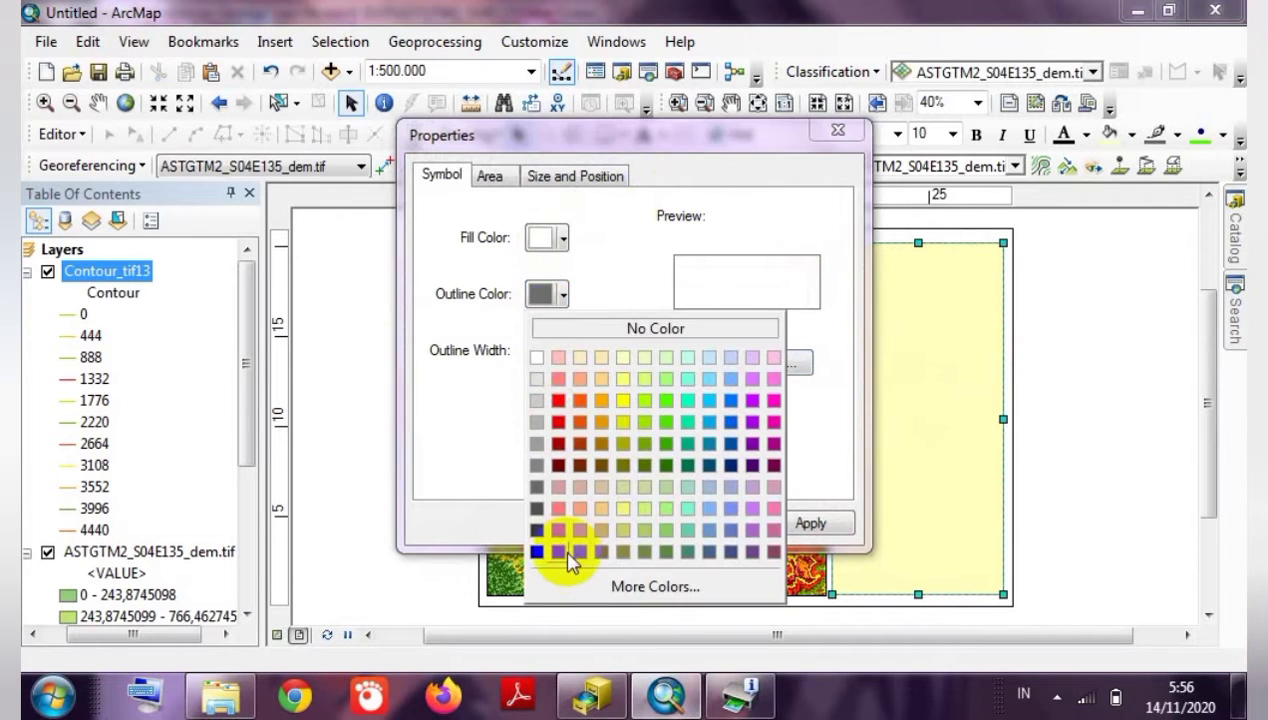
{"action": "left_click", "coordinate": [537, 530]}
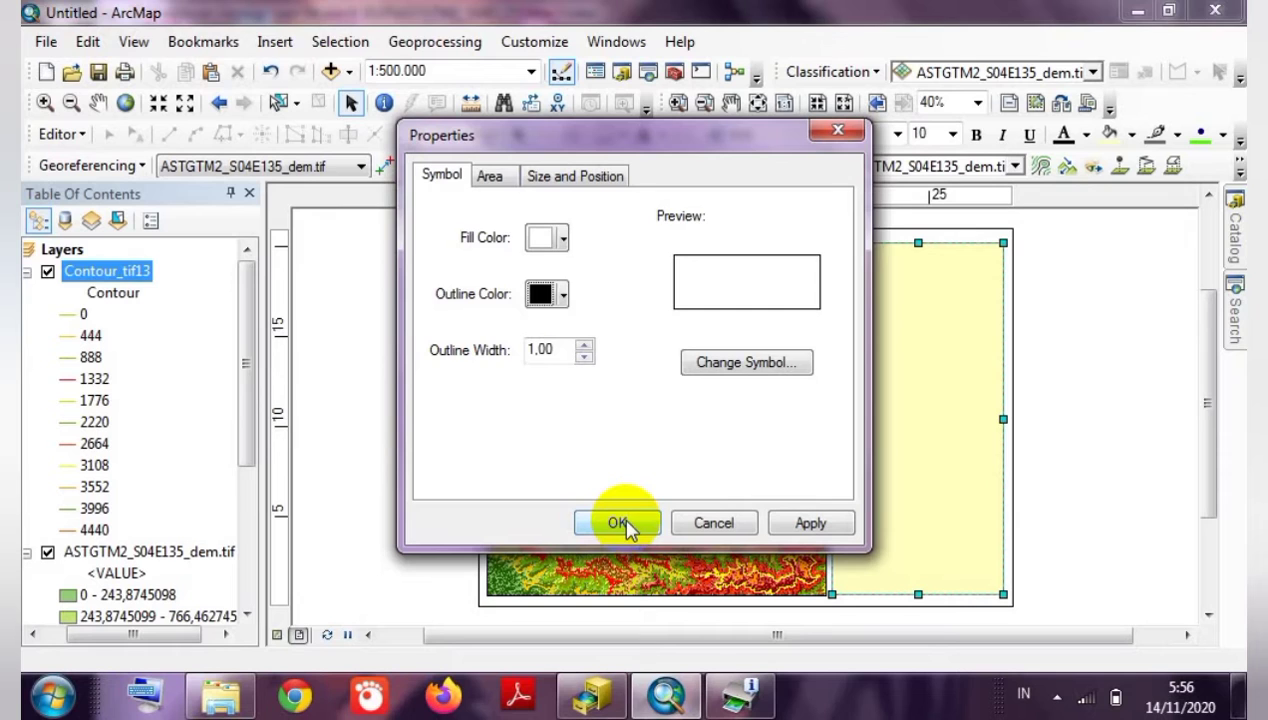
{"action": "left_click", "coordinate": [620, 524]}
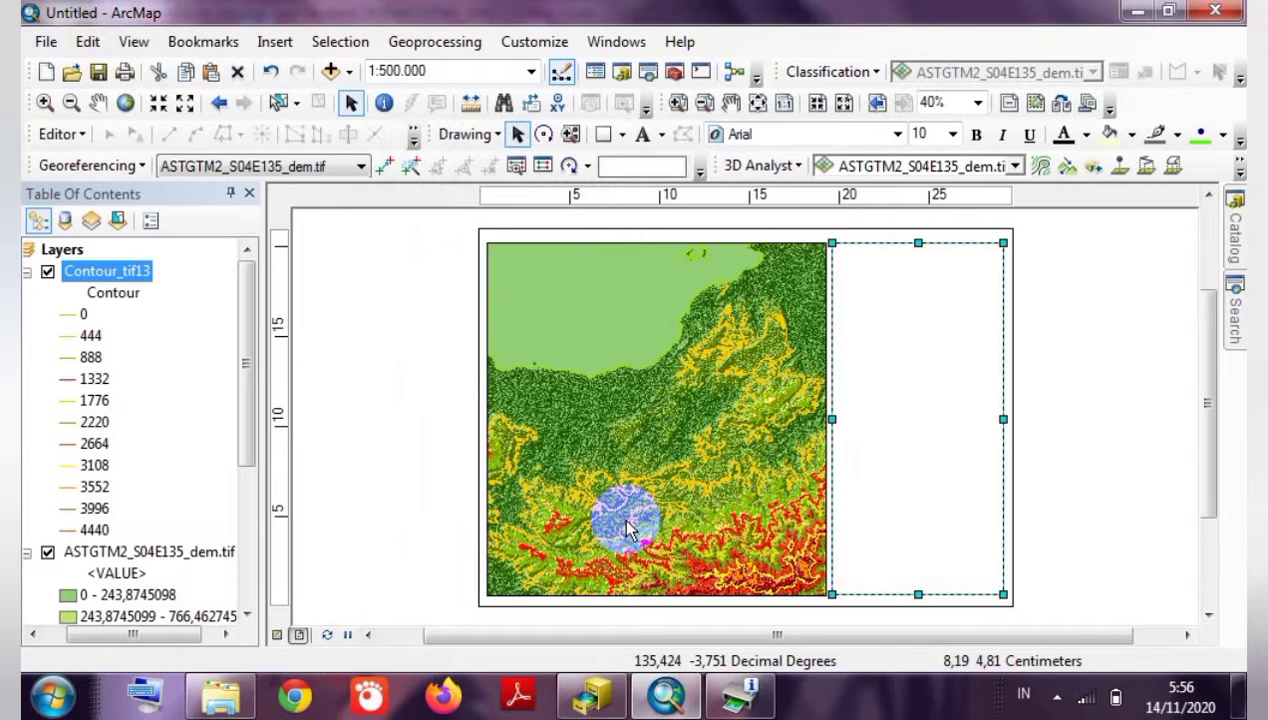
Add a new text element and move it to the top of the side panel.
{"action": "left_click", "coordinate": [274, 41]}
{"action": "left_click", "coordinate": [305, 124]}
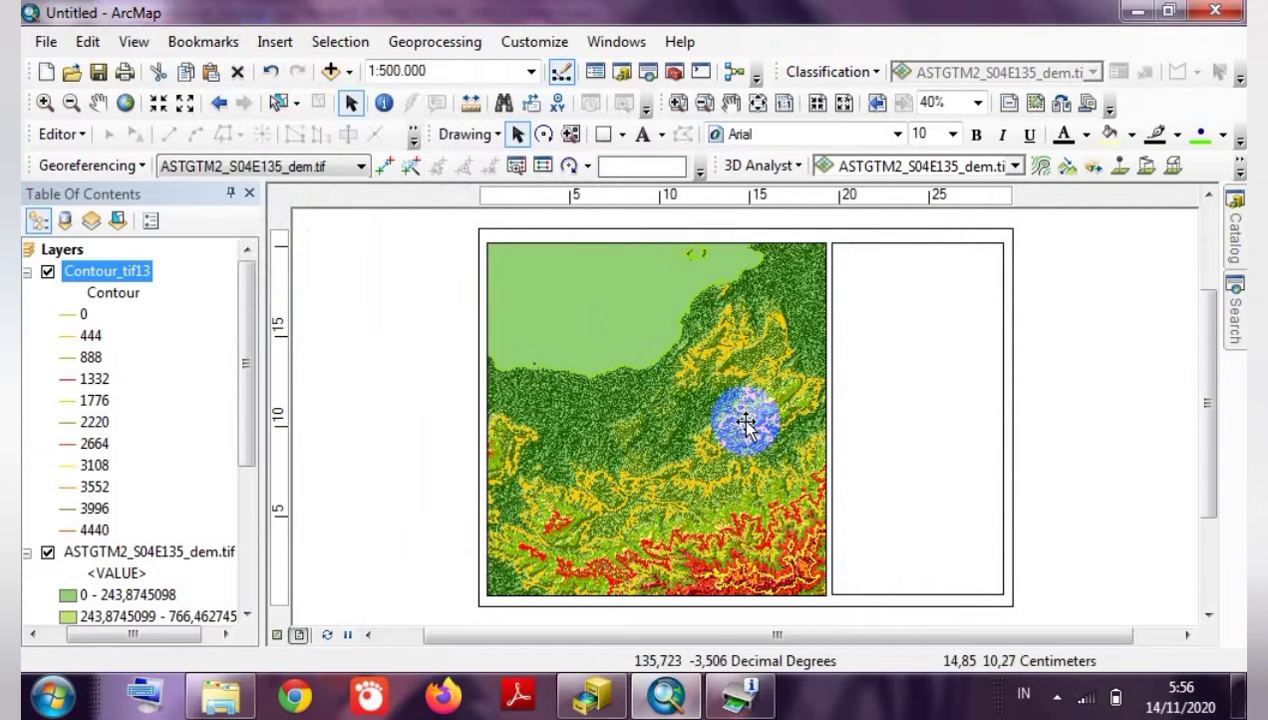
{"action": "left_click_drag", "start_coordinate": [746, 421], "coordinate": [915, 256]}
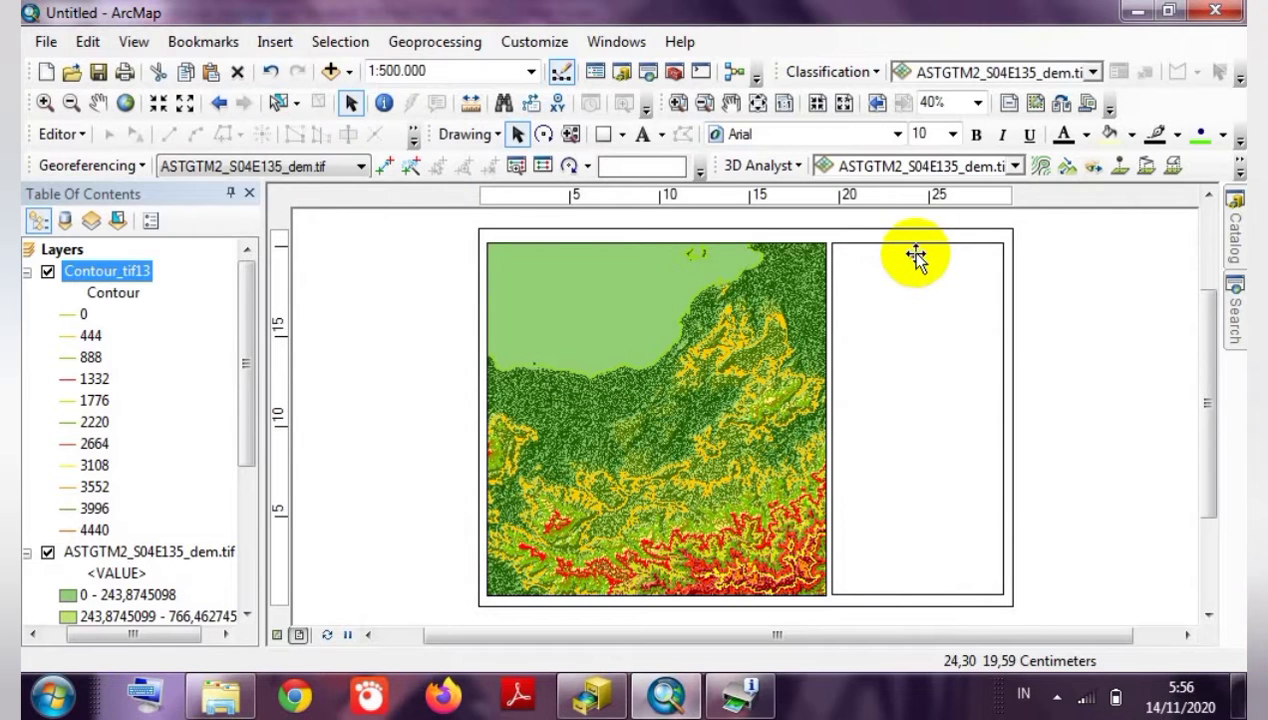
{"action": "double_click", "coordinate": [915, 256]}
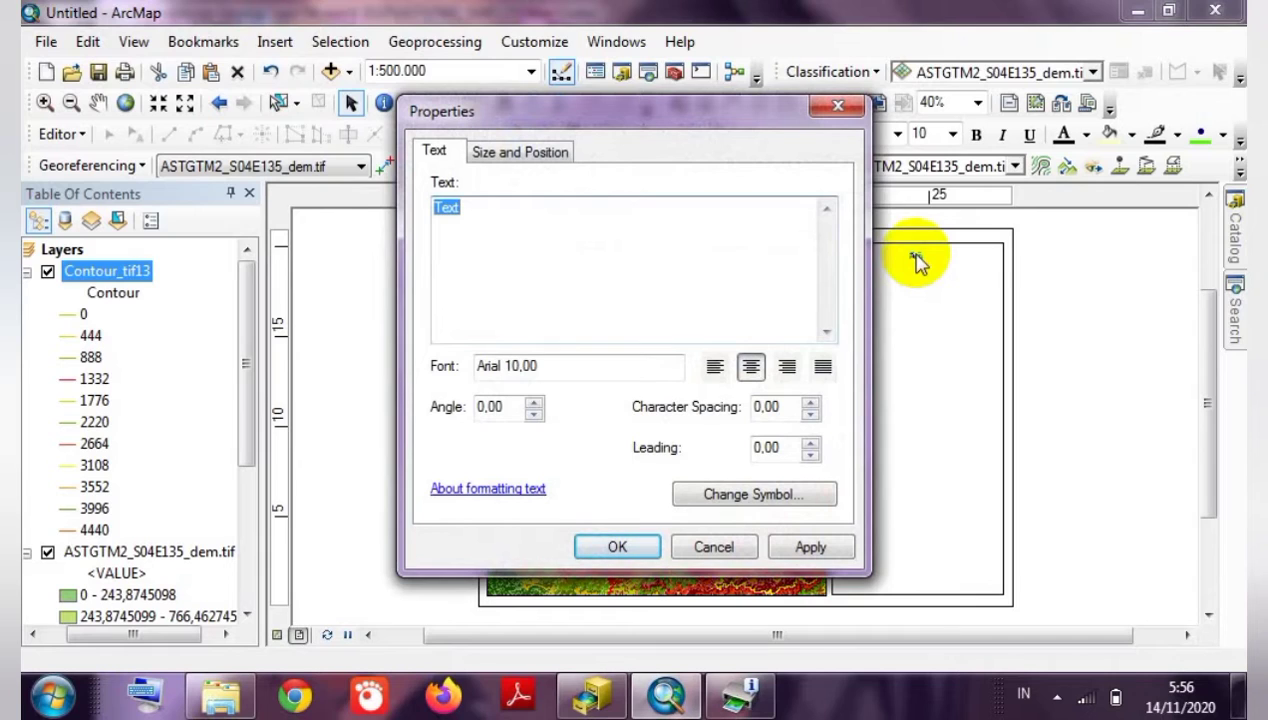
Replace the placeholder with 'PETA TOPOGRAFI / PROVINSI PAPUA', fixing the typo, and confirm.
{"action": "left_click", "coordinate": [501, 227]}
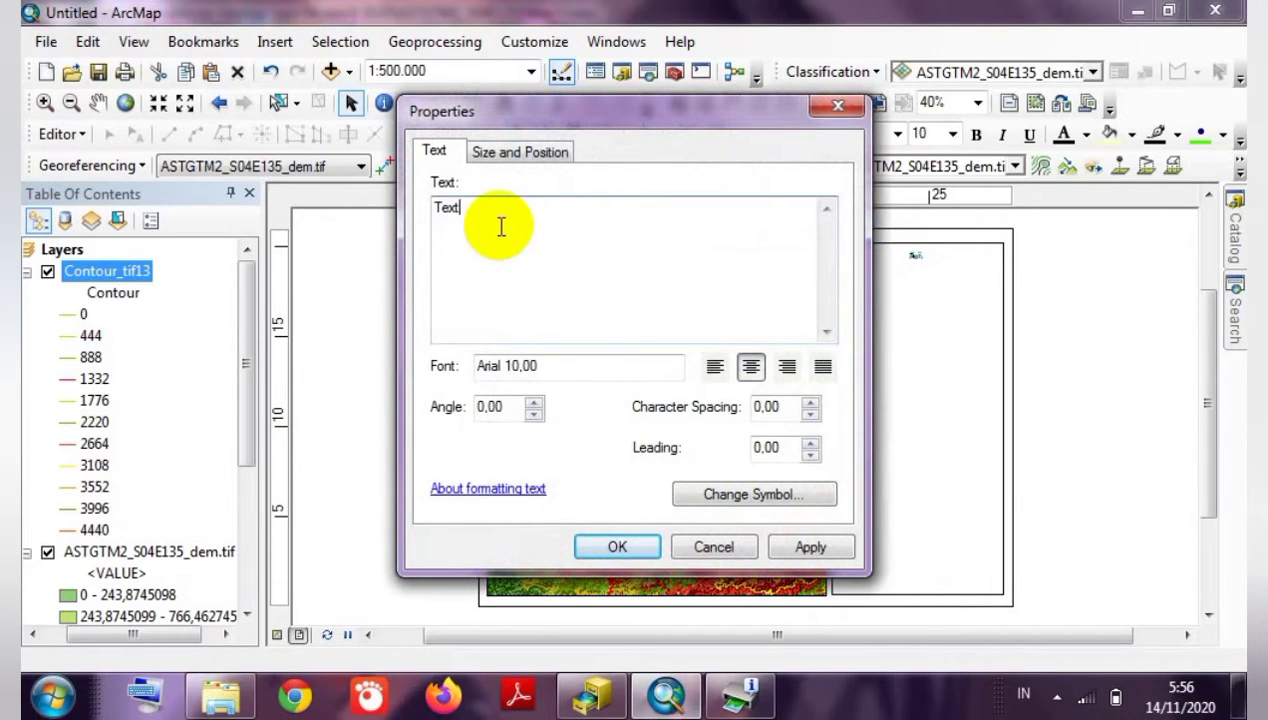
{"action": "double_click", "coordinate": [472, 206]}
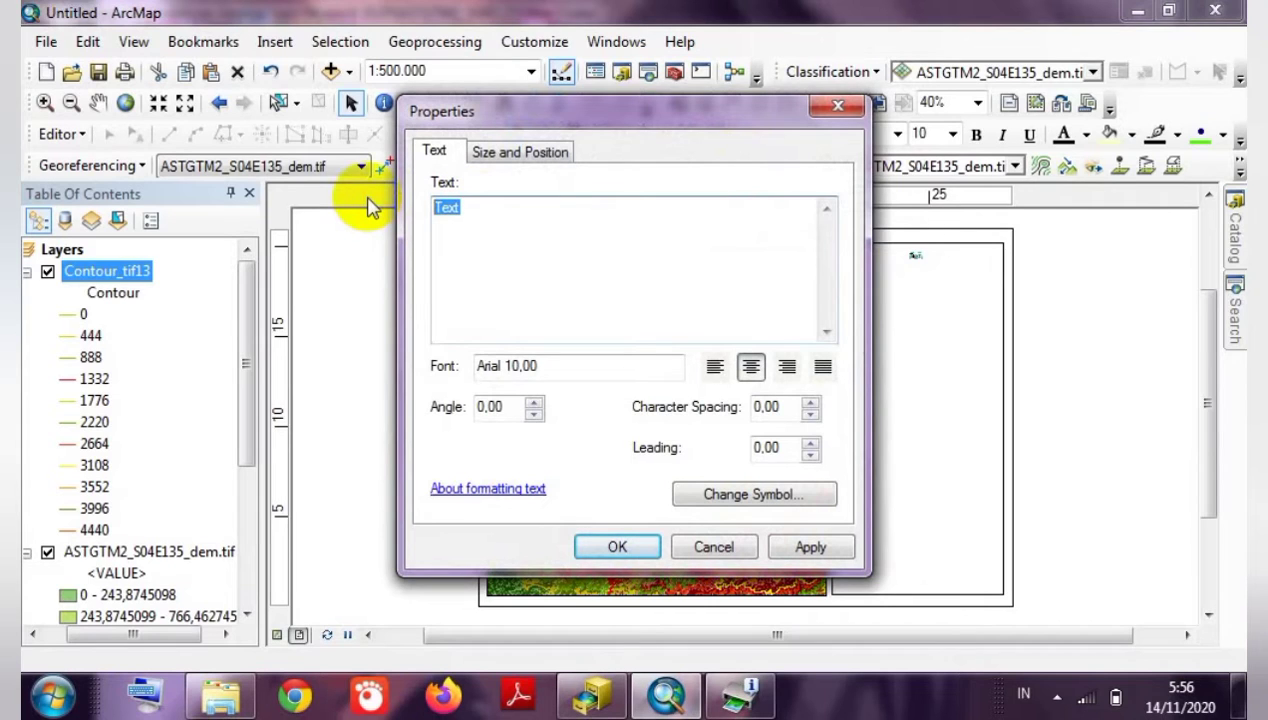
{"action": "type", "text": "PETA TOPOG"}
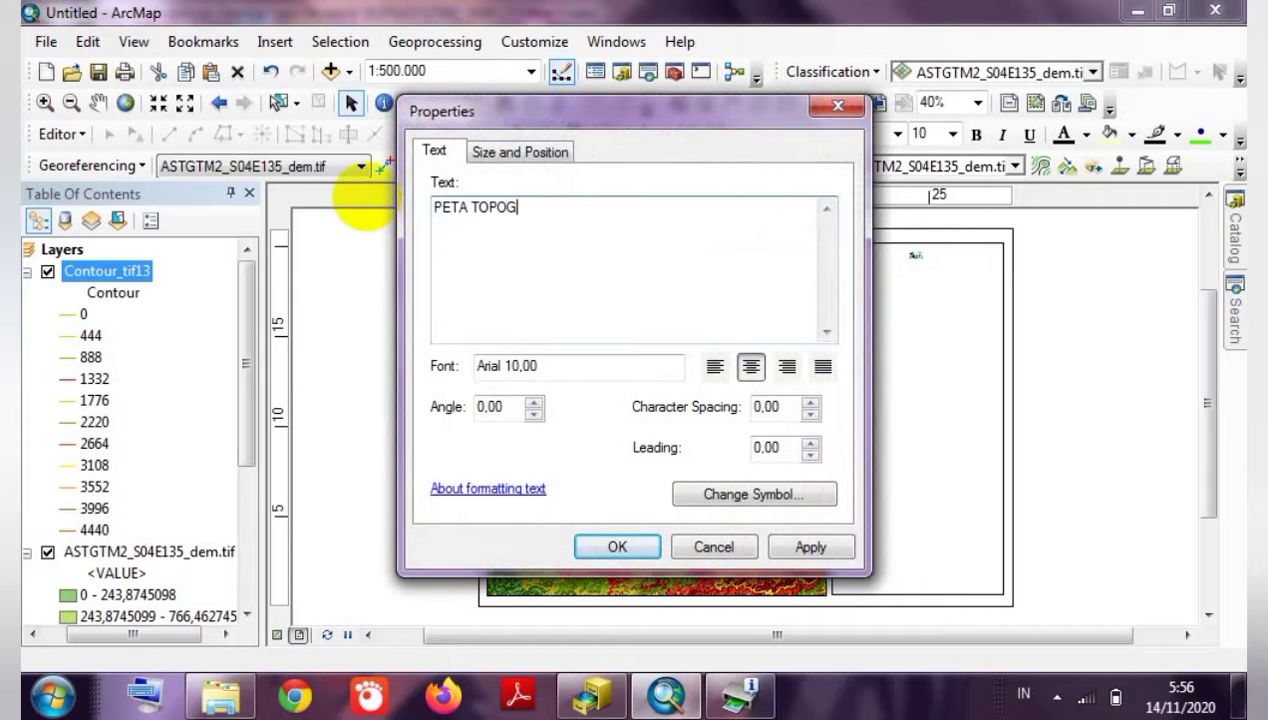
{"action": "type", "text": "RAFI"}
{"action": "type", "text": "PROI"}
{"action": "type", "text": "N"}
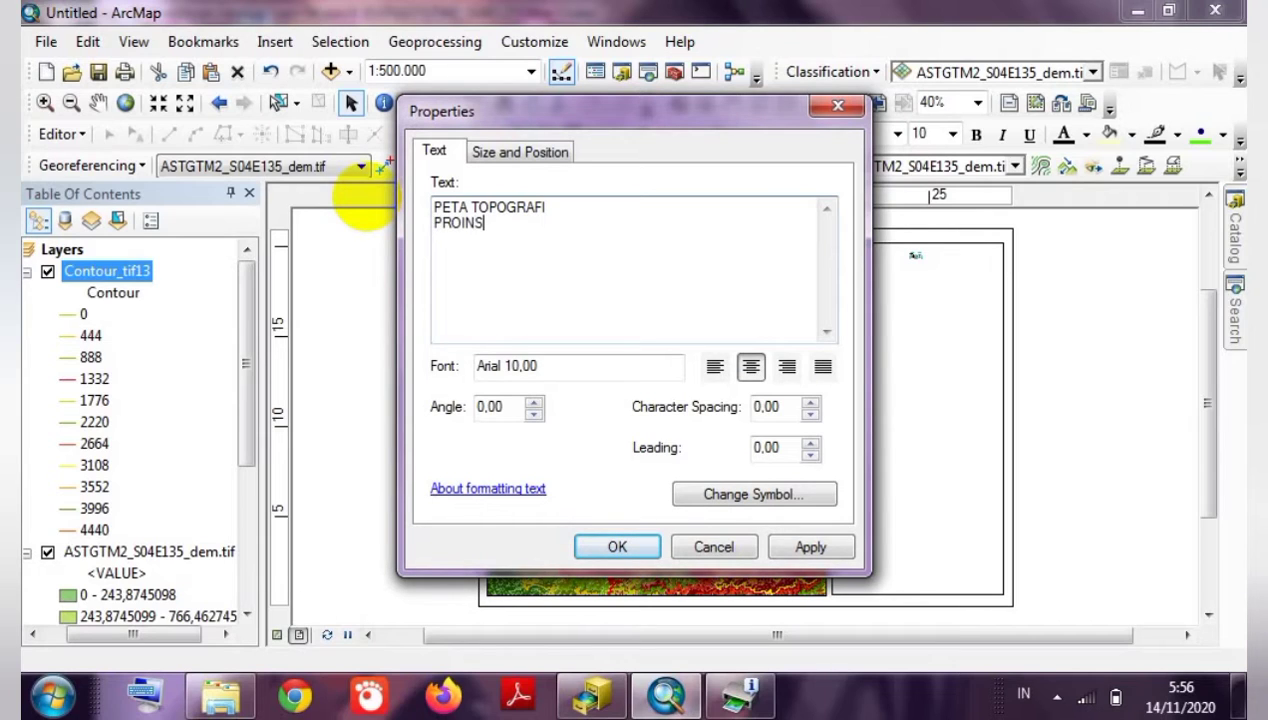
{"action": "type", "text": "S"}
{"action": "key", "text": "BackSpace"}
{"action": "type", "text": "VINSI PAPUA"}
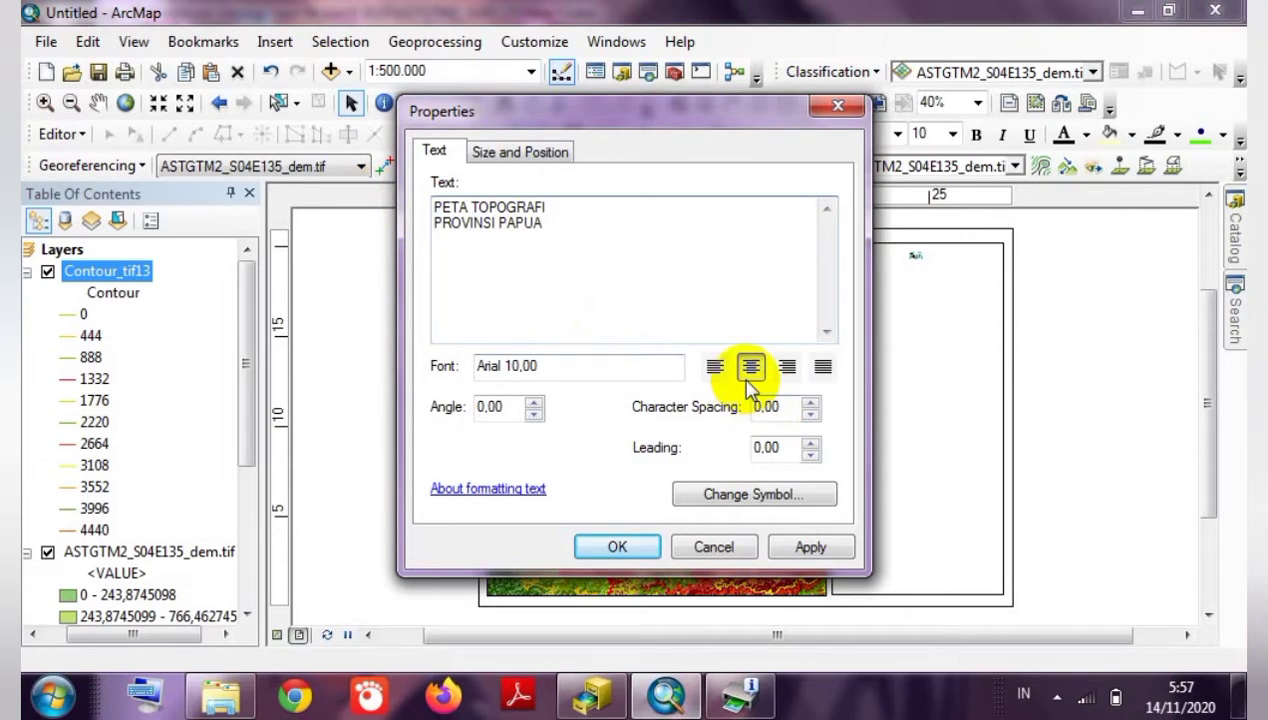
{"action": "left_click", "coordinate": [614, 546]}
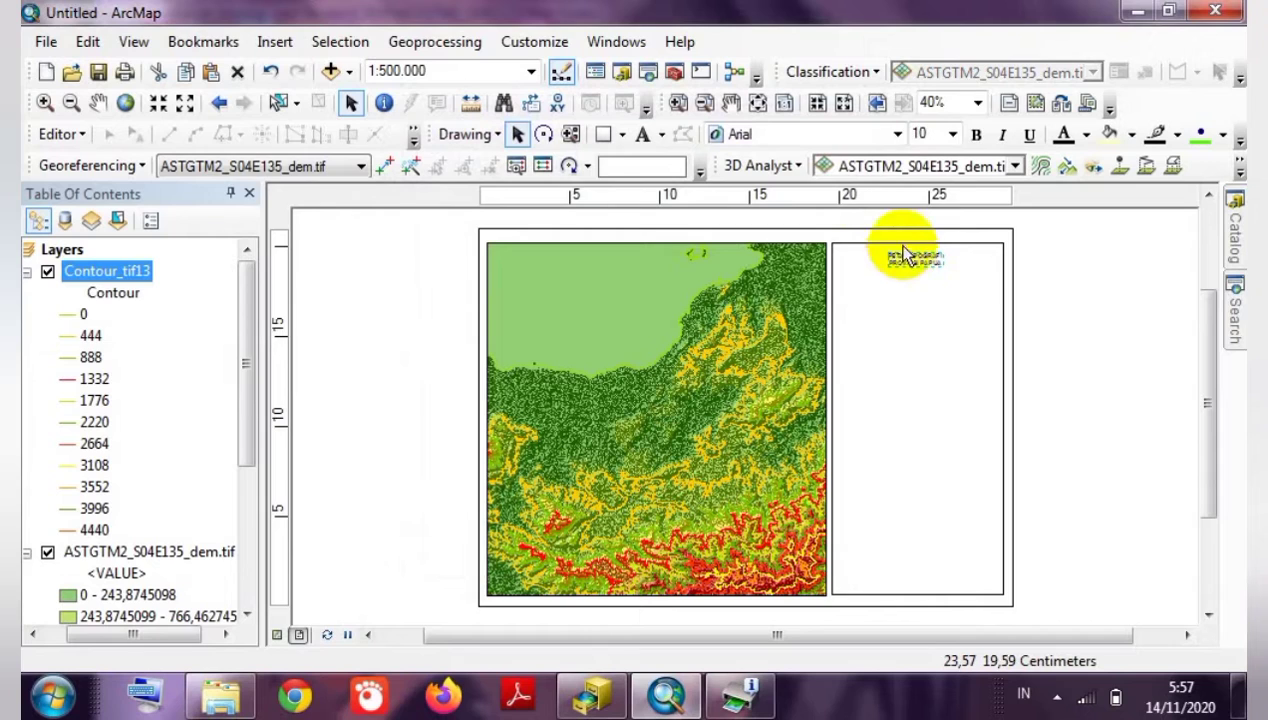
Change the title font to Times New Roman.
{"action": "left_click", "coordinate": [897, 134]}
{"action": "left_click", "coordinate": [841, 136]}
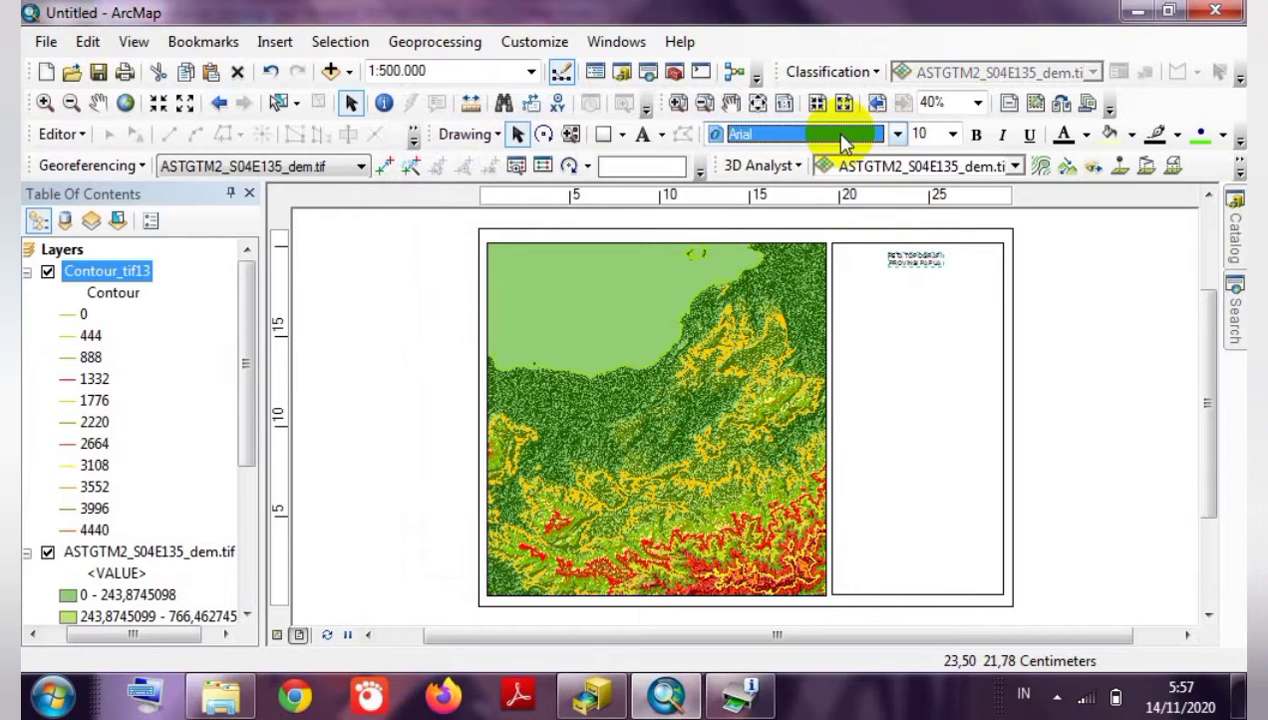
{"action": "key", "text": "t"}
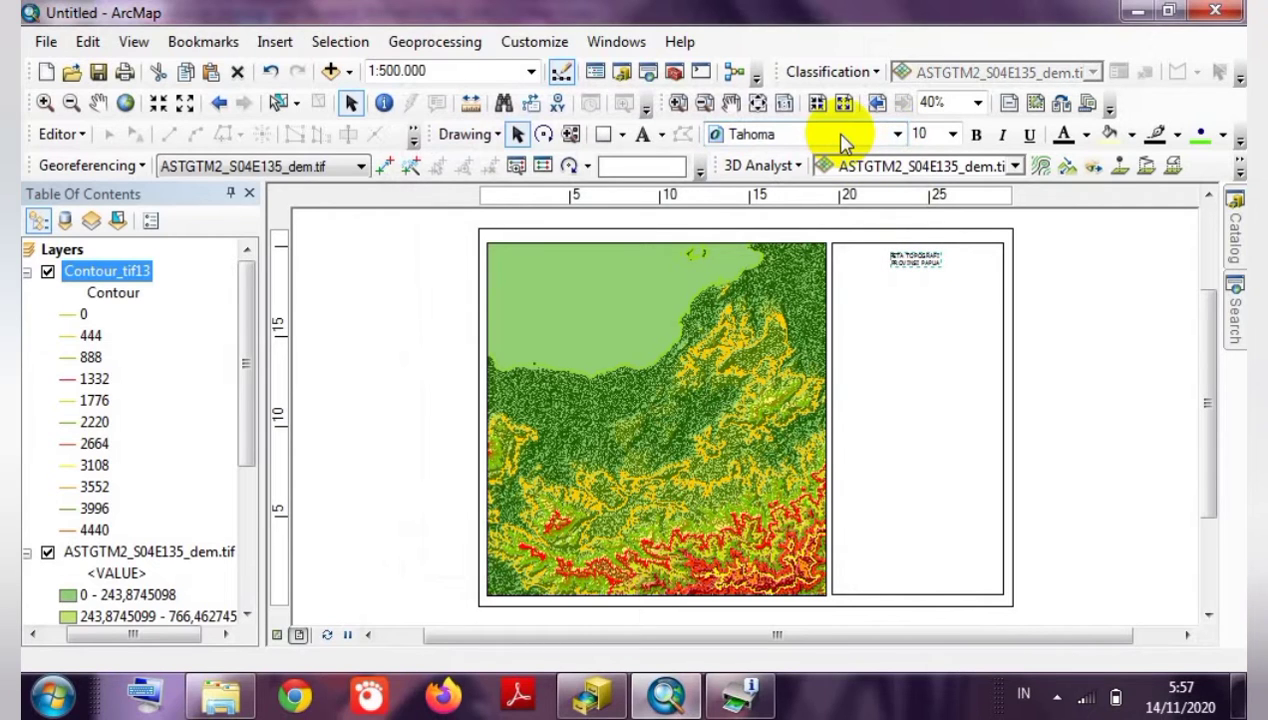
{"action": "left_click", "coordinate": [841, 136]}
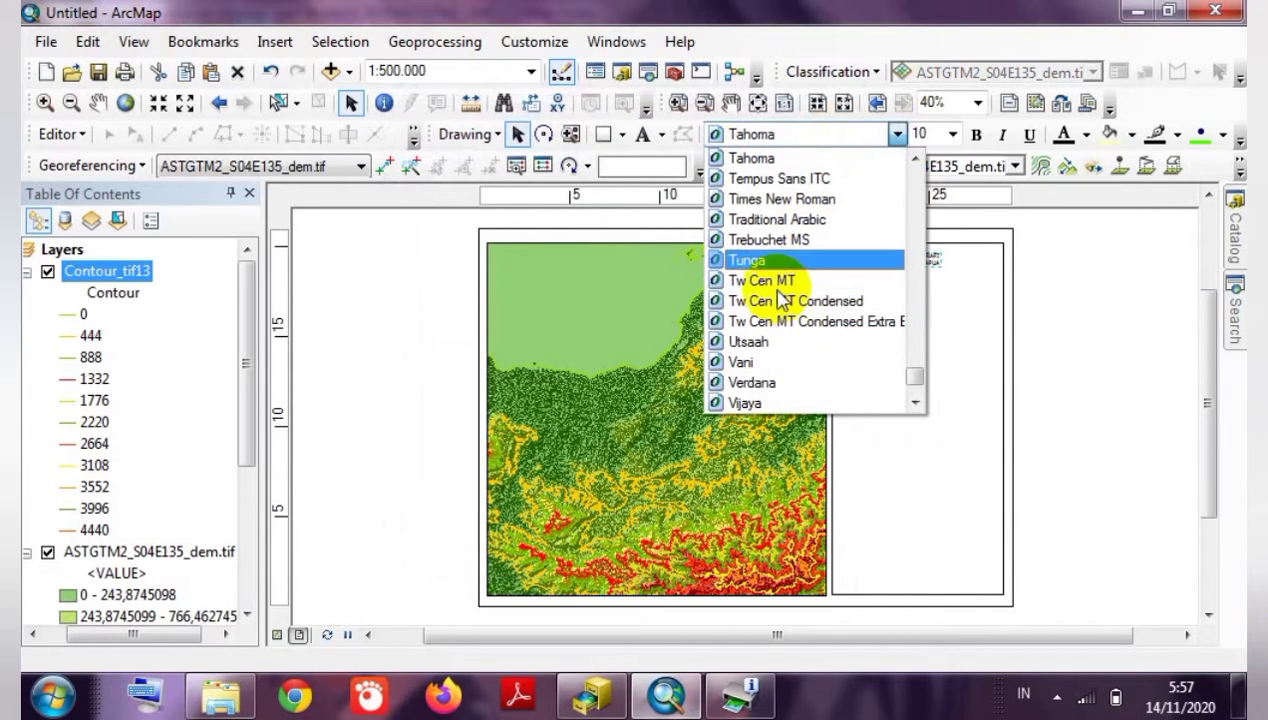
{"action": "left_click", "coordinate": [802, 199]}
Try title font sizes 11, 12 and then 13.
{"action": "left_click", "coordinate": [922, 132]}
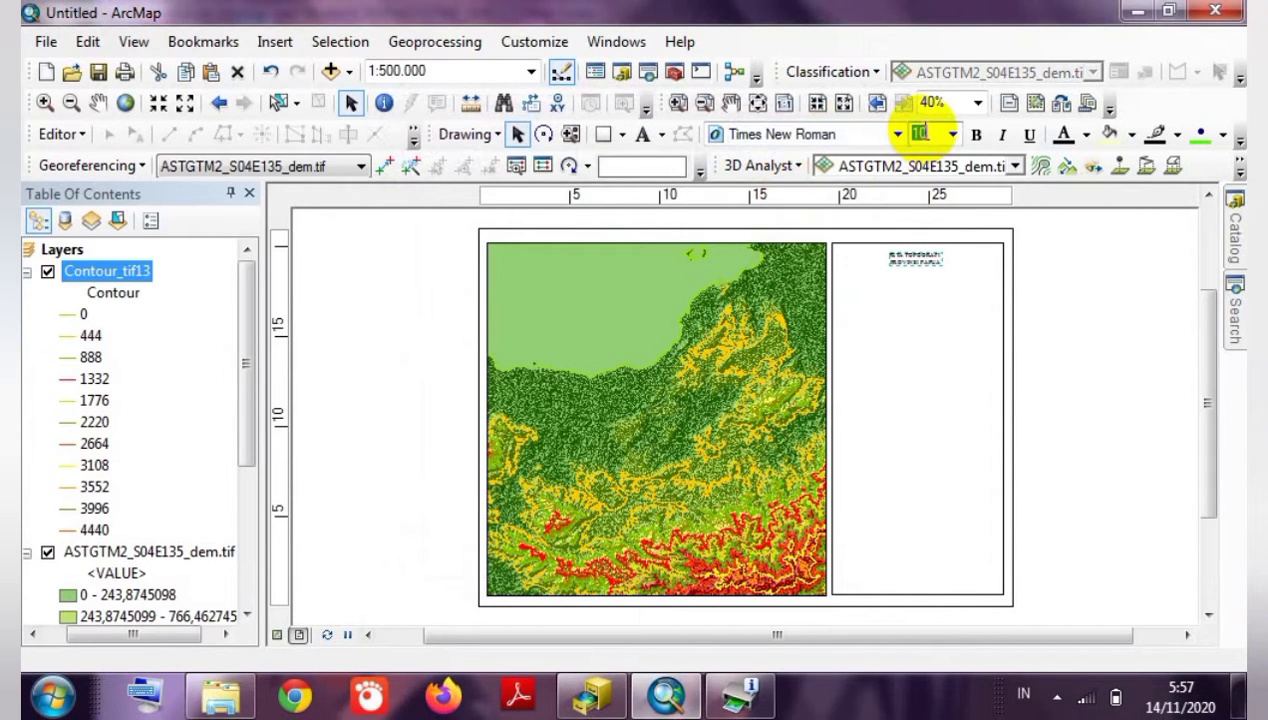
{"action": "type", "text": "1"}
{"action": "left_click", "coordinate": [953, 134]}
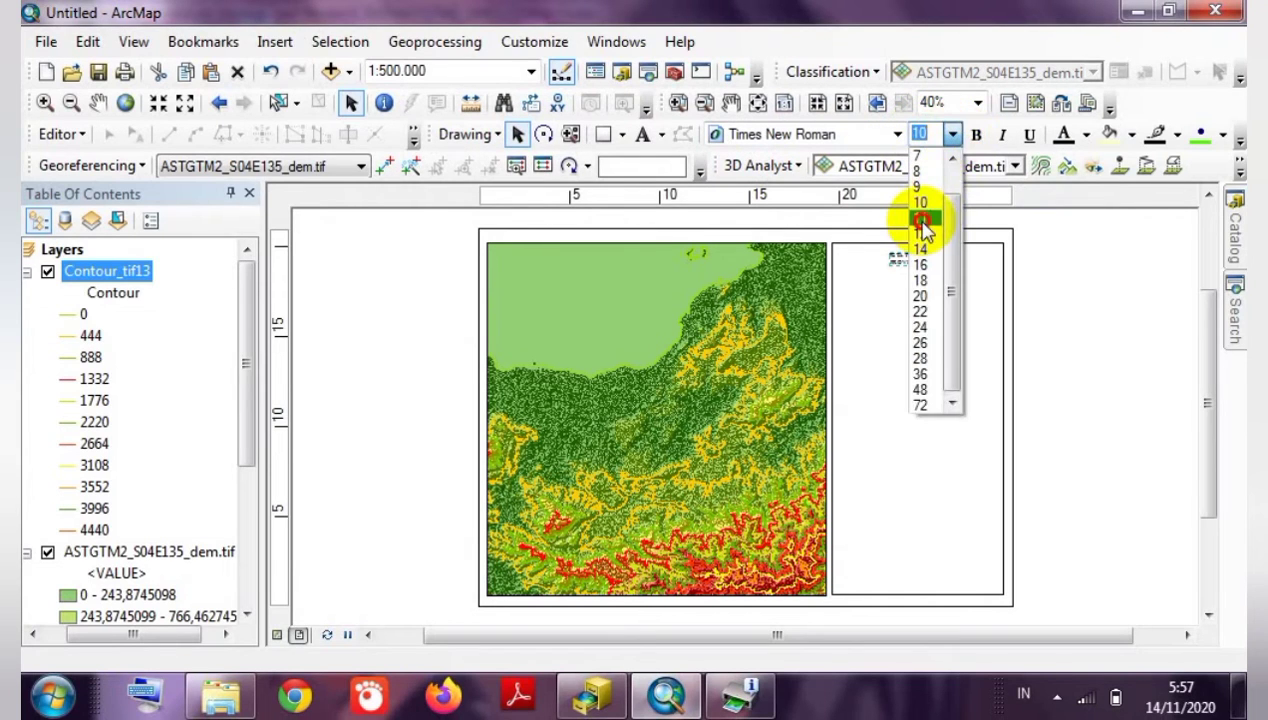
{"action": "left_click", "coordinate": [921, 220]}
{"action": "left_click", "coordinate": [953, 134]}
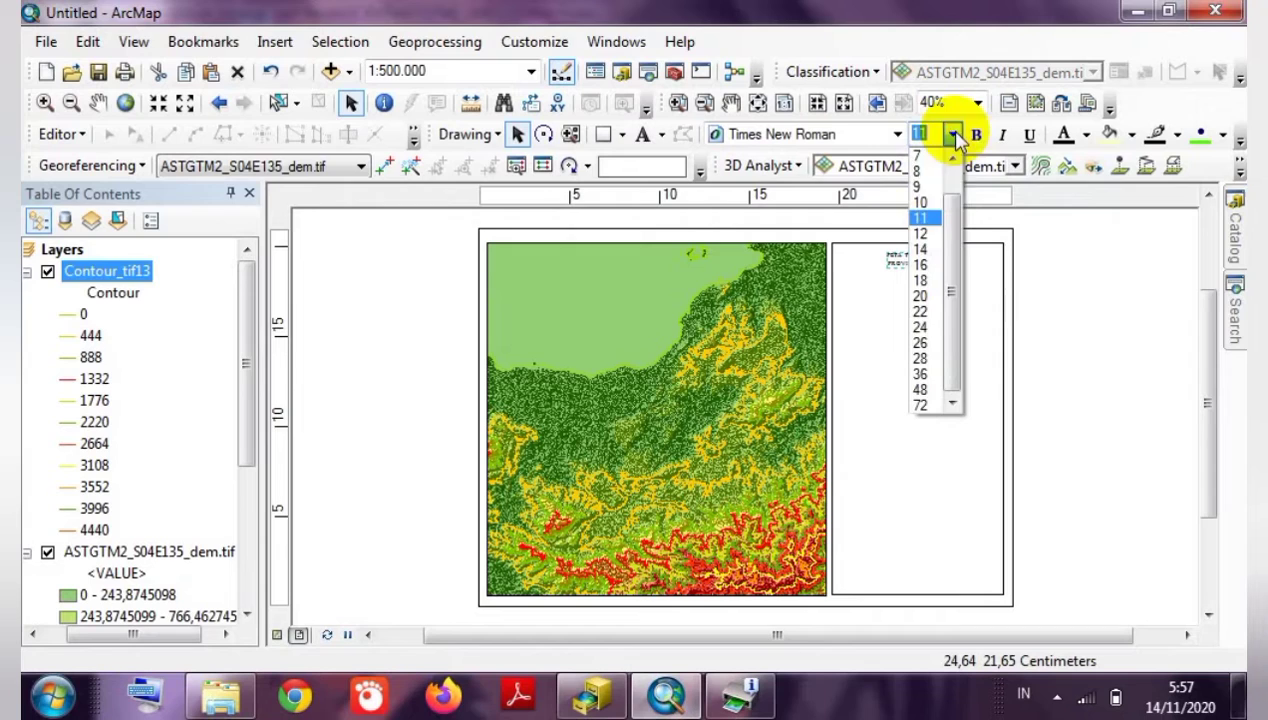
{"action": "left_click", "coordinate": [920, 233]}
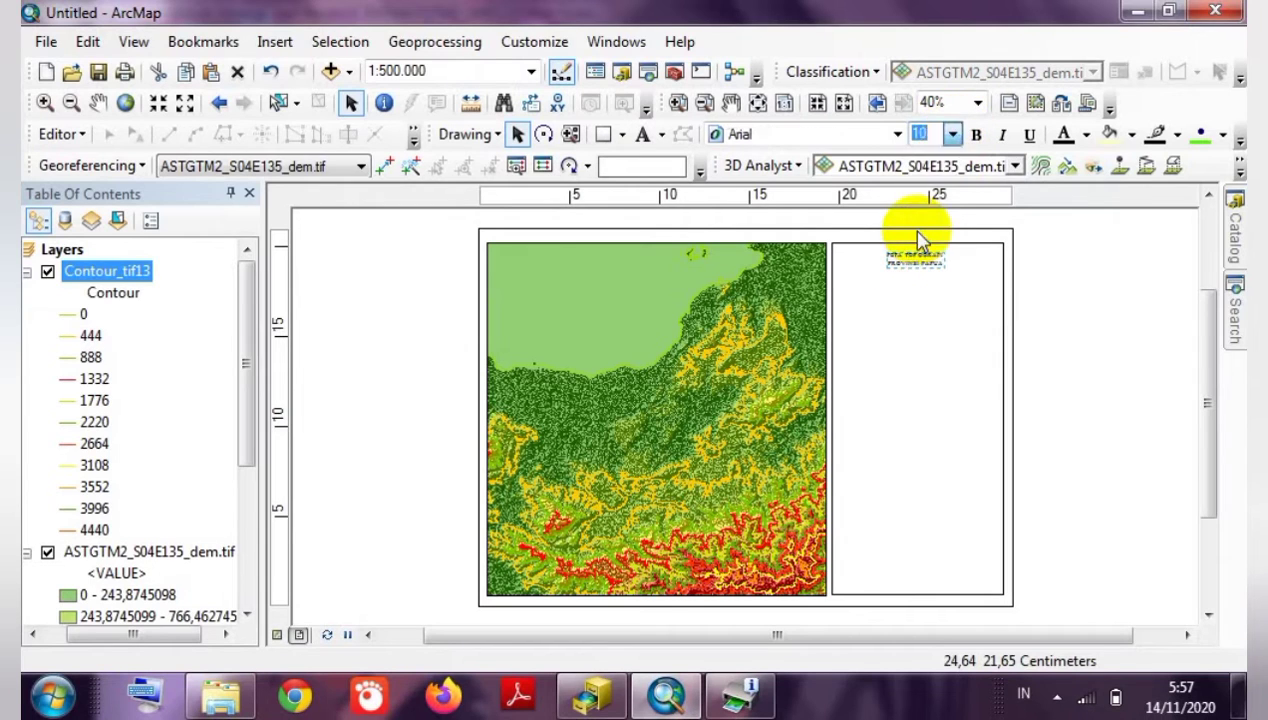
{"action": "double_click", "coordinate": [934, 134]}
{"action": "type", "text": "1"}
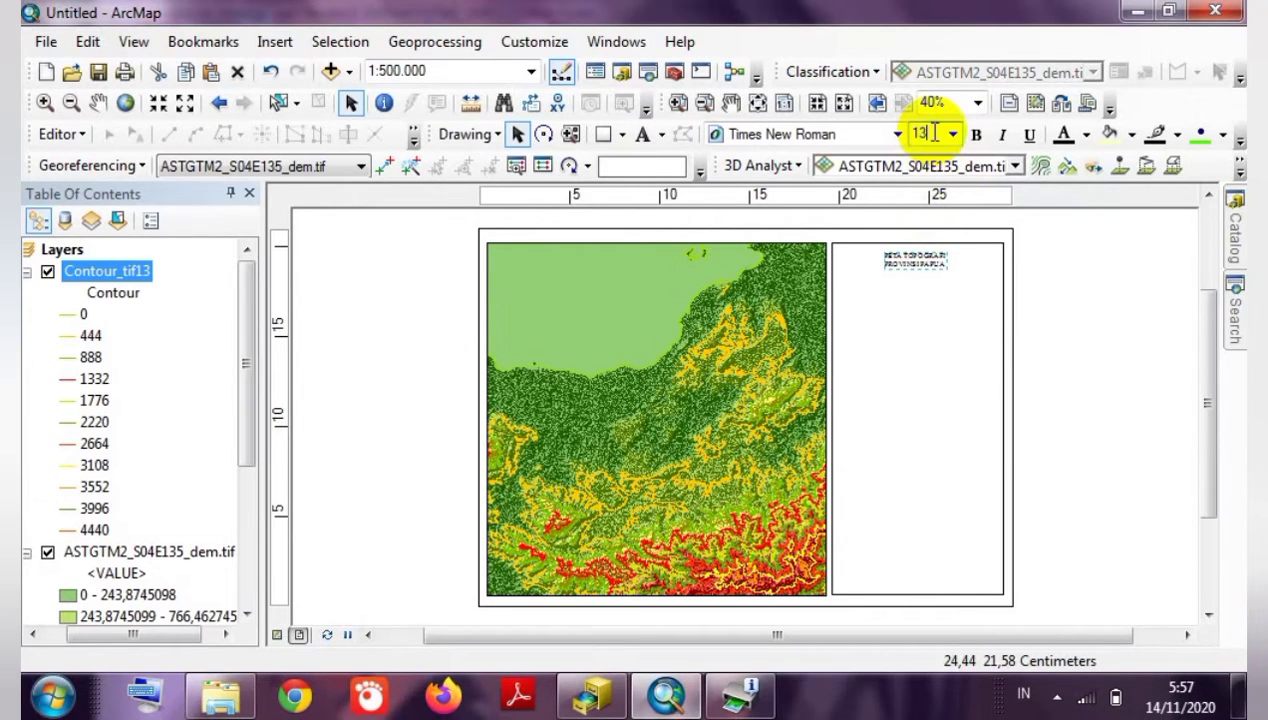
{"action": "type", "text": "3"}
{"action": "left_click", "coordinate": [1083, 280]}
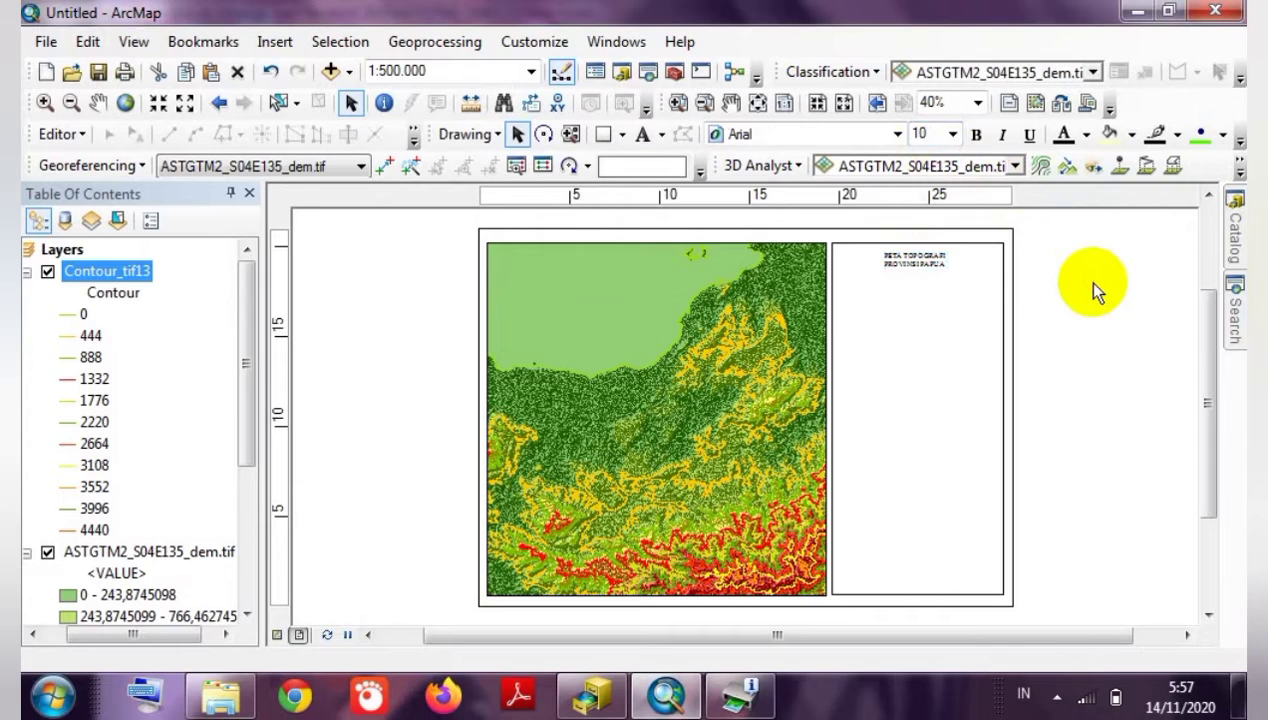
Settle the title on font size 14 and check the result.
{"action": "left_click", "coordinate": [931, 268]}
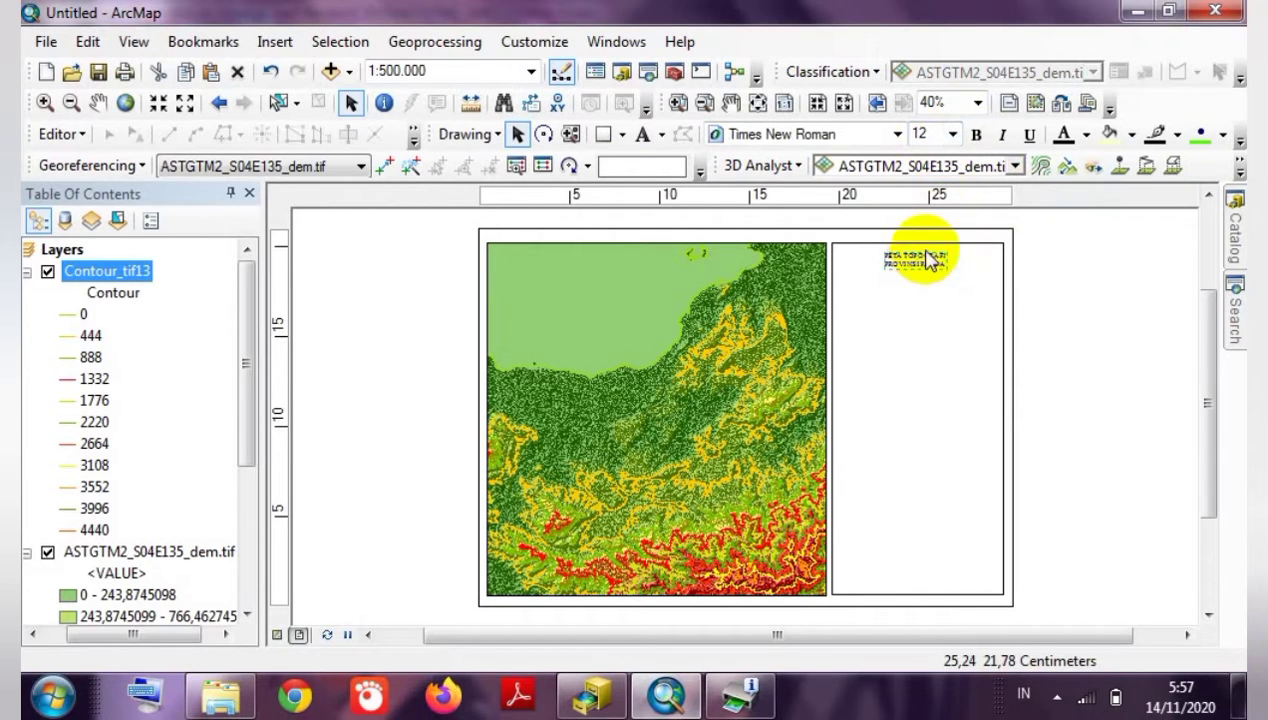
{"action": "left_click", "coordinate": [953, 134]}
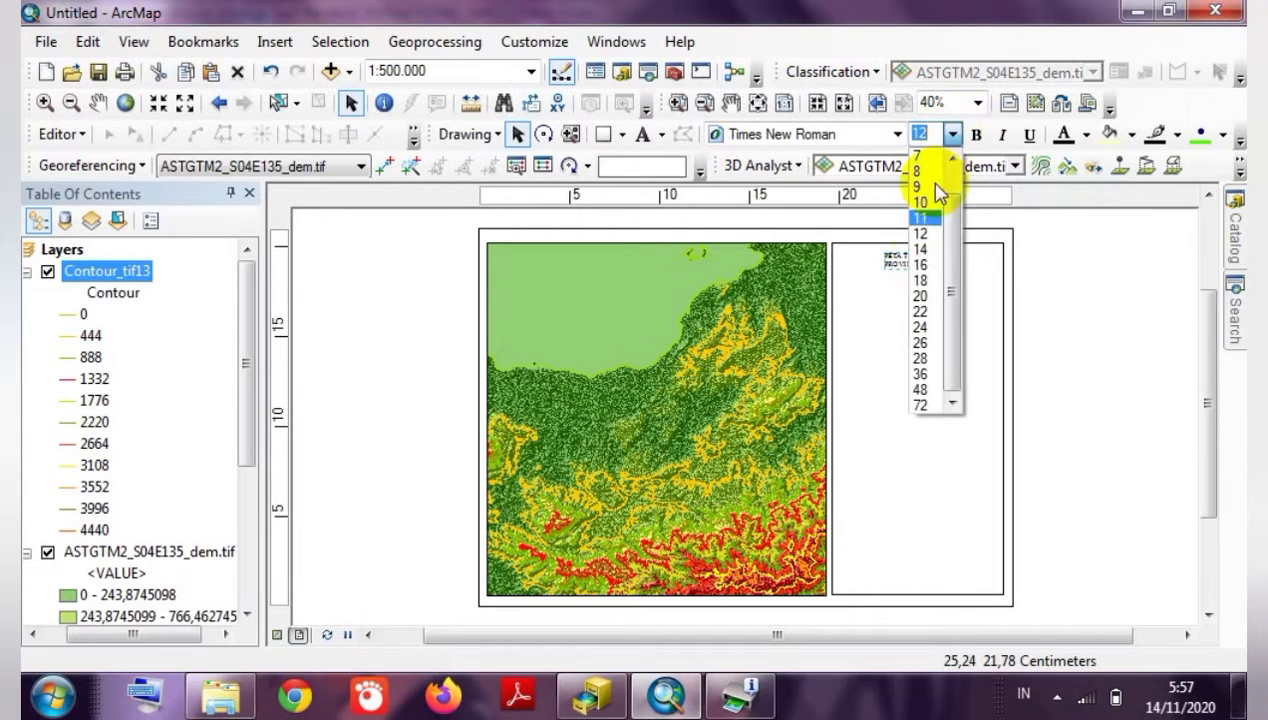
{"action": "left_click", "coordinate": [922, 250]}
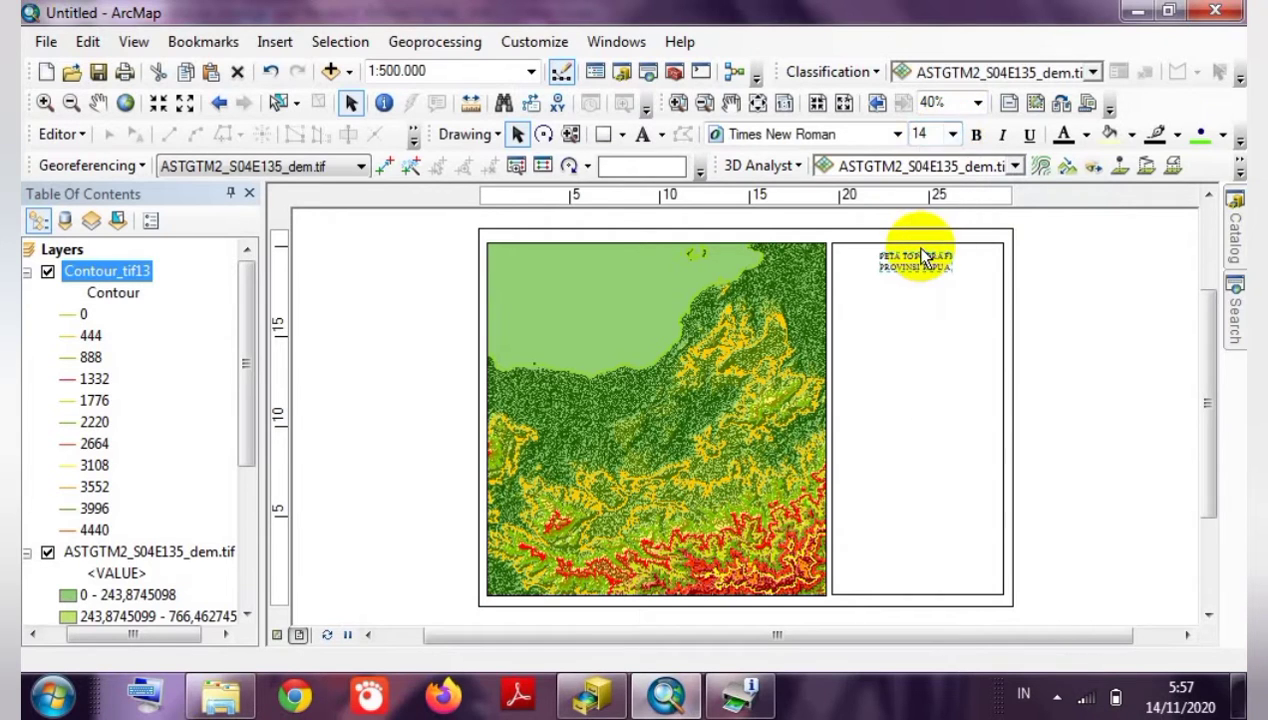
{"action": "left_click", "coordinate": [1040, 300]}
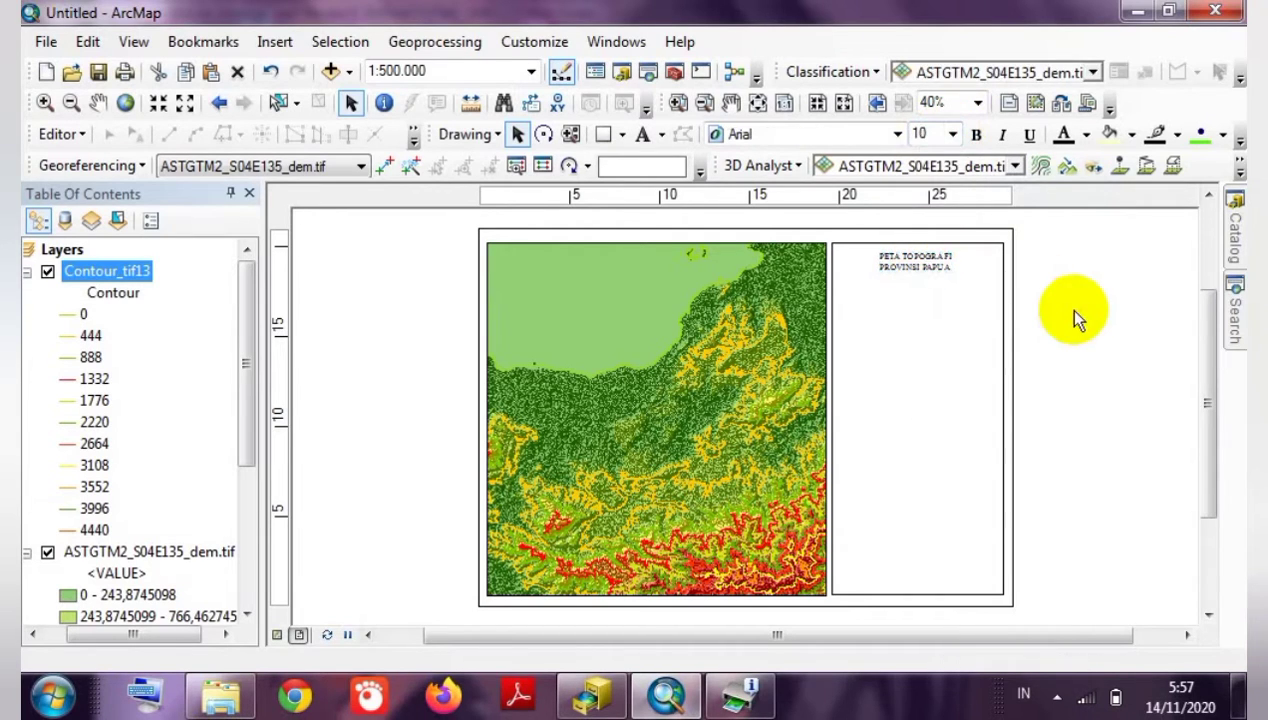
{"action": "left_click", "coordinate": [916, 262]}
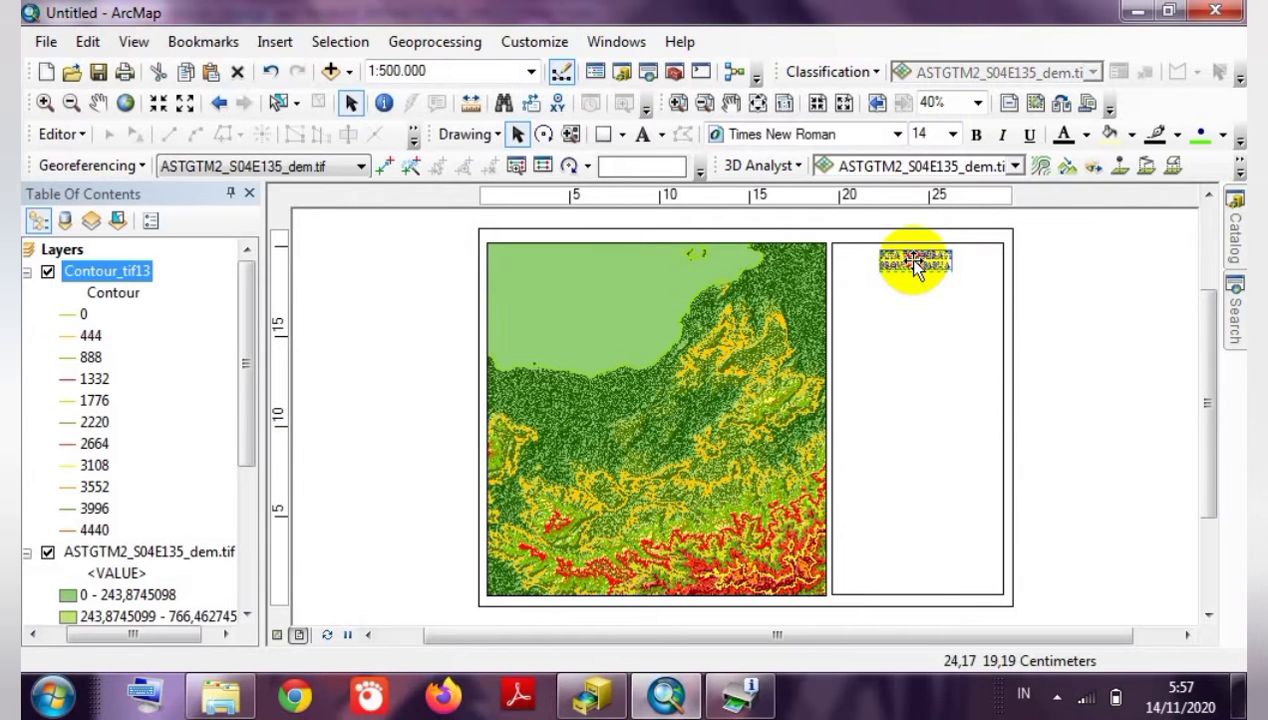
{"action": "left_click", "coordinate": [914, 263]}
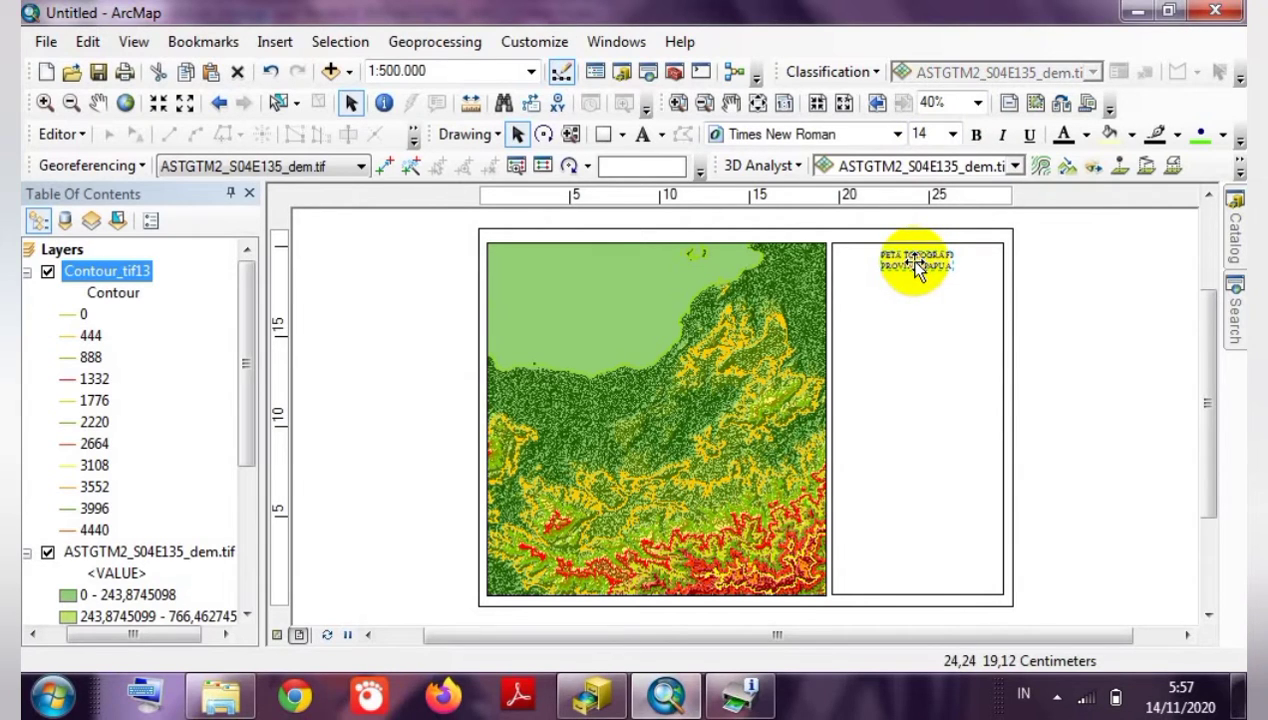
{"action": "left_click", "coordinate": [1052, 296]}
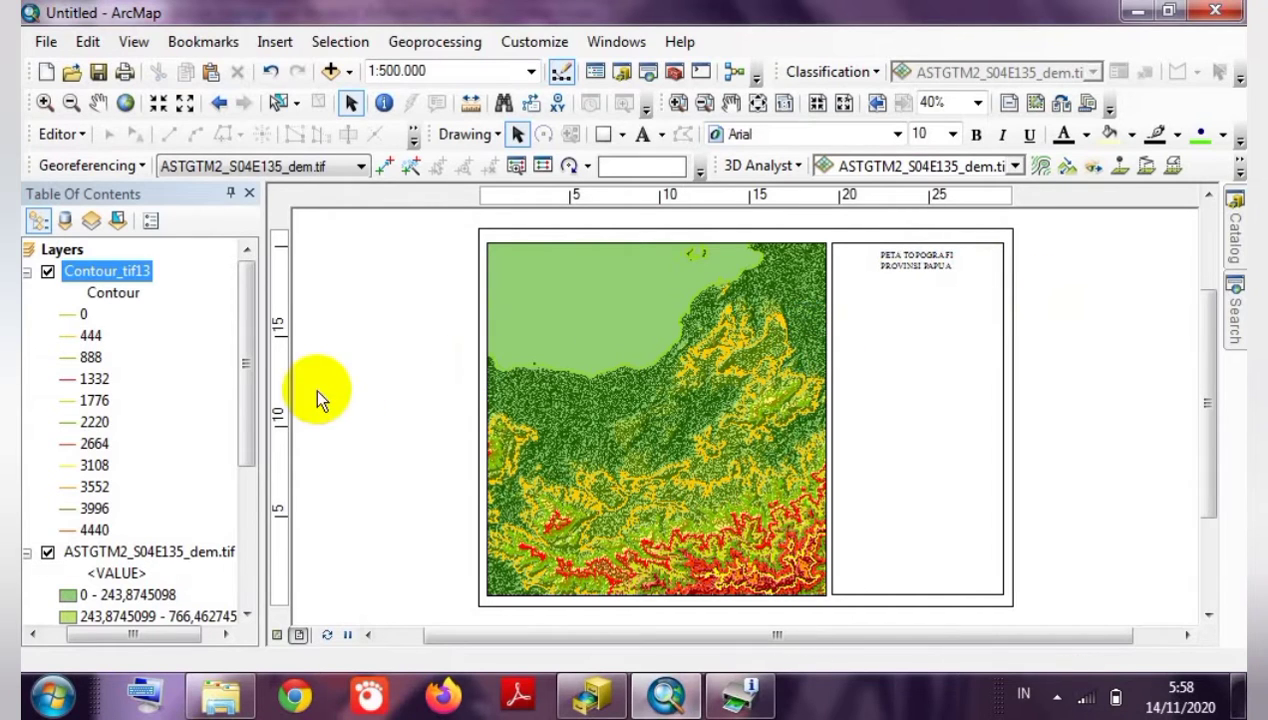
{"action": "scroll", "coordinate": [368, 388], "scroll_direction": "up", "scroll_amount": 2}
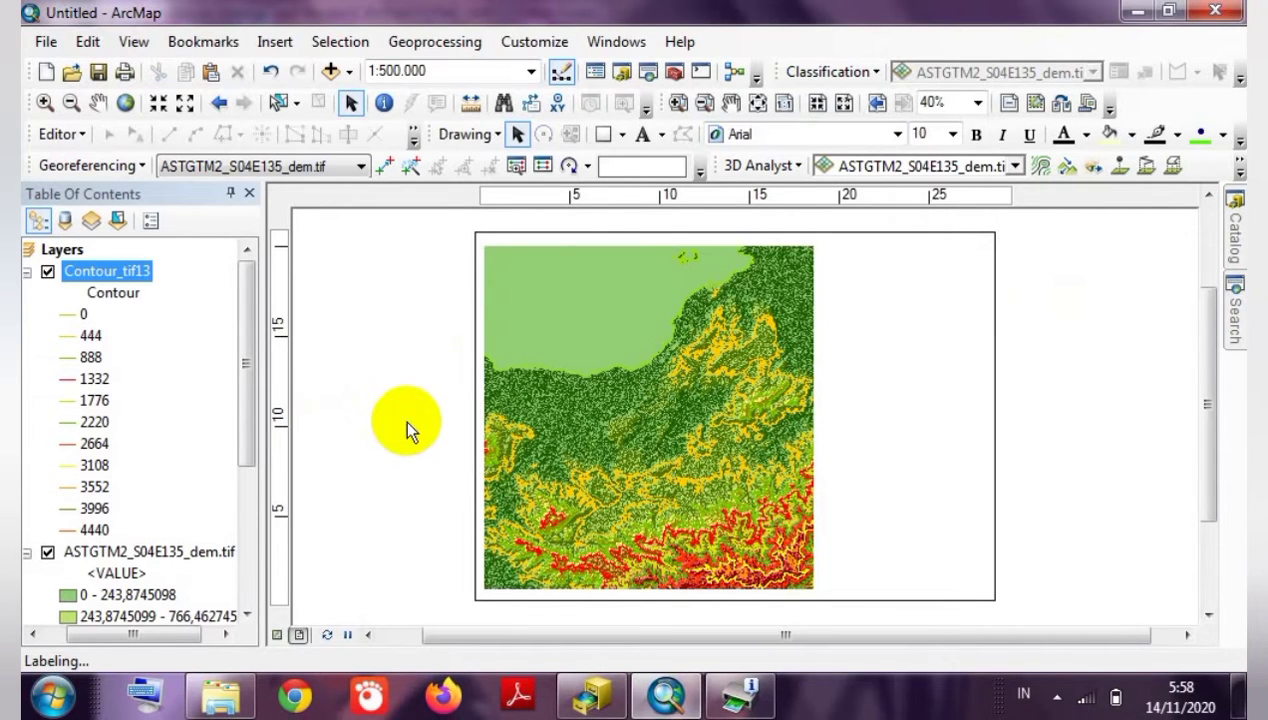
{"action": "scroll", "coordinate": [432, 446], "scroll_direction": "down", "scroll_amount": 1}
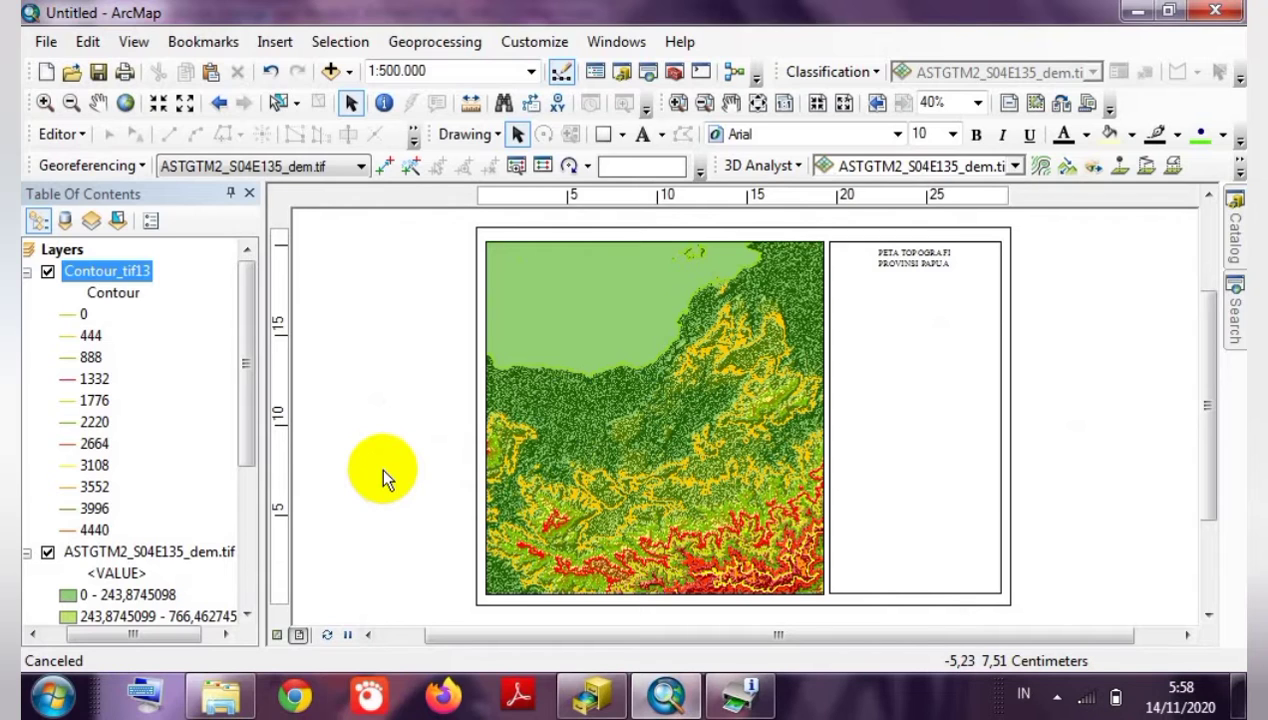
{"action": "scroll", "coordinate": [383, 478], "scroll_direction": "down", "scroll_amount": 1}
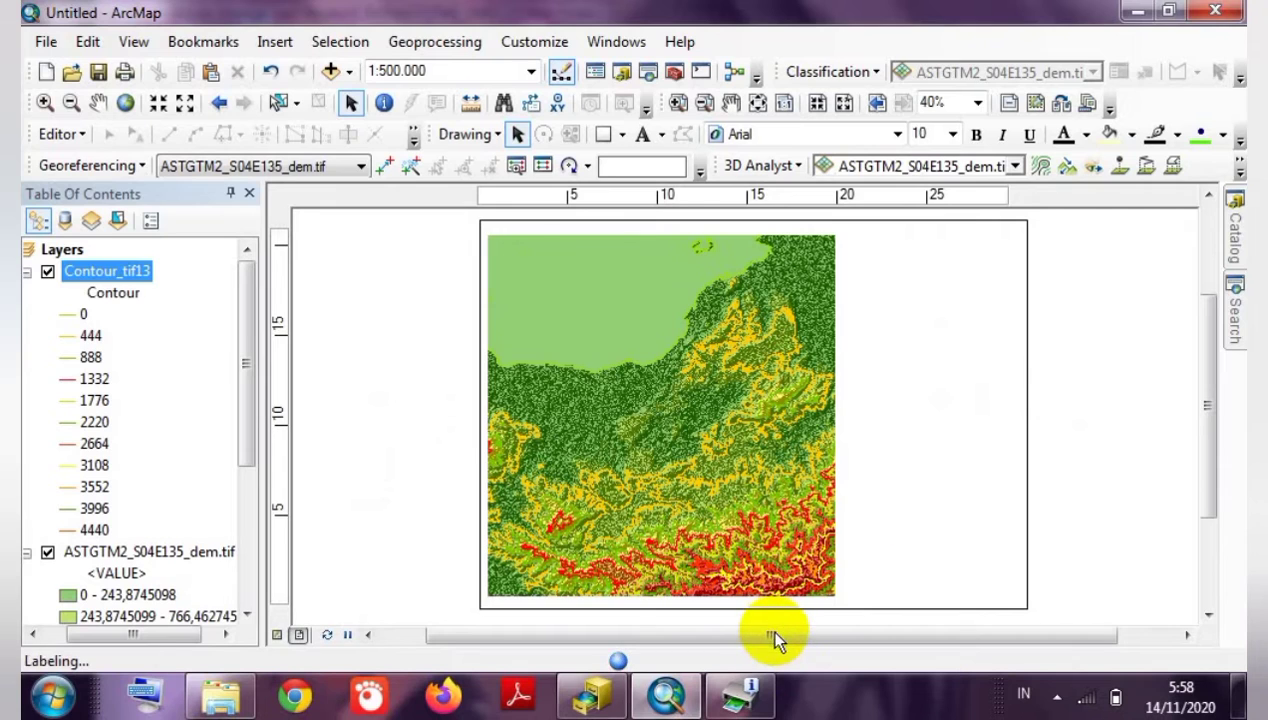
{"action": "left_click_drag", "start_coordinate": [775, 640], "coordinate": [781, 636]}
{"action": "left_click", "coordinate": [940, 455]}
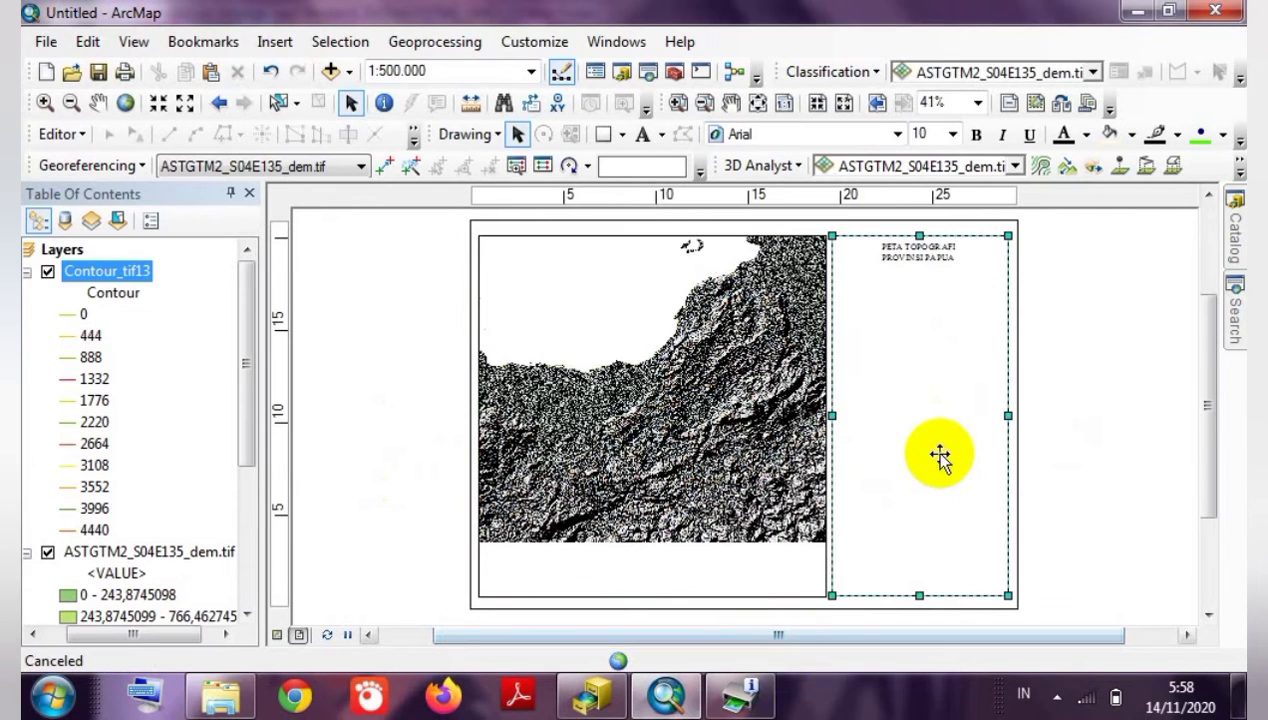
{"action": "left_click", "coordinate": [1064, 436]}
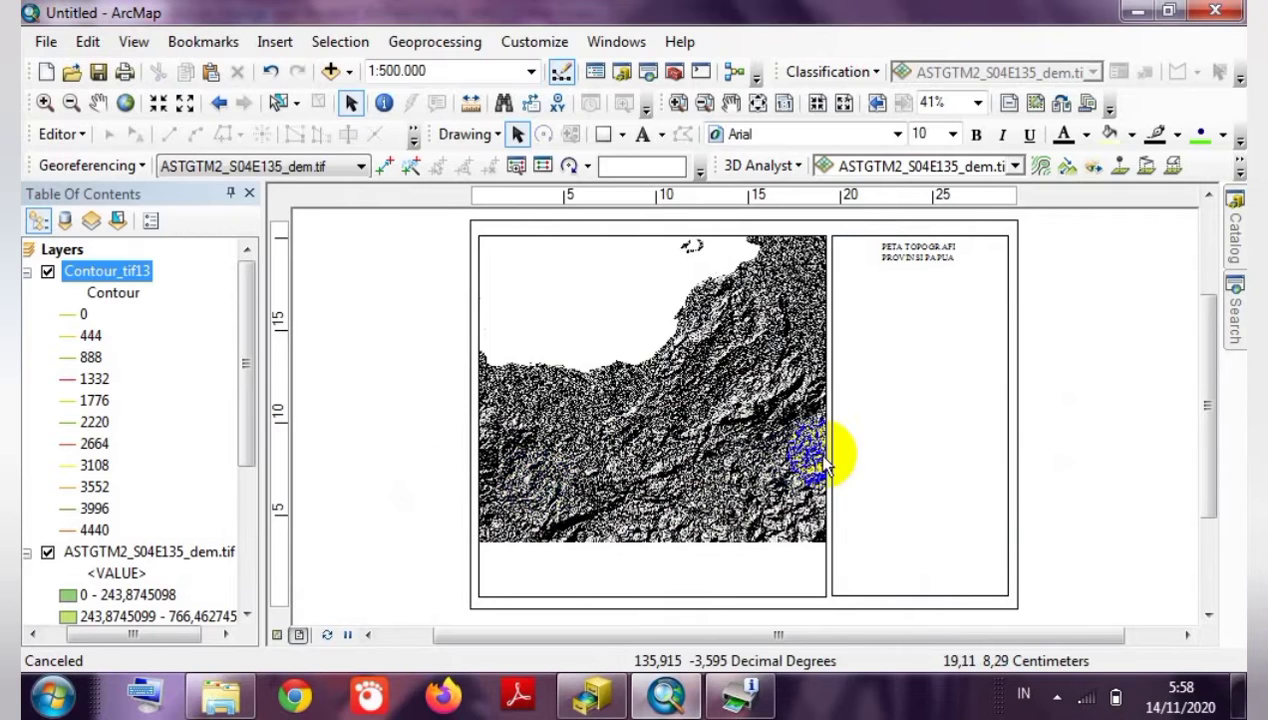
{"action": "left_click", "coordinate": [748, 445]}
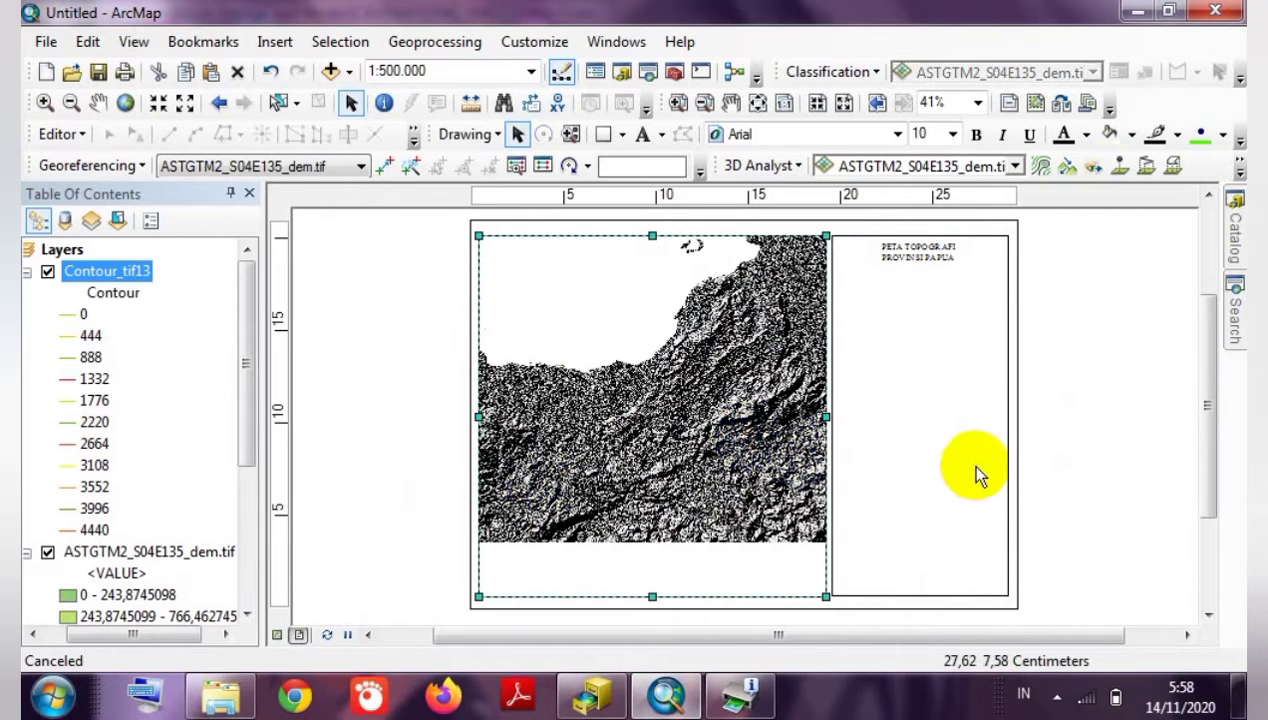
{"action": "left_click", "coordinate": [945, 470]}
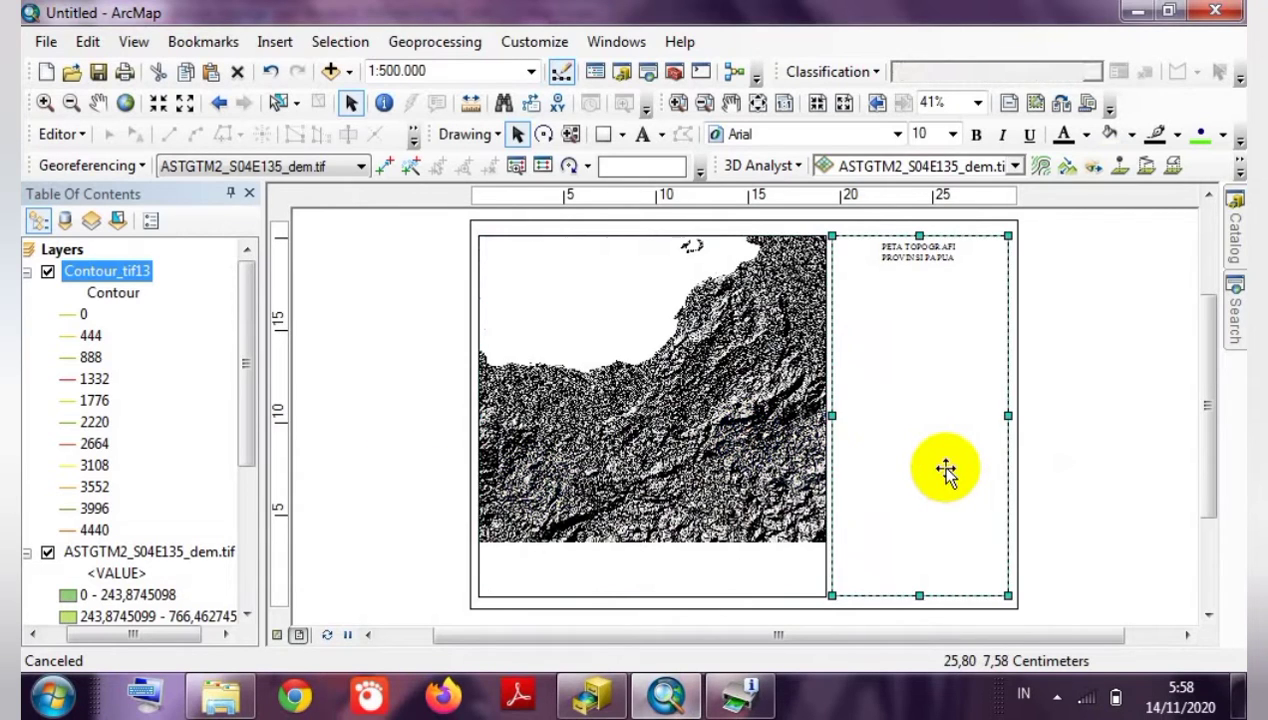
{"action": "left_click", "coordinate": [1086, 484]}
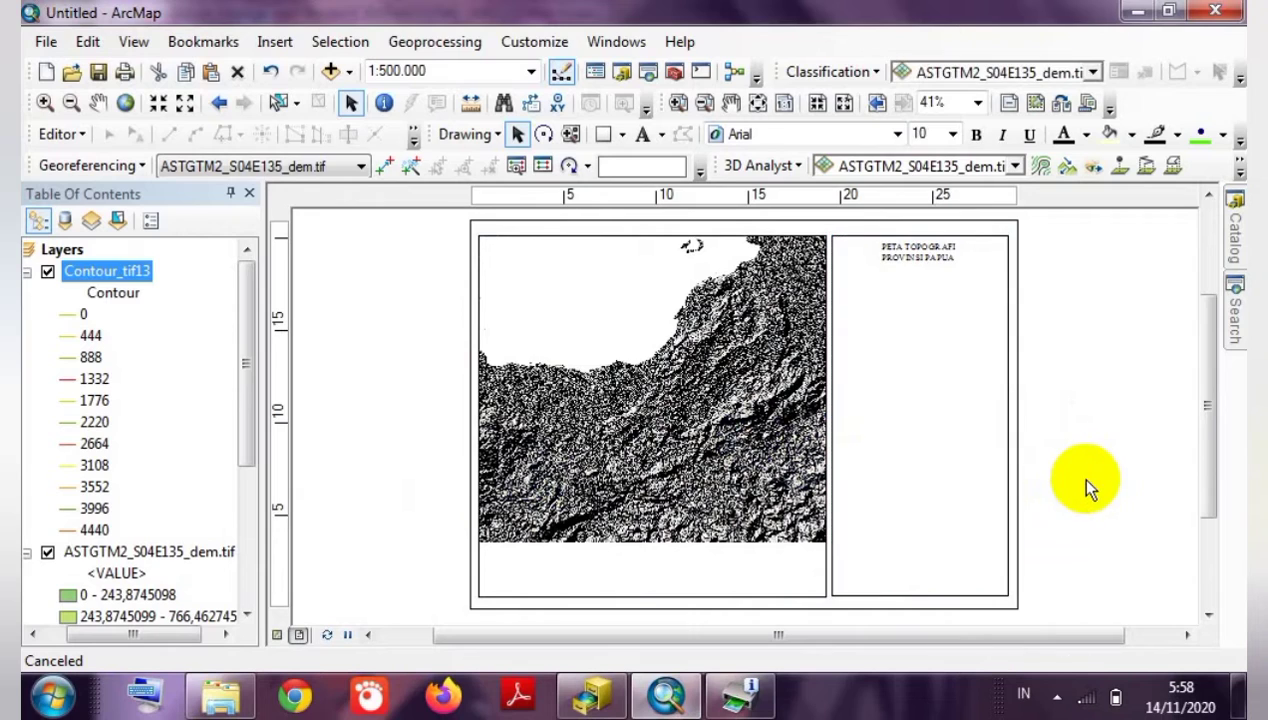
{"action": "left_click", "coordinate": [580, 555]}
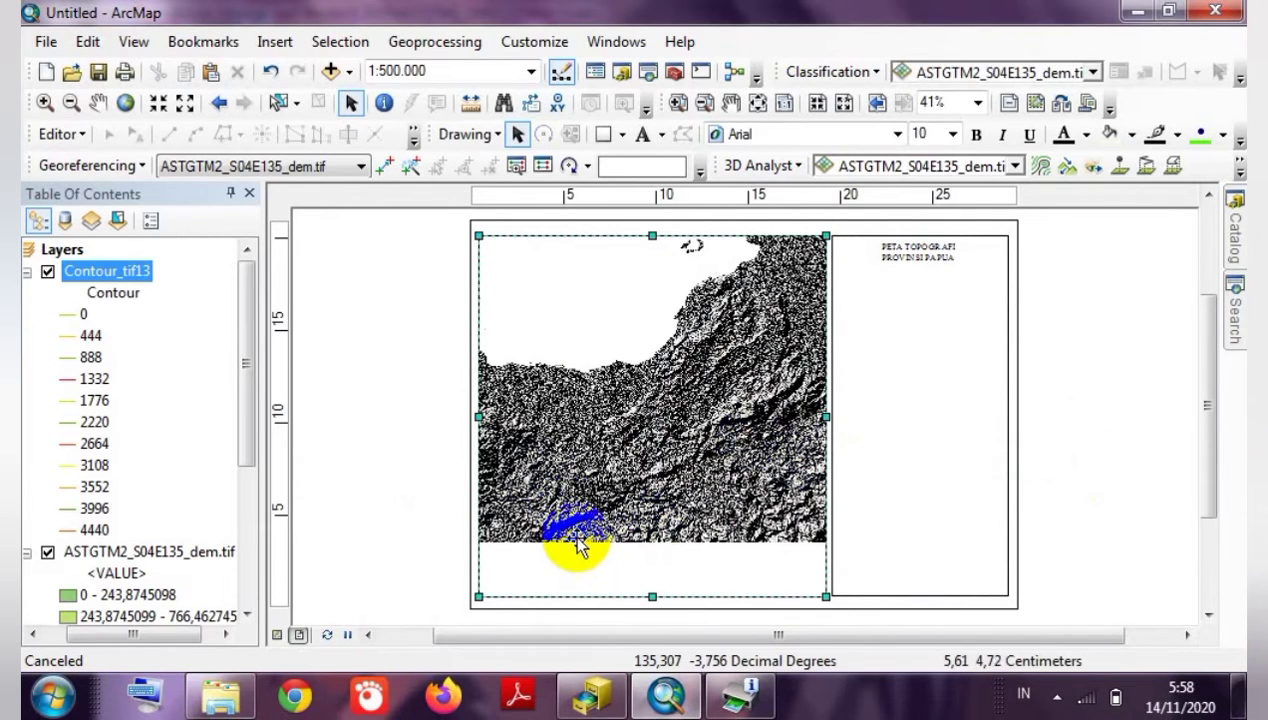
{"action": "left_click", "coordinate": [334, 532]}
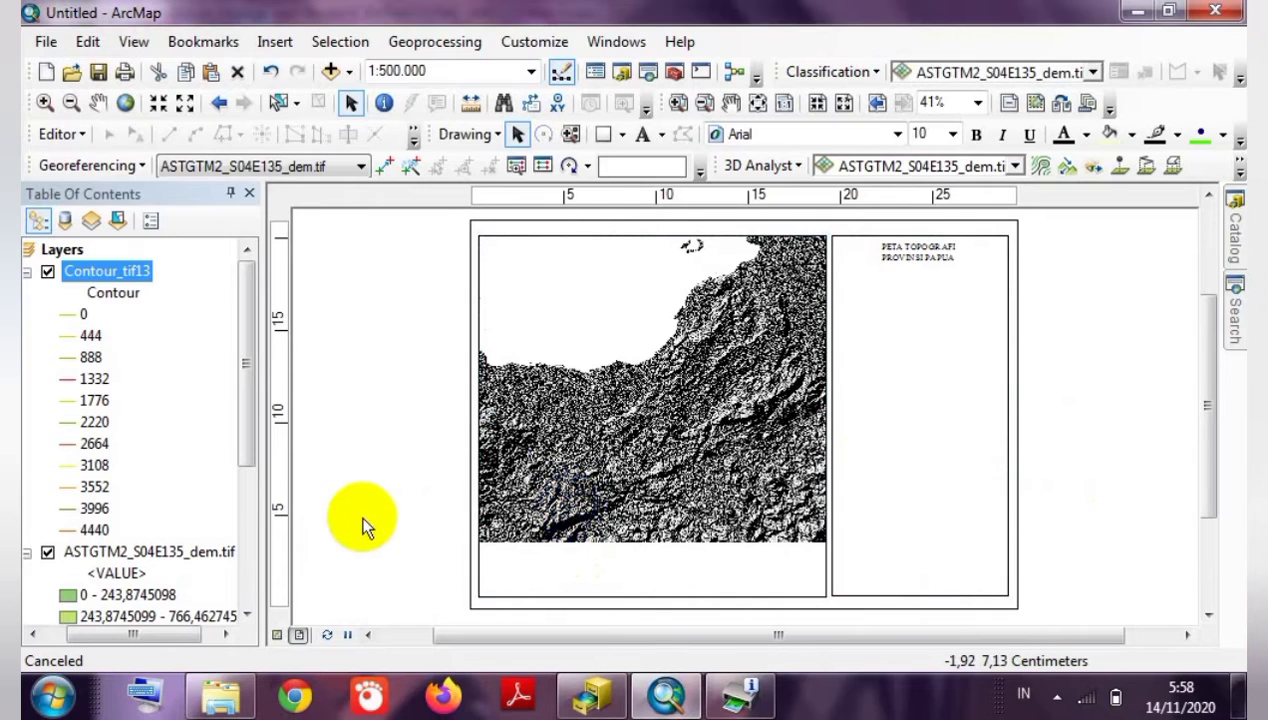
{"action": "left_click", "coordinate": [846, 392]}
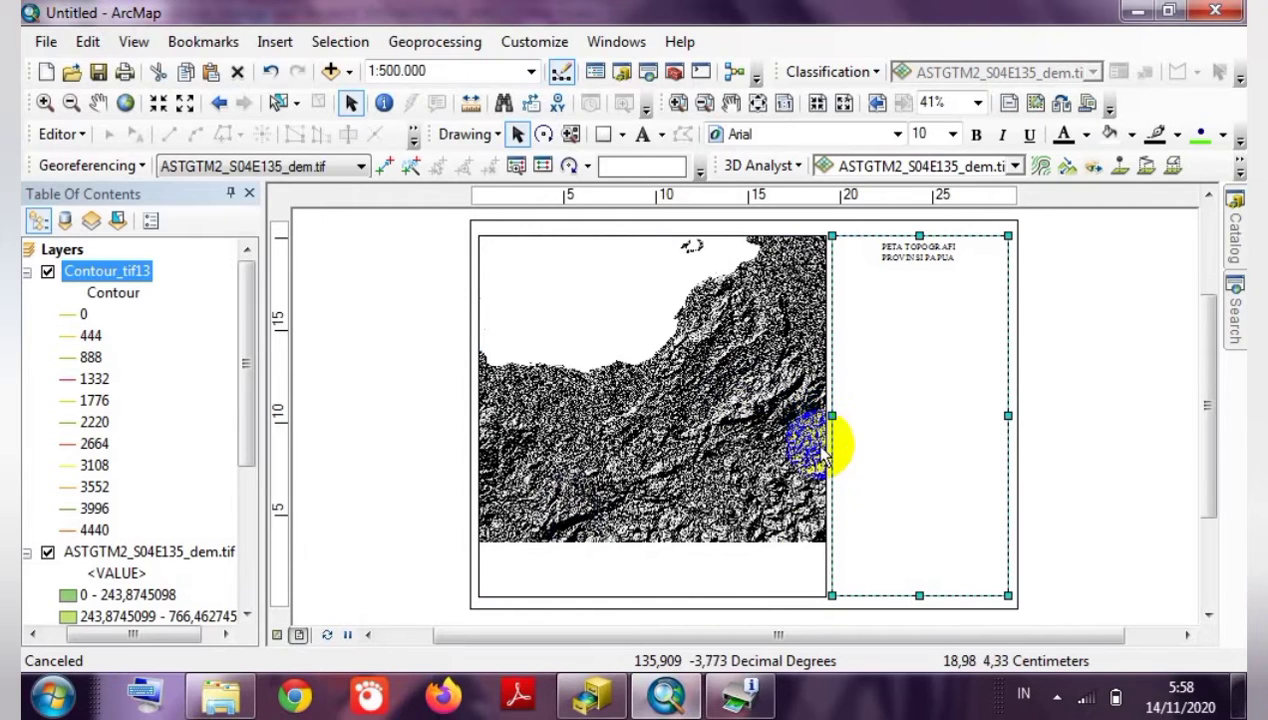
{"action": "left_click", "coordinate": [686, 487]}
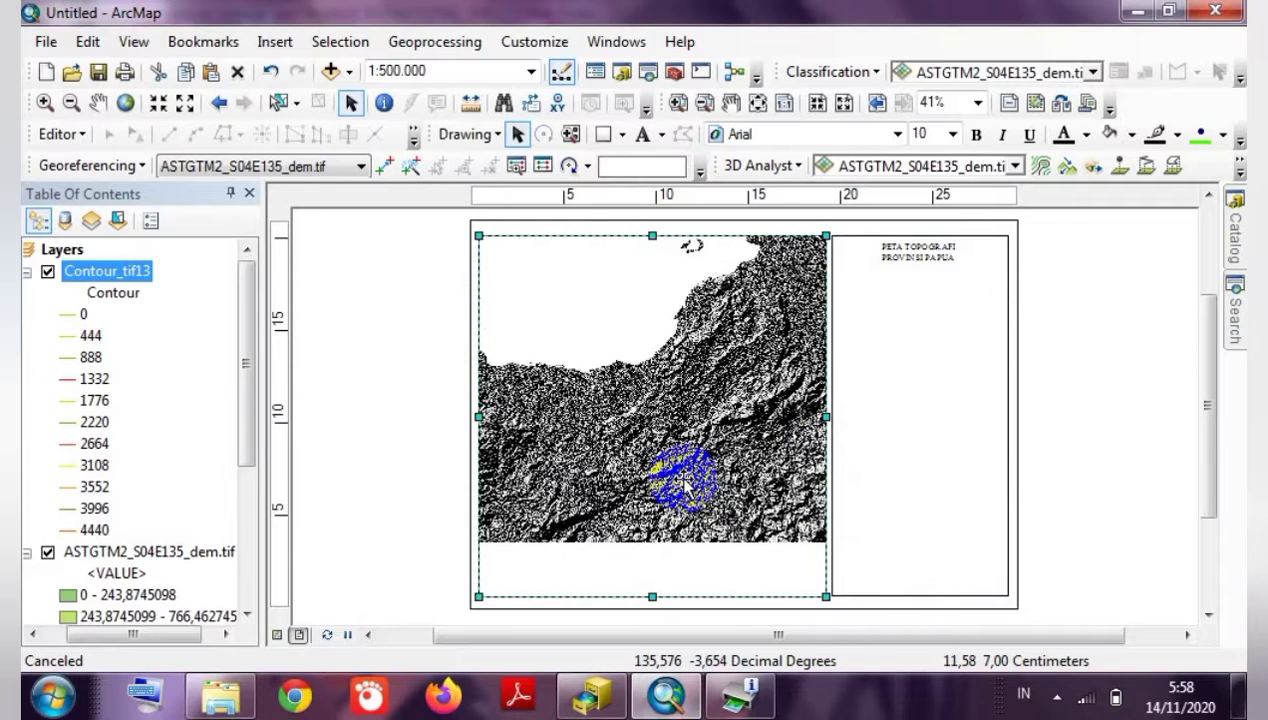
{"action": "left_click", "coordinate": [304, 549]}
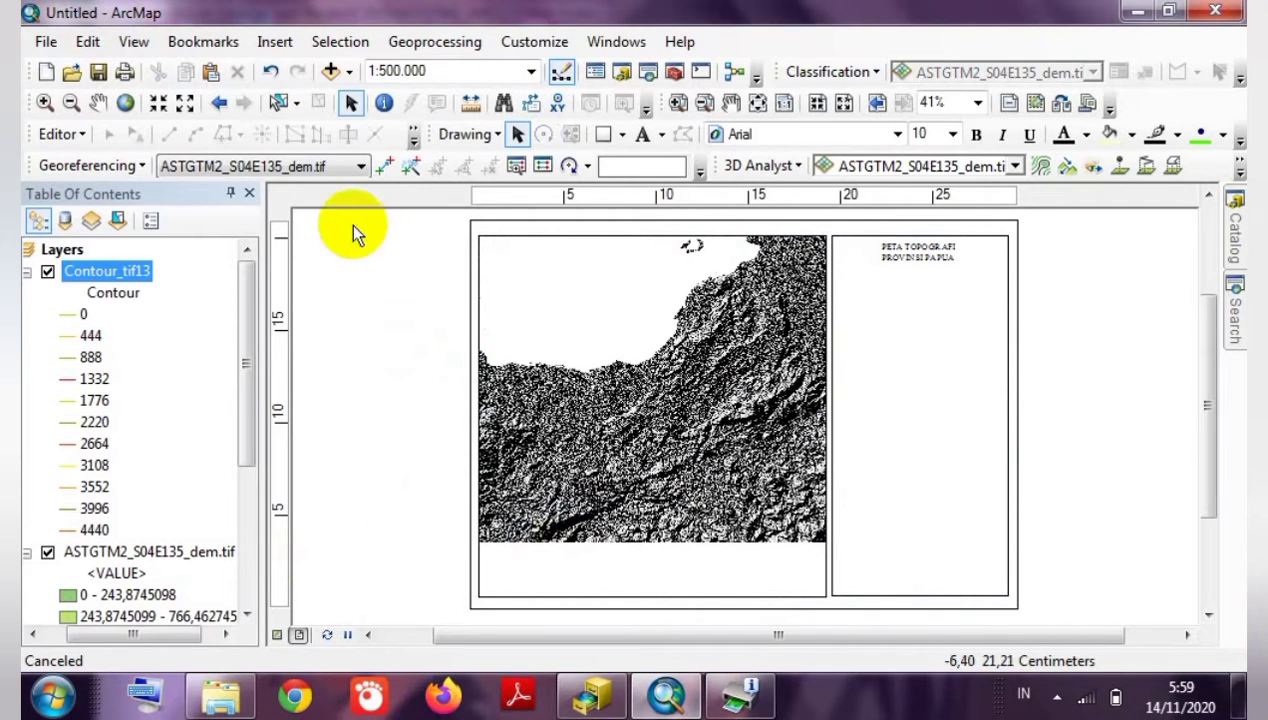
{"action": "left_click", "coordinate": [272, 44]}
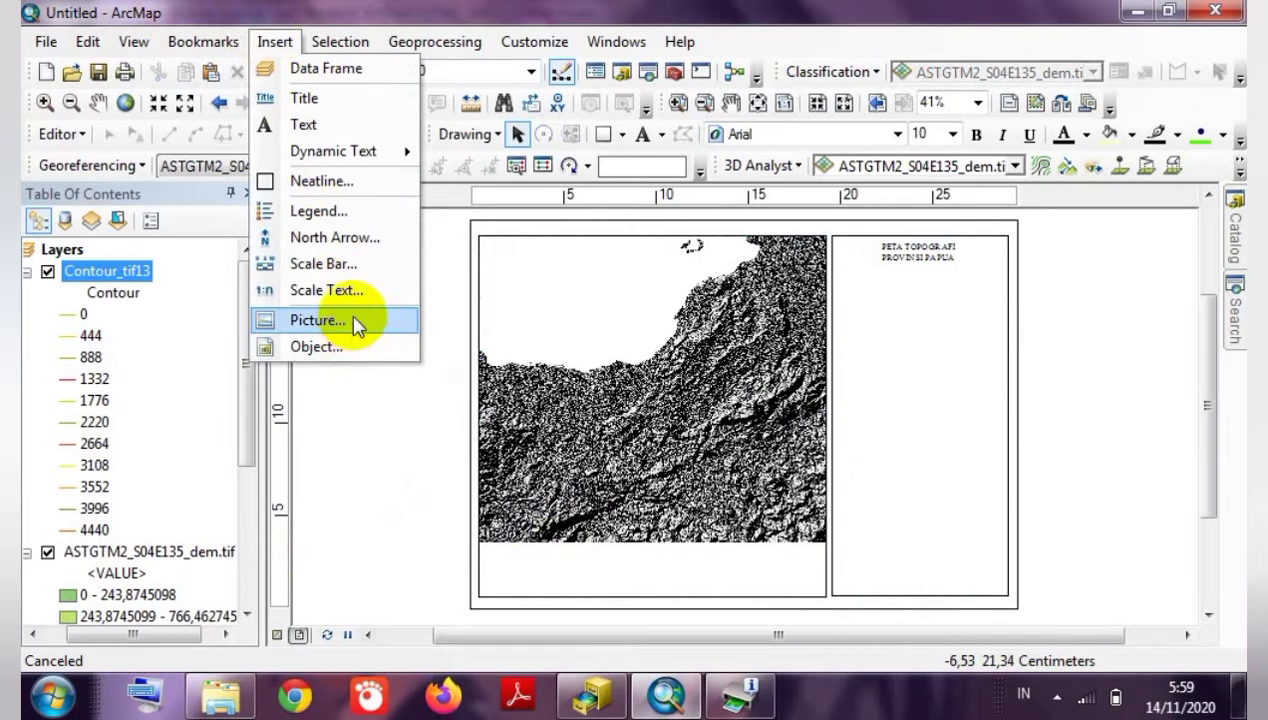
{"action": "left_click", "coordinate": [485, 455]}
{"action": "scroll", "coordinate": [578, 444], "scroll_direction": "down", "scroll_amount": 1}
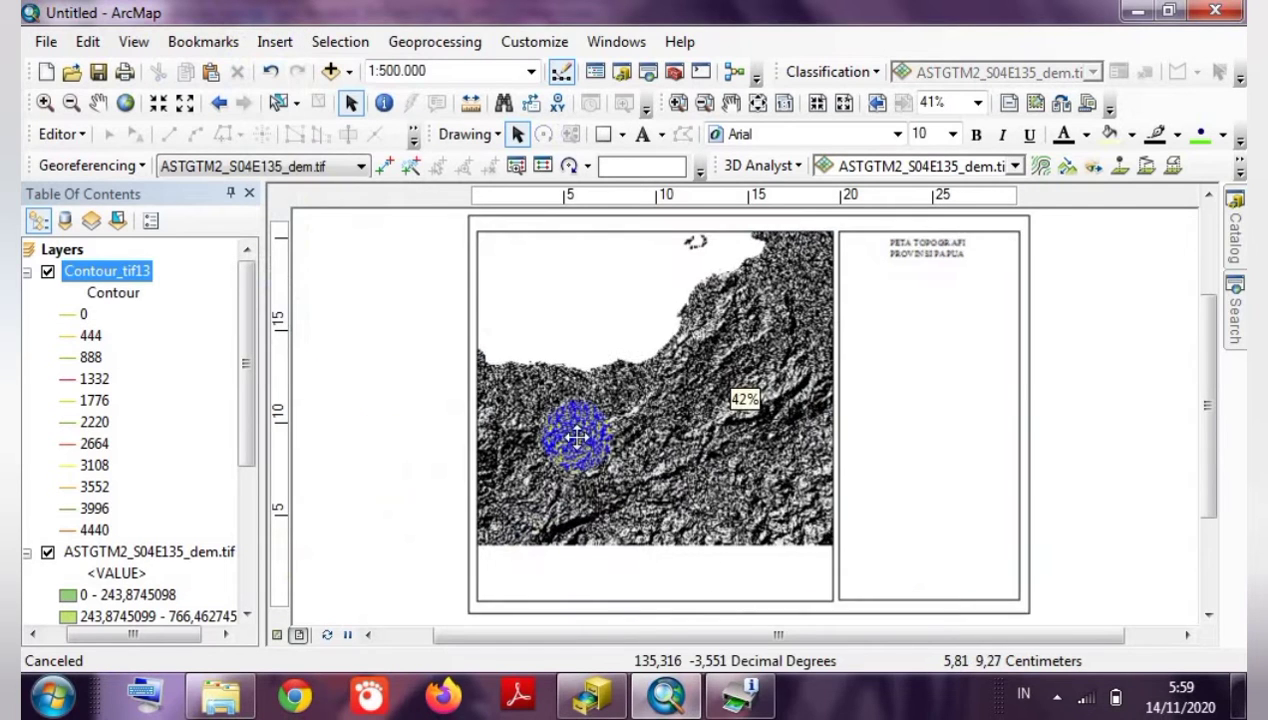
{"action": "scroll", "coordinate": [577, 437], "scroll_direction": "up", "scroll_amount": 1}
{"action": "left_click", "coordinate": [577, 442]}
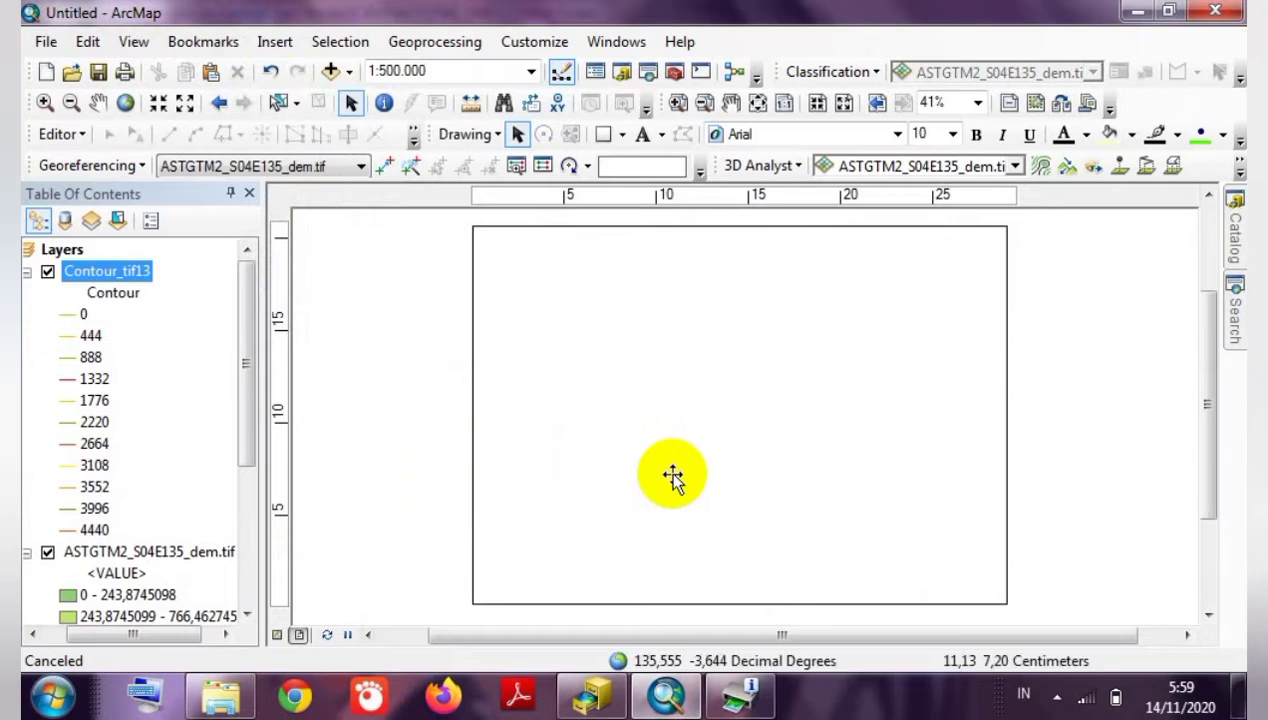
{"action": "left_click", "coordinate": [1069, 470]}
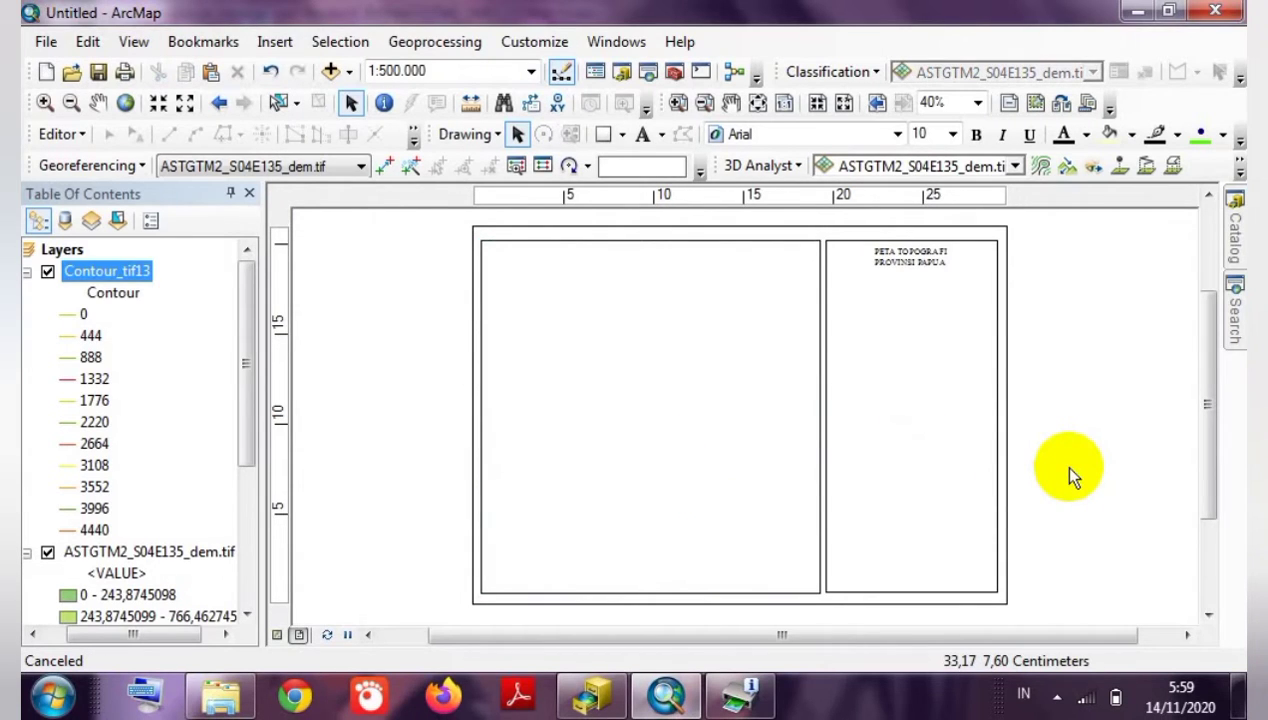
{"action": "left_click", "coordinate": [603, 462]}
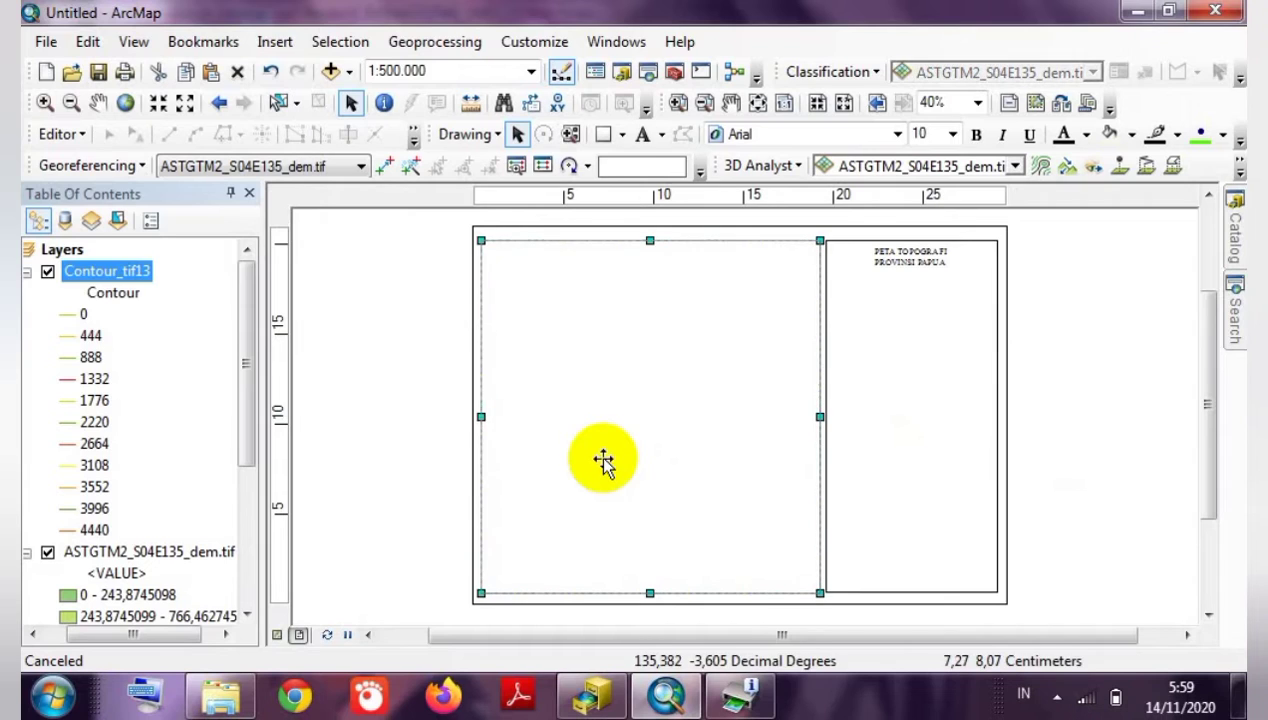
{"action": "left_click", "coordinate": [405, 427]}
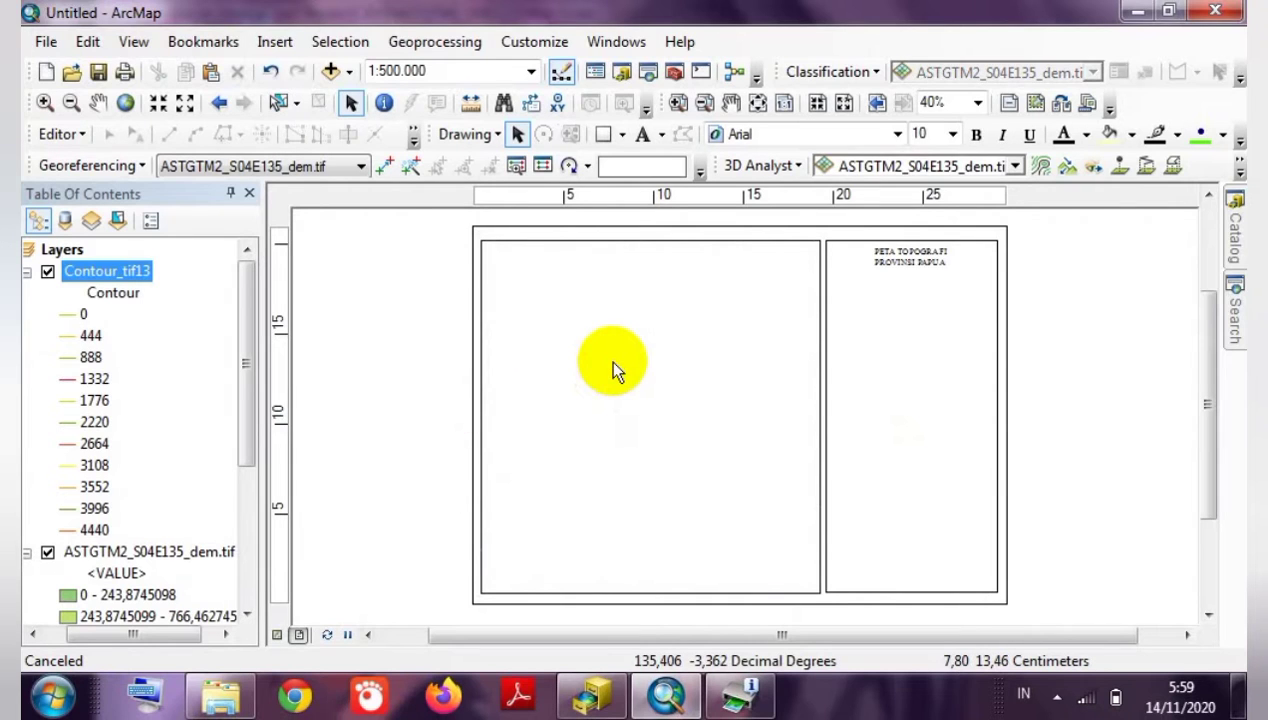
{"action": "left_click", "coordinate": [613, 362]}
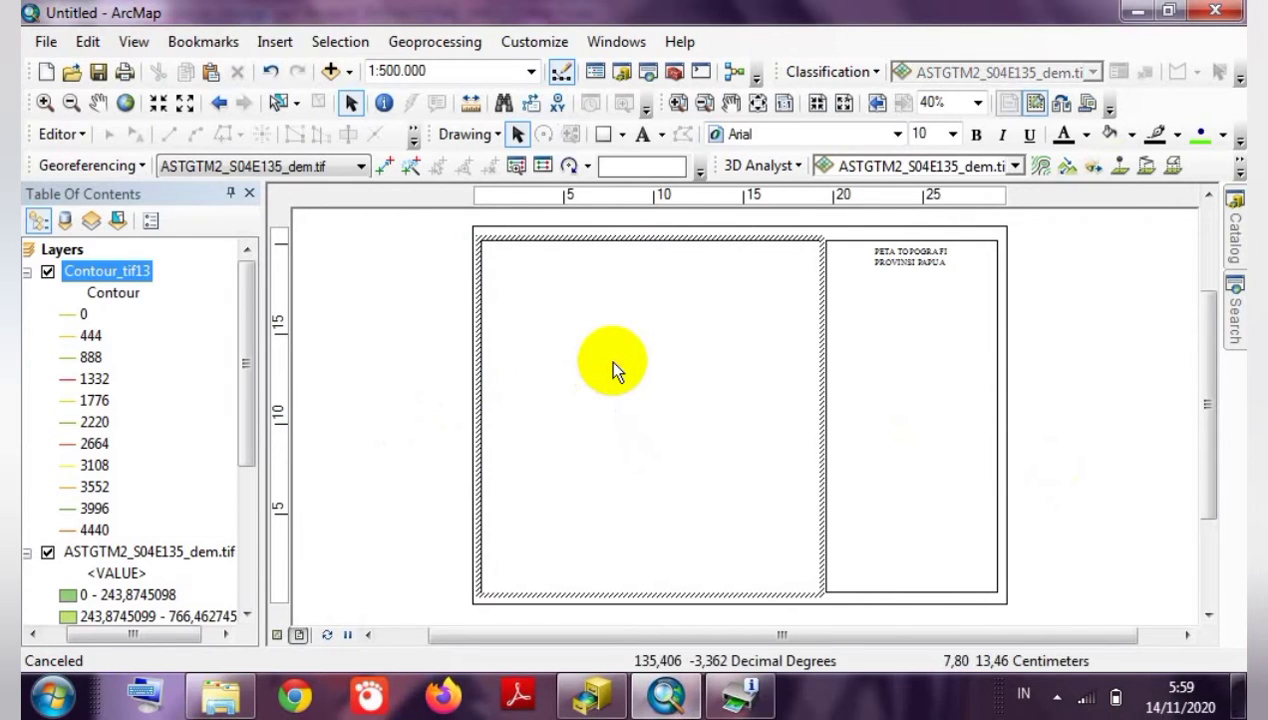
{"action": "left_click", "coordinate": [382, 371]}
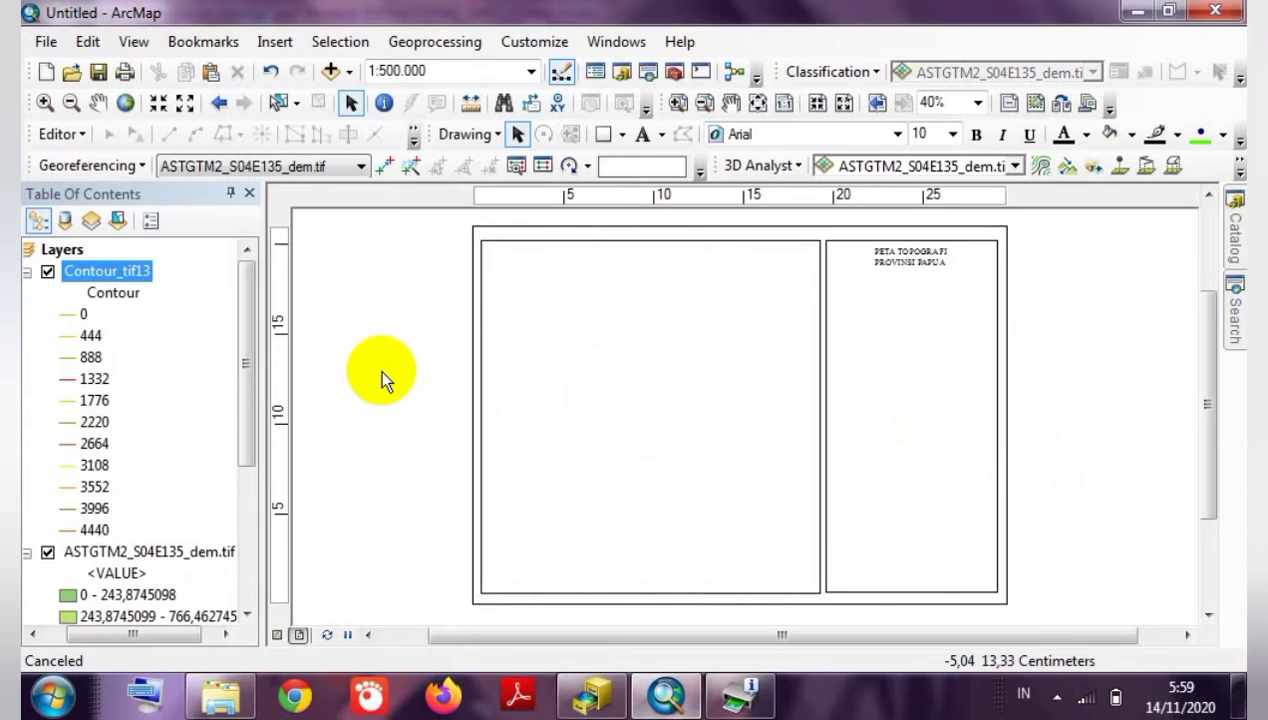
{"action": "left_click", "coordinate": [275, 41]}
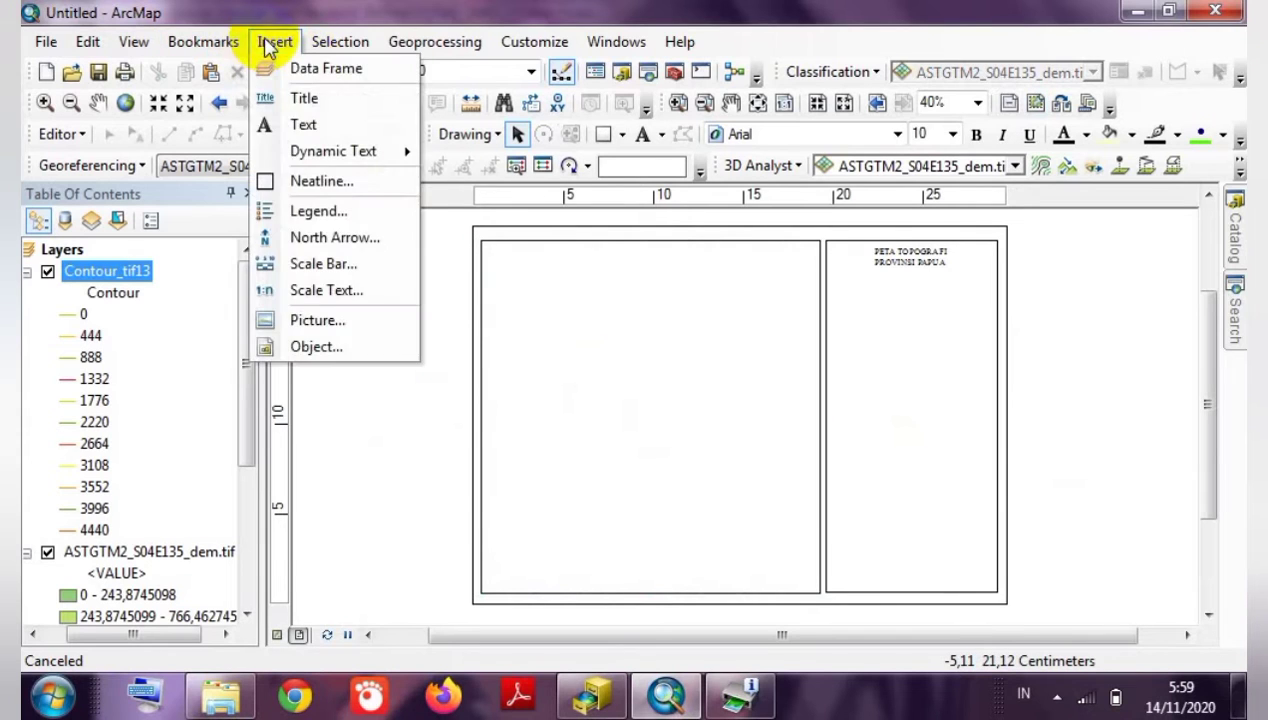
Insert the picture logo undip.jpg and resize it smaller below the title.
{"action": "left_click", "coordinate": [318, 321]}
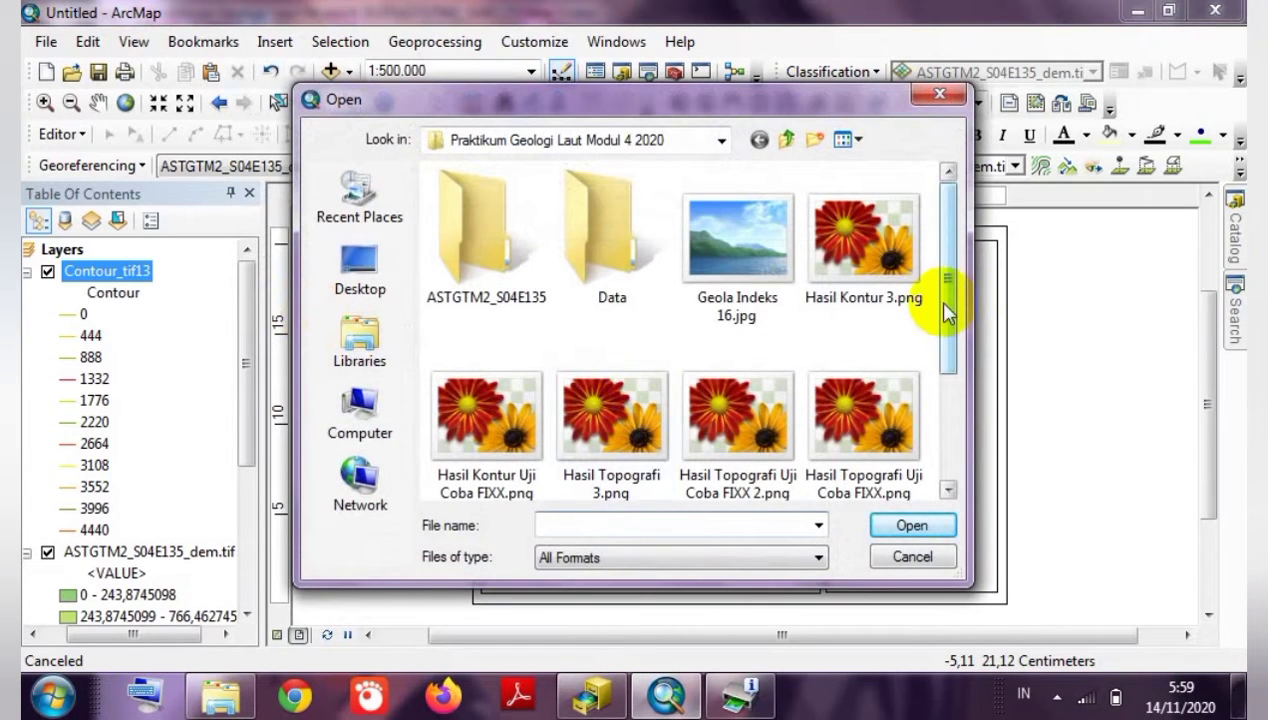
{"action": "left_click_drag", "start_coordinate": [954, 294], "coordinate": [954, 413]}
{"action": "left_click", "coordinate": [488, 420]}
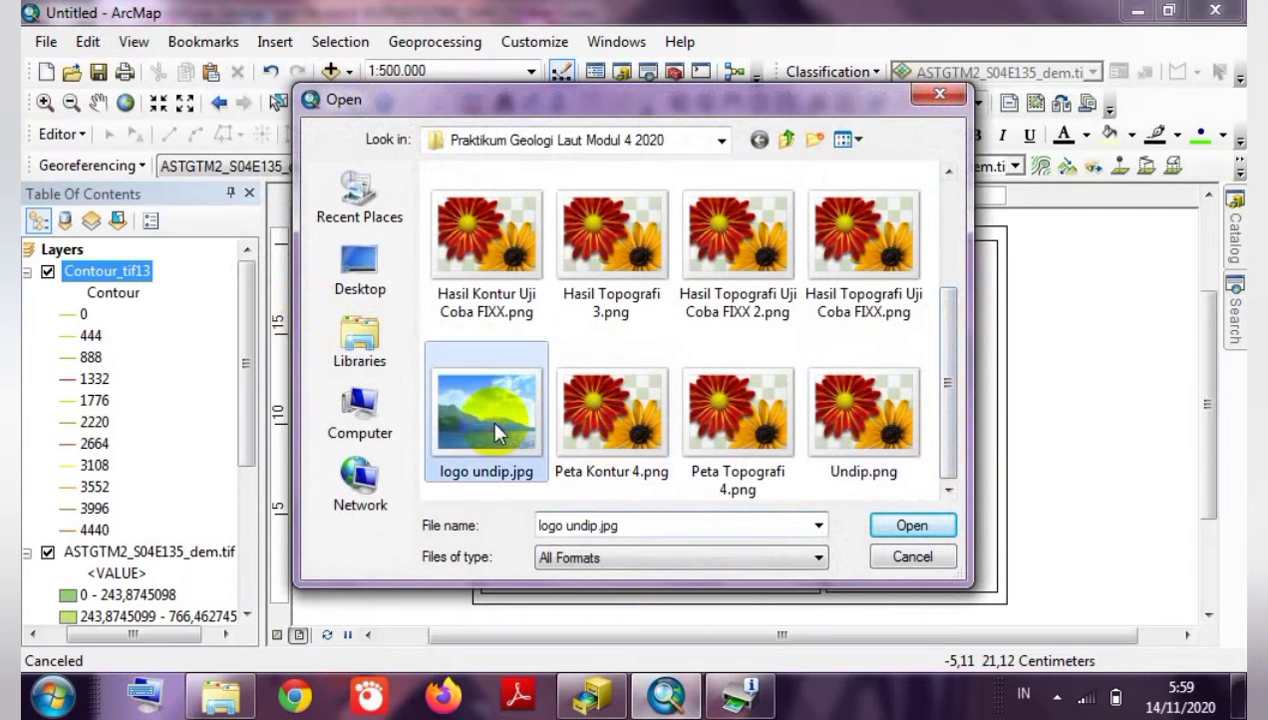
{"action": "left_click", "coordinate": [888, 527]}
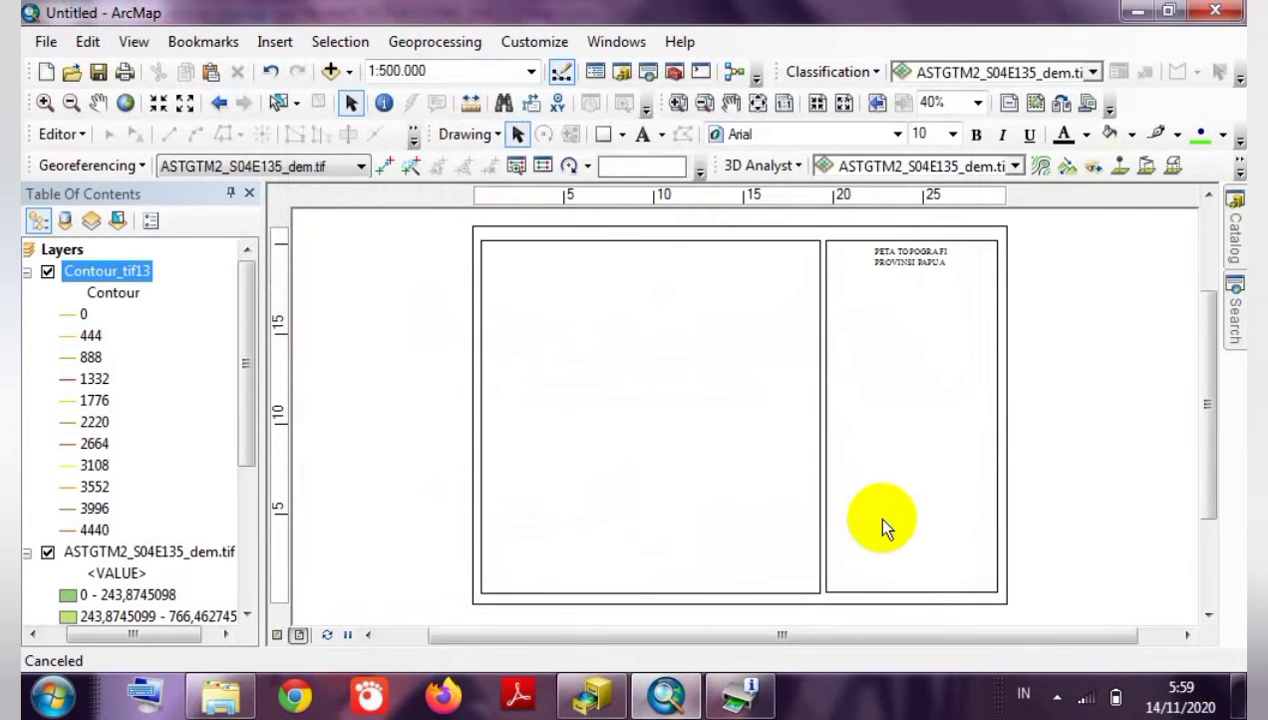
{"action": "mouse_move", "coordinate": [818, 513]}
{"action": "left_mouse_down"}
{"action": "mouse_move", "coordinate": [800, 512]}
{"action": "mouse_move", "coordinate": [712, 383]}
{"action": "mouse_move", "coordinate": [895, 310]}
{"action": "mouse_move", "coordinate": [922, 327]}
{"action": "mouse_move", "coordinate": [908, 304]}
{"action": "left_mouse_up"}
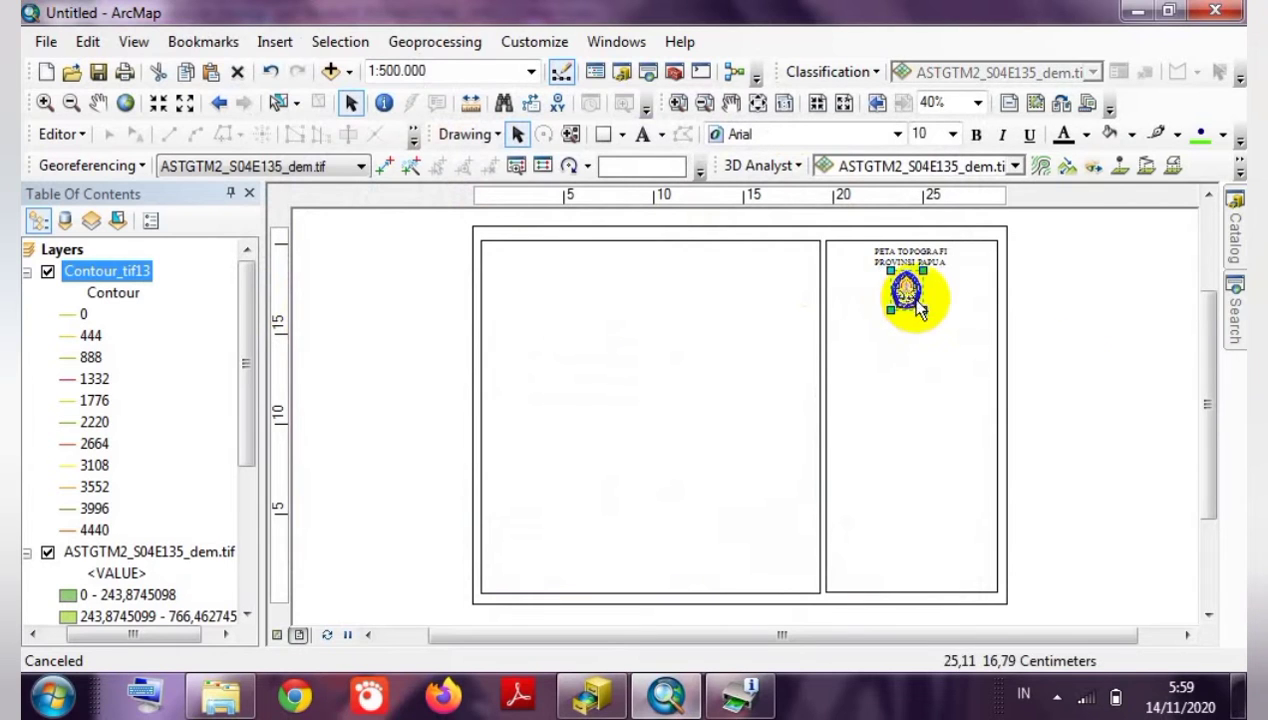
Select the map data frame, view its context options, then clear the selection.
{"action": "left_click", "coordinate": [1094, 366]}
{"action": "left_click", "coordinate": [697, 355]}
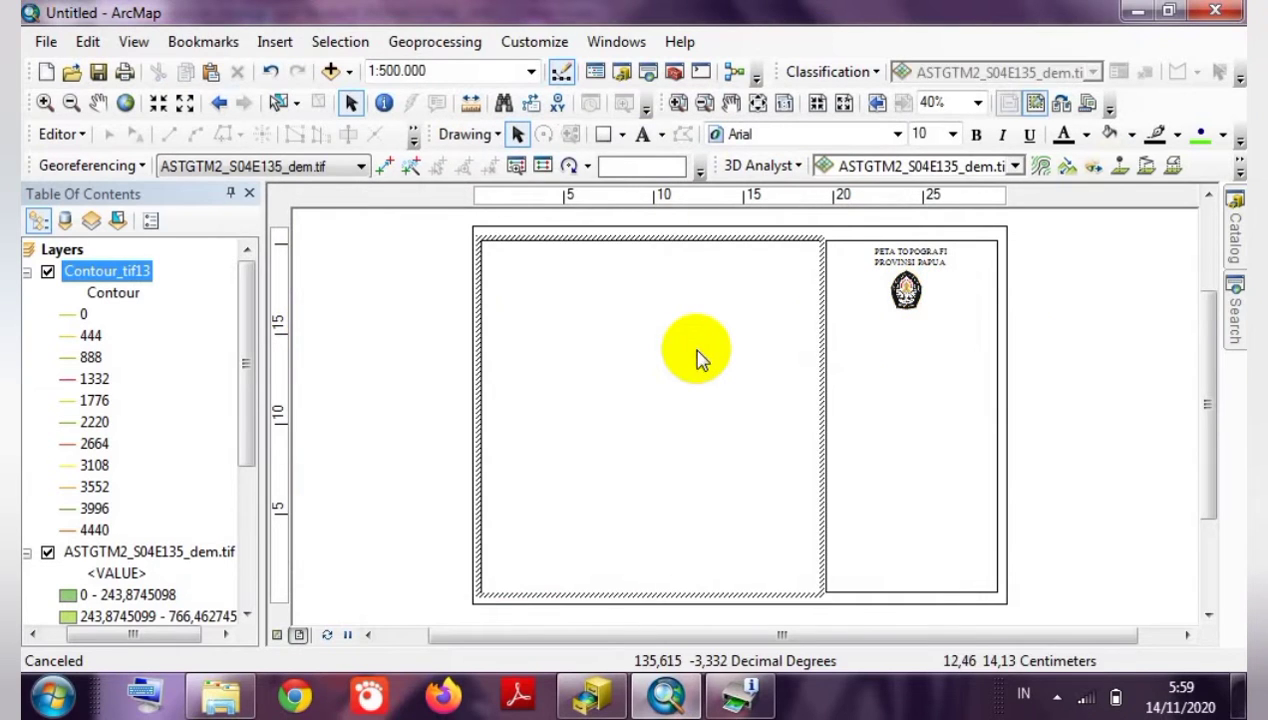
{"action": "right_click", "coordinate": [697, 357]}
{"action": "left_click", "coordinate": [637, 405]}
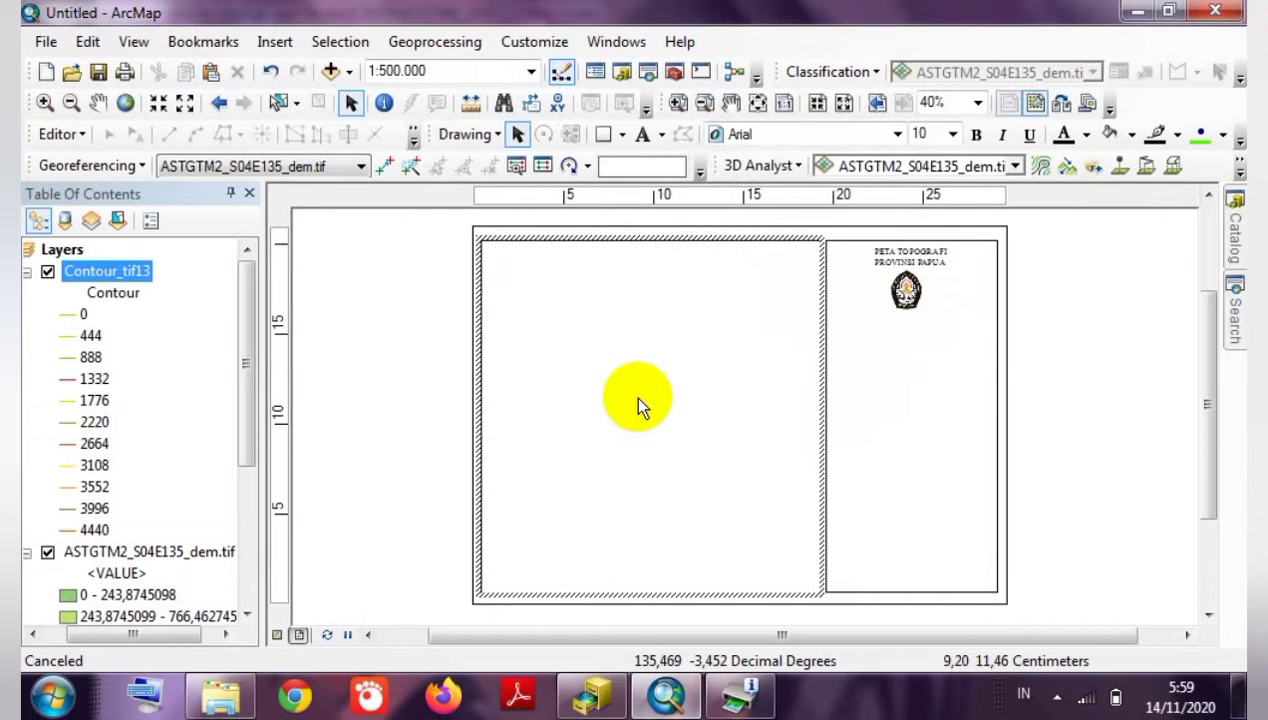
{"action": "left_click", "coordinate": [1061, 441]}
{"action": "scroll", "coordinate": [1060, 441], "scroll_direction": "up", "scroll_amount": 1}
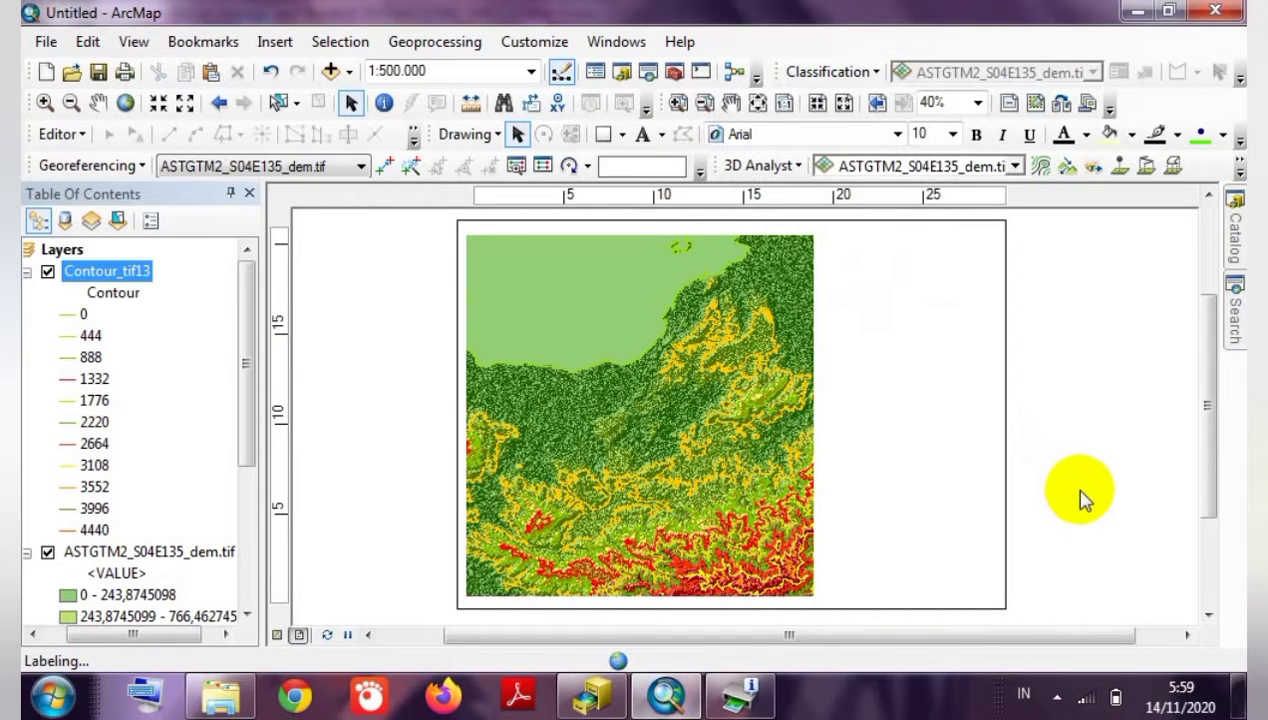
Shrink the logo further and centre it just beneath the PETA TOPOGRAFI title.
{"action": "left_click", "coordinate": [911, 453]}
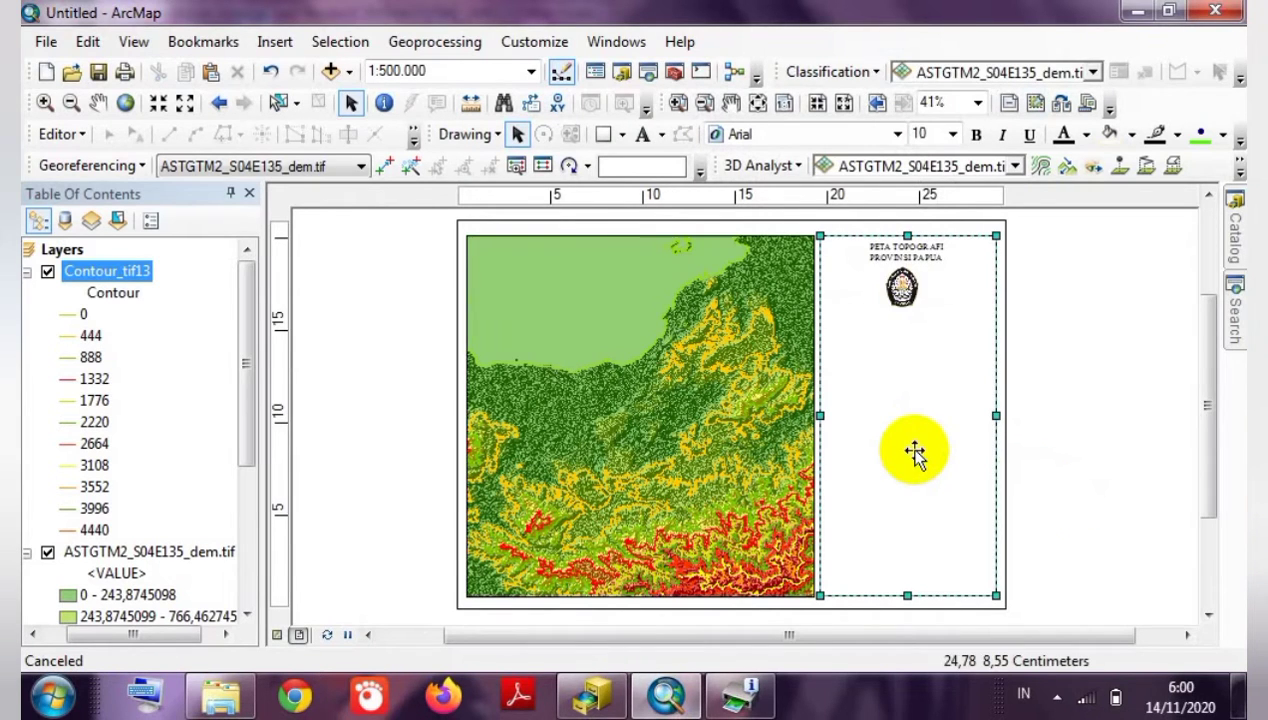
{"action": "left_click", "coordinate": [901, 287]}
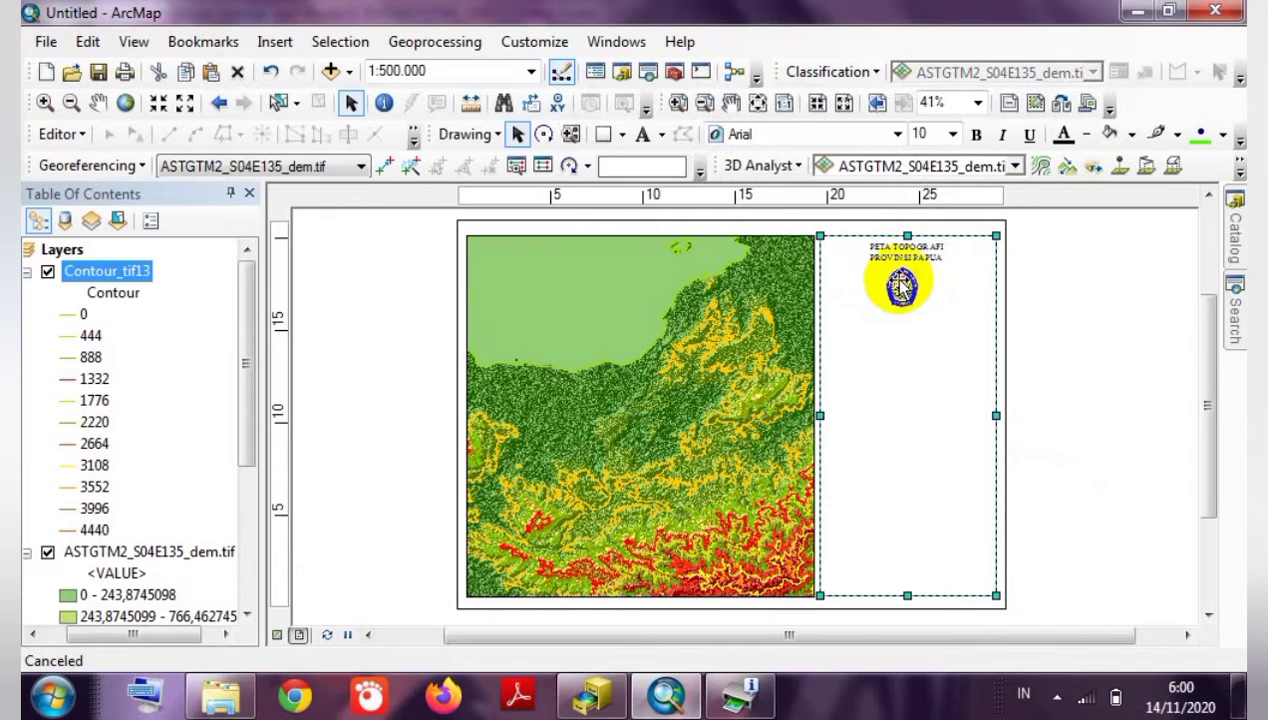
{"action": "left_click_drag", "start_coordinate": [920, 308], "coordinate": [916, 302]}
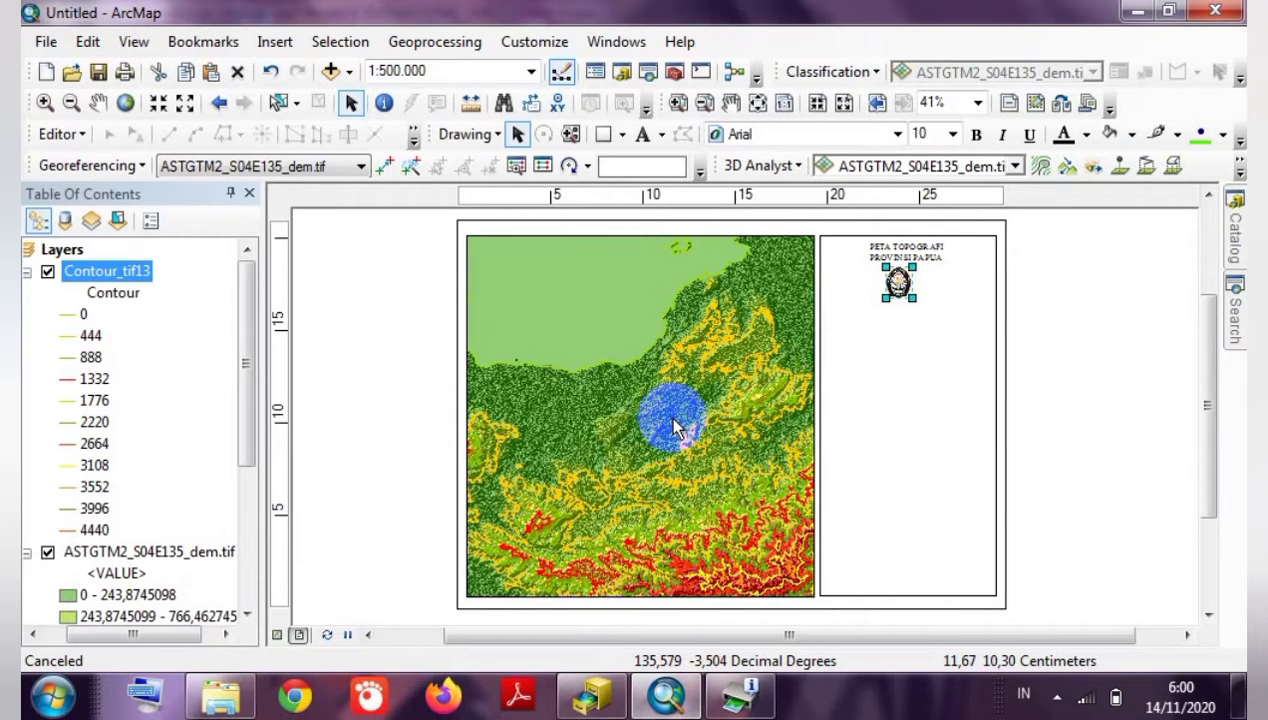
{"action": "left_click", "coordinate": [342, 470]}
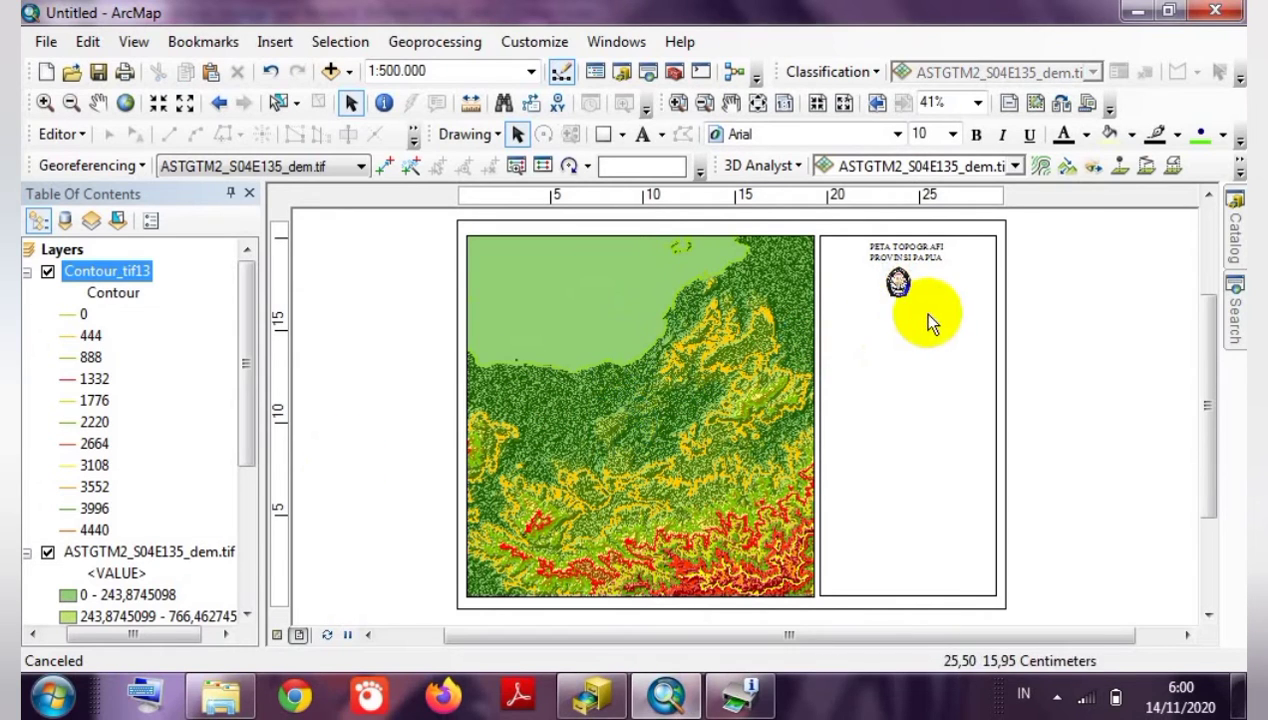
{"action": "left_click", "coordinate": [899, 287]}
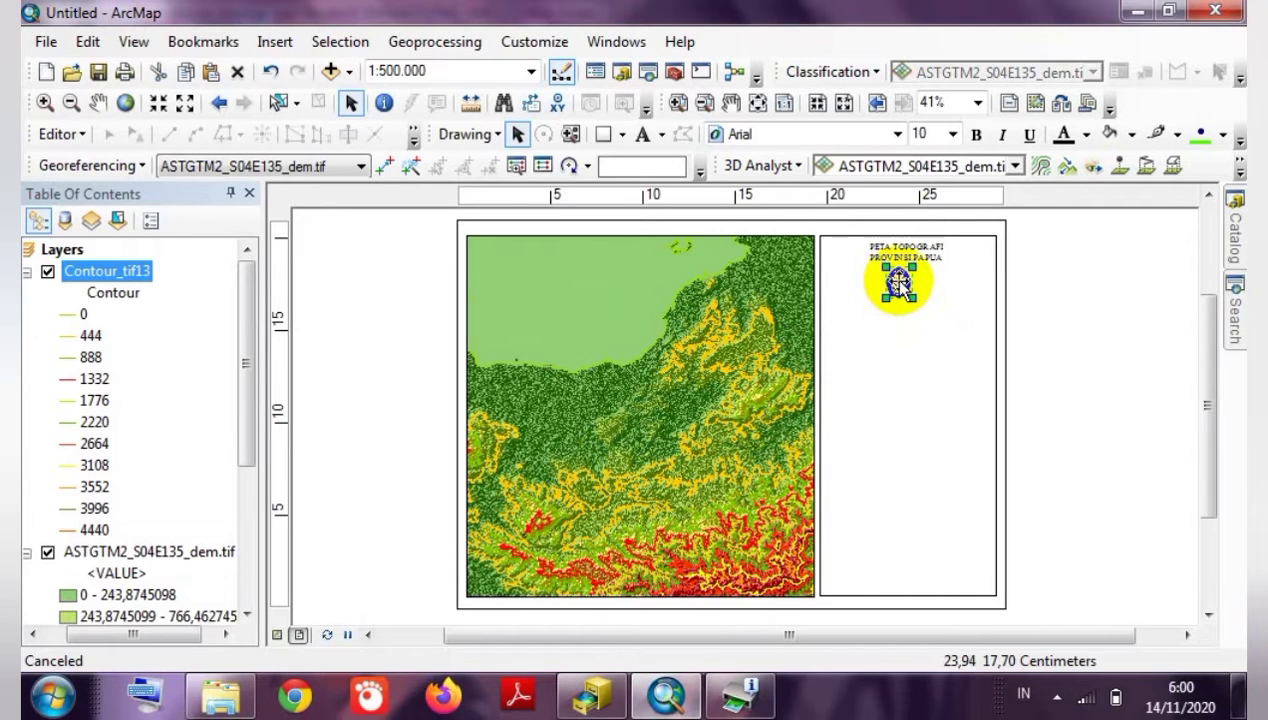
{"action": "left_click_drag", "start_coordinate": [899, 285], "coordinate": [906, 252]}
{"action": "left_click", "coordinate": [907, 258]}
{"action": "left_click", "coordinate": [1056, 297]}
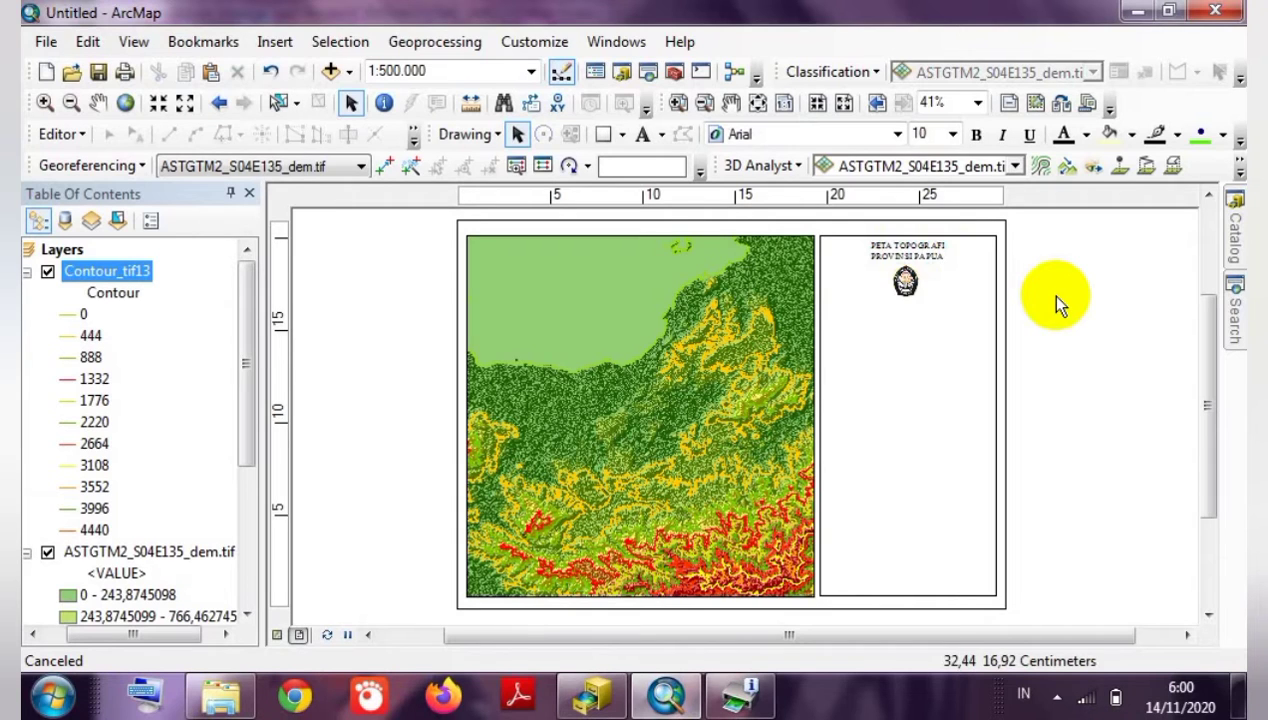
Choose the Alternating Scale Bar 2 style and set its font to Times New Roman.
{"action": "left_click", "coordinate": [275, 43]}
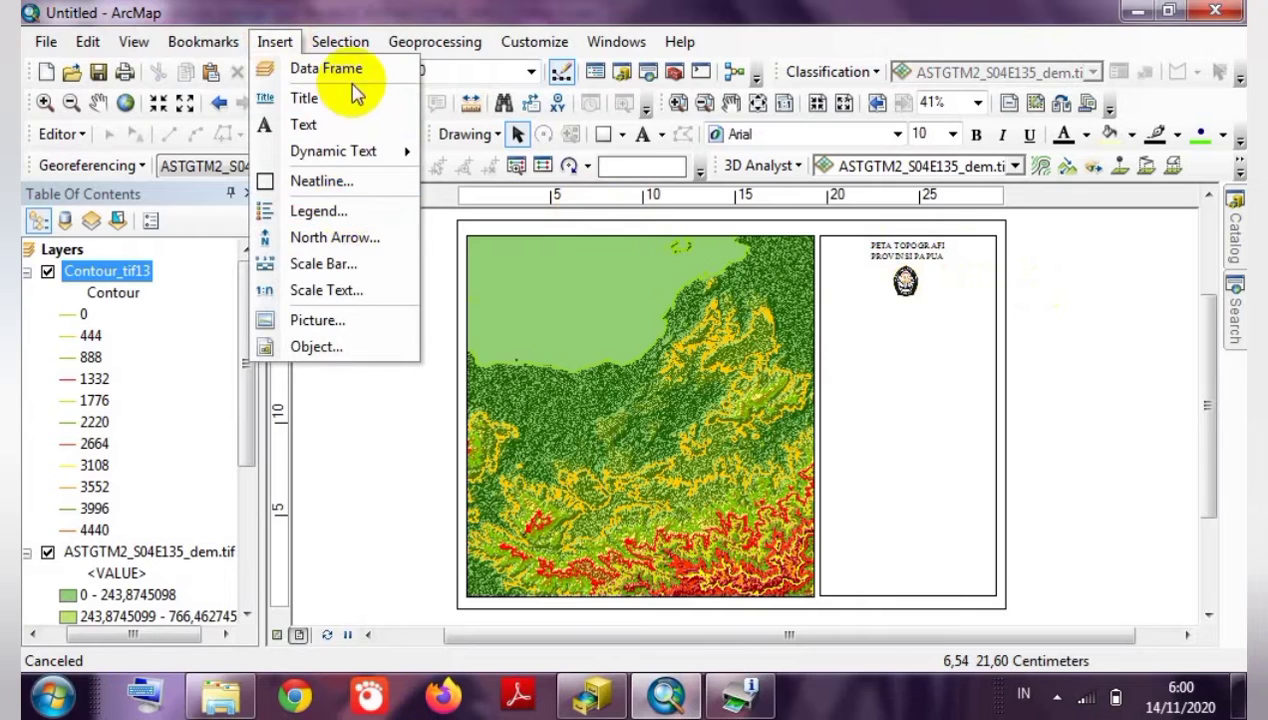
{"action": "left_click", "coordinate": [318, 265]}
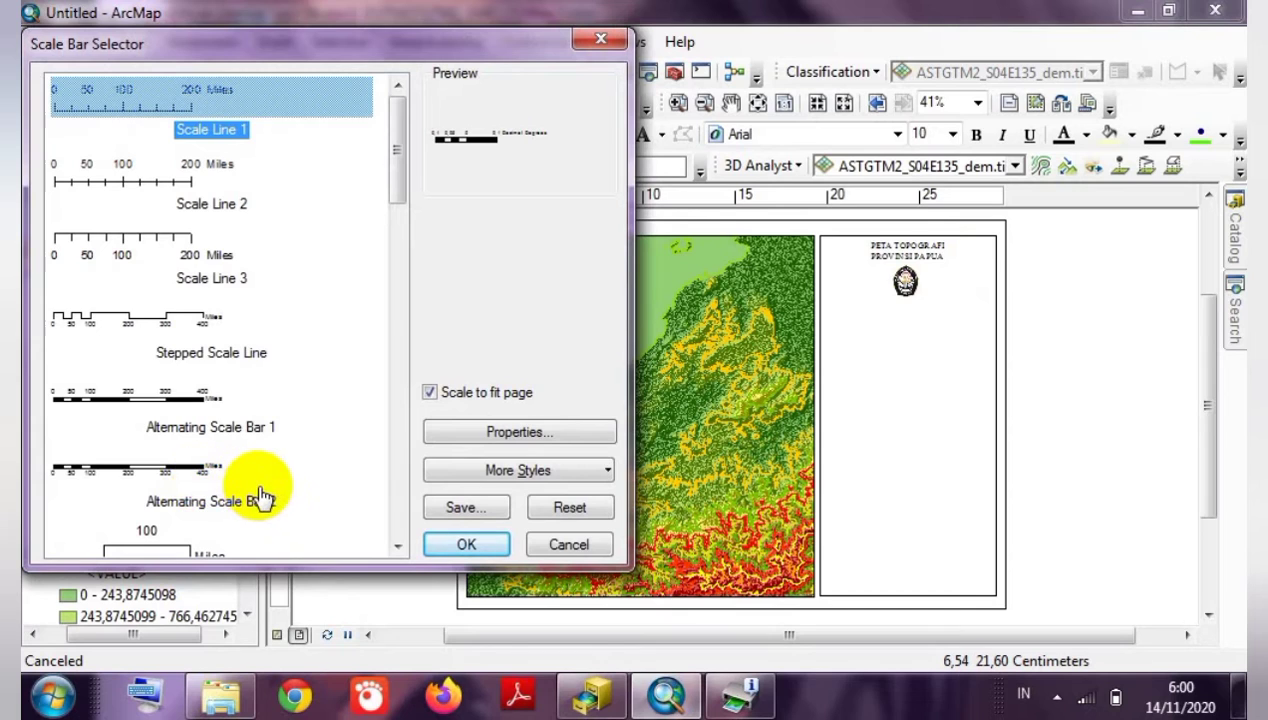
{"action": "left_click", "coordinate": [192, 490]}
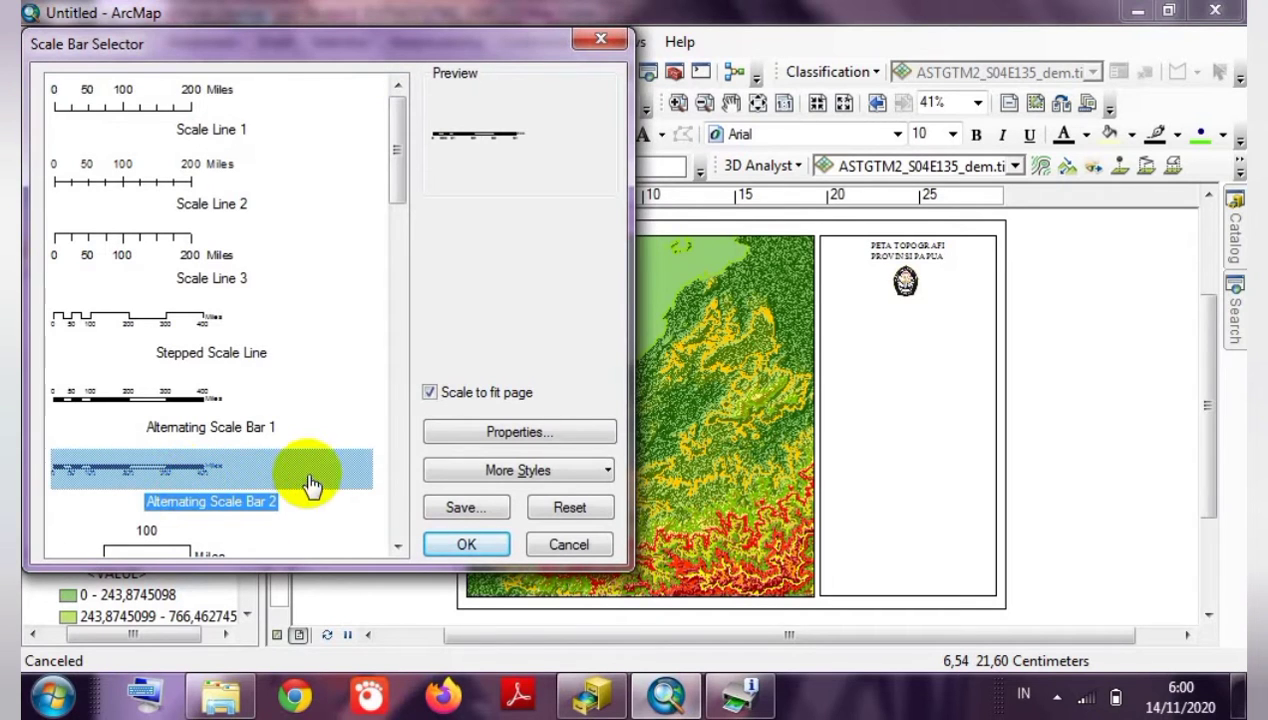
{"action": "left_click", "coordinate": [513, 432]}
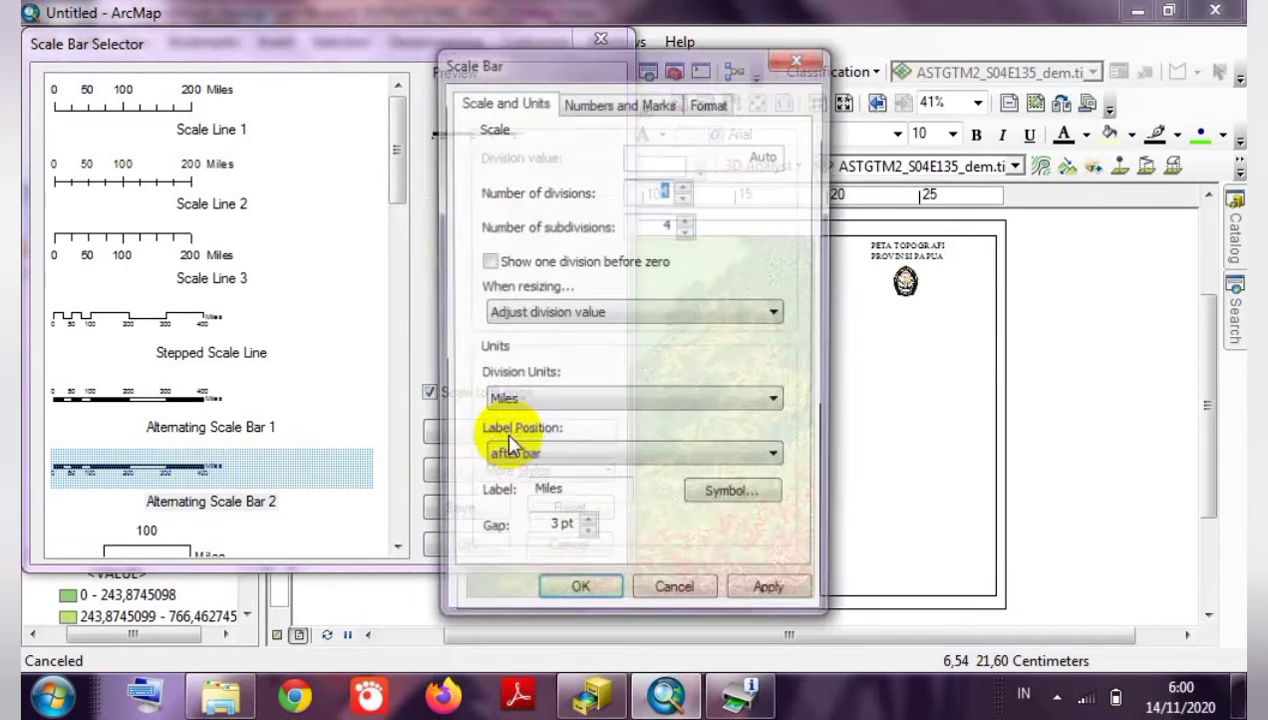
{"action": "left_click", "coordinate": [710, 102]}
{"action": "left_click", "coordinate": [607, 156]}
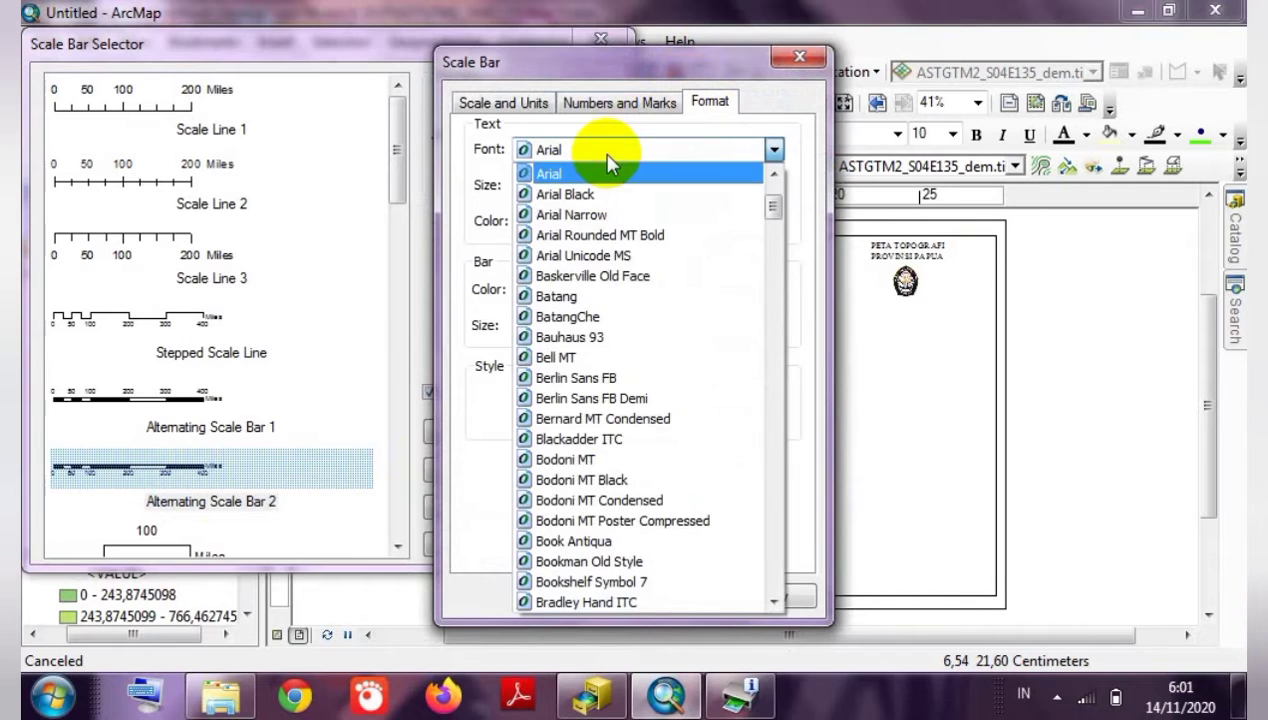
{"action": "key", "text": "t"}
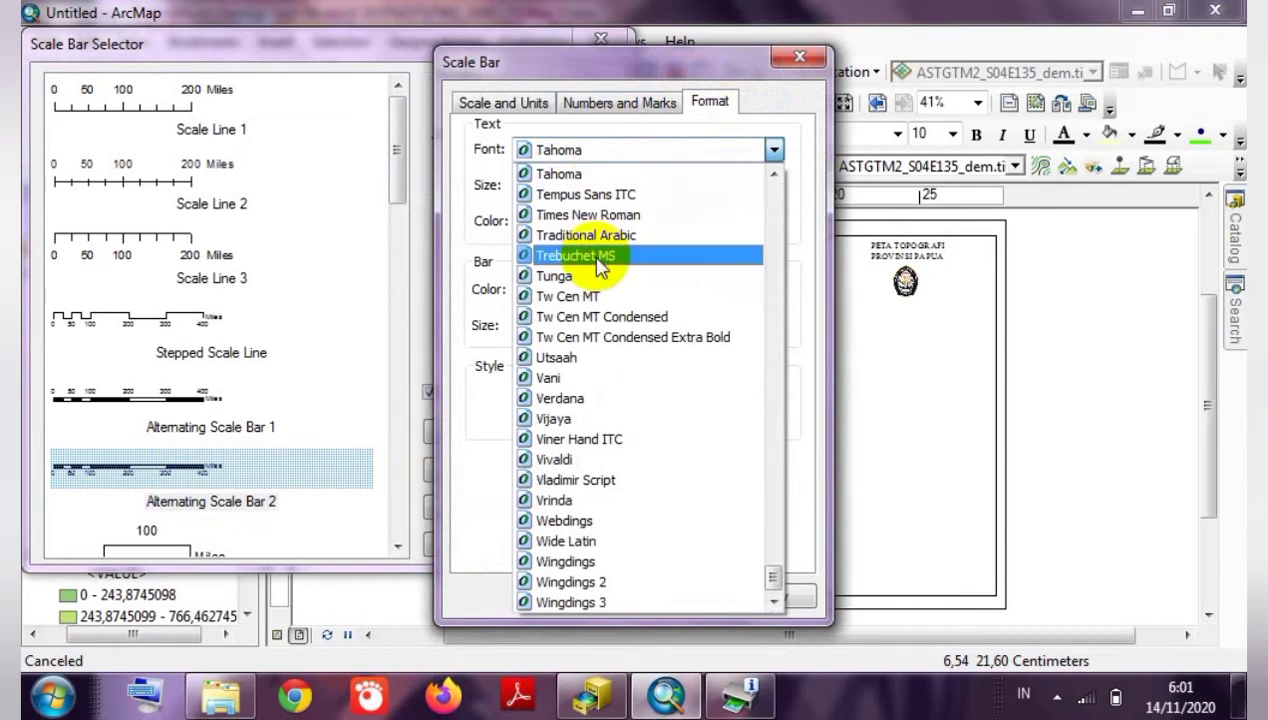
{"action": "left_click", "coordinate": [582, 212]}
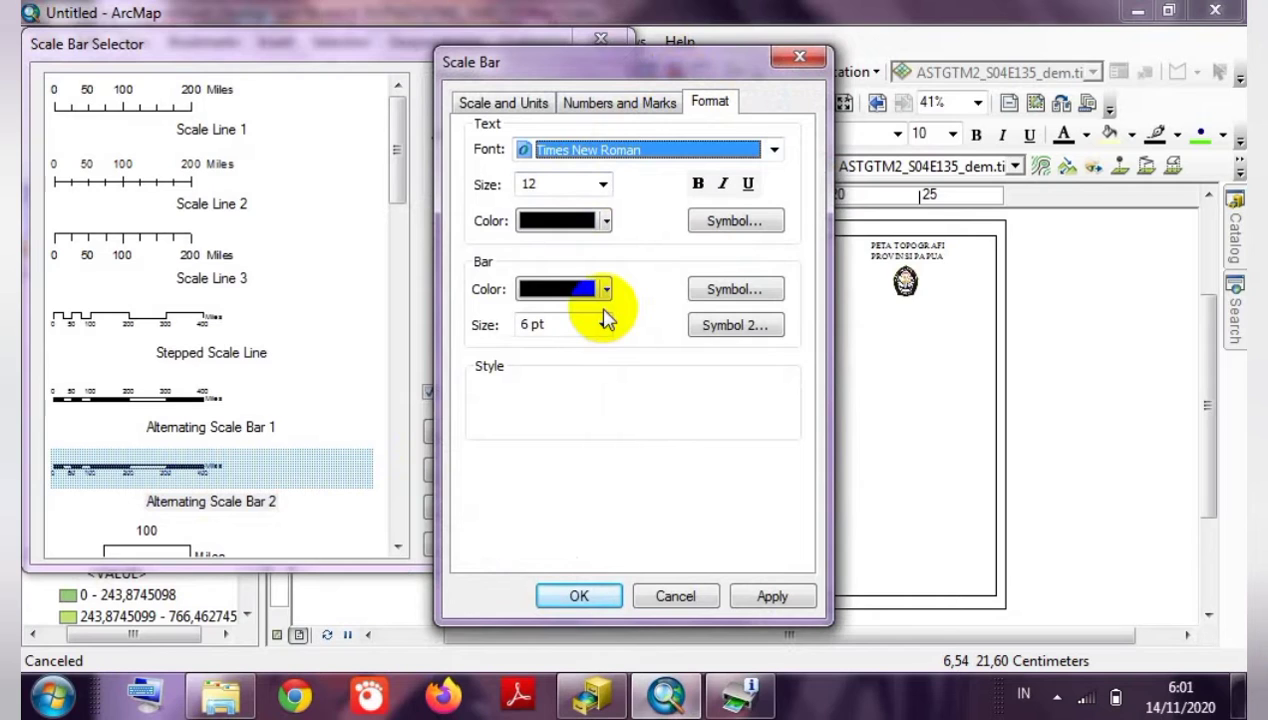
Set the scale bar's division units to Kilometers and labels below centre, then insert it.
{"action": "left_click", "coordinate": [490, 103]}
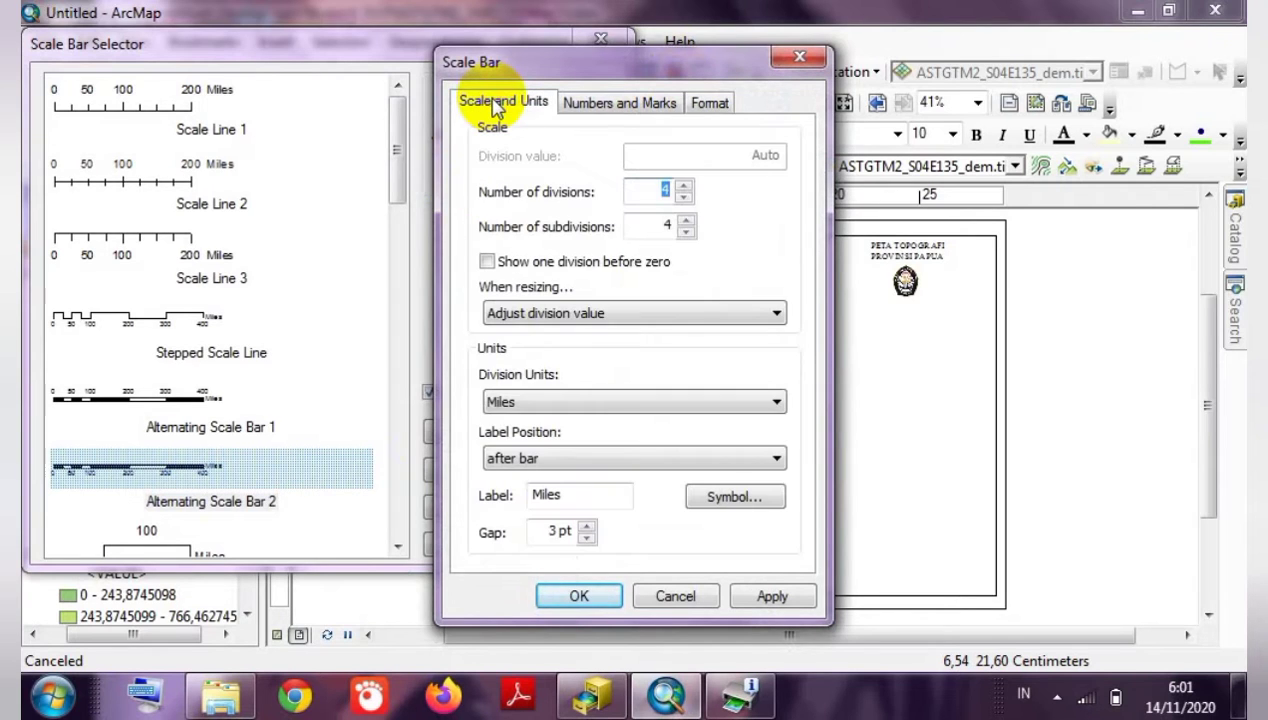
{"action": "left_click", "coordinate": [634, 400]}
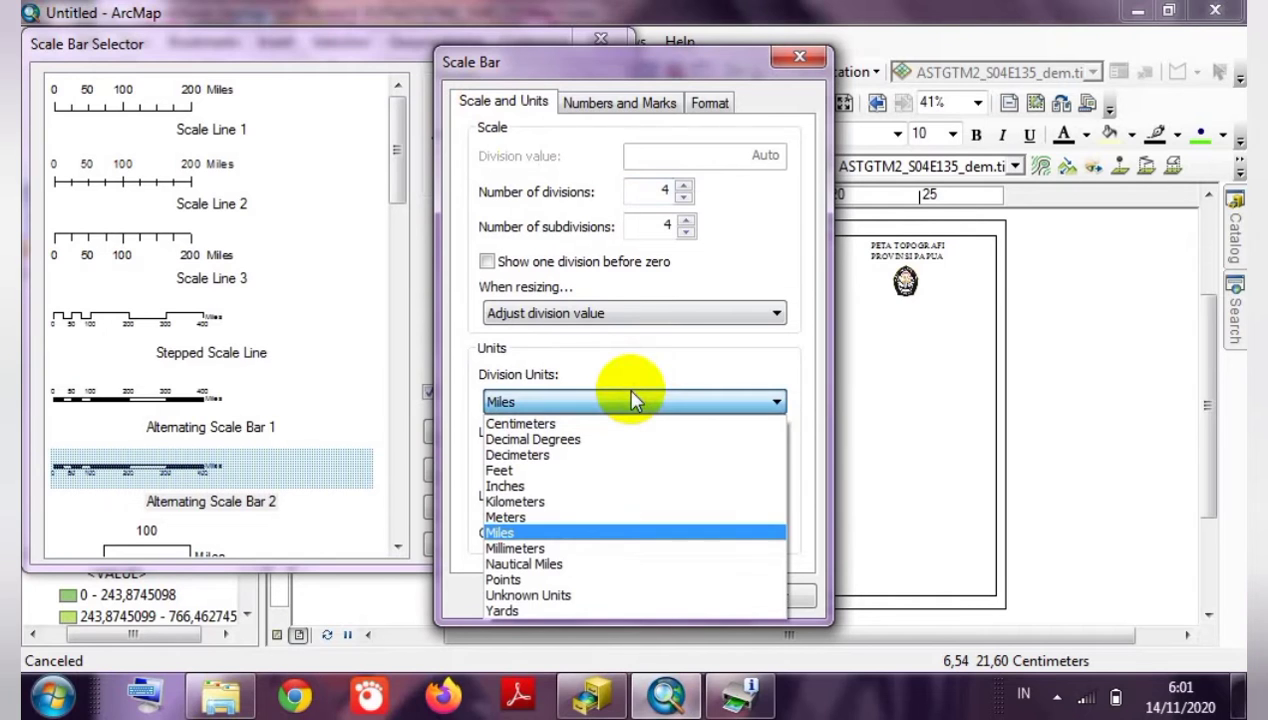
{"action": "left_click", "coordinate": [540, 501]}
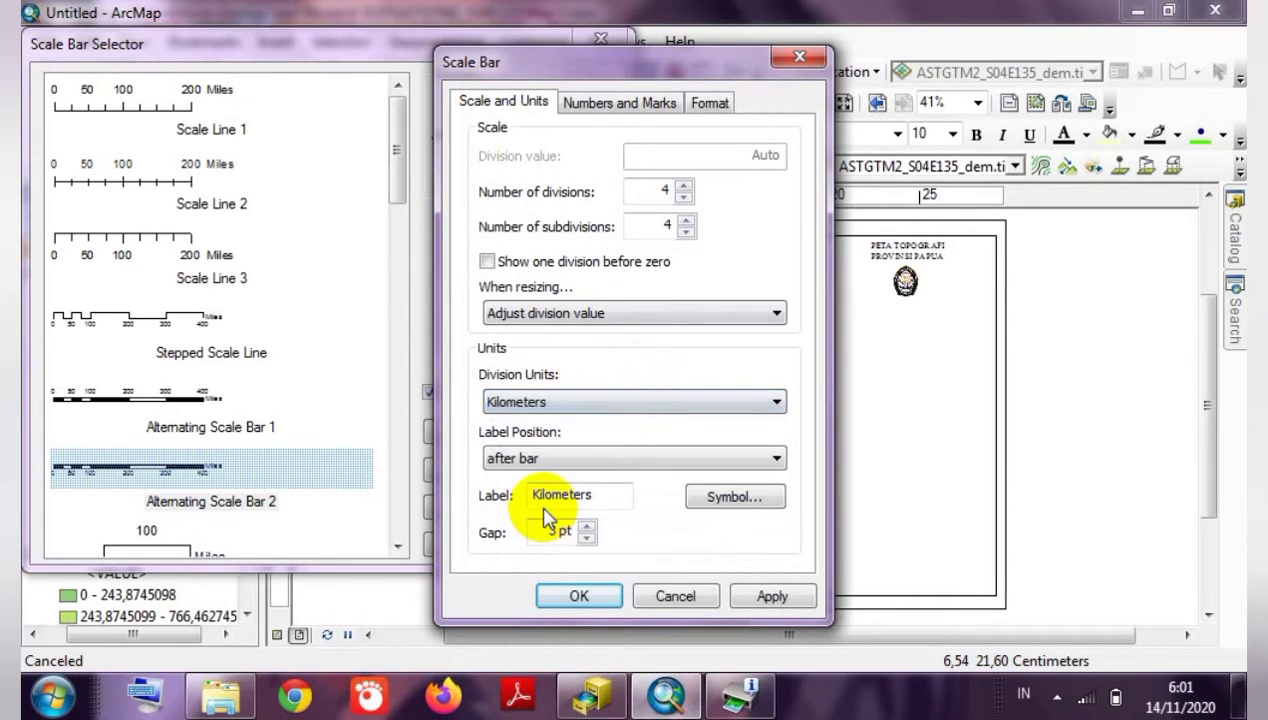
{"action": "left_click", "coordinate": [610, 456]}
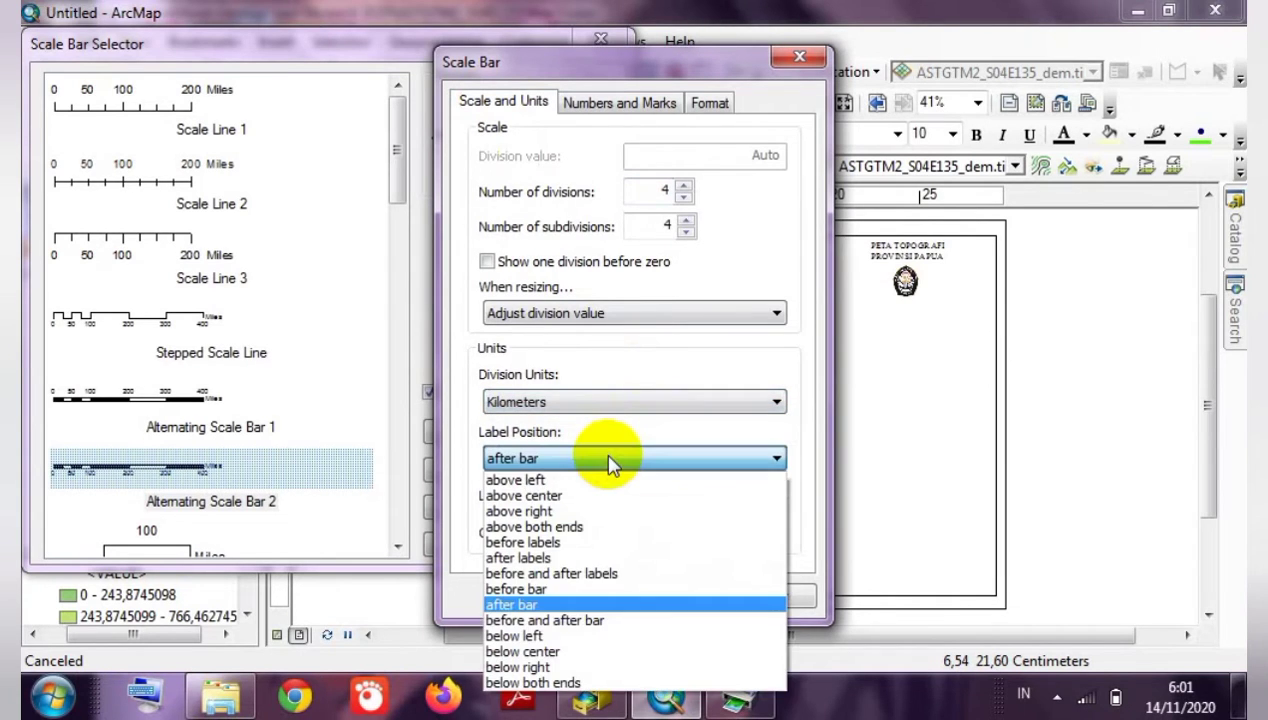
{"action": "left_click", "coordinate": [549, 652]}
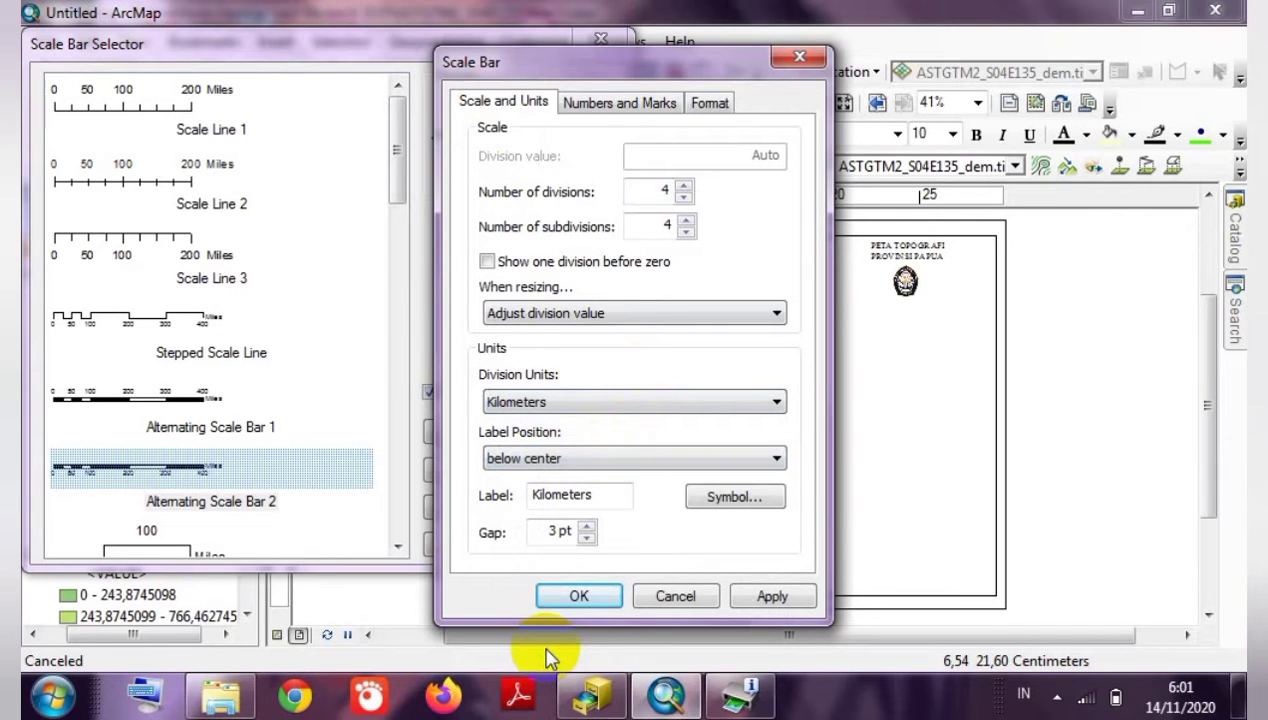
{"action": "left_click", "coordinate": [760, 597]}
{"action": "left_click", "coordinate": [579, 596]}
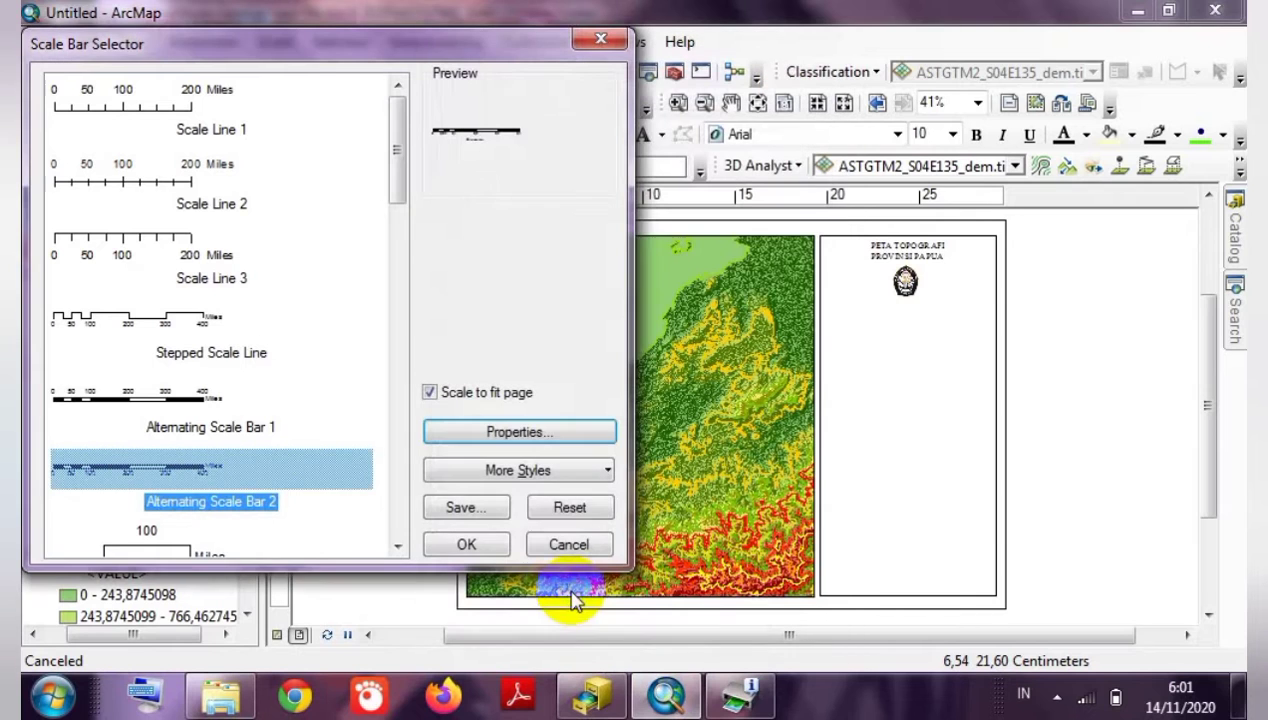
{"action": "left_click", "coordinate": [462, 544]}
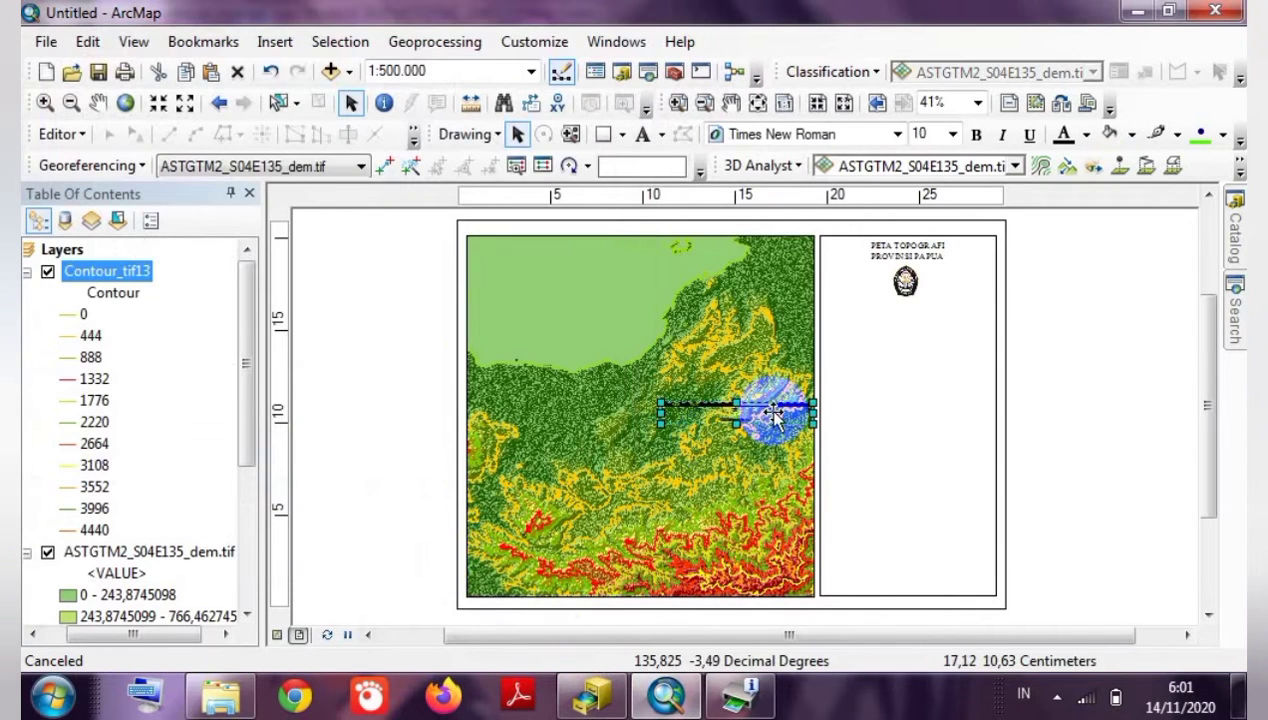
Shrink the kilometre scale bar and fit it into the side panel below the logo.
{"action": "left_click_drag", "start_coordinate": [813, 424], "coordinate": [928, 311]}
{"action": "double_click", "coordinate": [936, 315]}
{"action": "left_click", "coordinate": [1088, 312]}
{"action": "left_click", "coordinate": [929, 312]}
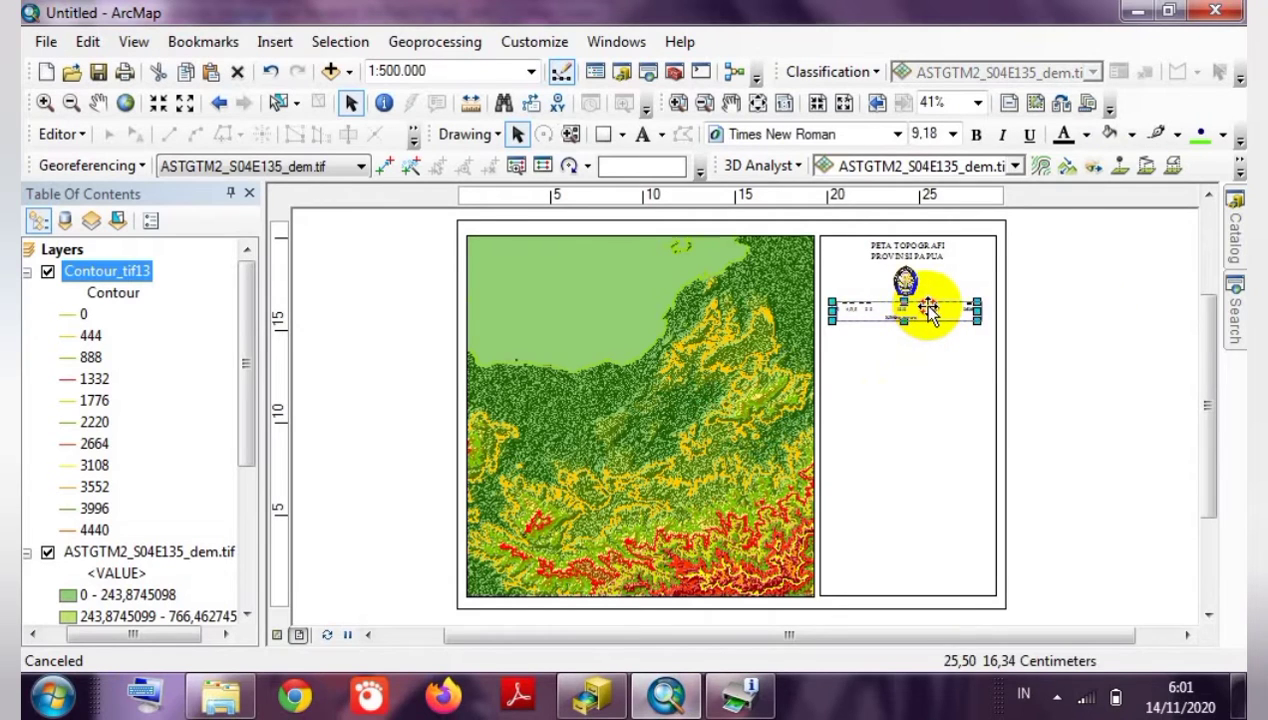
{"action": "left_click", "coordinate": [1020, 318]}
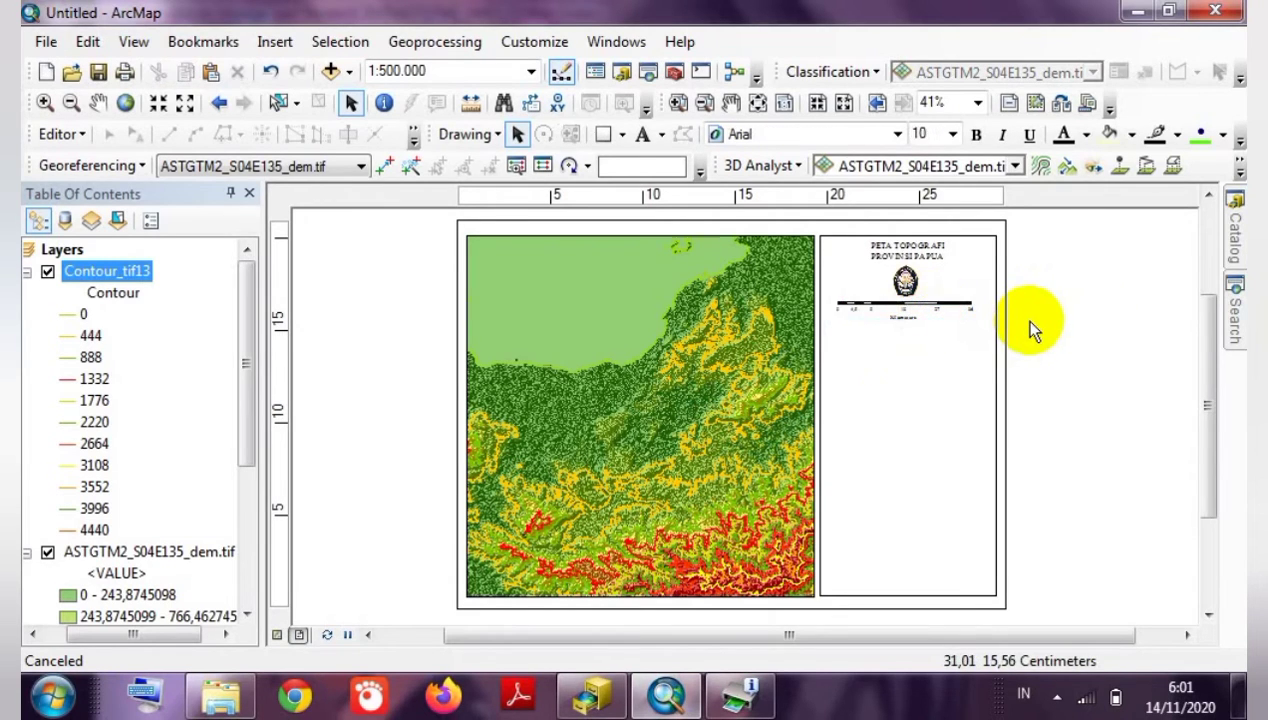
{"action": "left_click", "coordinate": [927, 303]}
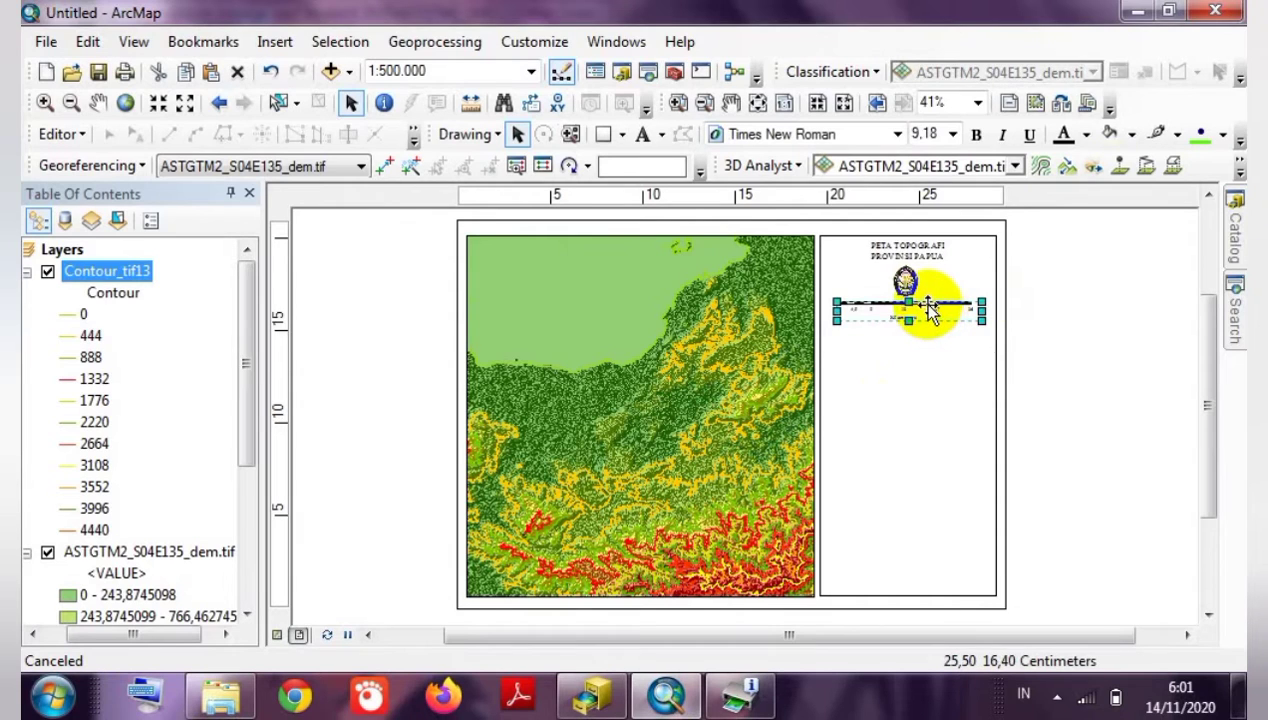
{"action": "left_click_drag", "start_coordinate": [928, 304], "coordinate": [929, 305]}
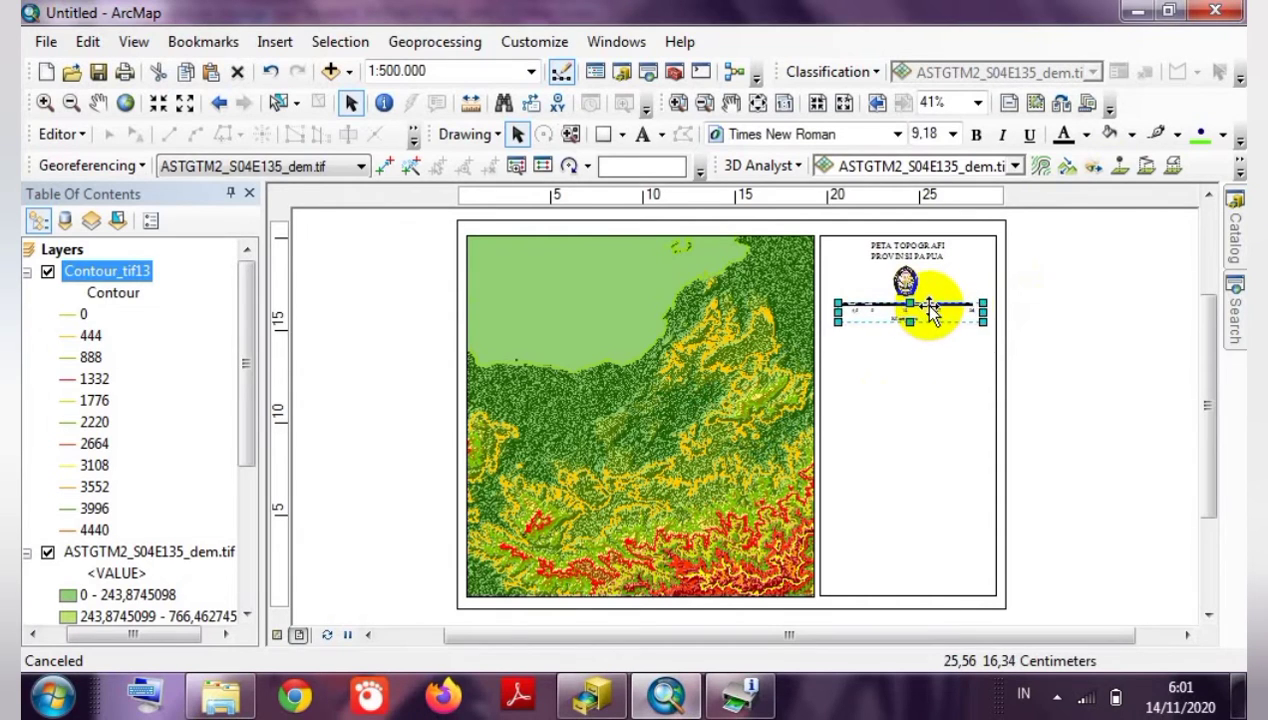
{"action": "left_click", "coordinate": [1047, 315]}
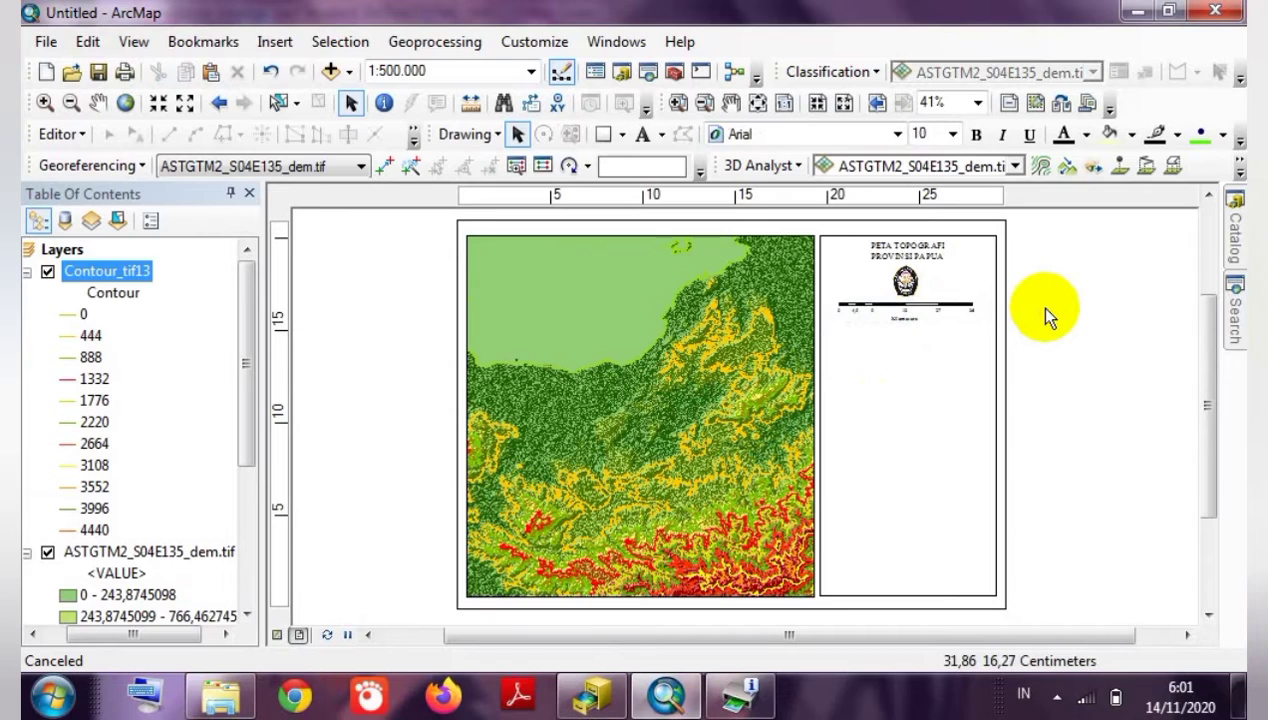
{"action": "left_click", "coordinate": [933, 311]}
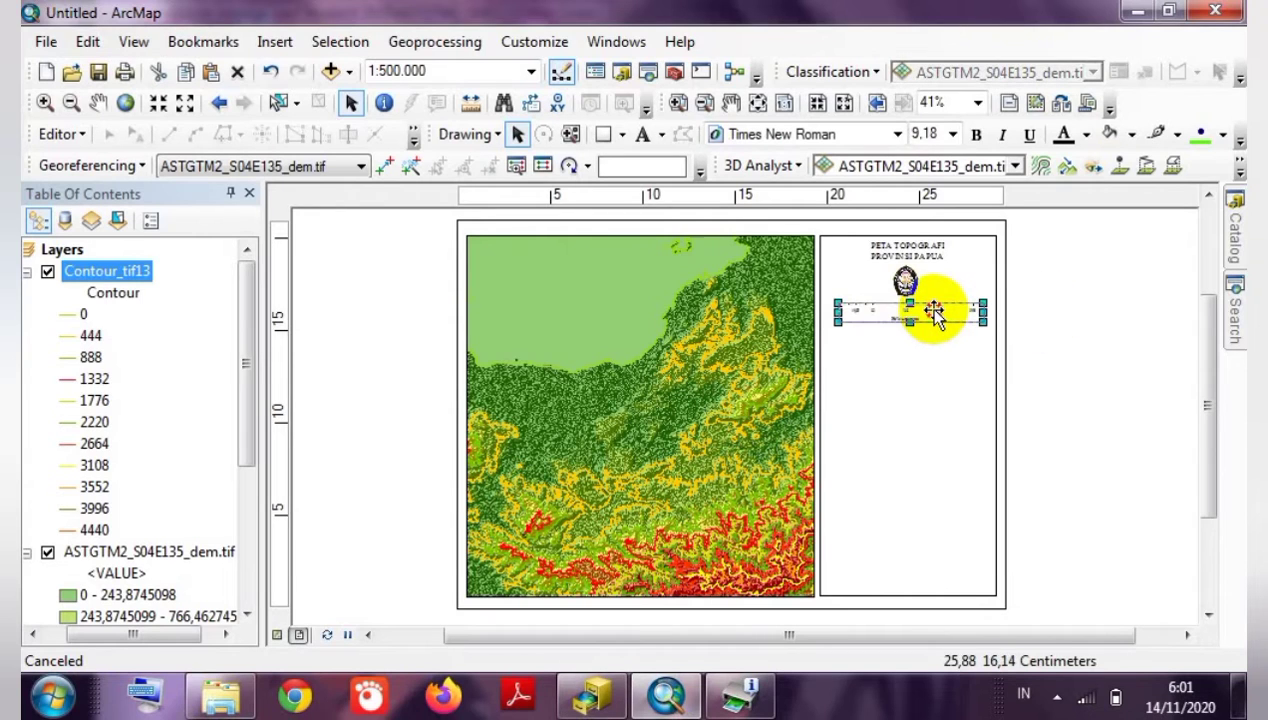
{"action": "left_click", "coordinate": [1057, 312]}
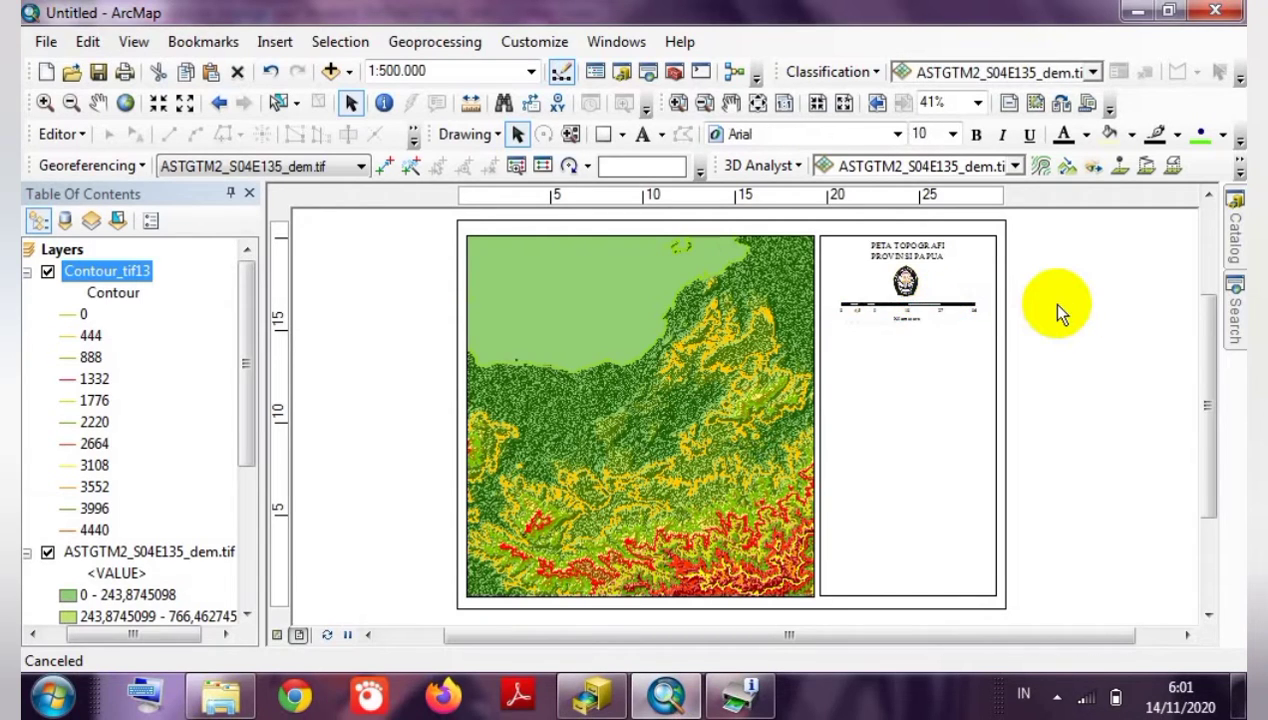
Nudge the university logo slightly so it sits neatly above the scale bar.
{"action": "double_click", "coordinate": [908, 284]}
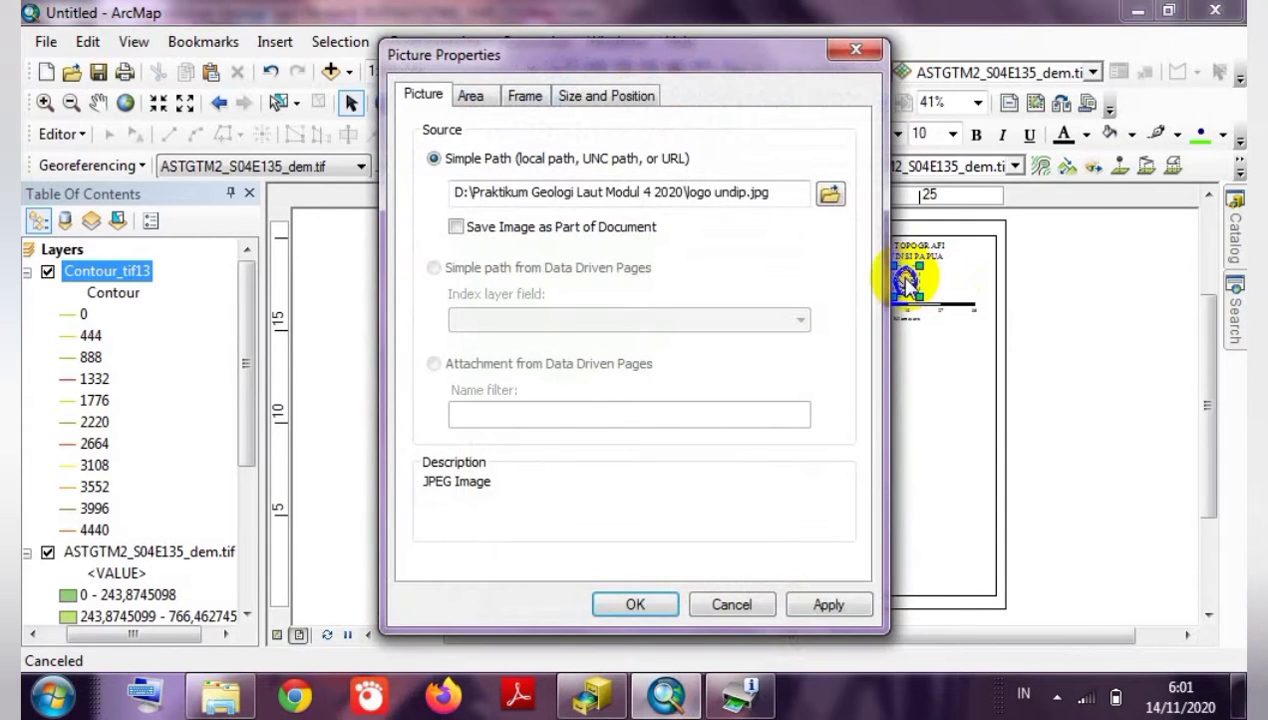
{"action": "left_click", "coordinate": [855, 49]}
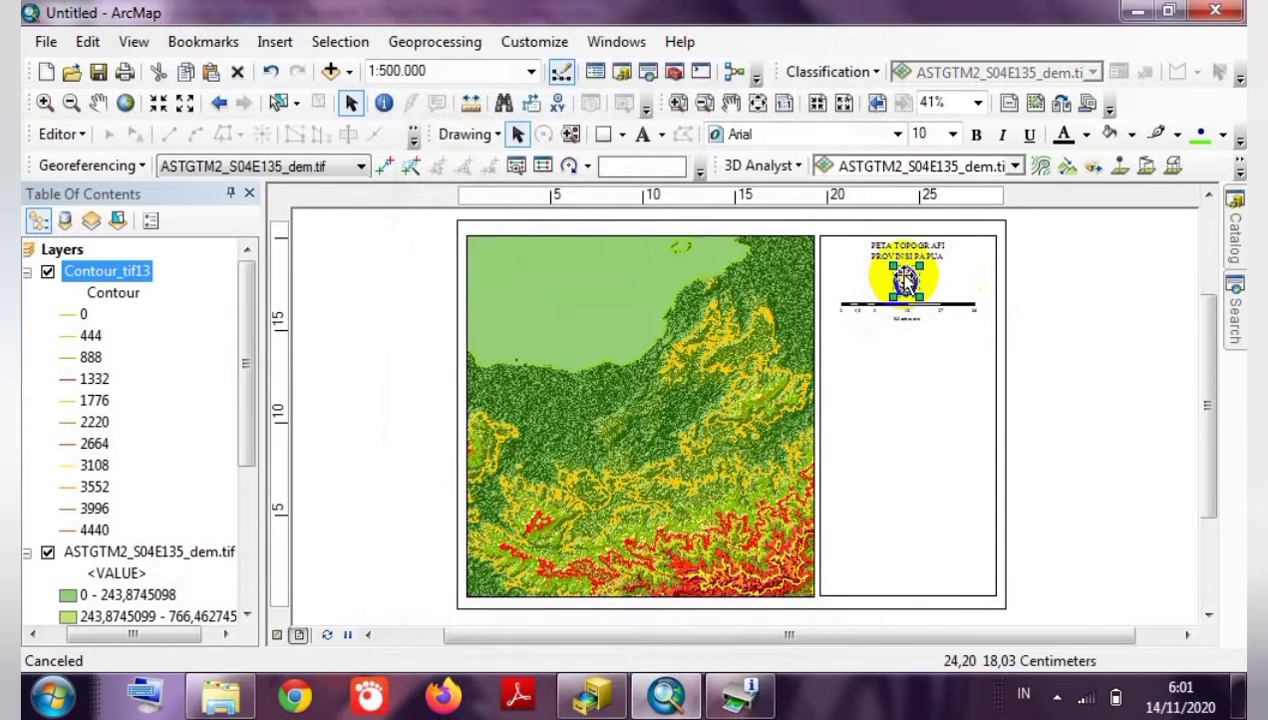
{"action": "left_click_drag", "start_coordinate": [905, 275], "coordinate": [912, 276]}
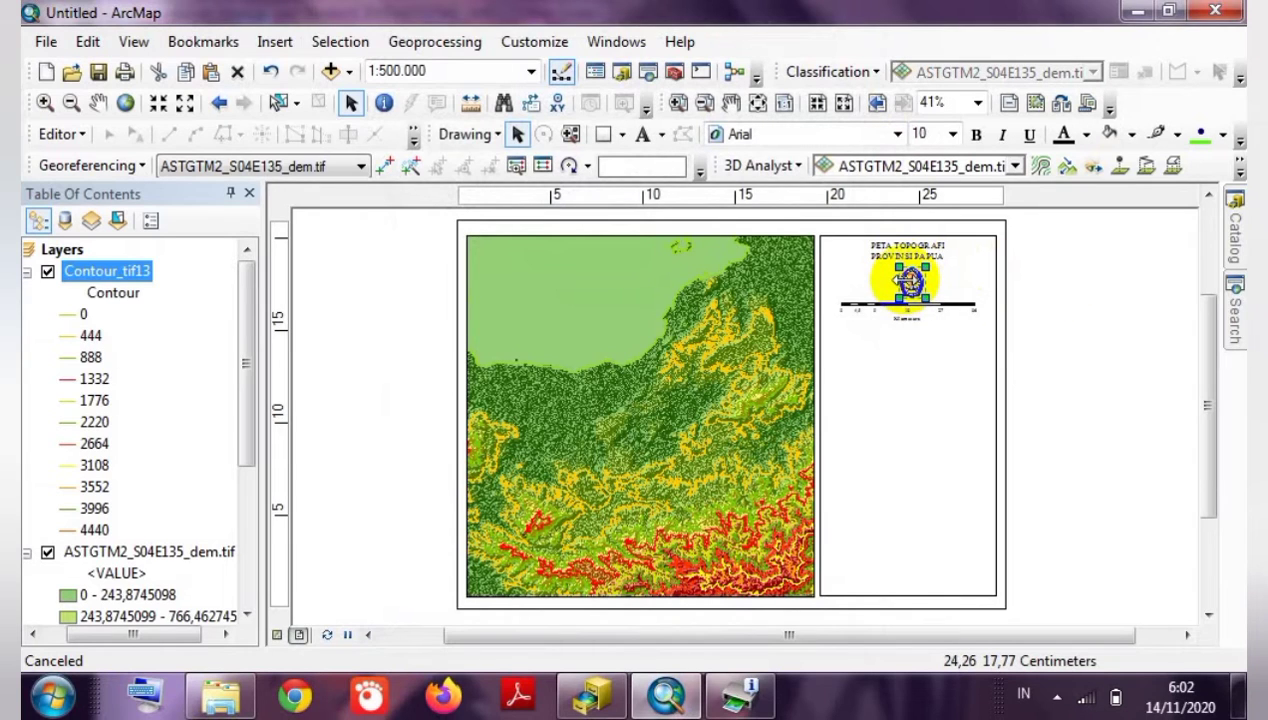
{"action": "left_click_drag", "start_coordinate": [914, 280], "coordinate": [908, 282]}
{"action": "left_click", "coordinate": [1056, 303]}
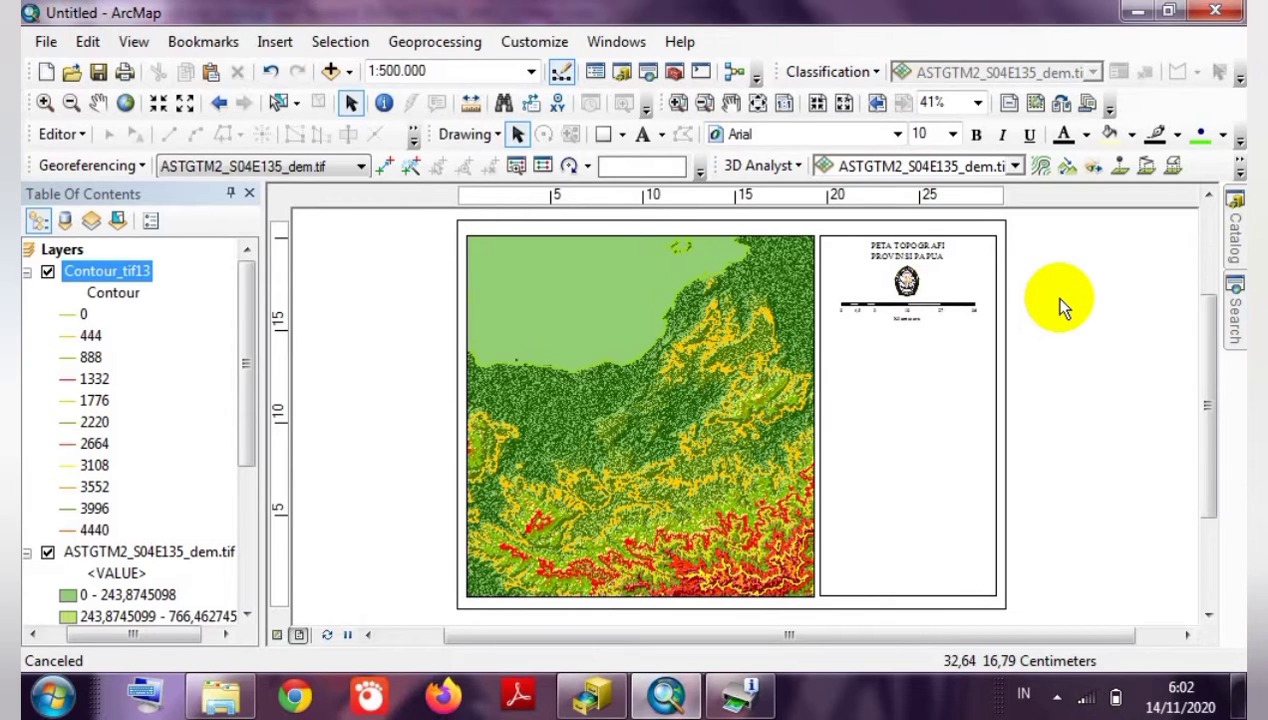
Start a new legend containing only the ASTGTM2_S04E135_dem.tif layer.
{"action": "left_click", "coordinate": [276, 42]}
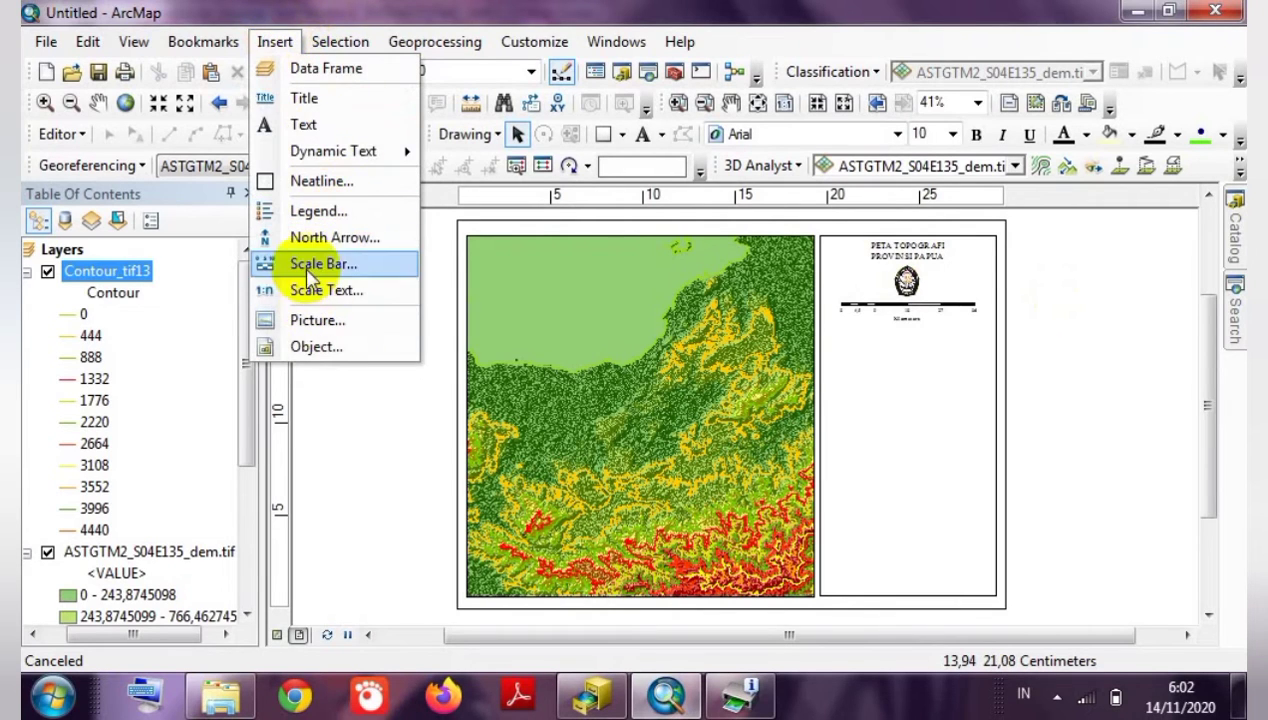
{"action": "left_click", "coordinate": [316, 212]}
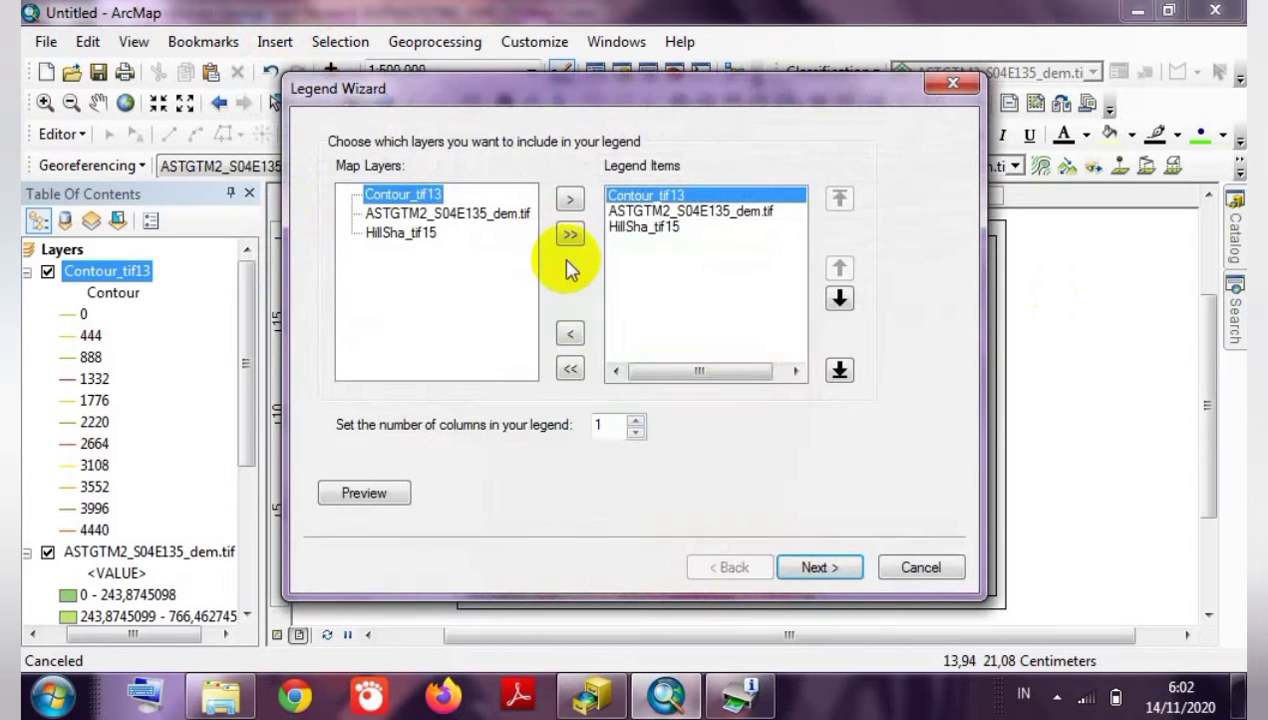
{"action": "left_click", "coordinate": [572, 371]}
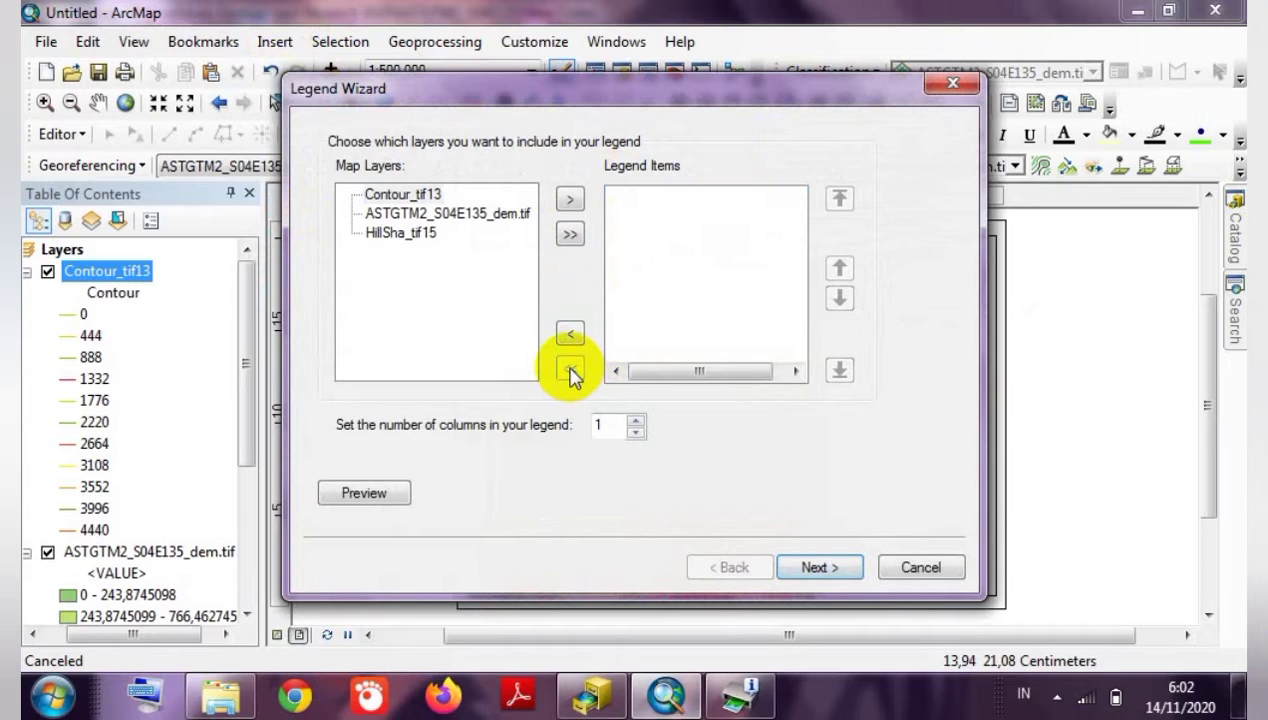
{"action": "left_click", "coordinate": [488, 213]}
{"action": "left_click", "coordinate": [572, 202]}
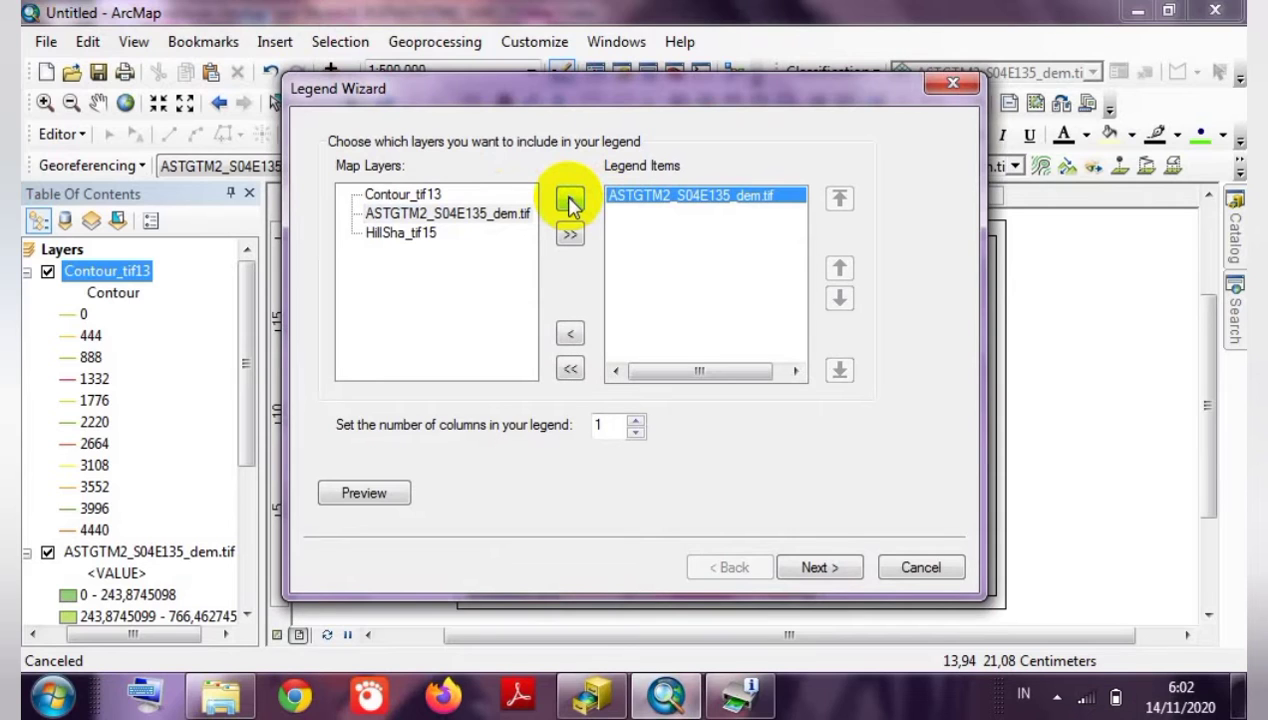
{"action": "left_click", "coordinate": [815, 567]}
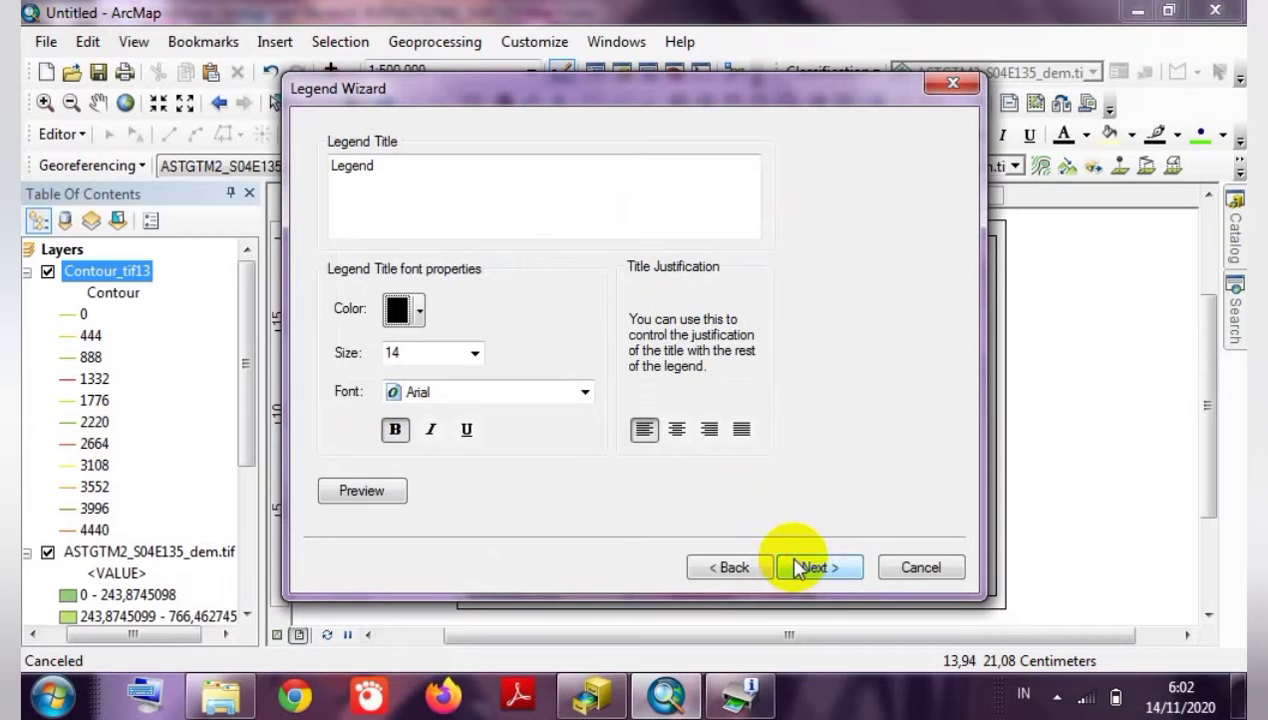
Title the legend 'Keterangan' in 12 pt Times New Roman.
{"action": "left_click_drag", "start_coordinate": [372, 163], "coordinate": [250, 170]}
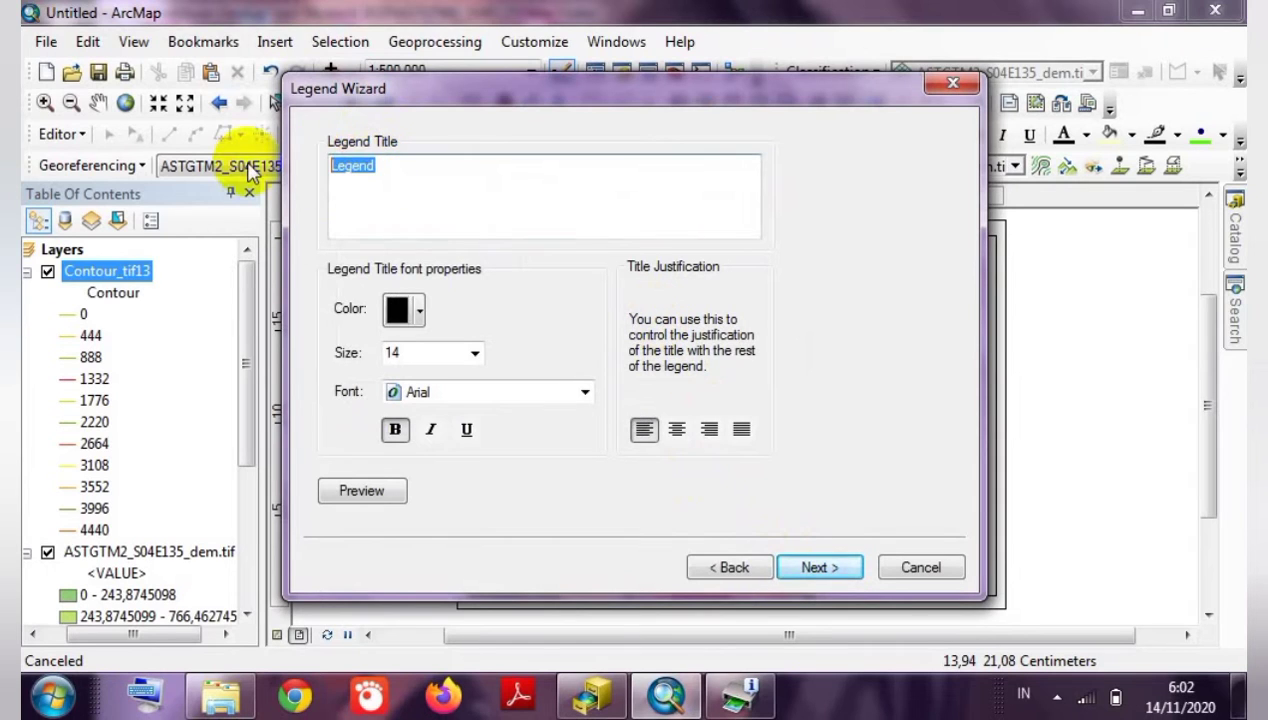
{"action": "type", "text": "Keteranga"}
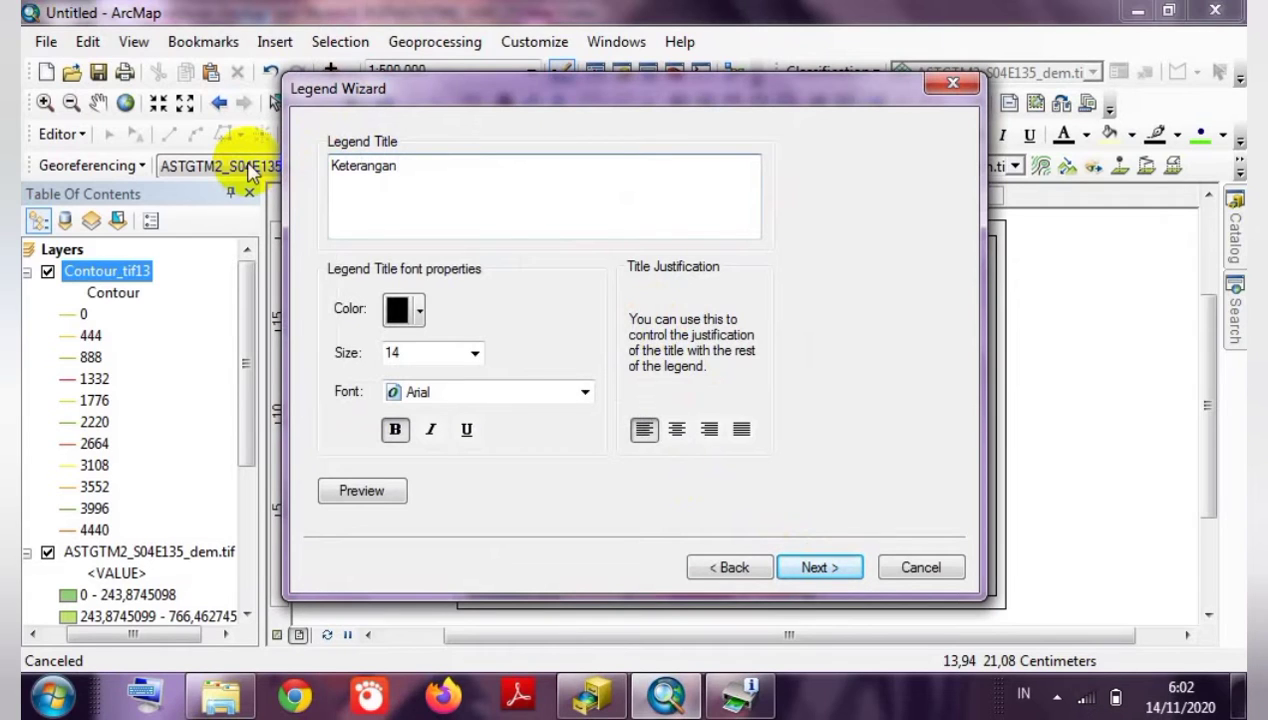
{"action": "left_click", "coordinate": [400, 309]}
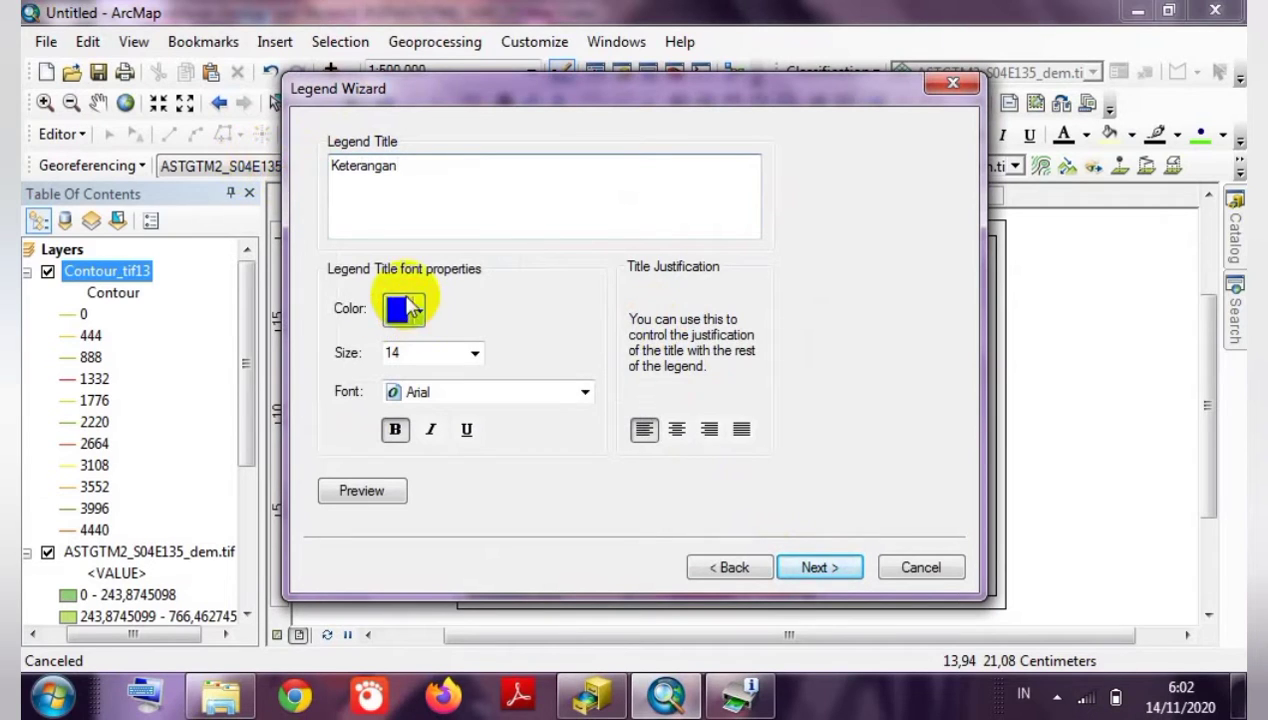
{"action": "left_click", "coordinate": [432, 356]}
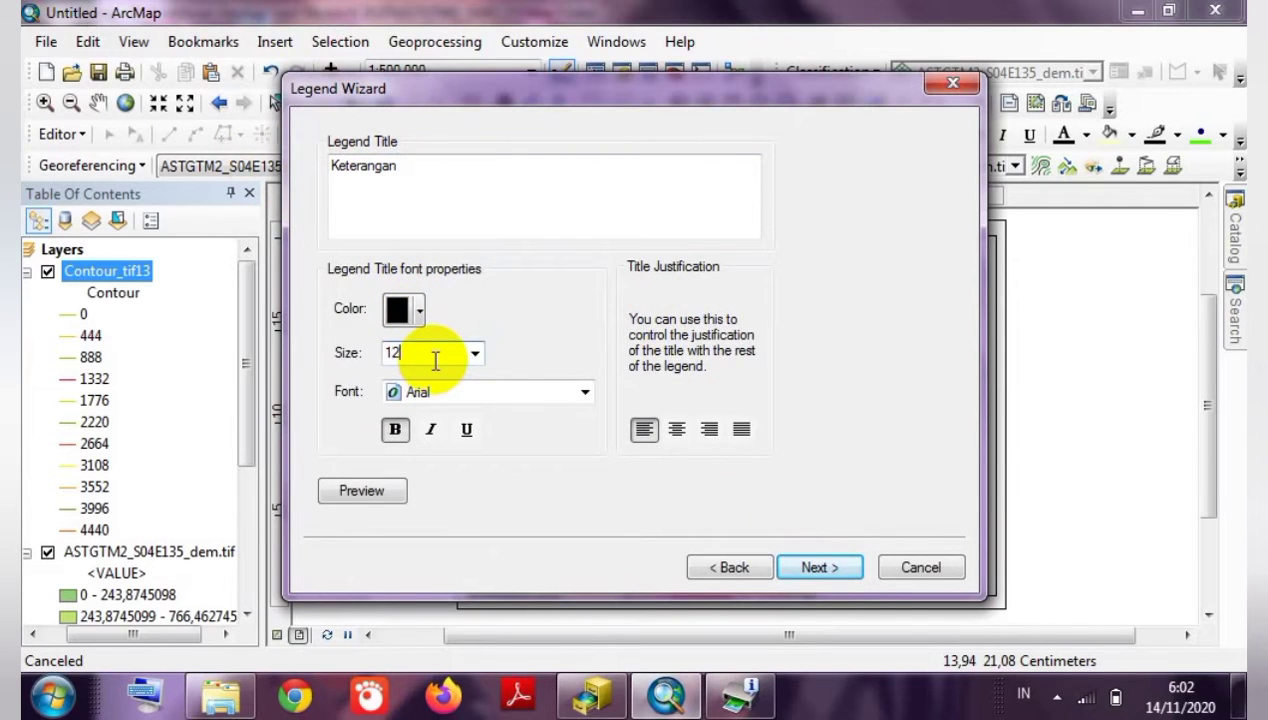
{"action": "left_click", "coordinate": [443, 396]}
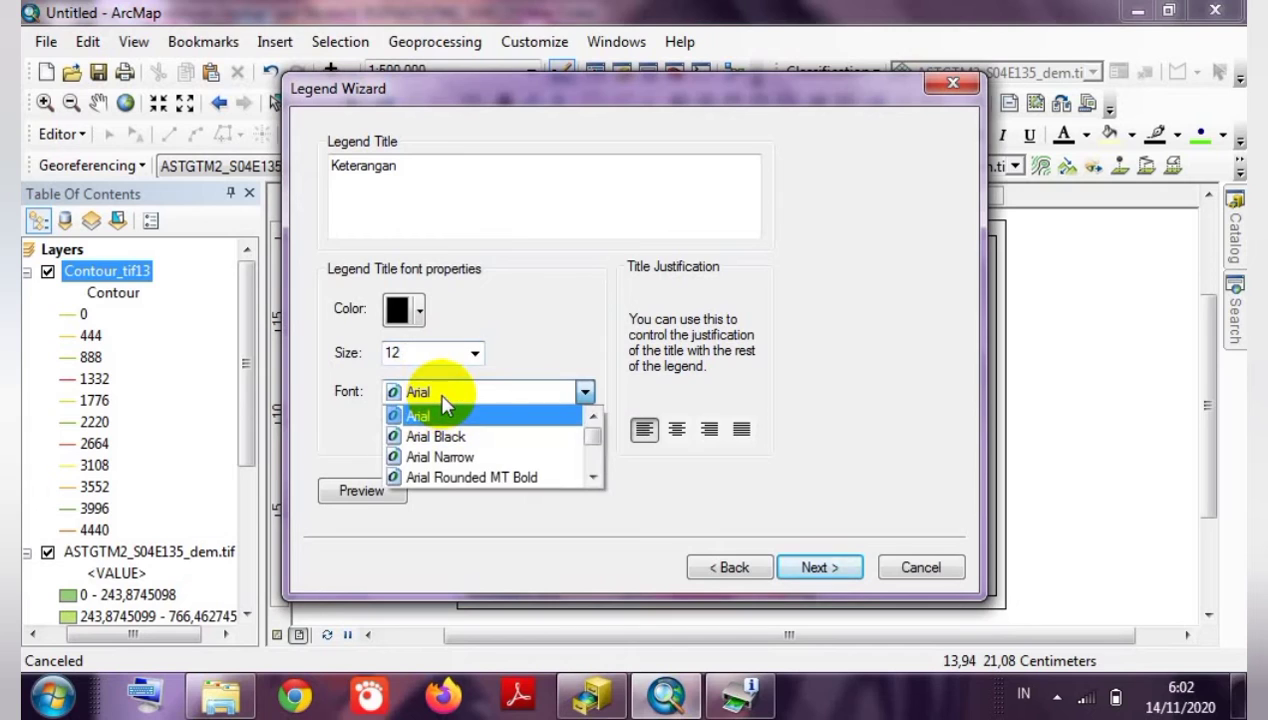
{"action": "key", "text": "t"}
{"action": "key", "text": "t"}
{"action": "key", "text": "t"}
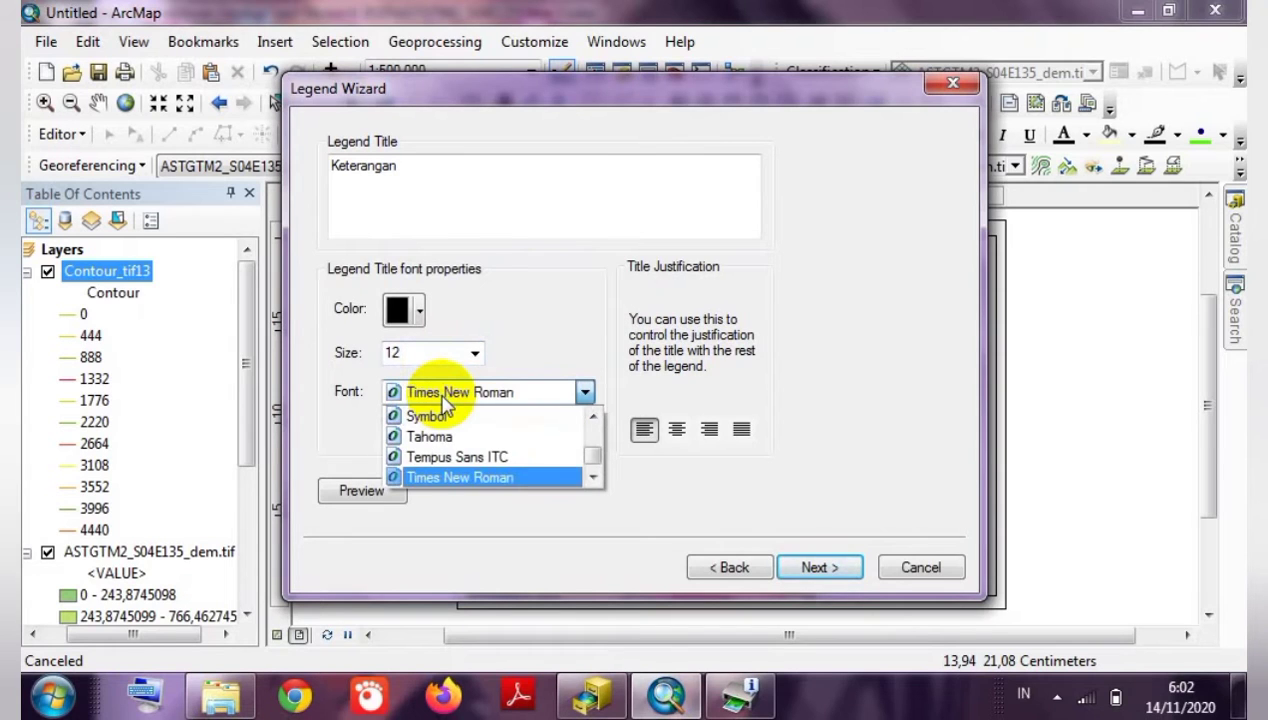
{"action": "left_click", "coordinate": [462, 478]}
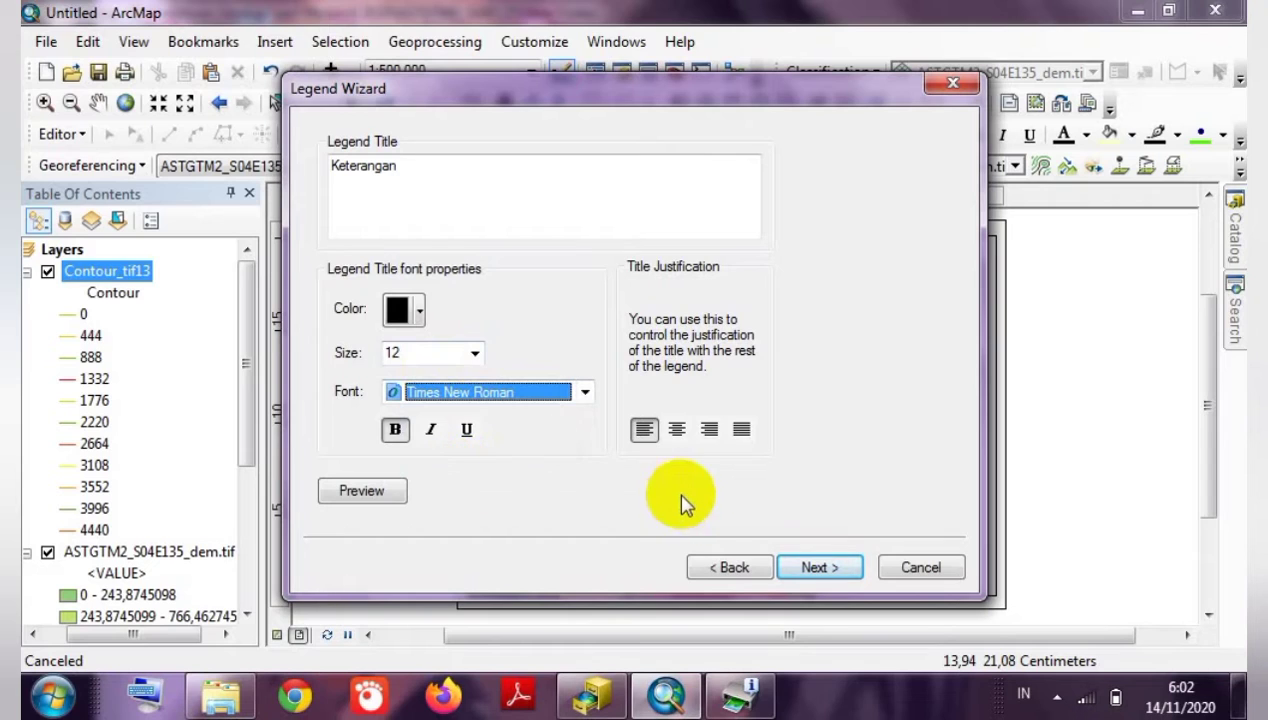
Finish the legend with default settings and move it into the side panel below the scale bar.
{"action": "left_click", "coordinate": [816, 566]}
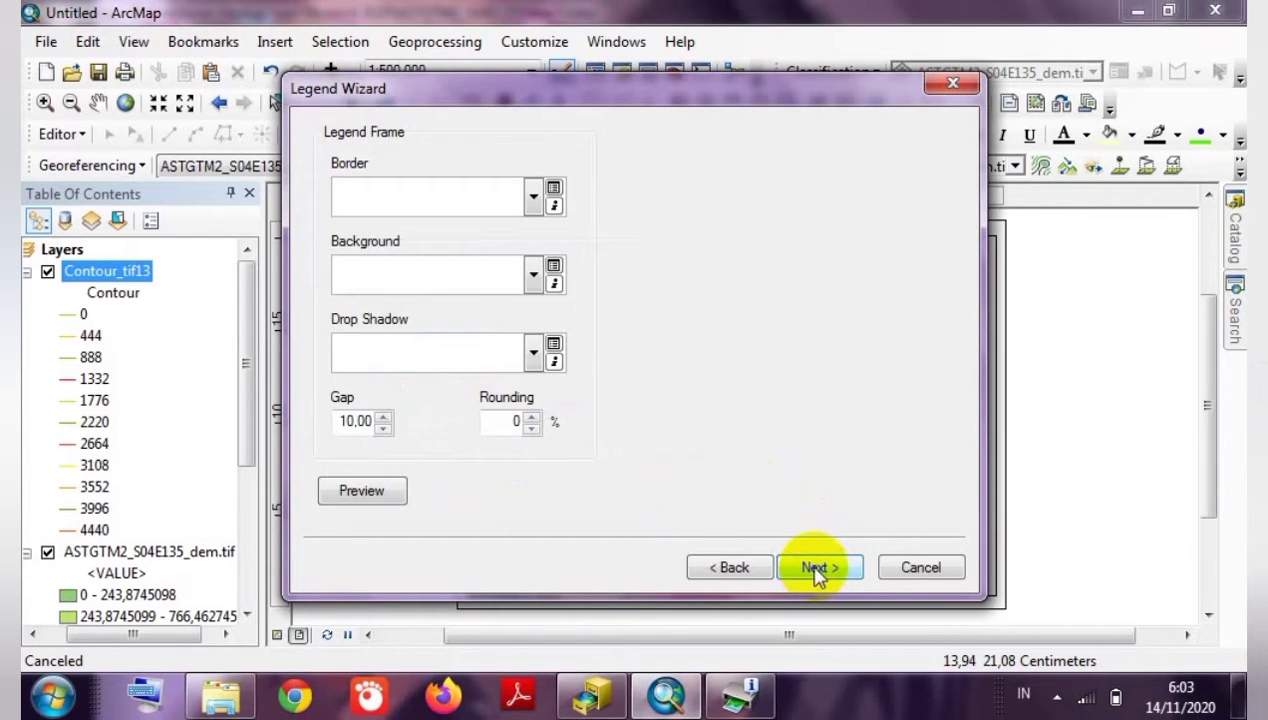
{"action": "left_click", "coordinate": [816, 567]}
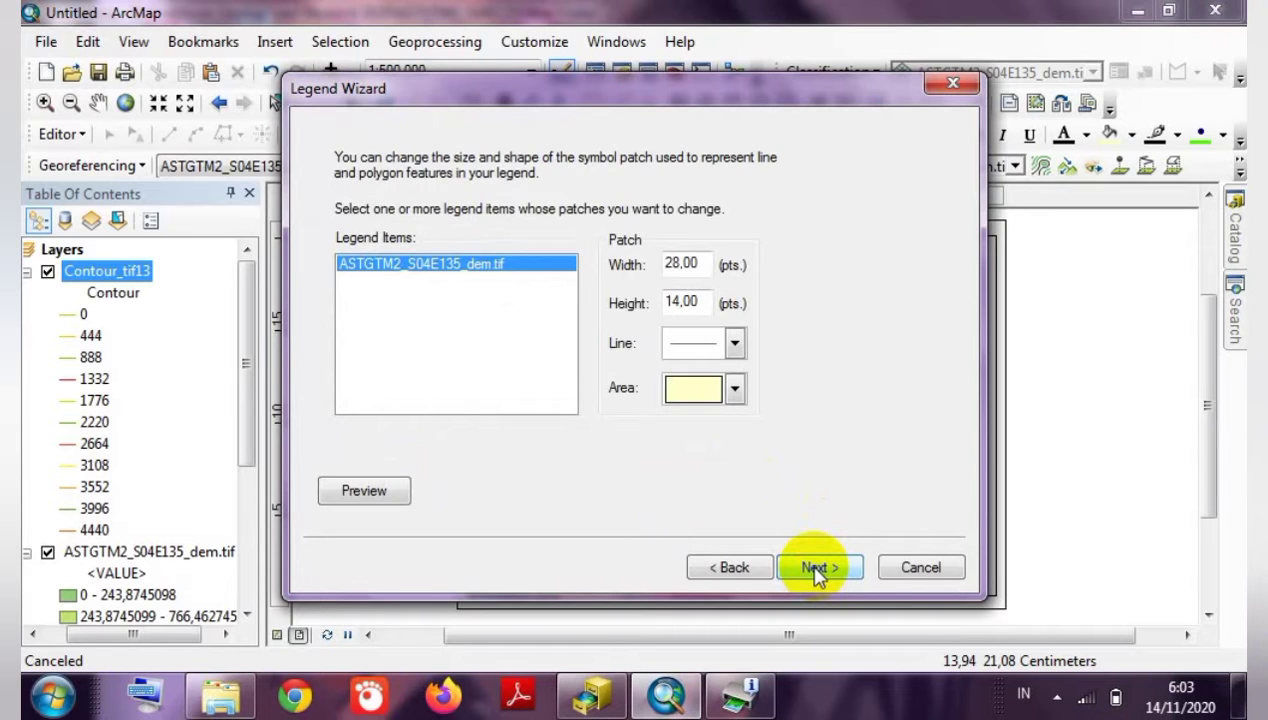
{"action": "left_click", "coordinate": [816, 568]}
{"action": "left_click", "coordinate": [817, 569]}
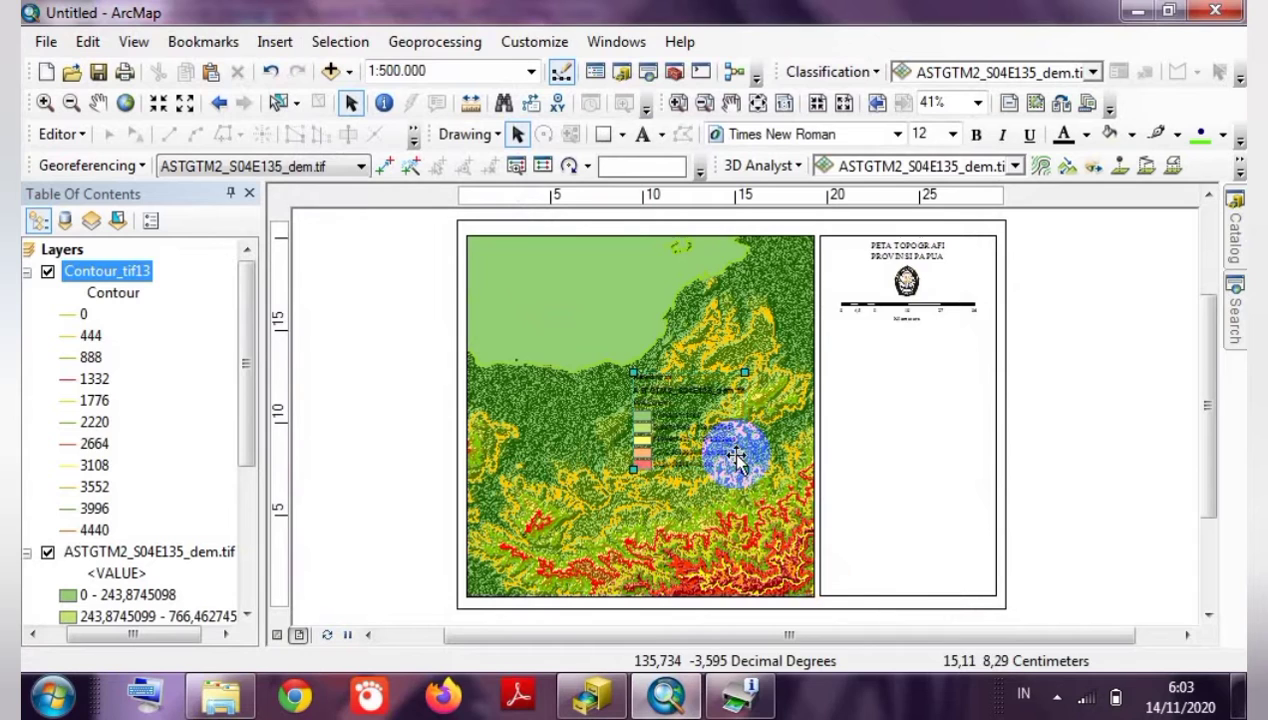
{"action": "left_click_drag", "start_coordinate": [621, 401], "coordinate": [842, 370]}
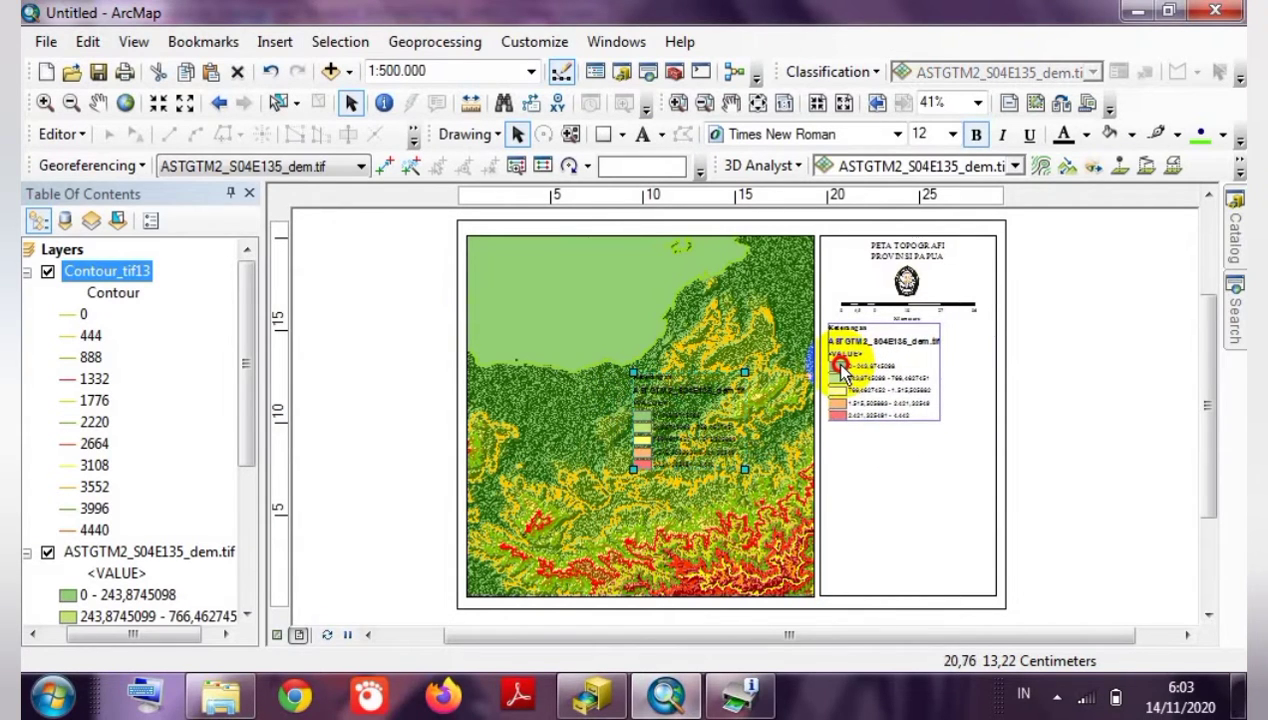
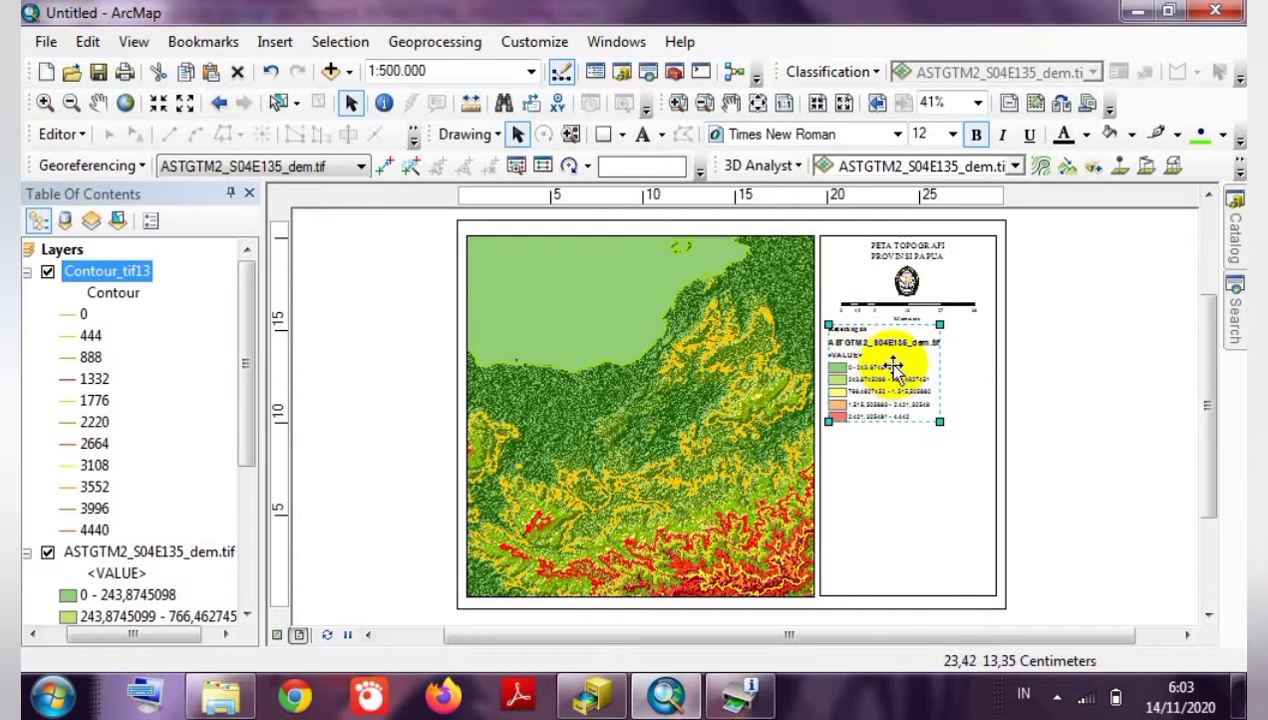
Convert the side-panel legend to graphics, then ungroup it into separate elements.
{"action": "right_click", "coordinate": [855, 366]}
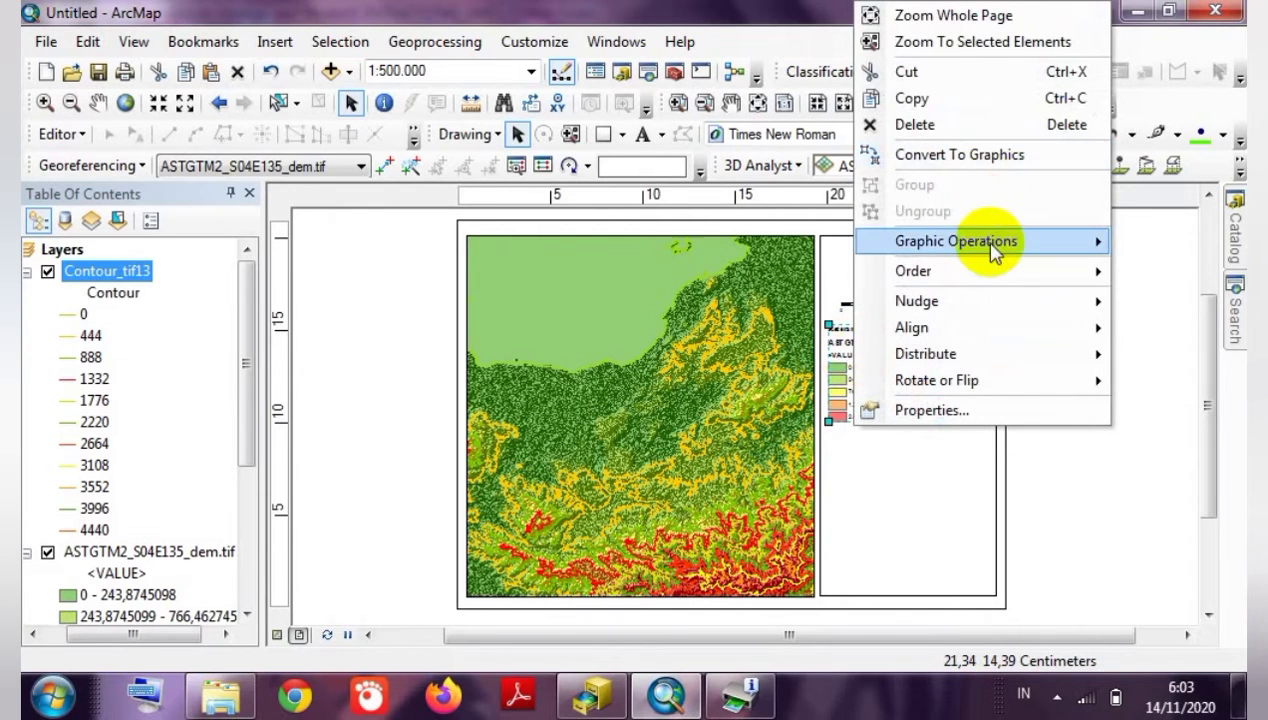
{"action": "mouse_move", "coordinate": [993, 252]}
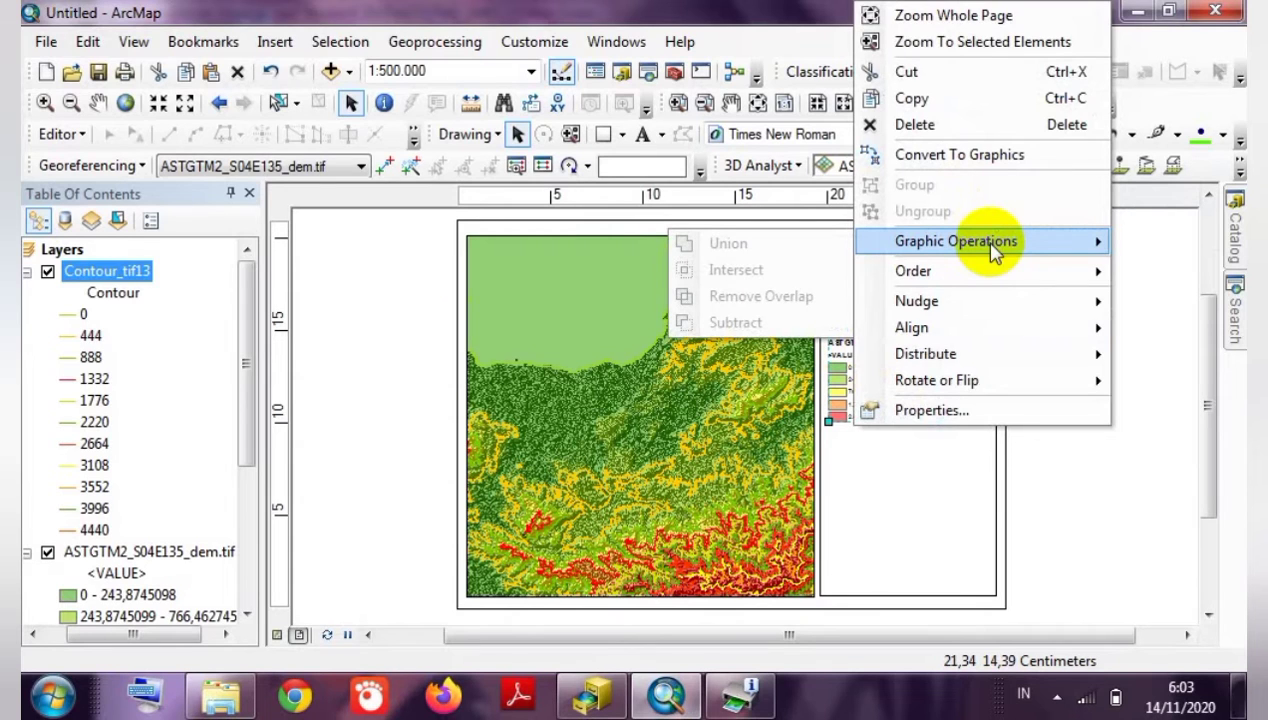
{"action": "left_click", "coordinate": [988, 154]}
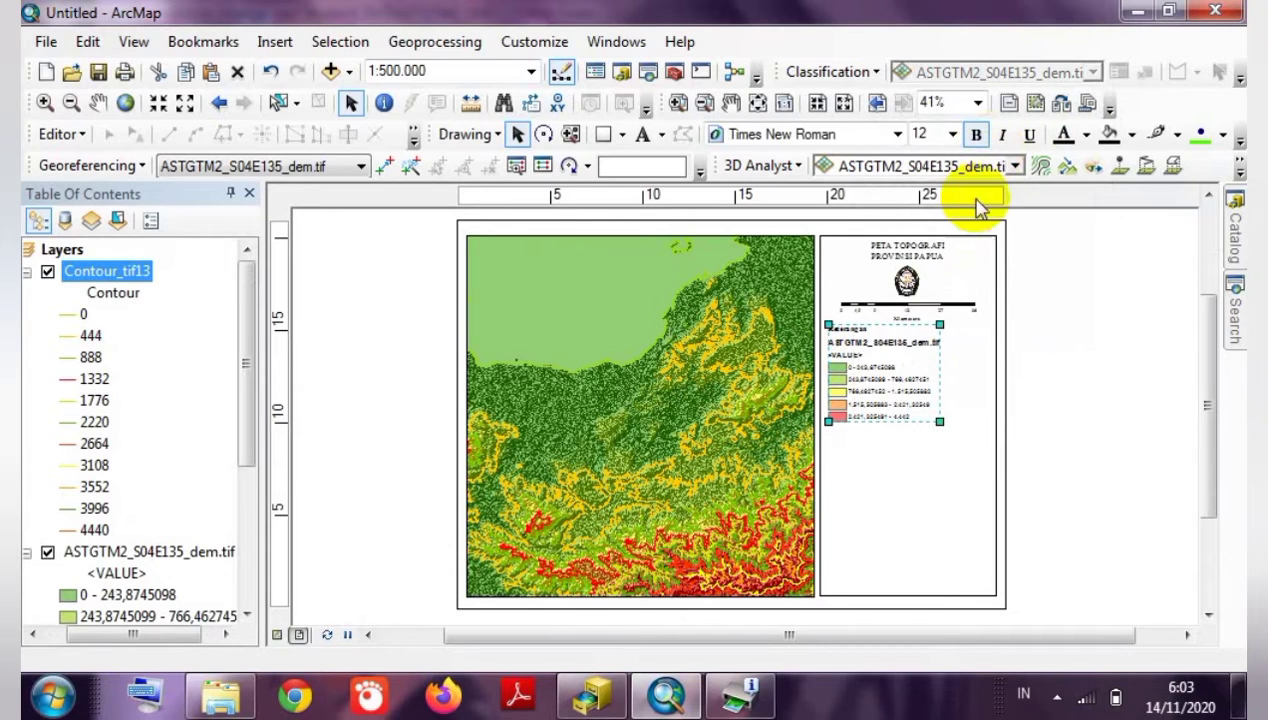
{"action": "right_click", "coordinate": [860, 345]}
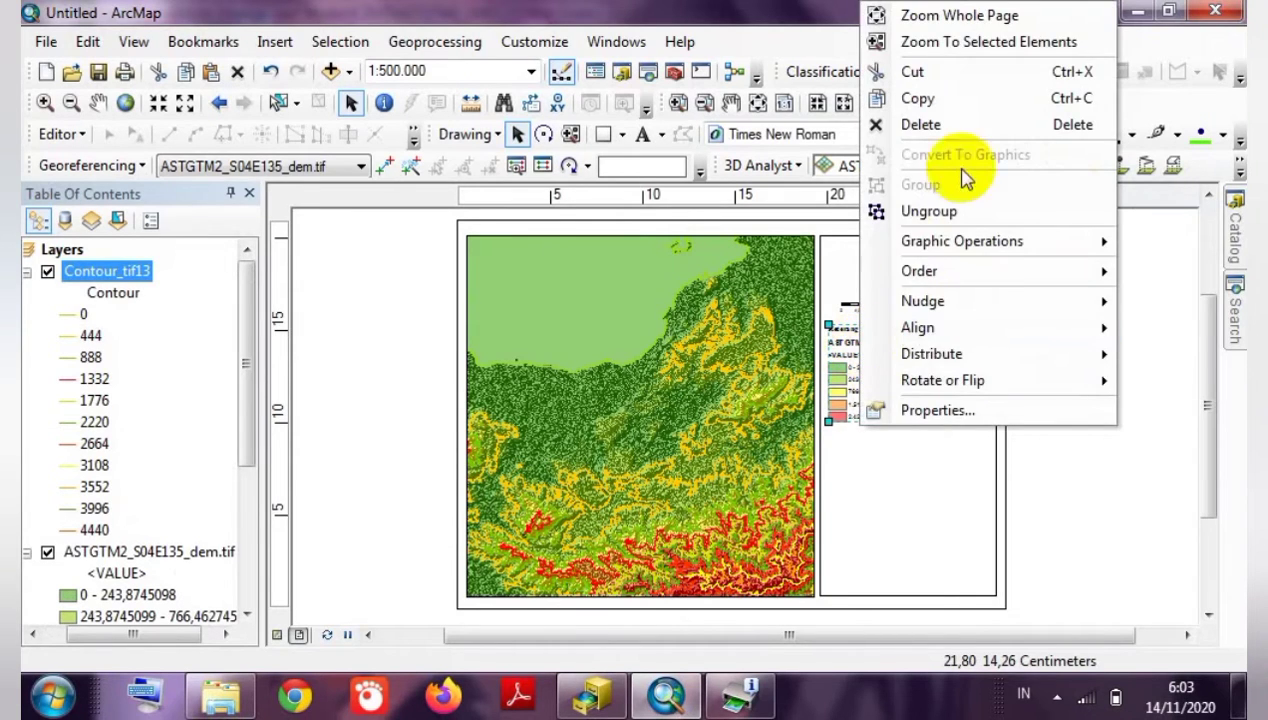
{"action": "left_click", "coordinate": [930, 211]}
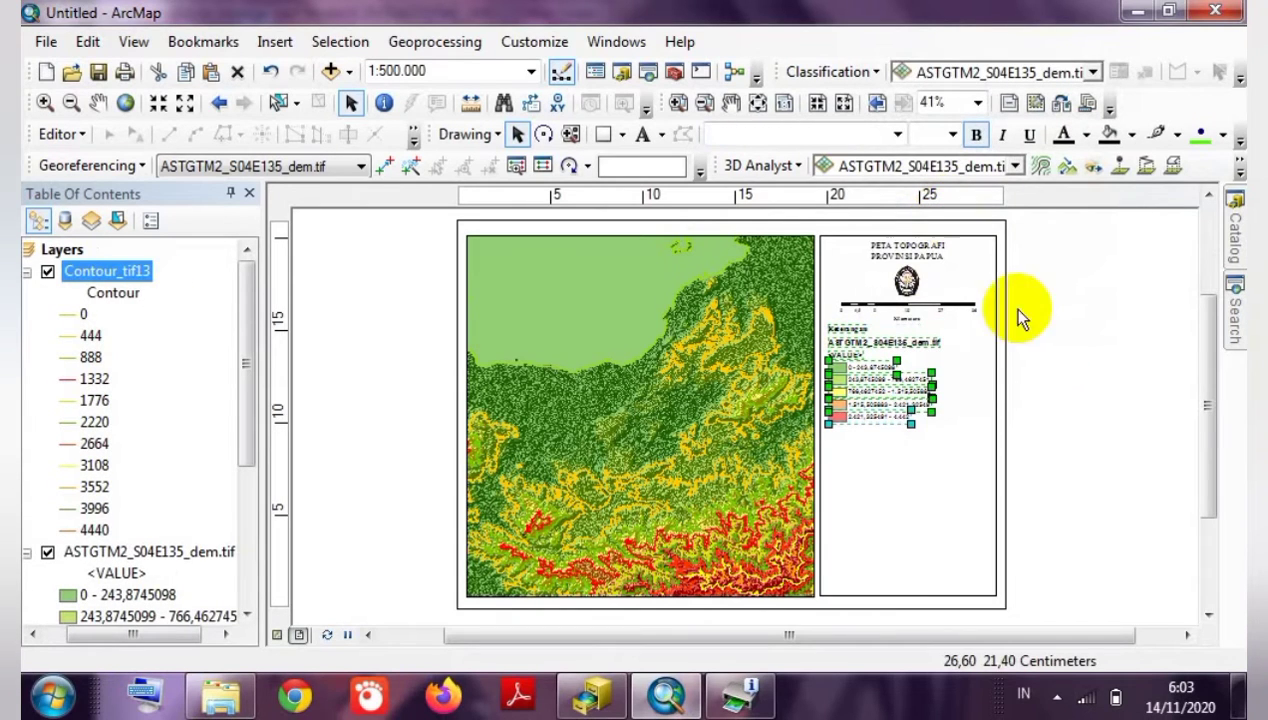
Delete the raster file name title and the <VALUE> label from the legend.
{"action": "left_click", "coordinate": [1035, 347]}
{"action": "left_click", "coordinate": [917, 348]}
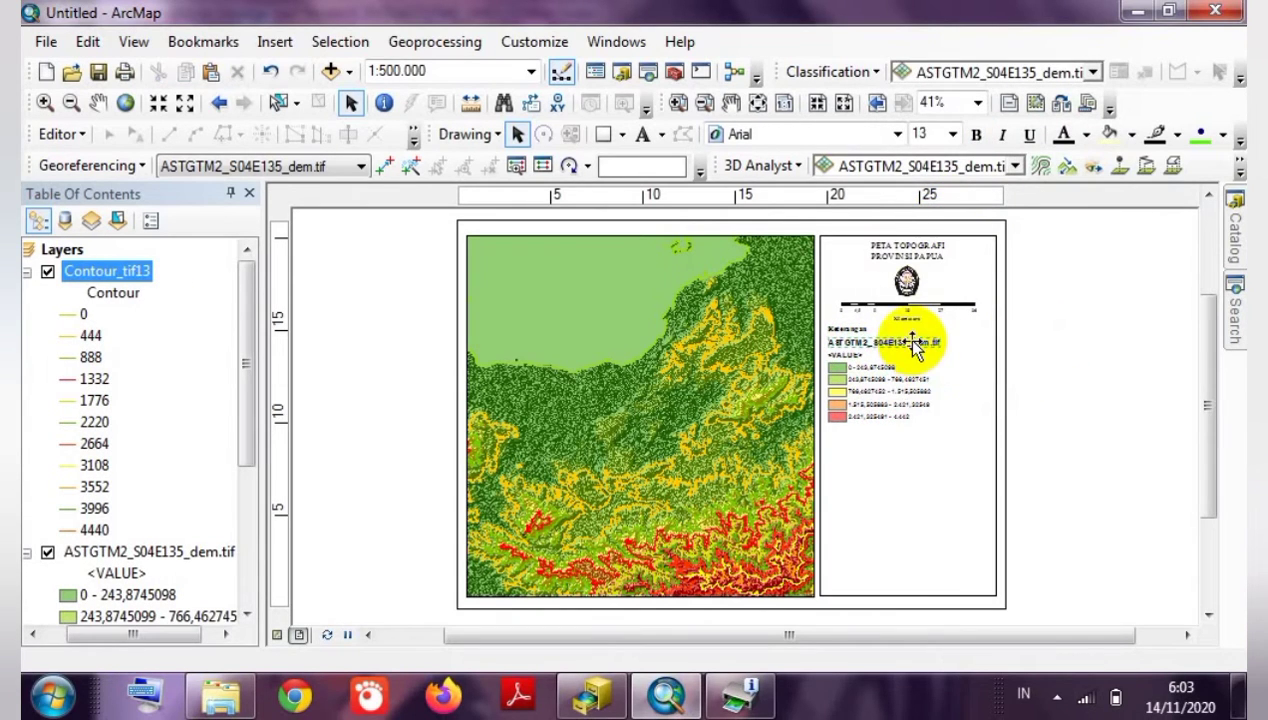
{"action": "key", "text": "Delete"}
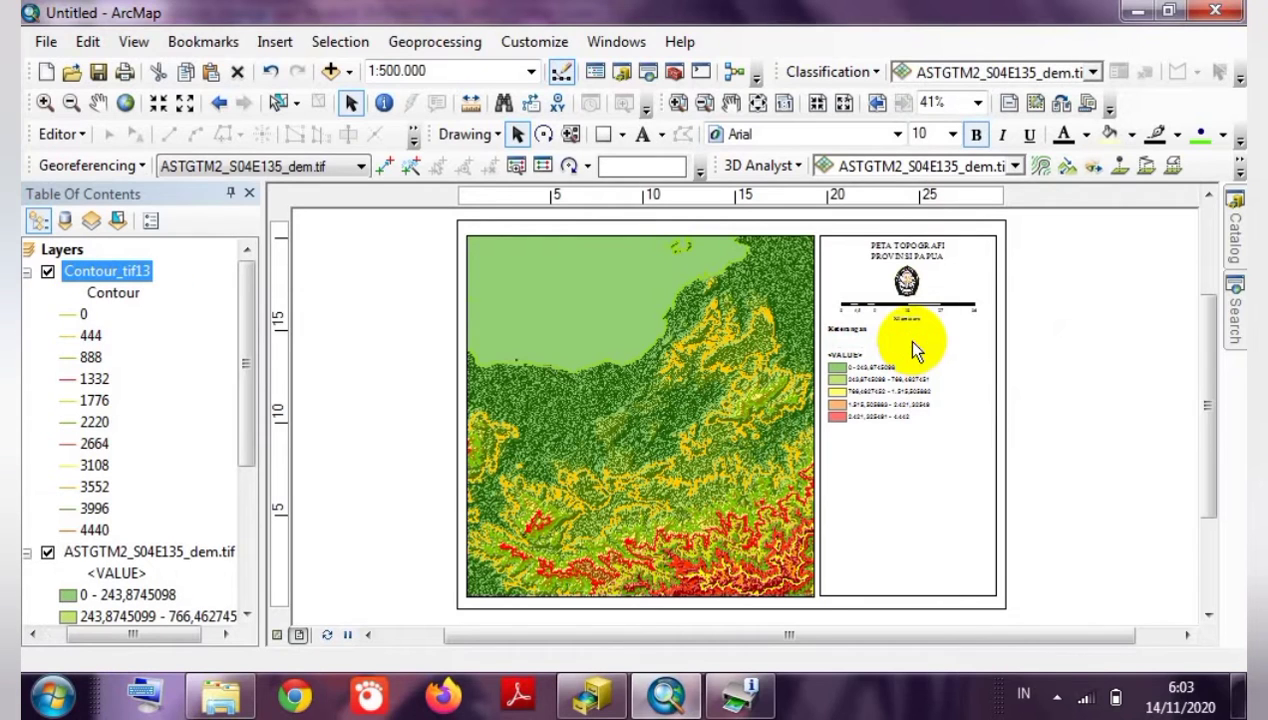
{"action": "left_click", "coordinate": [846, 350]}
{"action": "key", "text": "Delete"}
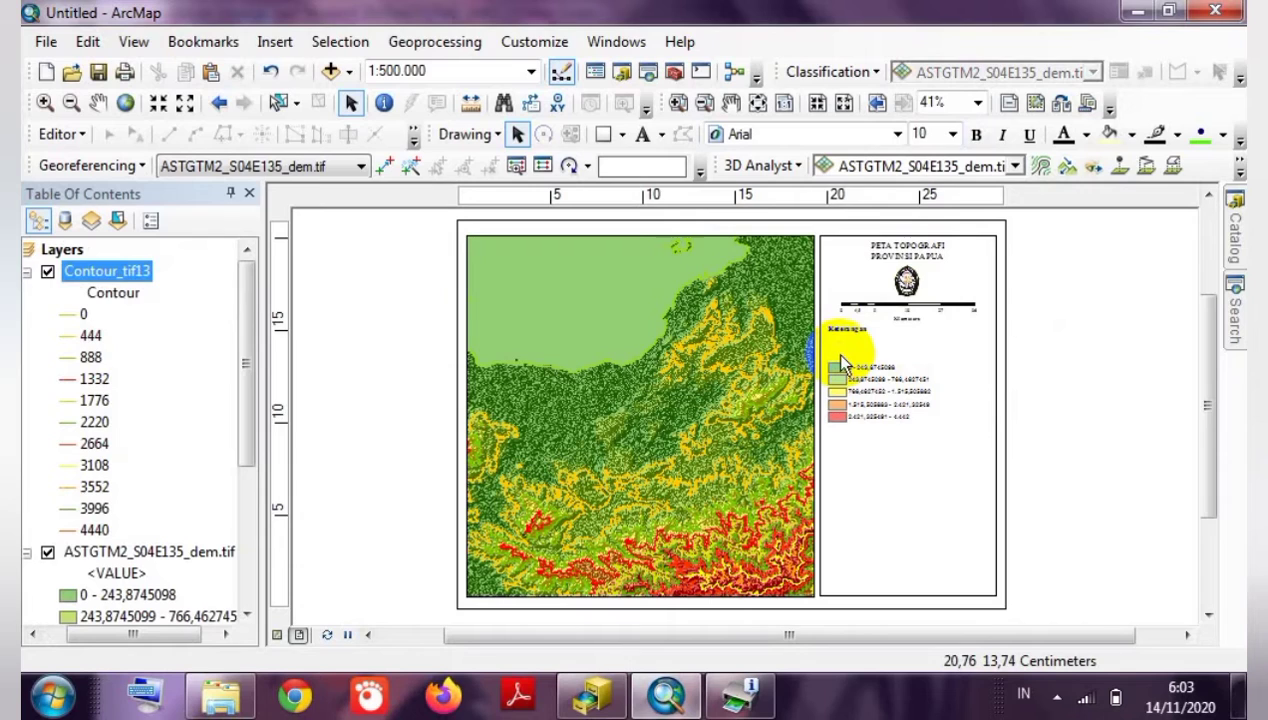
Select the remaining elevation class entries and group them into one element.
{"action": "left_click_drag", "start_coordinate": [1029, 355], "coordinate": [856, 360]}
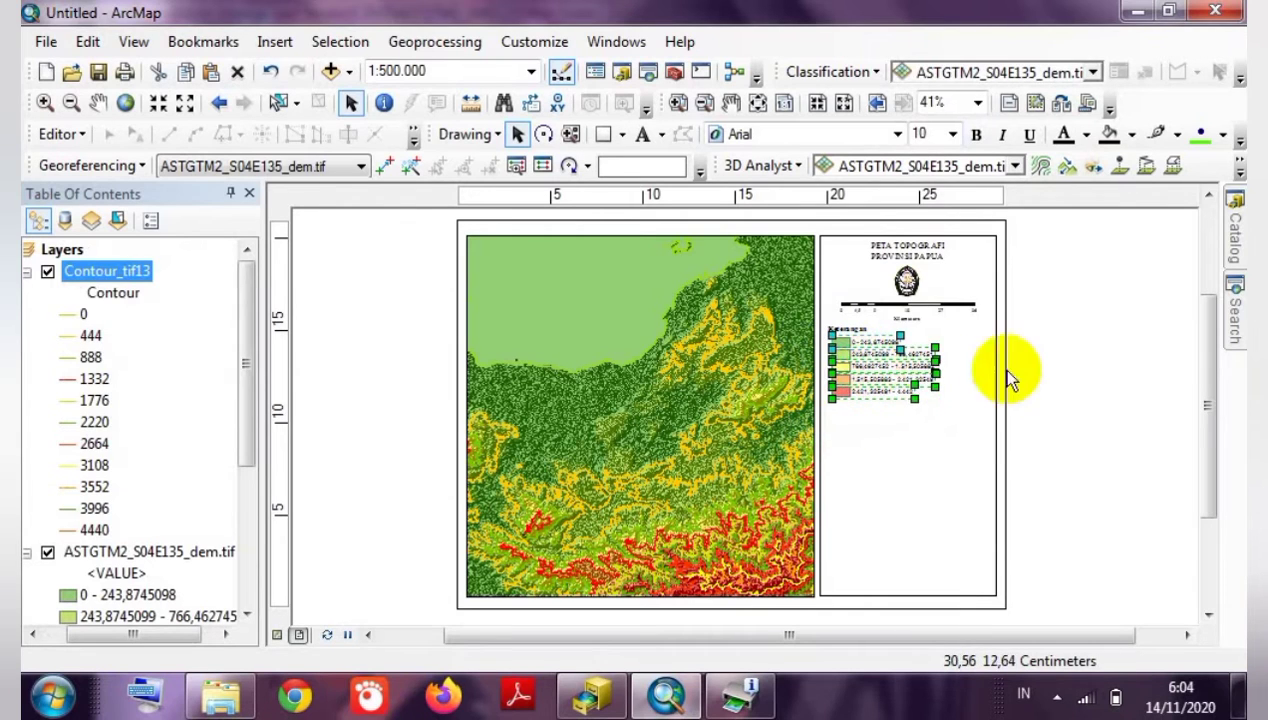
{"action": "left_click", "coordinate": [1046, 385]}
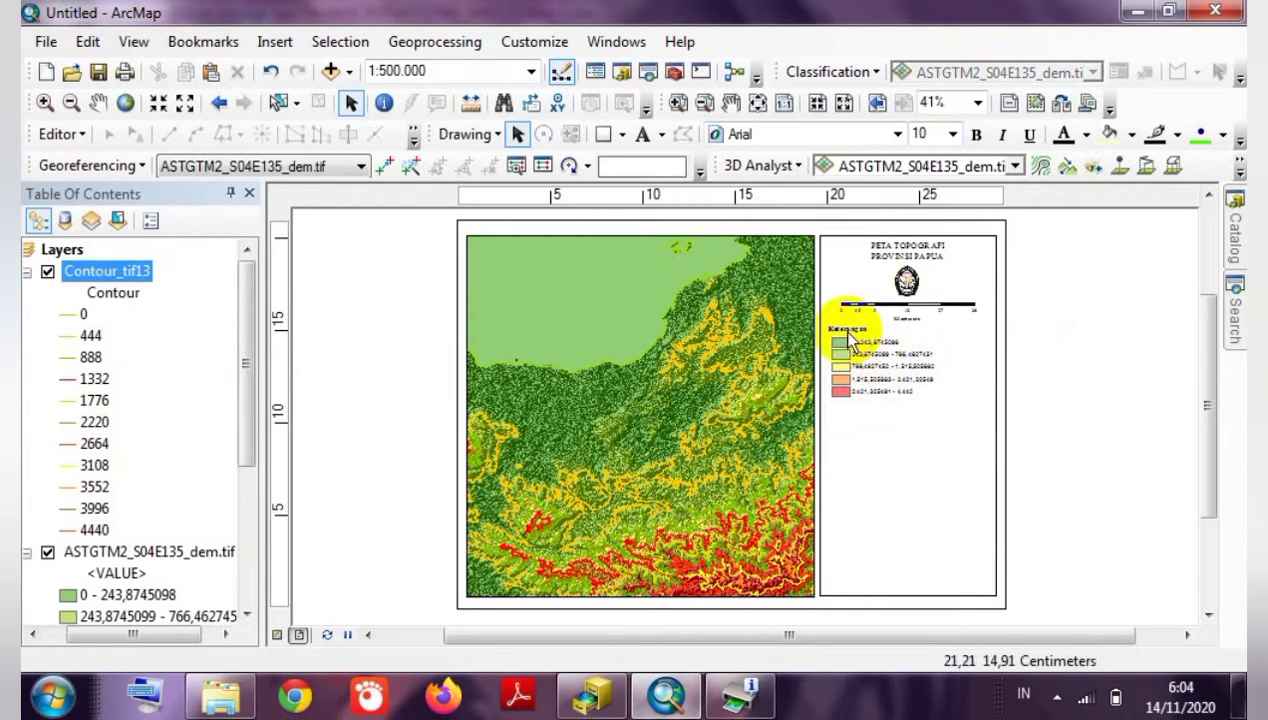
{"action": "left_click_drag", "start_coordinate": [1034, 332], "coordinate": [835, 402]}
{"action": "left_click", "coordinate": [1090, 321]}
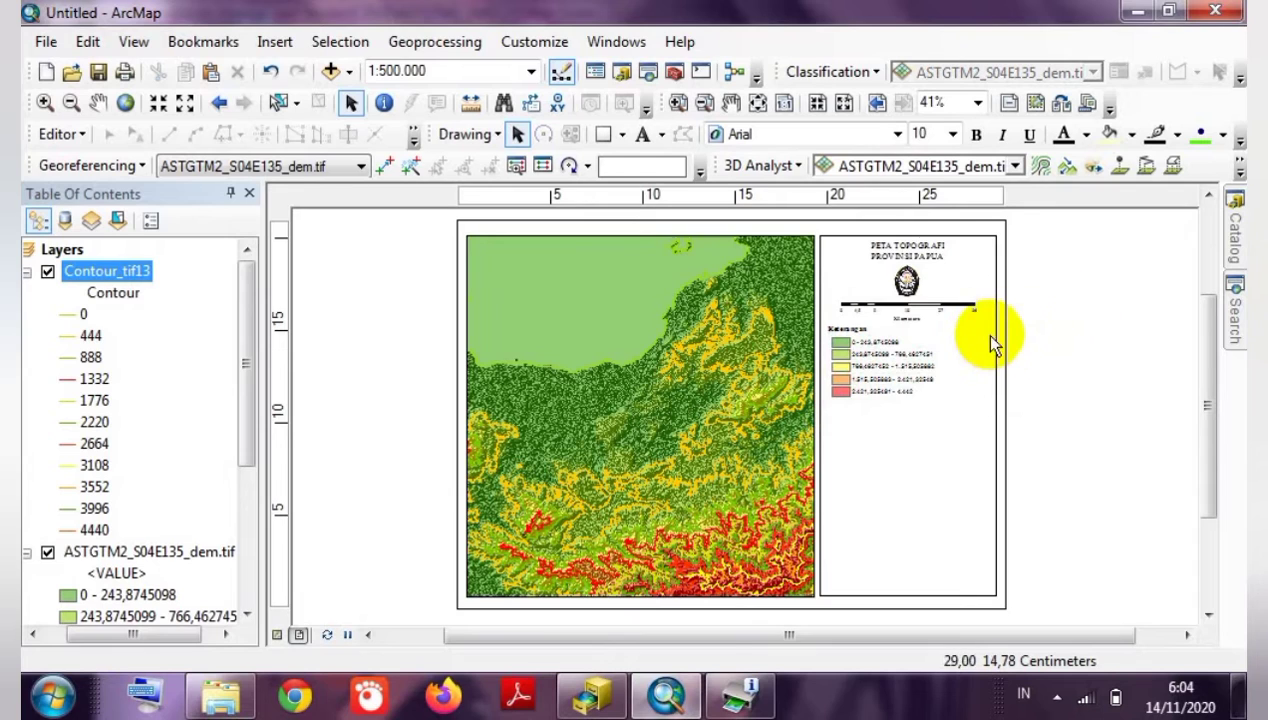
{"action": "left_click_drag", "start_coordinate": [1005, 331], "coordinate": [835, 415]}
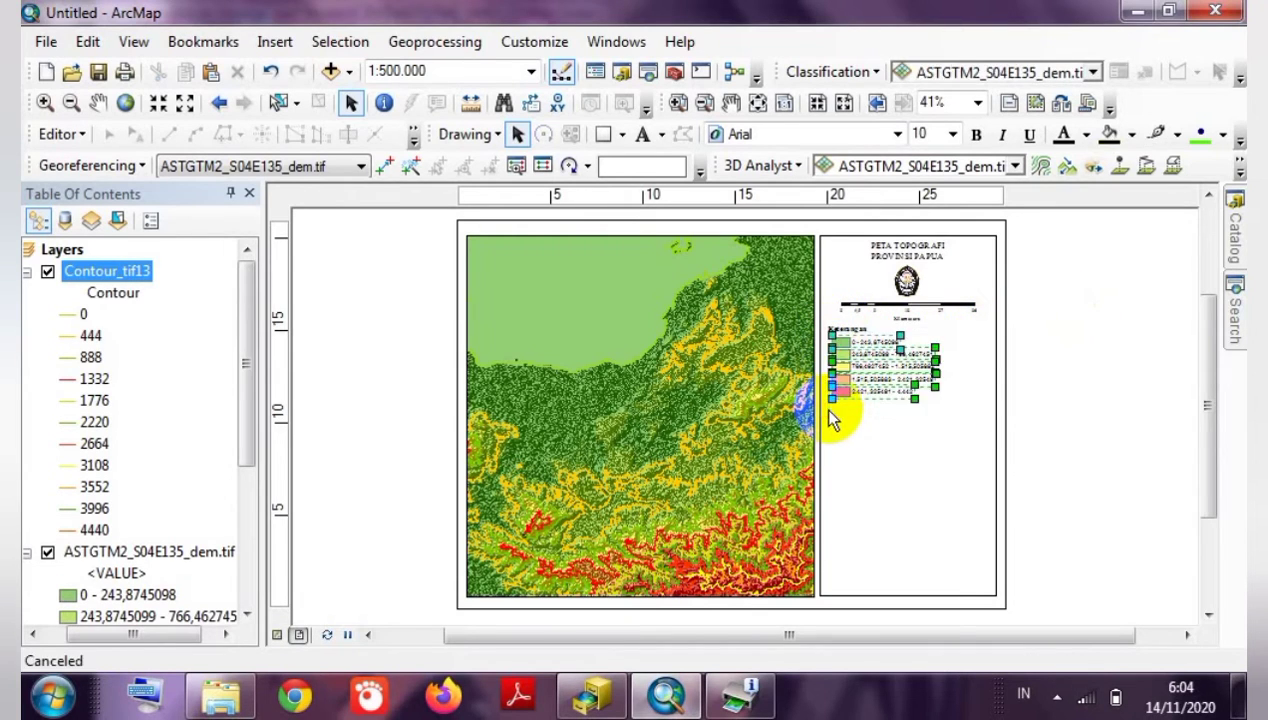
{"action": "right_click", "coordinate": [845, 338]}
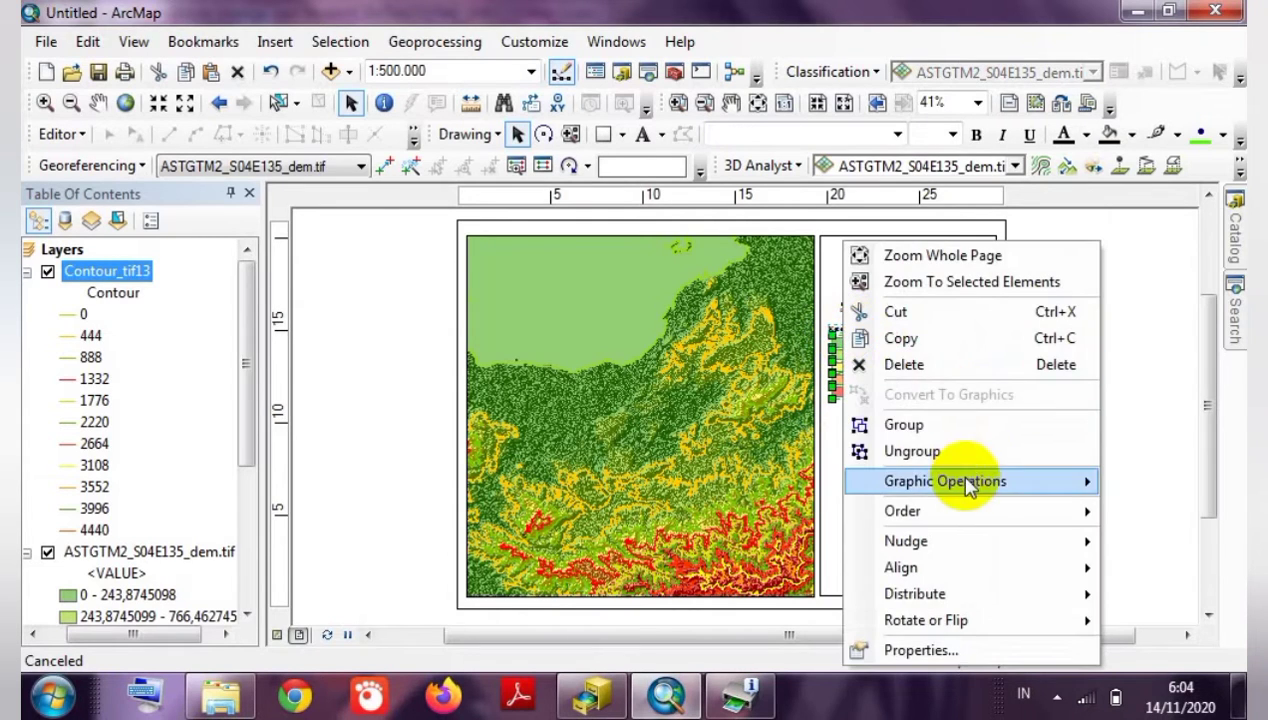
{"action": "left_click", "coordinate": [935, 425]}
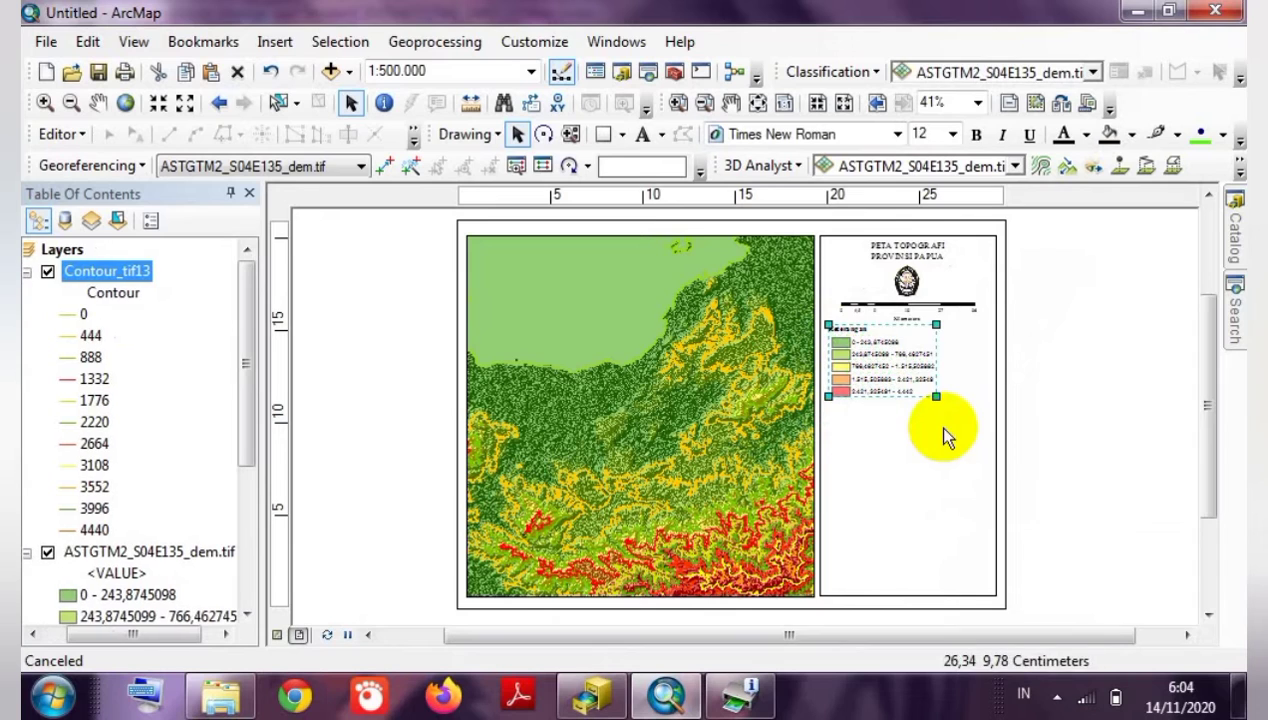
Nudge the grouped legend slightly right and down within the side panel.
{"action": "left_click", "coordinate": [1089, 400]}
{"action": "left_click", "coordinate": [893, 368]}
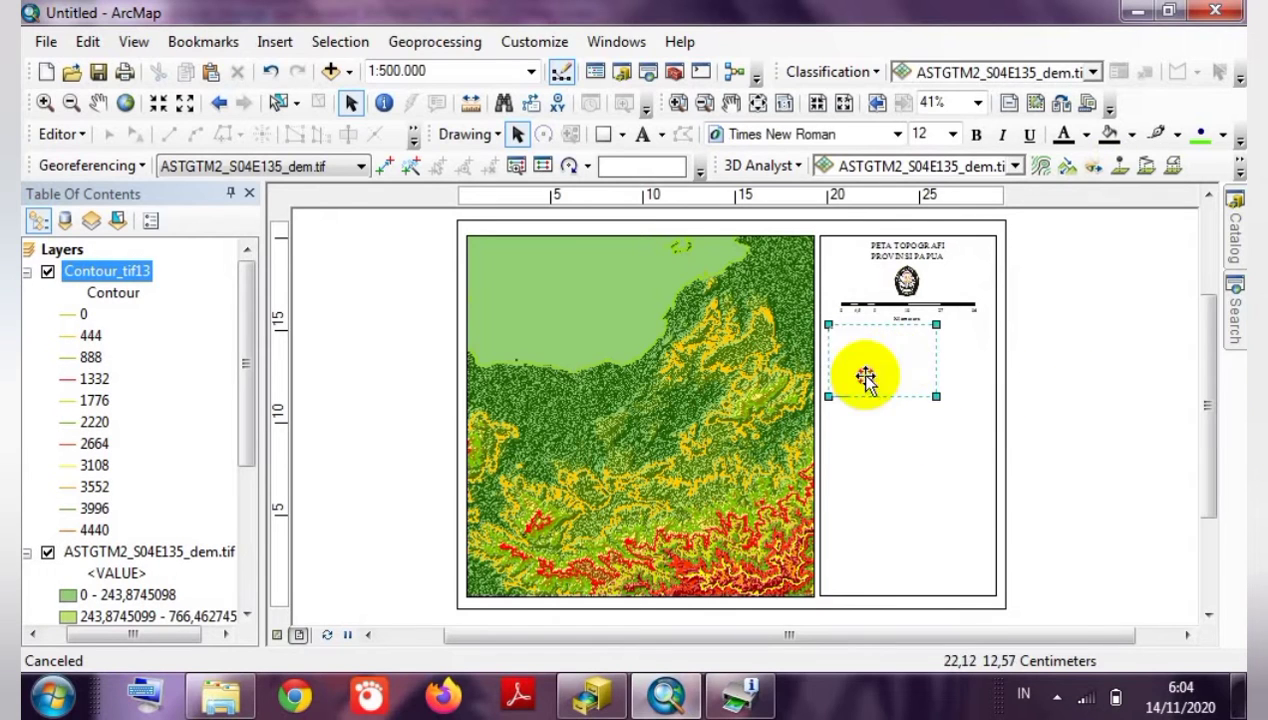
{"action": "left_click_drag", "start_coordinate": [873, 381], "coordinate": [880, 385]}
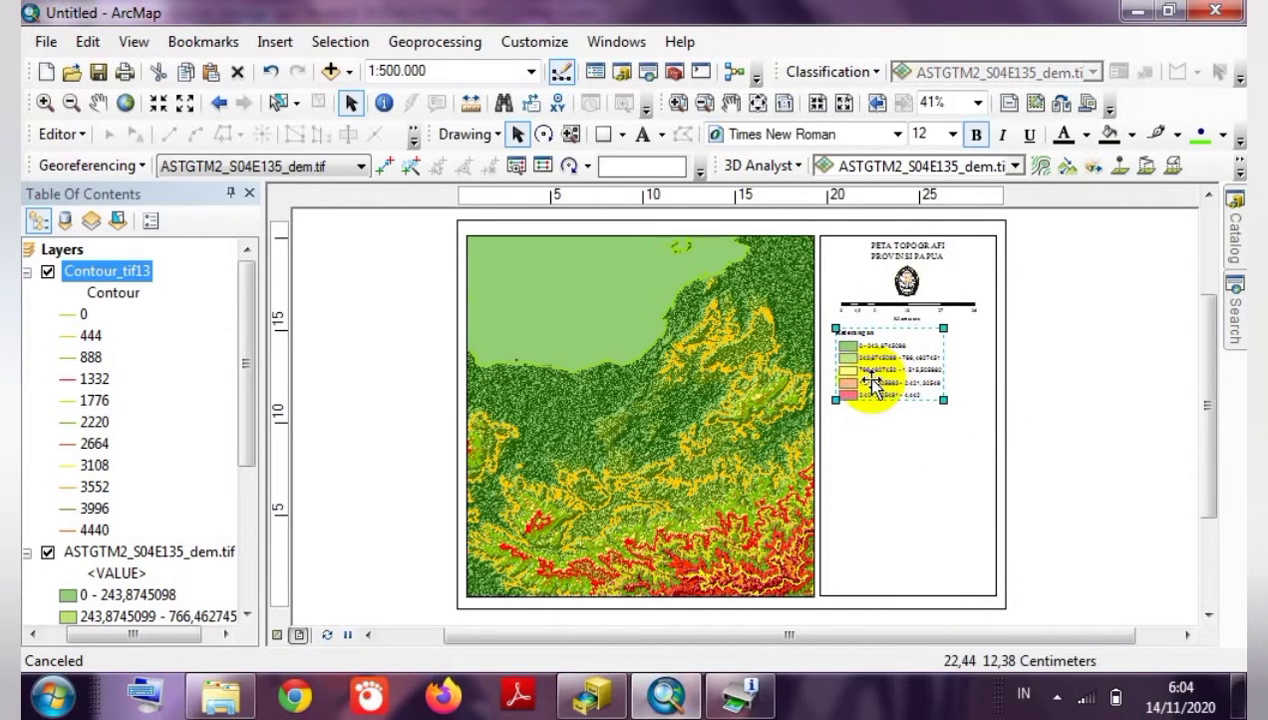
{"action": "left_click", "coordinate": [1048, 371]}
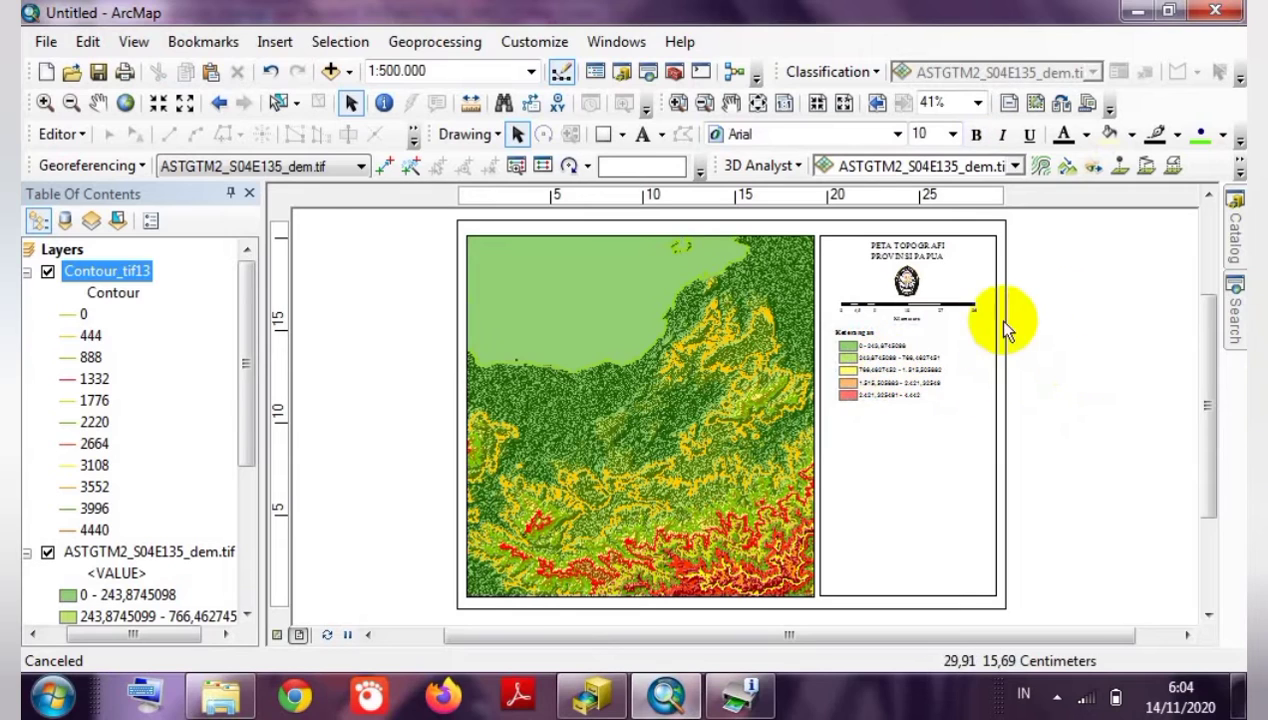
{"action": "left_click_drag", "start_coordinate": [1014, 323], "coordinate": [865, 366]}
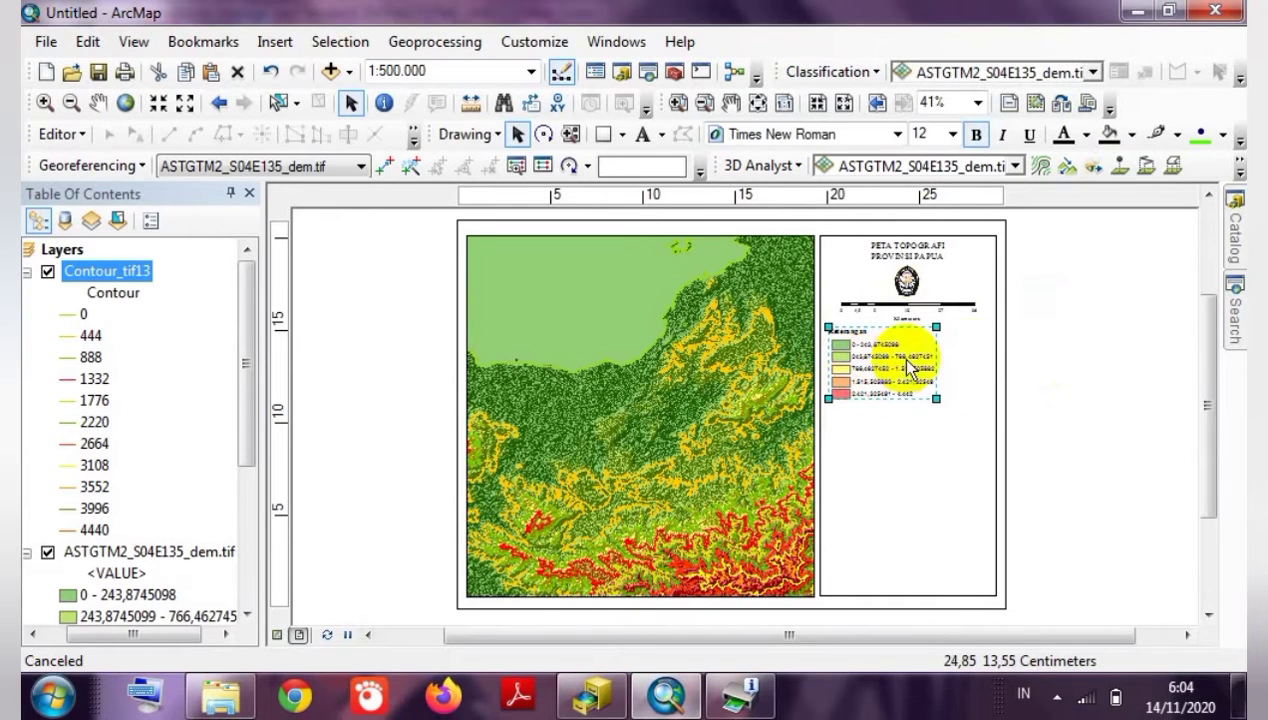
{"action": "left_click", "coordinate": [1110, 363]}
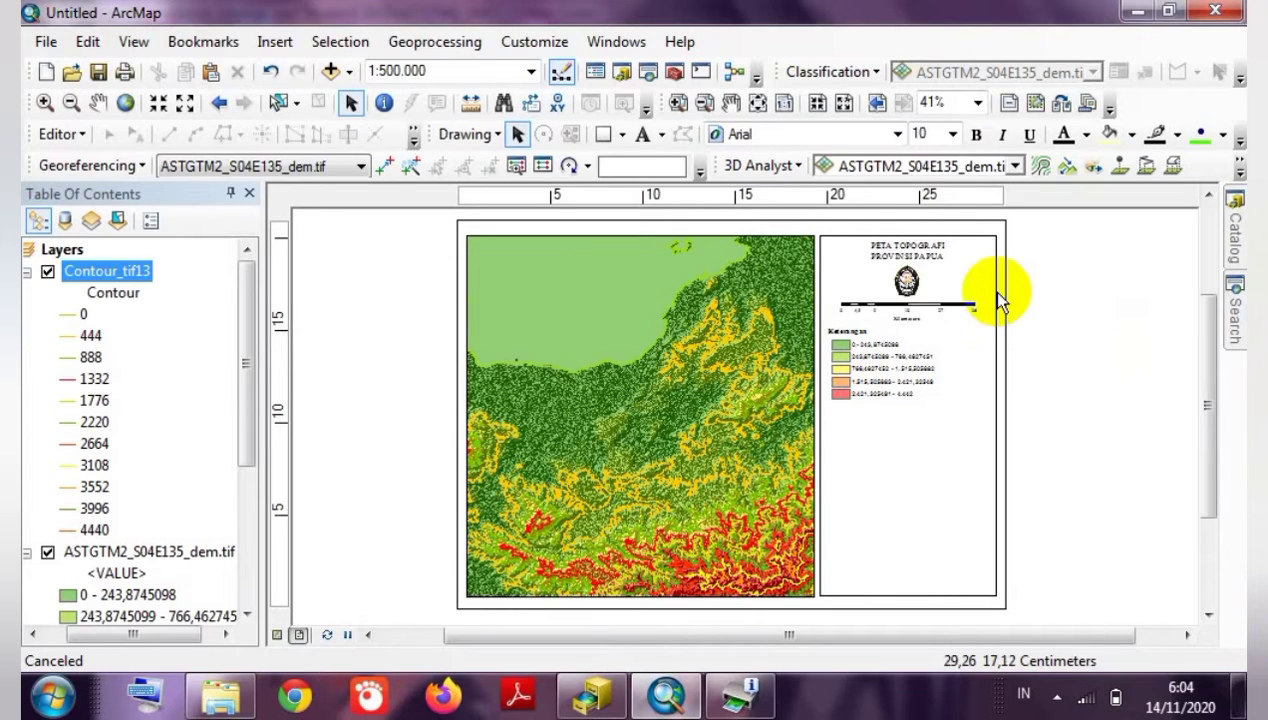
Add a text label reading 'Insert Peta' below the legend.
{"action": "left_click", "coordinate": [643, 136]}
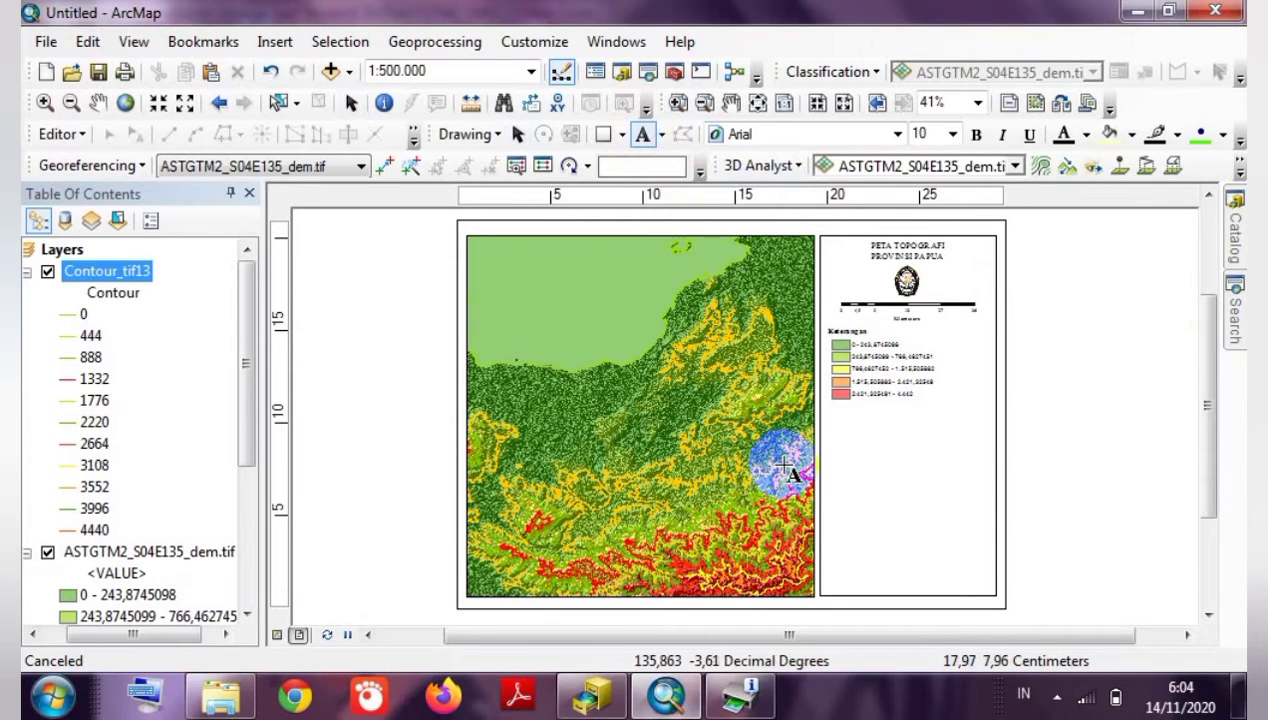
{"action": "left_click", "coordinate": [829, 411]}
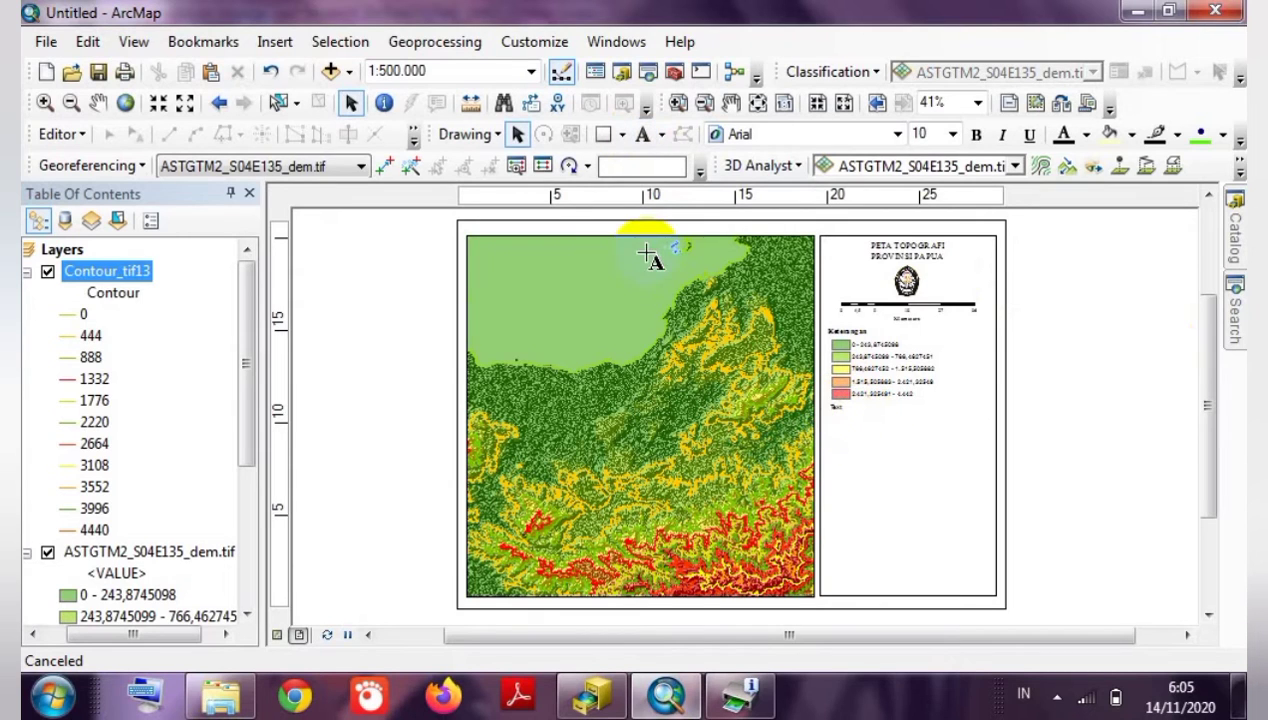
{"action": "left_click", "coordinate": [98, 103]}
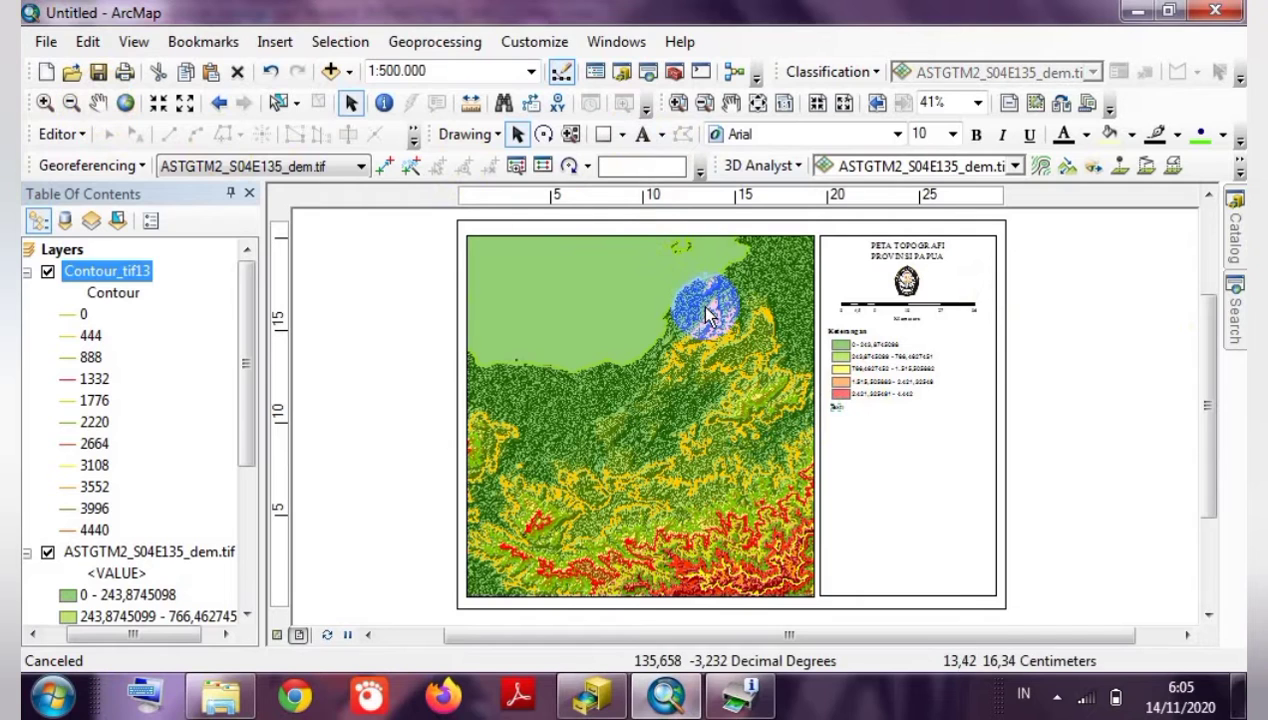
{"action": "double_click", "coordinate": [837, 412]}
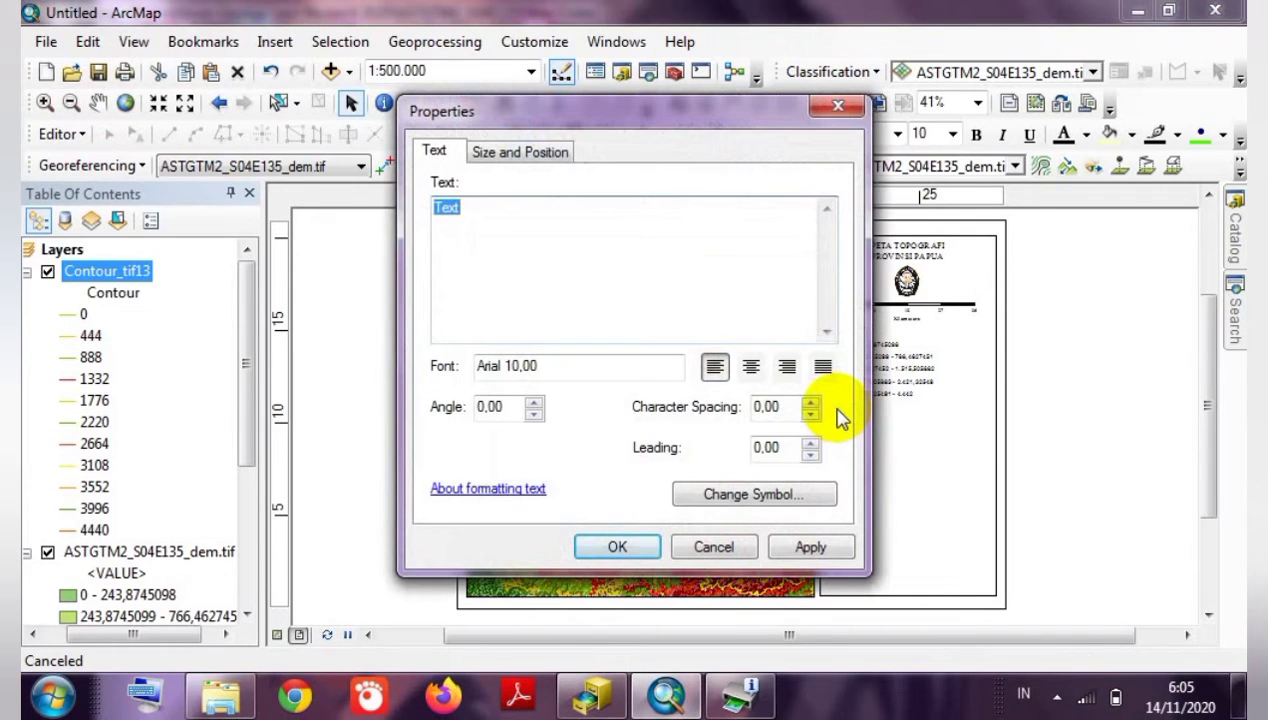
{"action": "key", "text": "BackSpace"}
{"action": "type", "text": "Insert Peta"}
{"action": "left_click", "coordinate": [610, 560]}
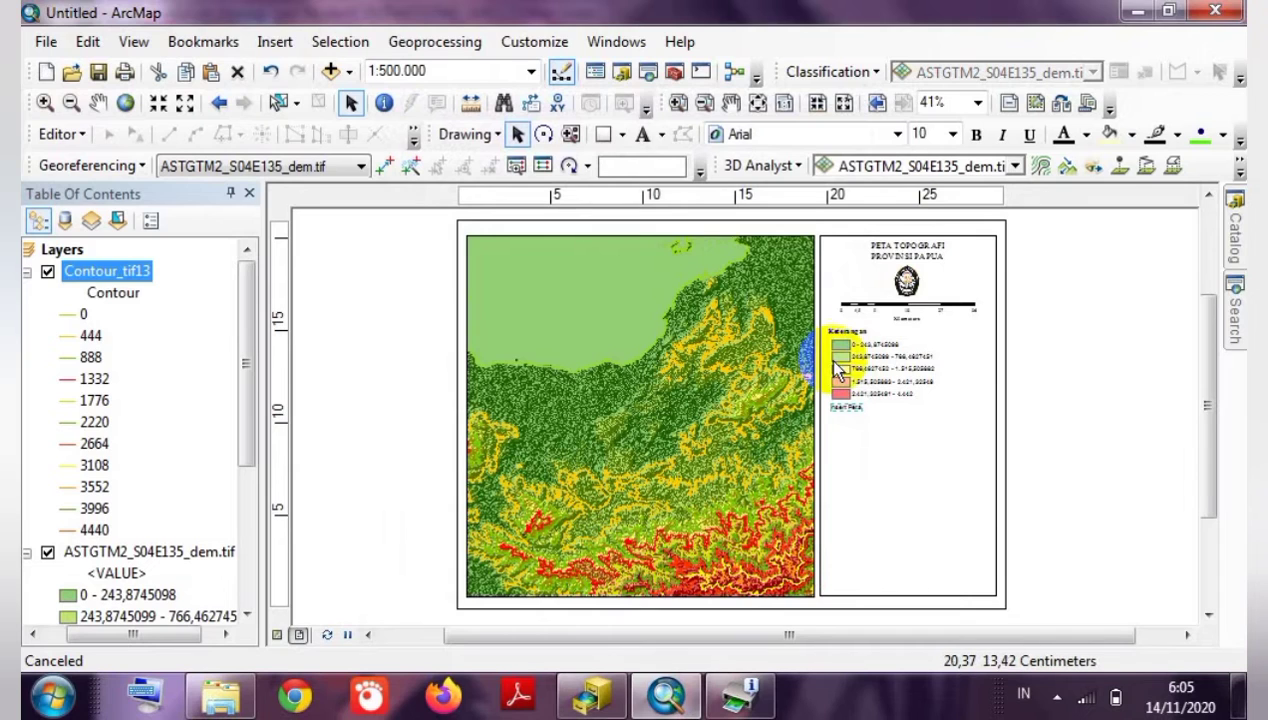
Set the Insert Peta label to 12 pt Times New Roman.
{"action": "left_click", "coordinate": [880, 136]}
{"action": "key", "text": "t"}
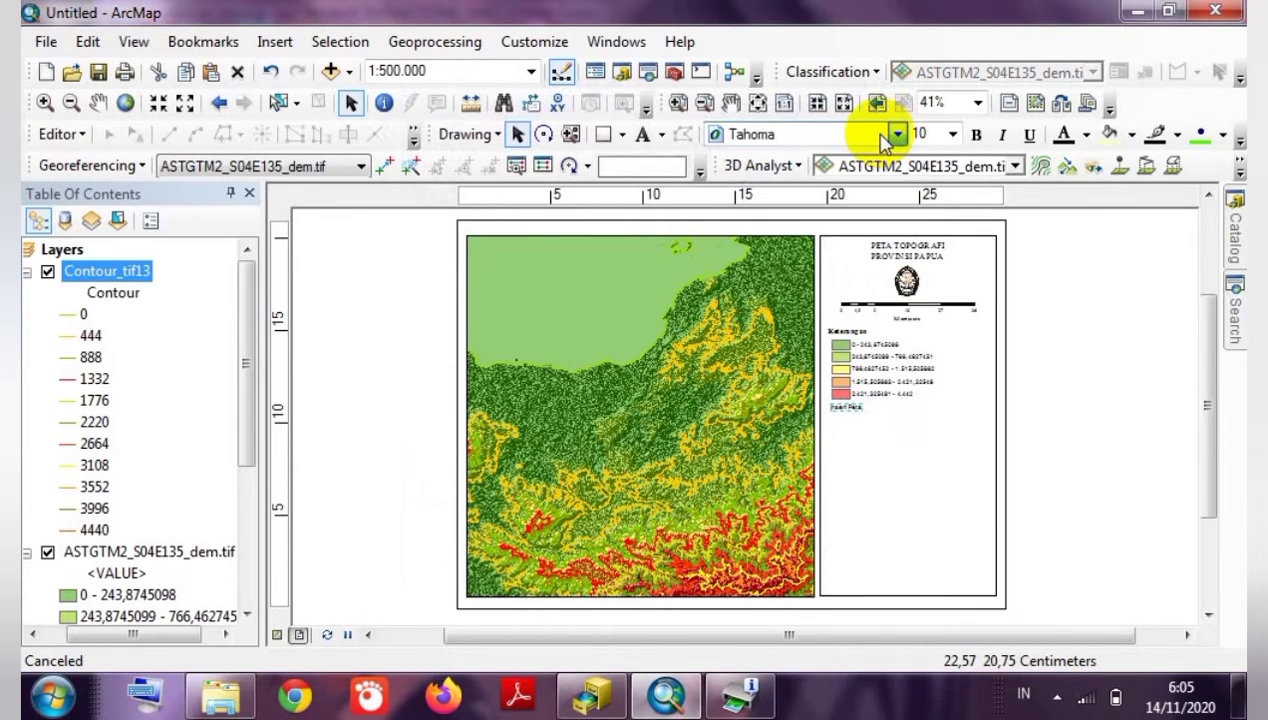
{"action": "left_click", "coordinate": [896, 134]}
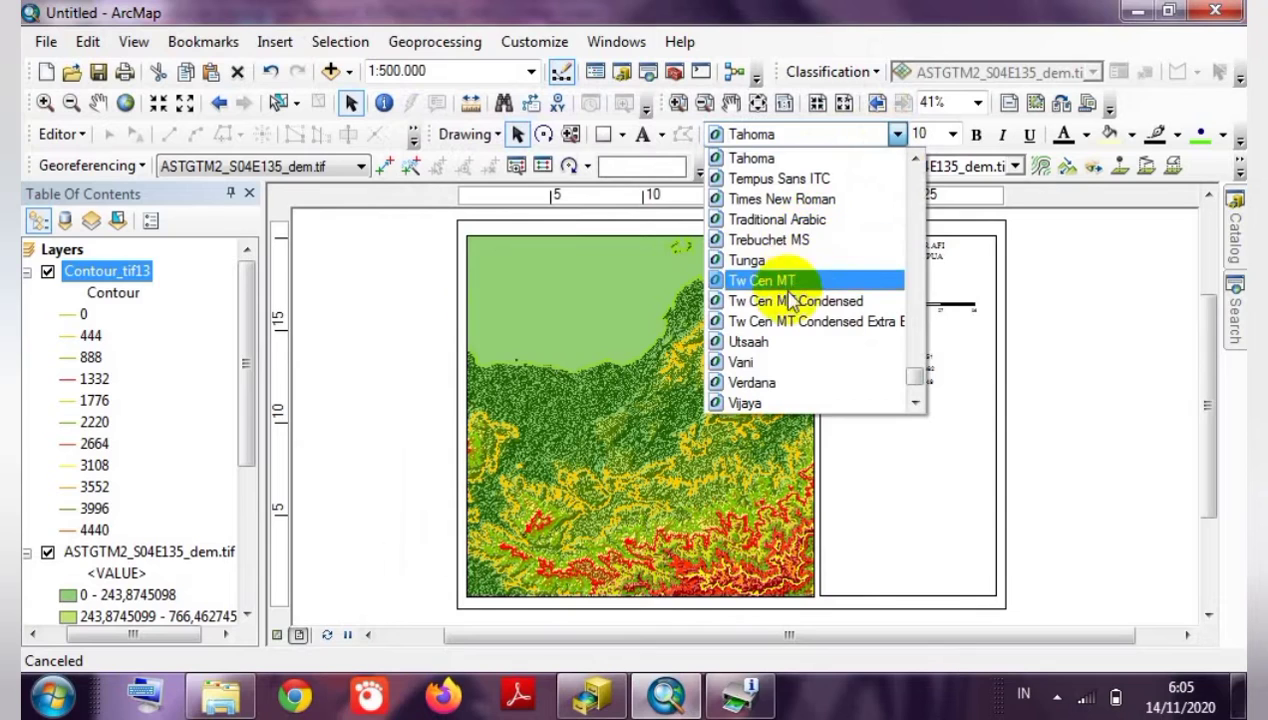
{"action": "left_click", "coordinate": [790, 199]}
{"action": "left_click", "coordinate": [922, 133]}
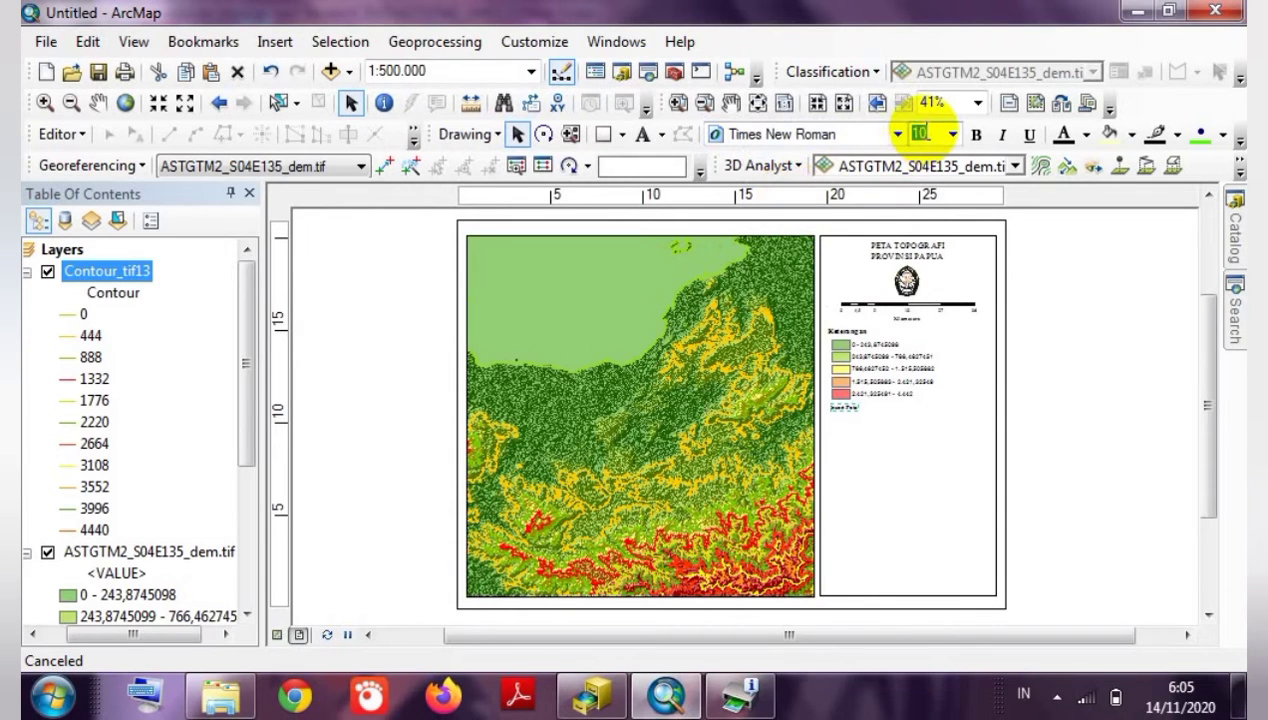
{"action": "type", "text": "1"}
{"action": "left_click", "coordinate": [1078, 302]}
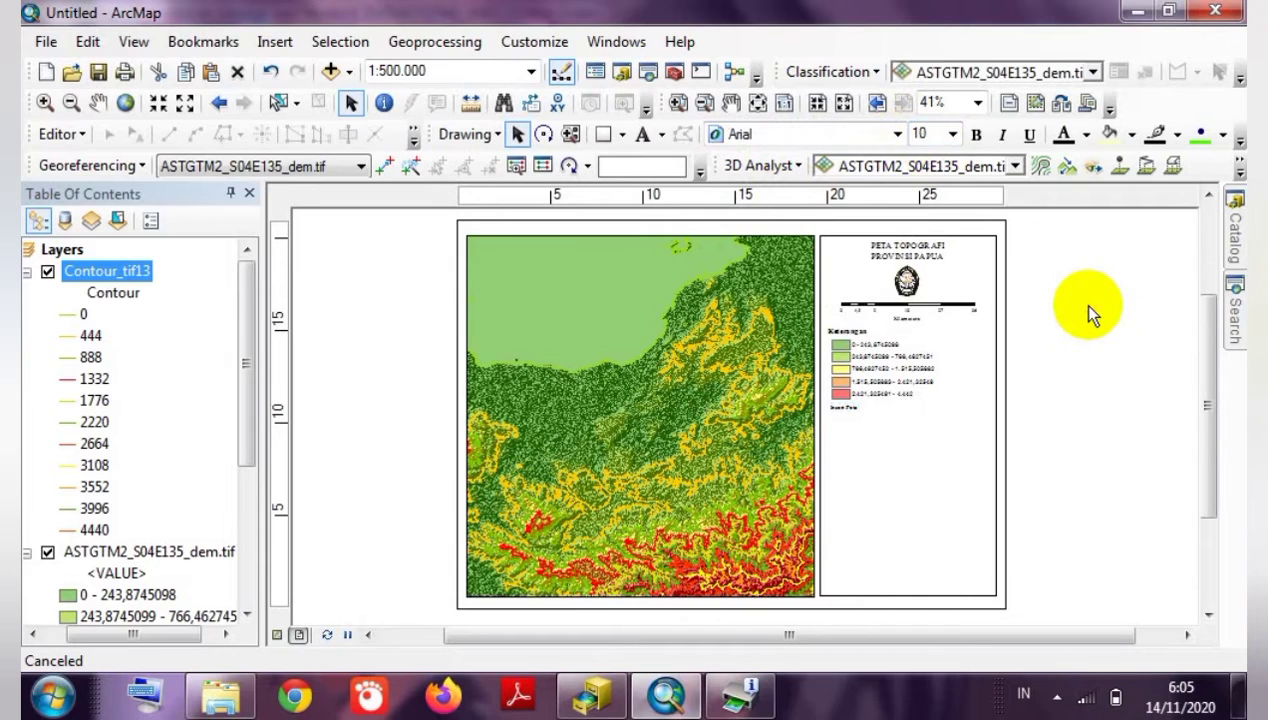
{"action": "left_click", "coordinate": [842, 410]}
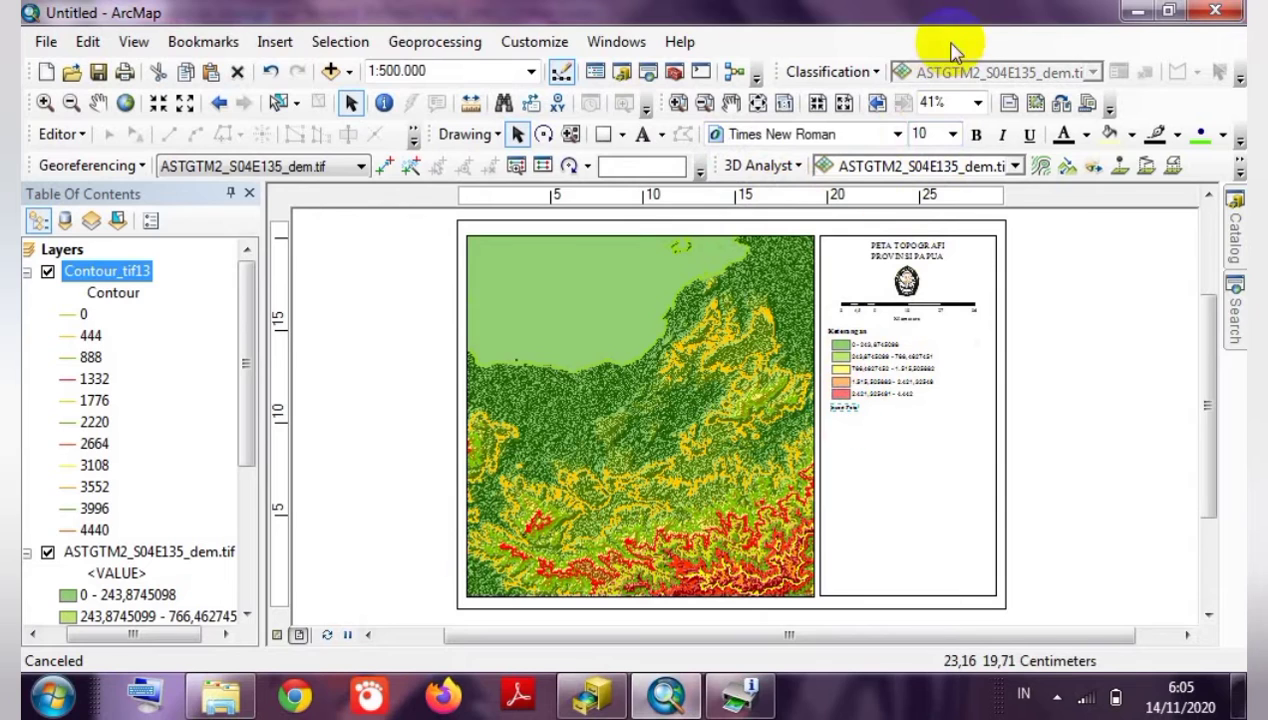
{"action": "left_click", "coordinate": [925, 131]}
{"action": "type", "text": "1"}
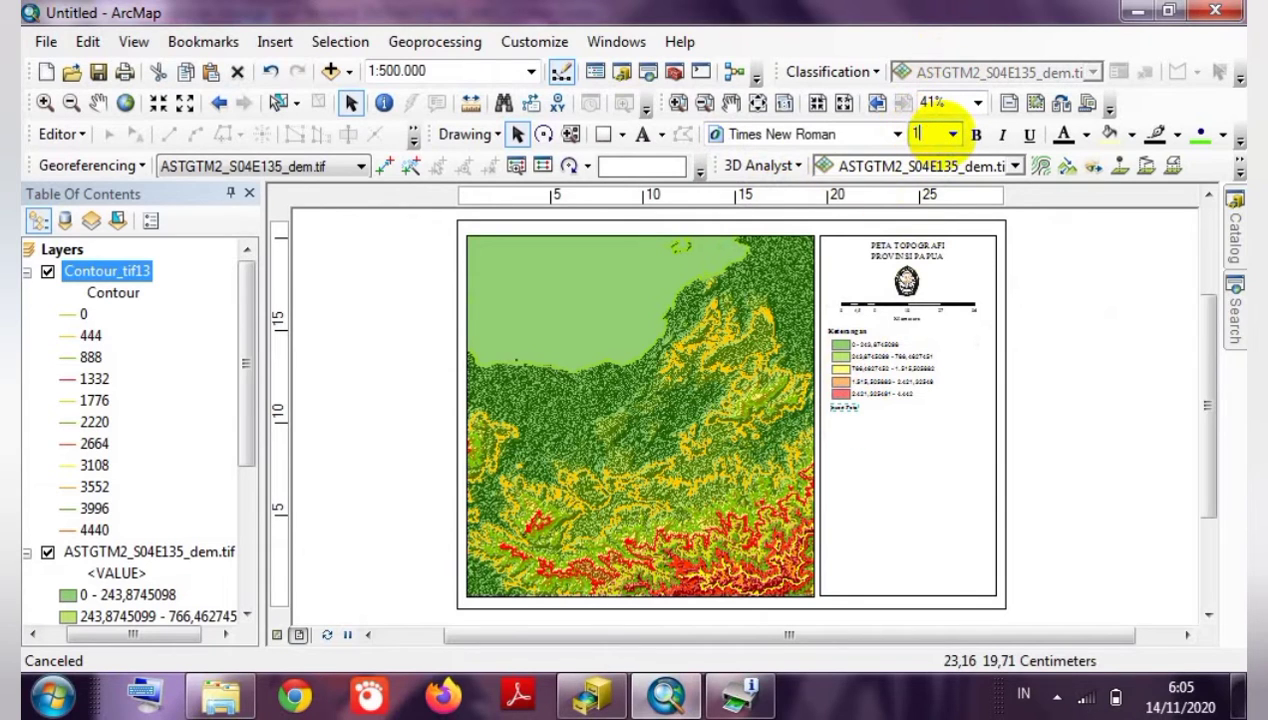
{"action": "type", "text": "2"}
{"action": "key", "text": "Return"}
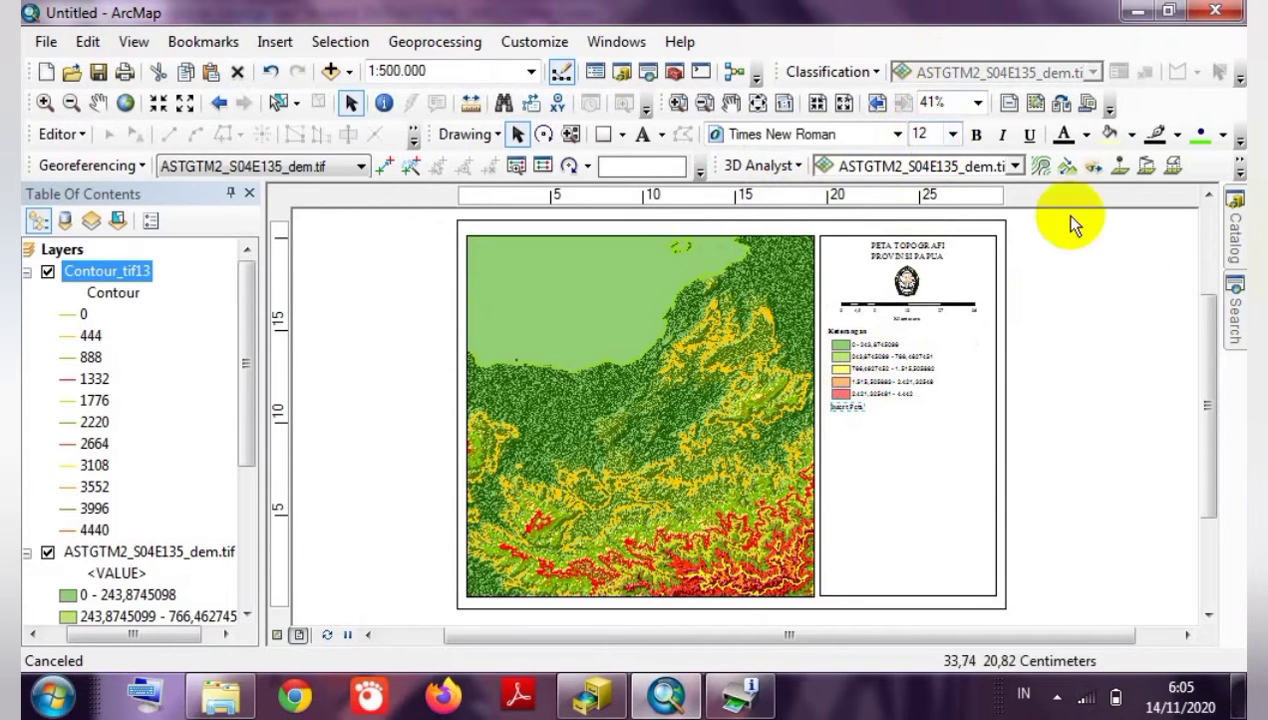
Make the Insert Peta heading bold.
{"action": "left_click", "coordinate": [976, 134]}
{"action": "left_click", "coordinate": [1080, 340]}
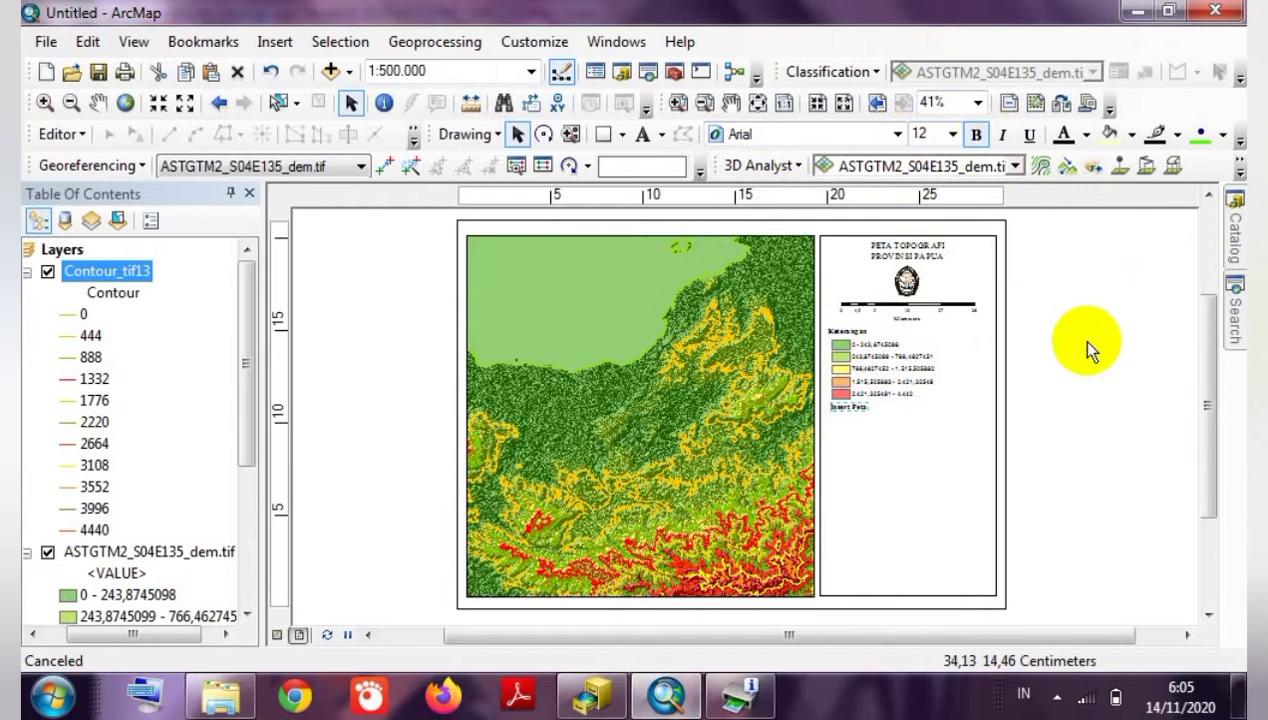
{"action": "left_click", "coordinate": [853, 406]}
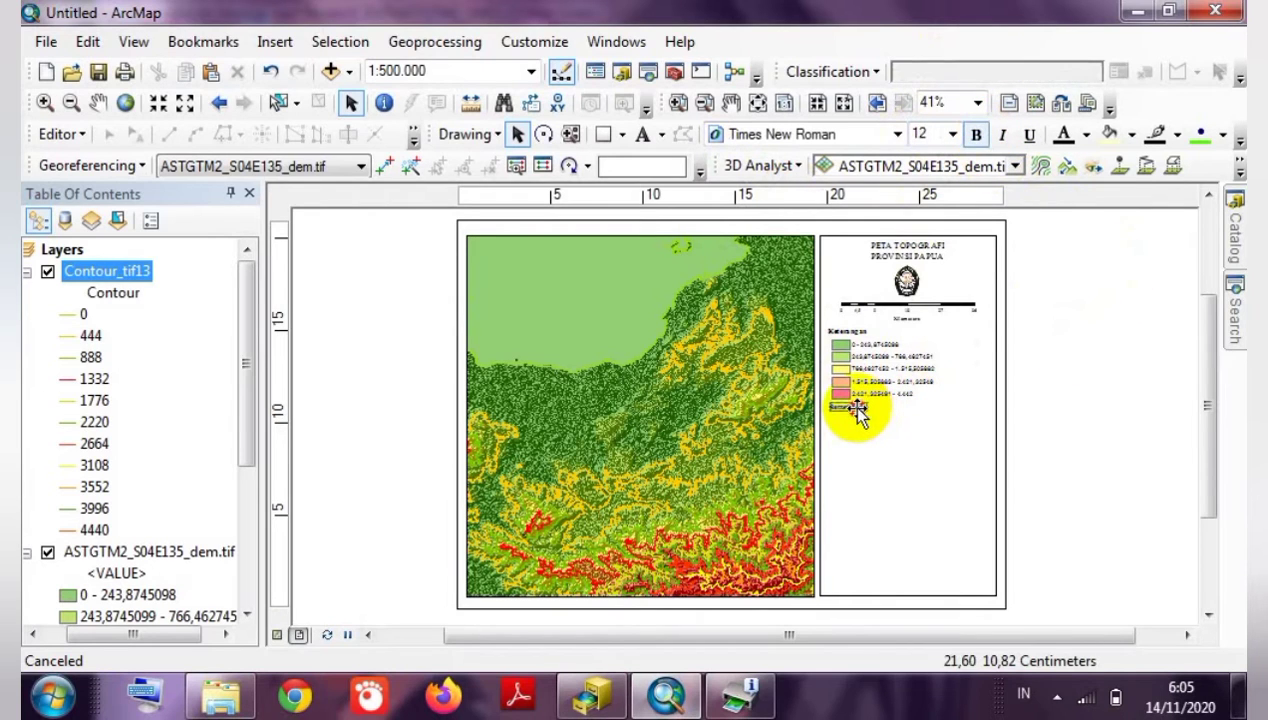
{"action": "left_click", "coordinate": [965, 418]}
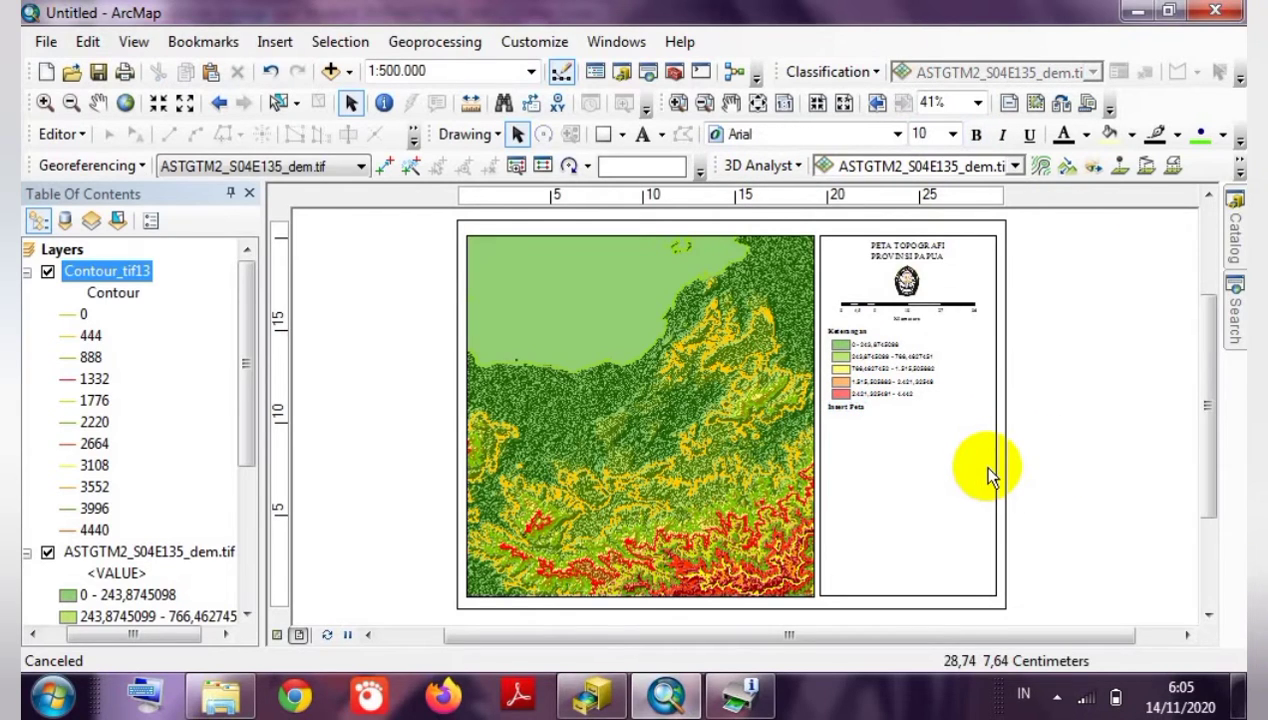
{"action": "left_click", "coordinate": [845, 408]}
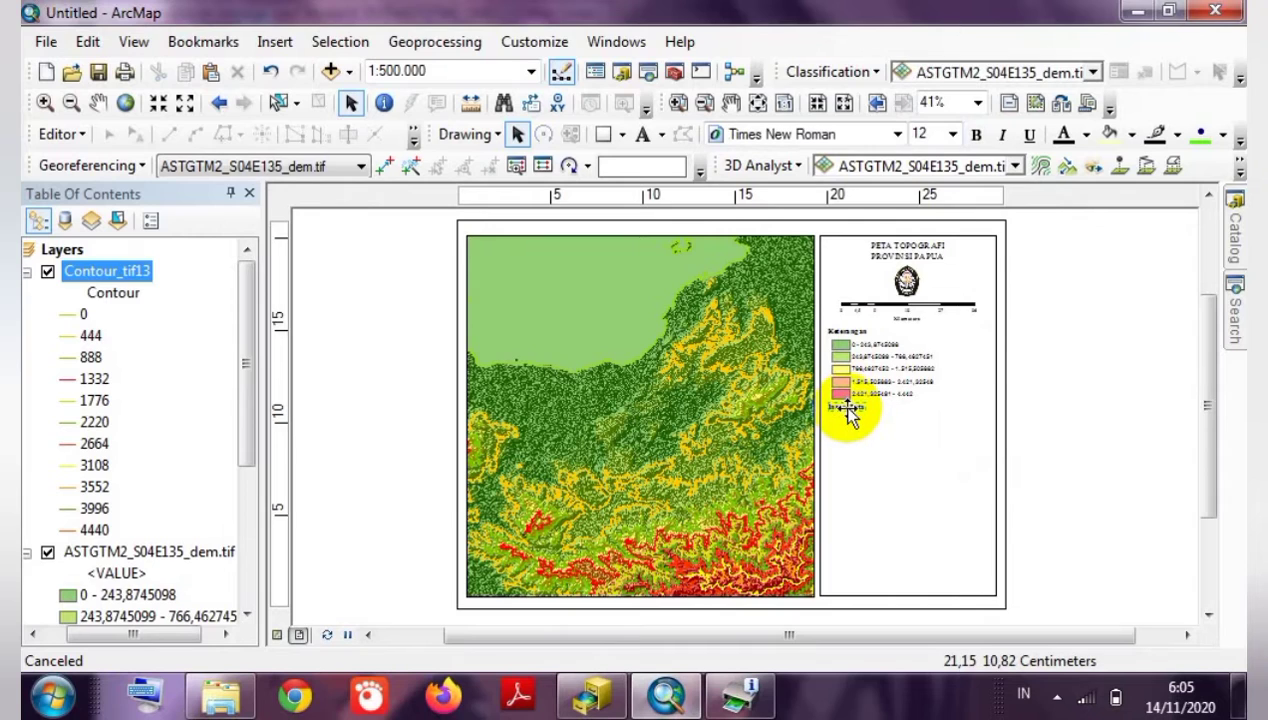
{"action": "left_click", "coordinate": [1092, 452]}
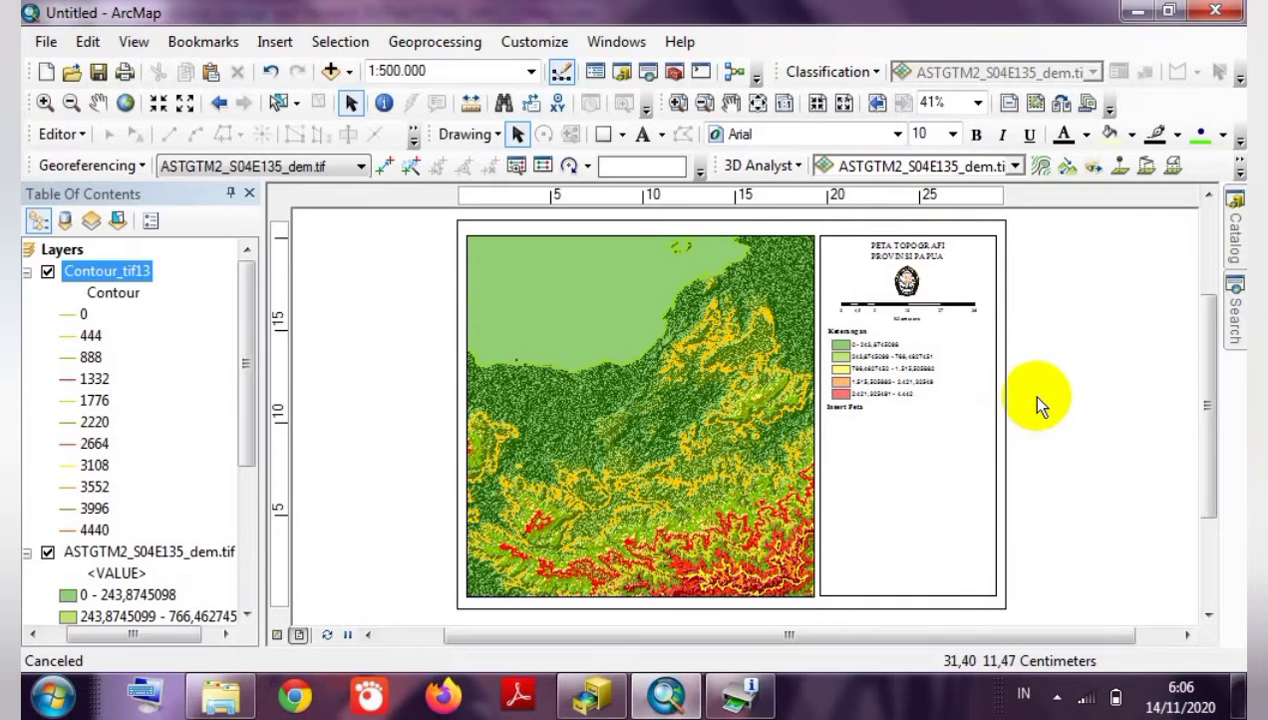
Insert a New Data Frame, move it under 'Insert Peta' and narrow it to fit the panel.
{"action": "left_click", "coordinate": [814, 345]}
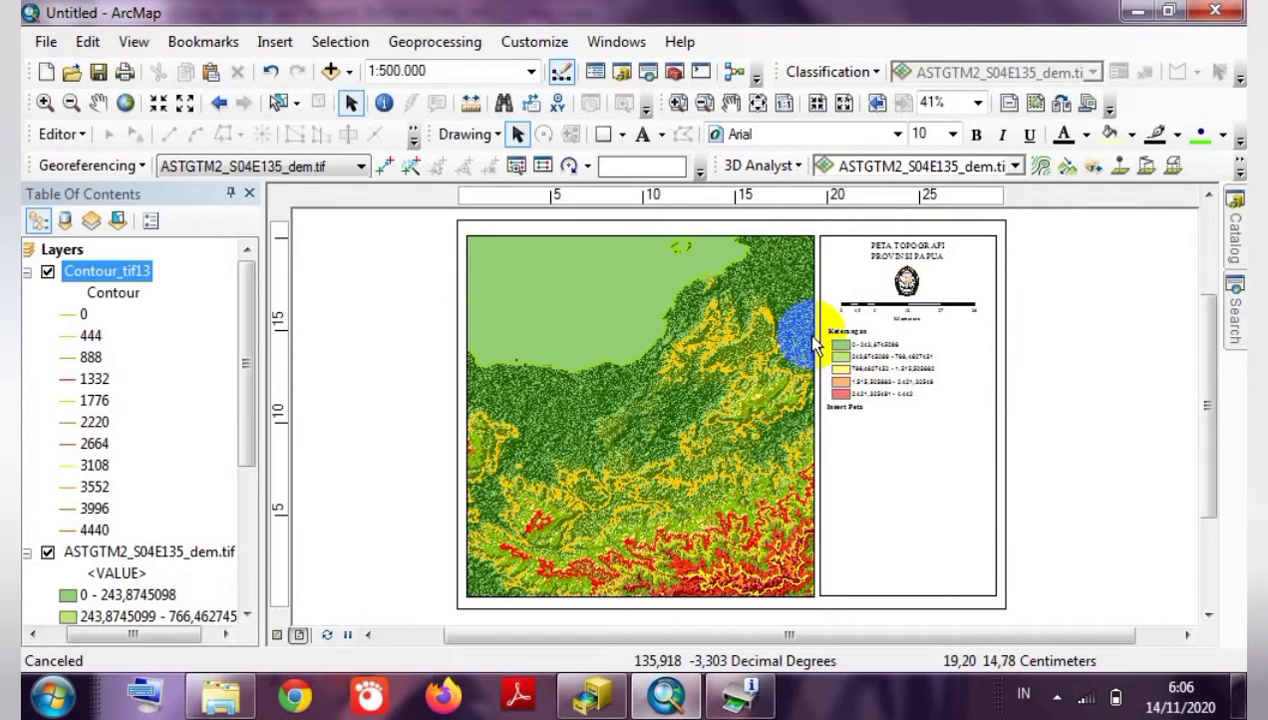
{"action": "left_click", "coordinate": [275, 47]}
{"action": "left_click", "coordinate": [290, 72]}
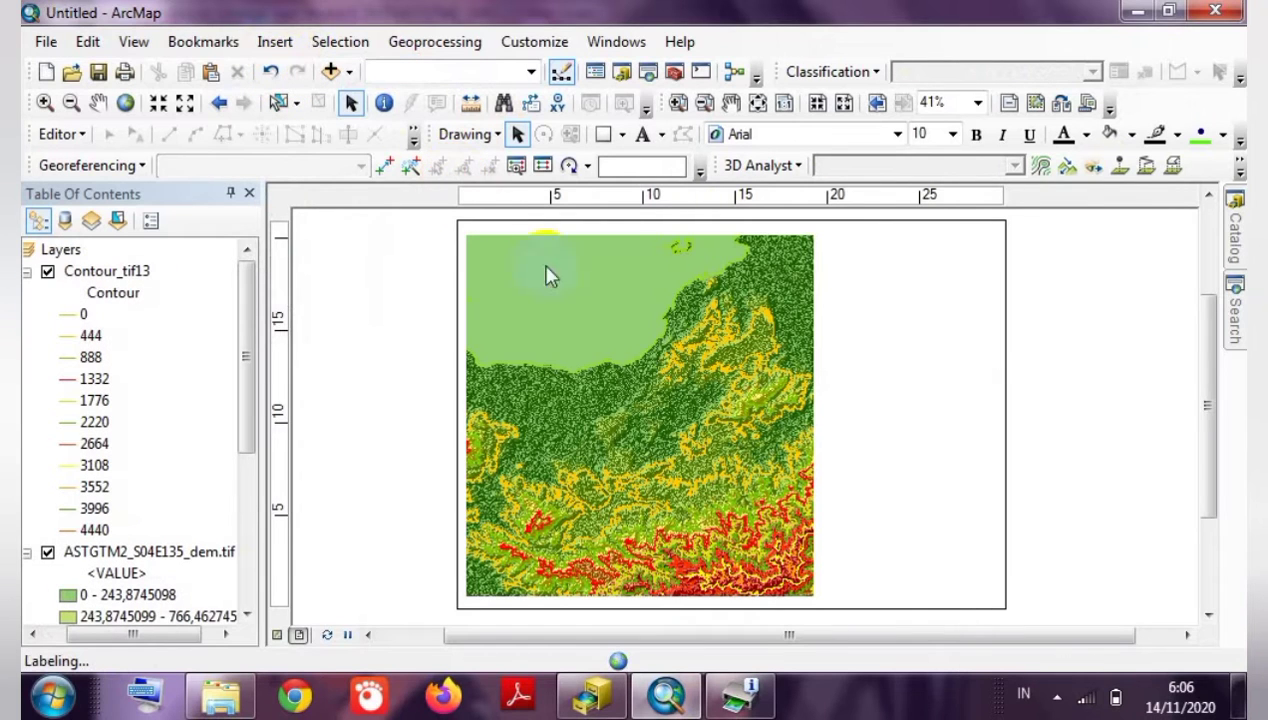
{"action": "left_click", "coordinate": [628, 376]}
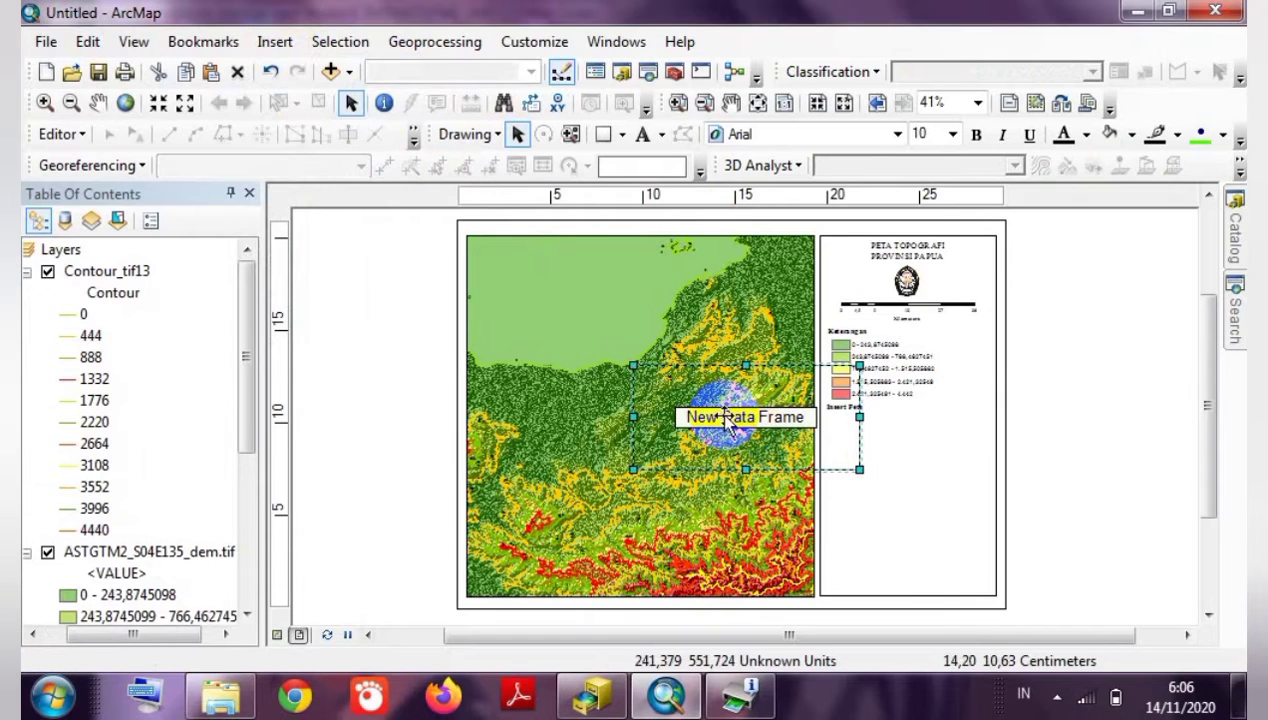
{"action": "left_click_drag", "start_coordinate": [727, 420], "coordinate": [900, 465]}
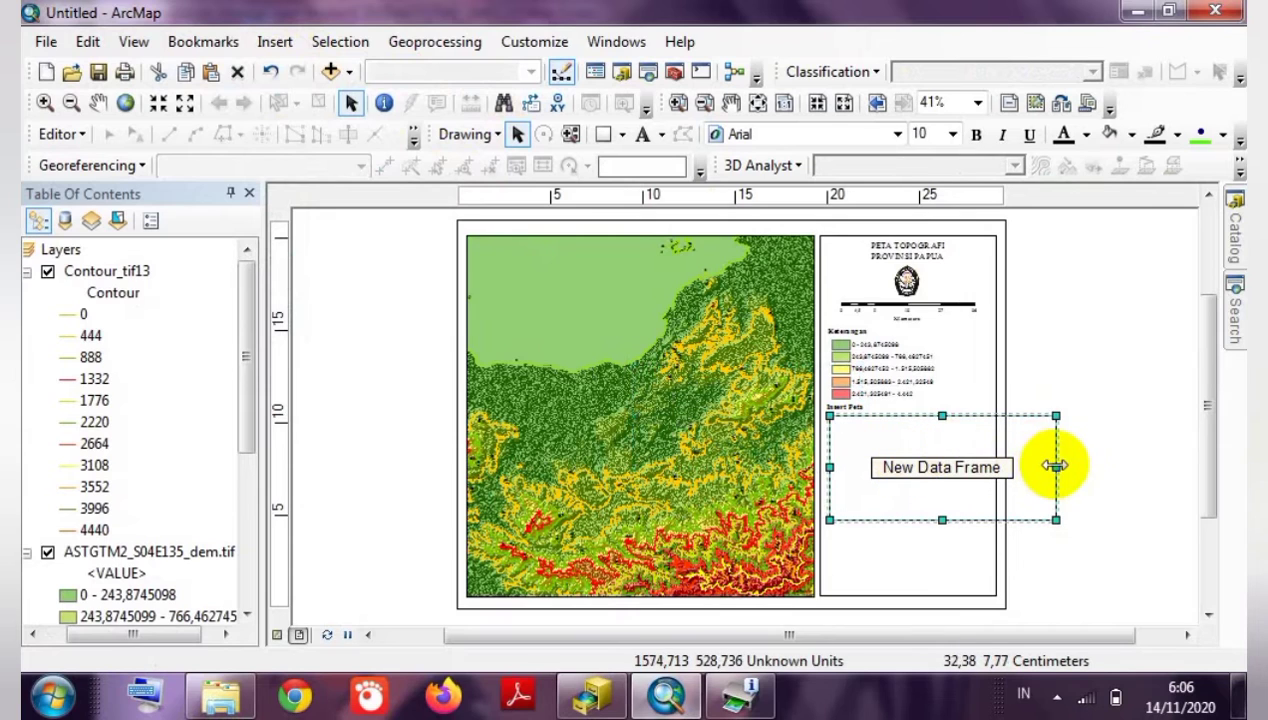
{"action": "left_click_drag", "start_coordinate": [1056, 465], "coordinate": [987, 466]}
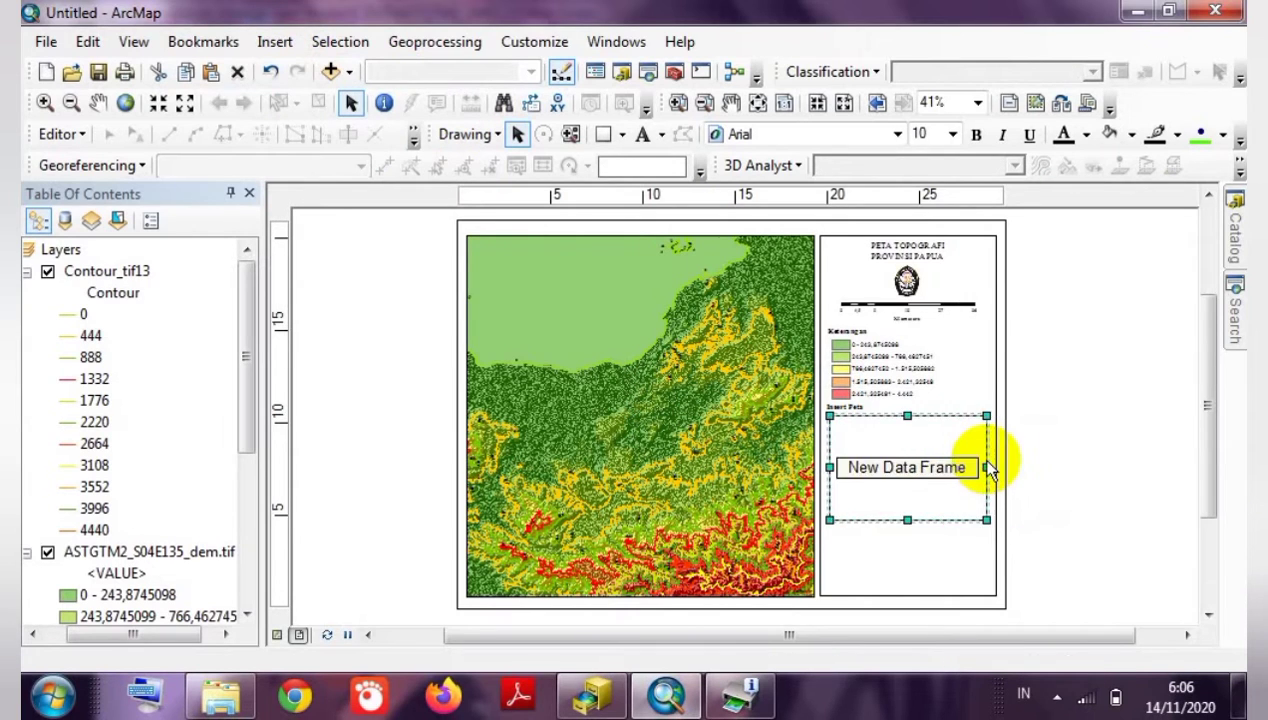
{"action": "left_click", "coordinate": [1016, 454]}
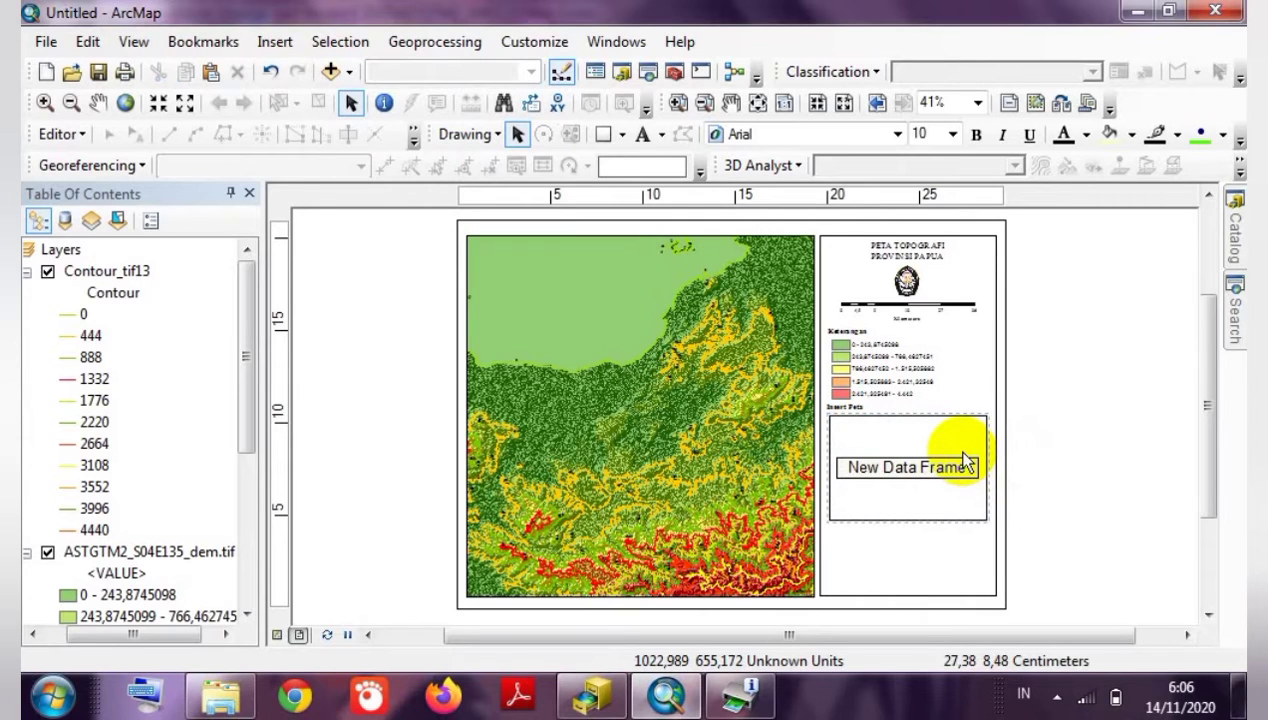
{"action": "right_click", "coordinate": [898, 478]}
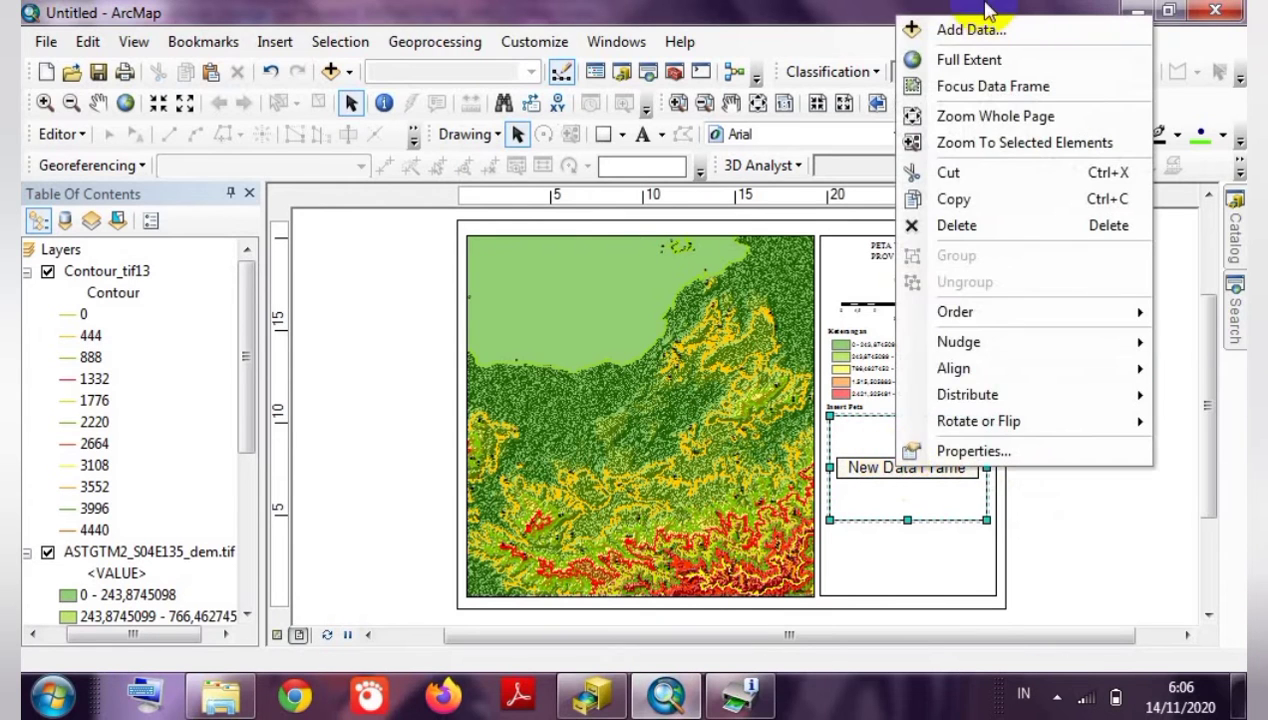
Connect to the Data folder in D:\Picture\Praktikum Geologi Laut Modul 4 2020.
{"action": "left_click", "coordinate": [965, 30]}
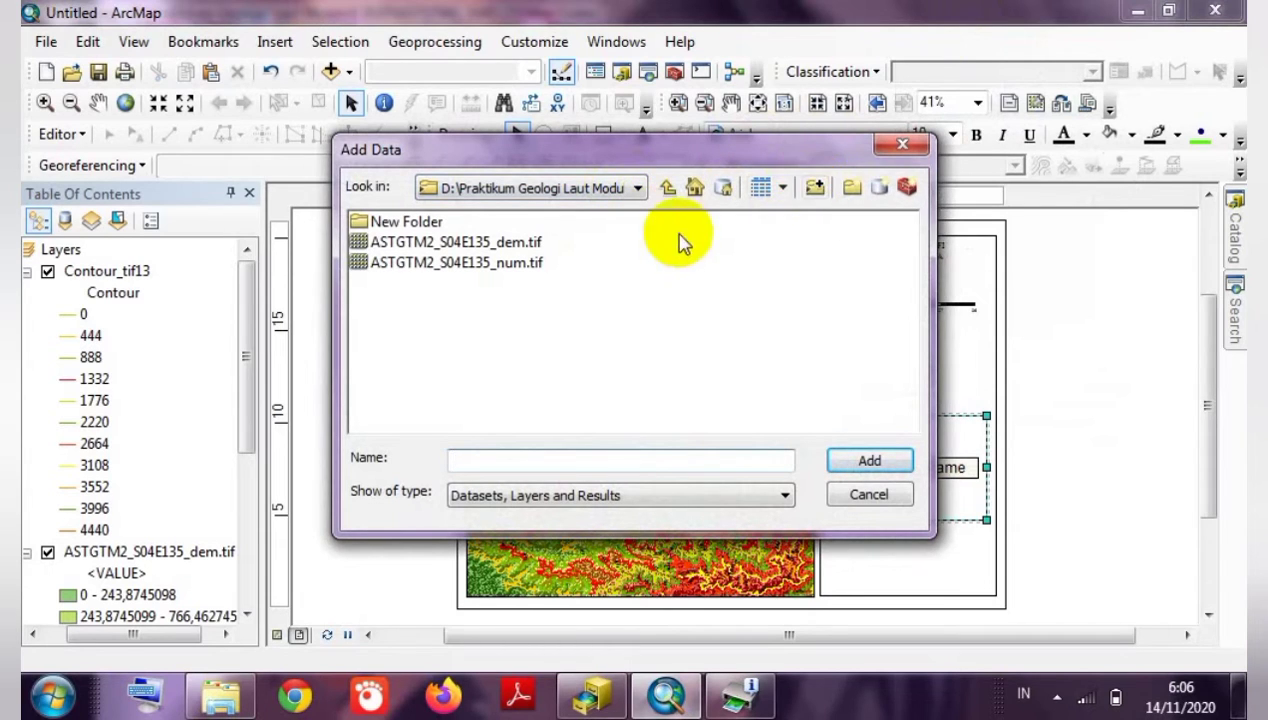
{"action": "left_click", "coordinate": [812, 190]}
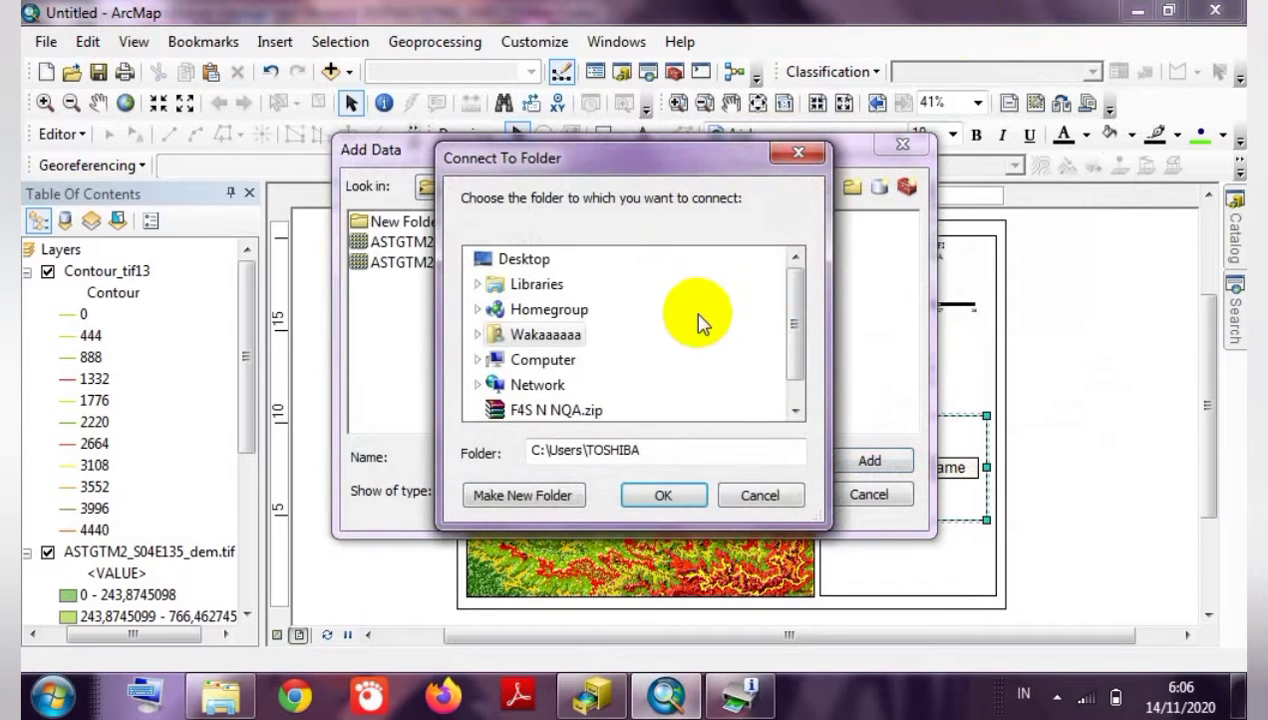
{"action": "double_click", "coordinate": [517, 362]}
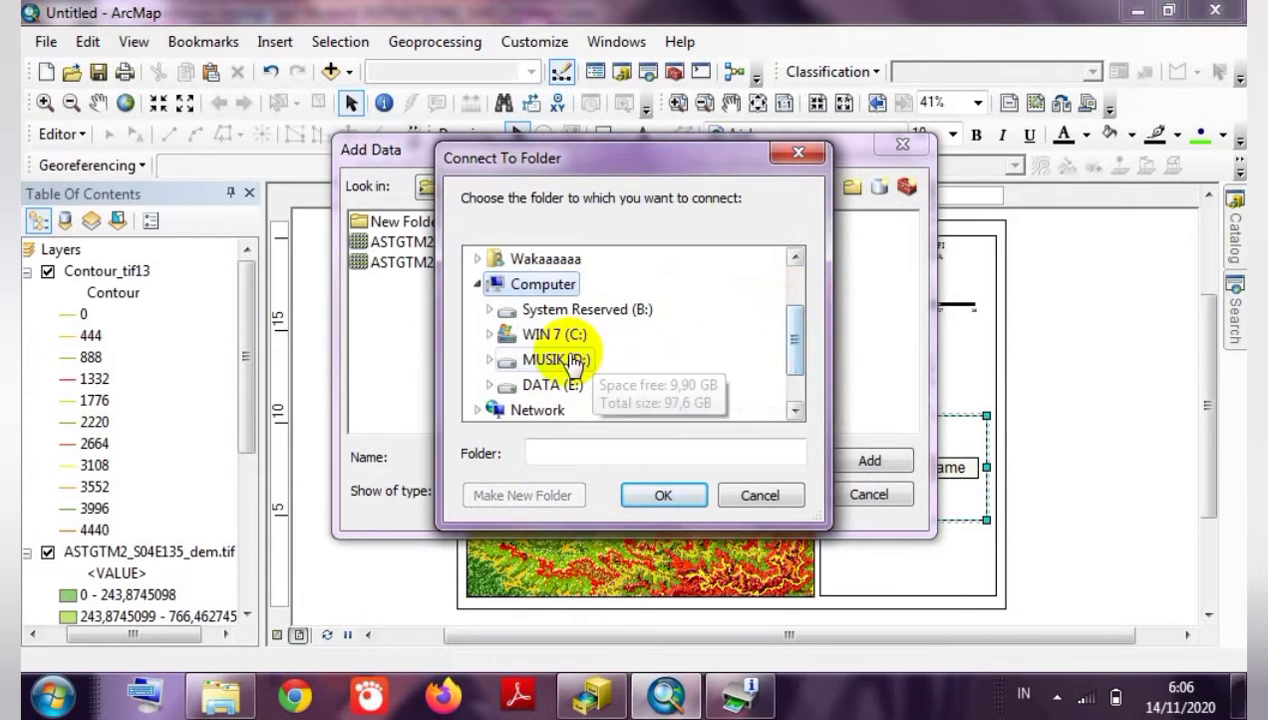
{"action": "left_click", "coordinate": [572, 364]}
{"action": "double_click", "coordinate": [572, 364]}
{"action": "left_click_drag", "start_coordinate": [792, 276], "coordinate": [800, 369]}
{"action": "double_click", "coordinate": [692, 315]}
{"action": "double_click", "coordinate": [655, 314]}
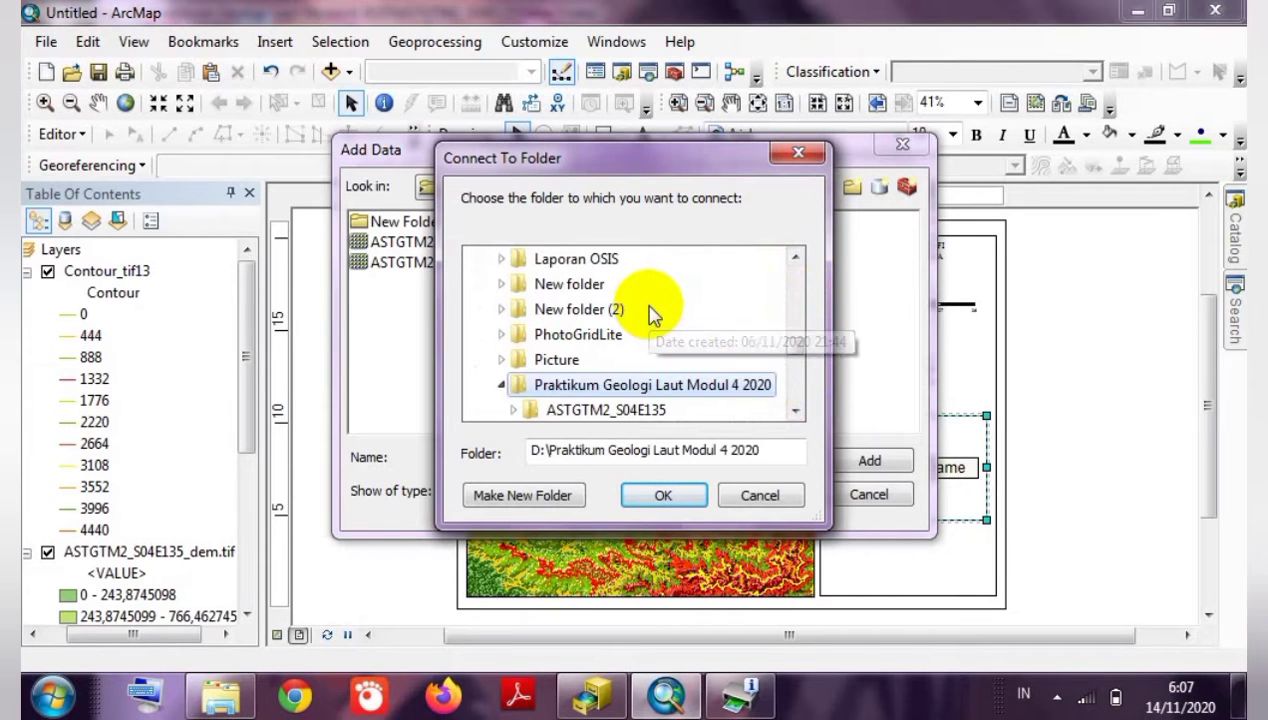
{"action": "left_click_drag", "start_coordinate": [801, 348], "coordinate": [798, 355]}
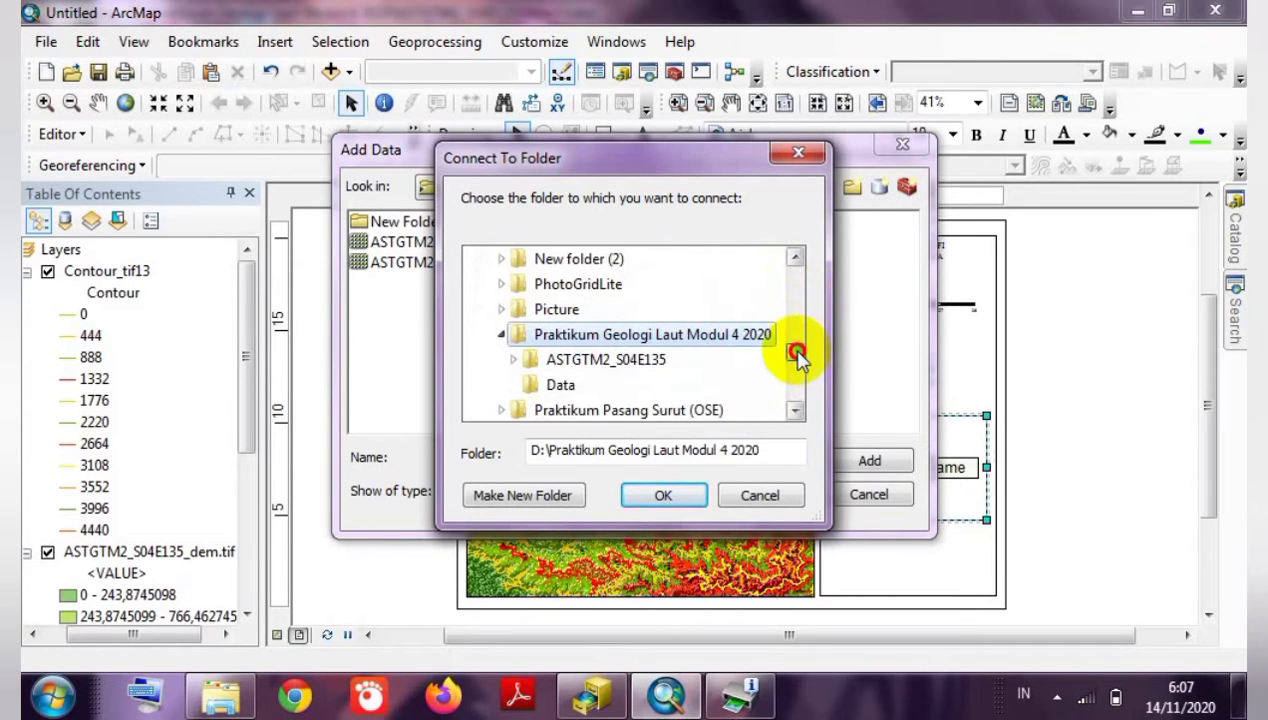
{"action": "left_click", "coordinate": [541, 390]}
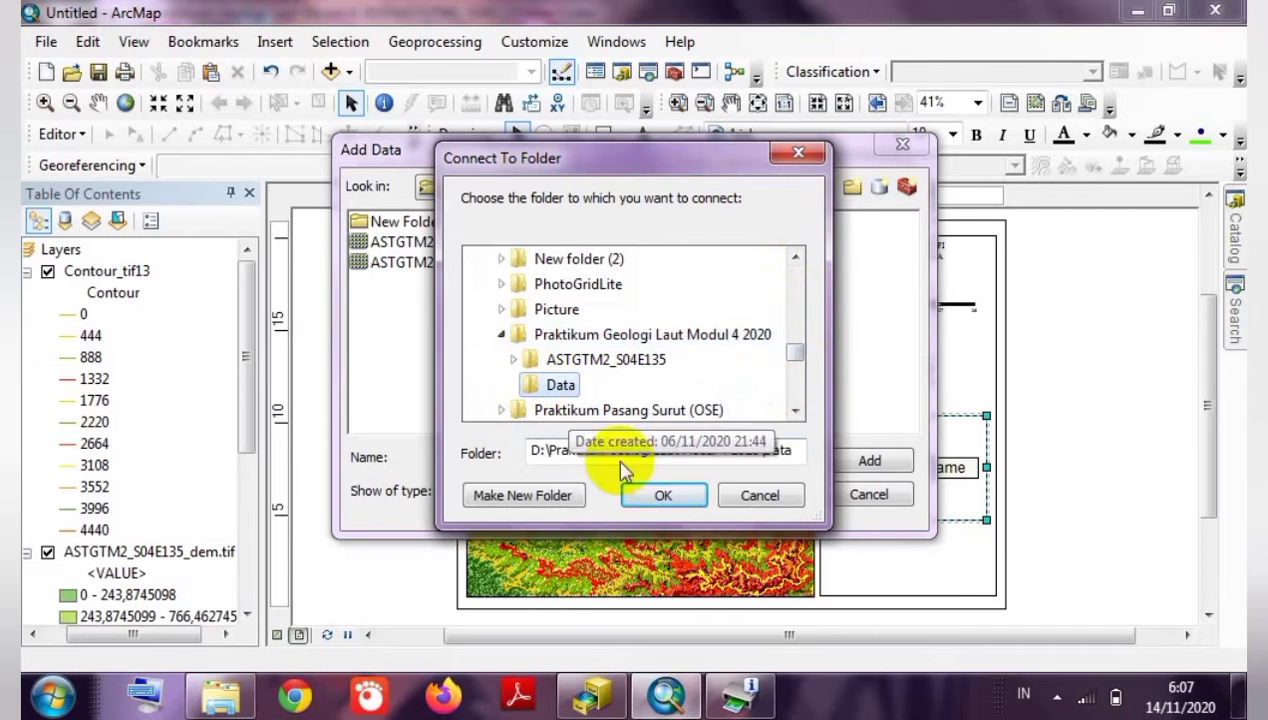
{"action": "left_click", "coordinate": [645, 493]}
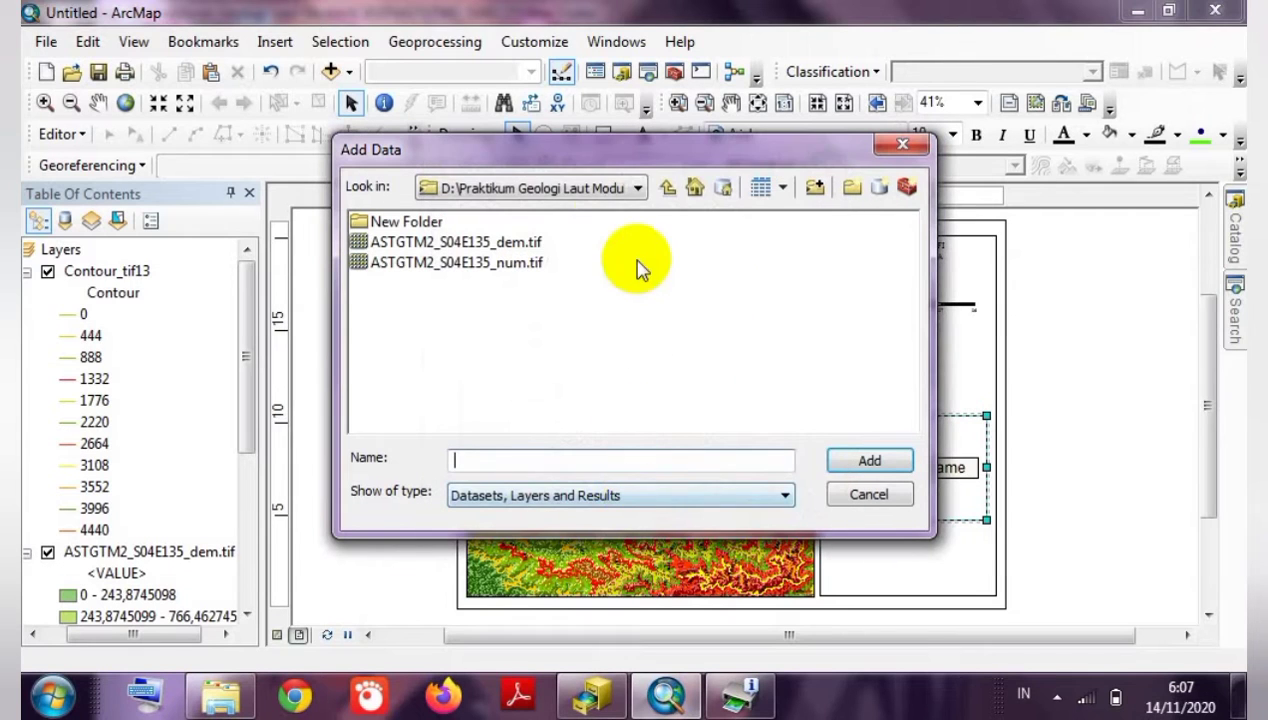
Add Indo_provinces.shp from the connected Data folder to the new data frame.
{"action": "left_click", "coordinate": [596, 189]}
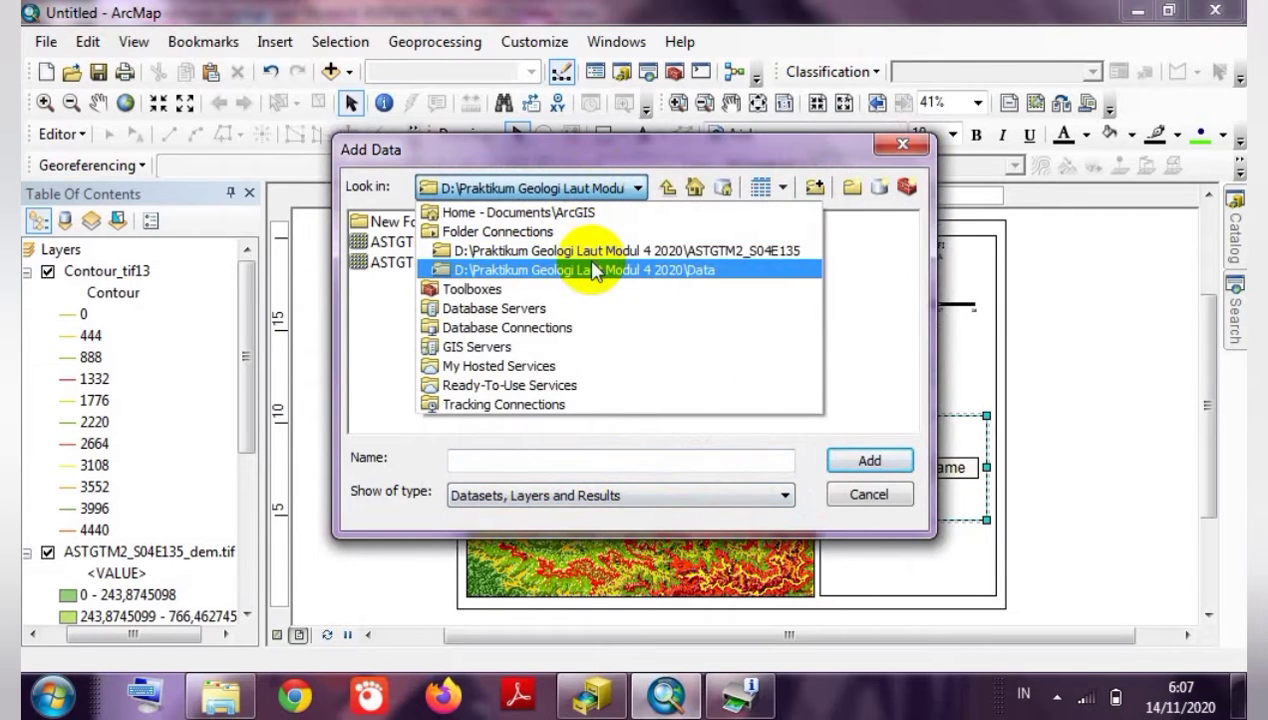
{"action": "left_click", "coordinate": [596, 270]}
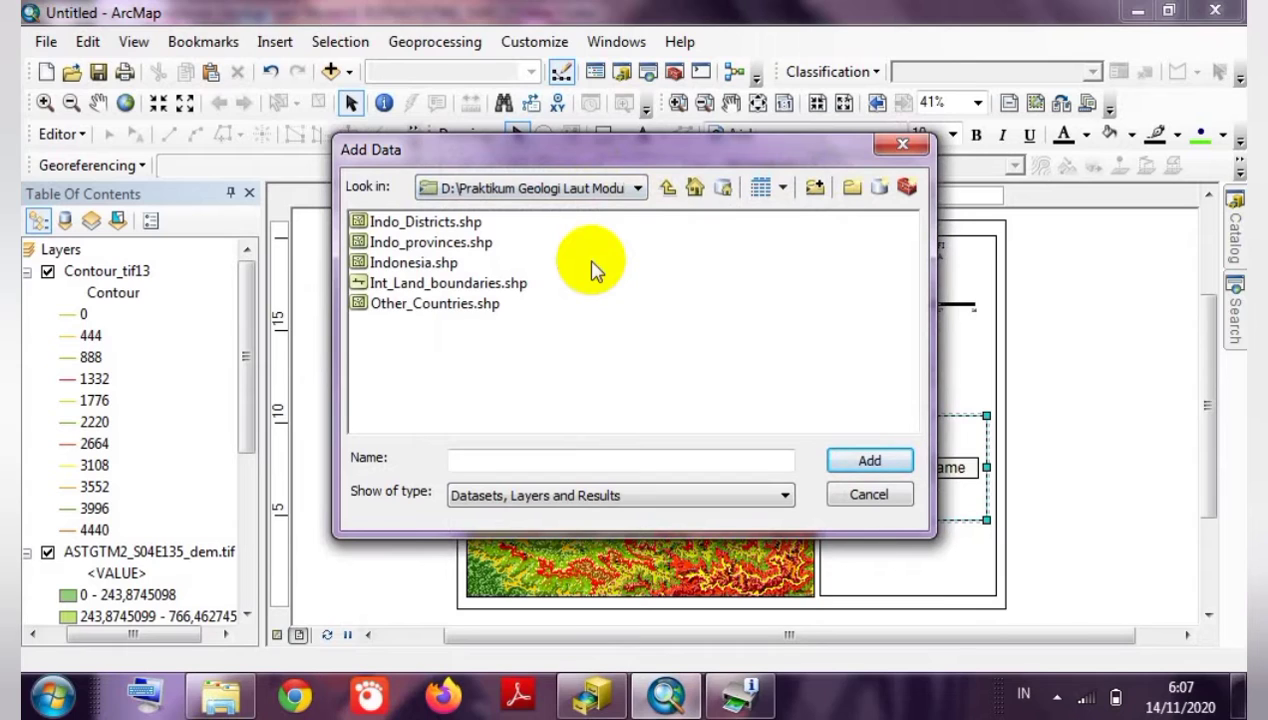
{"action": "left_click", "coordinate": [426, 246]}
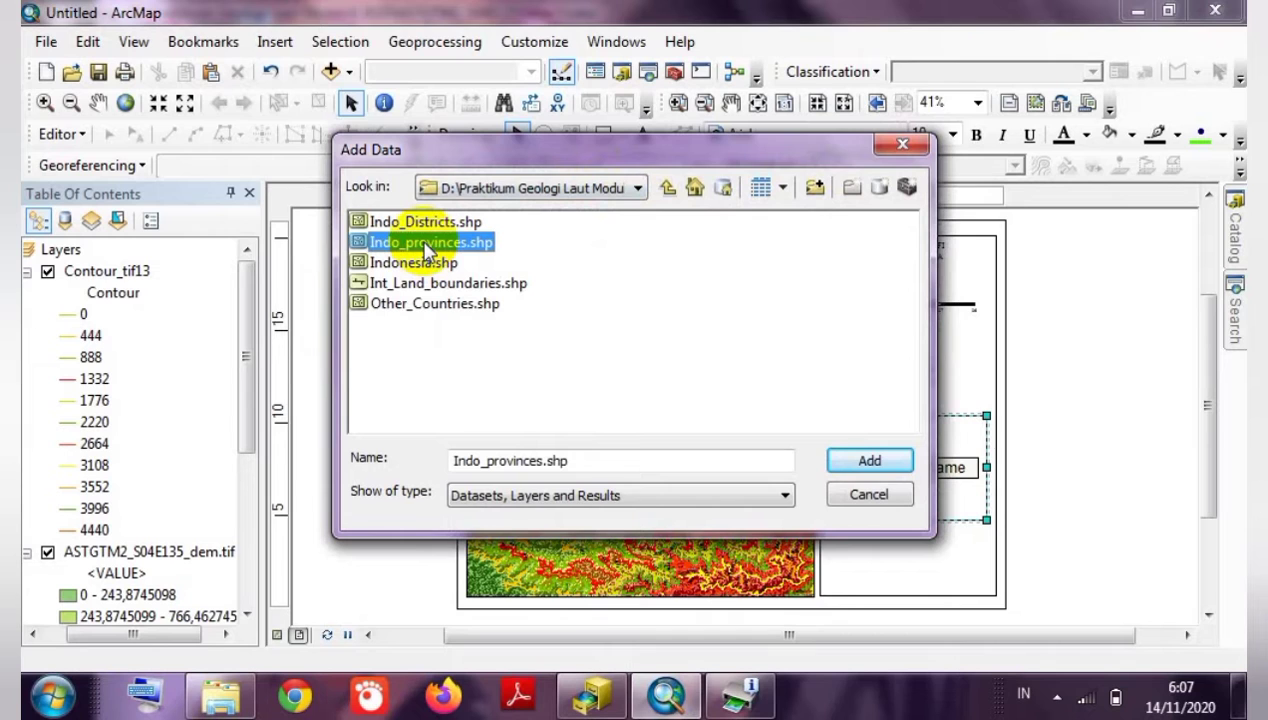
{"action": "left_click", "coordinate": [862, 462]}
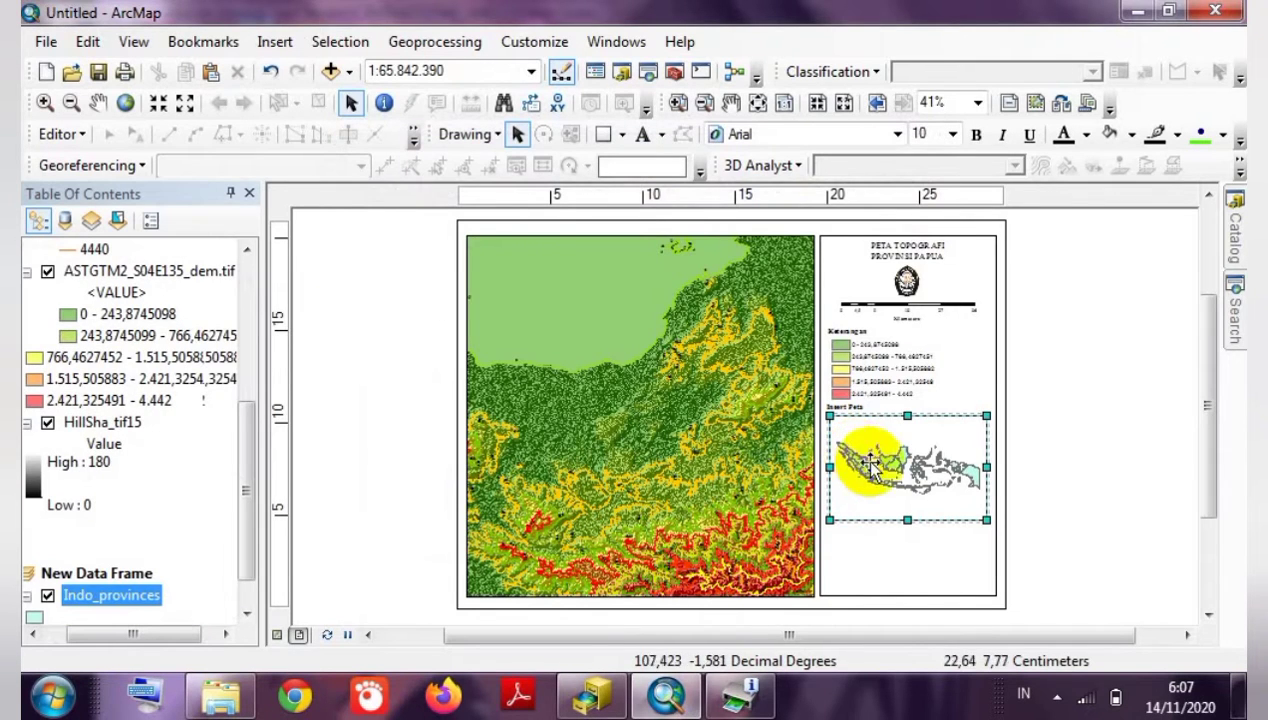
Set the inset data frame's Frame background to Lt Blue.
{"action": "left_click", "coordinate": [889, 473]}
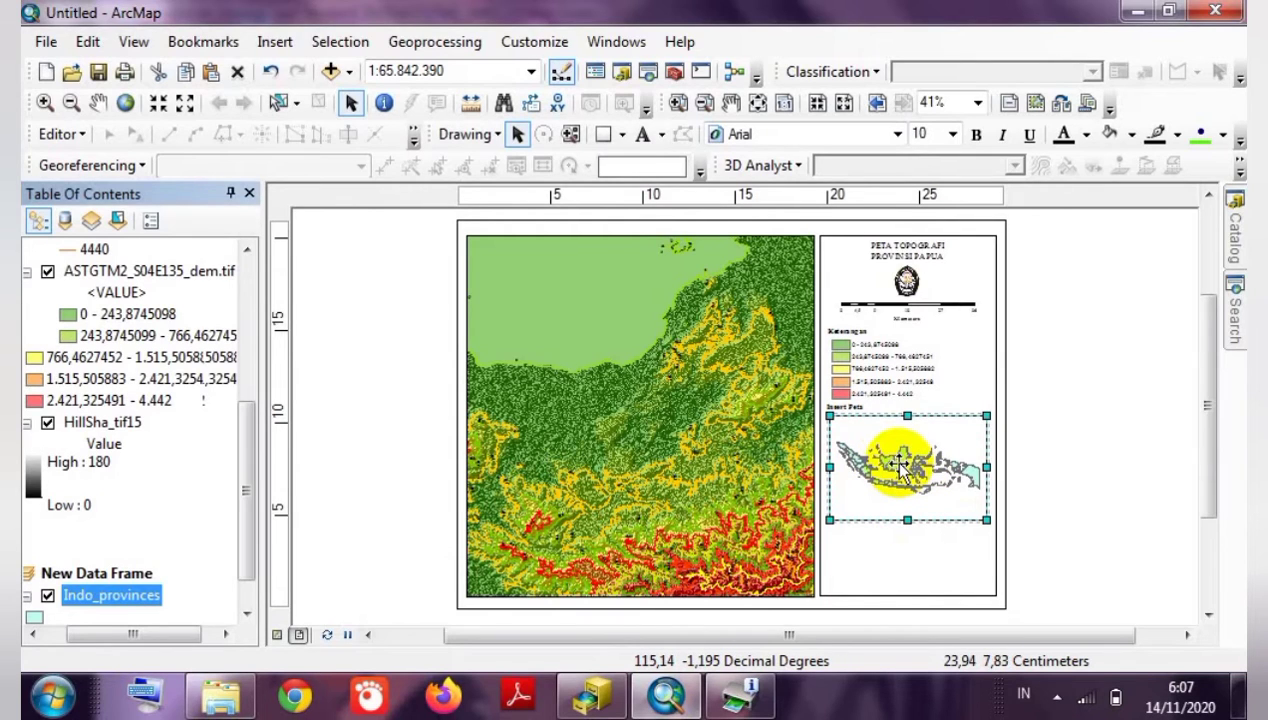
{"action": "right_click", "coordinate": [900, 460]}
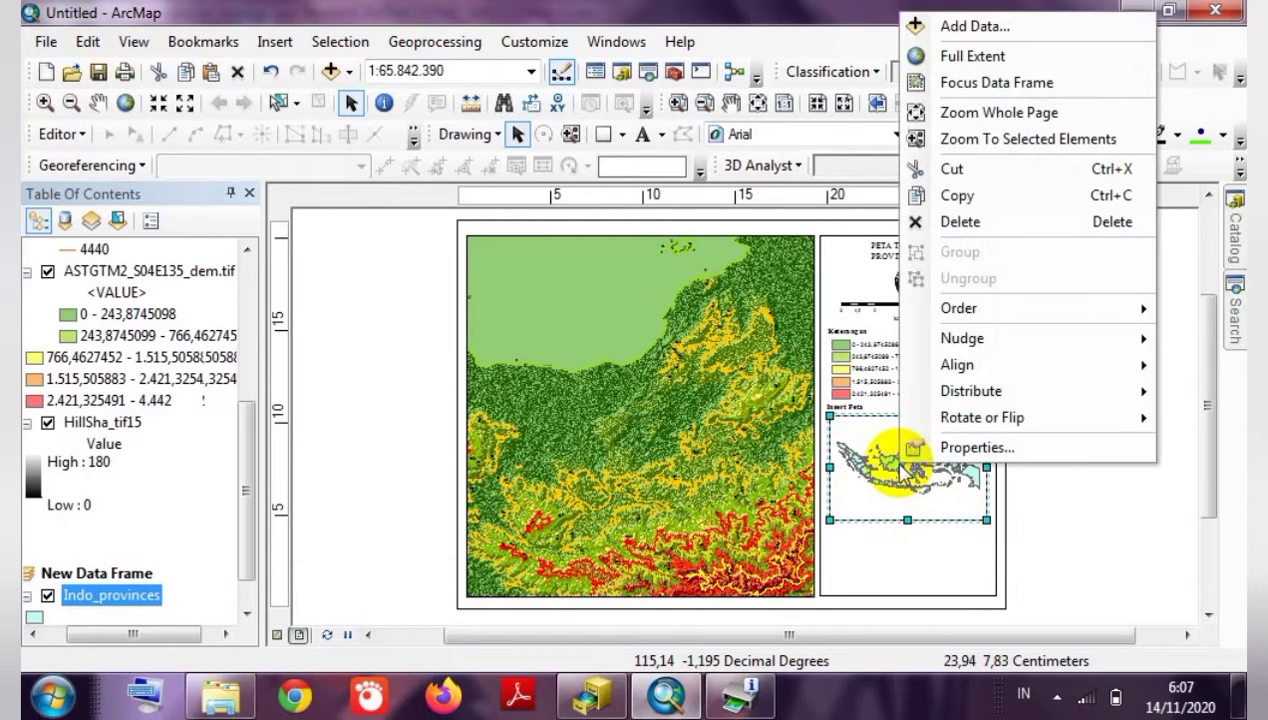
{"action": "left_click", "coordinate": [922, 450]}
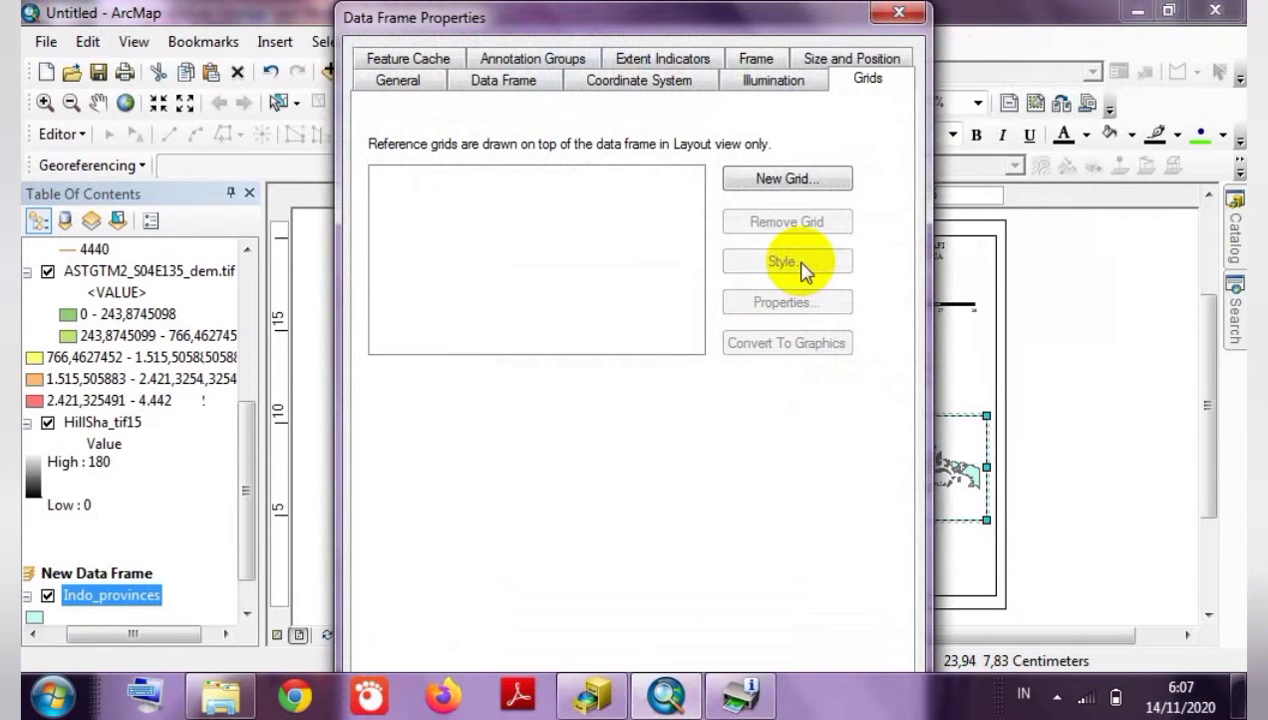
{"action": "left_click", "coordinate": [762, 58]}
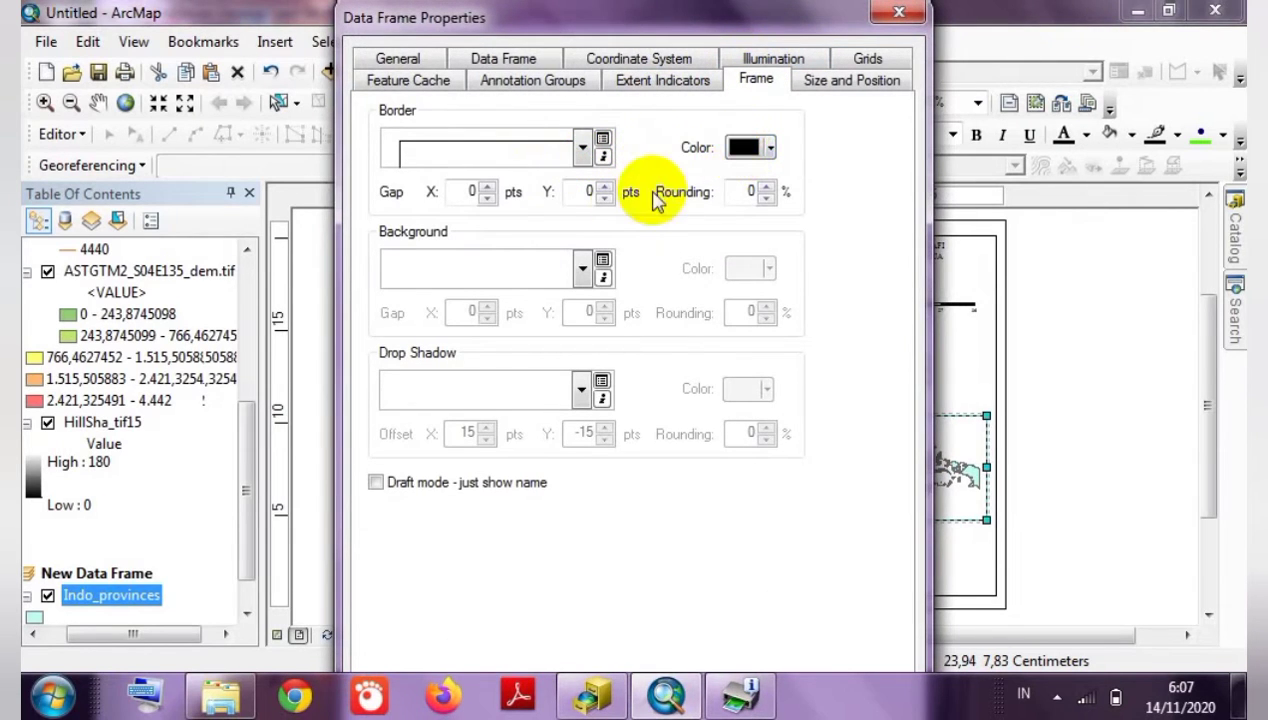
{"action": "left_click", "coordinate": [585, 150]}
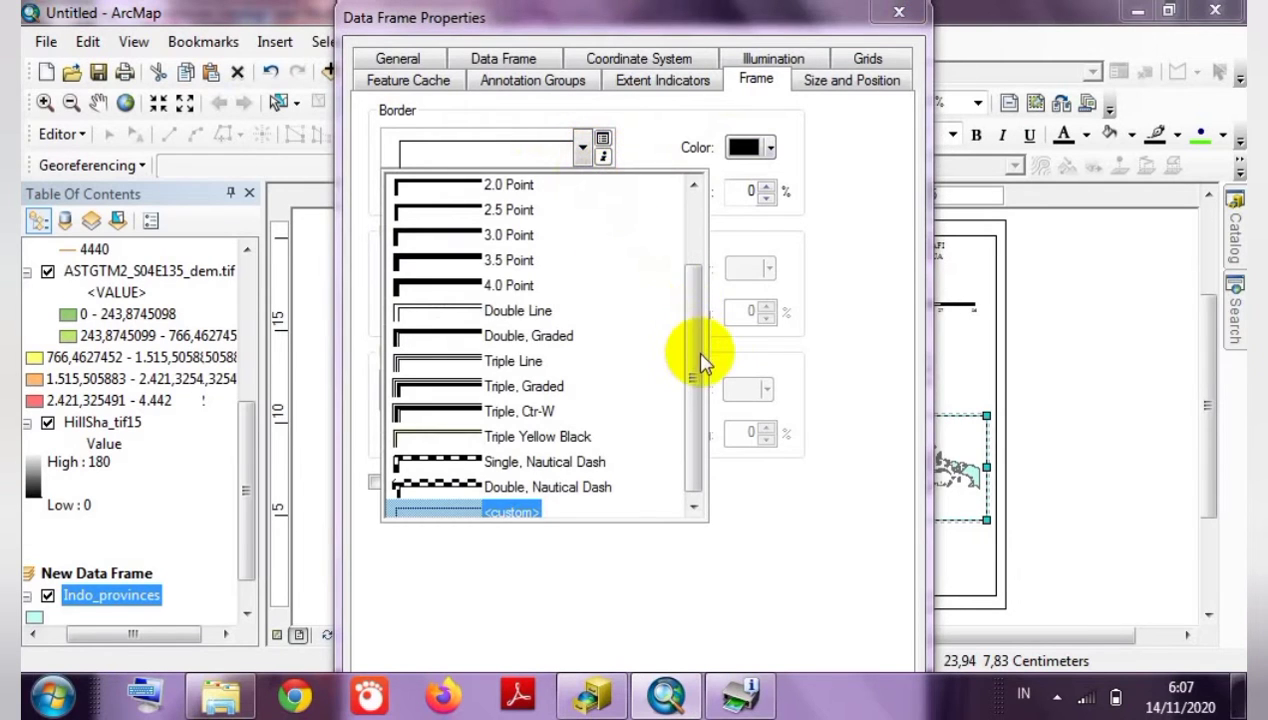
{"action": "left_click", "coordinate": [866, 410]}
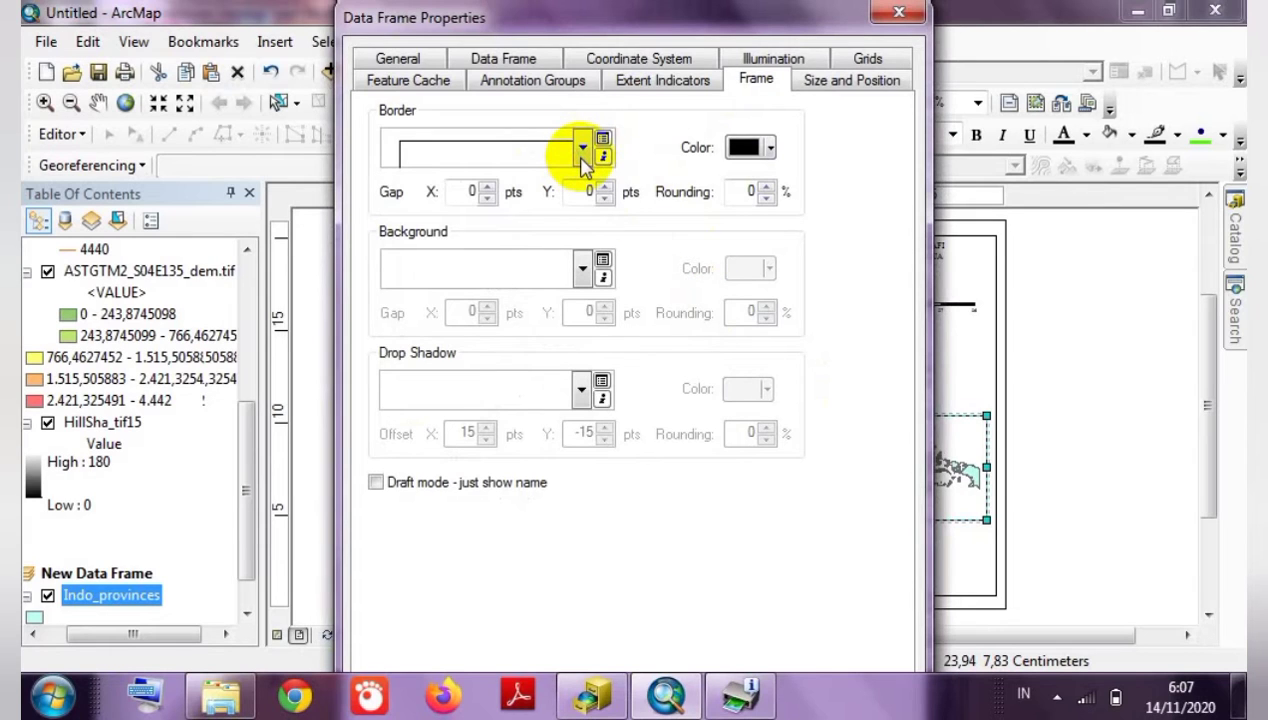
{"action": "left_click", "coordinate": [581, 268]}
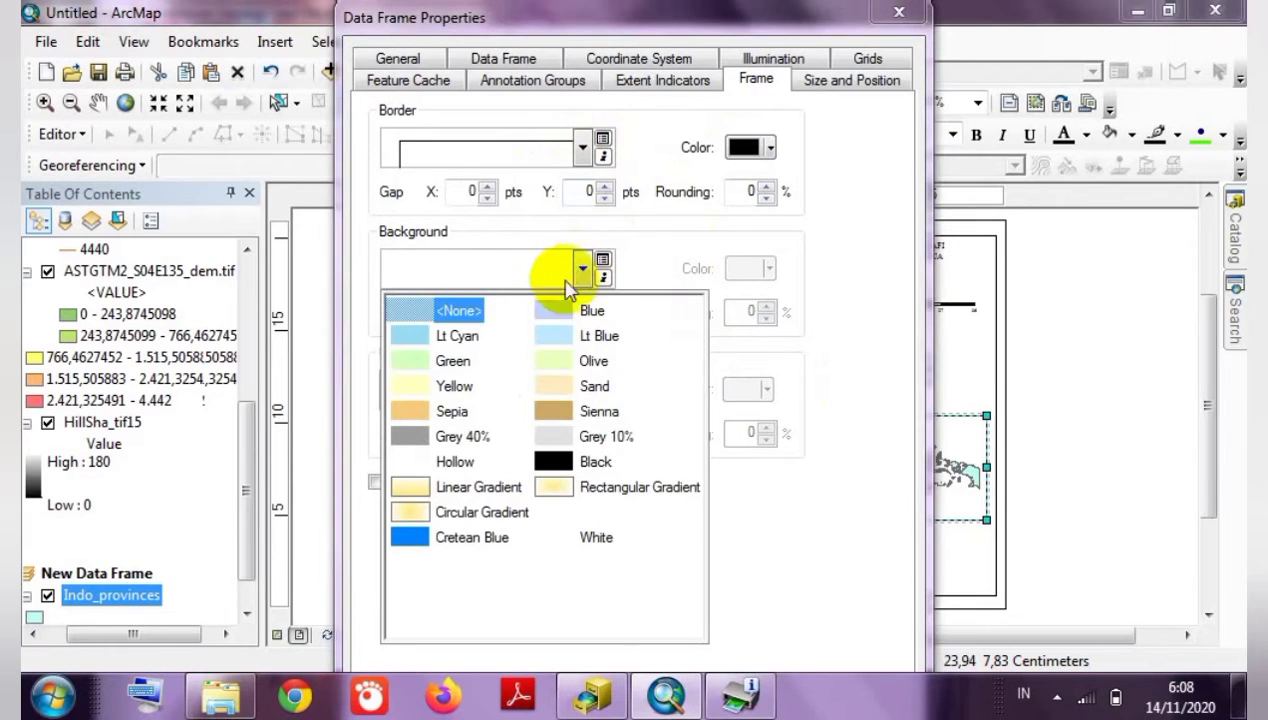
{"action": "left_click", "coordinate": [555, 336]}
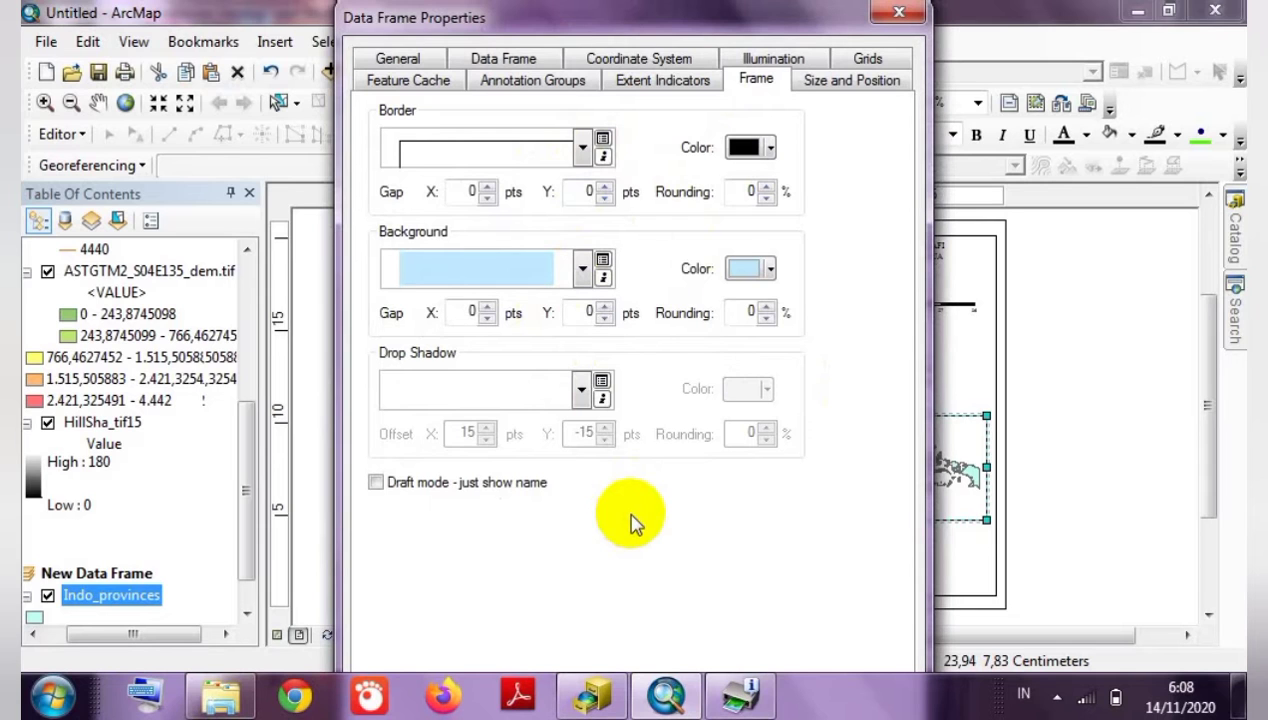
{"action": "key", "text": "Return"}
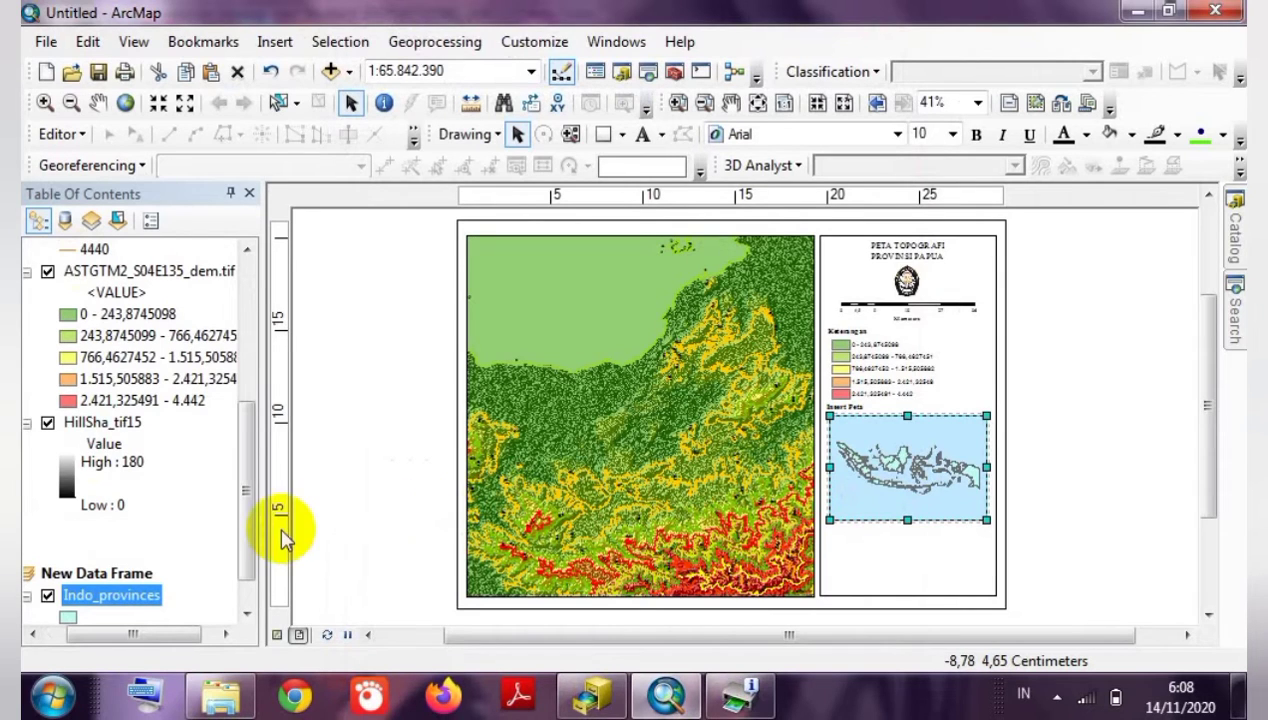
Change the Indo_provinces layer symbol to a Med Green fill.
{"action": "right_click", "coordinate": [145, 600]}
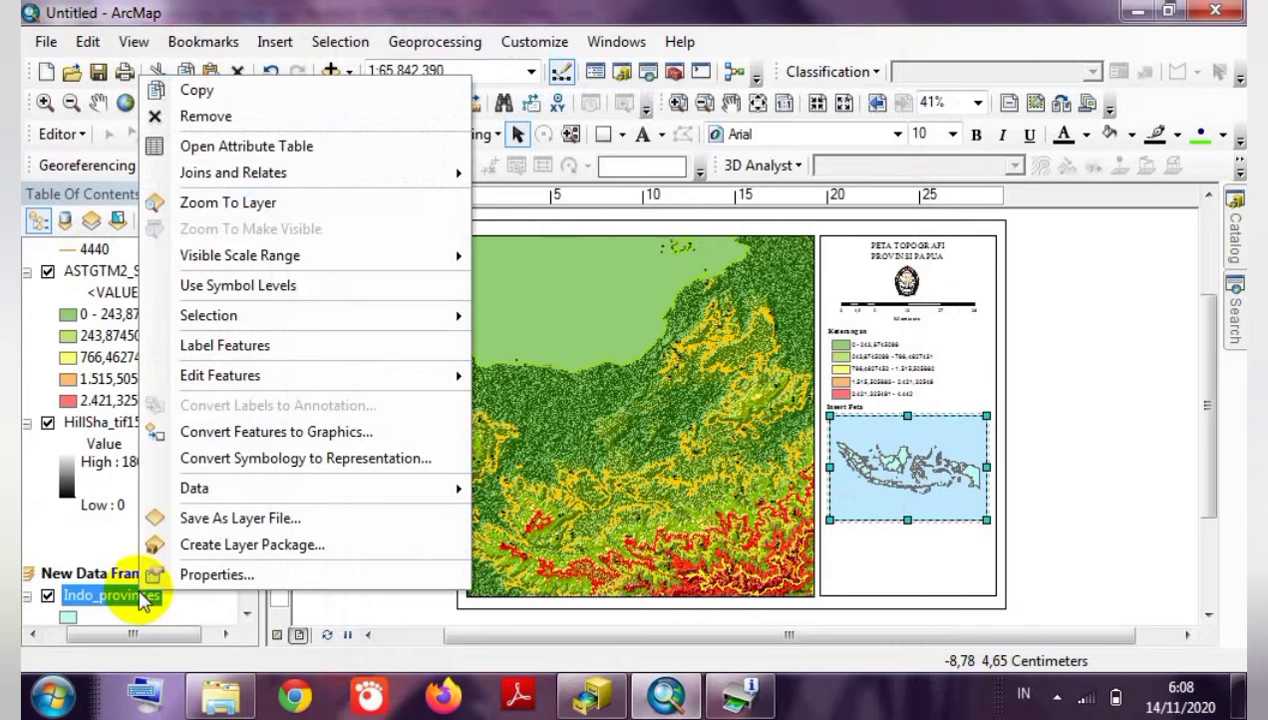
{"action": "left_click", "coordinate": [185, 574]}
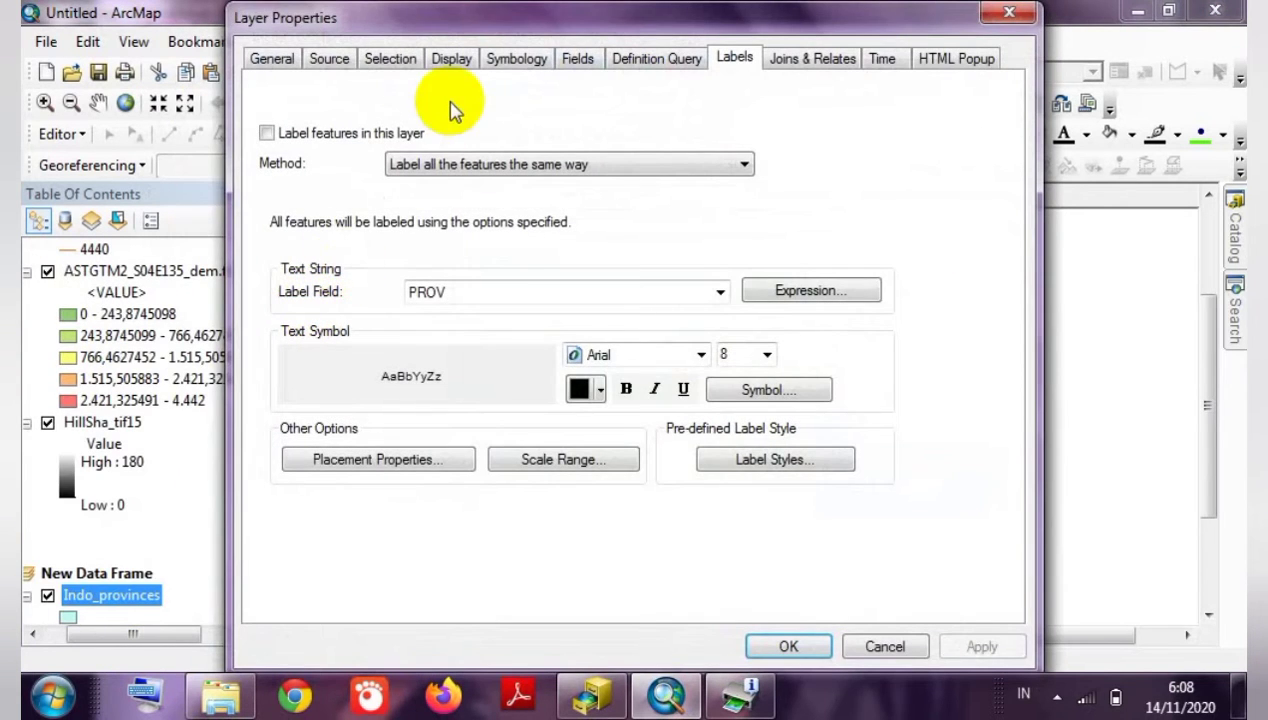
{"action": "left_click", "coordinate": [514, 60]}
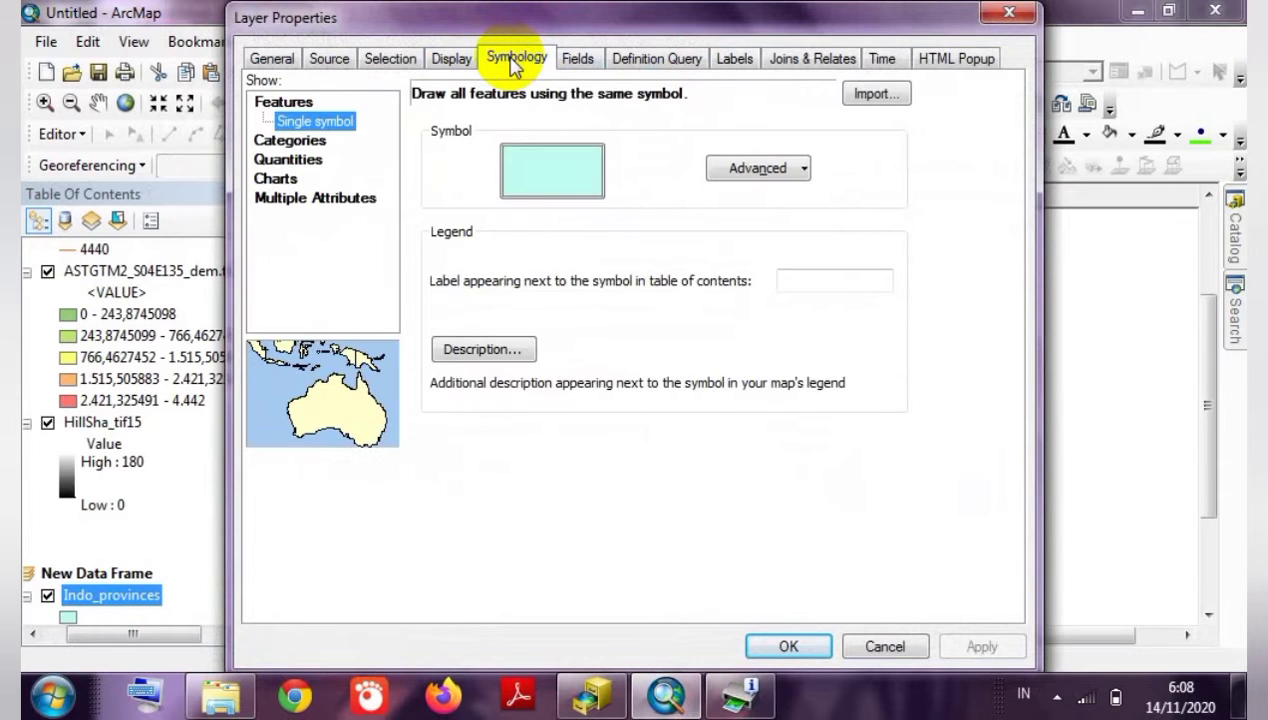
{"action": "left_click", "coordinate": [556, 187]}
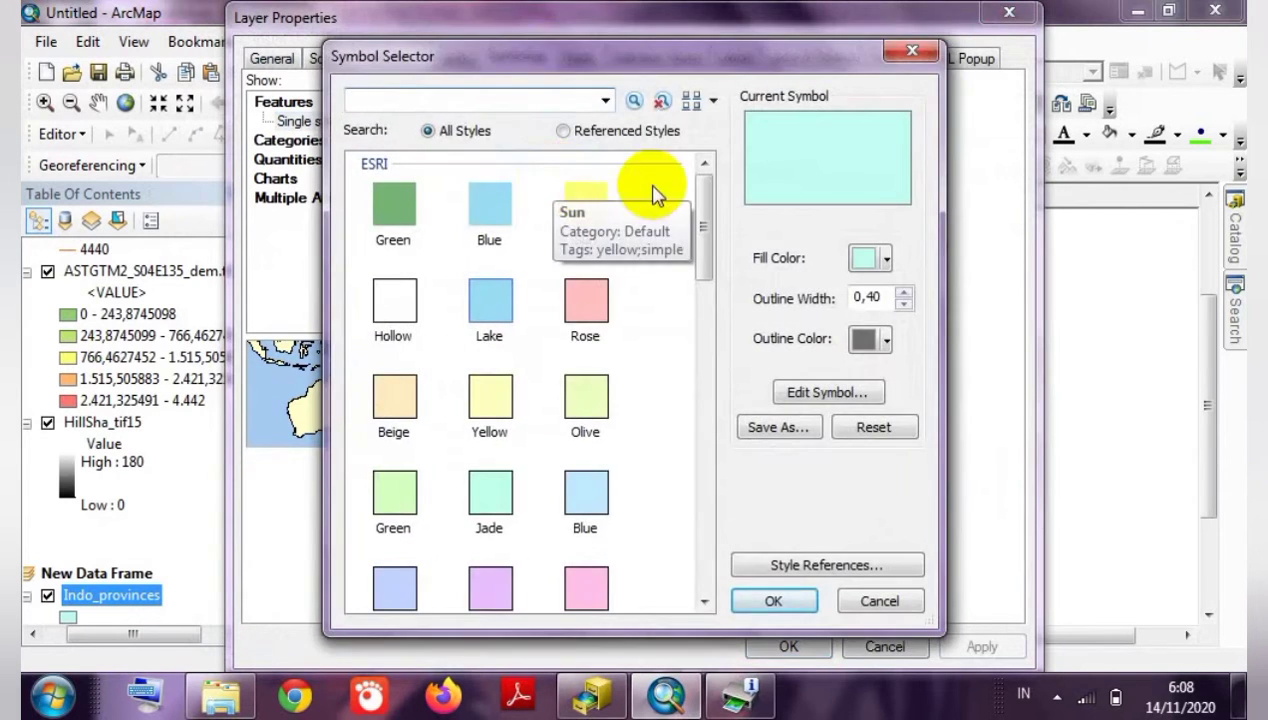
{"action": "mouse_move", "coordinate": [713, 212]}
{"action": "left_mouse_down"}
{"action": "mouse_move", "coordinate": [716, 414]}
{"action": "mouse_move", "coordinate": [697, 340]}
{"action": "left_mouse_up"}
{"action": "left_click", "coordinate": [406, 398]}
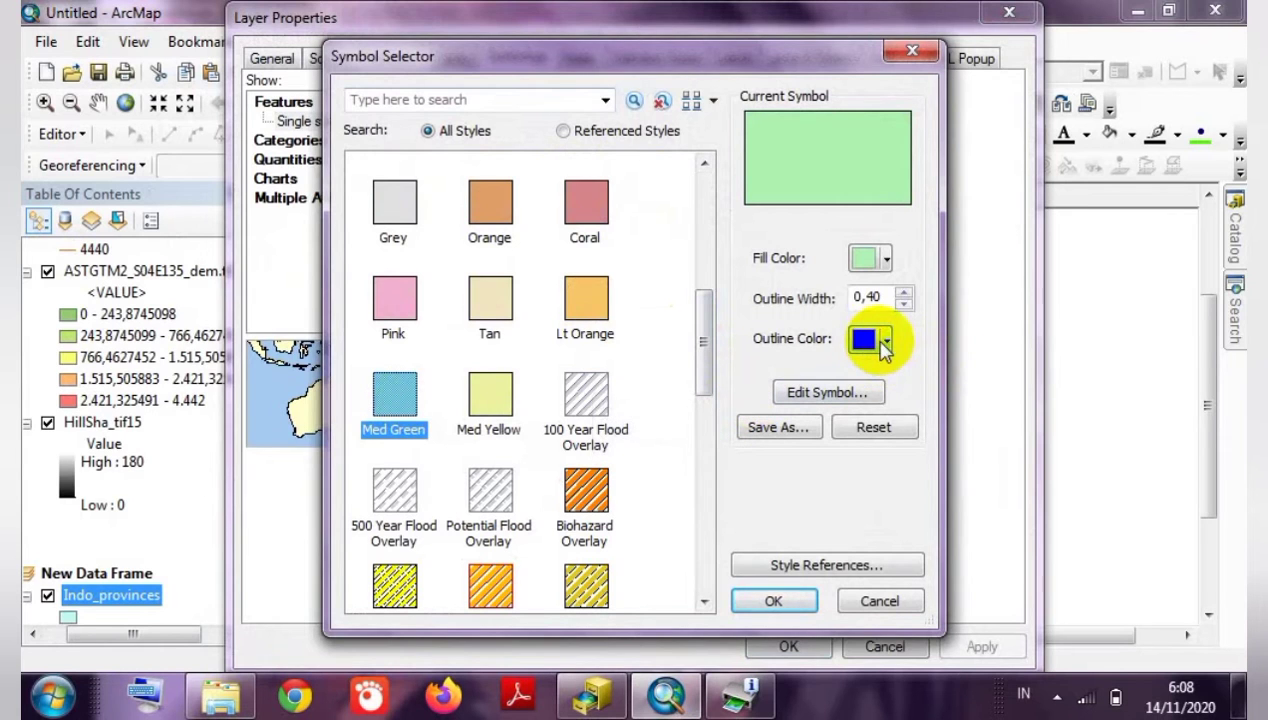
{"action": "left_click", "coordinate": [768, 601]}
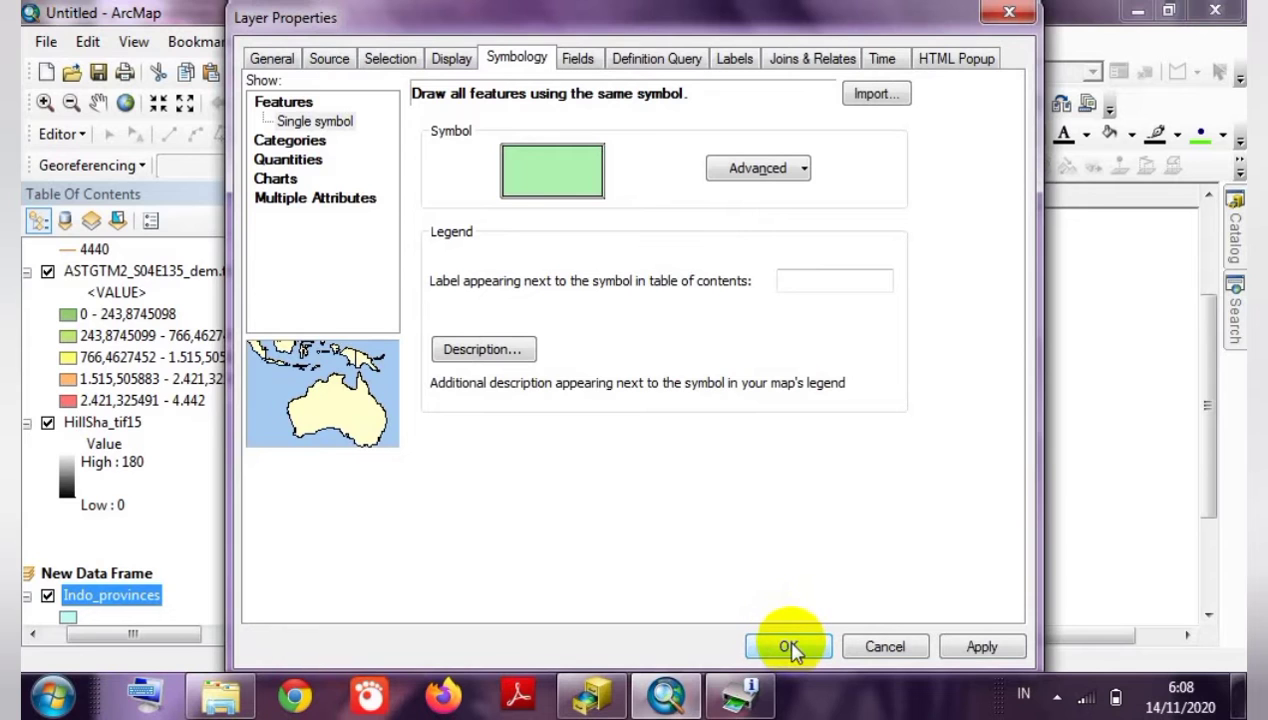
{"action": "left_click", "coordinate": [789, 647]}
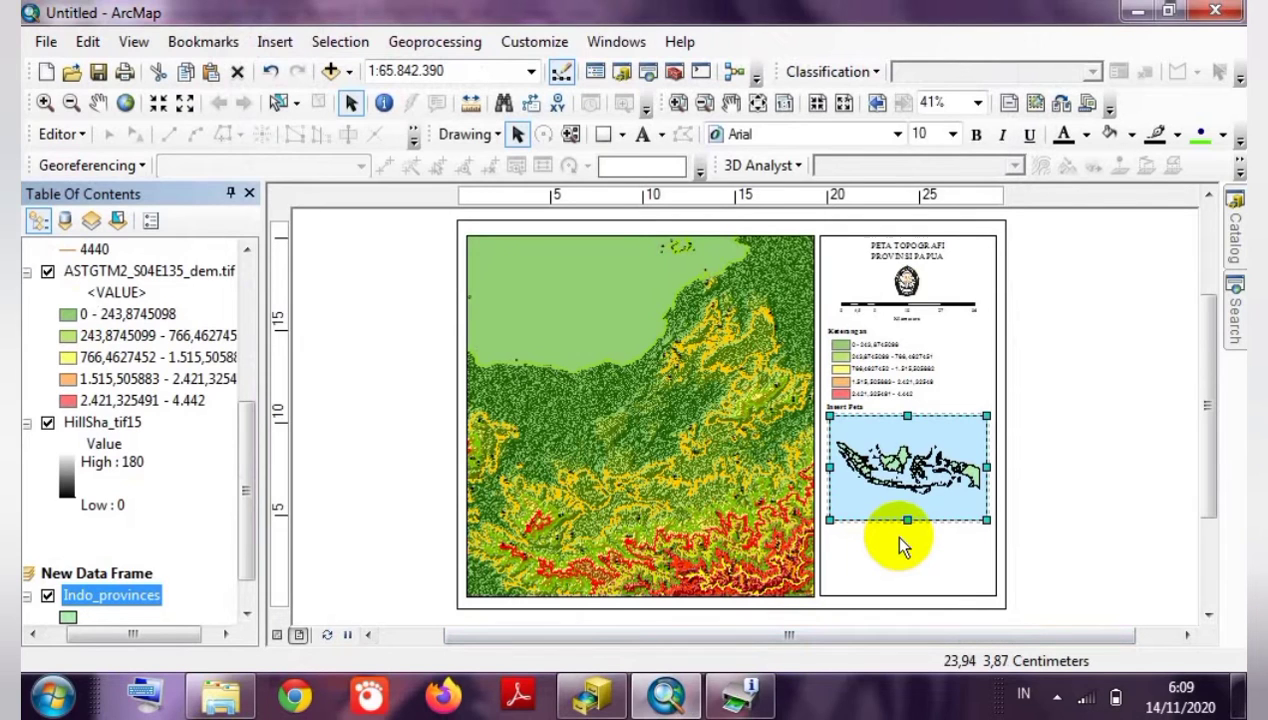
Zoom the inset repeatedly in on Papua and pan to centre the island.
{"action": "left_click", "coordinate": [45, 103]}
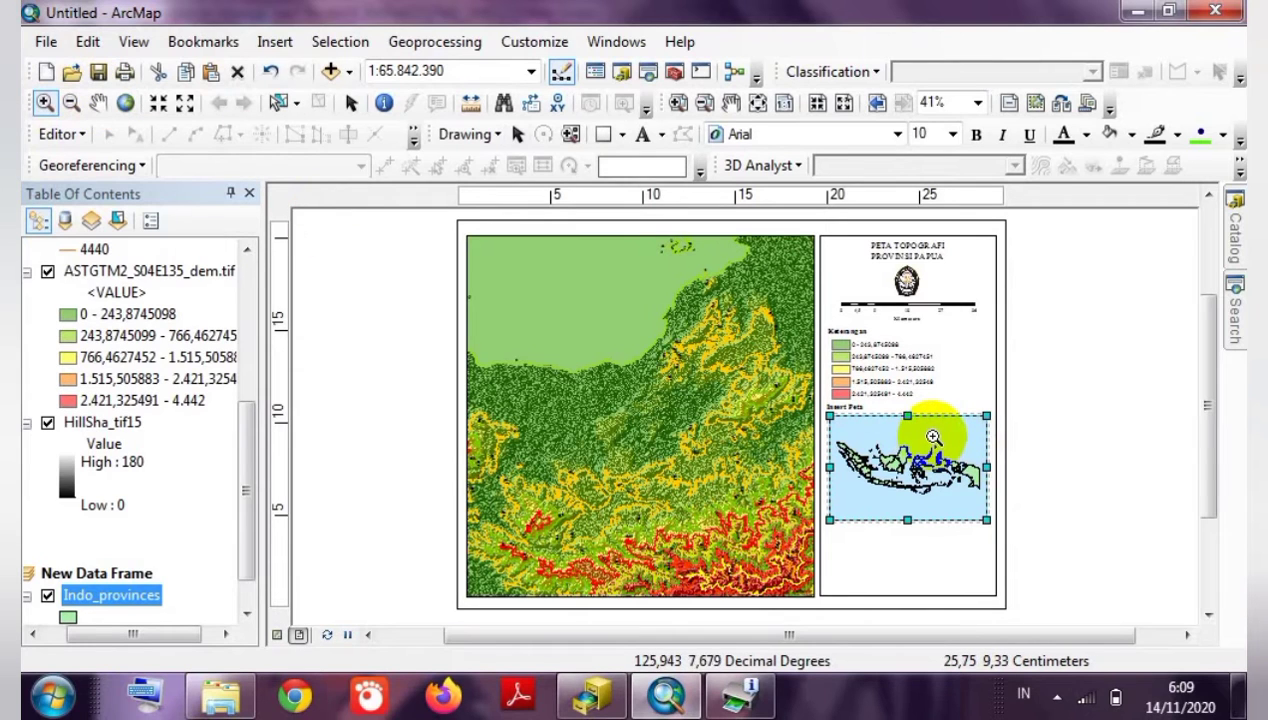
{"action": "left_click_drag", "start_coordinate": [925, 439], "coordinate": [976, 505]}
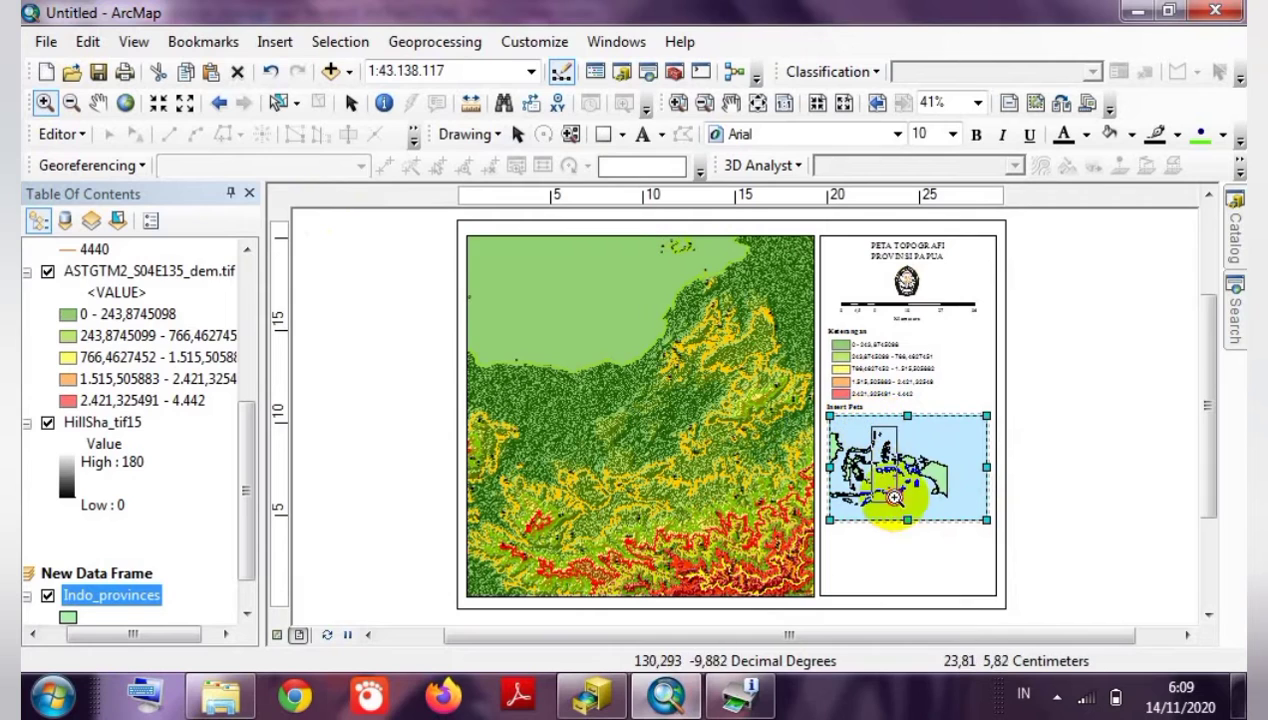
{"action": "left_click_drag", "start_coordinate": [894, 497], "coordinate": [945, 512]}
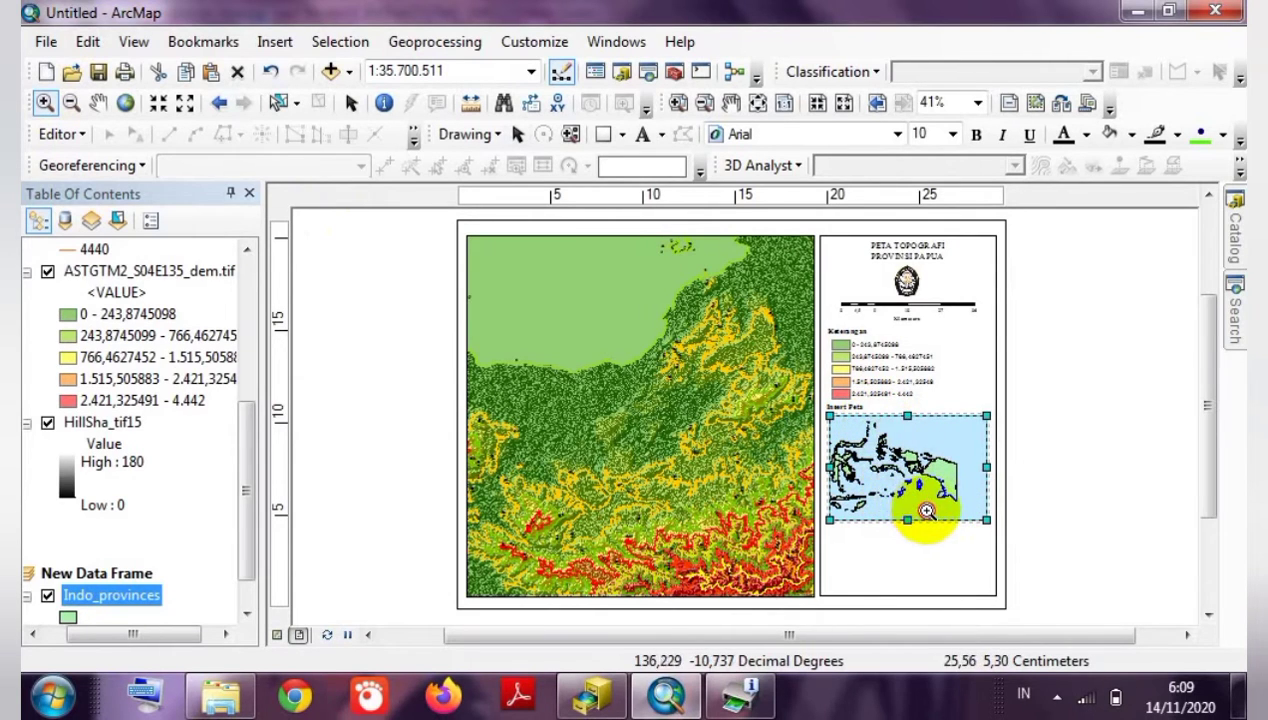
{"action": "left_click_drag", "start_coordinate": [927, 511], "coordinate": [947, 511]}
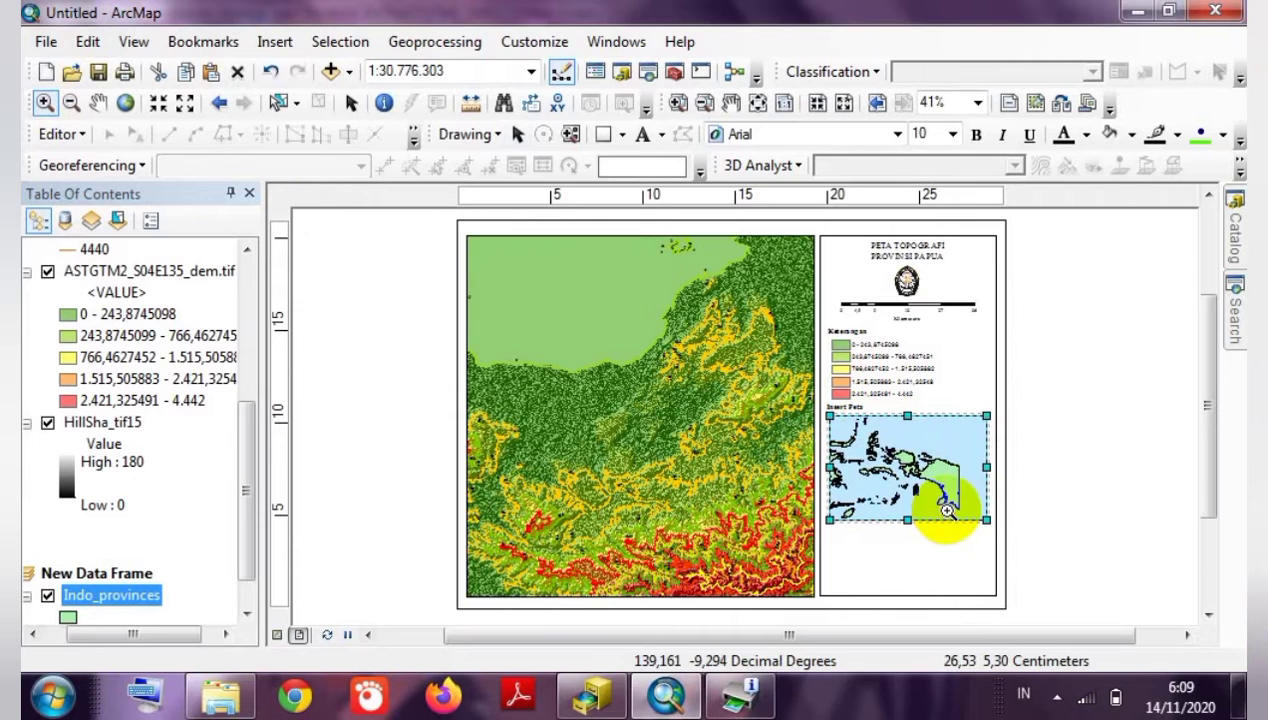
{"action": "left_click_drag", "start_coordinate": [873, 422], "coordinate": [948, 509]}
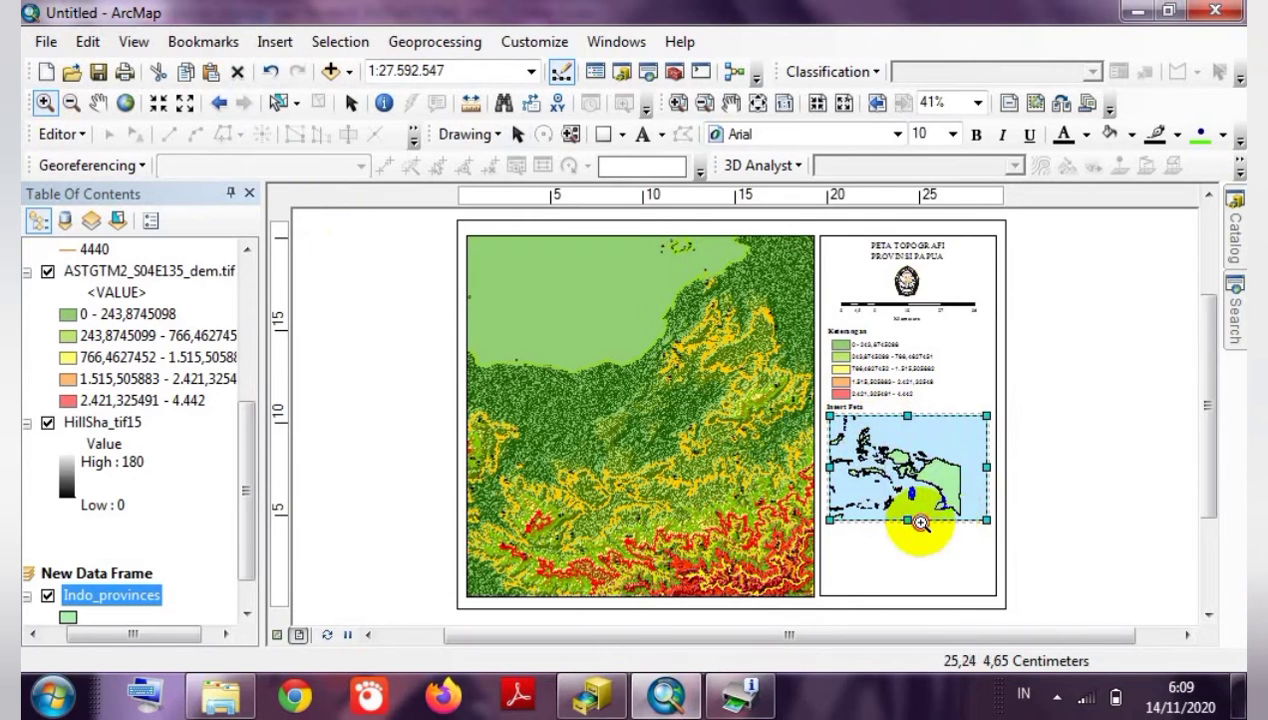
{"action": "left_click_drag", "start_coordinate": [921, 523], "coordinate": [952, 509]}
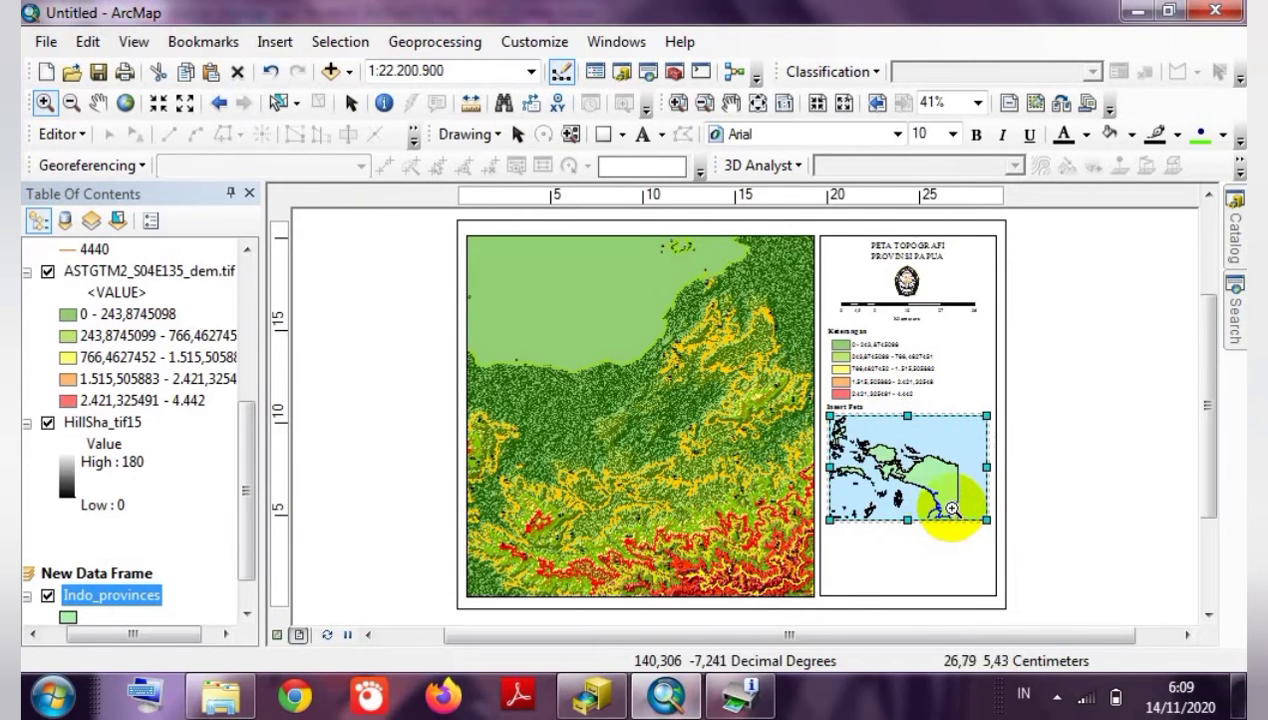
{"action": "left_click_drag", "start_coordinate": [873, 439], "coordinate": [964, 516]}
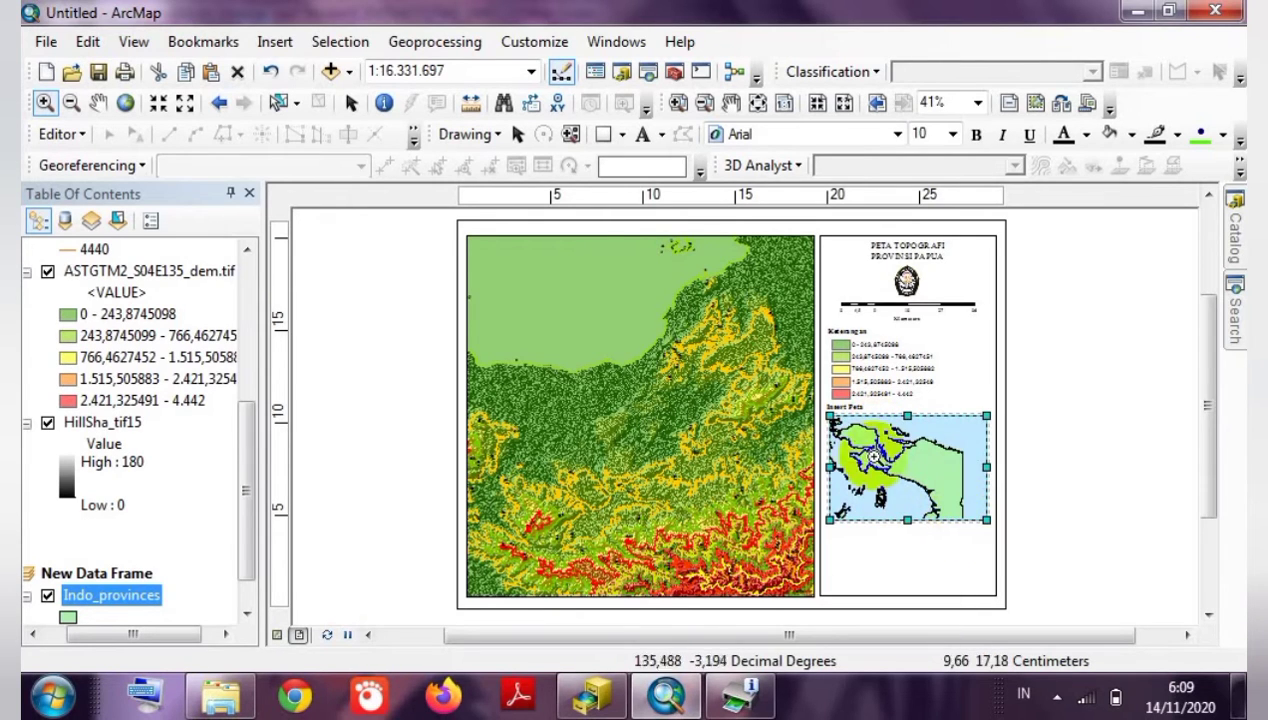
{"action": "left_click_drag", "start_coordinate": [836, 425], "coordinate": [956, 520]}
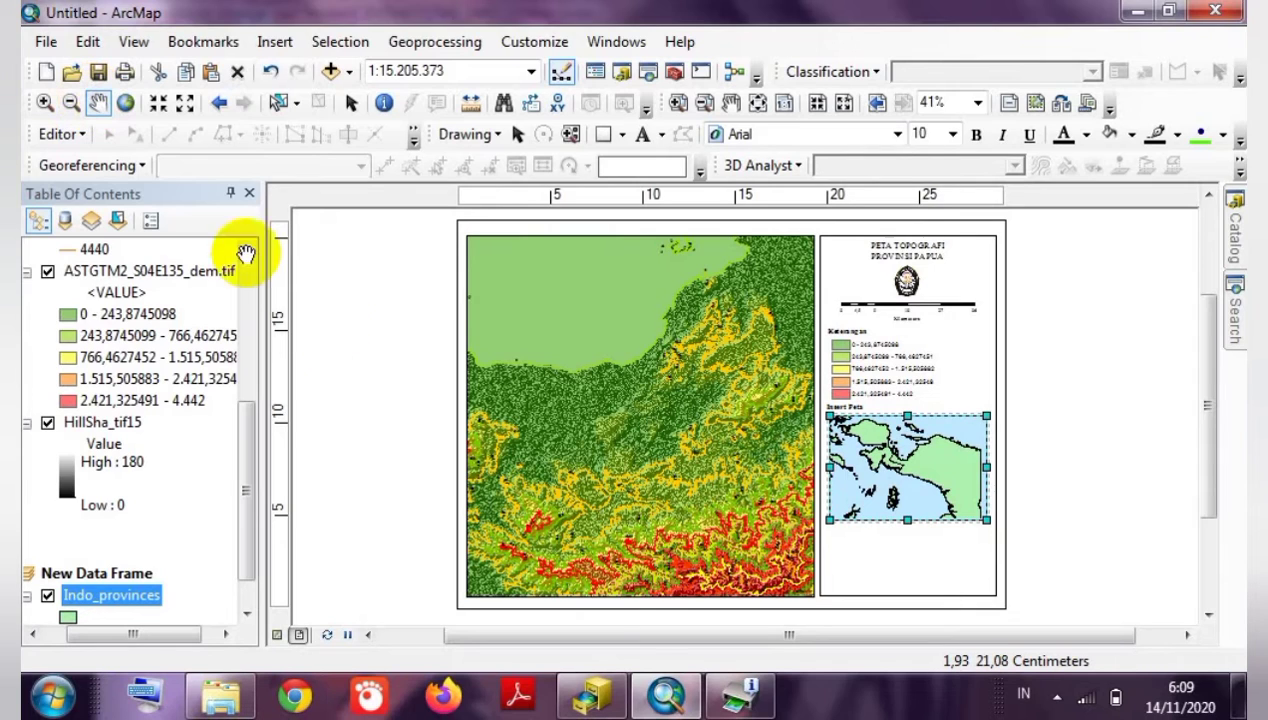
{"action": "left_click_drag", "start_coordinate": [548, 452], "coordinate": [543, 368]}
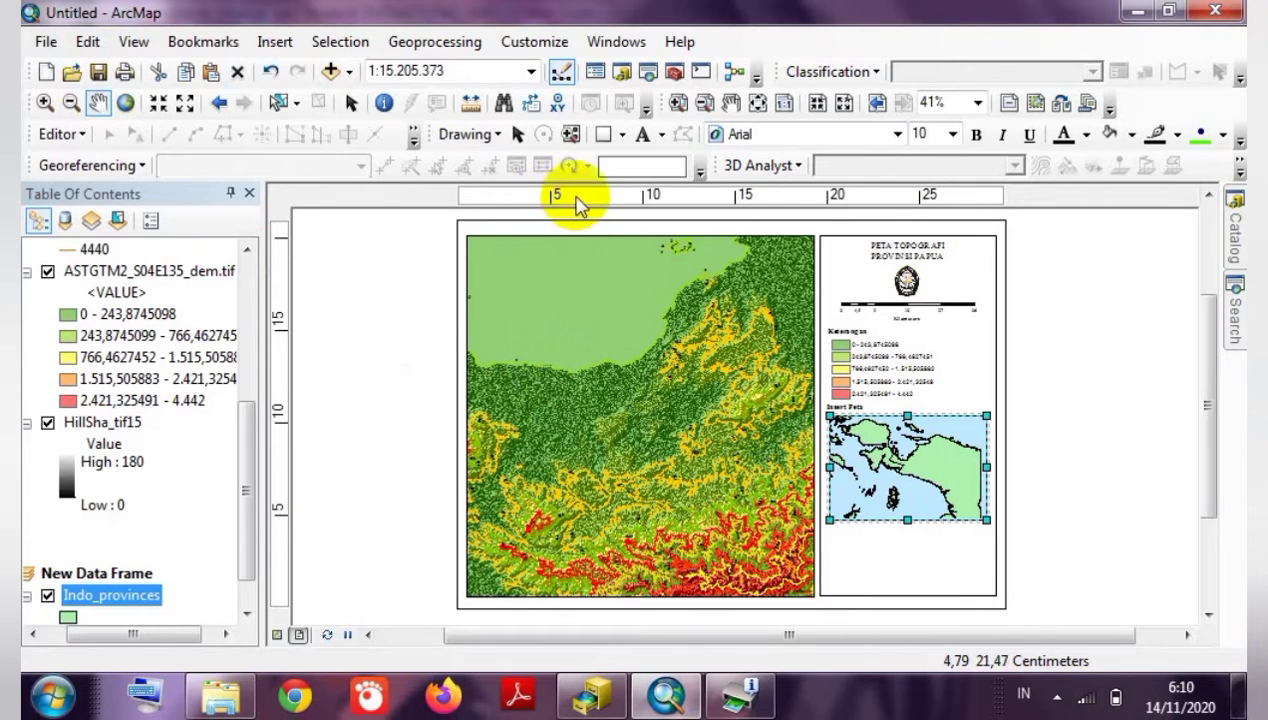
{"action": "left_click", "coordinate": [516, 135]}
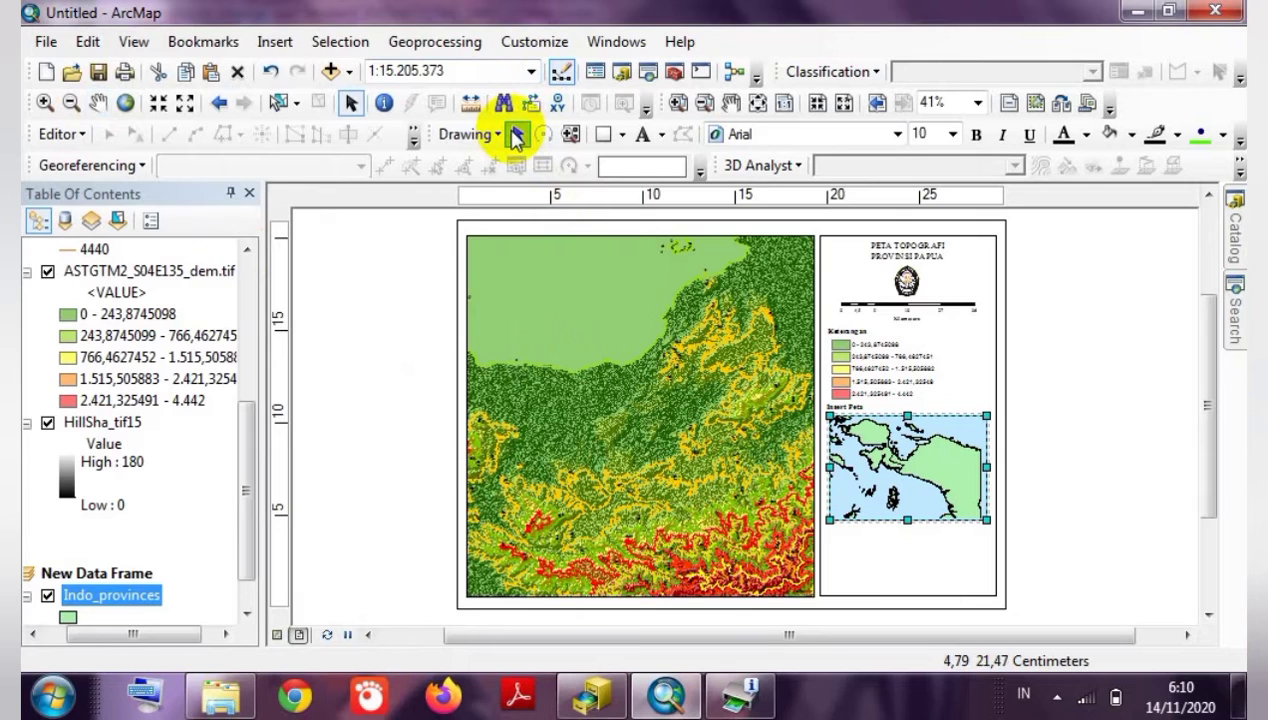
Add an extent indicator for the Layers data frame in the inset's properties.
{"action": "right_click", "coordinate": [902, 485]}
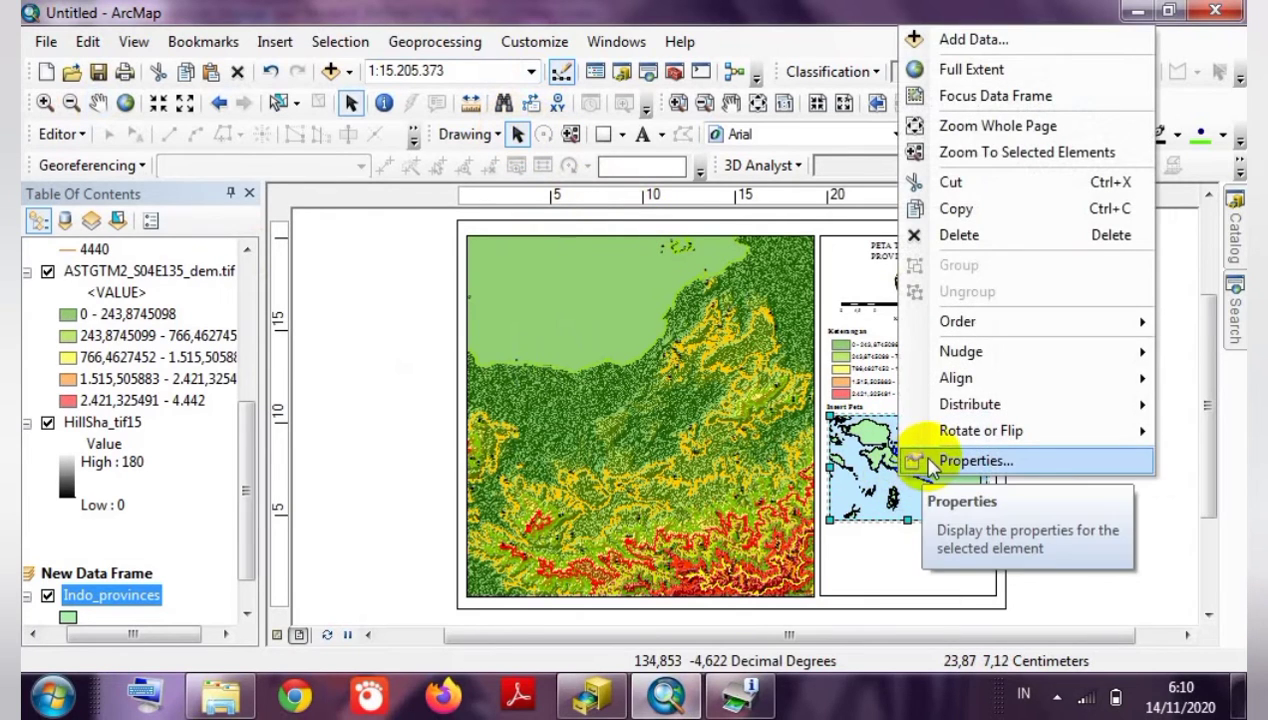
{"action": "left_click", "coordinate": [930, 462]}
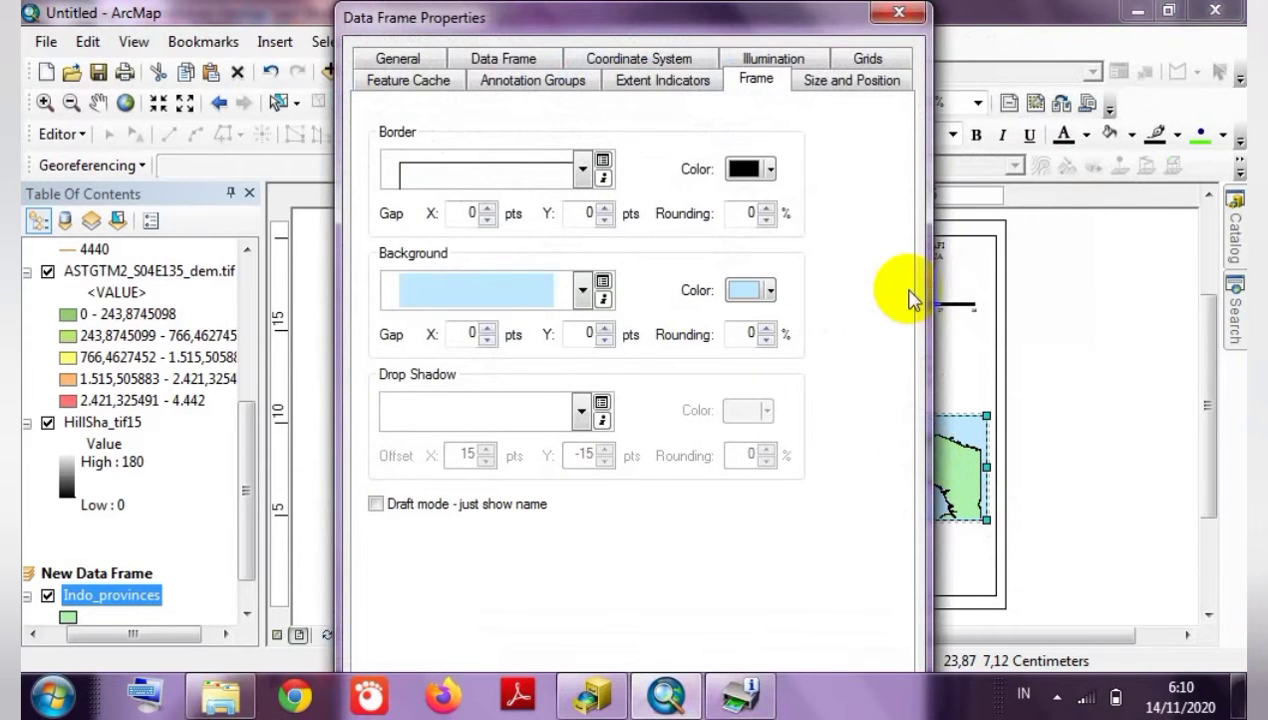
{"action": "left_click", "coordinate": [664, 82]}
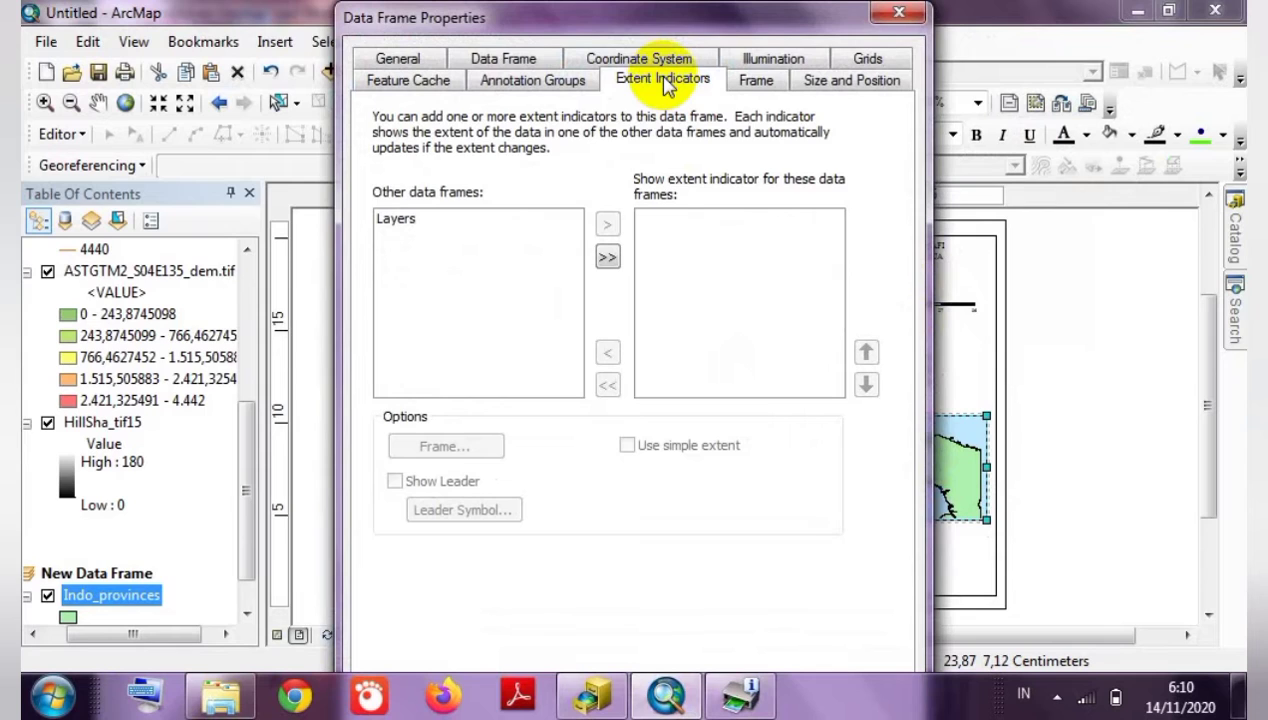
{"action": "left_click", "coordinate": [468, 220]}
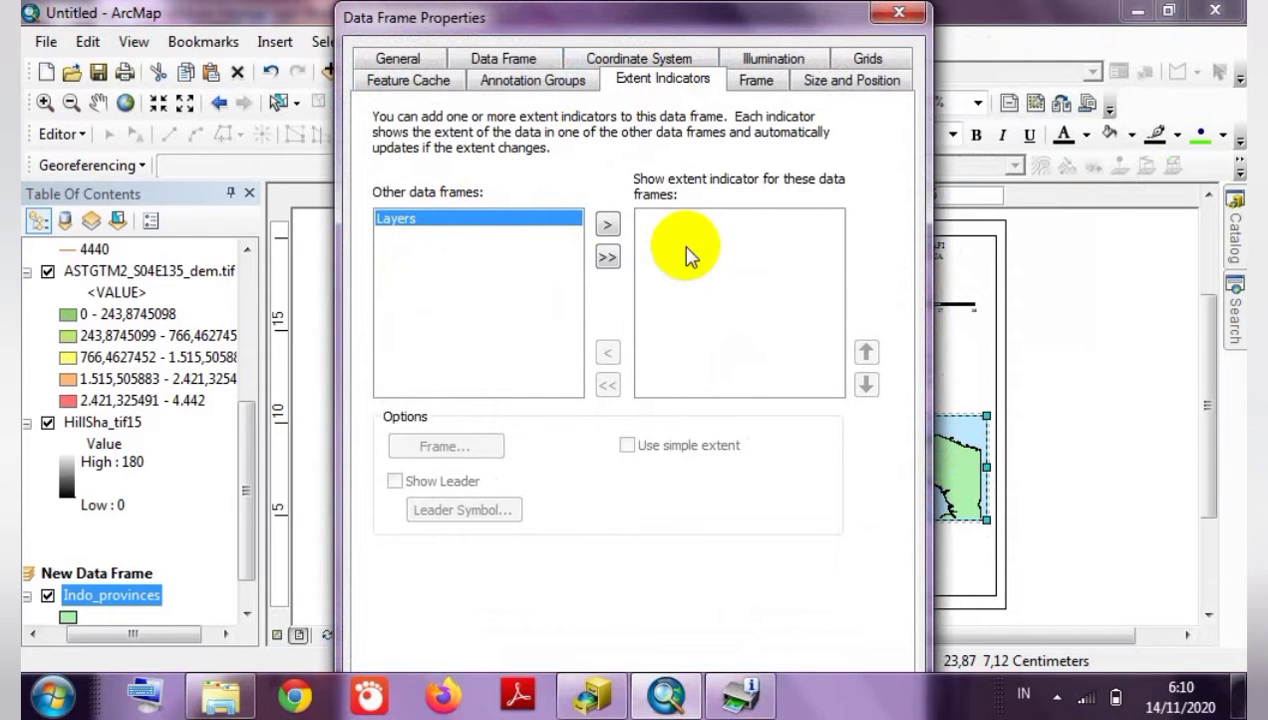
{"action": "left_click", "coordinate": [608, 226]}
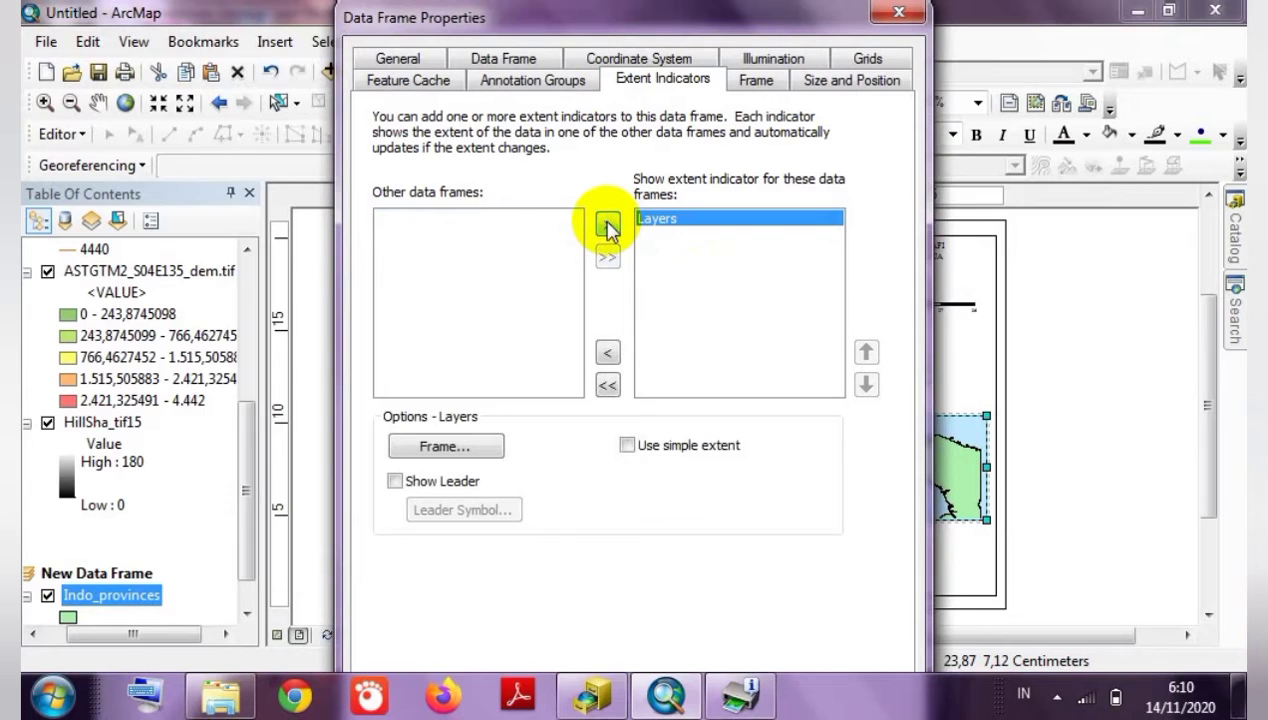
{"action": "left_click", "coordinate": [750, 85]}
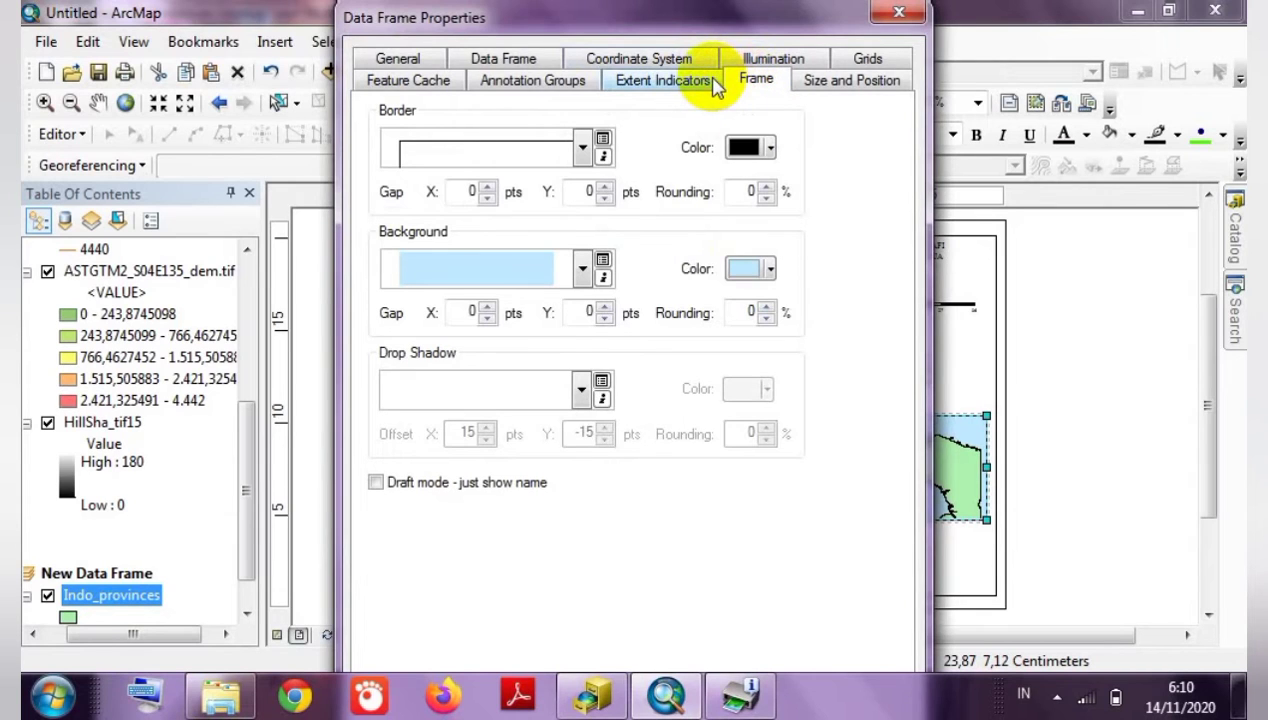
Set the inset border to 2.0 Point in Mars Red and close Data Frame Properties.
{"action": "left_click", "coordinate": [581, 147]}
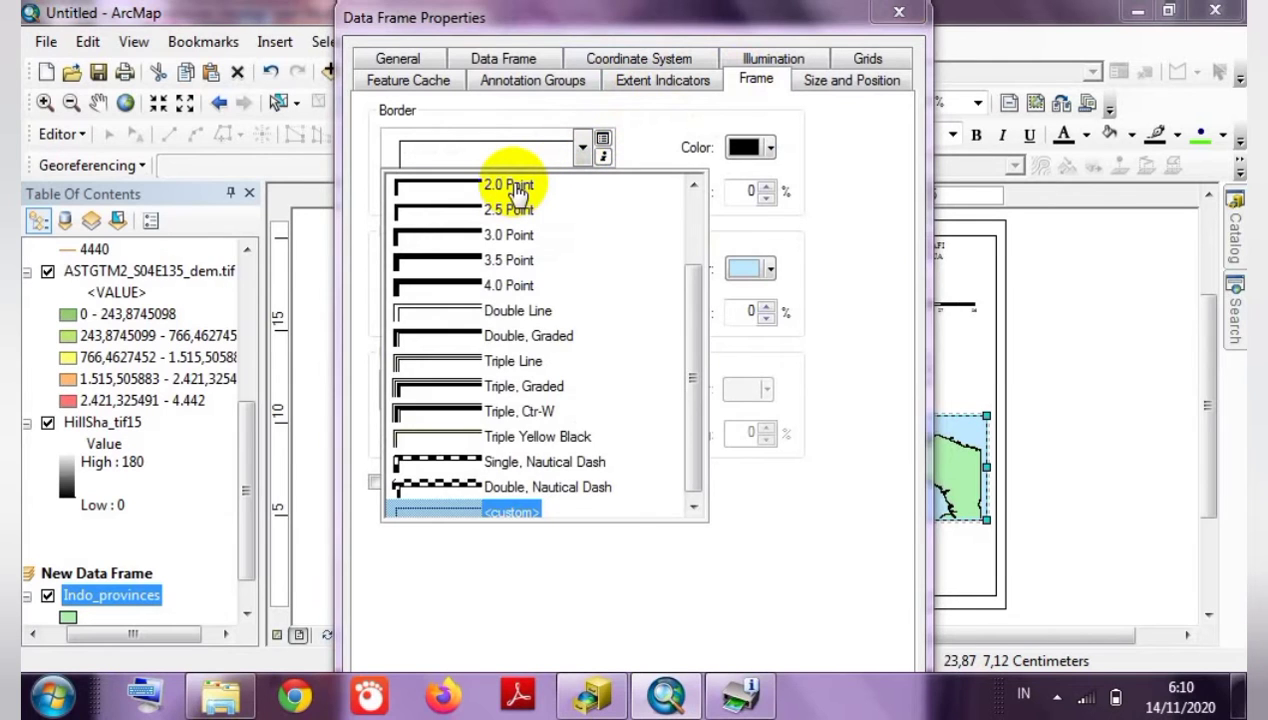
{"action": "left_click", "coordinate": [512, 187]}
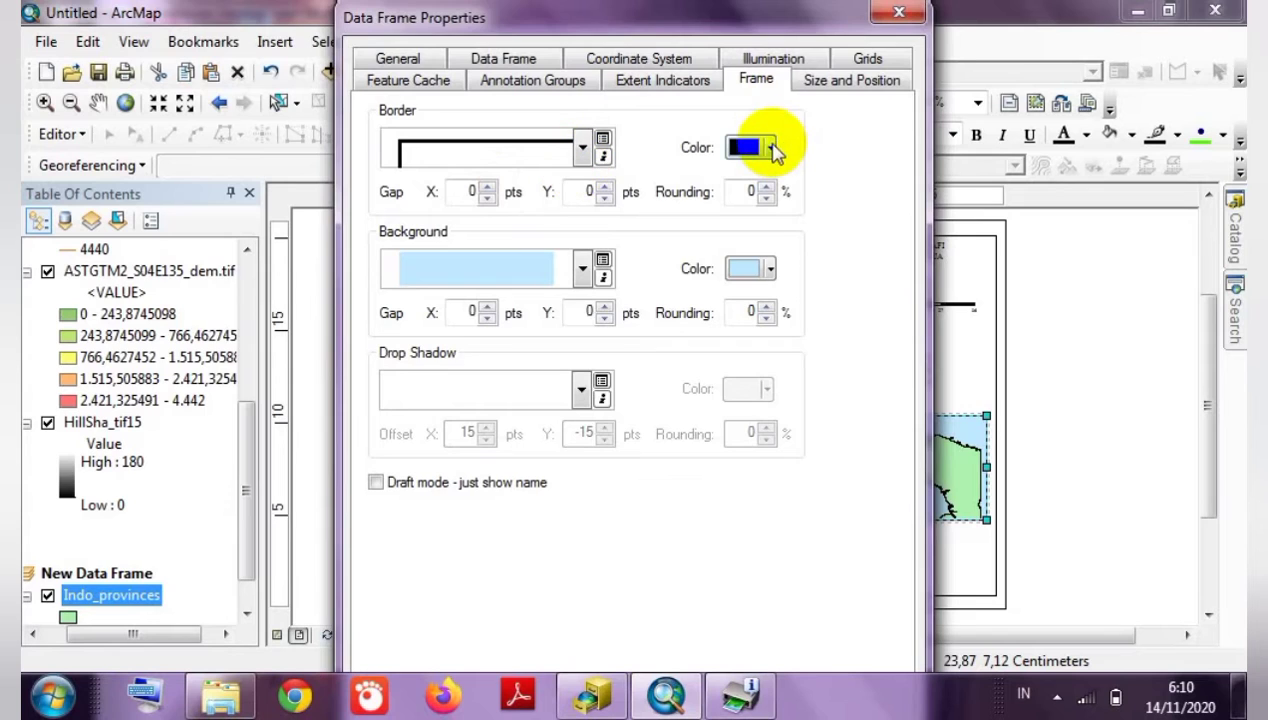
{"action": "left_click", "coordinate": [768, 147]}
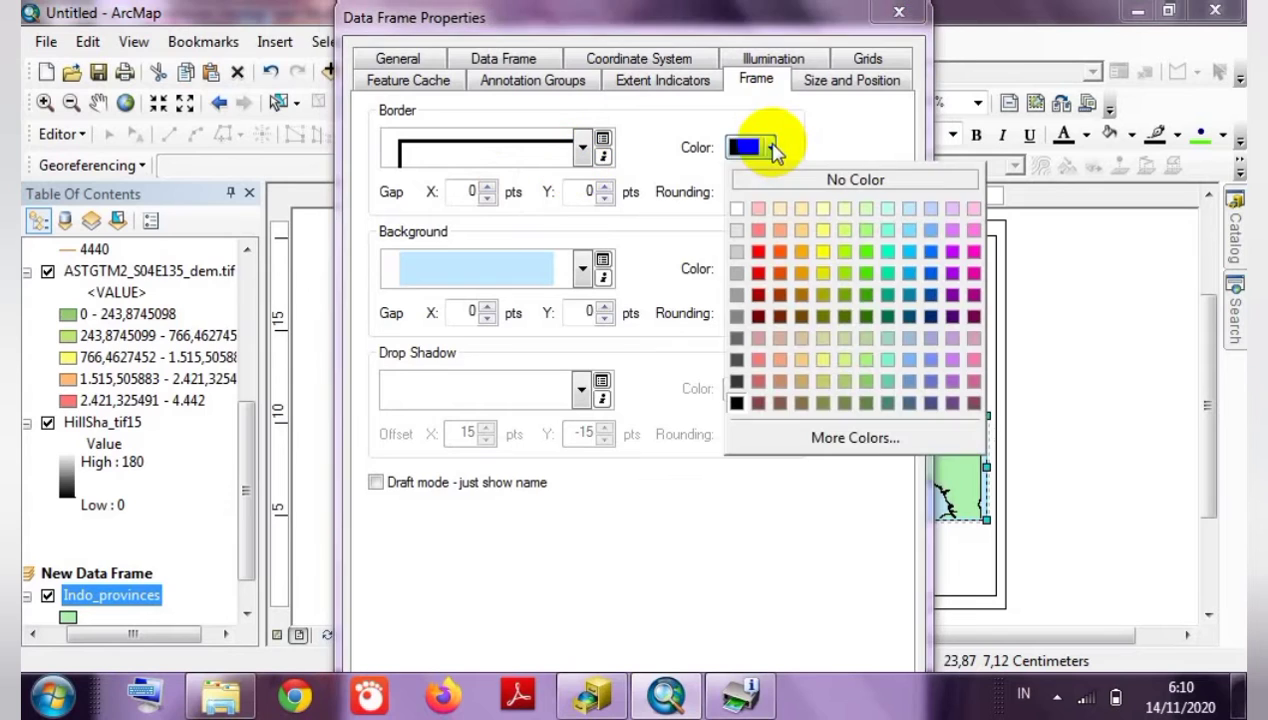
{"action": "left_click", "coordinate": [760, 257]}
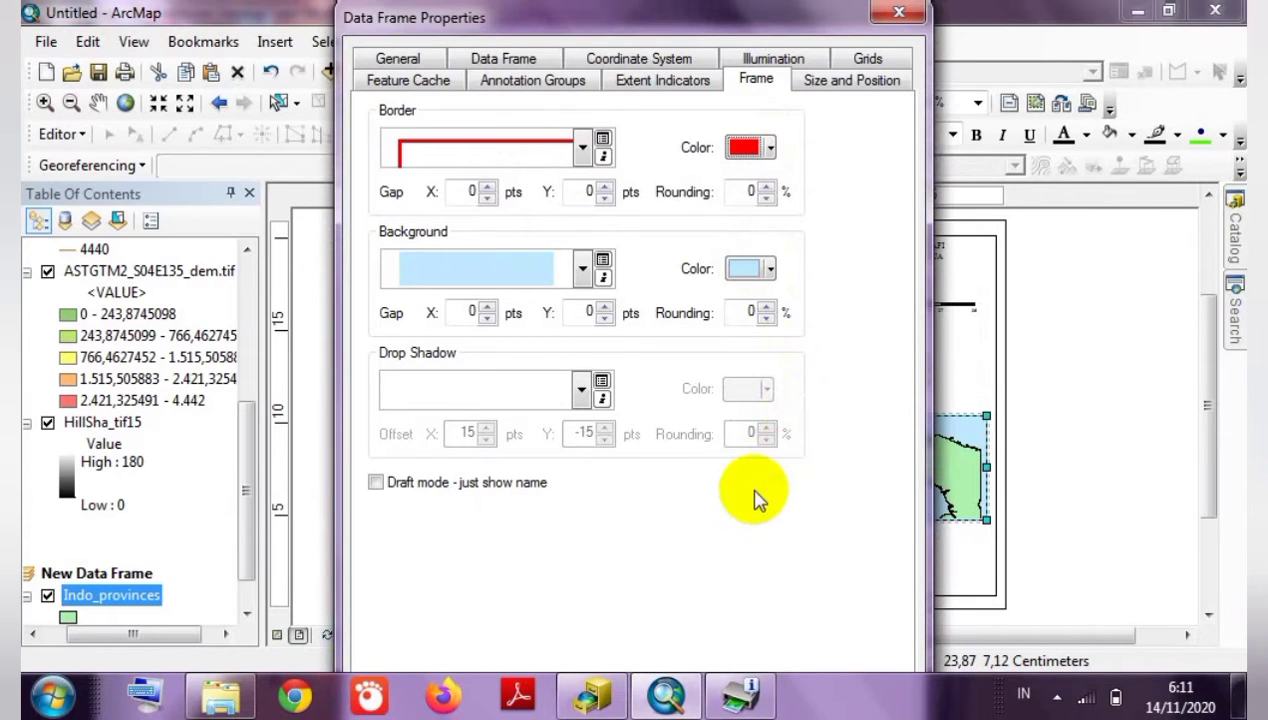
{"action": "key", "text": "Return"}
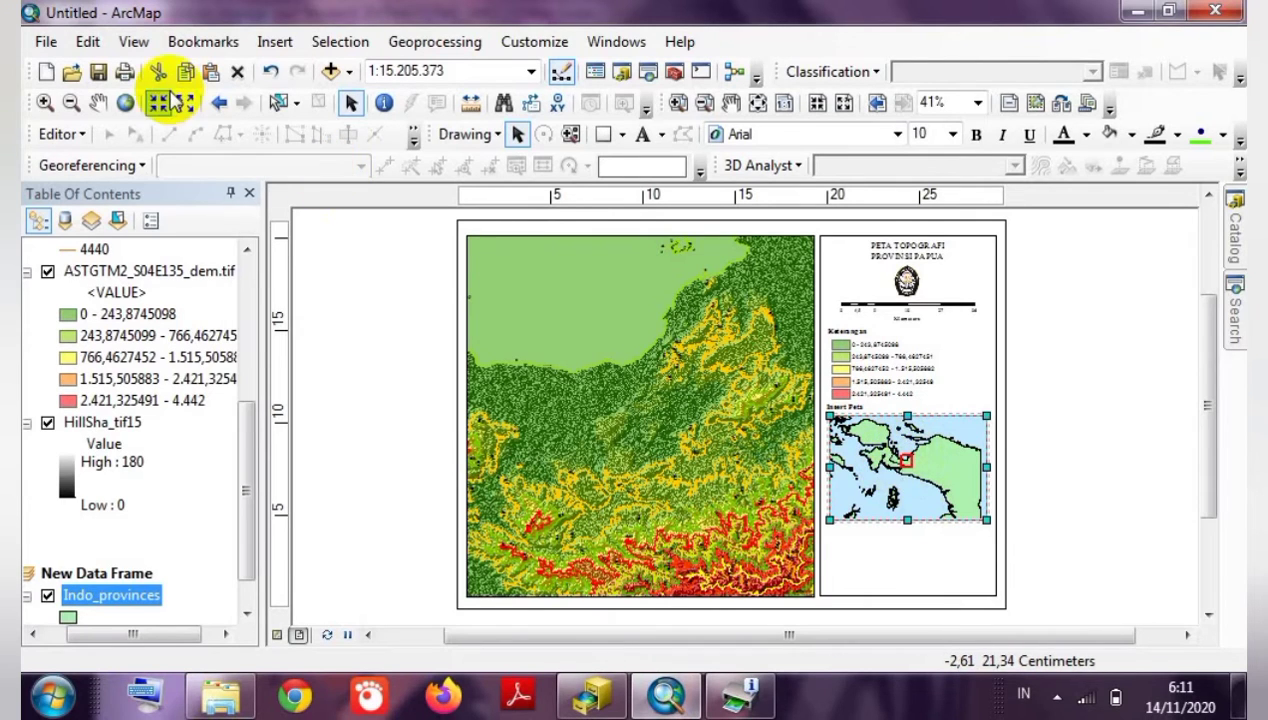
Zoom the inset in twice around the red extent box over Papua, to 1:12,519,472.
{"action": "left_click", "coordinate": [45, 103]}
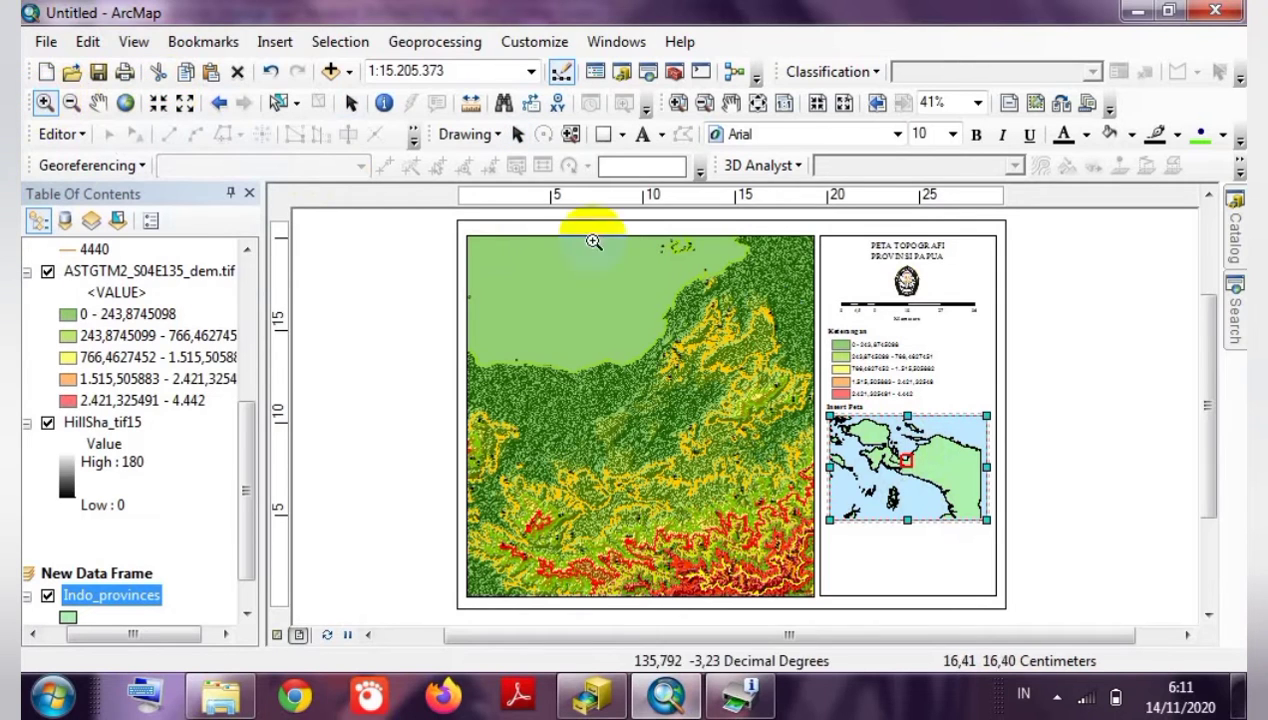
{"action": "left_click_drag", "start_coordinate": [866, 417], "coordinate": [974, 518]}
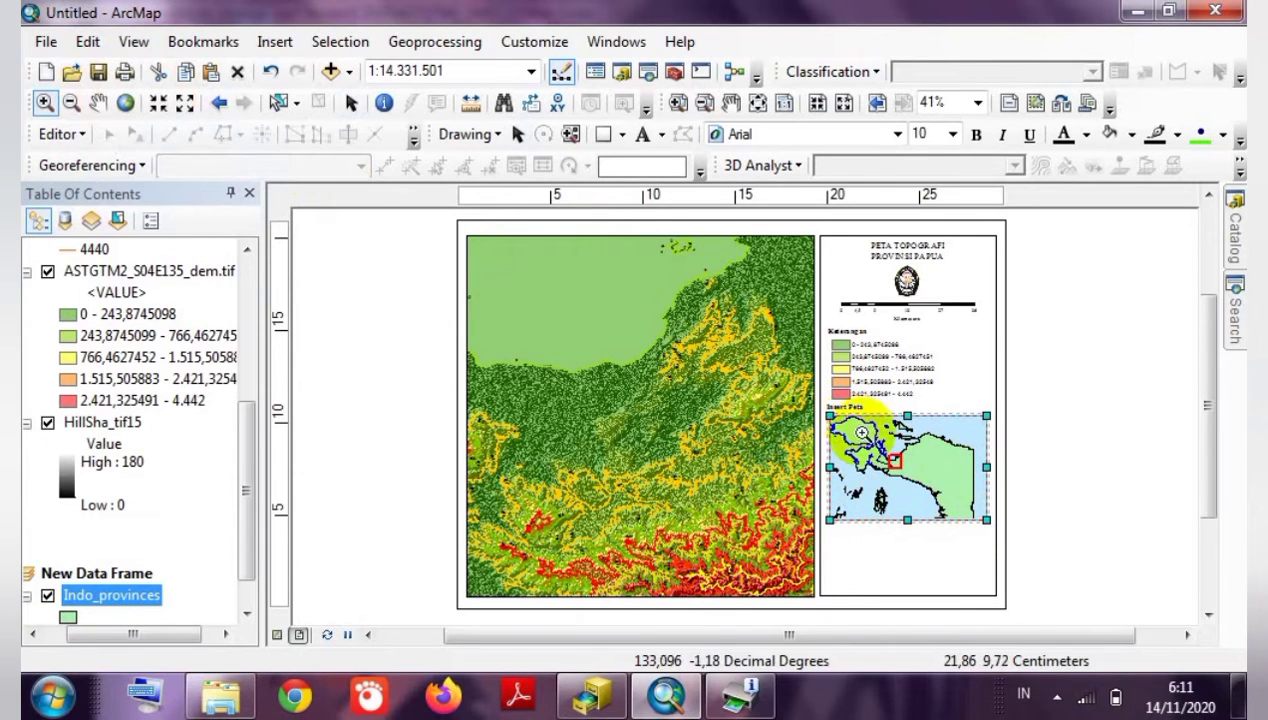
{"action": "left_click_drag", "start_coordinate": [848, 417], "coordinate": [962, 512]}
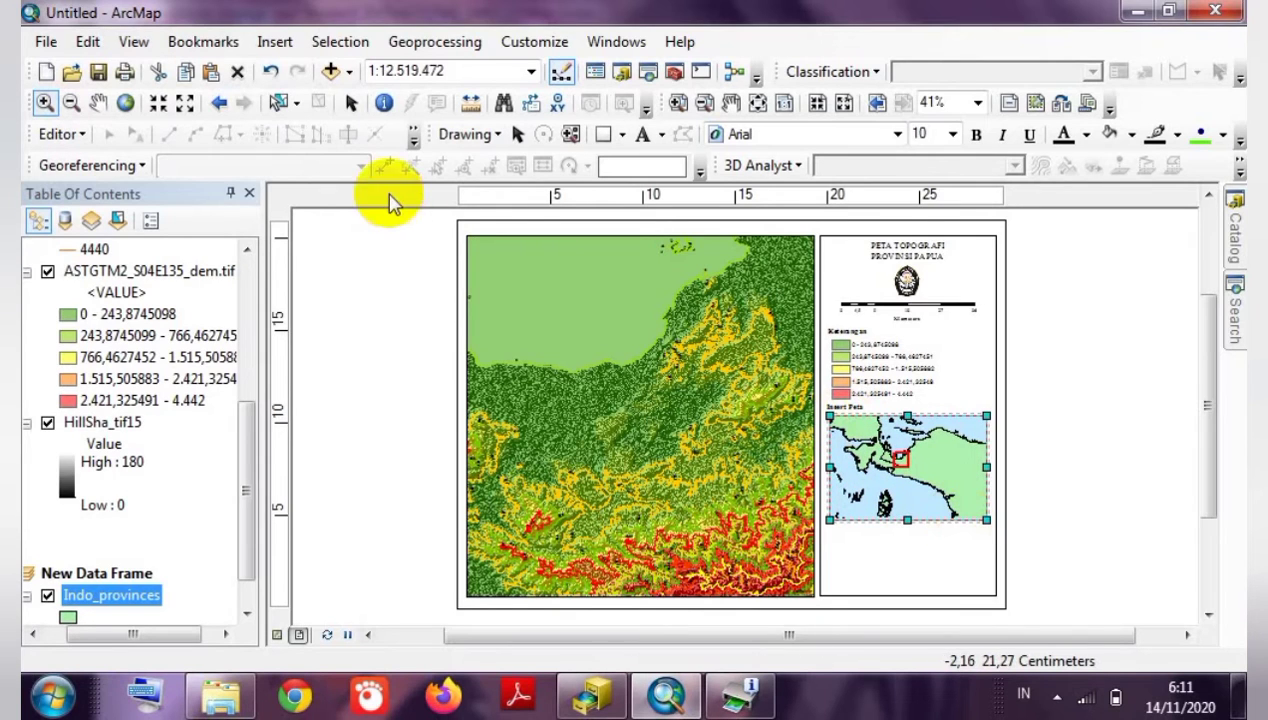
Switch to the Pan tool and reopen the inset's Data Frame Properties.
{"action": "left_click", "coordinate": [97, 103]}
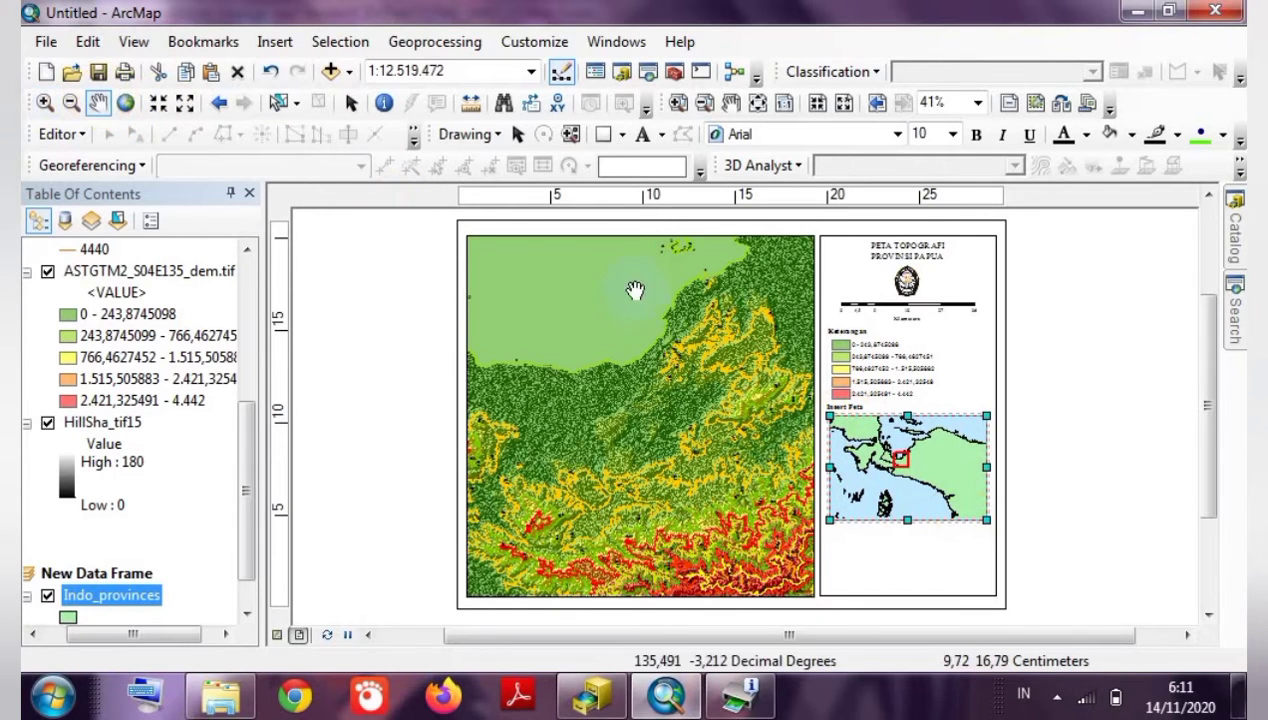
{"action": "right_click", "coordinate": [938, 476]}
{"action": "left_click", "coordinate": [1012, 462]}
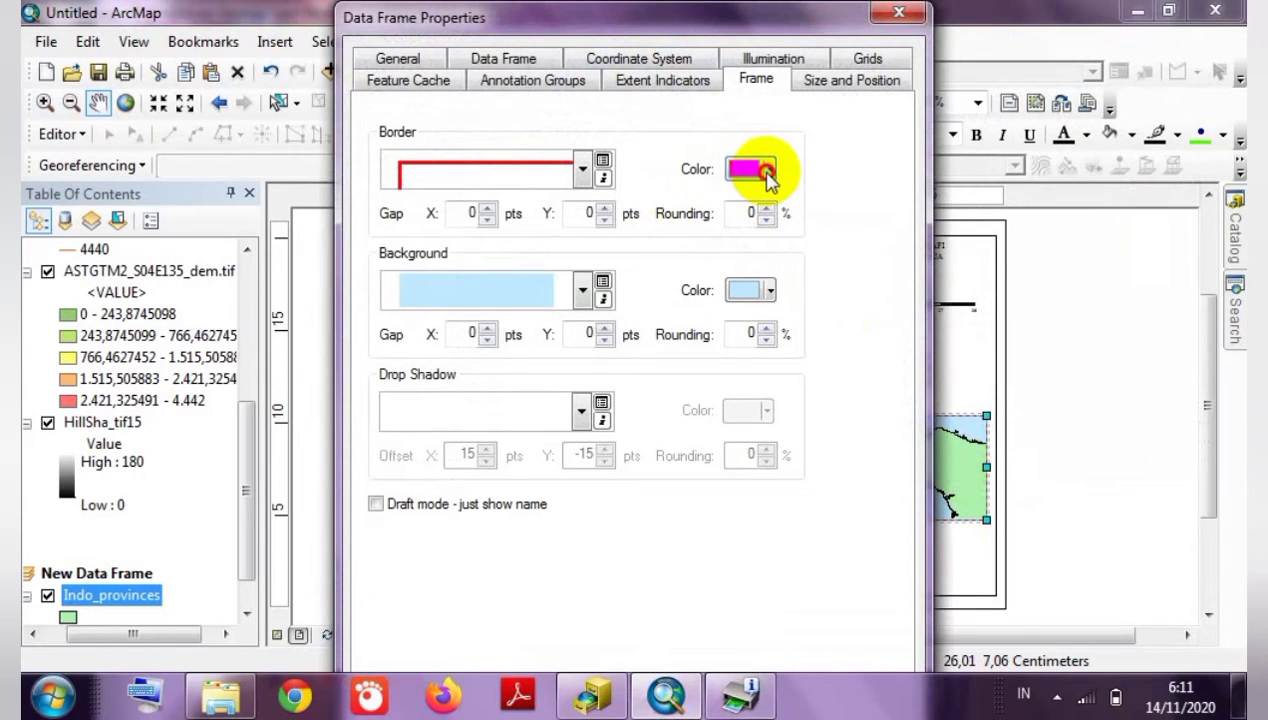
Change the inset's frame border colour from red to black and apply it.
{"action": "left_click", "coordinate": [742, 170]}
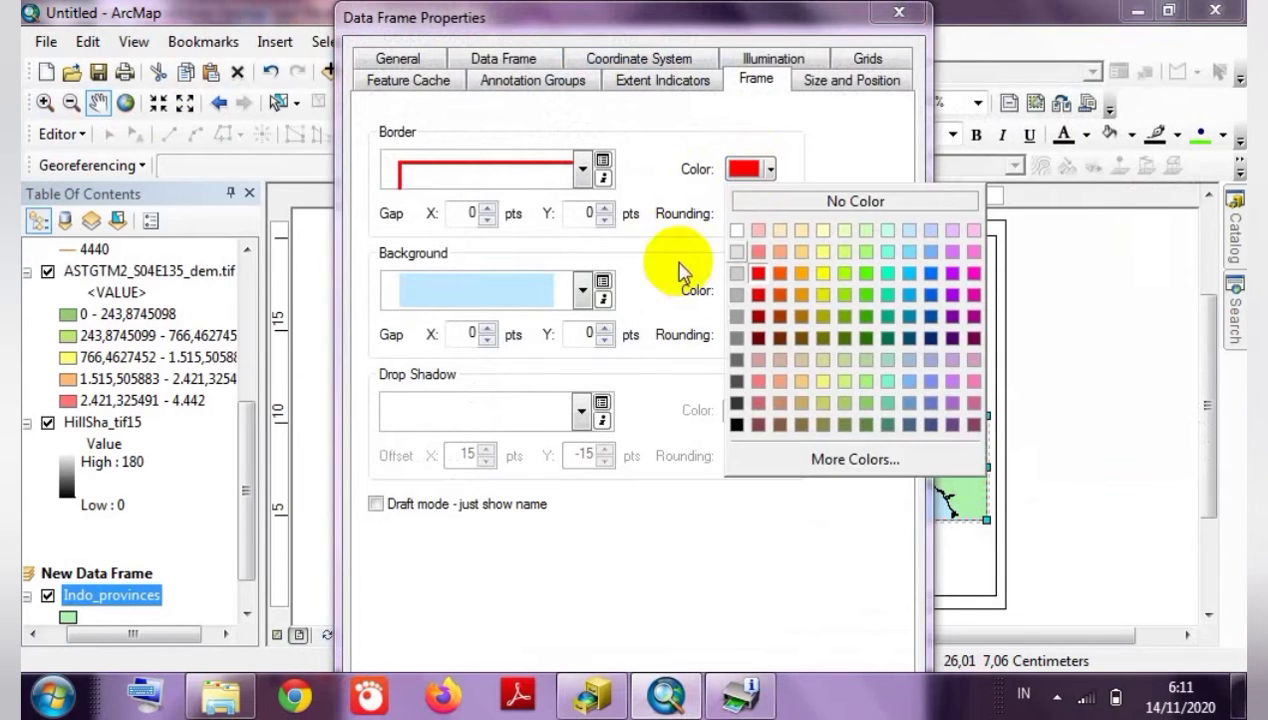
{"action": "left_click", "coordinate": [737, 424]}
{"action": "key", "text": "Return"}
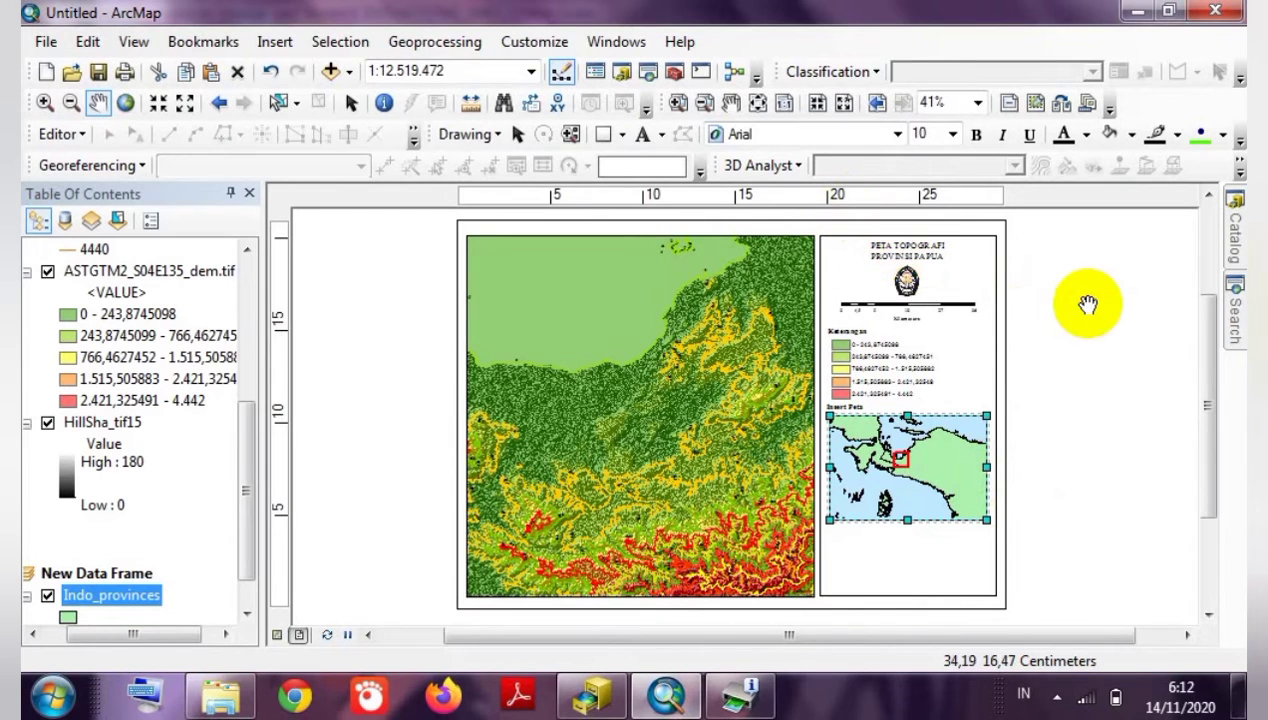
Paste a copy of the 'PETA TOPOGRAFI PROVINSI PAPUA' title below the inset and open its Properties.
{"action": "left_click", "coordinate": [516, 137]}
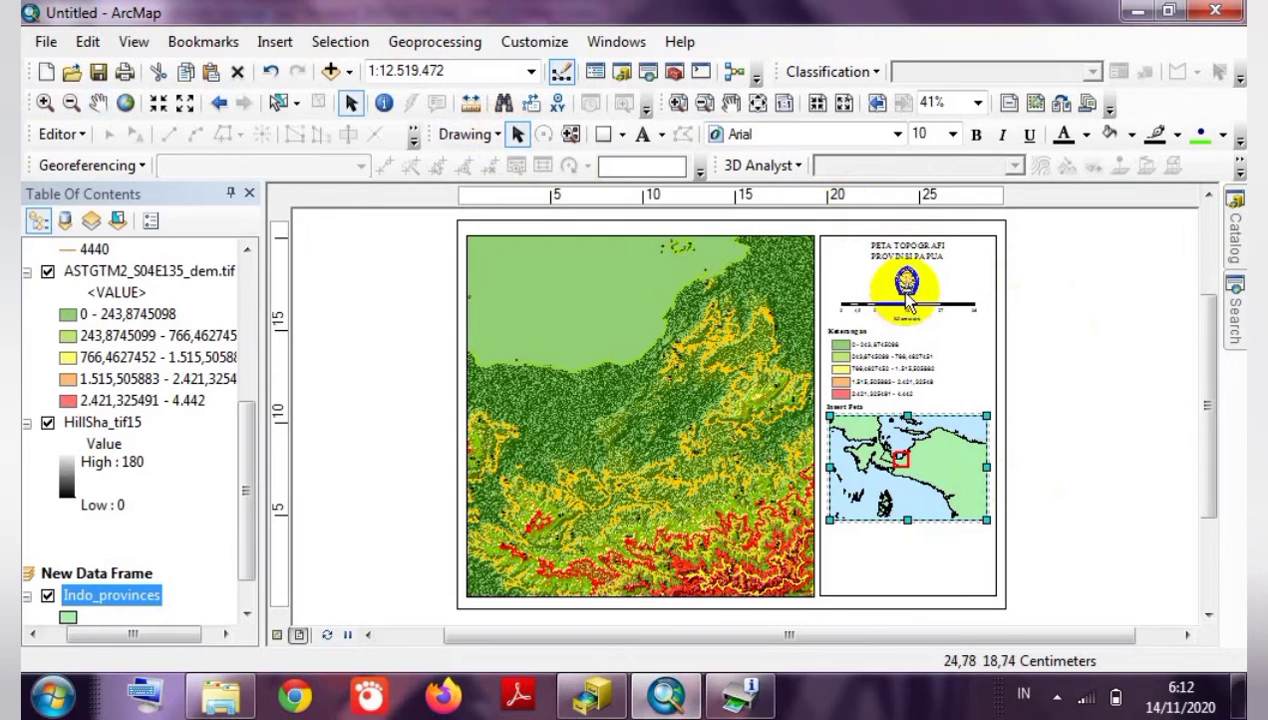
{"action": "left_click", "coordinate": [910, 247]}
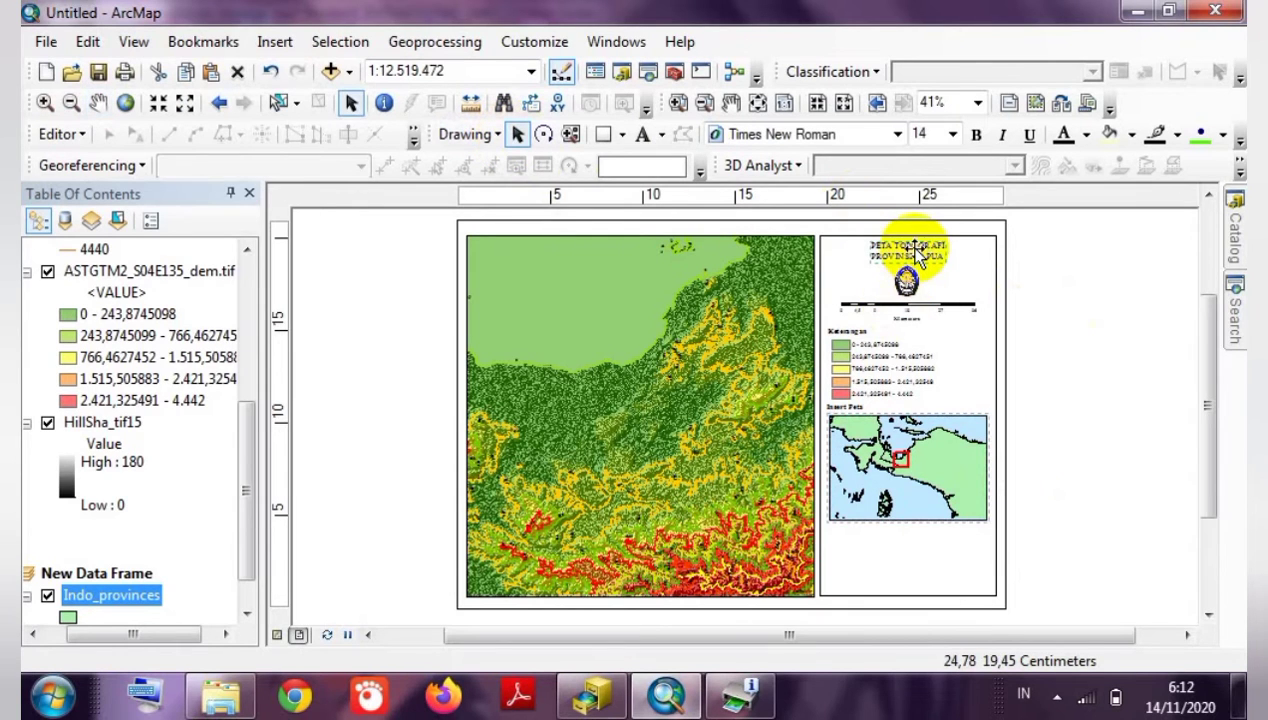
{"action": "left_click", "coordinate": [863, 535]}
{"action": "type", "text": "PETA TOPOGRAFI PROVINSI PAPUA"}
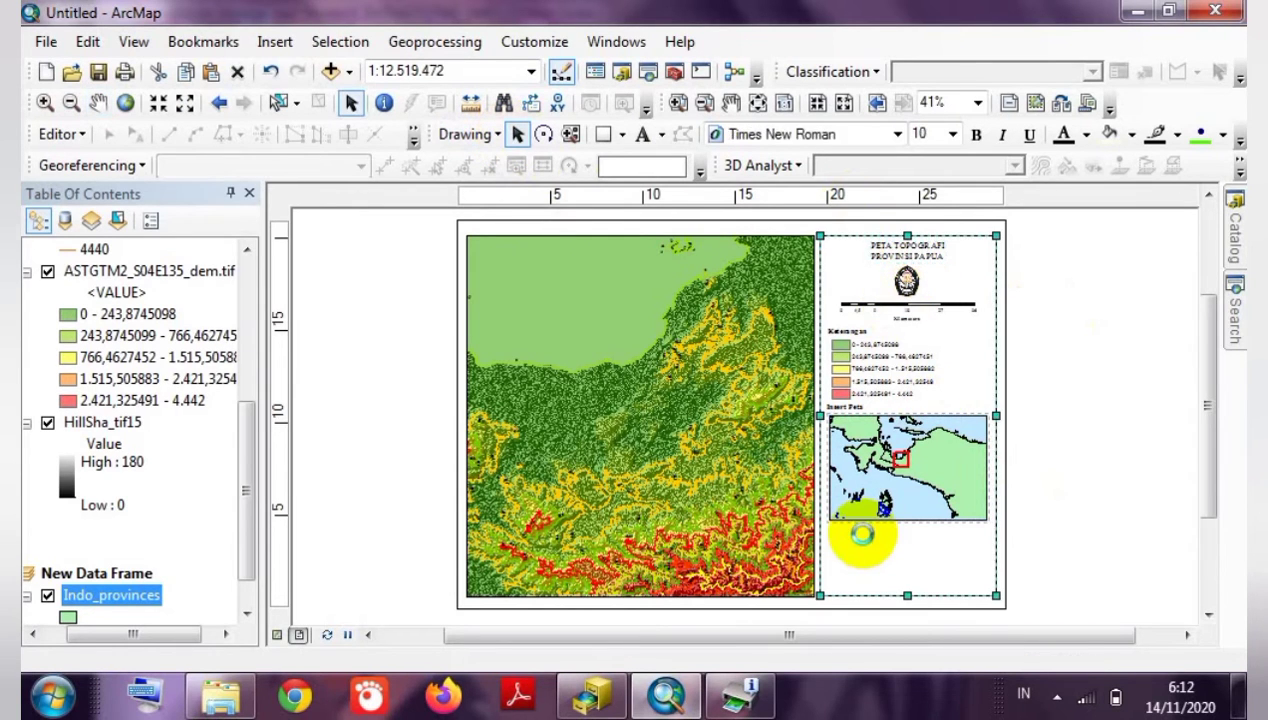
{"action": "left_click_drag", "start_coordinate": [905, 270], "coordinate": [864, 542]}
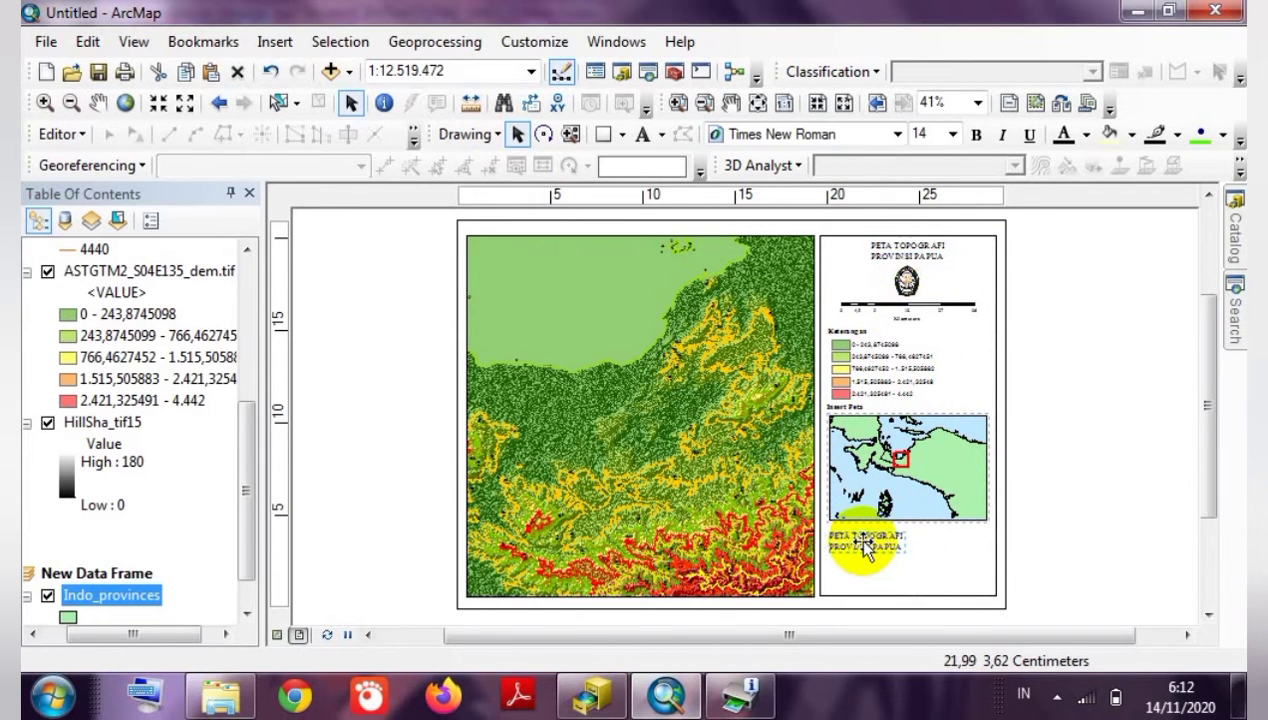
{"action": "double_click", "coordinate": [864, 543]}
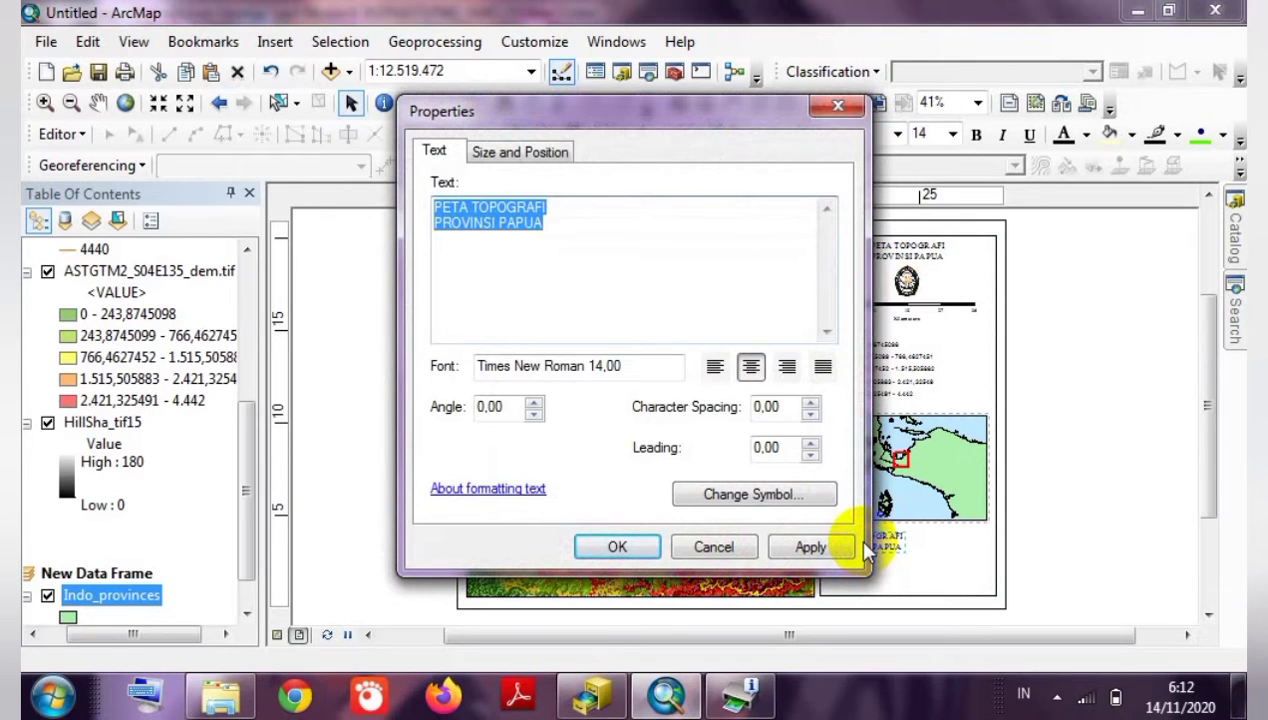
Replace the text with 'Sumber Peta', '1. Peta ASTER DEM', '2. Peta Provinsi Papua', a blank line and 'Disusun Oleh :'.
{"action": "type", "text": "Sumbe"}
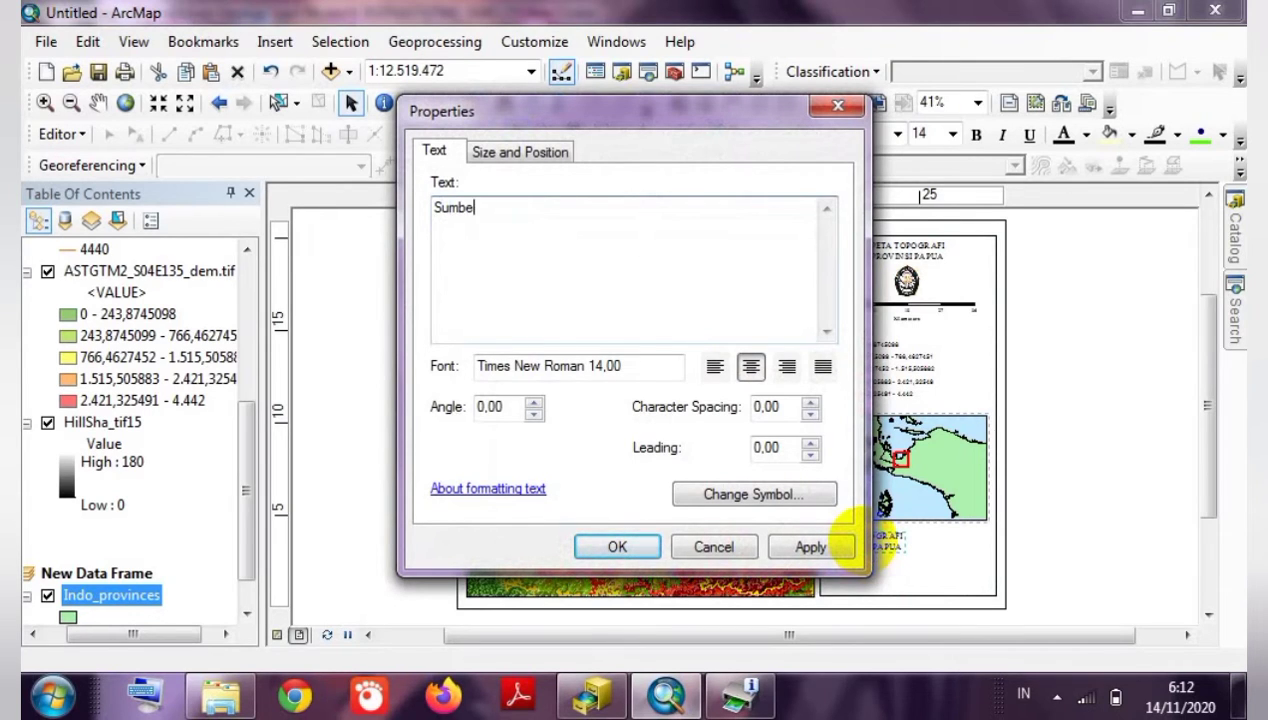
{"action": "type", "text": "r Peta"}
{"action": "key", "text": "Return"}
{"action": "type", "text": "1. Peta ASTER"}
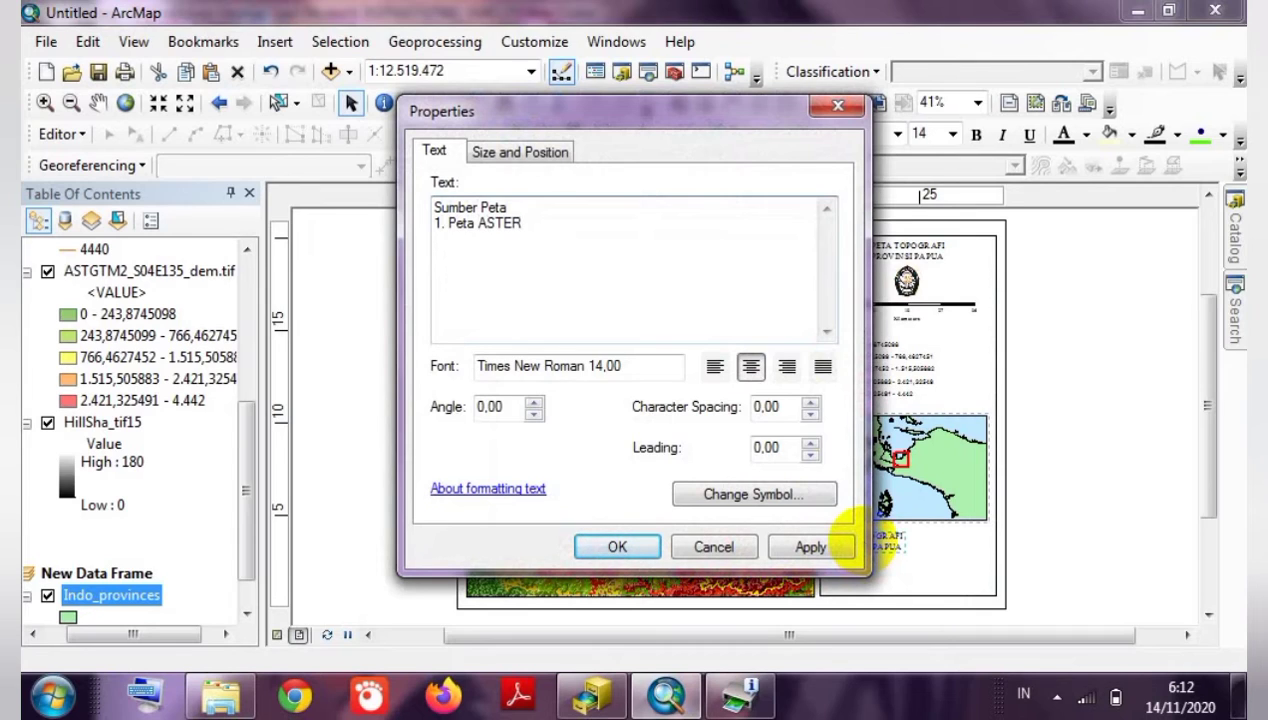
{"action": "type", "text": "DEM"}
{"action": "key", "text": "Left"}
{"action": "key", "text": "Left"}
{"action": "key", "text": "Left"}
{"action": "key", "text": "Right"}
{"action": "key", "text": "Right"}
{"action": "key", "text": "Right"}
{"action": "key", "text": "Return"}
{"action": "type", "text": "2. Peta Provin"}
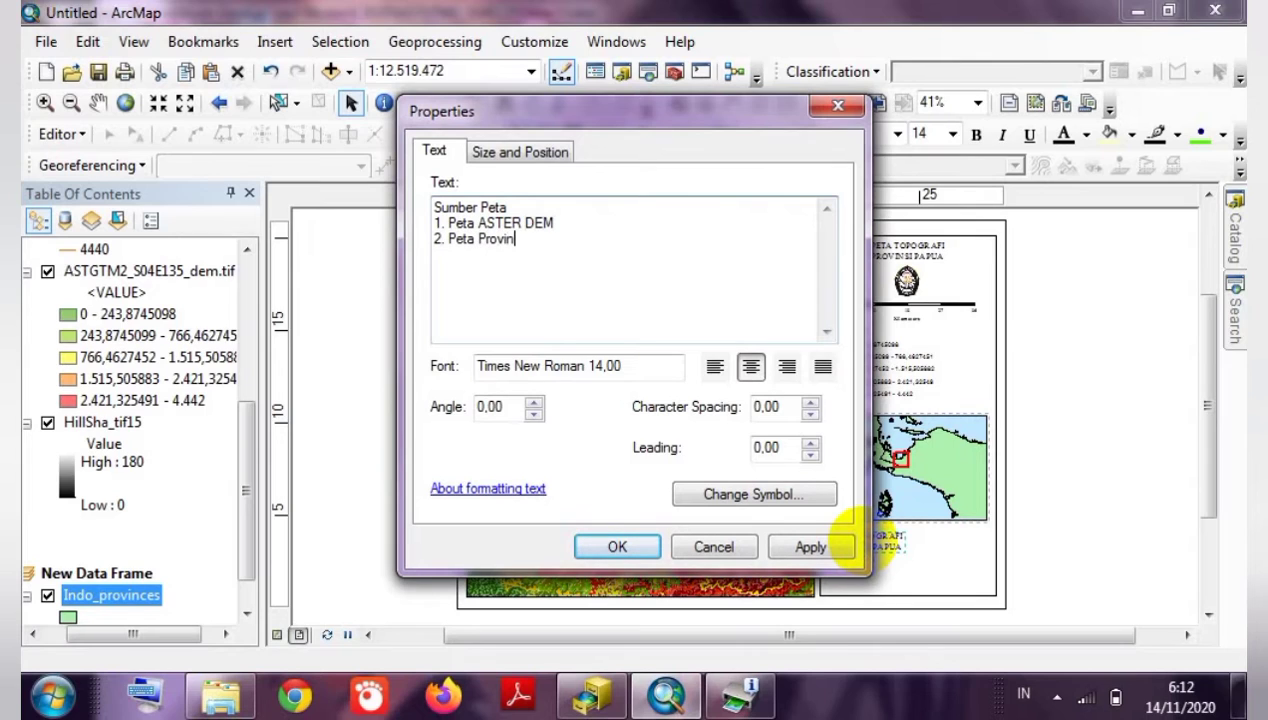
{"action": "type", "text": "si Papua"}
{"action": "key", "text": "Return"}
{"action": "key", "text": "Return"}
{"action": "type", "text": "Disusun "}
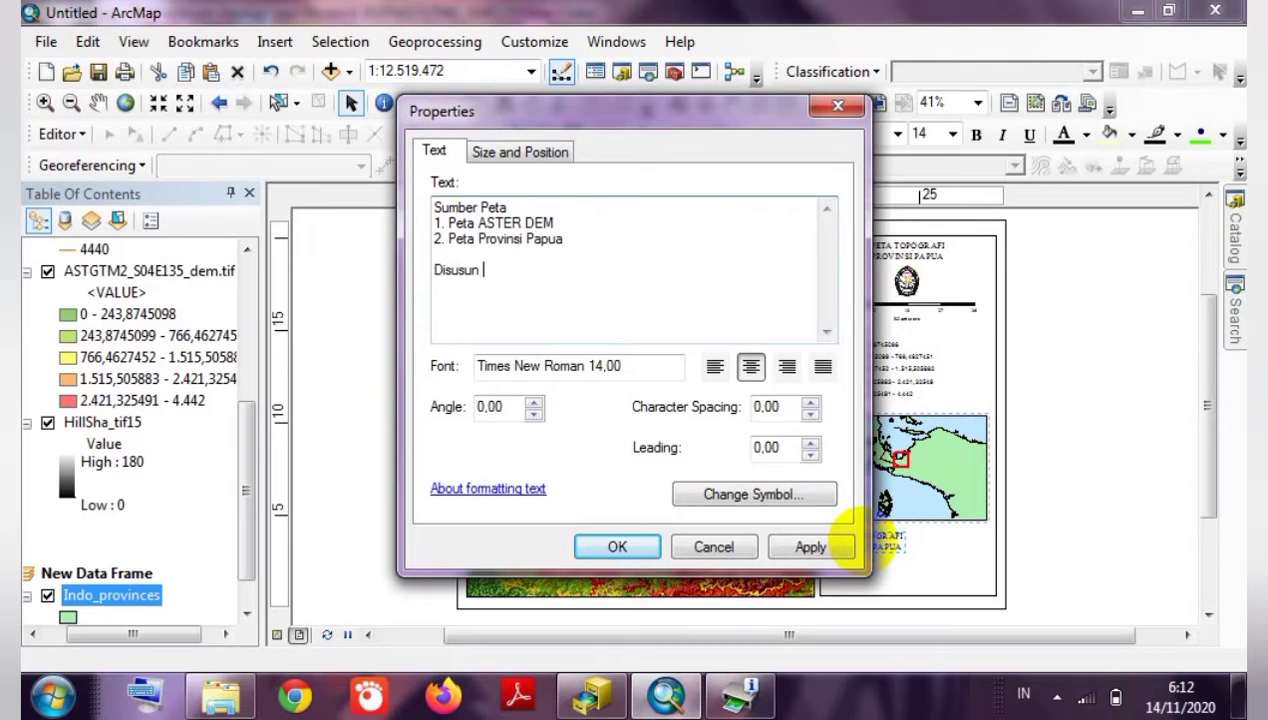
{"action": "type", "text": "Oleh :"}
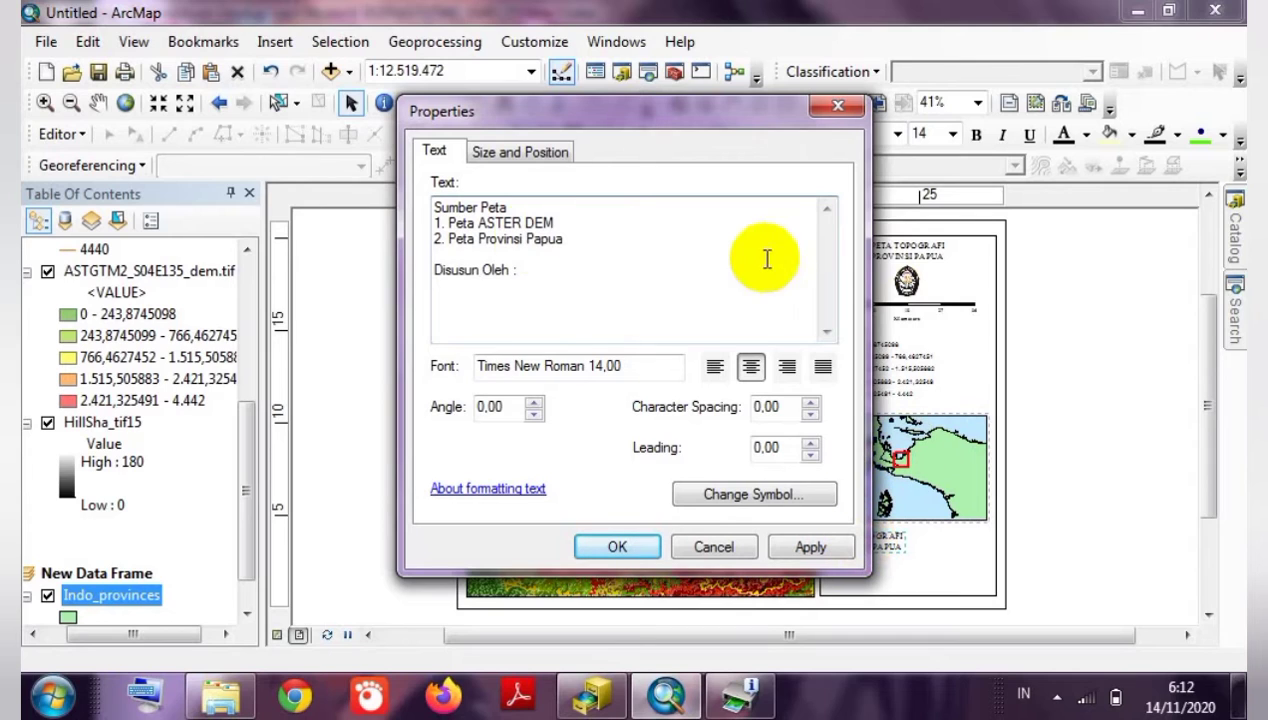
{"action": "left_click", "coordinate": [533, 205]}
Add ':' after Sumber Peta and enter the author's name below 'Disusun Oleh :', abbreviating the last part.
{"action": "type", "text": ":"}
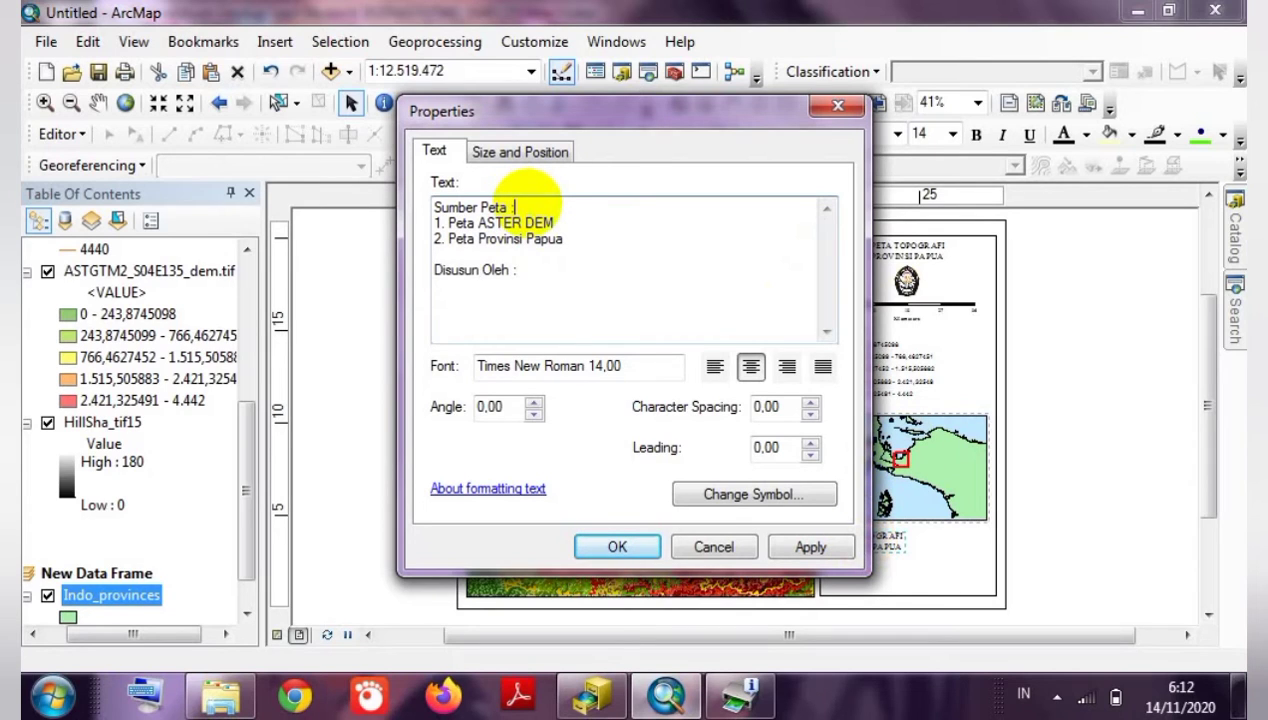
{"action": "left_click", "coordinate": [532, 274]}
{"action": "key", "text": "Return"}
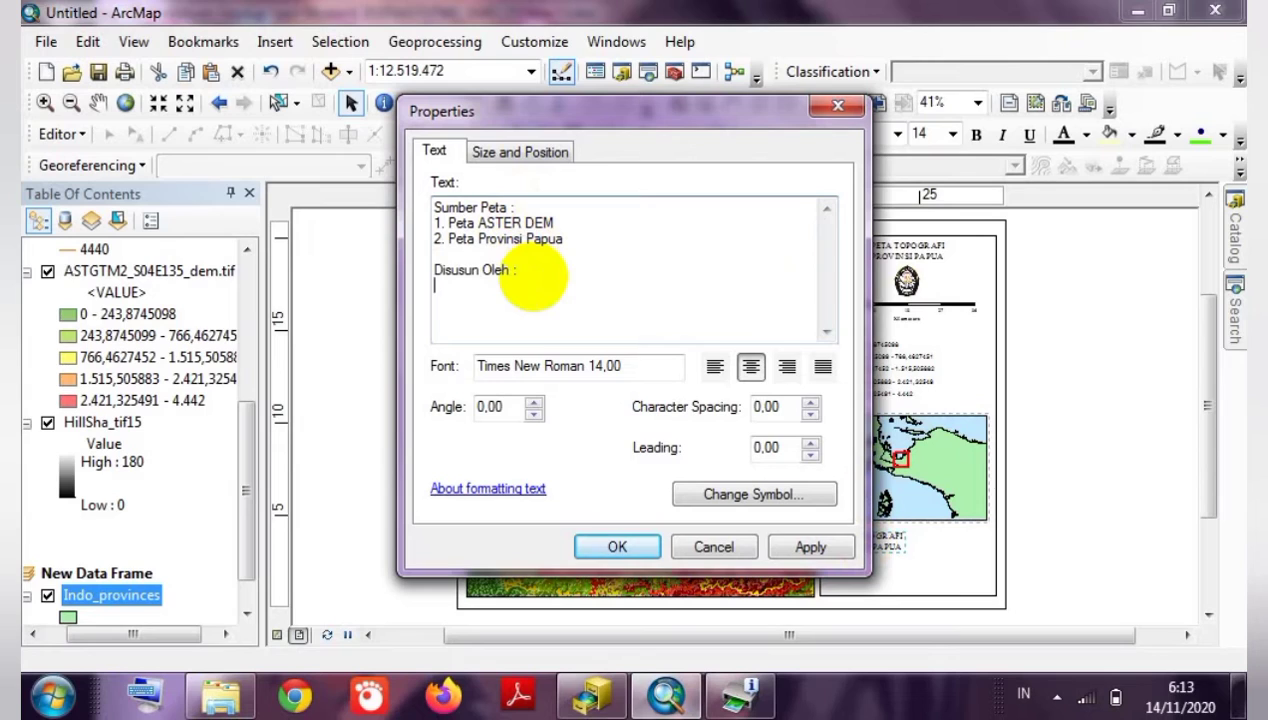
{"action": "type", "text": "Zabrina Afnan "}
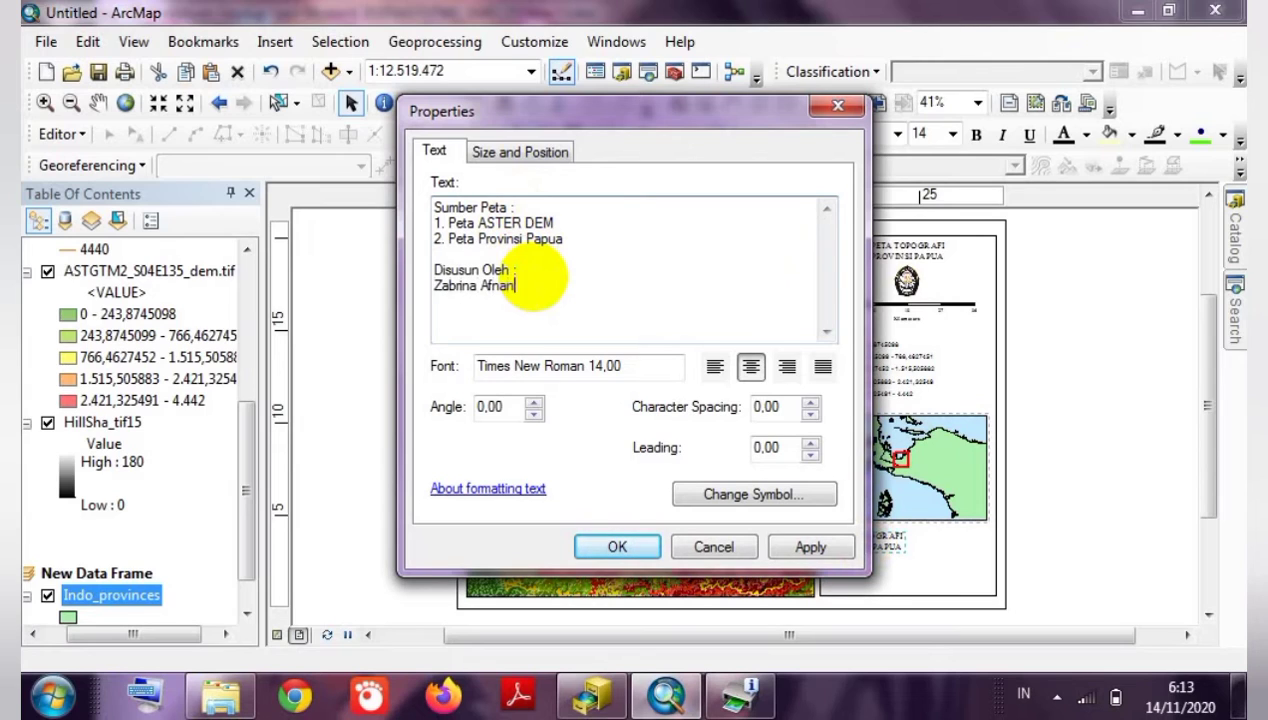
{"action": "type", "text": "Trihanita P"}
{"action": "key", "text": "Return"}
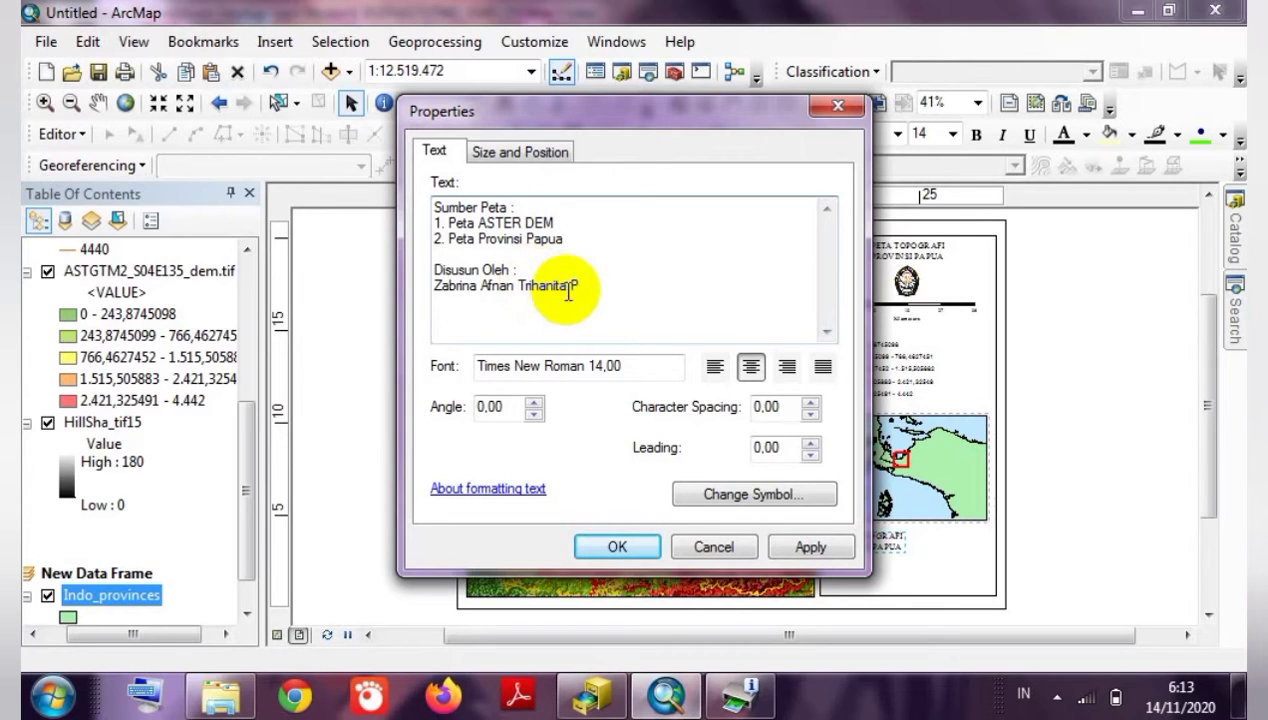
{"action": "left_click_drag", "start_coordinate": [570, 285], "coordinate": [528, 285]}
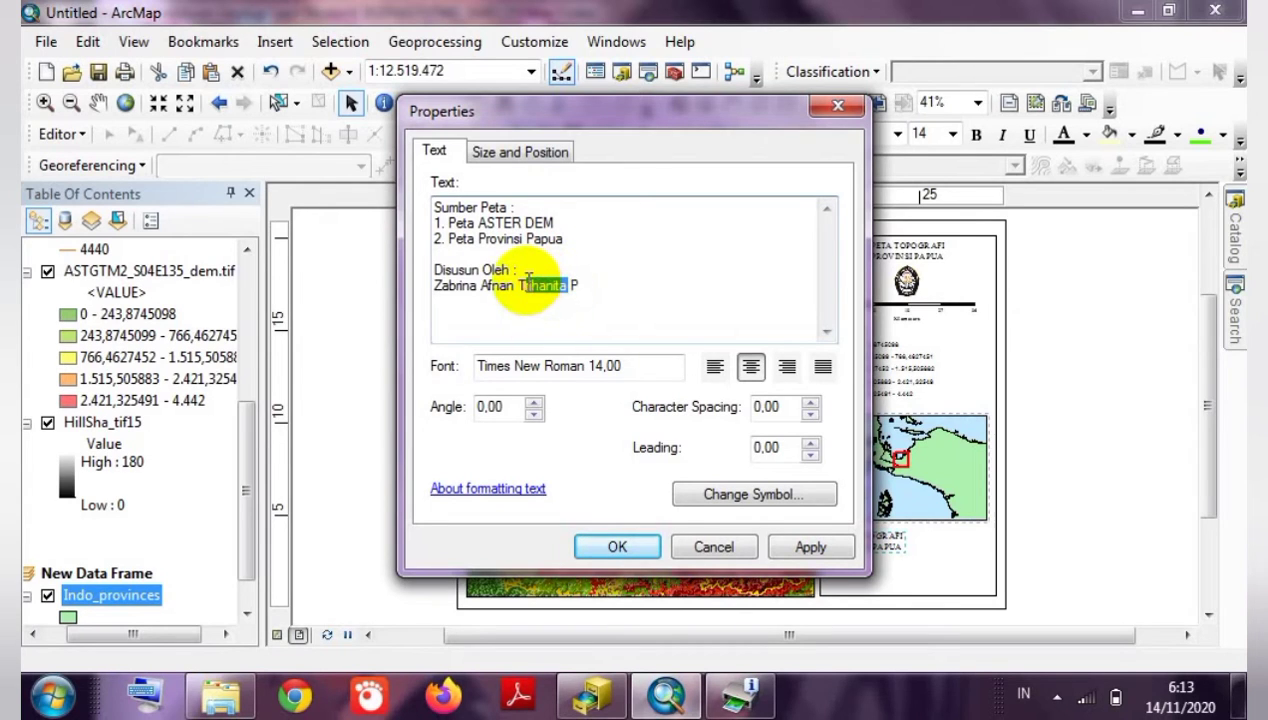
{"action": "key", "text": "BackSpace"}
{"action": "type", "text": "."}
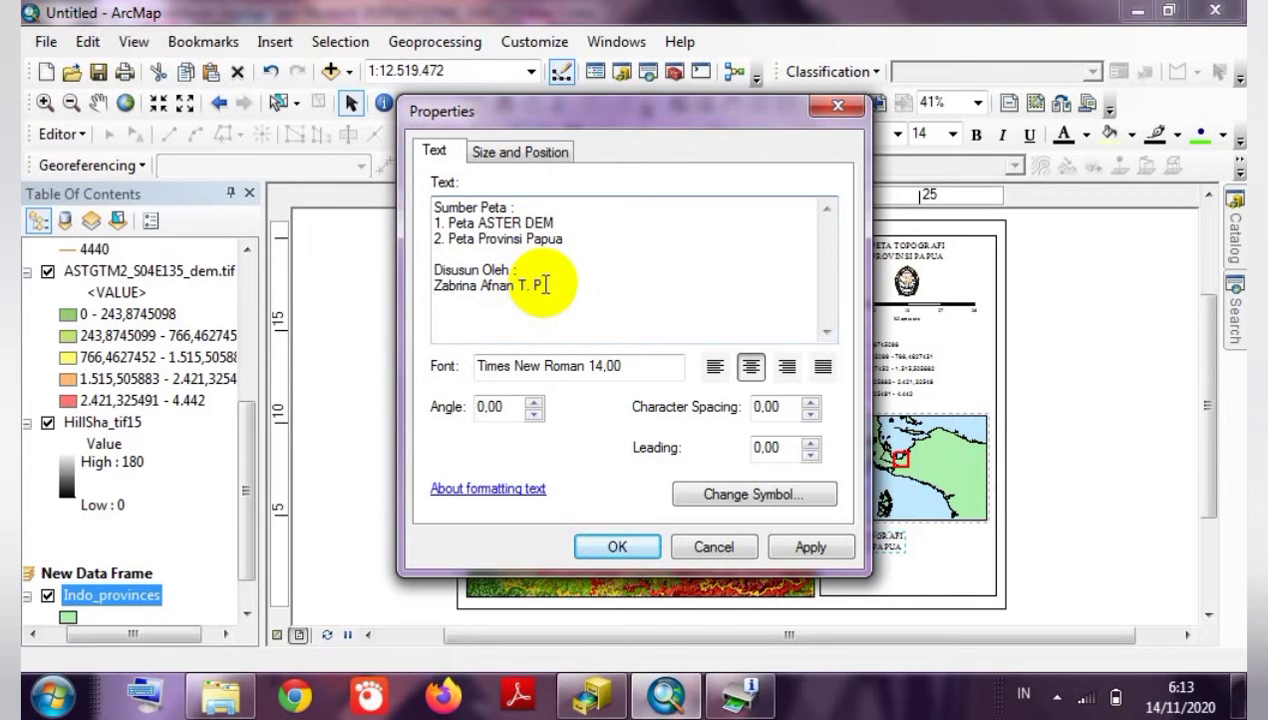
Add lines for the author's student number and 'Ilmu Kelautan A', then apply the note.
{"action": "key", "text": "Return"}
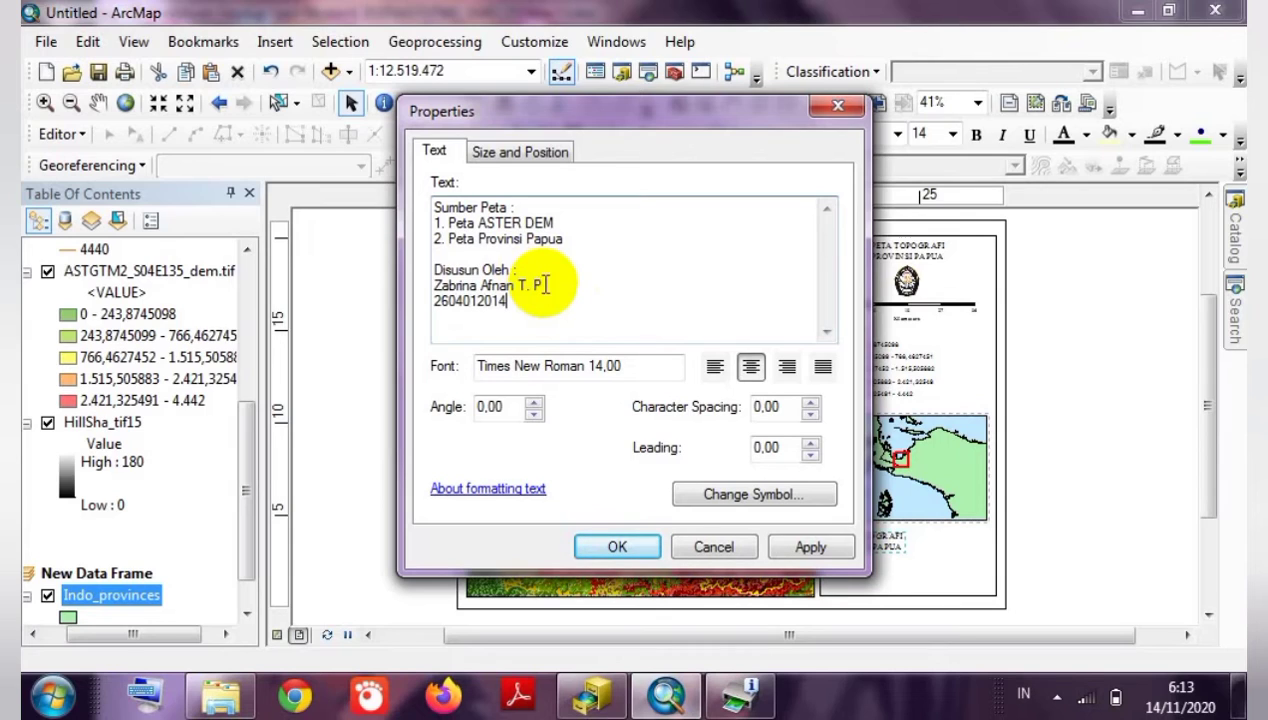
{"action": "key", "text": "Return"}
{"action": "type", "text": "ILmu"}
{"action": "key", "text": "BackSpace"}
{"action": "key", "text": "BackSpace"}
{"action": "key", "text": "BackSpace"}
{"action": "type", "text": "lmu Kelaut"}
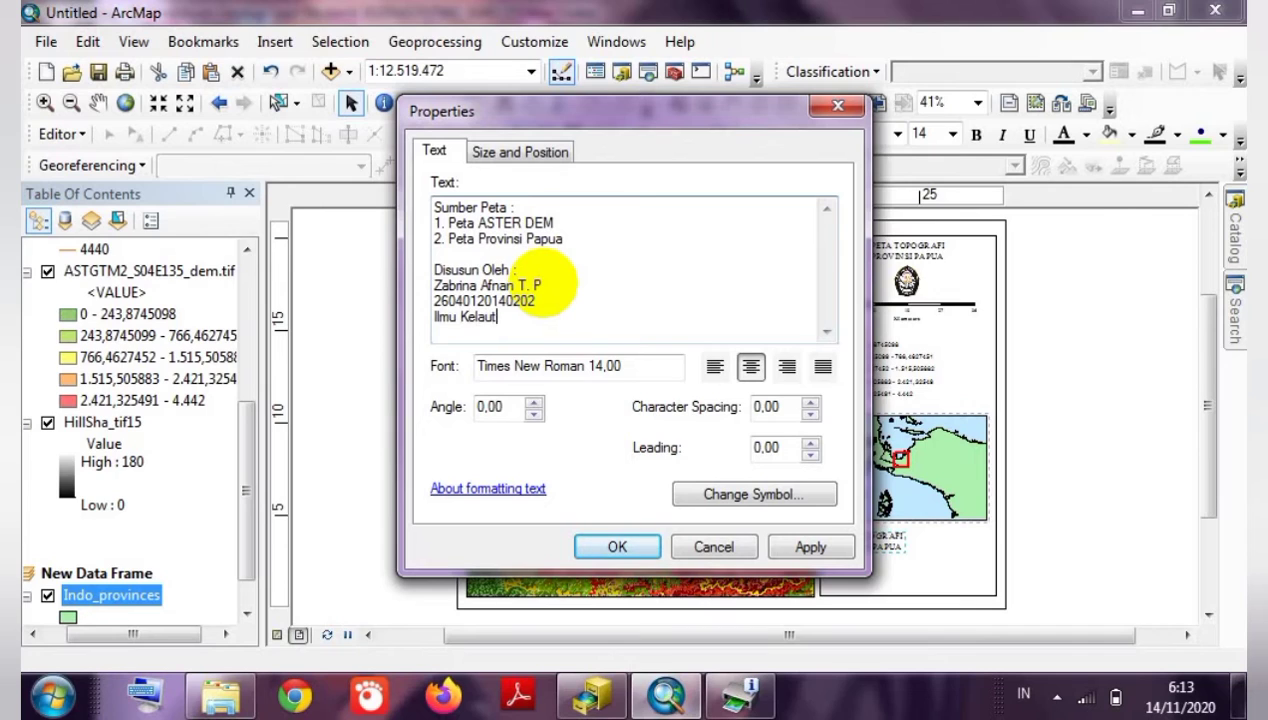
{"action": "type", "text": "n"}
{"action": "type", "text": "a"}
{"action": "type", "text": "n A"}
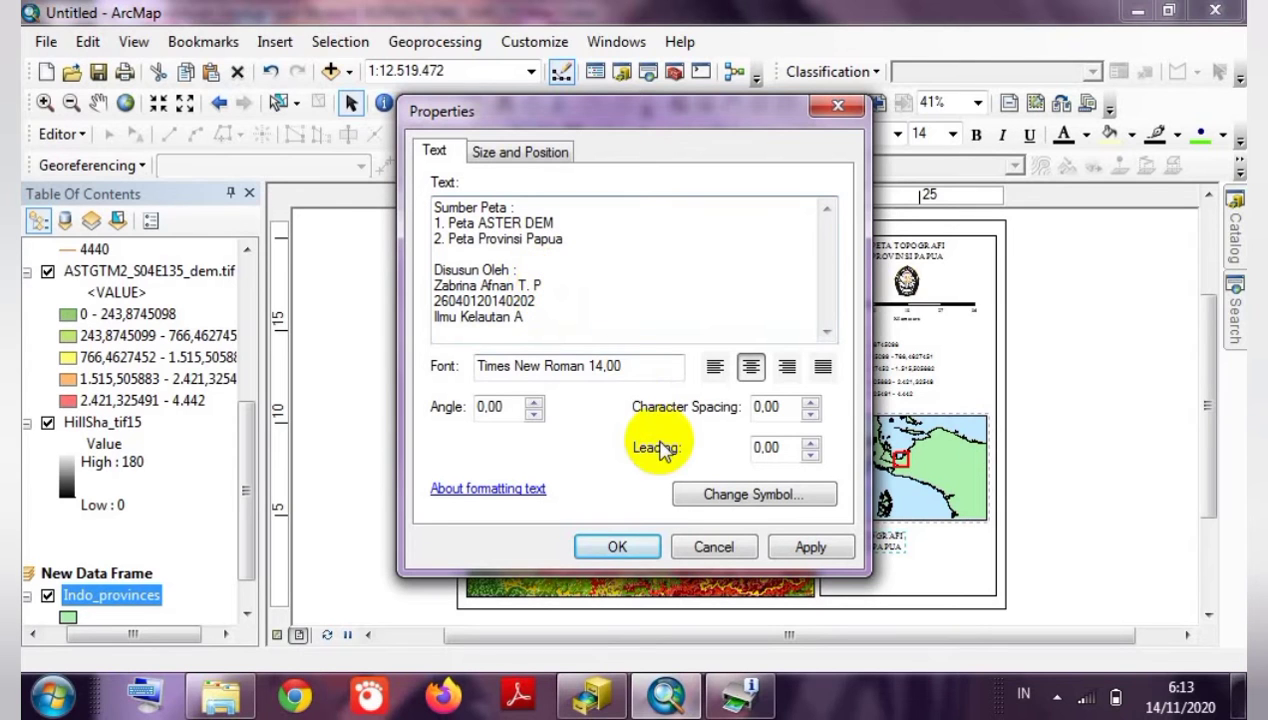
{"action": "left_click", "coordinate": [630, 547]}
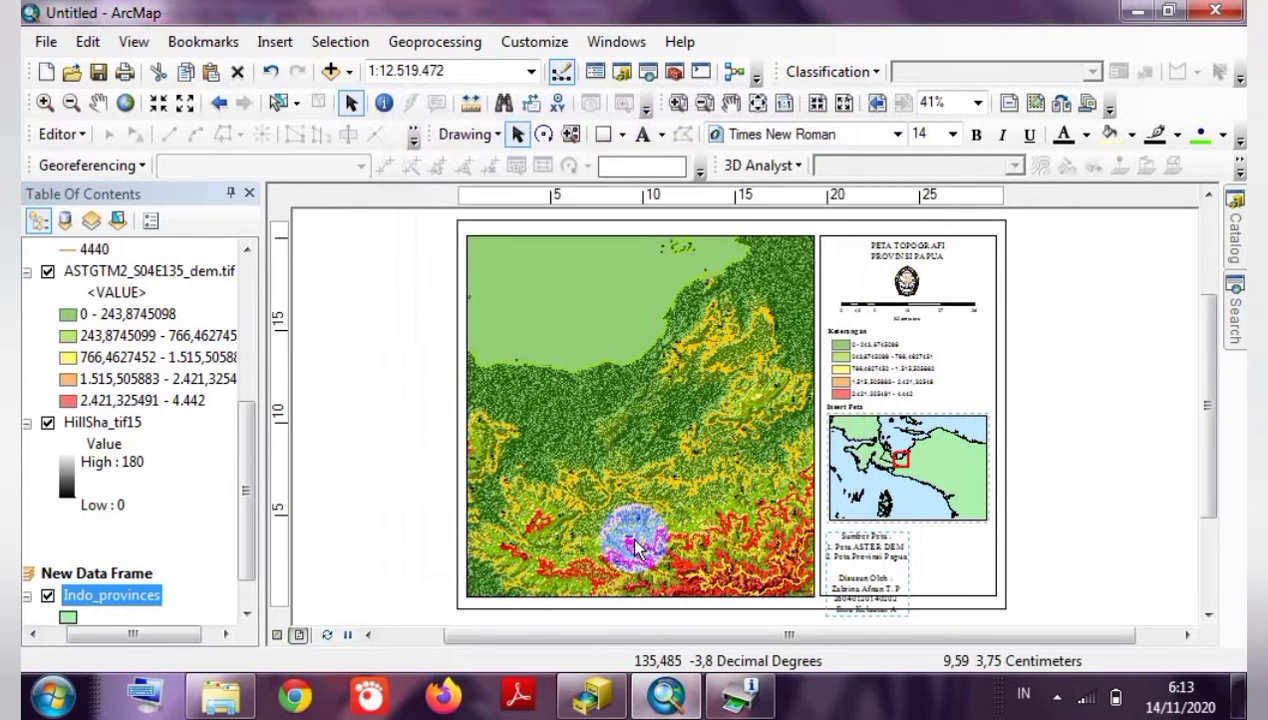
Move the source note under the inset and adjust the blank line before 'Disusun Oleh :'.
{"action": "left_click_drag", "start_coordinate": [857, 568], "coordinate": [925, 565]}
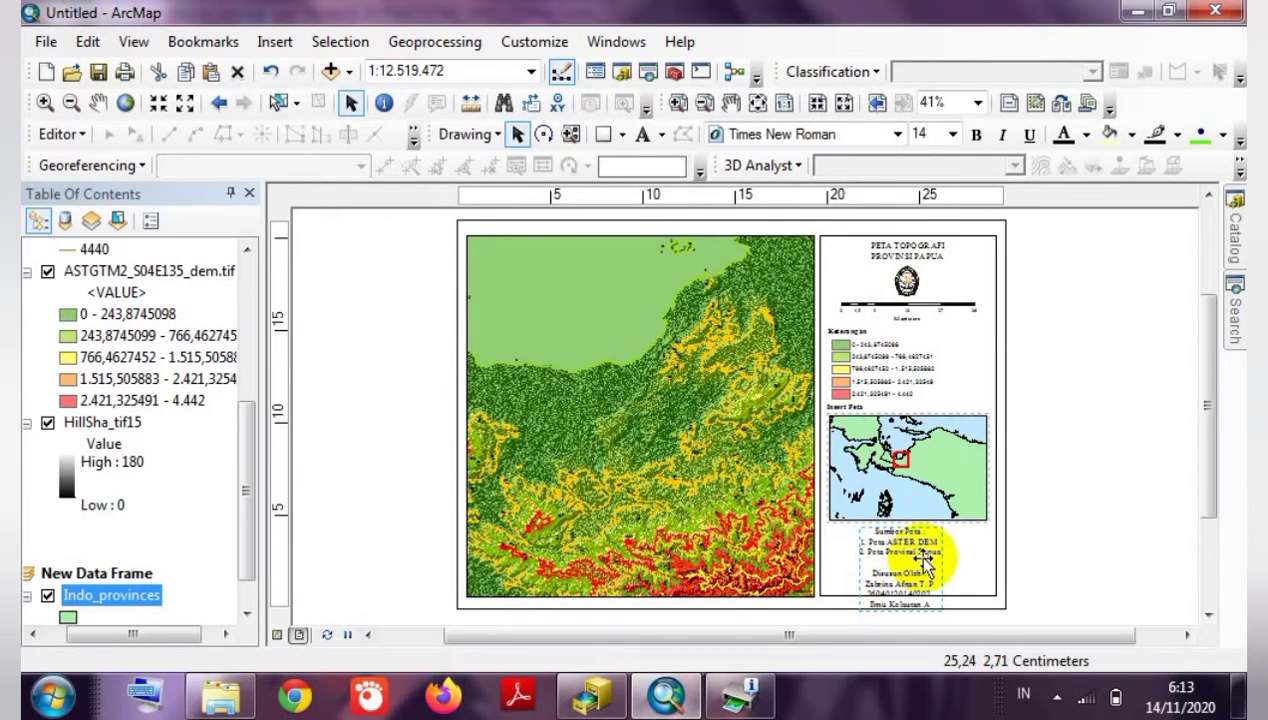
{"action": "double_click", "coordinate": [925, 565]}
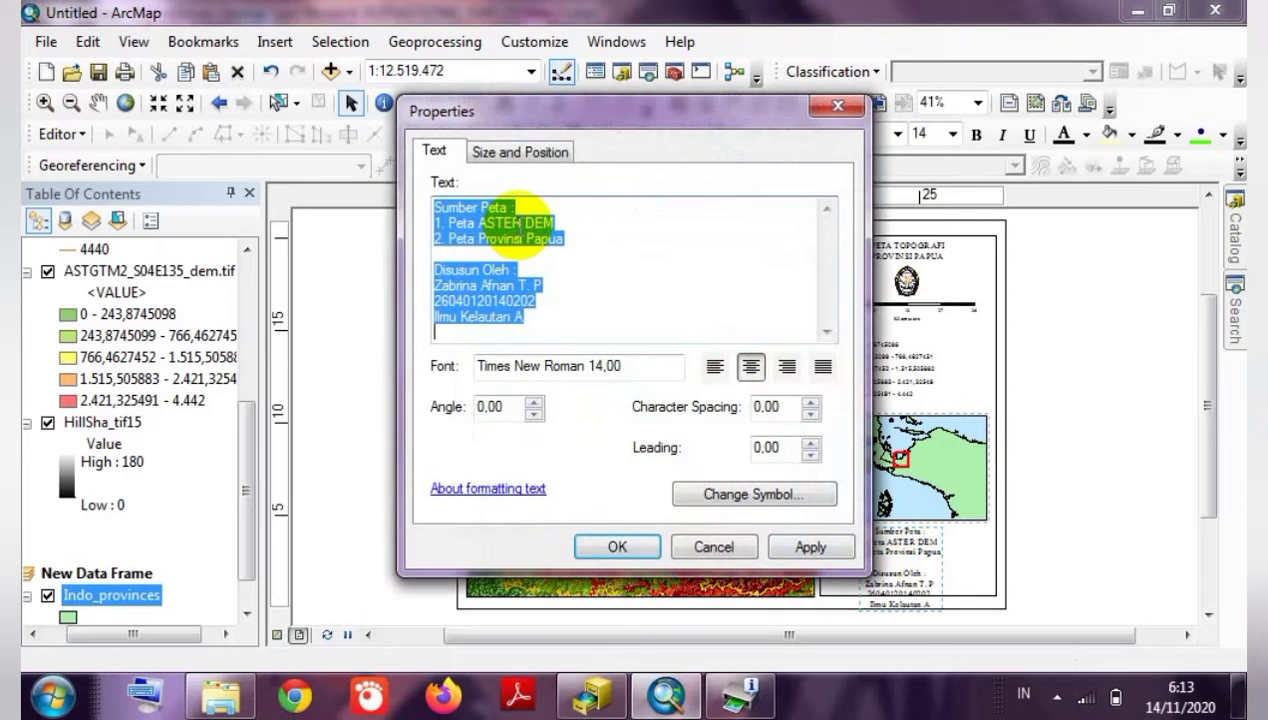
{"action": "left_click", "coordinate": [503, 254]}
{"action": "key", "text": "BackSpace"}
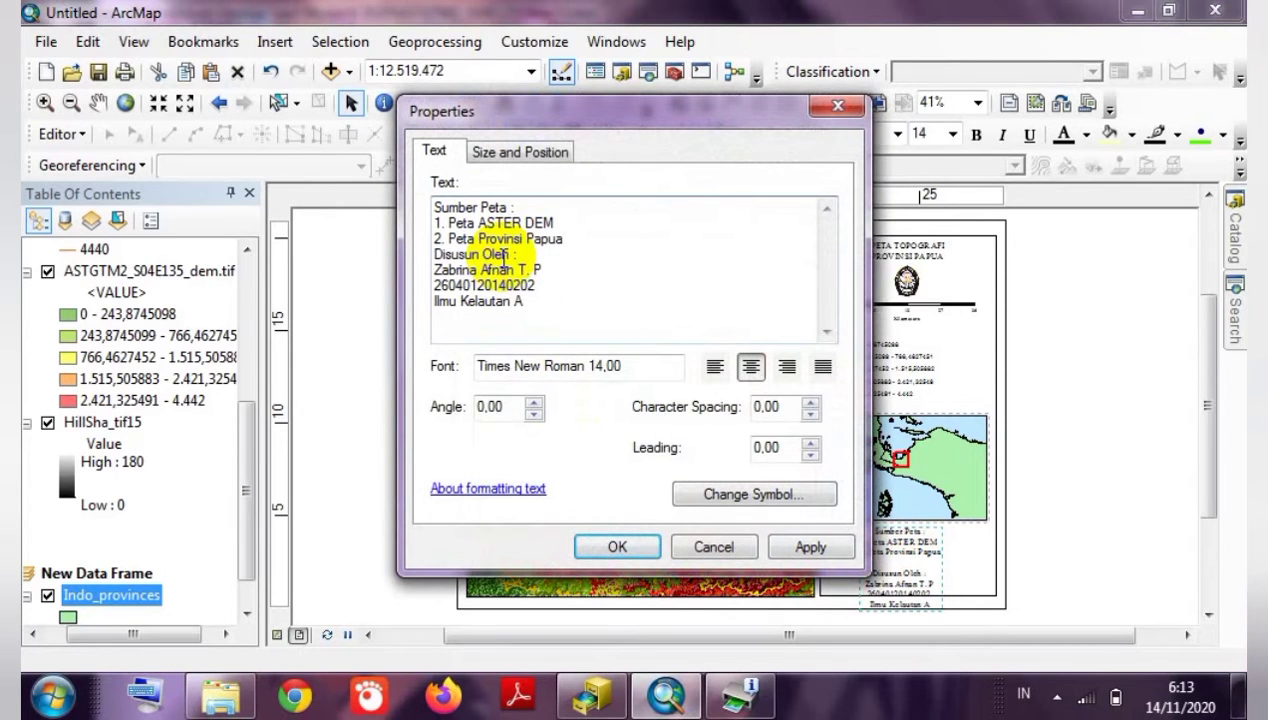
{"action": "key", "text": "Return"}
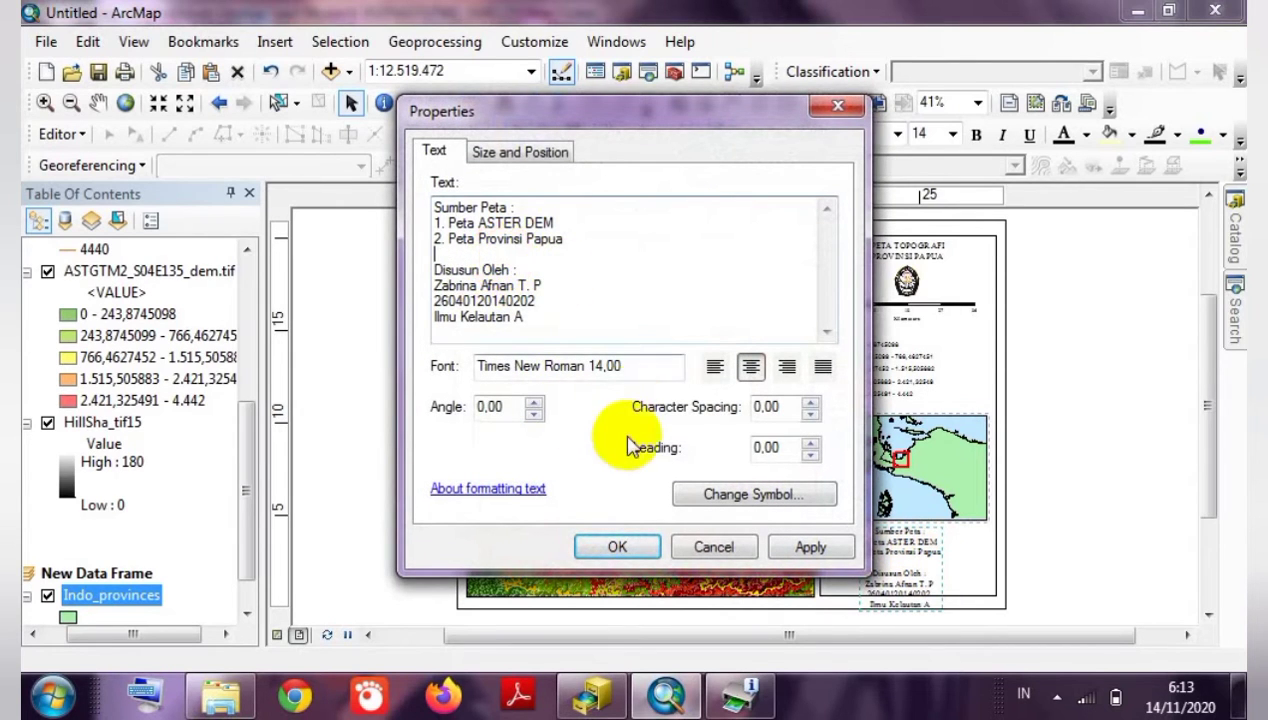
{"action": "key", "text": "BackSpace"}
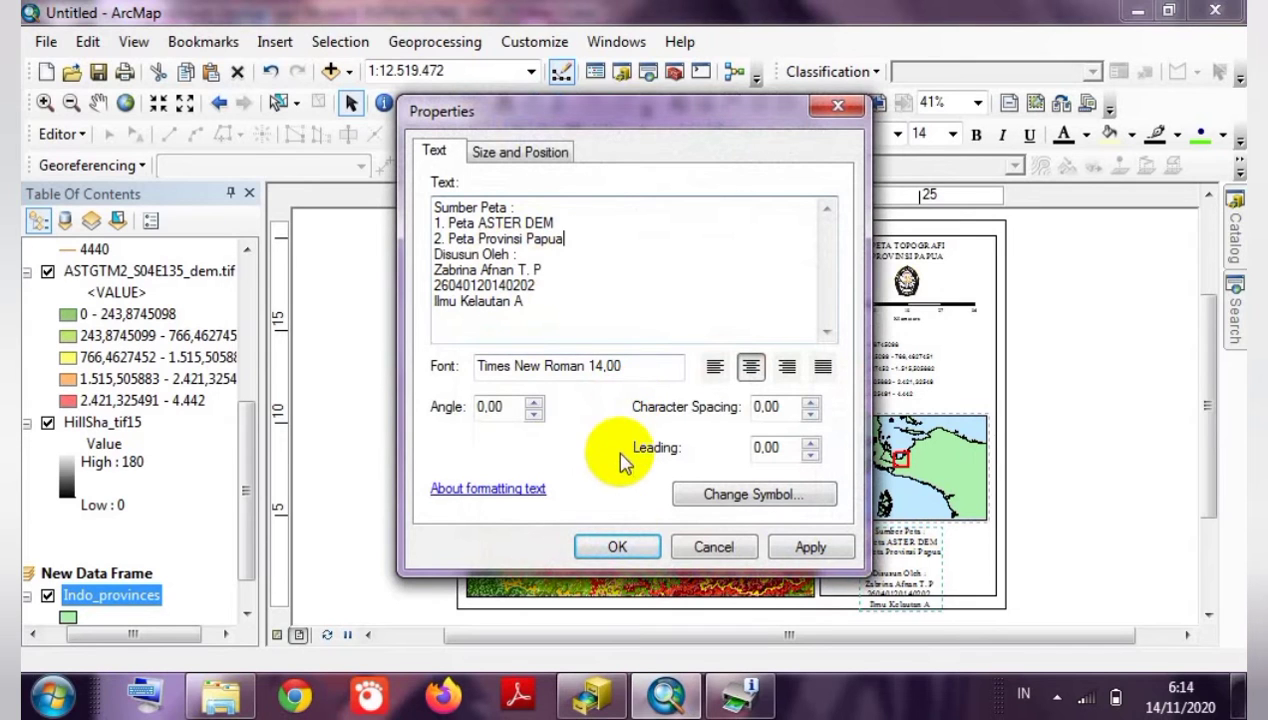
{"action": "left_click", "coordinate": [614, 546]}
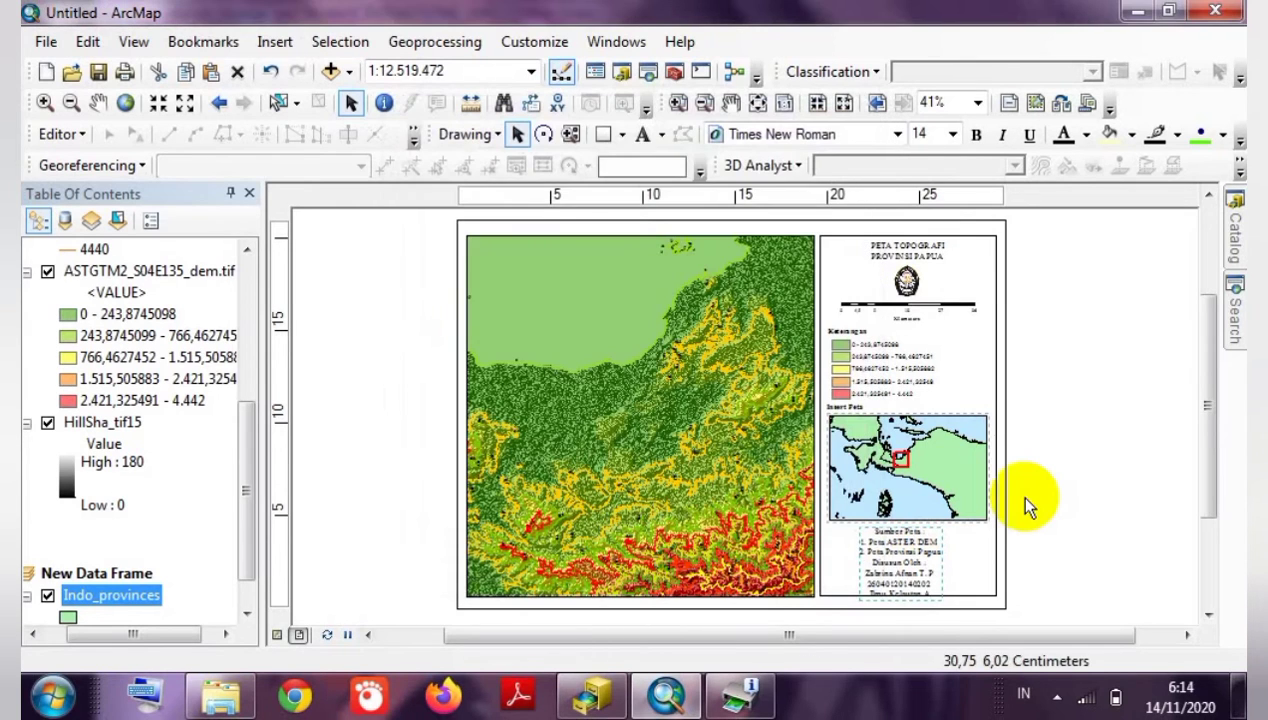
Reduce the source note's font size to a smaller value.
{"action": "left_click", "coordinate": [1025, 499]}
{"action": "left_click", "coordinate": [908, 550]}
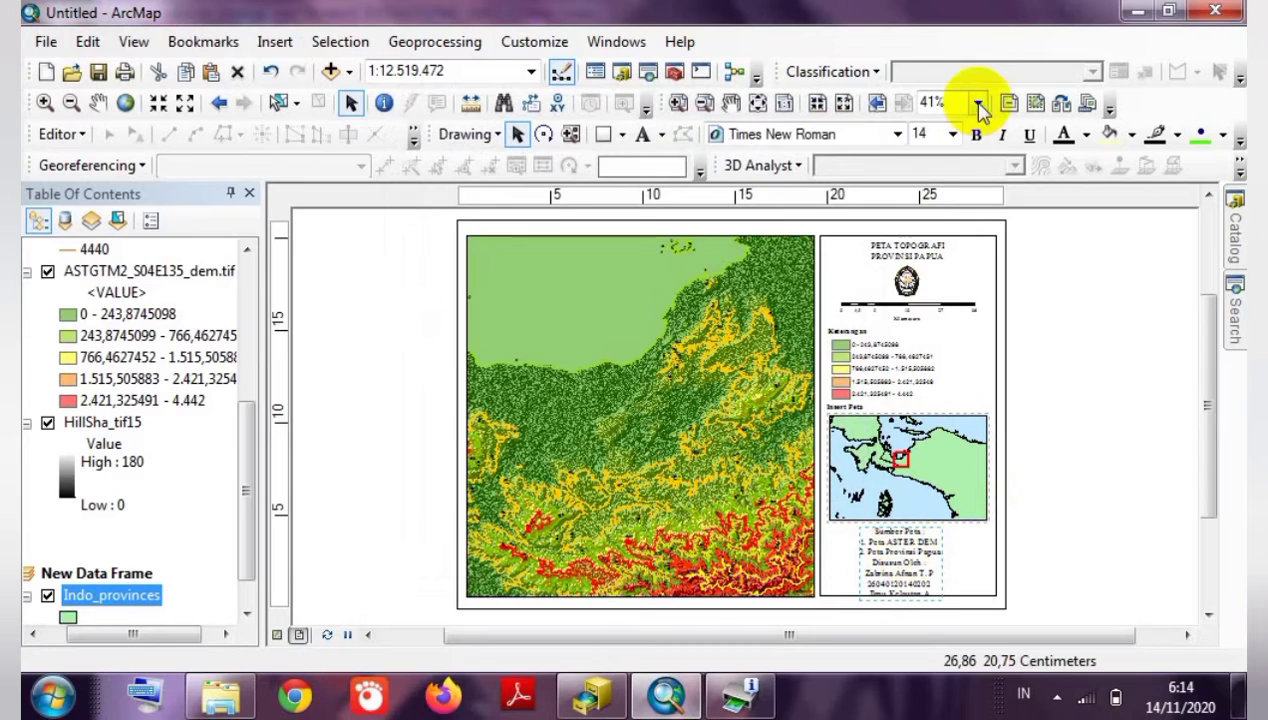
{"action": "left_click", "coordinate": [953, 134]}
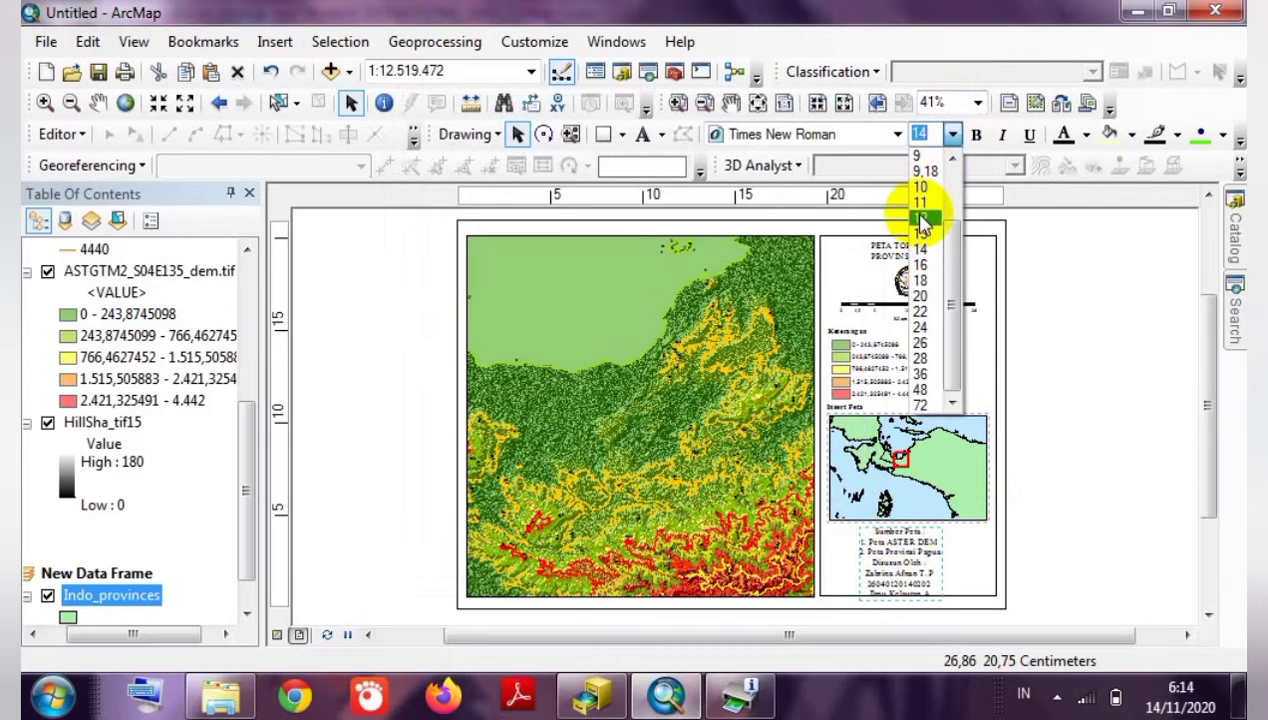
{"action": "left_click", "coordinate": [921, 205]}
{"action": "left_click", "coordinate": [1061, 445]}
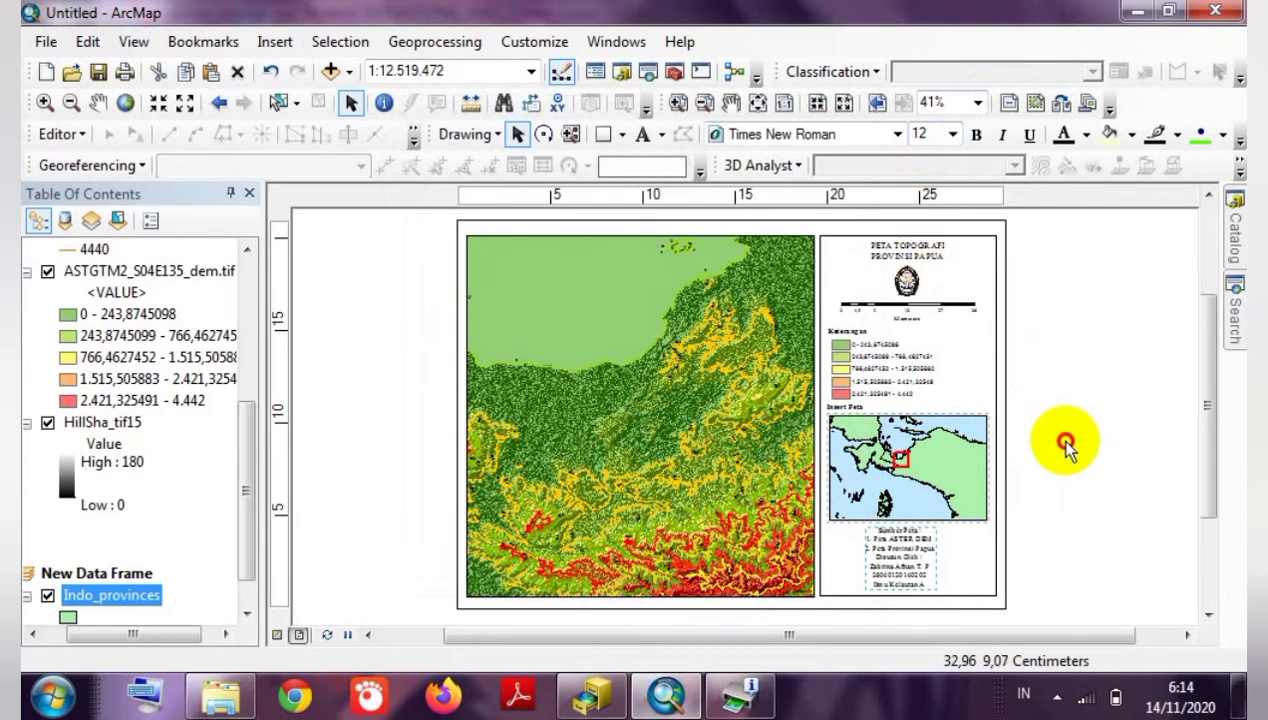
Insert a blank line after '2. Peta Provinsi Papua' in the source note.
{"action": "left_click", "coordinate": [880, 560]}
{"action": "double_click", "coordinate": [880, 560]}
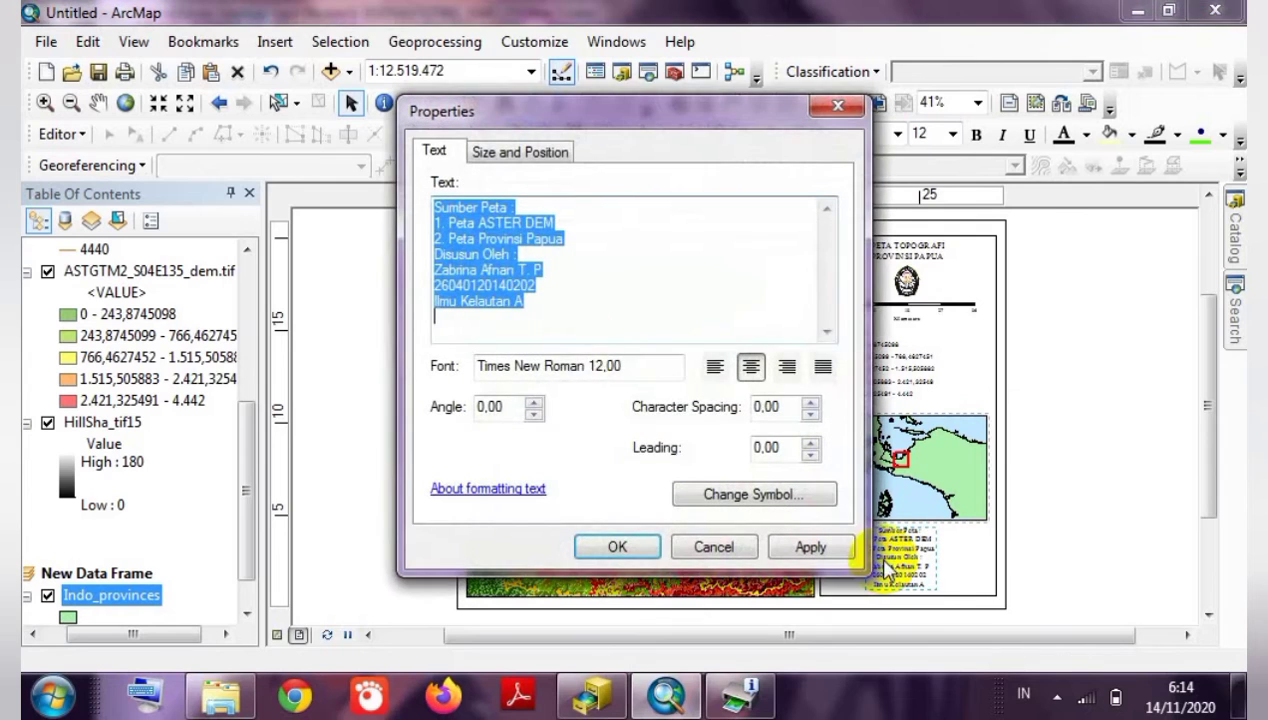
{"action": "left_click", "coordinate": [567, 239]}
{"action": "key", "text": "Return"}
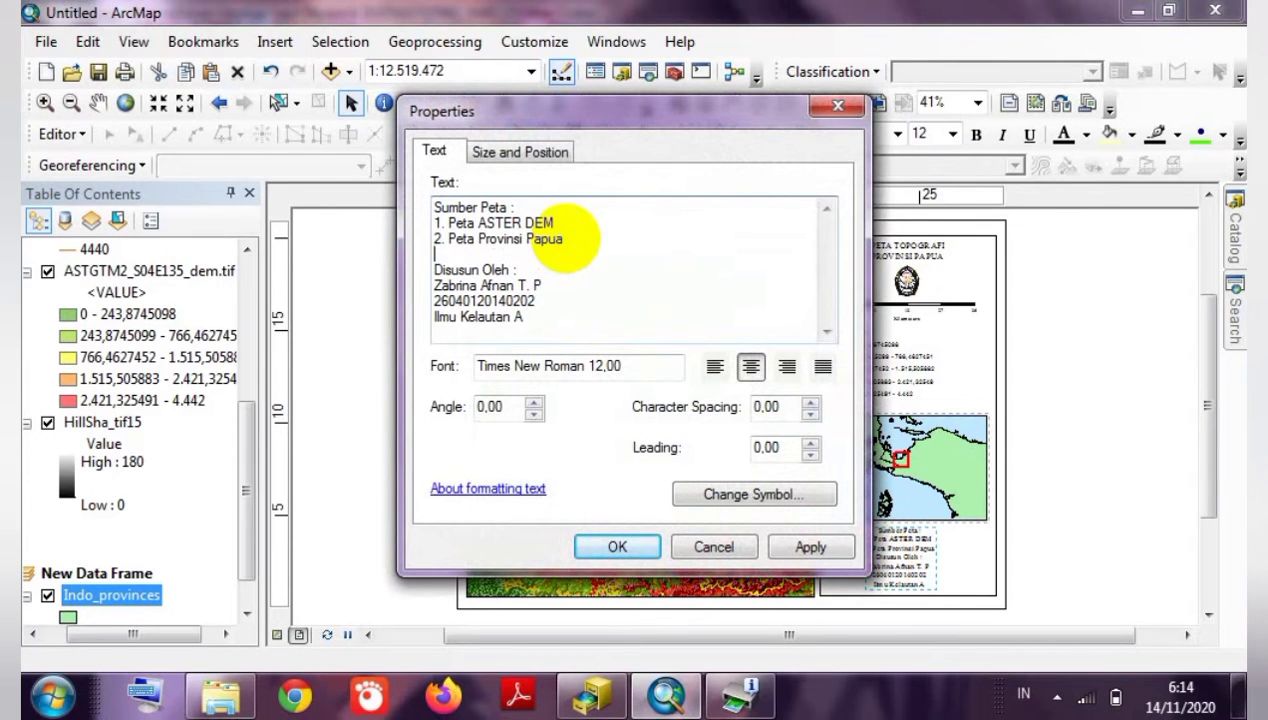
{"action": "left_click", "coordinate": [612, 547]}
{"action": "left_click", "coordinate": [1068, 530]}
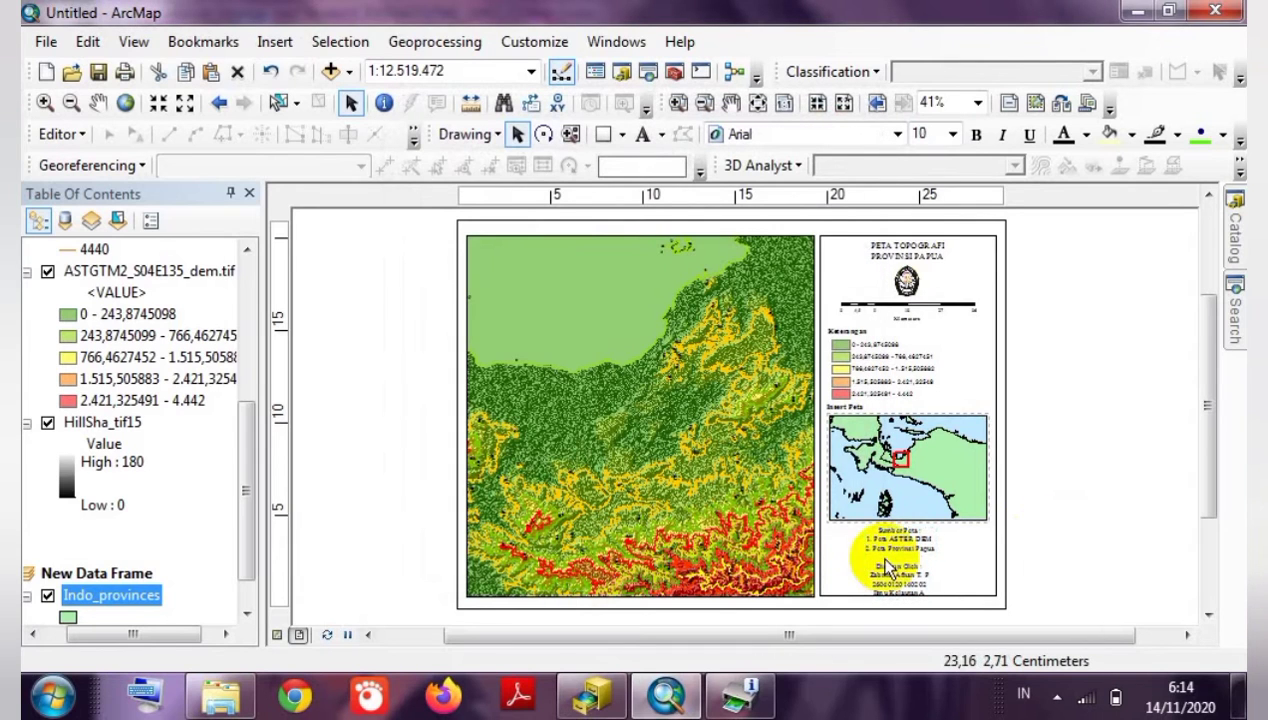
Select the legend, then the 'Inset Peta' heading, and finally the inset map frame.
{"action": "left_click", "coordinate": [864, 340]}
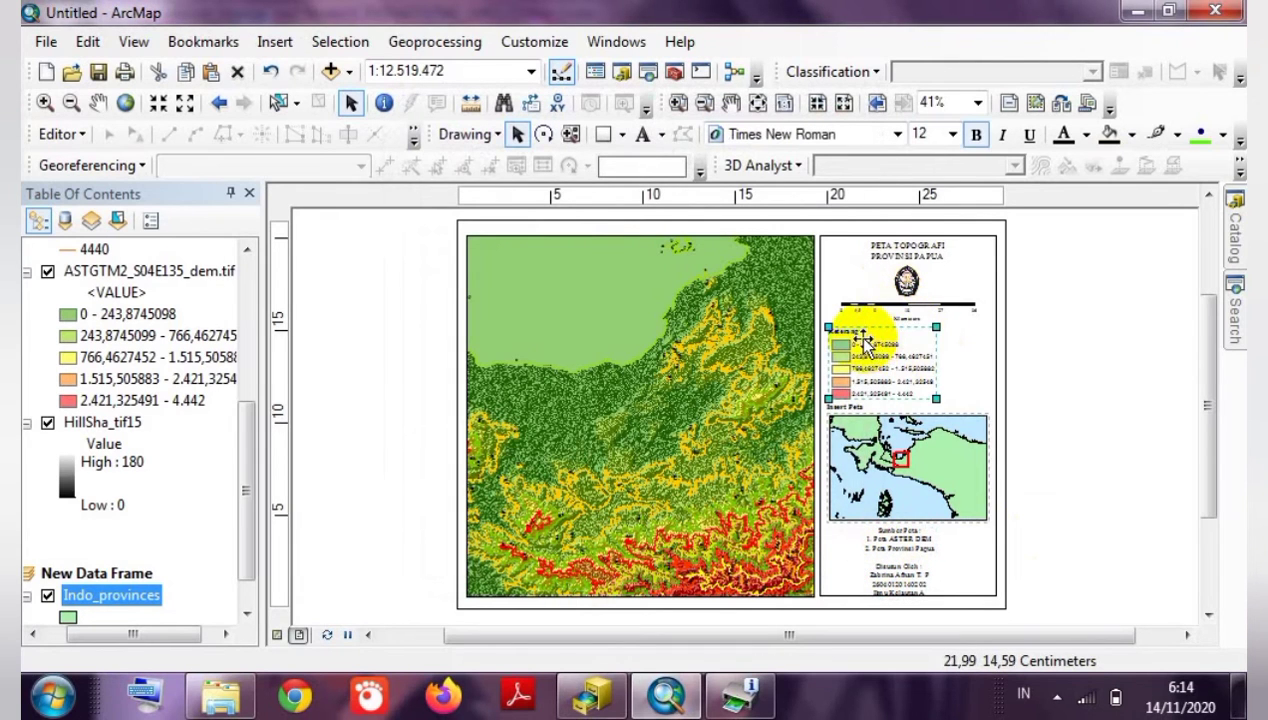
{"action": "left_click", "coordinate": [1042, 360]}
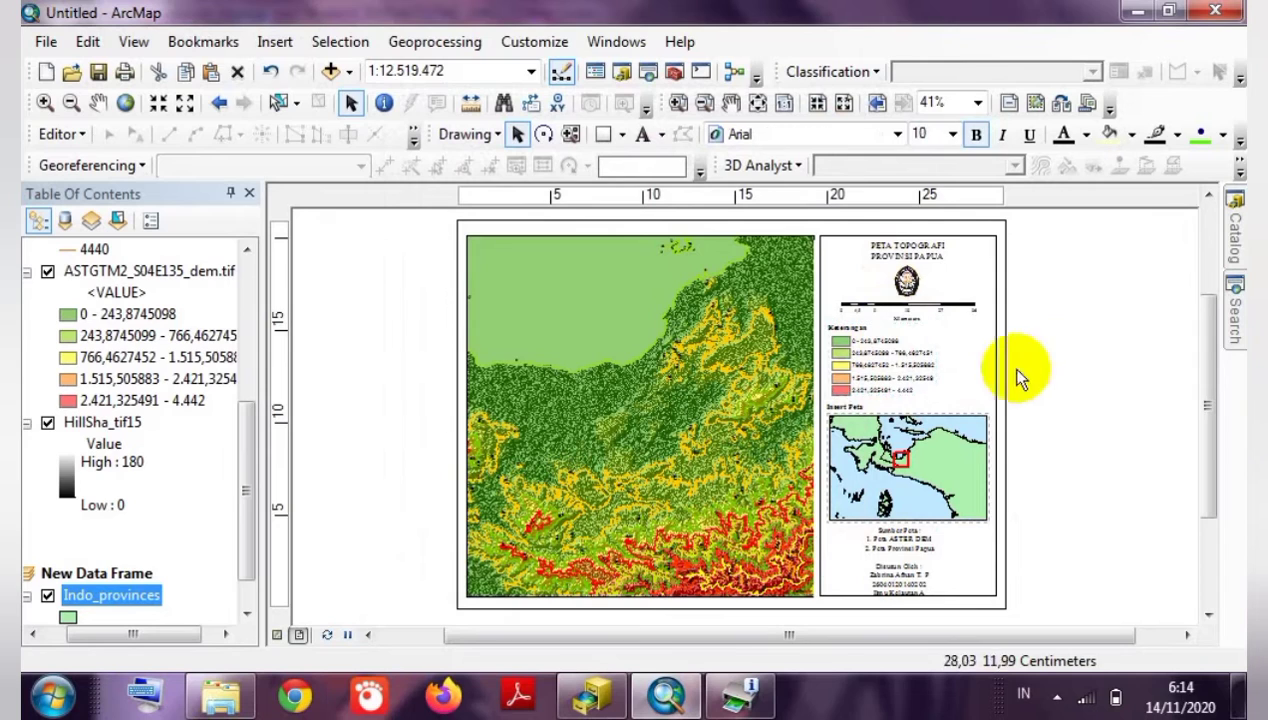
{"action": "left_click", "coordinate": [855, 407]}
{"action": "left_click", "coordinate": [852, 407]}
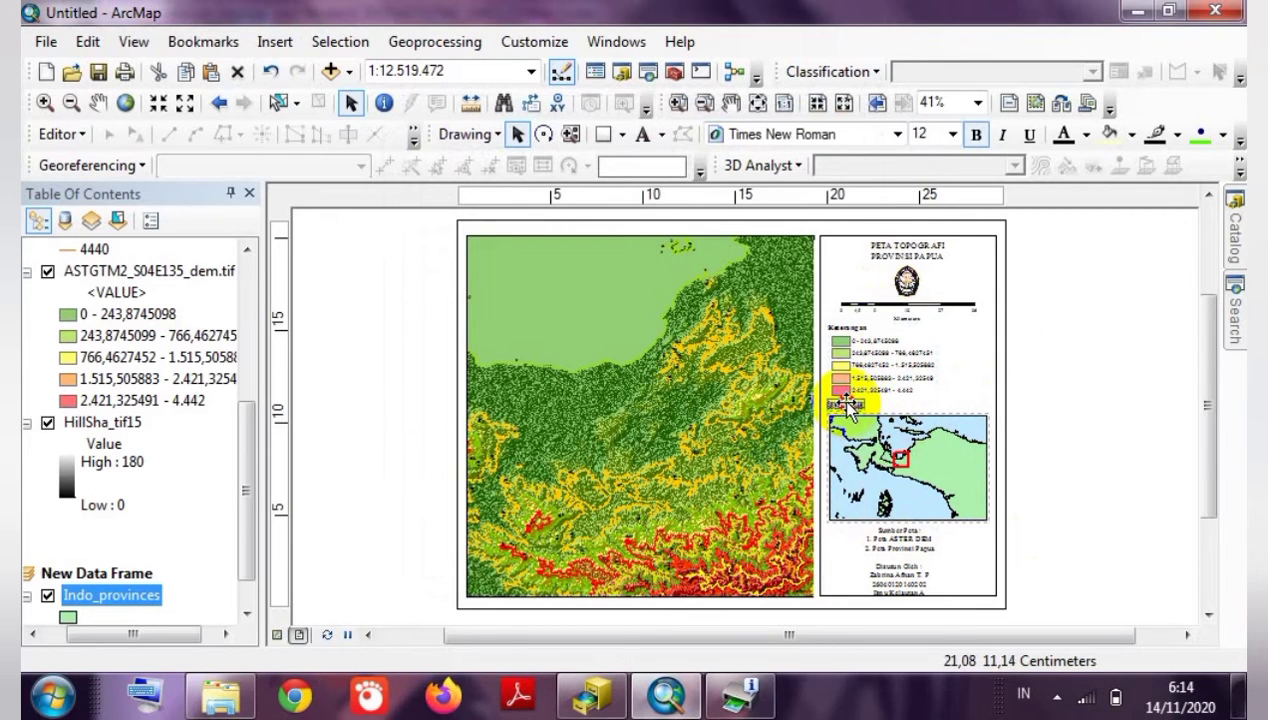
{"action": "left_click", "coordinate": [878, 446]}
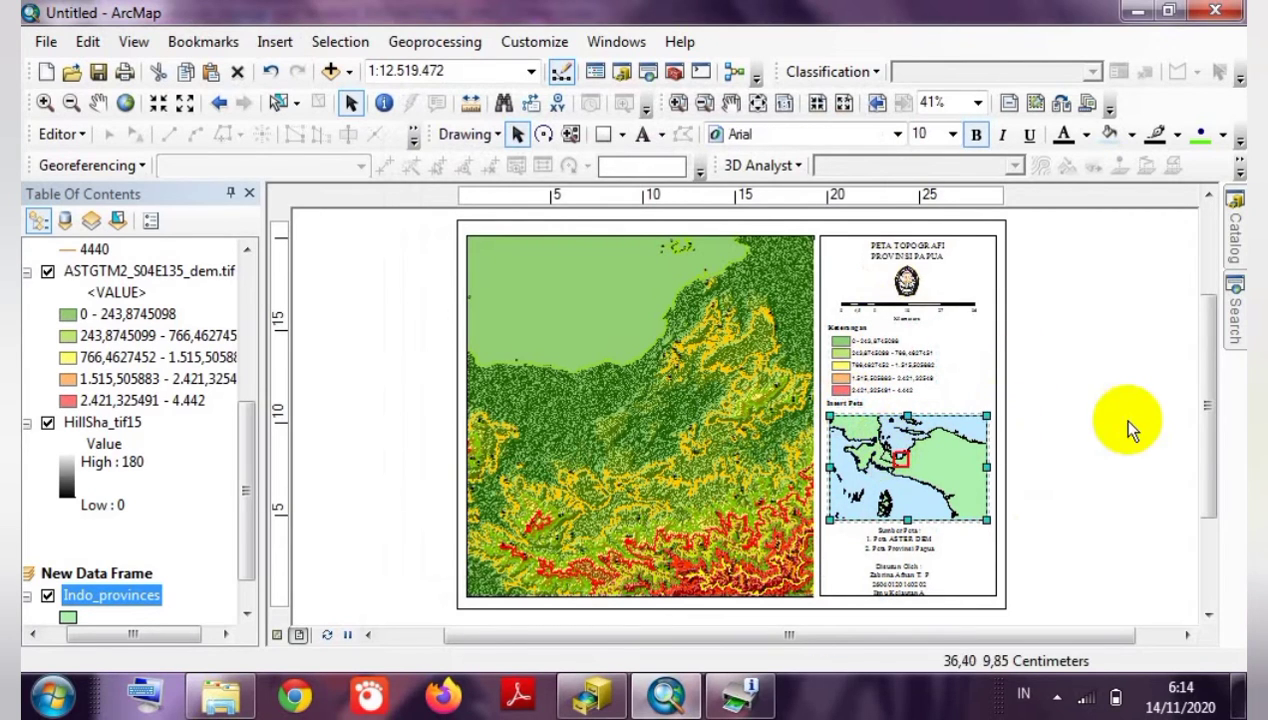
Nudge the inset map and the sources text block slightly upward.
{"action": "left_click_drag", "start_coordinate": [885, 457], "coordinate": [885, 452]}
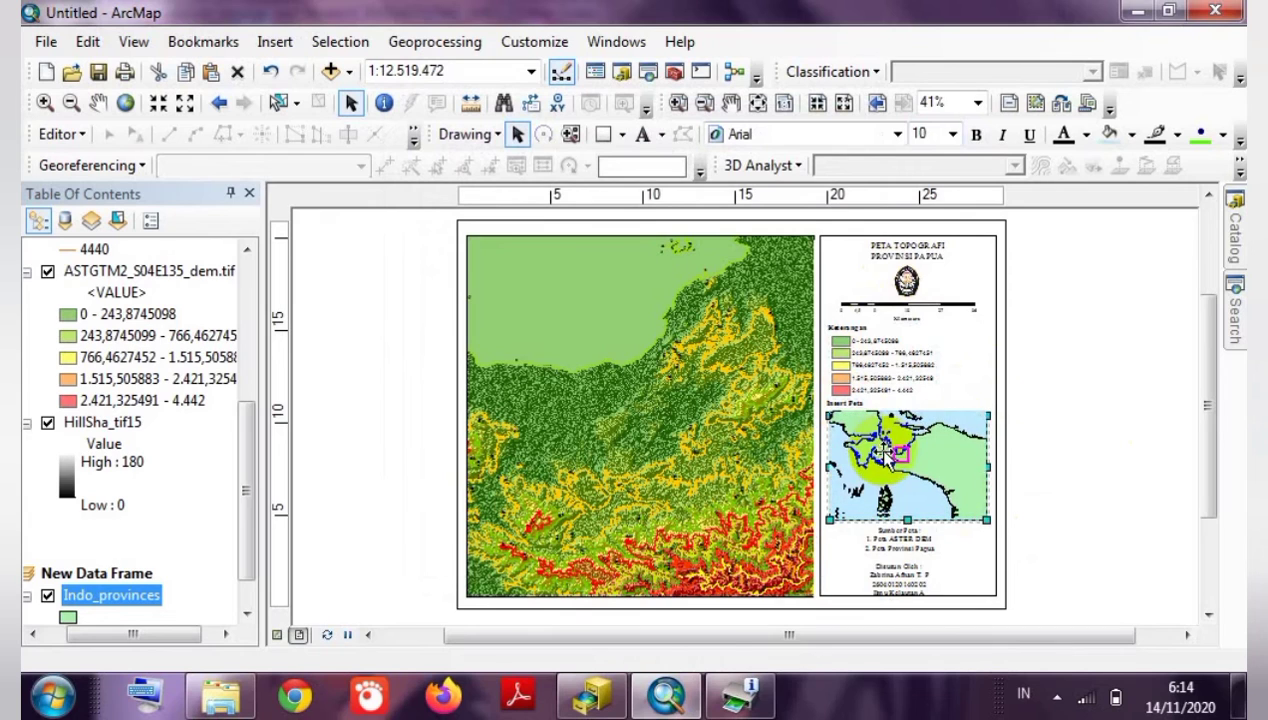
{"action": "left_click", "coordinate": [875, 585]}
{"action": "left_click_drag", "start_coordinate": [878, 565], "coordinate": [882, 559]}
{"action": "left_click", "coordinate": [1071, 544]}
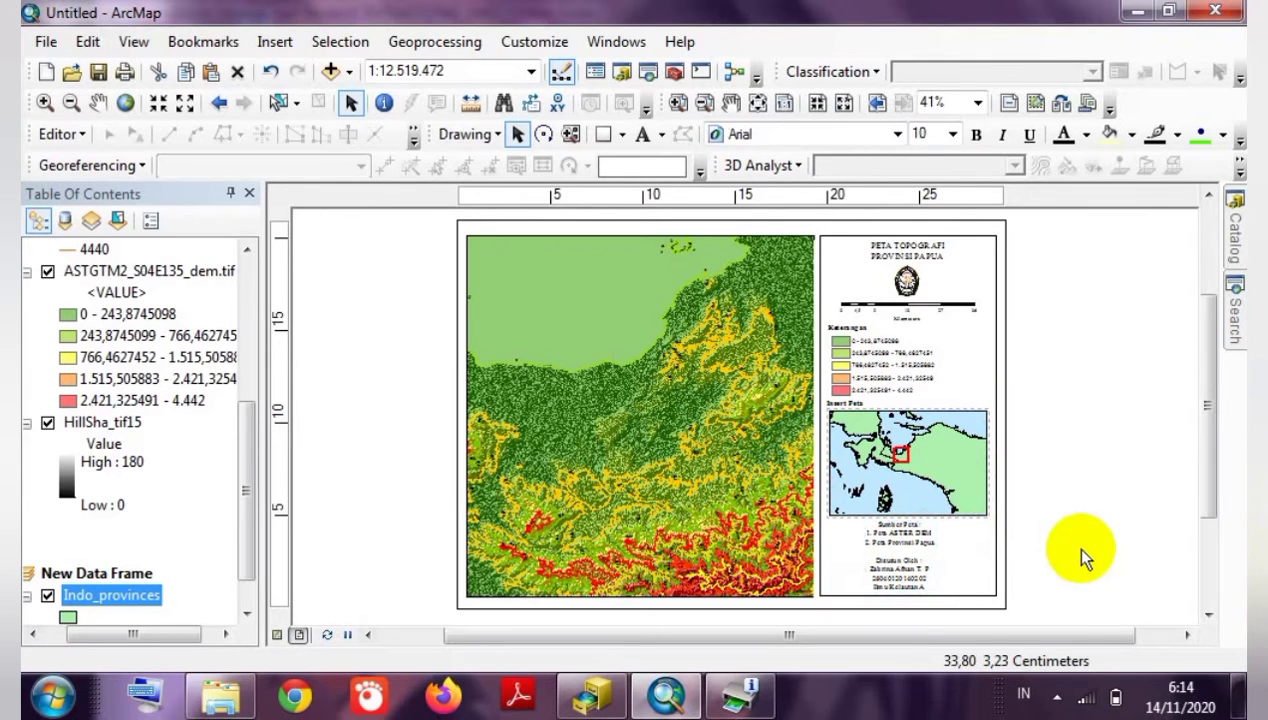
{"action": "left_click", "coordinate": [889, 548]}
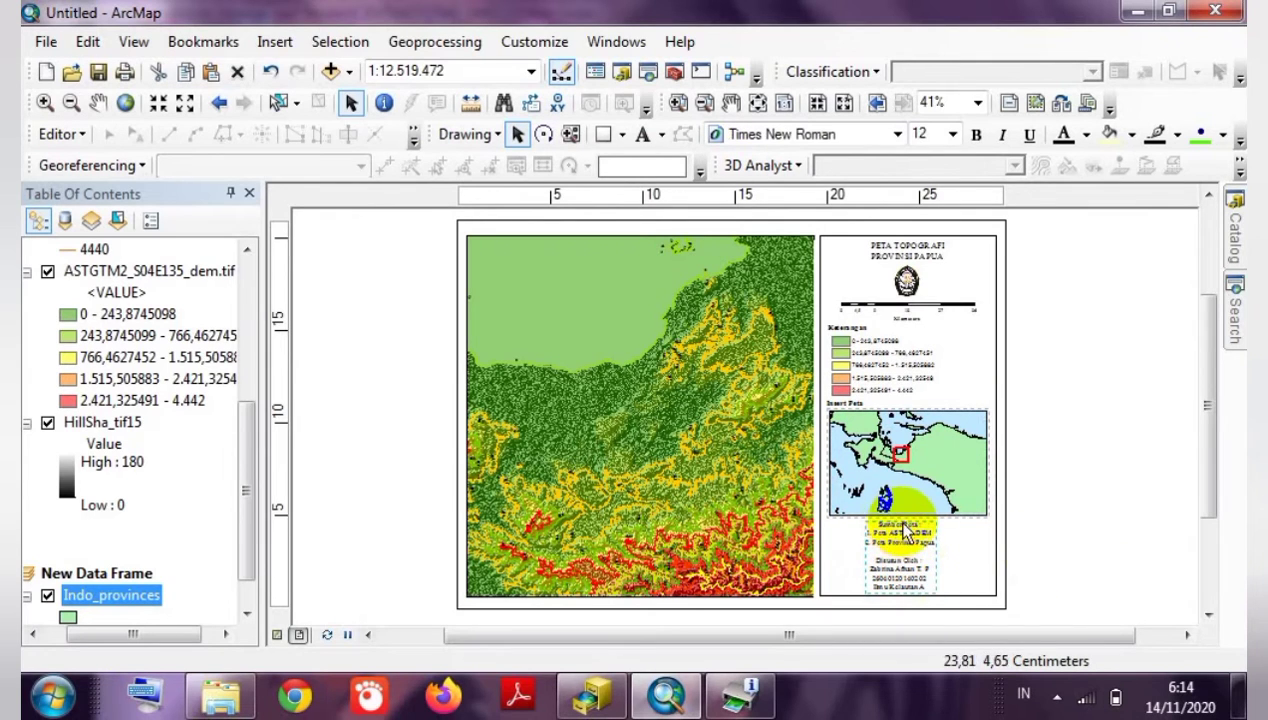
Resize the inset frame by its corner, shift it slightly right and down, then activate the main map.
{"action": "left_click", "coordinate": [900, 493]}
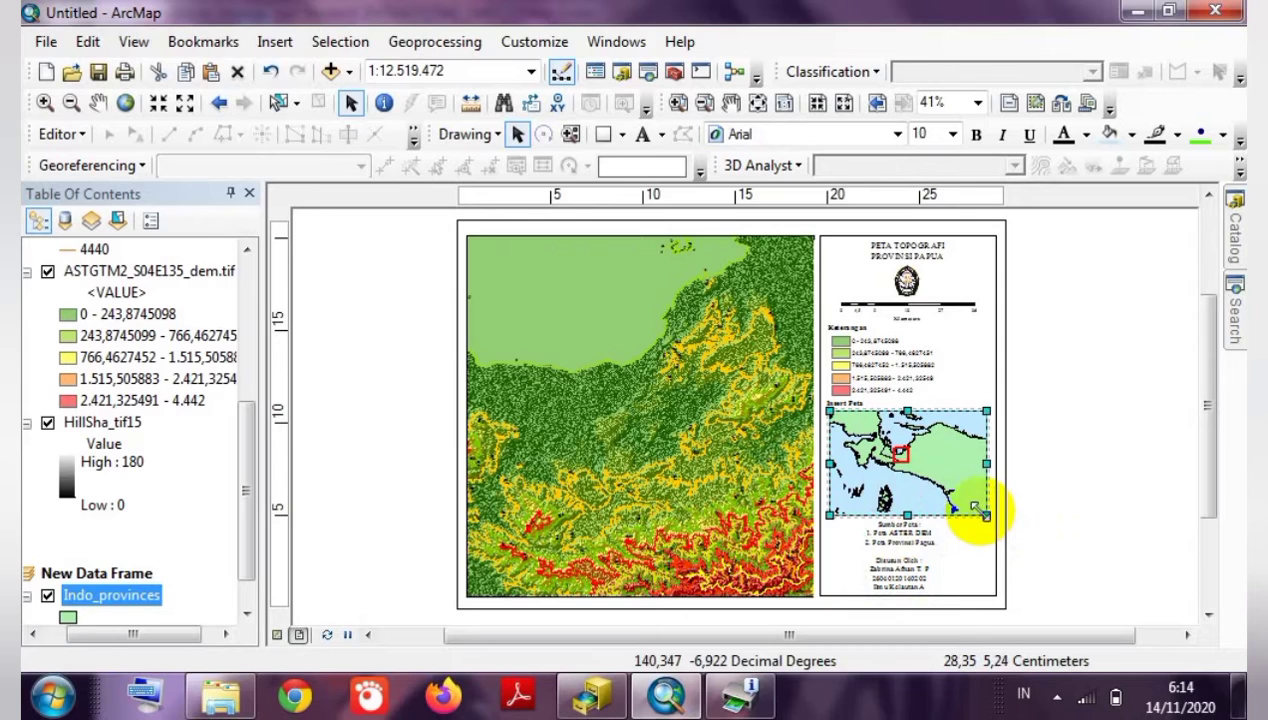
{"action": "left_click_drag", "start_coordinate": [975, 504], "coordinate": [973, 502]}
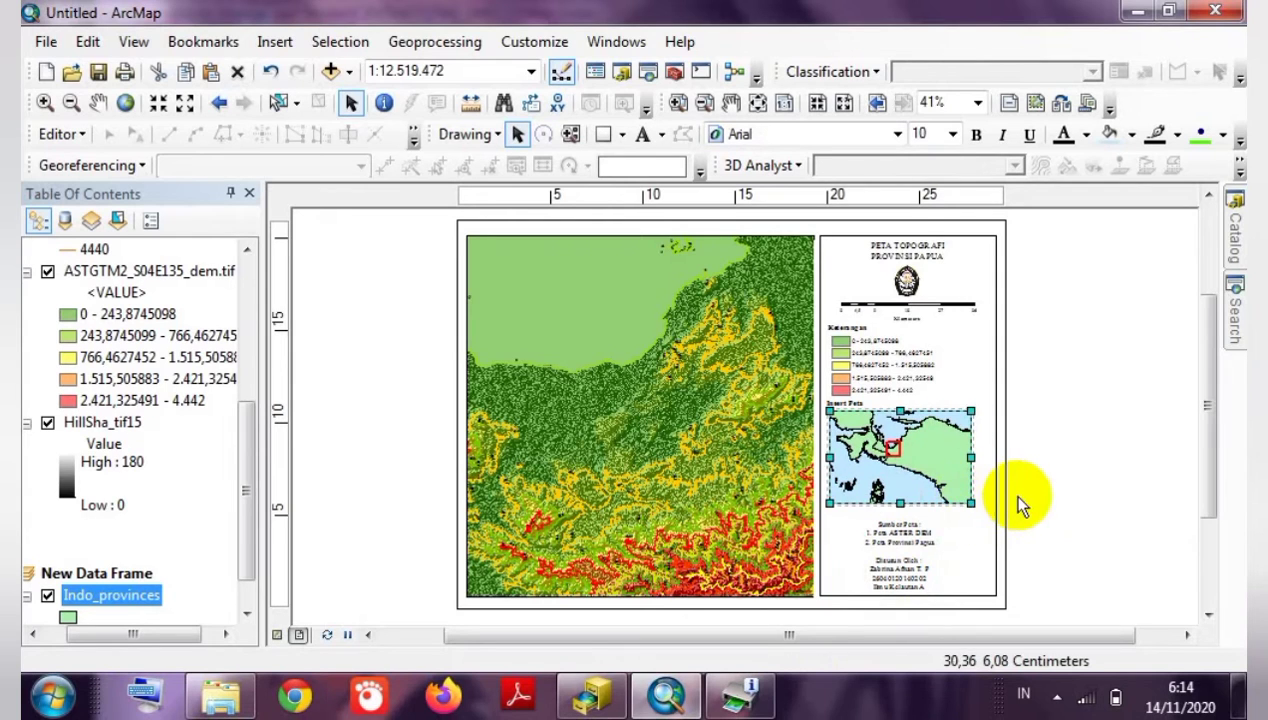
{"action": "left_click", "coordinate": [1018, 497]}
{"action": "left_click", "coordinate": [955, 495]}
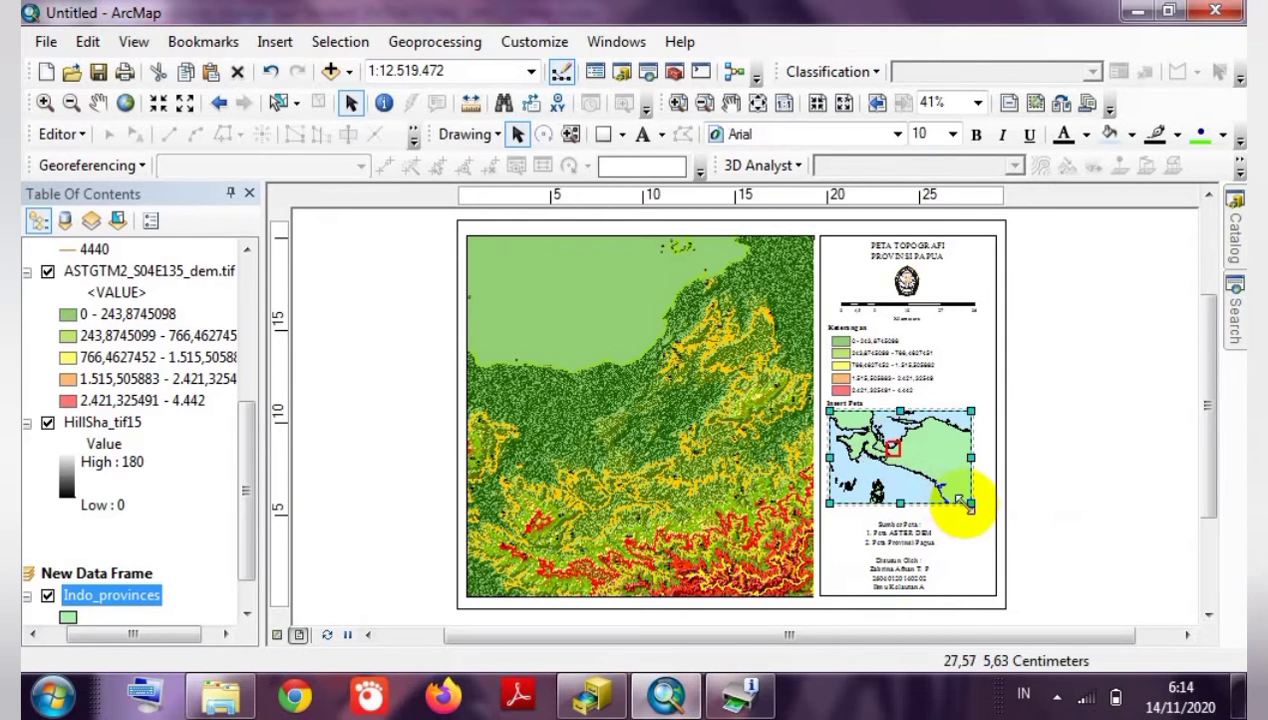
{"action": "left_click_drag", "start_coordinate": [967, 502], "coordinate": [975, 509]}
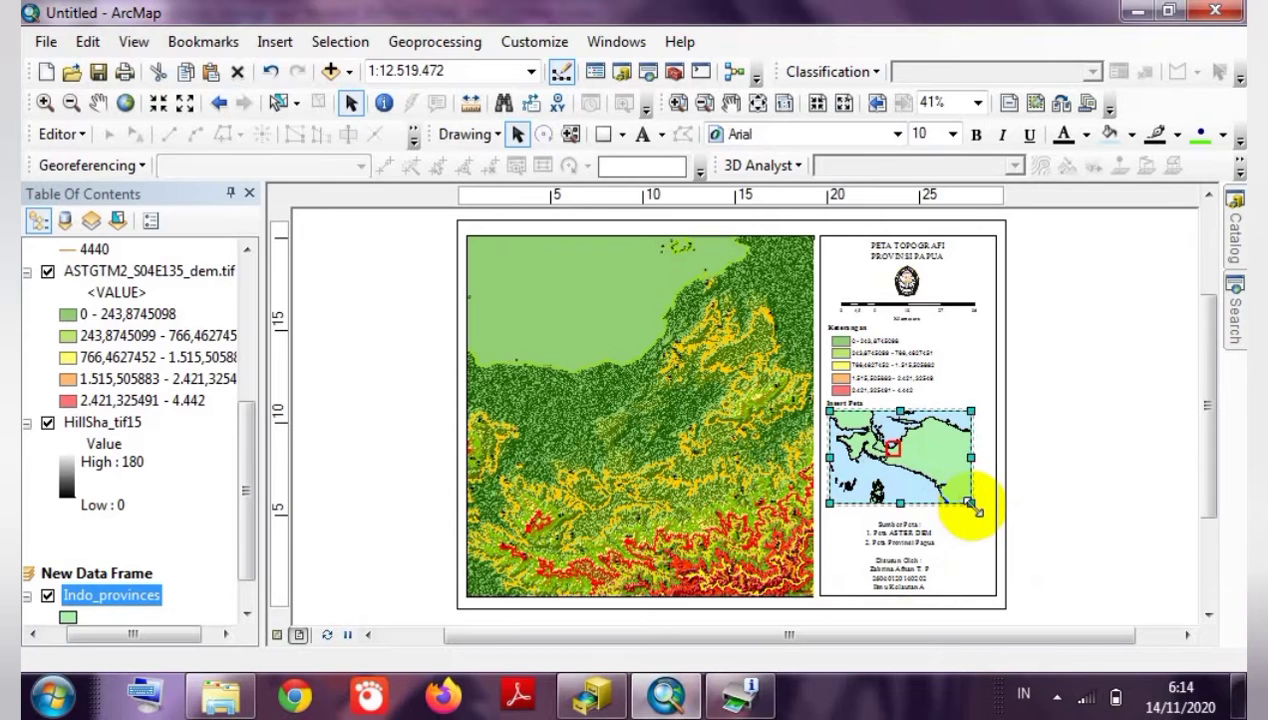
{"action": "left_click_drag", "start_coordinate": [884, 461], "coordinate": [890, 467]}
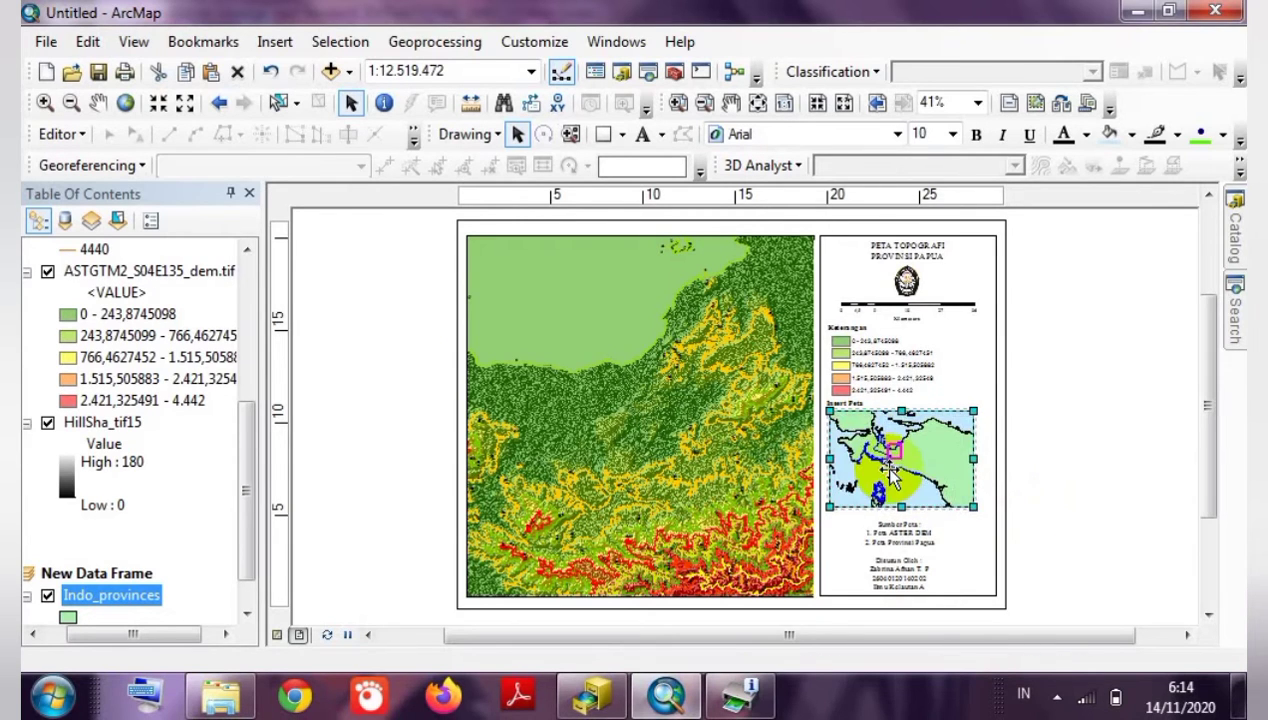
{"action": "left_click", "coordinate": [1092, 467]}
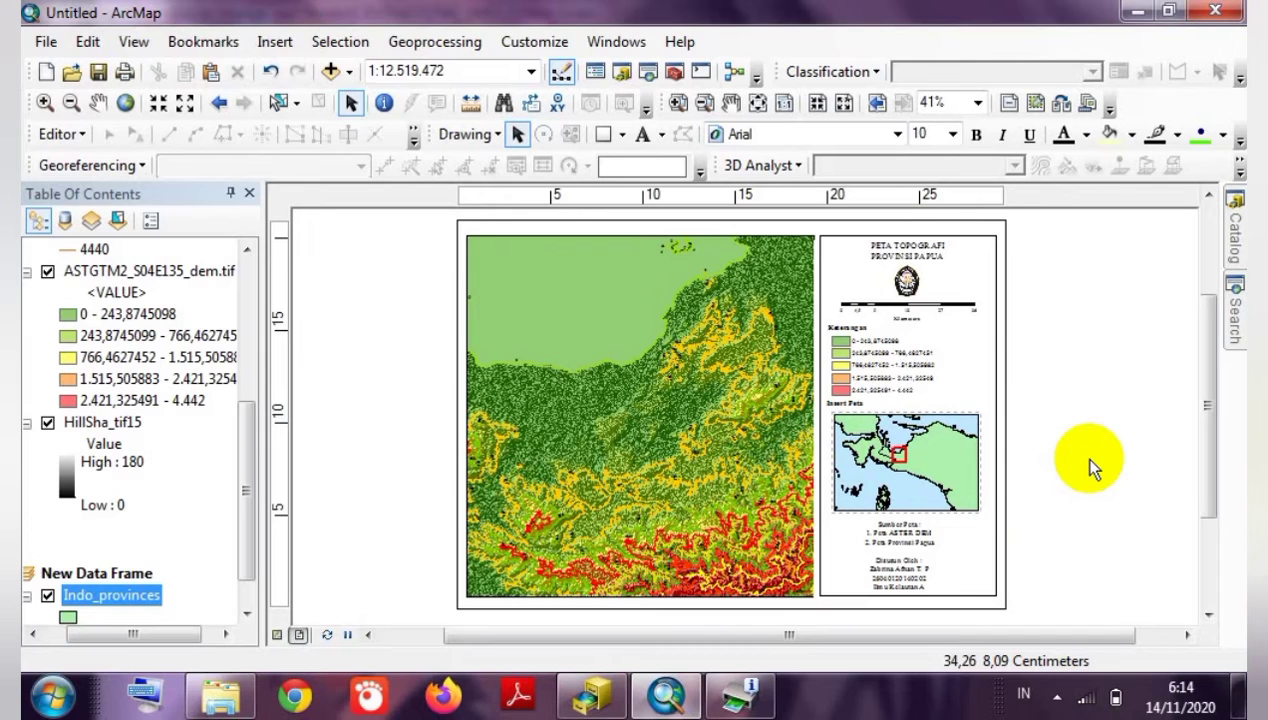
{"action": "left_click", "coordinate": [614, 407]}
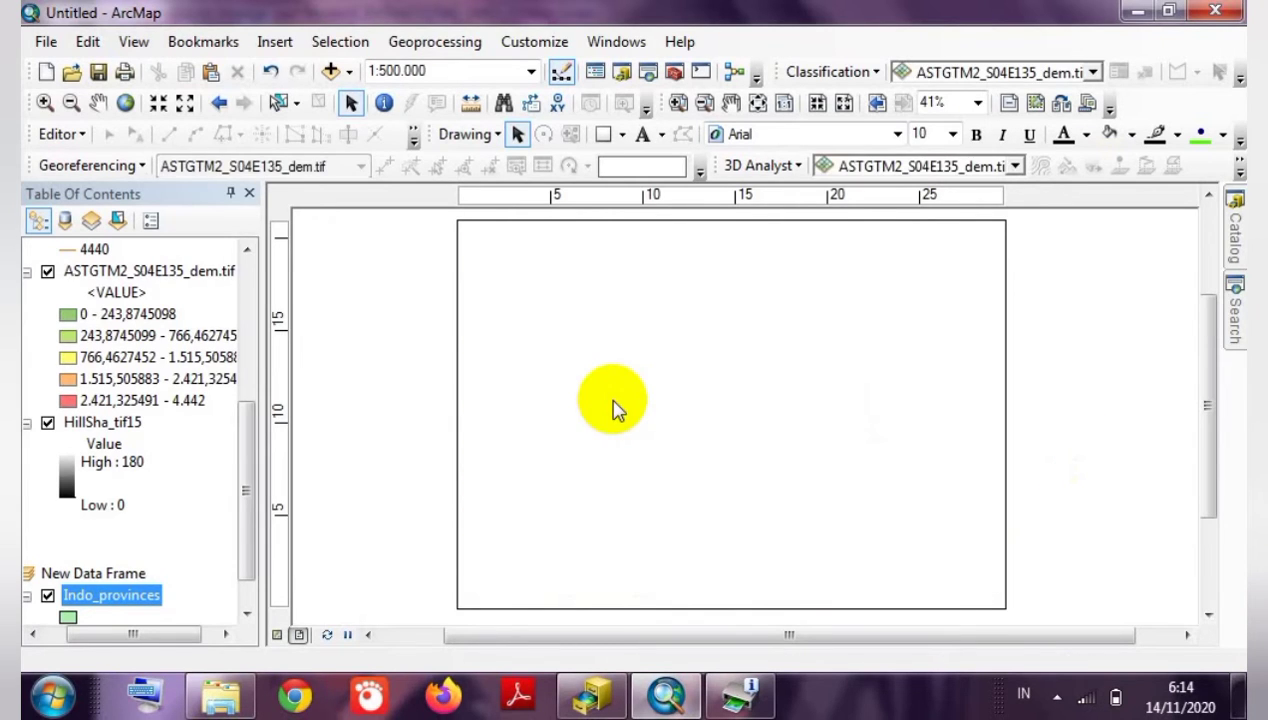
Add a new Graticule grid to the main map with lines and labels every 10 minutes.
{"action": "right_click", "coordinate": [614, 407]}
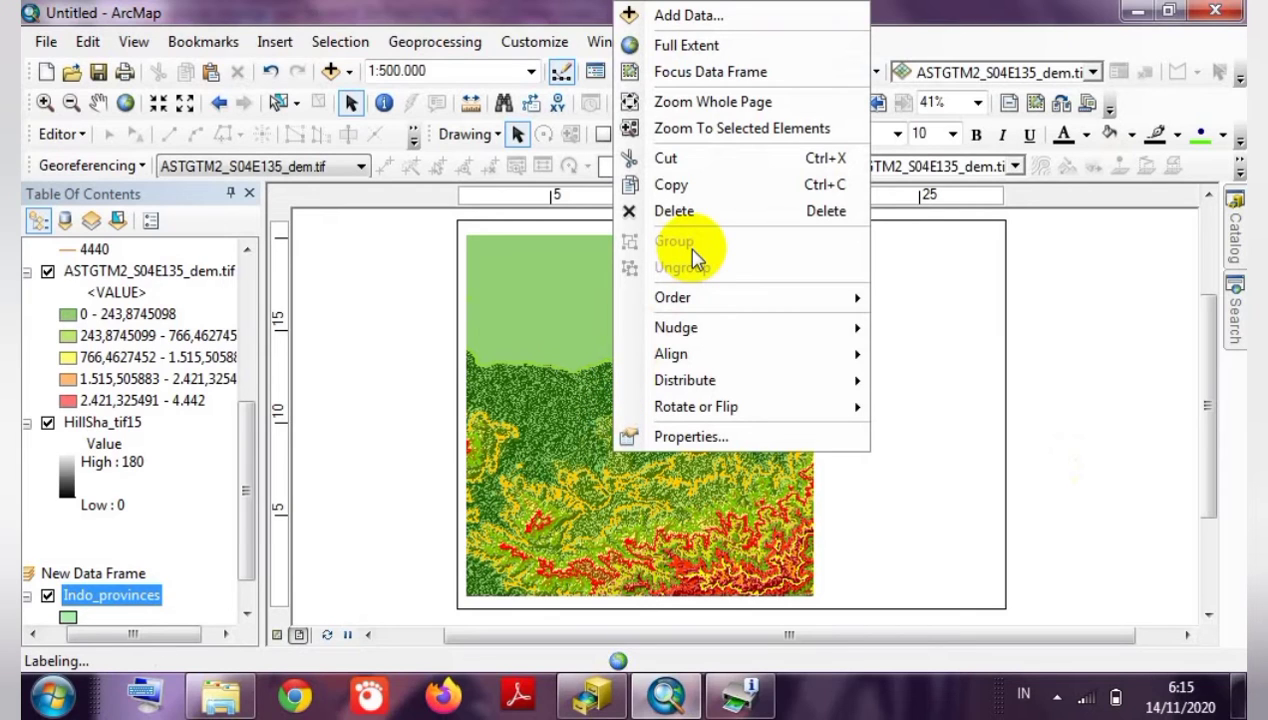
{"action": "left_click", "coordinate": [656, 432]}
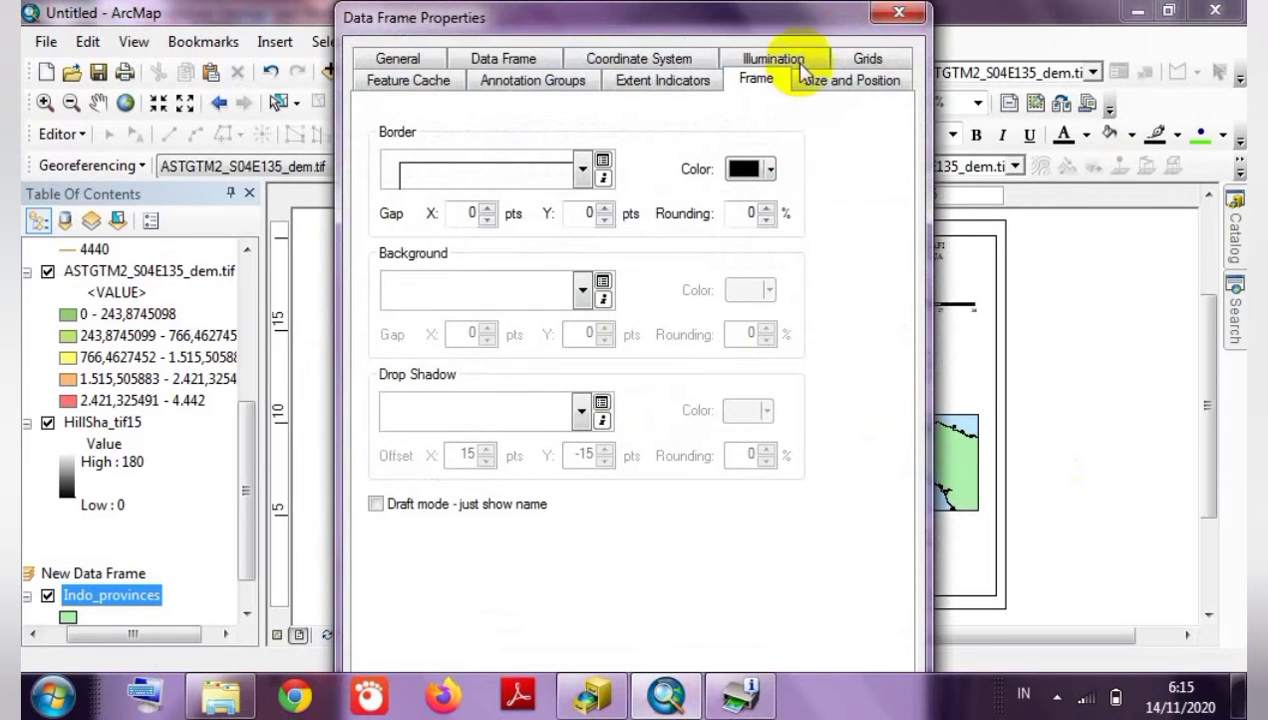
{"action": "left_click", "coordinate": [862, 58]}
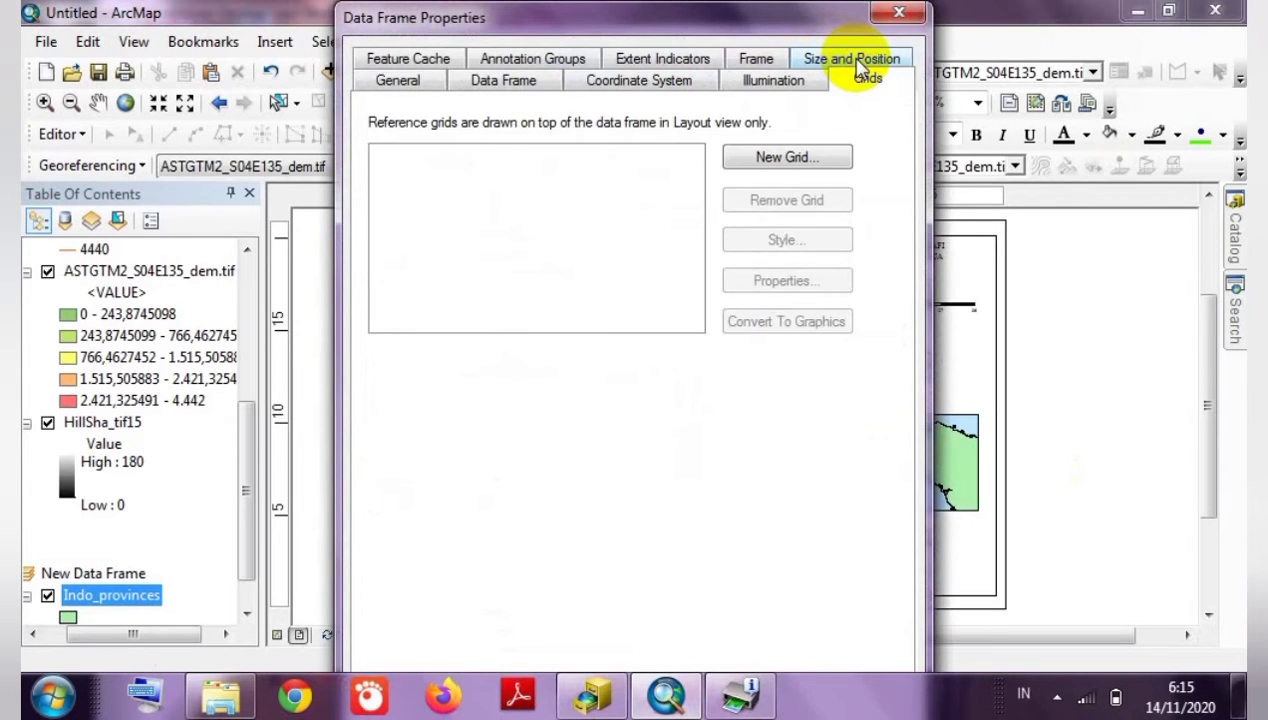
{"action": "left_click", "coordinate": [766, 157]}
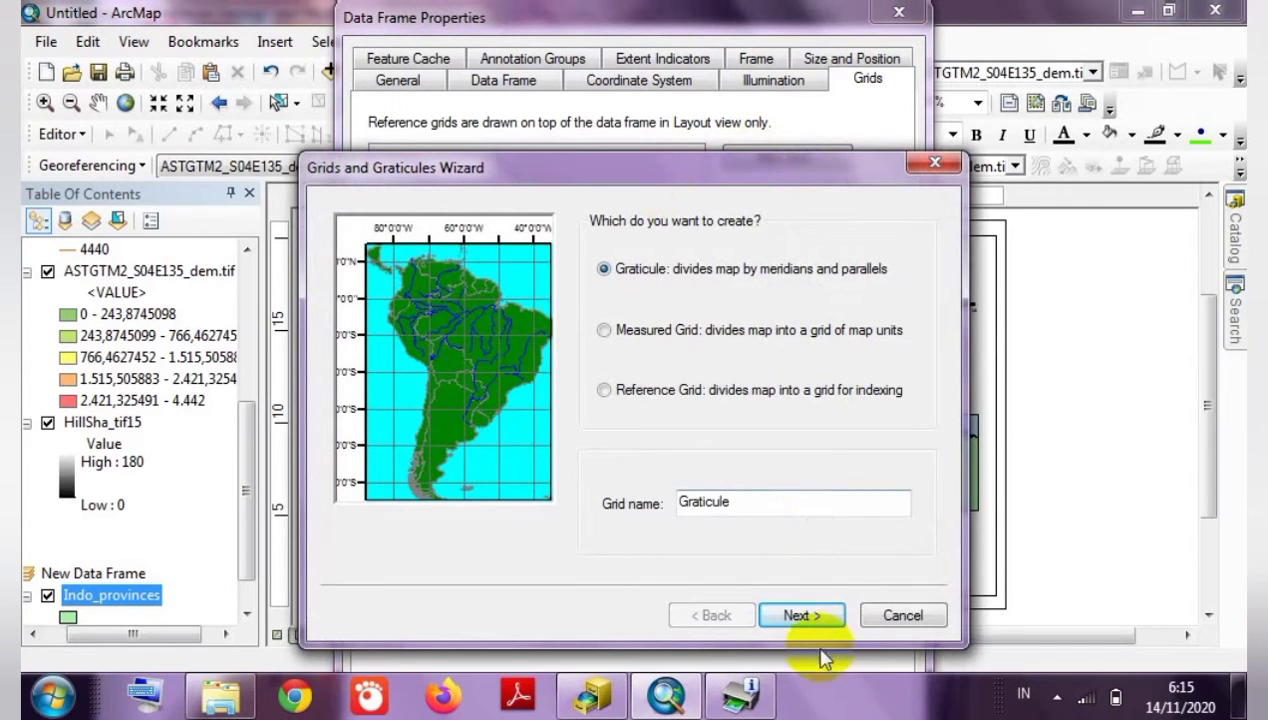
{"action": "left_click", "coordinate": [797, 617]}
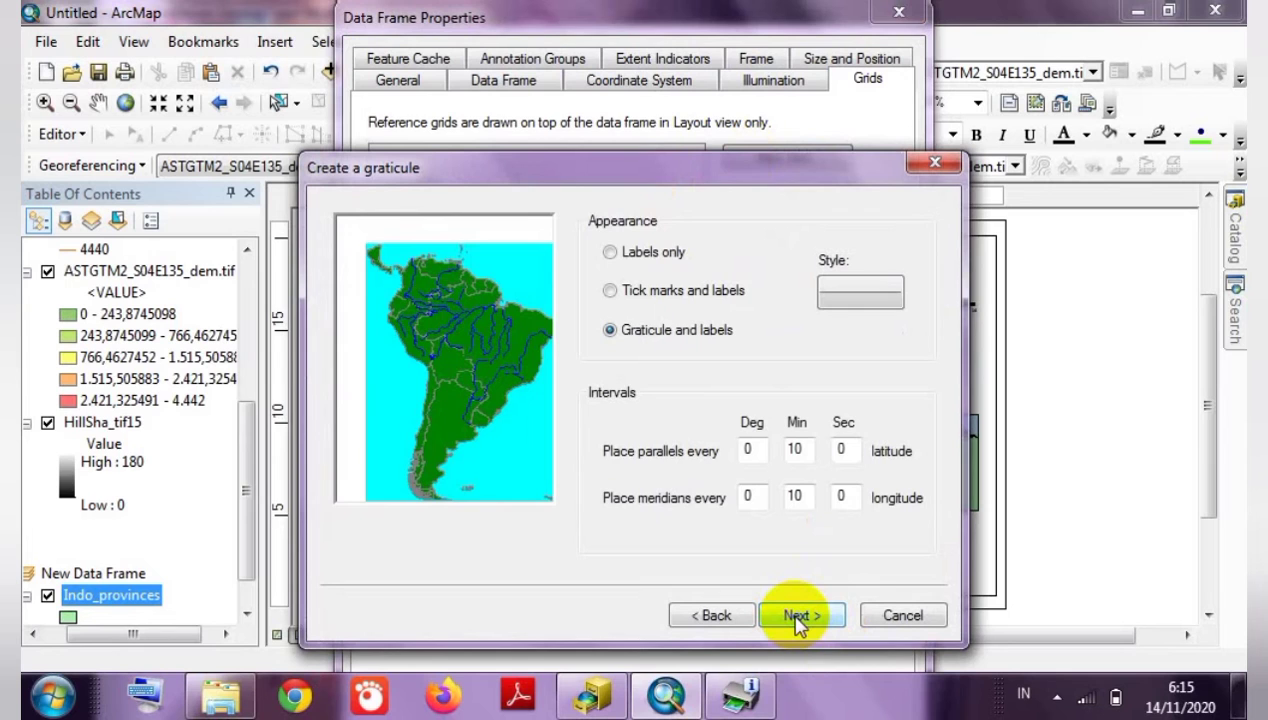
{"action": "left_click", "coordinate": [797, 617]}
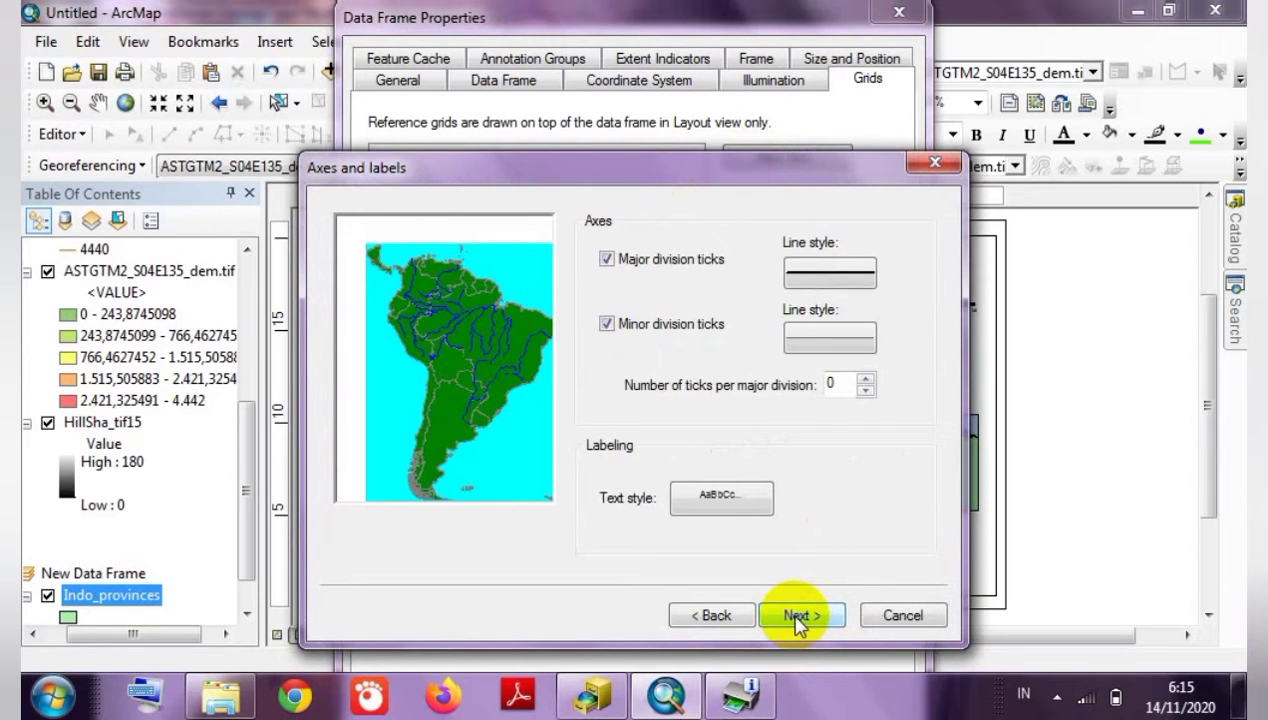
{"action": "left_click", "coordinate": [797, 617]}
{"action": "left_click", "coordinate": [800, 616]}
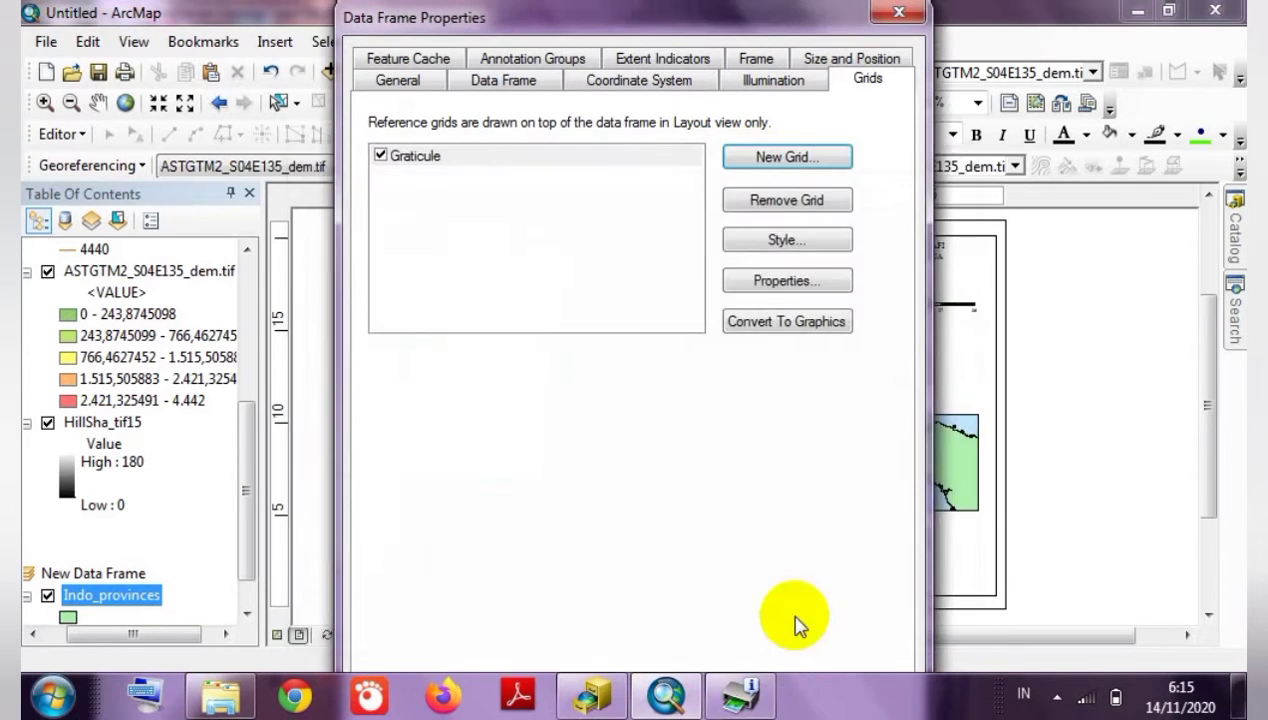
Label the graticule on top, left and bottom in 6-point Times New Roman, left labels vertical.
{"action": "left_click", "coordinate": [793, 279]}
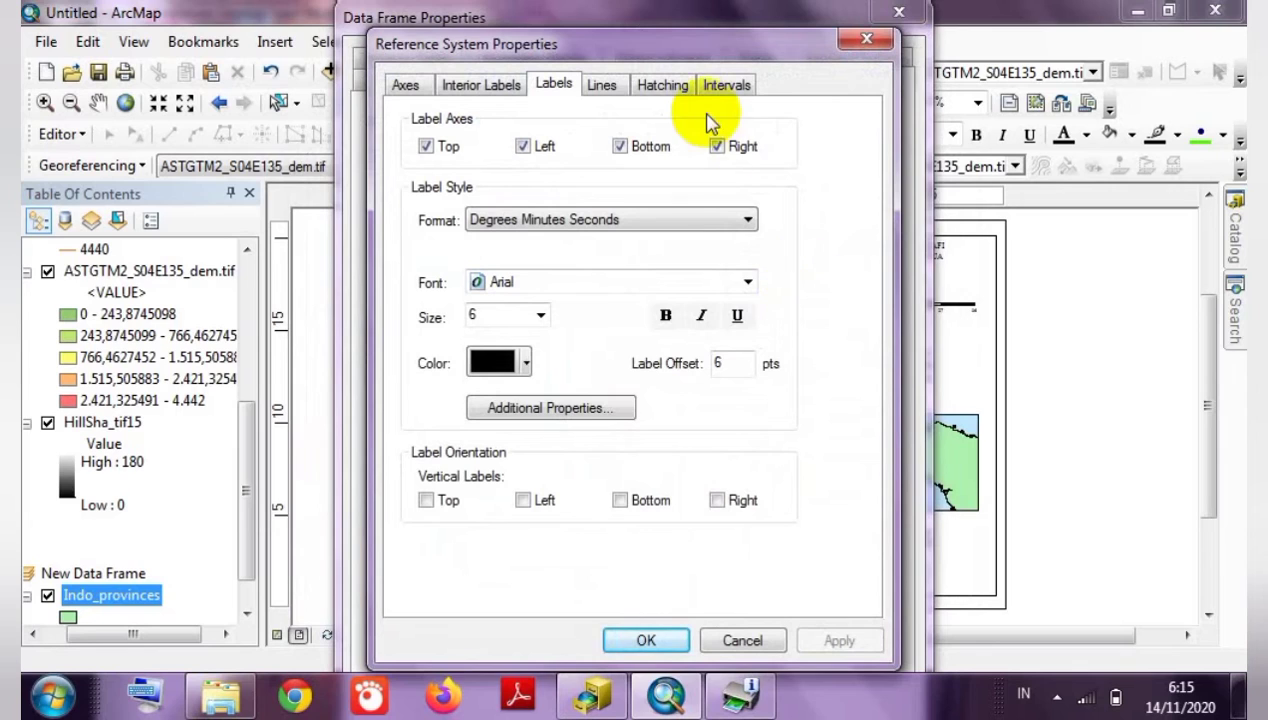
{"action": "left_click", "coordinate": [724, 88]}
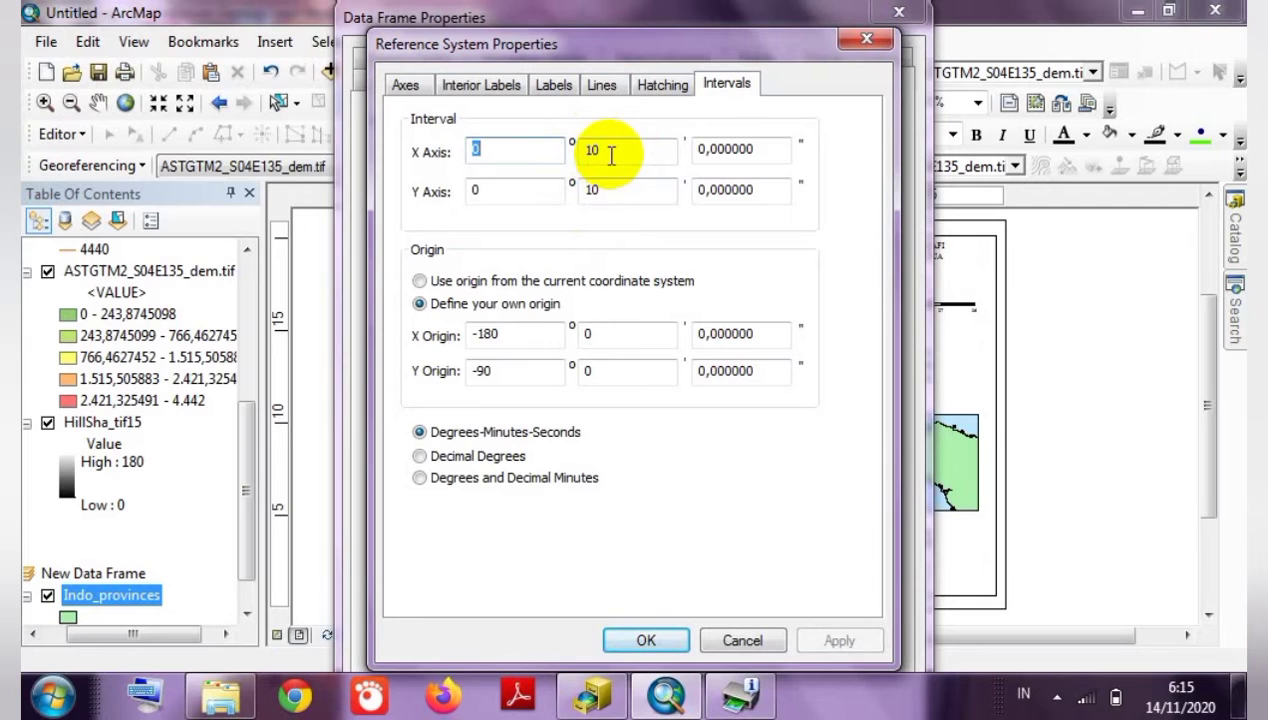
{"action": "left_click", "coordinate": [555, 87]}
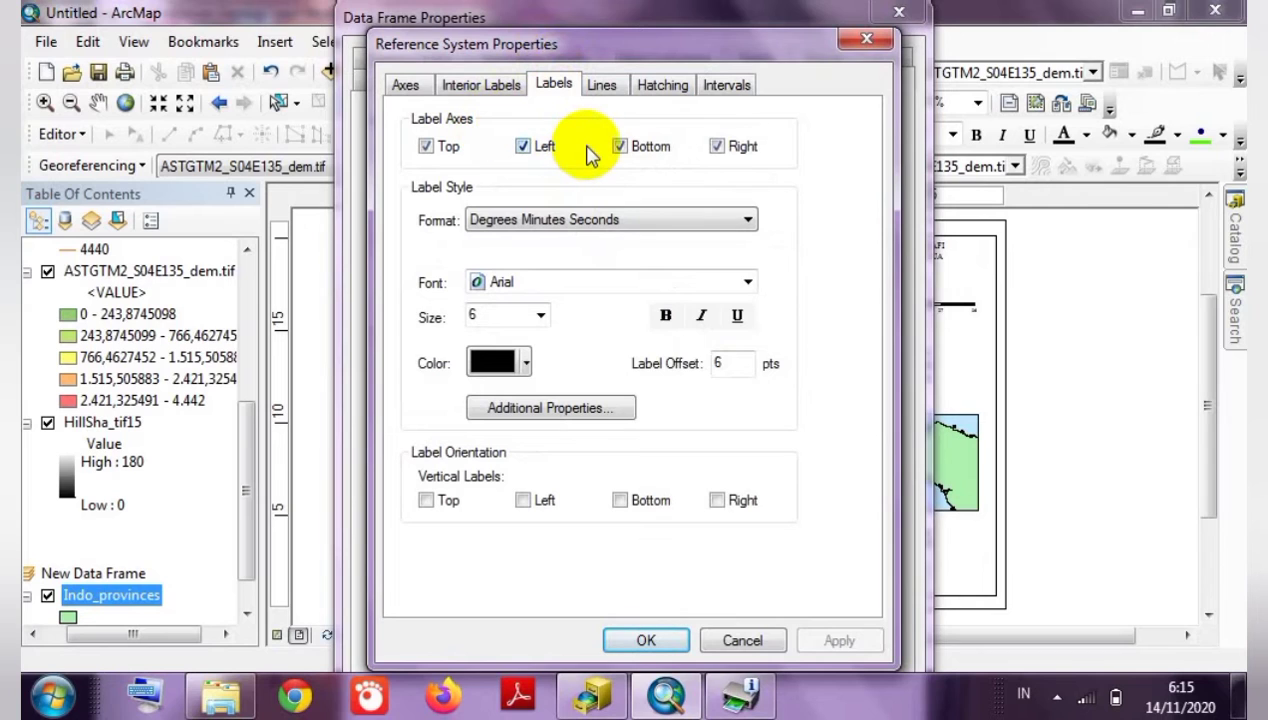
{"action": "left_click", "coordinate": [718, 150]}
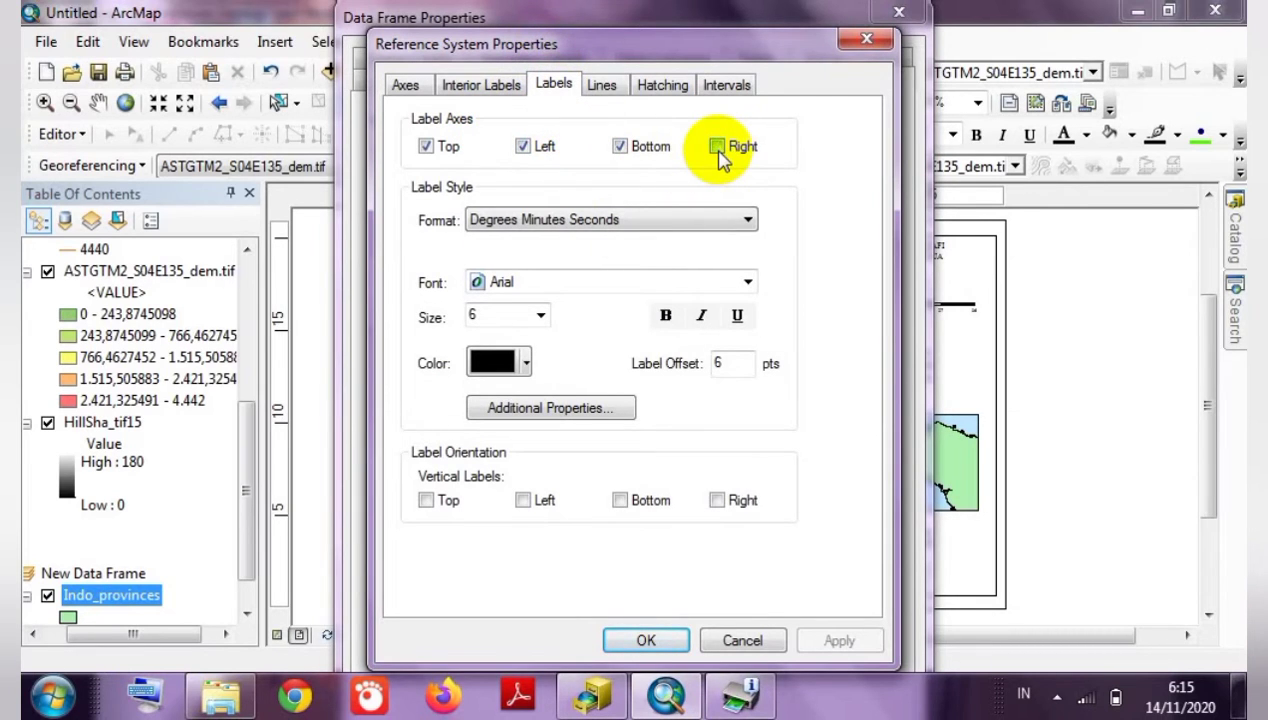
{"action": "left_click", "coordinate": [578, 284]}
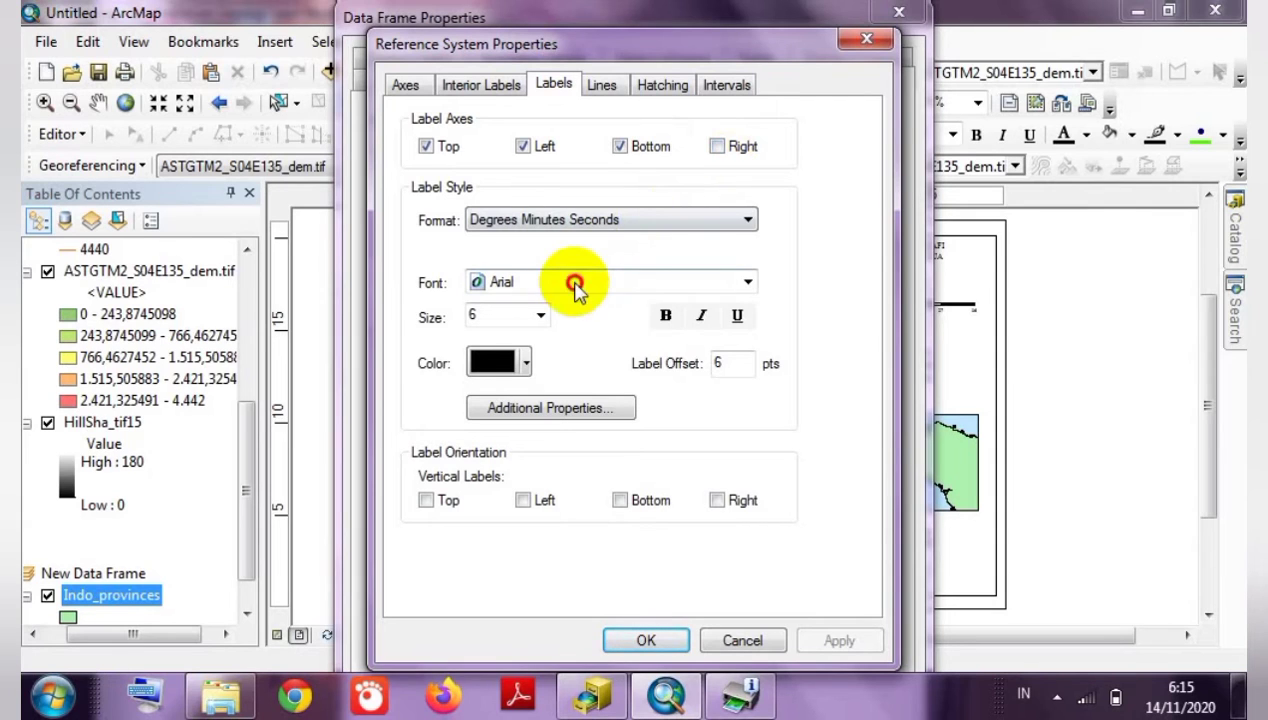
{"action": "key", "text": "t"}
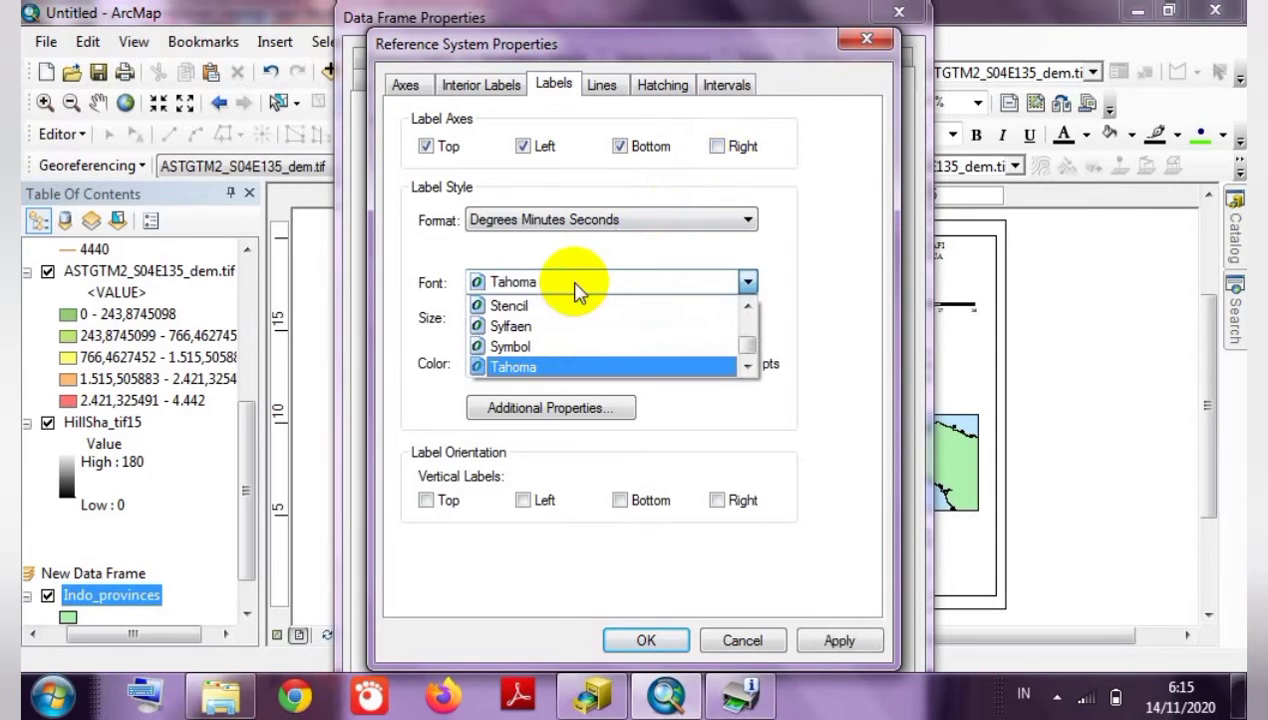
{"action": "key", "text": "t"}
{"action": "key", "text": "t"}
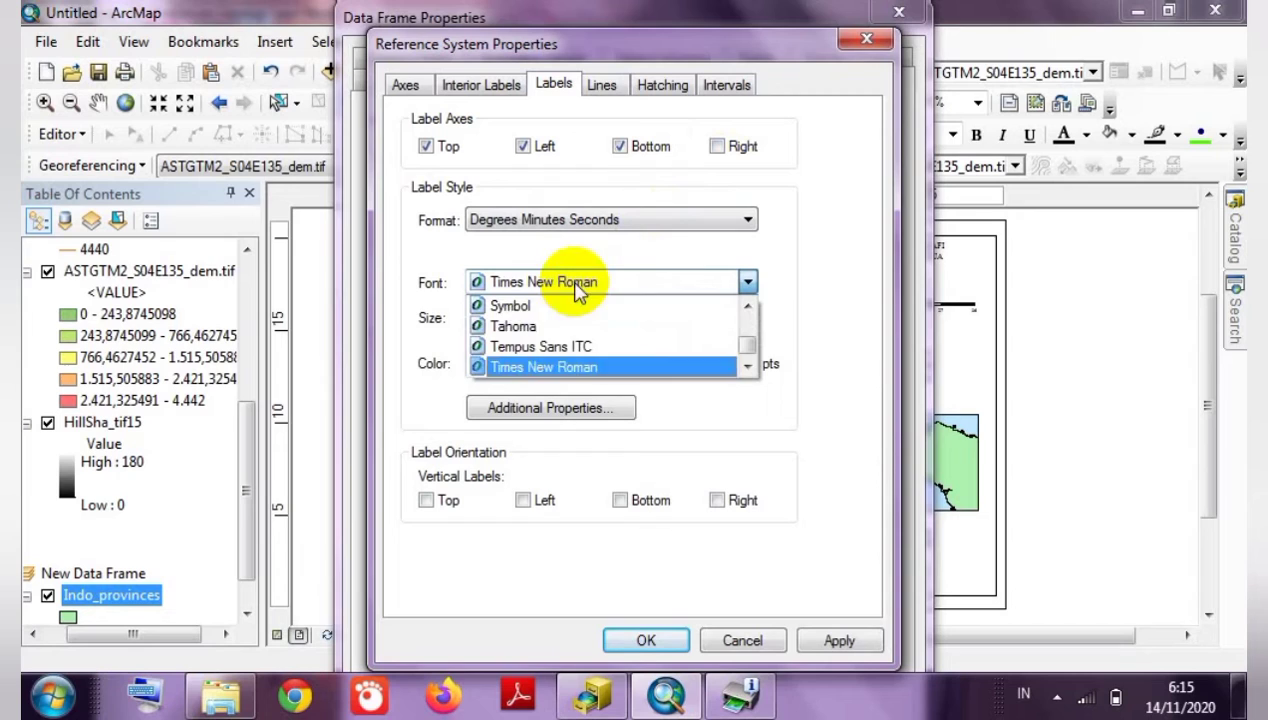
{"action": "left_click", "coordinate": [578, 367]}
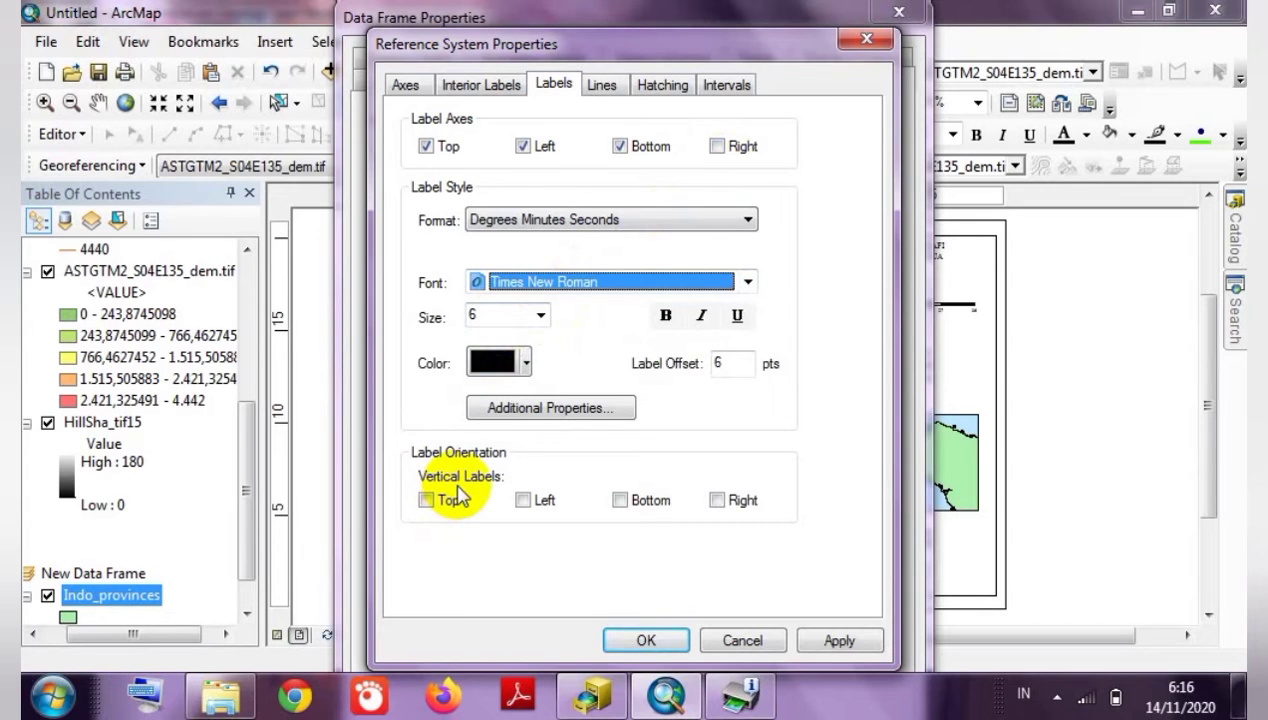
{"action": "left_click", "coordinate": [523, 500]}
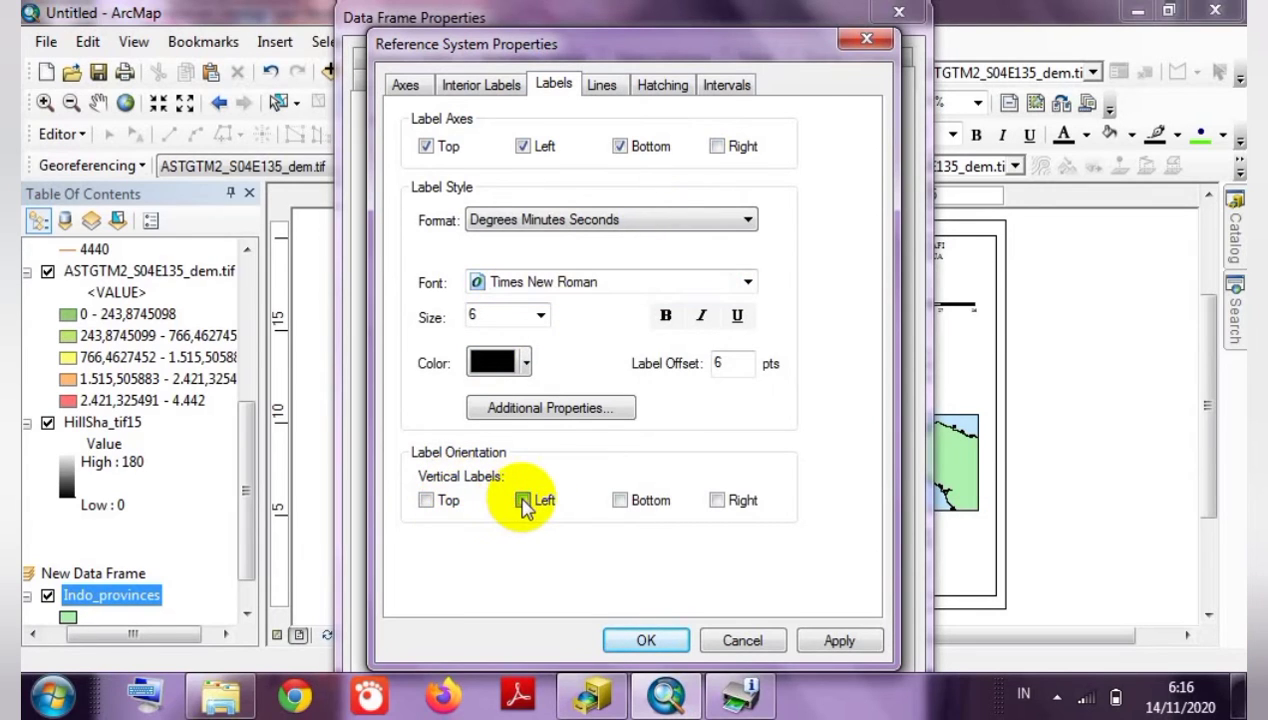
{"action": "left_click", "coordinate": [677, 643]}
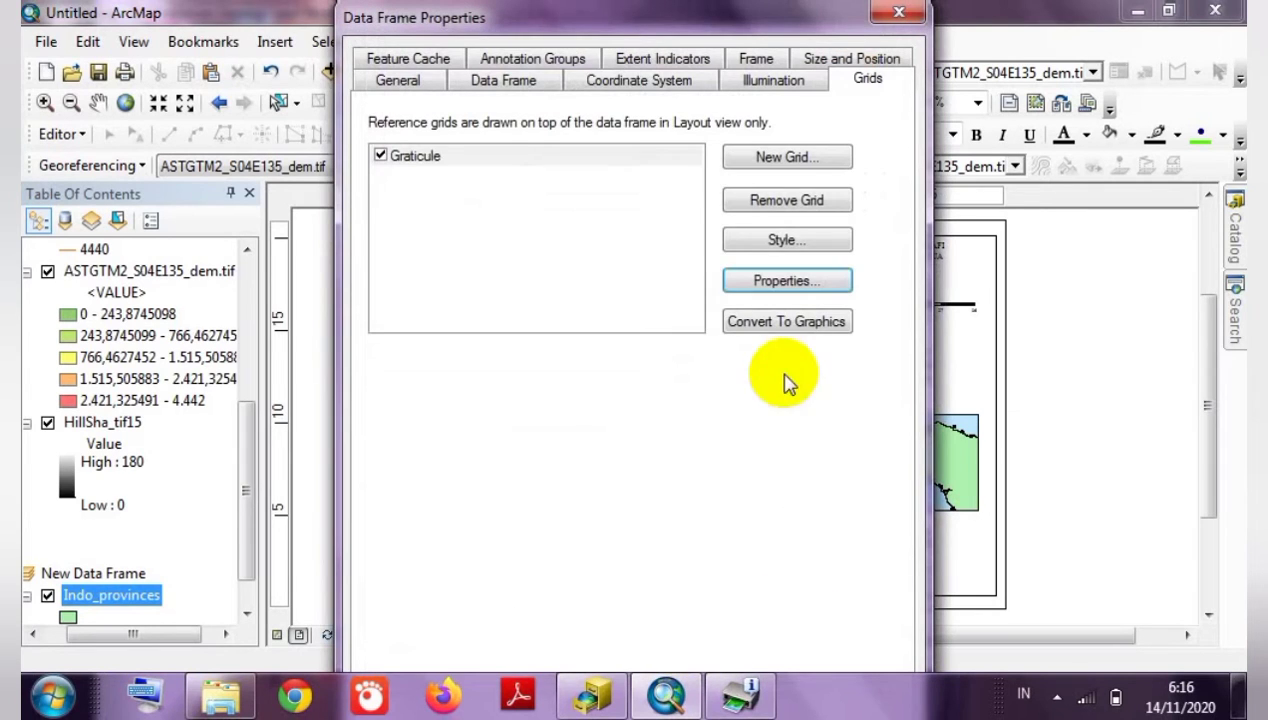
Close Data Frame Properties so the main map redraws with its 10-minute graticule and labels.
{"action": "left_click", "coordinate": [625, 265]}
{"action": "key", "text": "Return"}
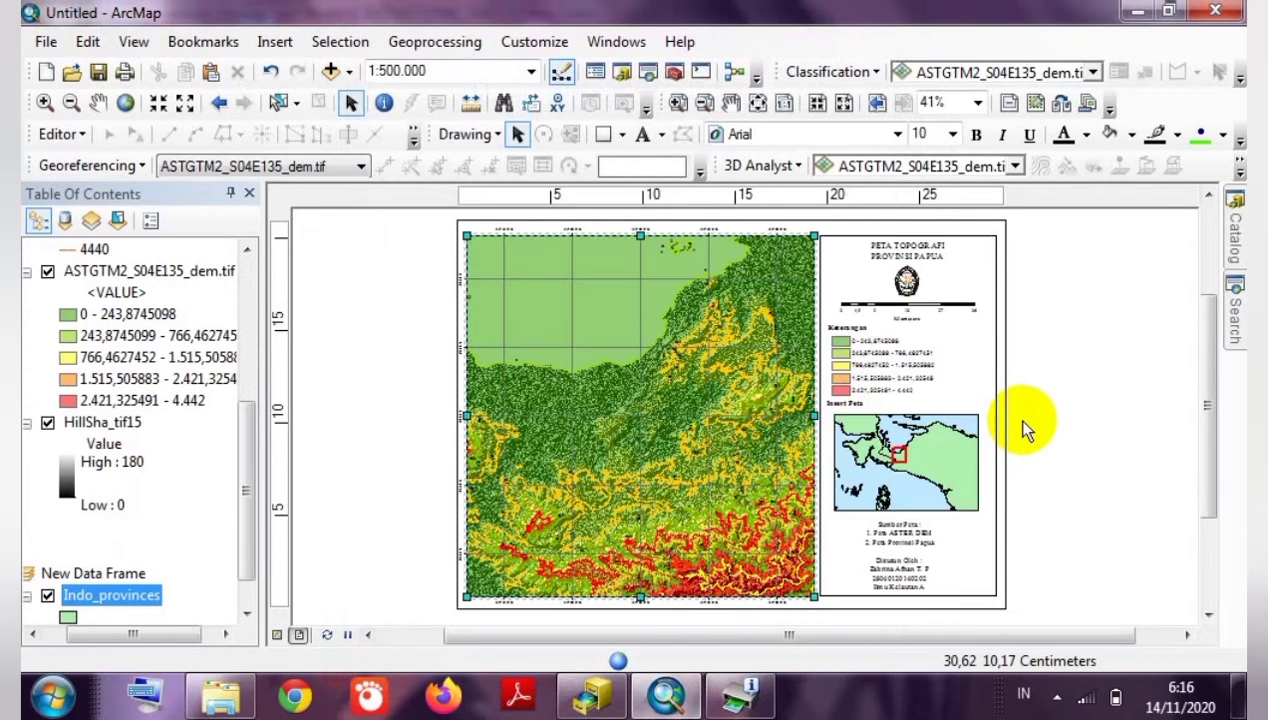
{"action": "left_click", "coordinate": [663, 345]}
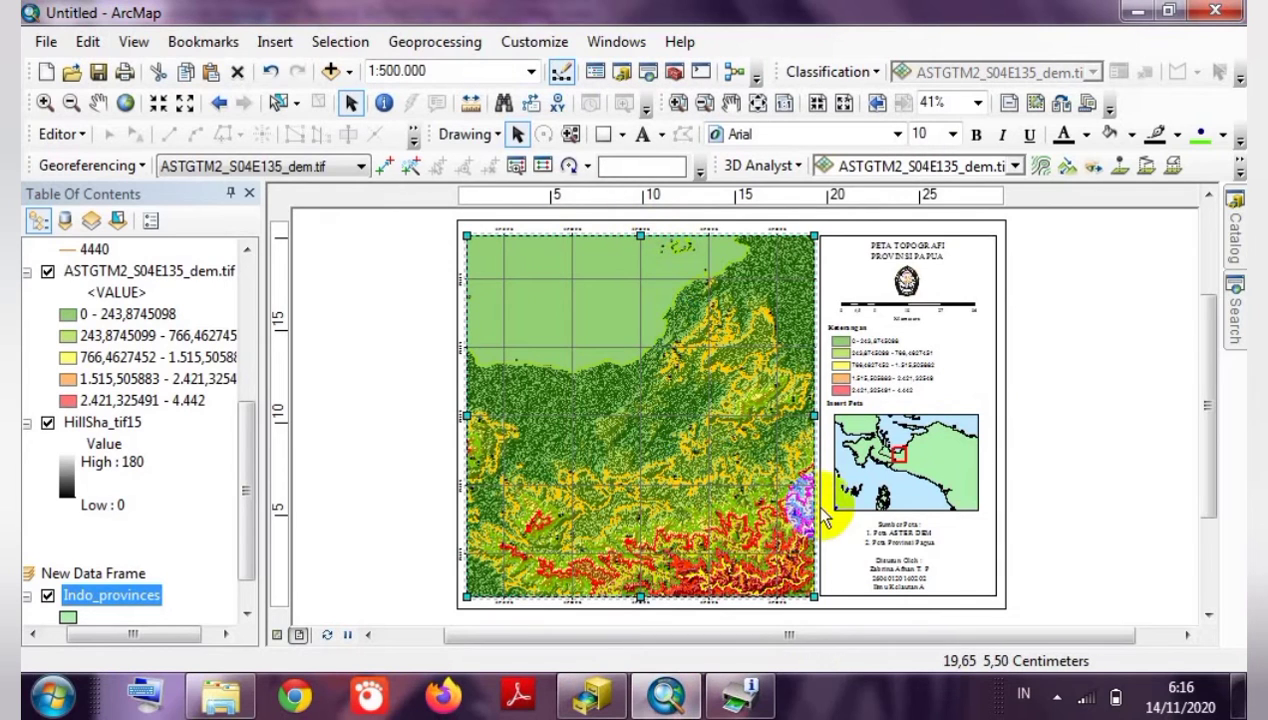
{"action": "left_click", "coordinate": [1045, 569]}
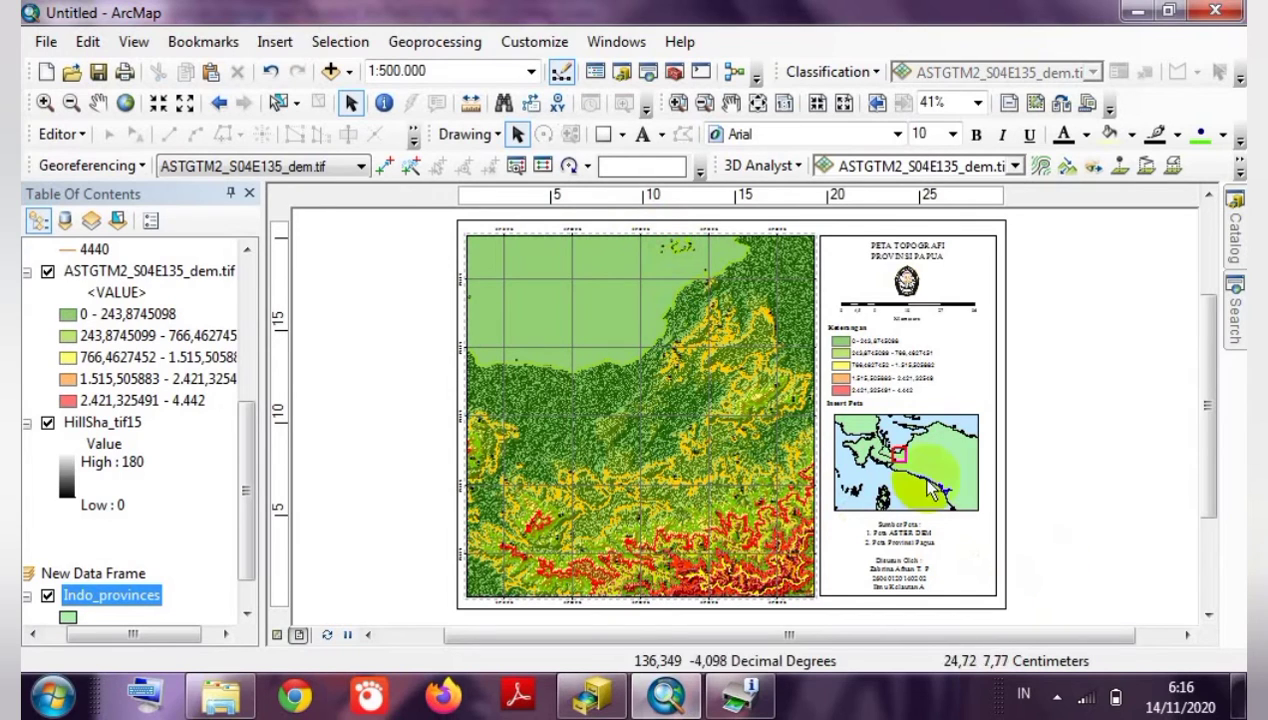
Start a new graticule on the inset map, accepting default intervals and label style up to the final wizard page.
{"action": "right_click", "coordinate": [905, 458]}
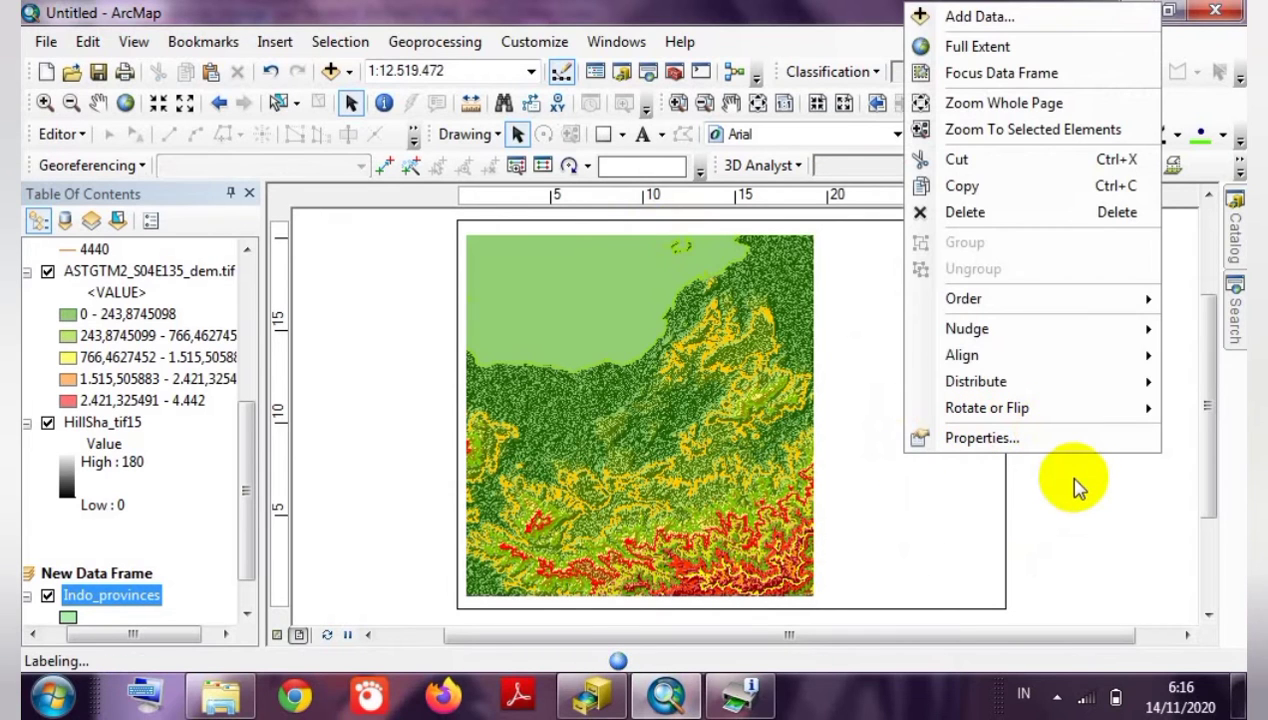
{"action": "left_click", "coordinate": [1064, 474]}
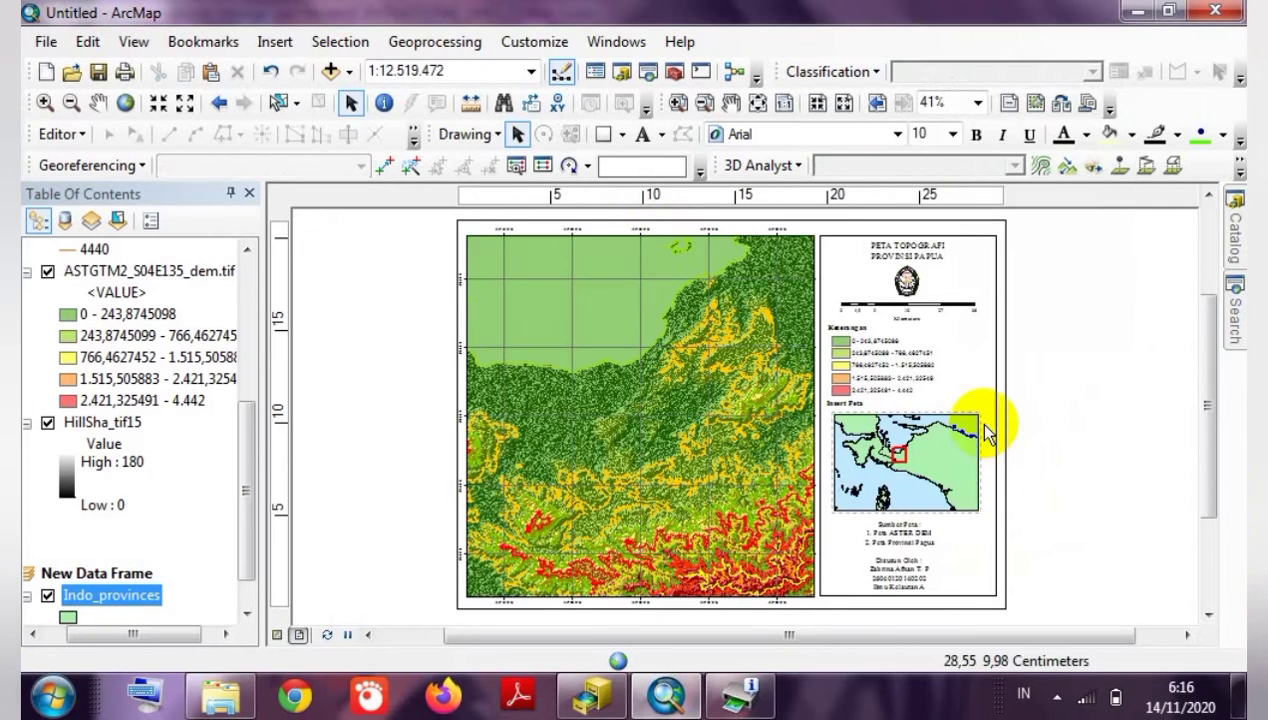
{"action": "right_click", "coordinate": [912, 450]}
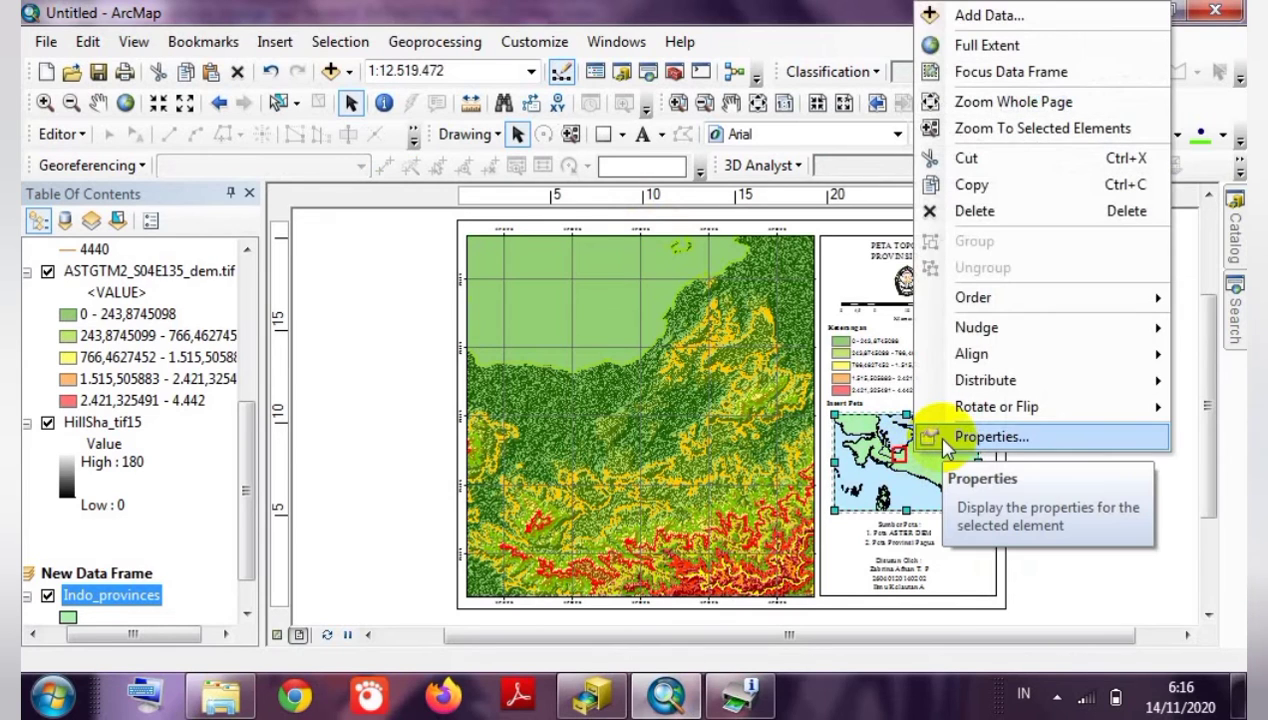
{"action": "left_click", "coordinate": [944, 440]}
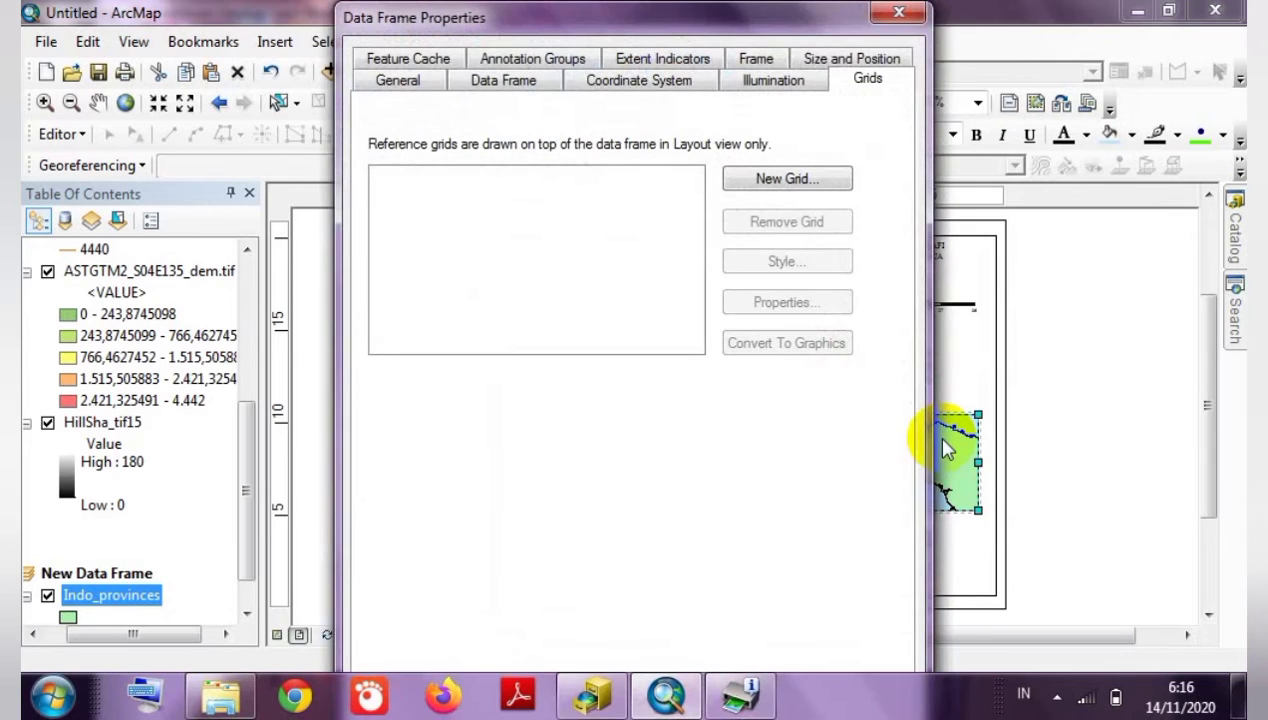
{"action": "left_click", "coordinate": [770, 185]}
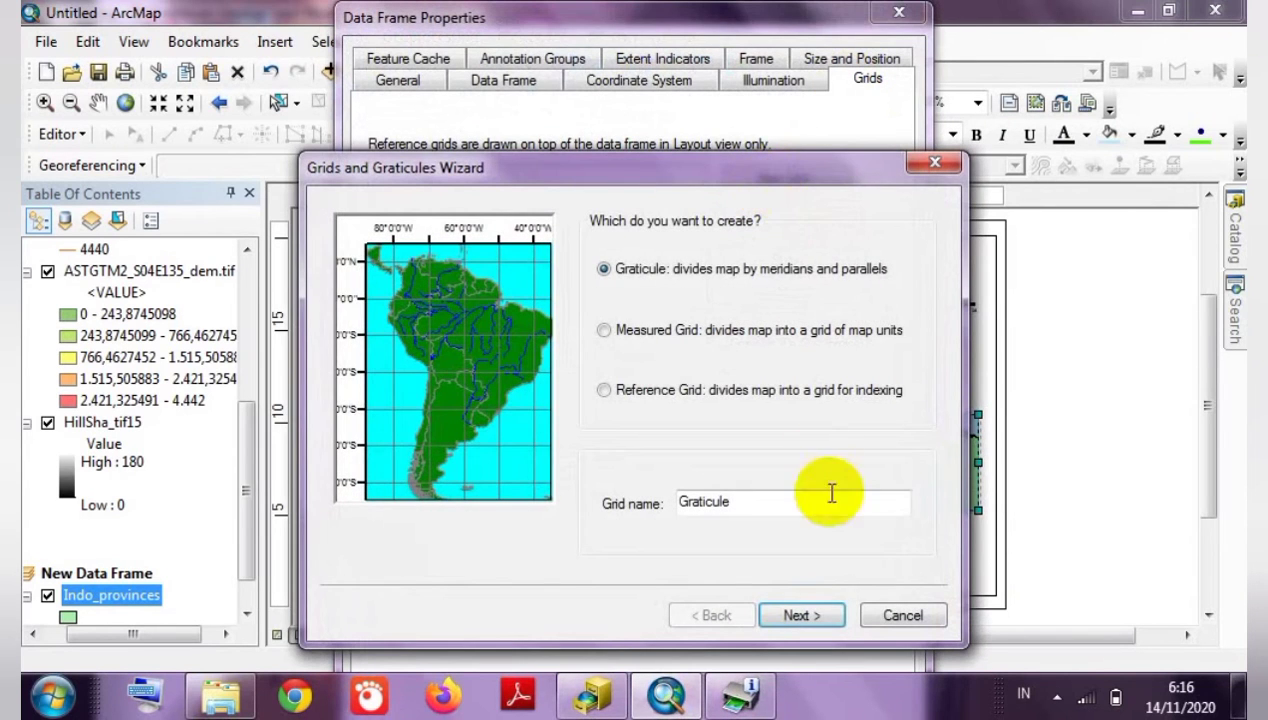
{"action": "left_click", "coordinate": [812, 616]}
{"action": "left_click", "coordinate": [818, 617]}
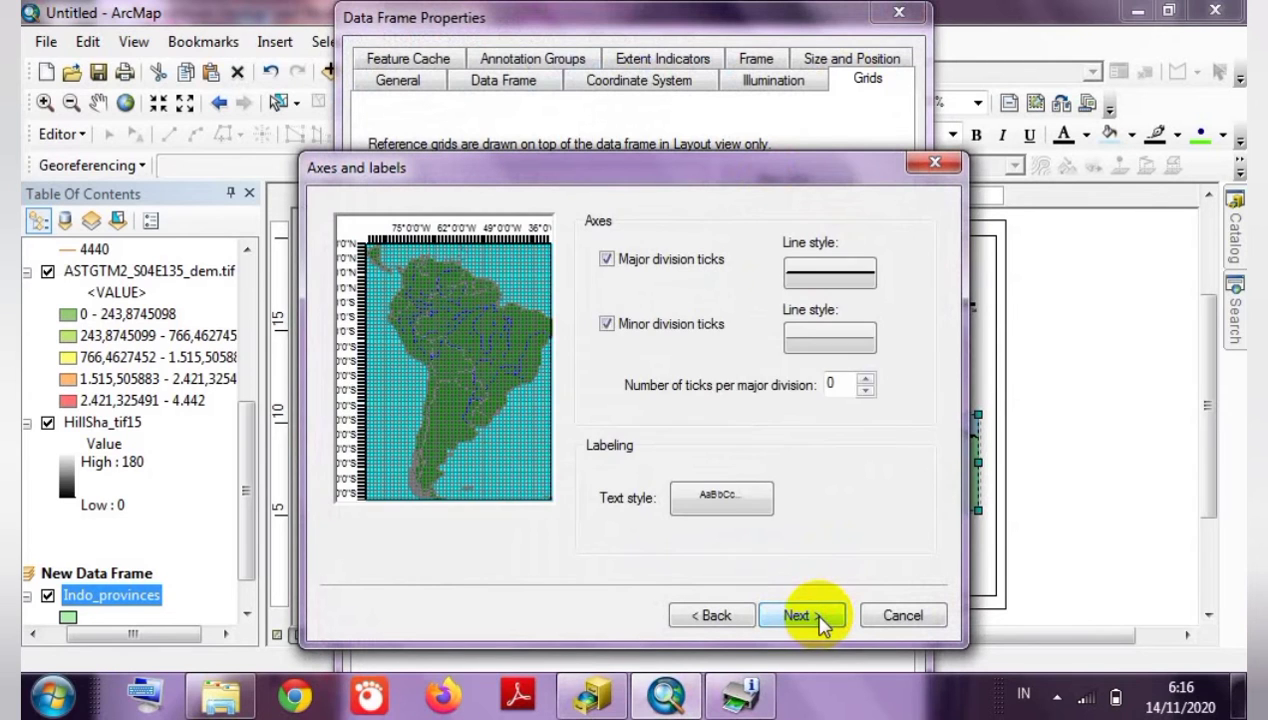
{"action": "left_click", "coordinate": [818, 617]}
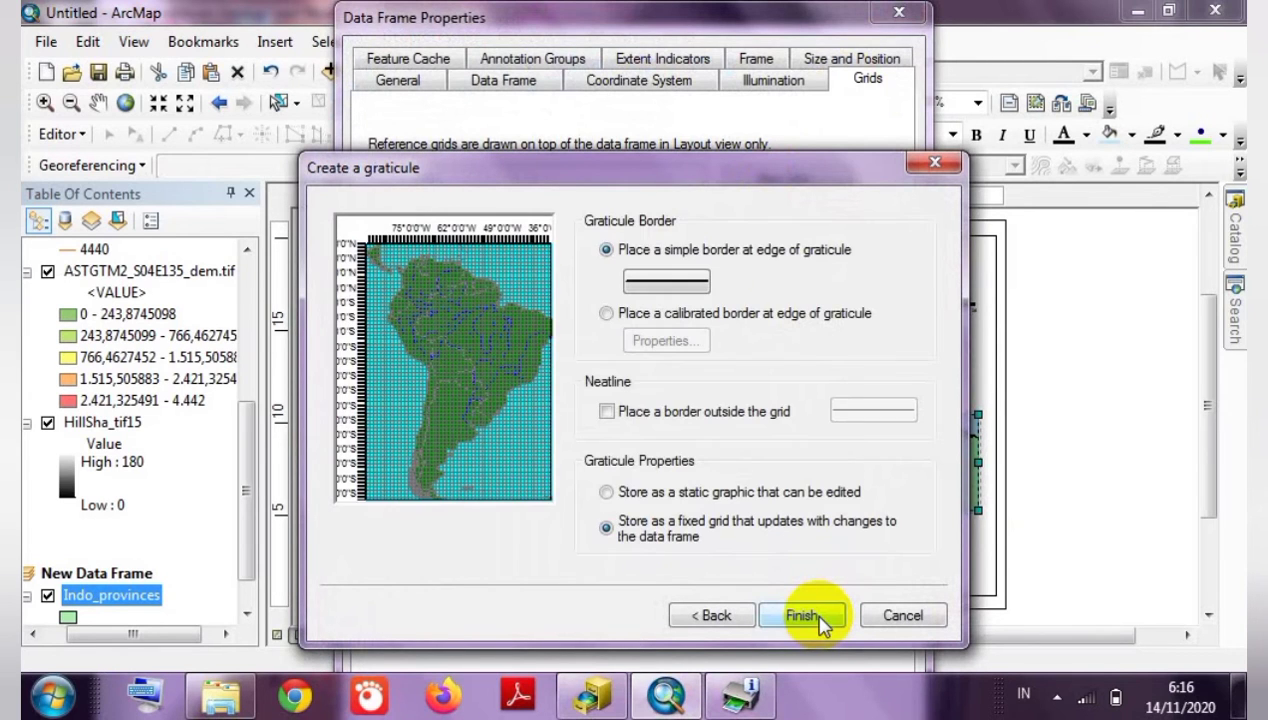
Finish the inset graticule and open its properties to review intervals and labels.
{"action": "left_click", "coordinate": [820, 620]}
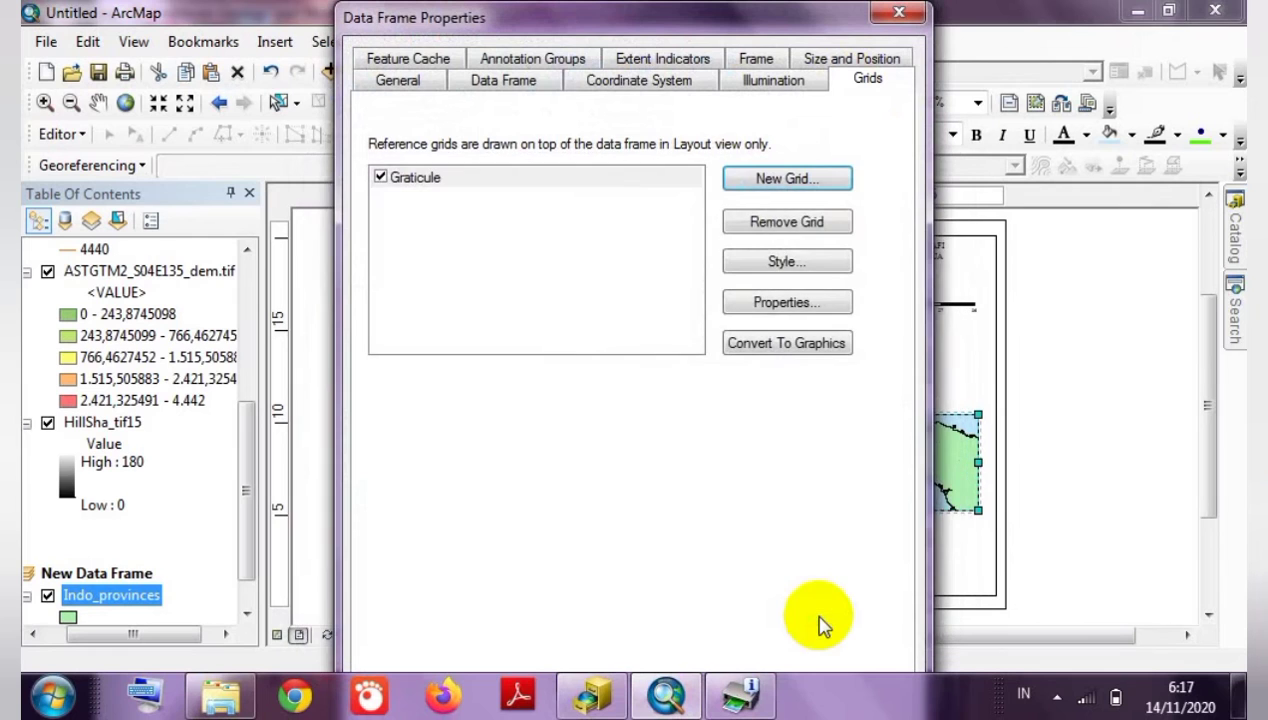
{"action": "left_click", "coordinate": [788, 304]}
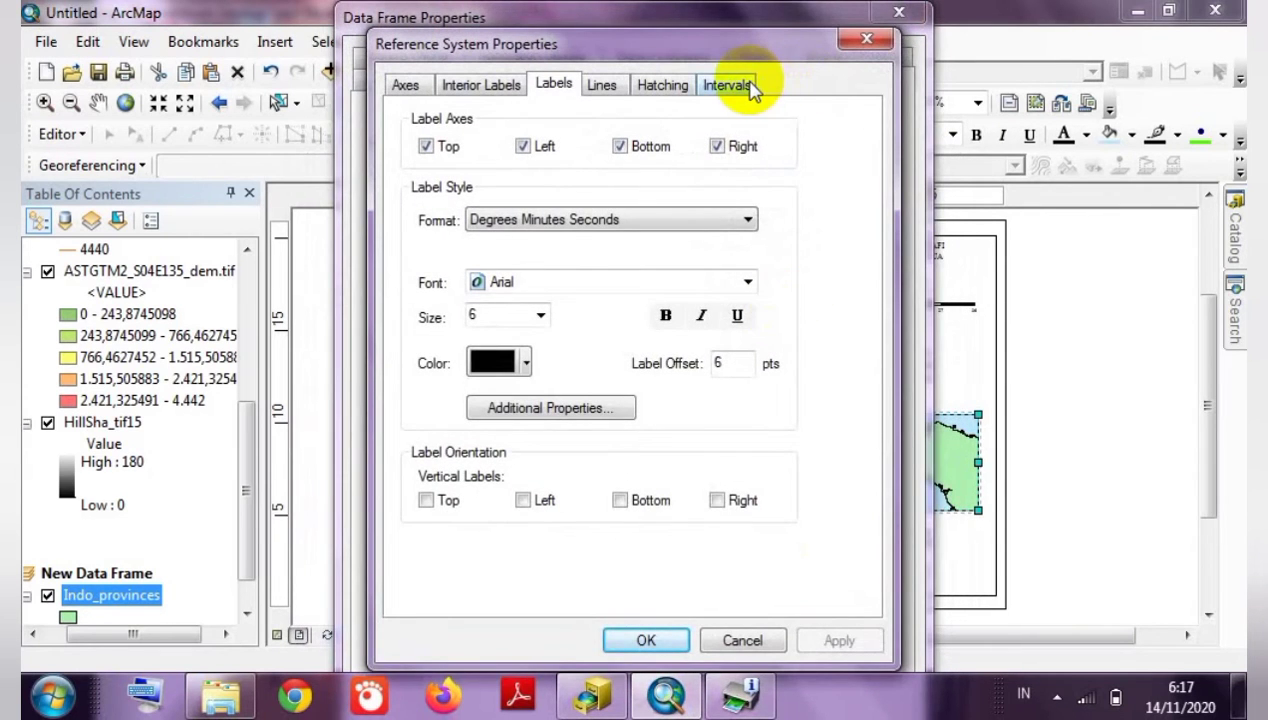
{"action": "left_click", "coordinate": [740, 86]}
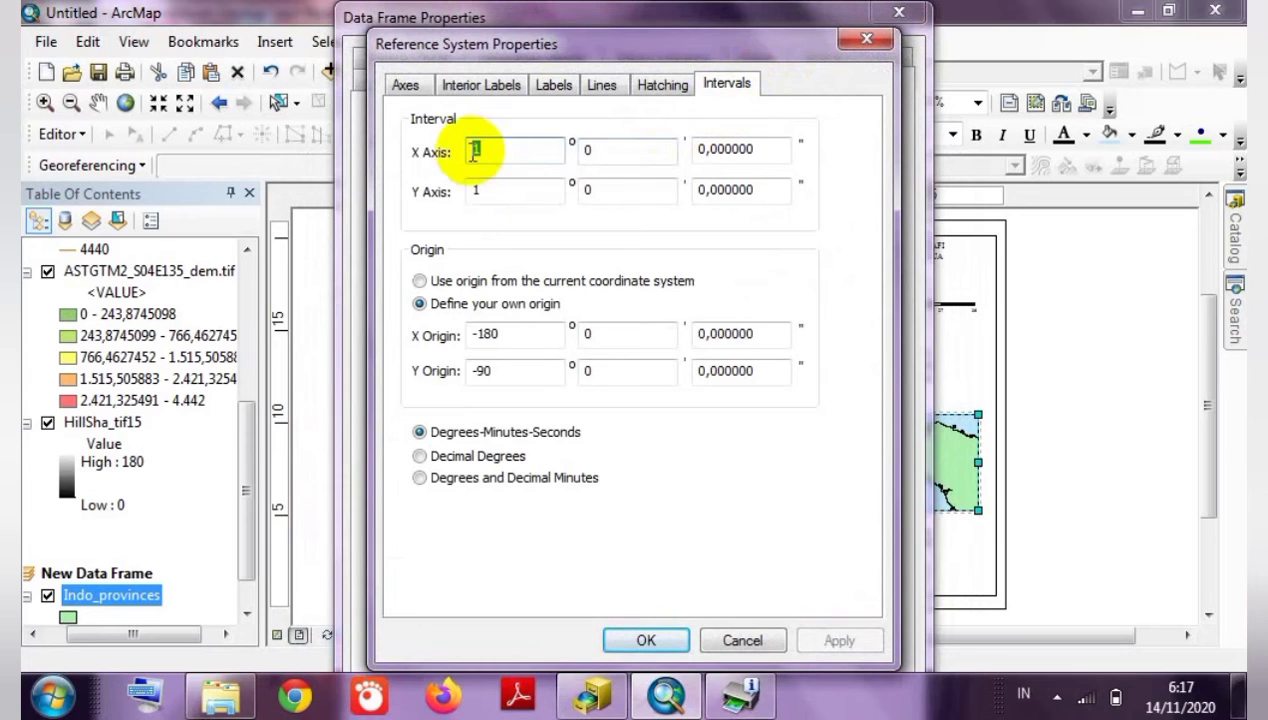
{"action": "left_click", "coordinate": [567, 87]}
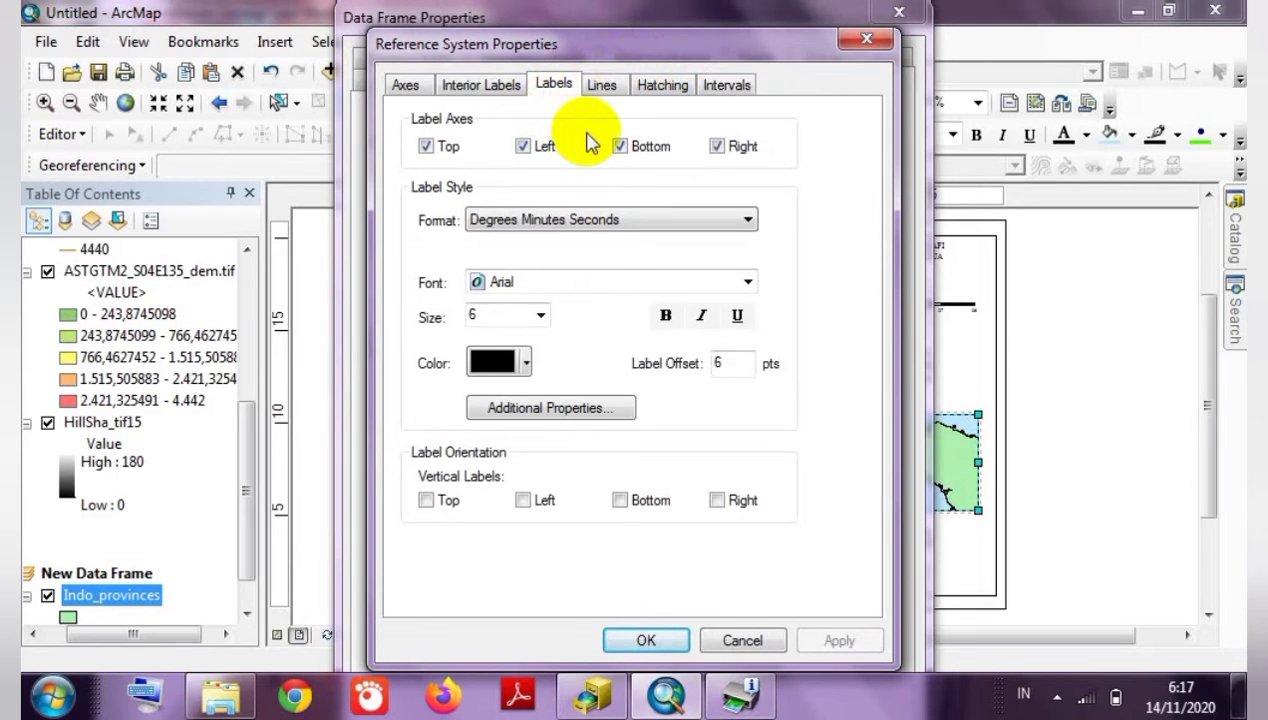
Set the inset graticule labels to Times New Roman with vertical left labels and apply.
{"action": "left_click", "coordinate": [546, 280]}
{"action": "key", "text": "t"}
{"action": "key", "text": "t"}
{"action": "key", "text": "t"}
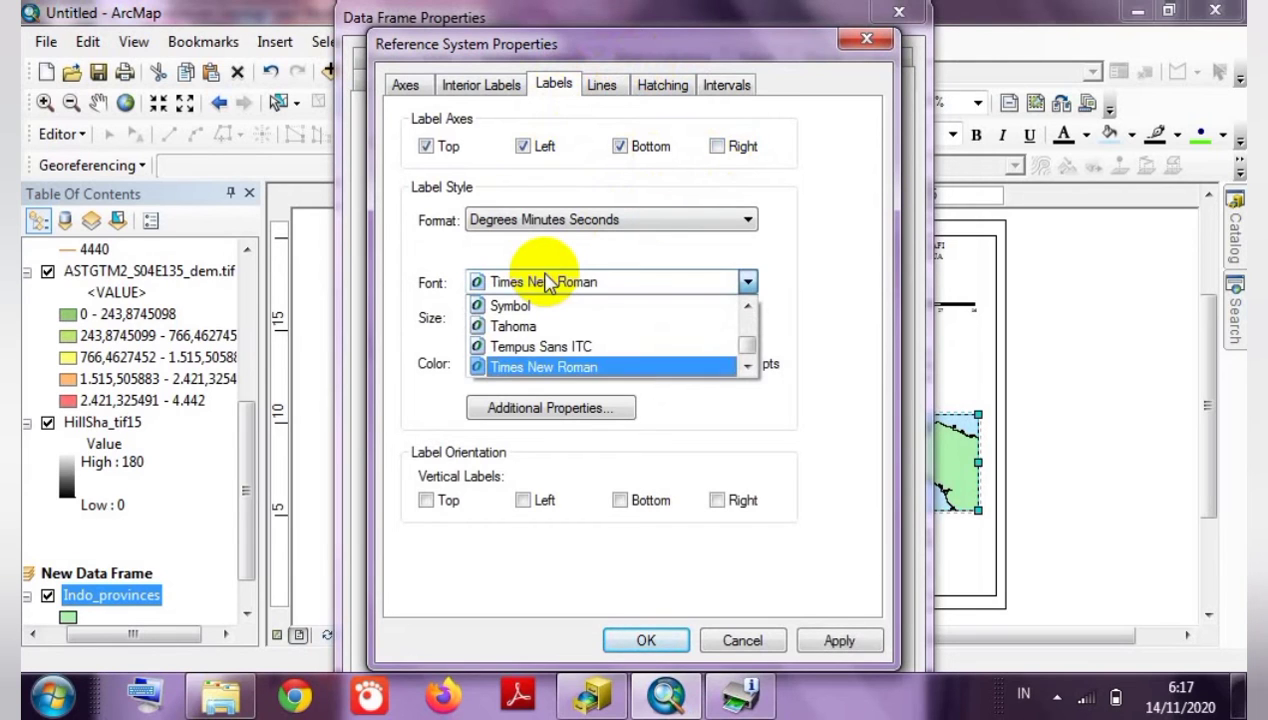
{"action": "left_click", "coordinate": [546, 364]}
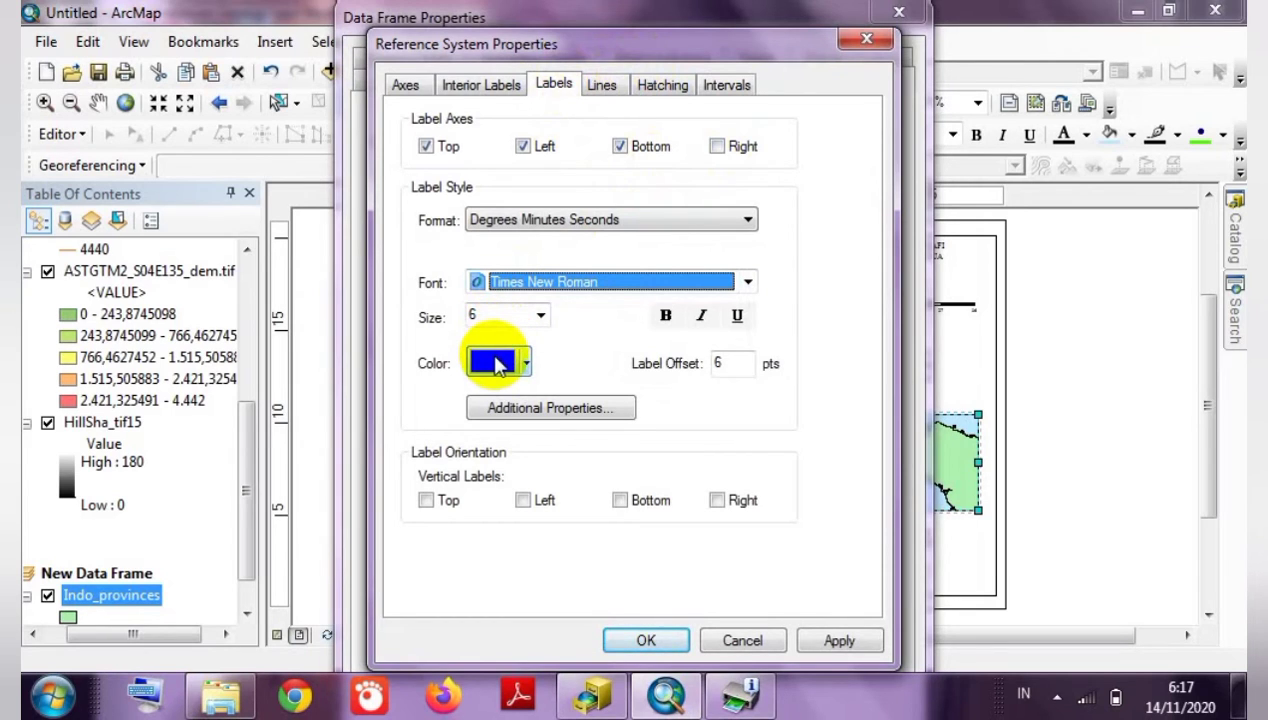
{"action": "left_click", "coordinate": [524, 501]}
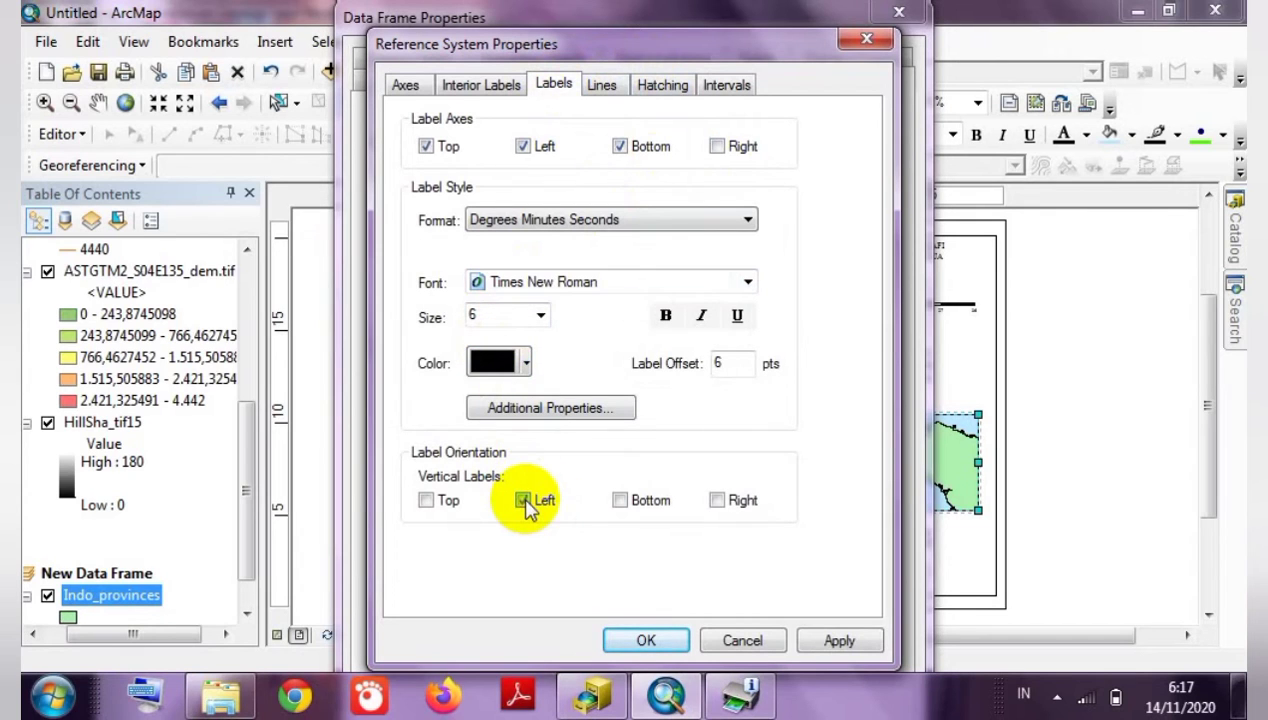
{"action": "left_click", "coordinate": [645, 639]}
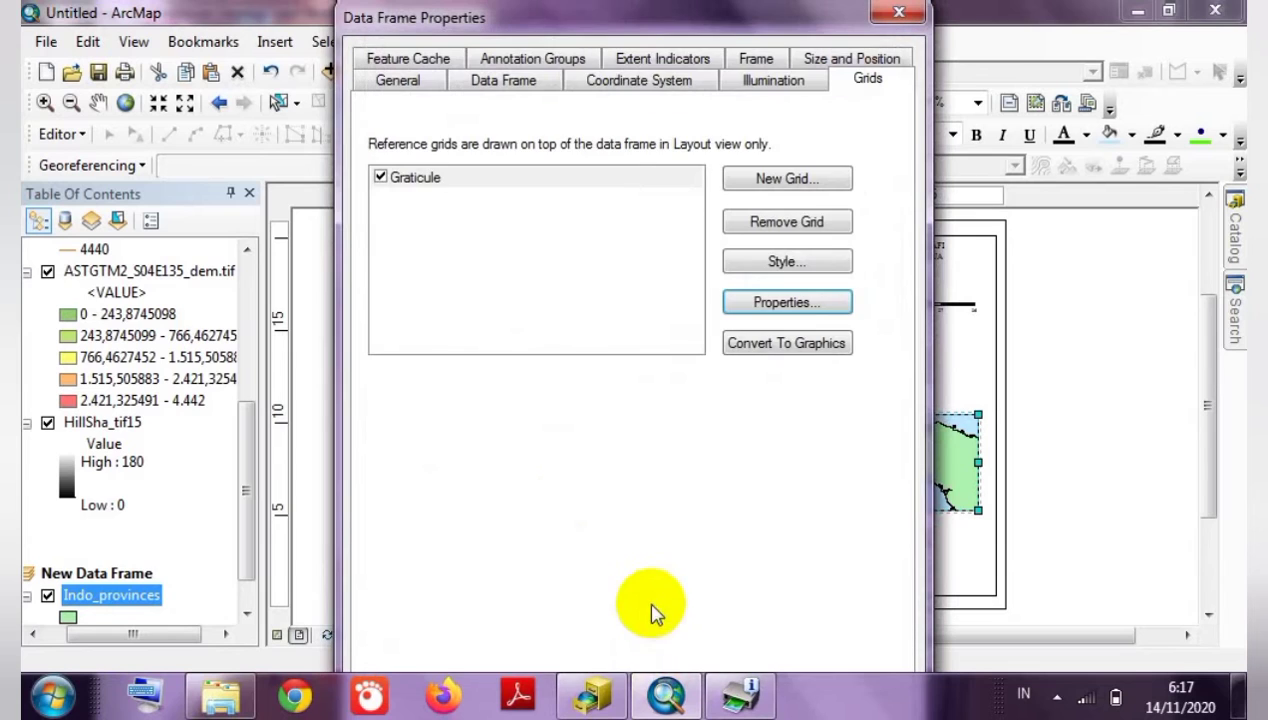
{"action": "left_click", "coordinate": [604, 348]}
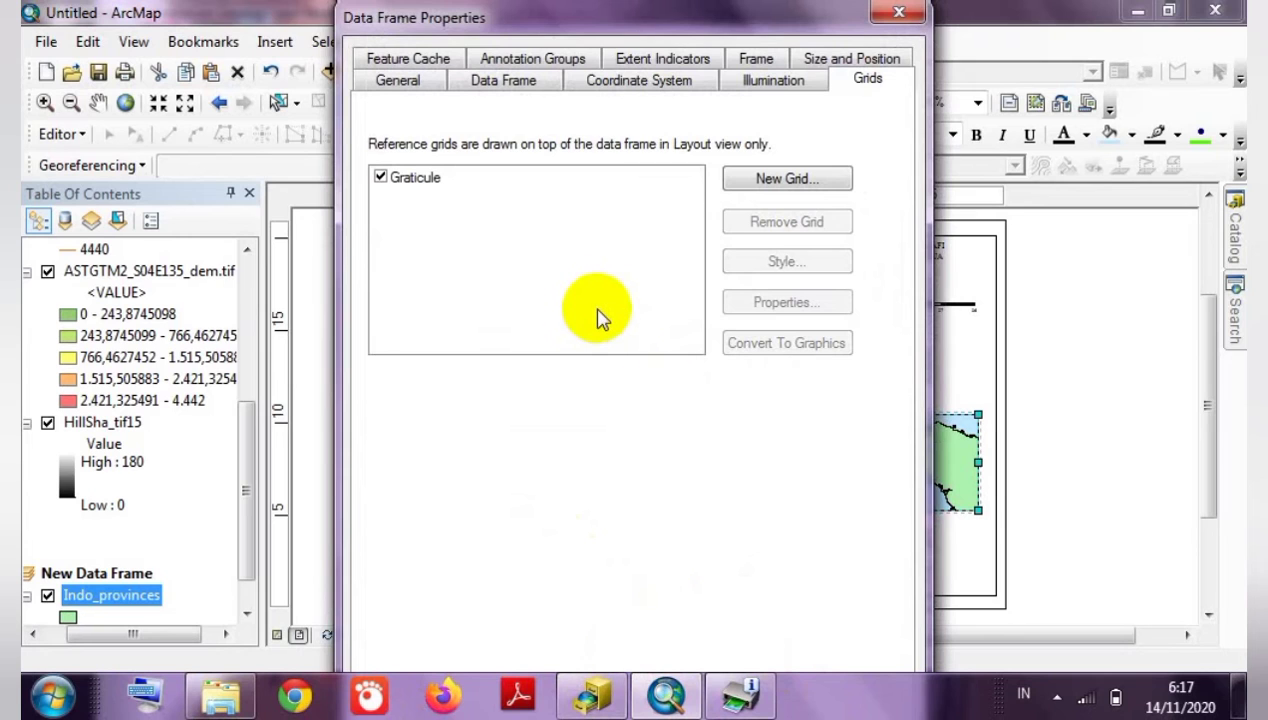
{"action": "key", "text": "Return"}
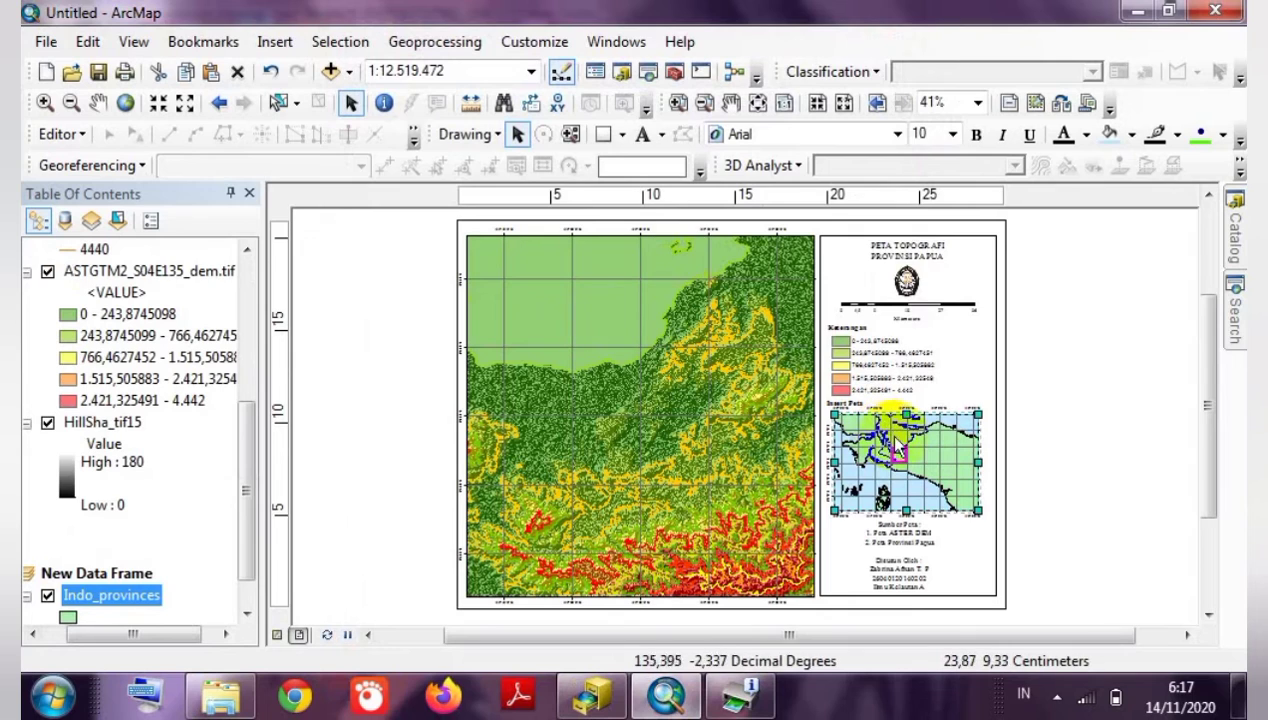
Nudge the Sumber Peta source text slightly downward.
{"action": "left_click", "coordinate": [905, 545]}
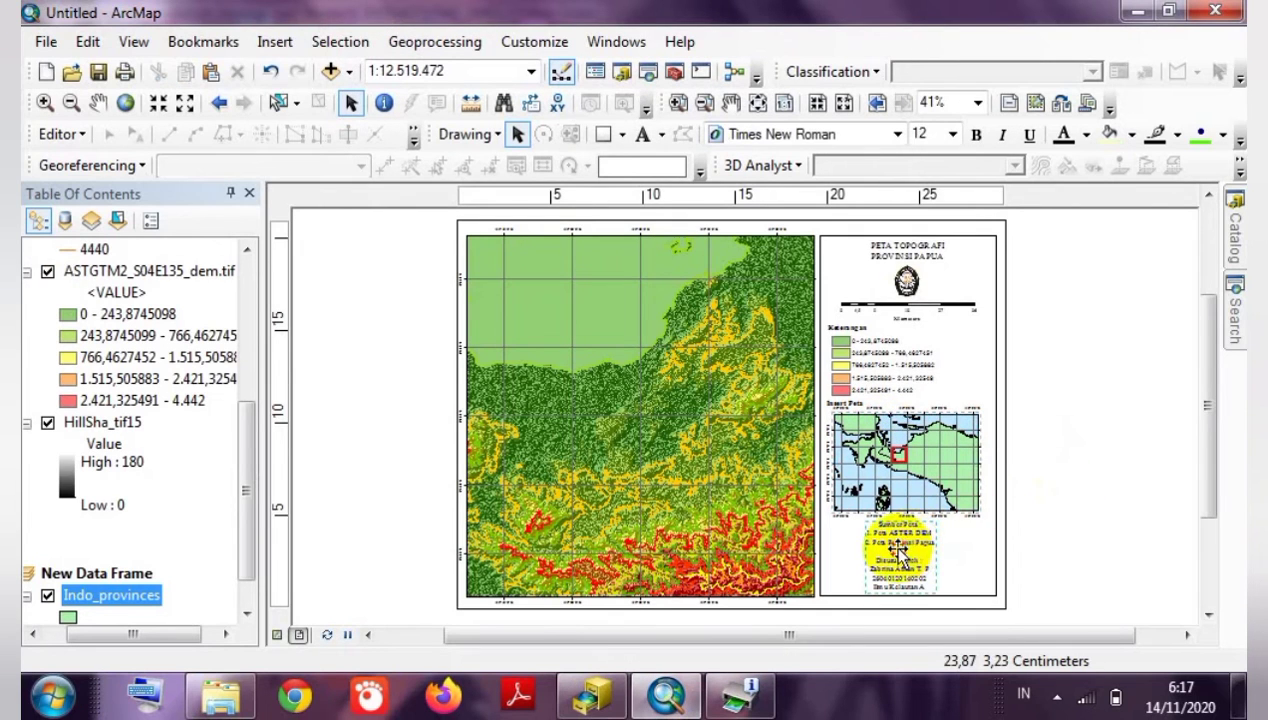
{"action": "left_click_drag", "start_coordinate": [898, 547], "coordinate": [899, 550]}
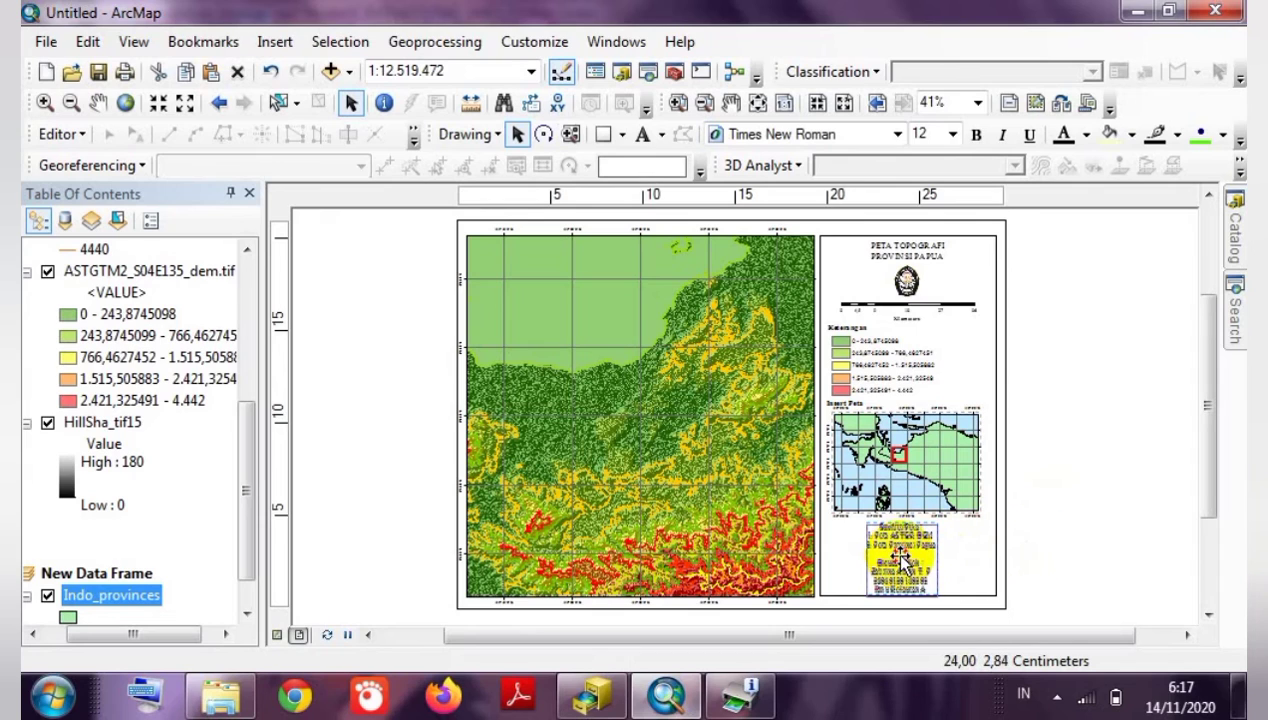
{"action": "left_click", "coordinate": [1006, 547]}
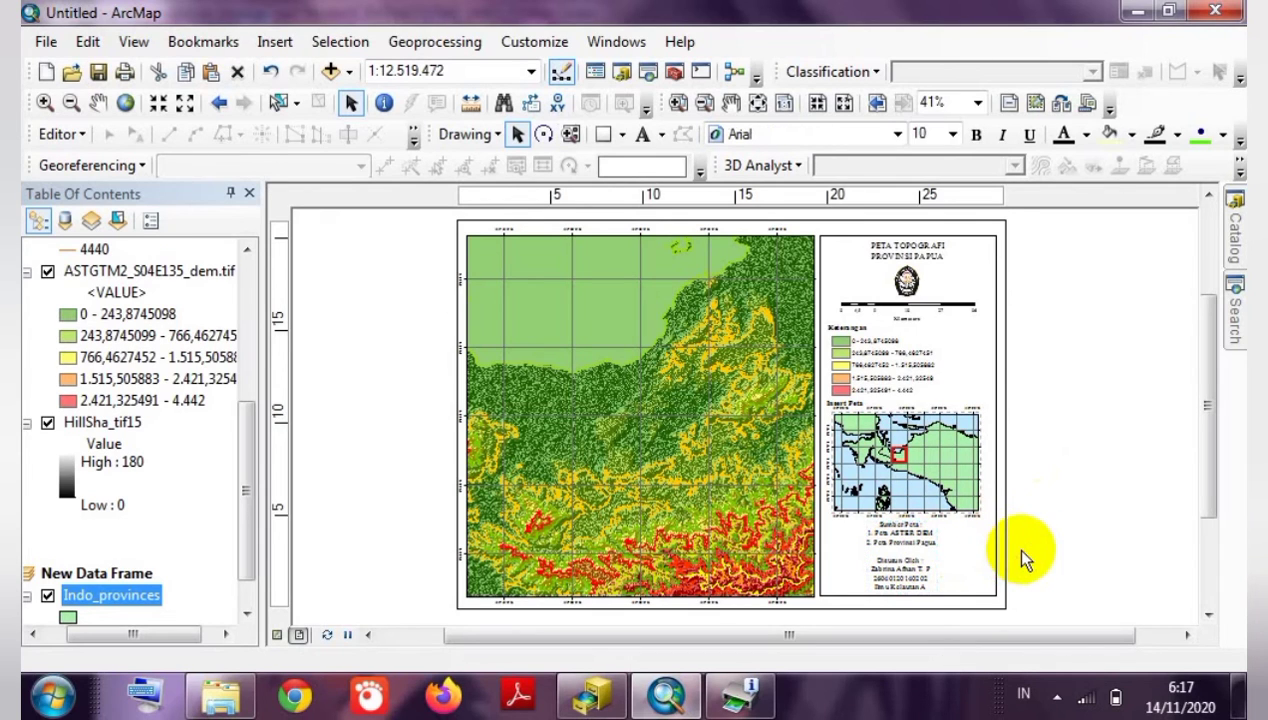
{"action": "left_click", "coordinate": [909, 547]}
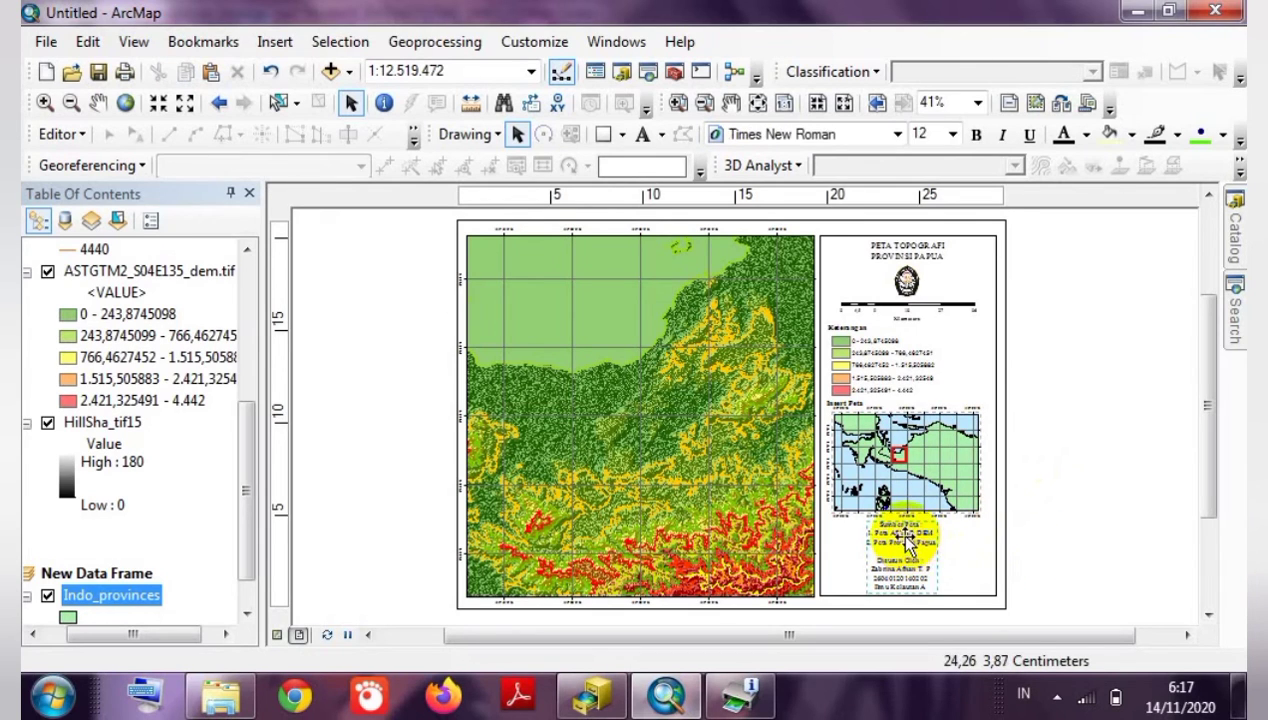
{"action": "left_click", "coordinate": [1062, 557]}
Enlarge the inset map slightly from its lower-right corner.
{"action": "left_click", "coordinate": [918, 470]}
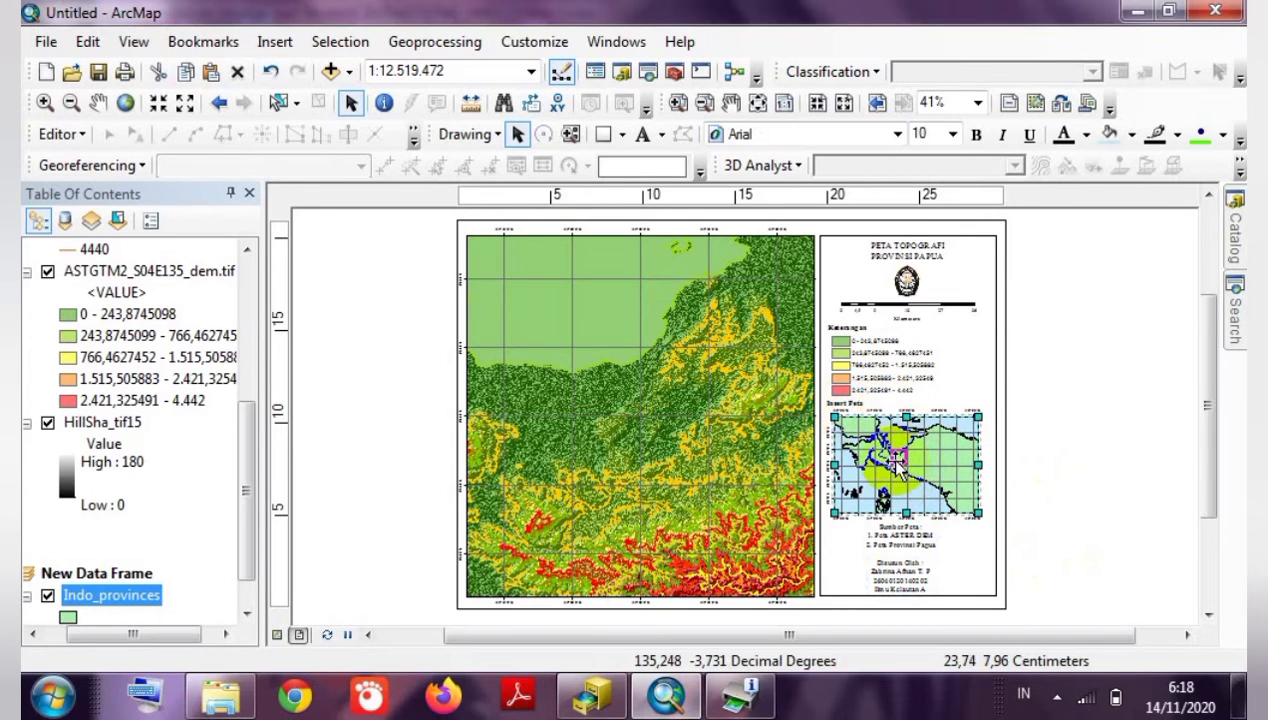
{"action": "left_click", "coordinate": [1050, 515]}
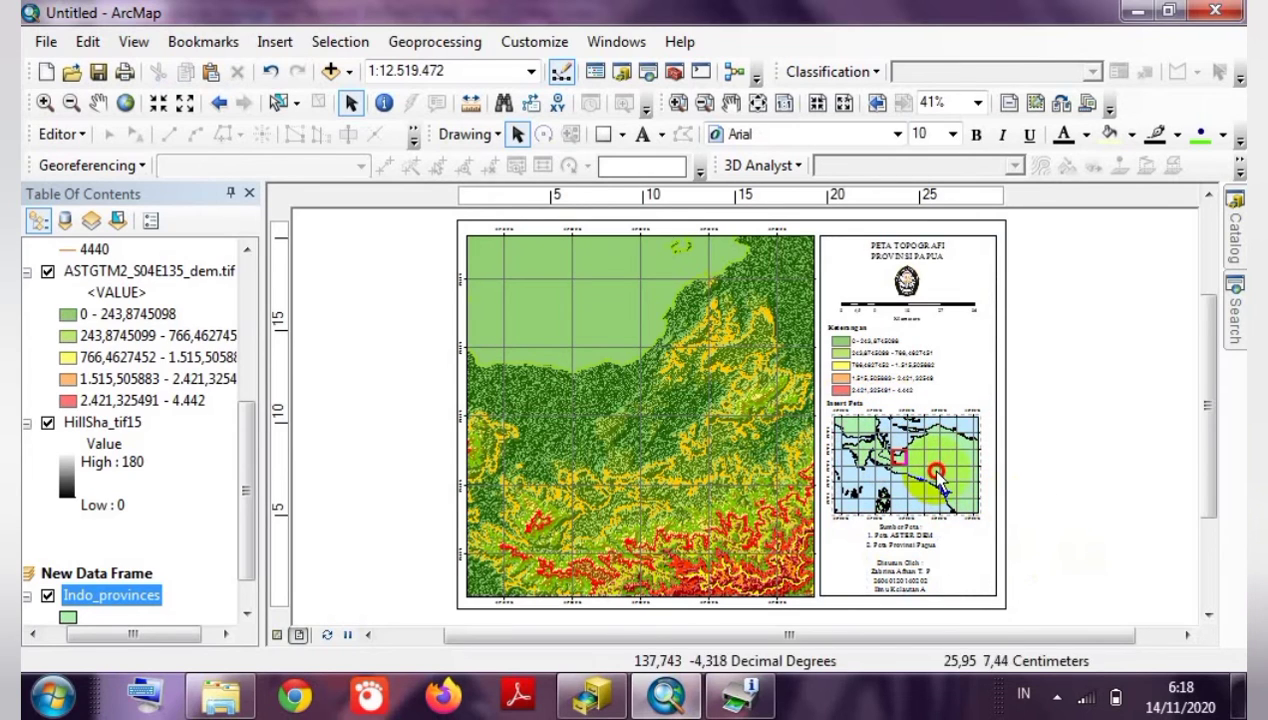
{"action": "left_click", "coordinate": [934, 470]}
{"action": "left_click_drag", "start_coordinate": [976, 512], "coordinate": [978, 513]}
{"action": "left_click", "coordinate": [1039, 519]}
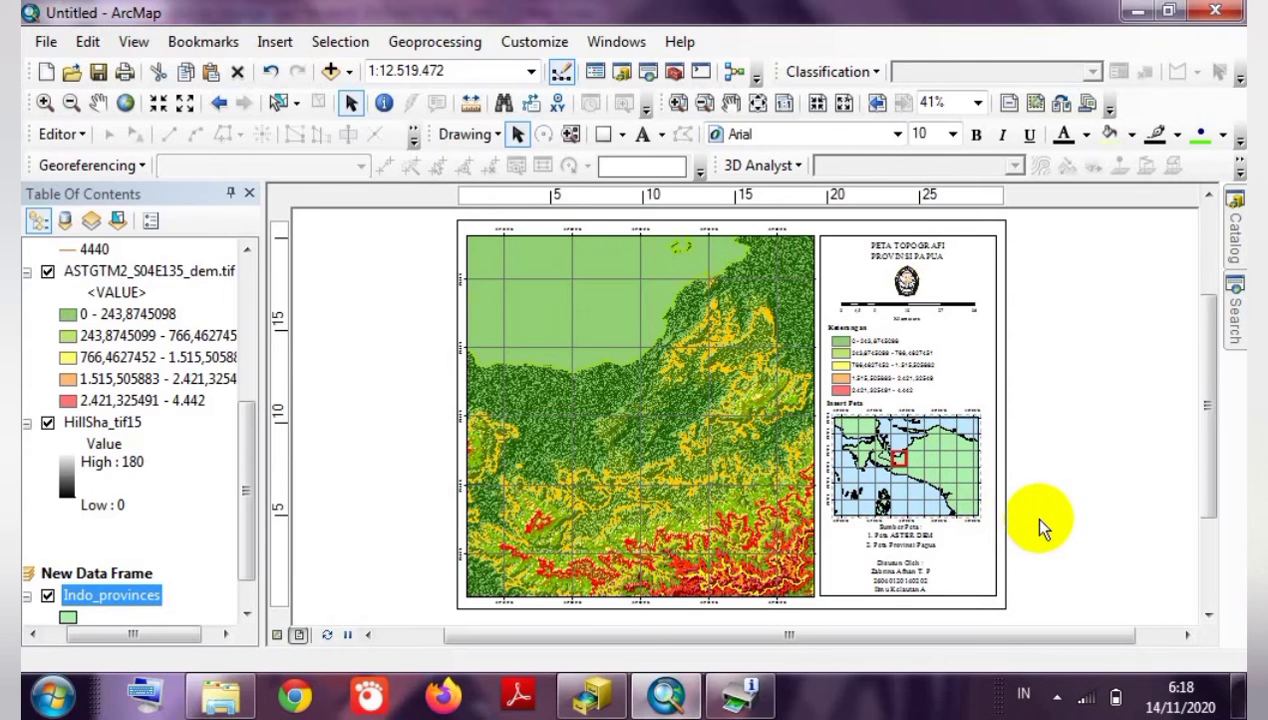
Move the inset map slightly higher and trim its size so it sits neatly in the panel.
{"action": "left_click", "coordinate": [905, 543]}
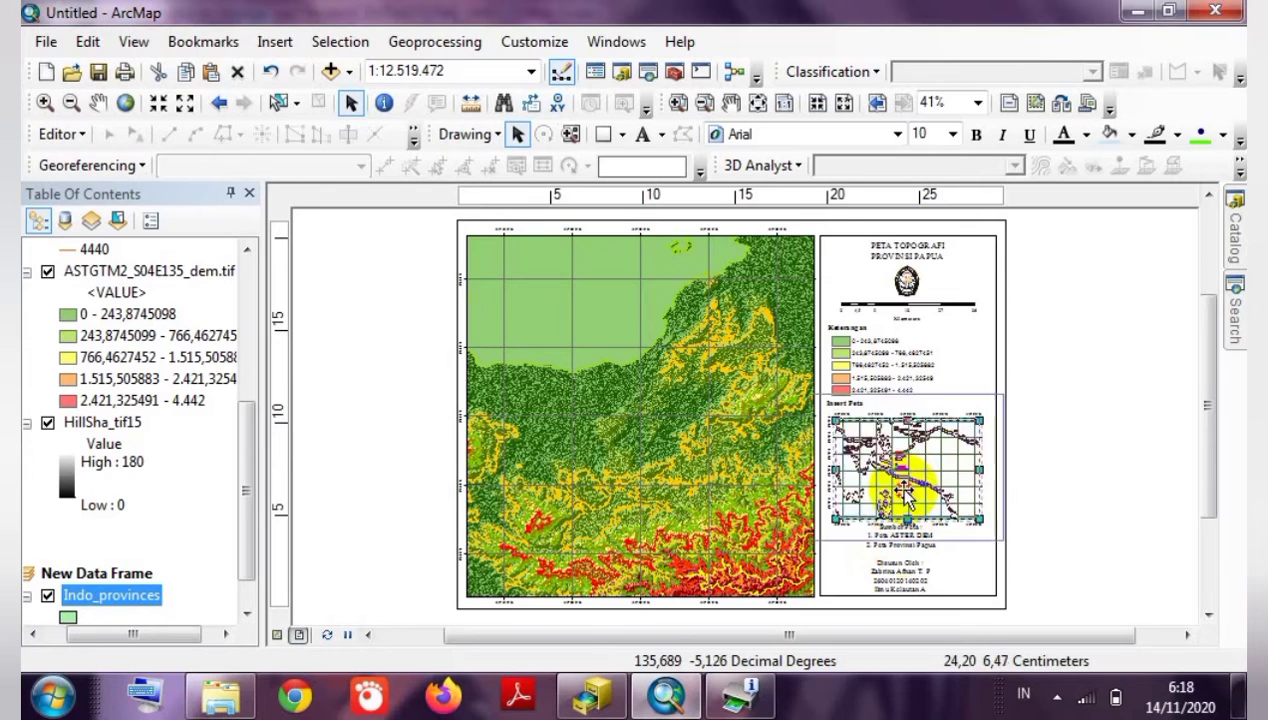
{"action": "left_click_drag", "start_coordinate": [902, 480], "coordinate": [903, 470]}
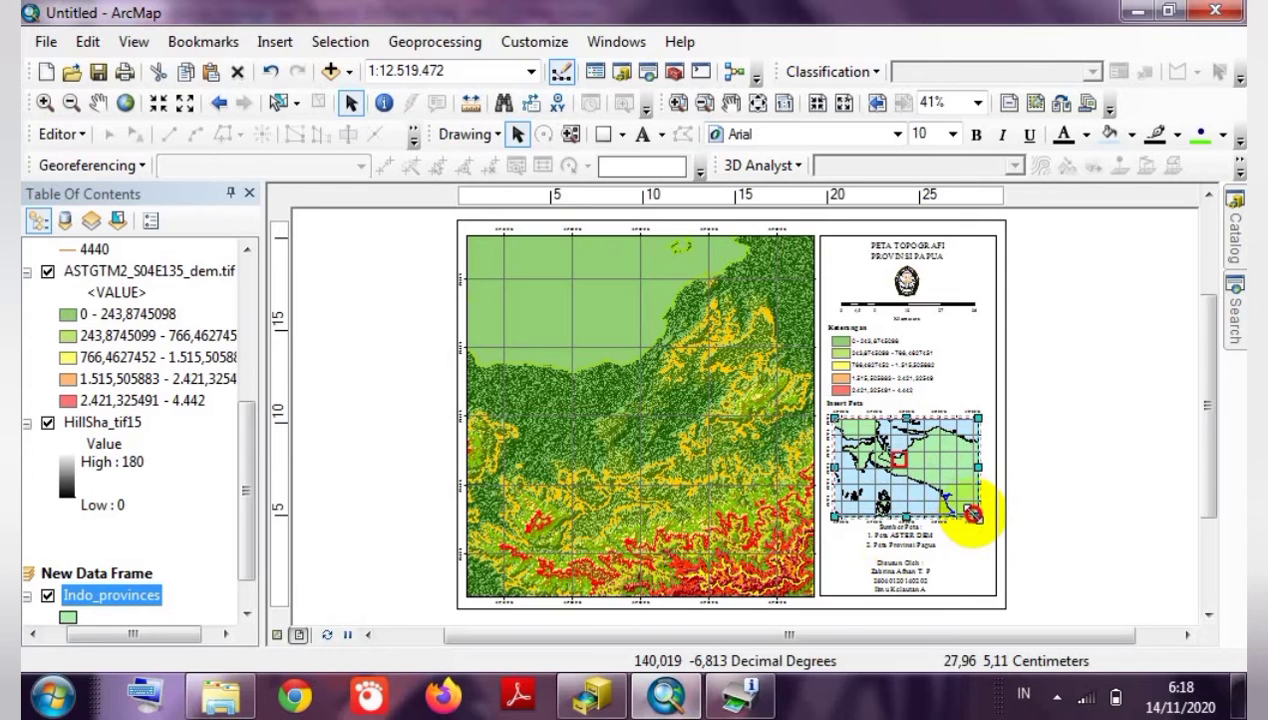
{"action": "left_click_drag", "start_coordinate": [976, 515], "coordinate": [972, 513]}
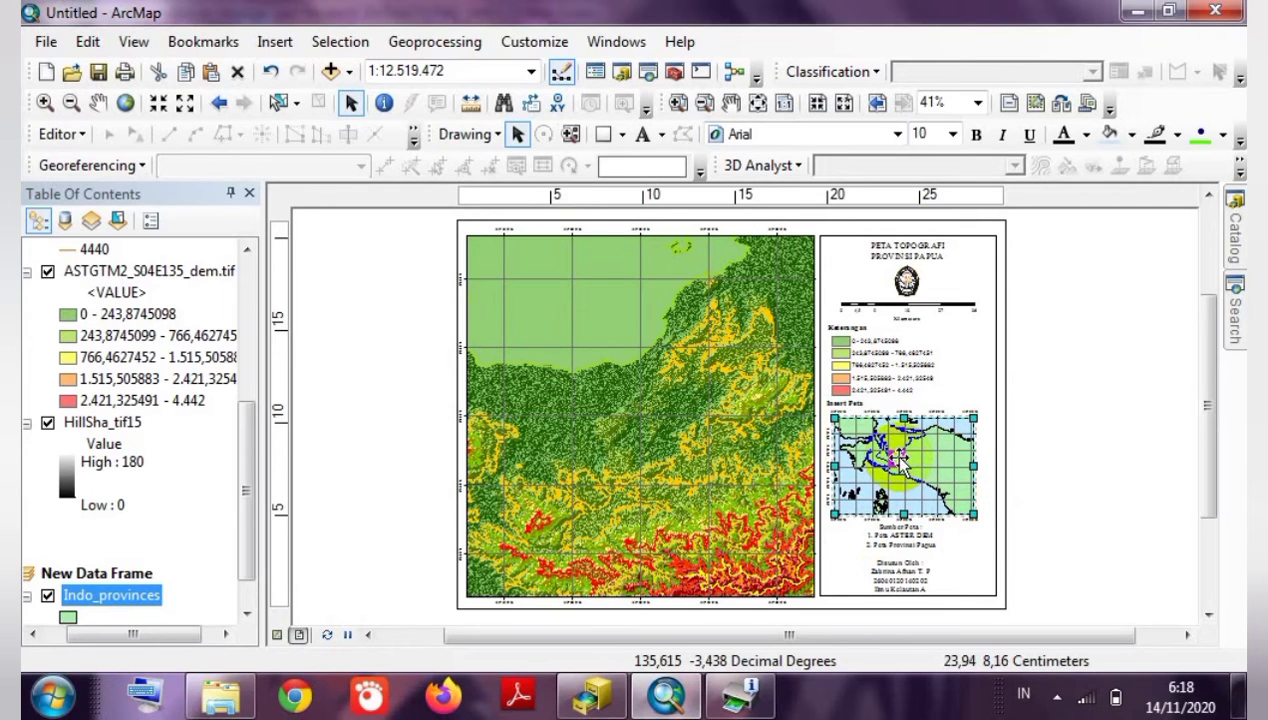
{"action": "left_click_drag", "start_coordinate": [906, 460], "coordinate": [900, 459]}
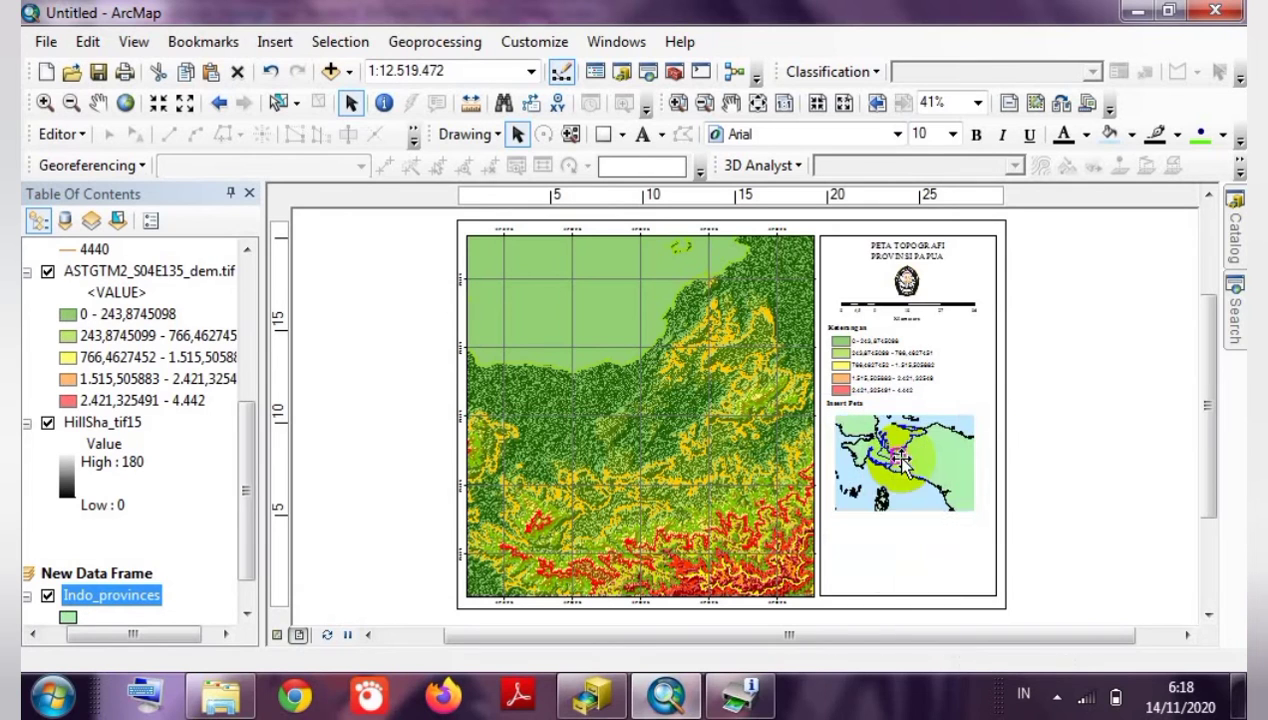
{"action": "left_click", "coordinate": [1038, 466]}
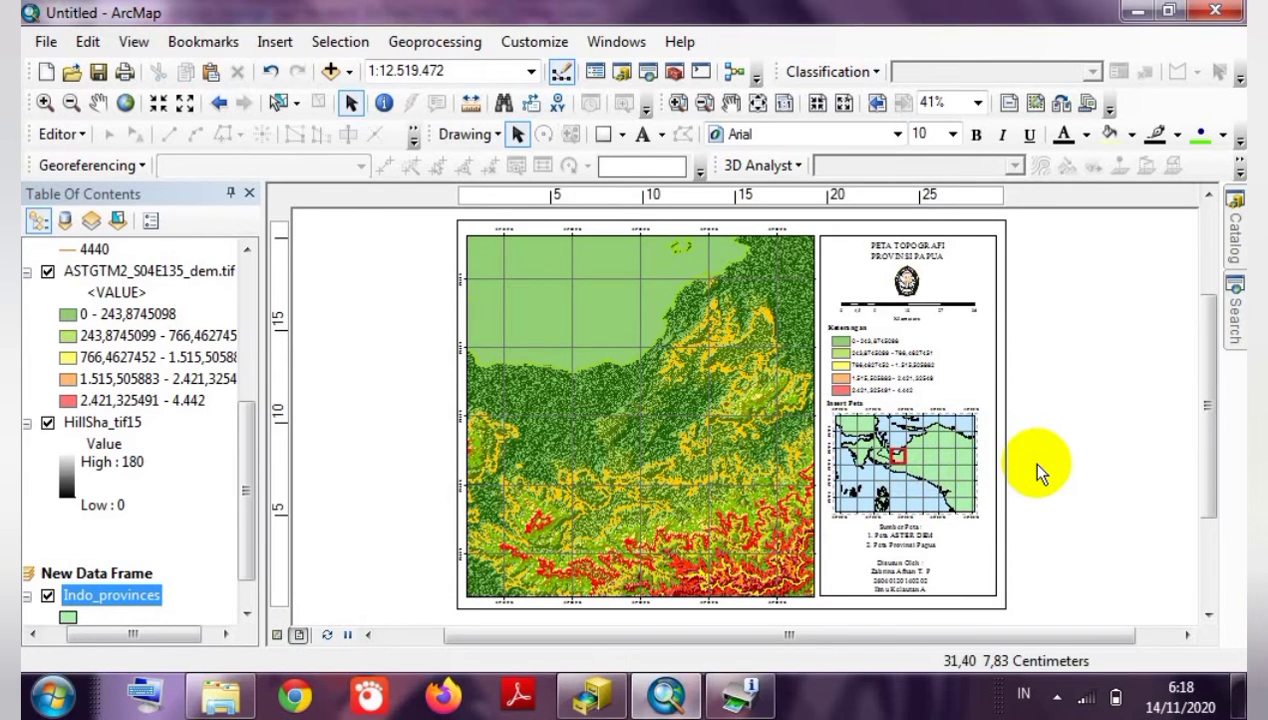
{"action": "left_click", "coordinate": [918, 458]}
{"action": "left_click_drag", "start_coordinate": [918, 456], "coordinate": [919, 458]}
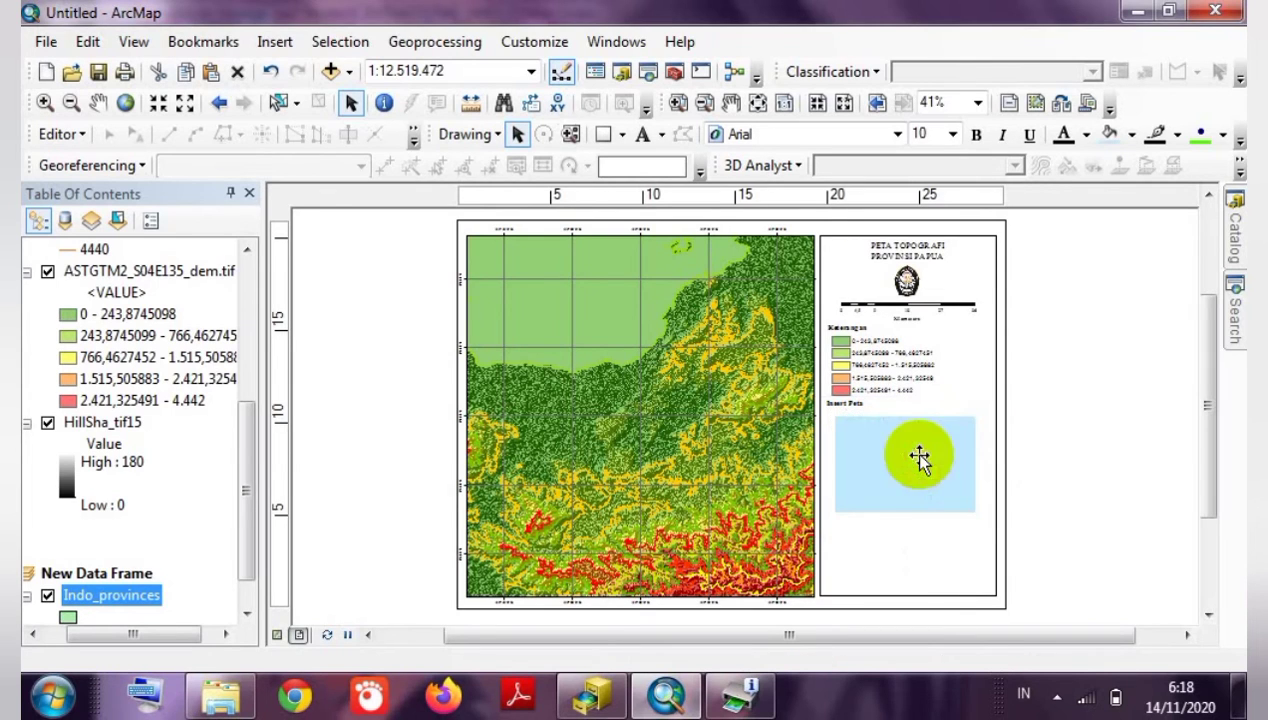
{"action": "left_click", "coordinate": [1070, 450]}
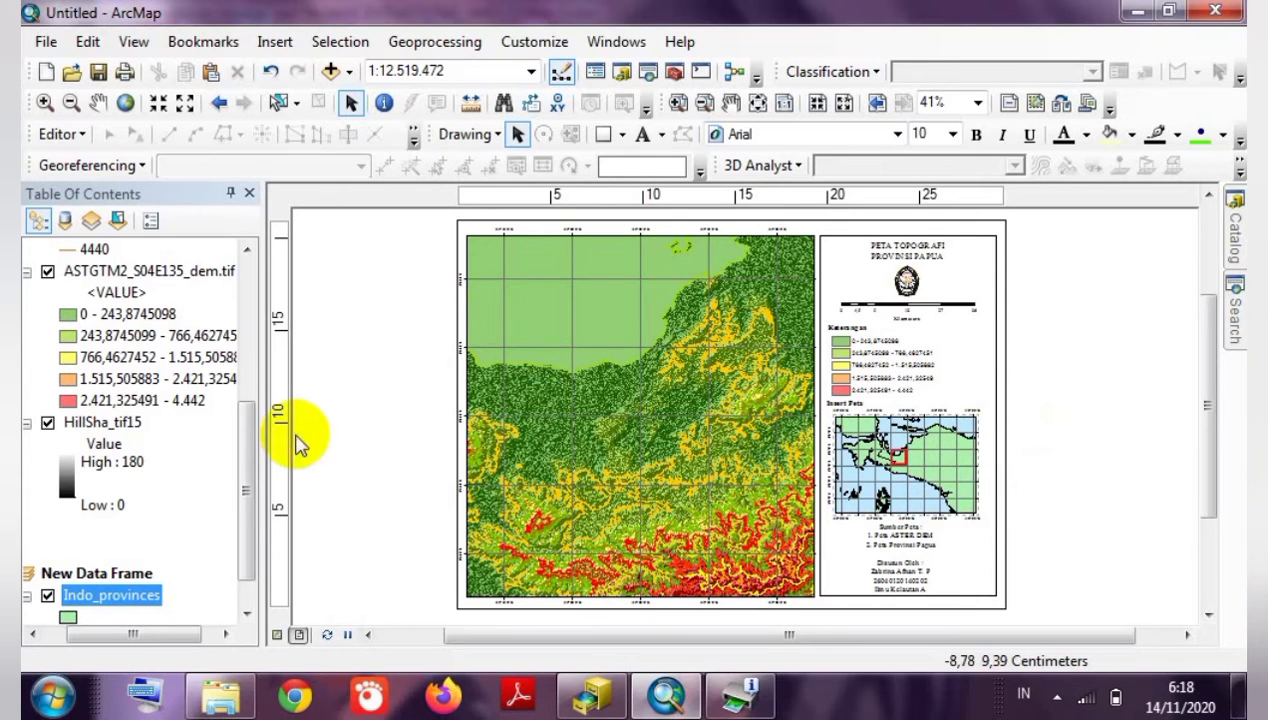
Scroll the Table of Contents to the top and hide the Contour_tif13 layer.
{"action": "left_click", "coordinate": [250, 450]}
{"action": "left_click_drag", "start_coordinate": [250, 450], "coordinate": [249, 368]}
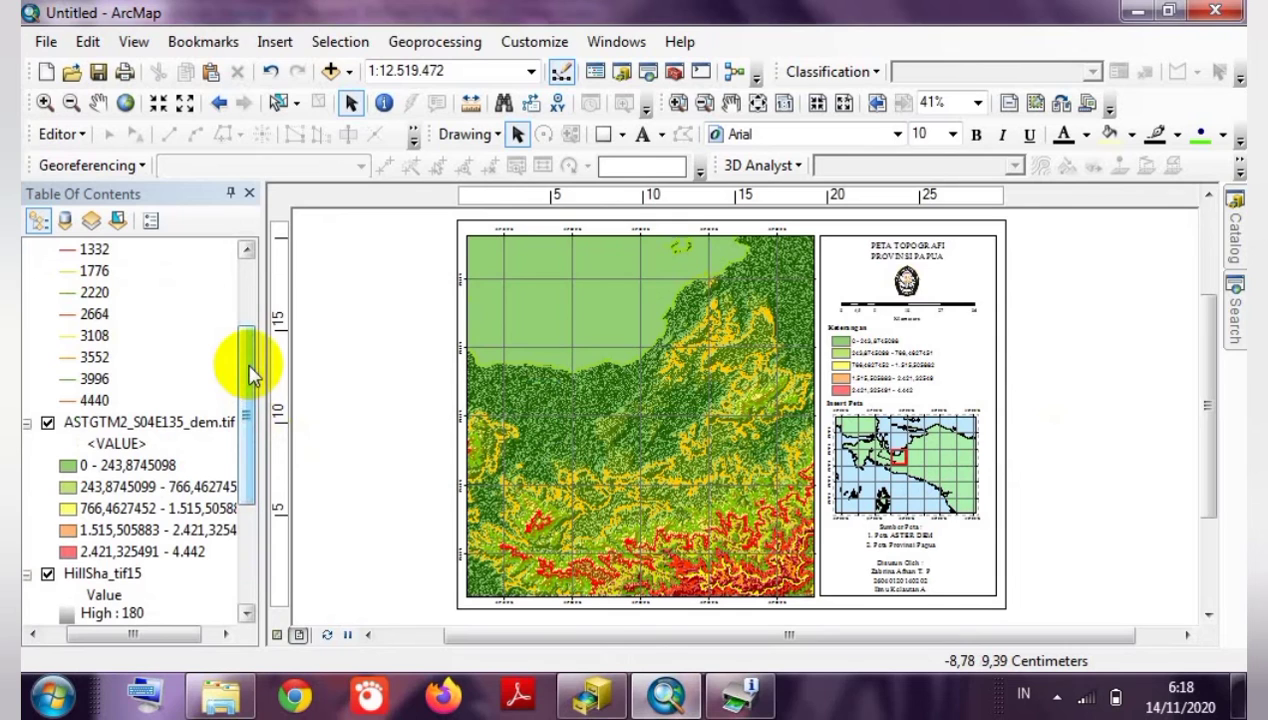
{"action": "left_click_drag", "start_coordinate": [250, 372], "coordinate": [246, 272]}
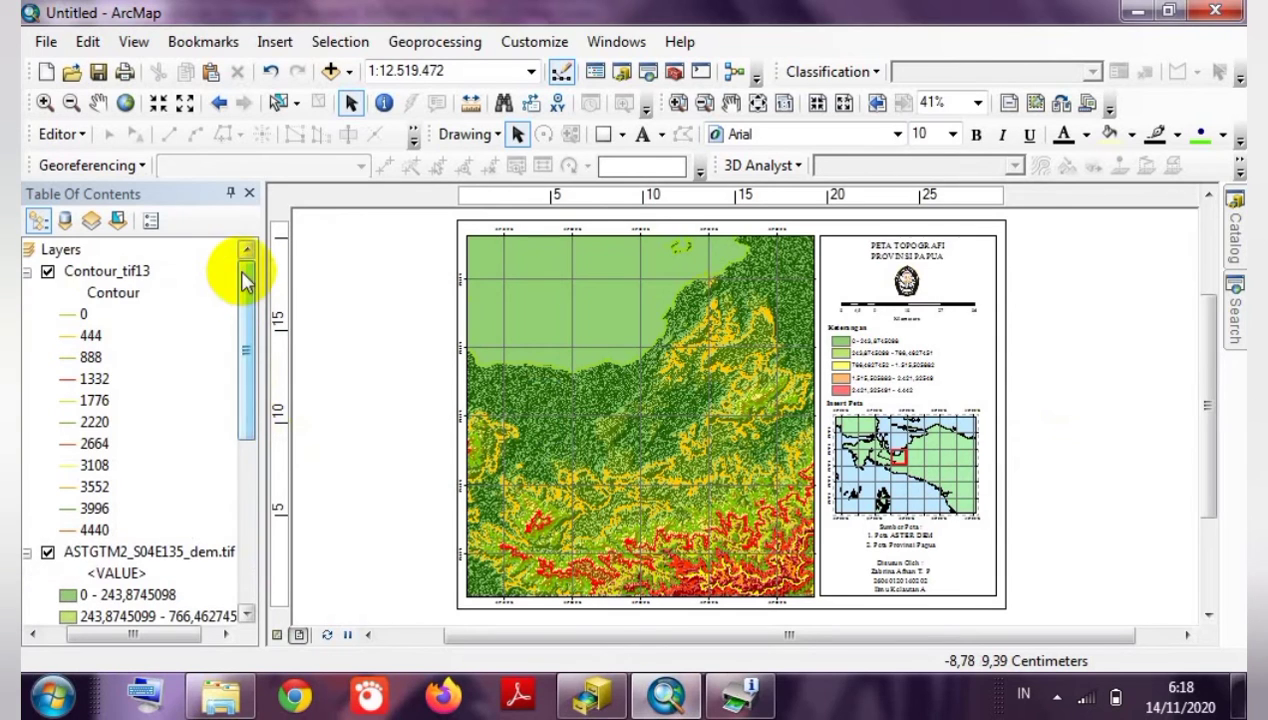
{"action": "left_click", "coordinate": [47, 271]}
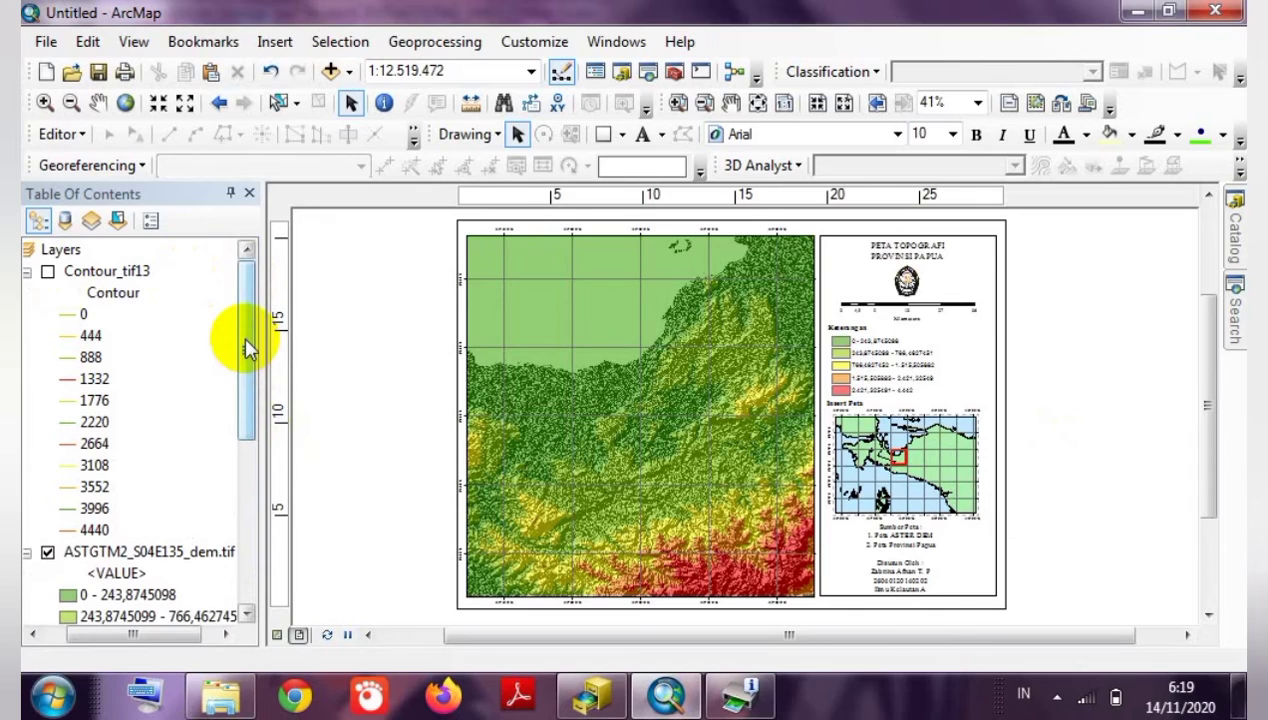
{"action": "left_click", "coordinate": [46, 44]}
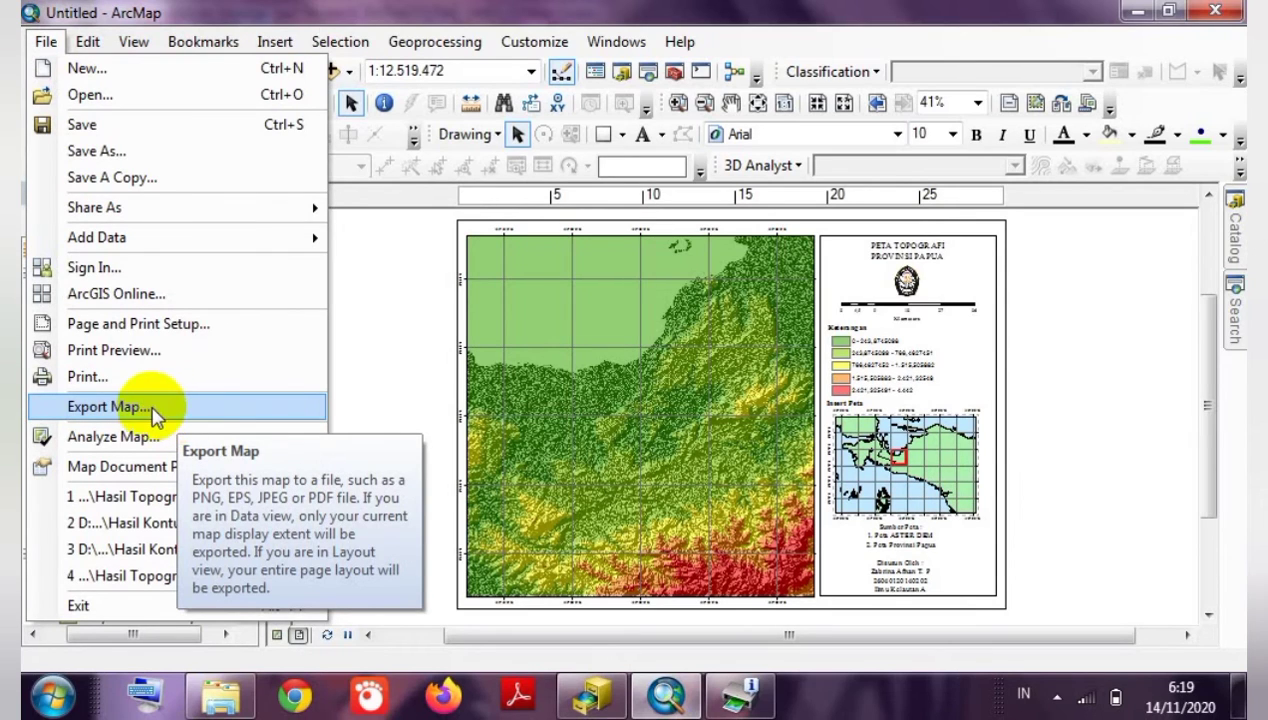
Export the layout as a PNG named 'Hasil Topografi_' followed by the author's name and student number.
{"action": "left_click", "coordinate": [155, 407]}
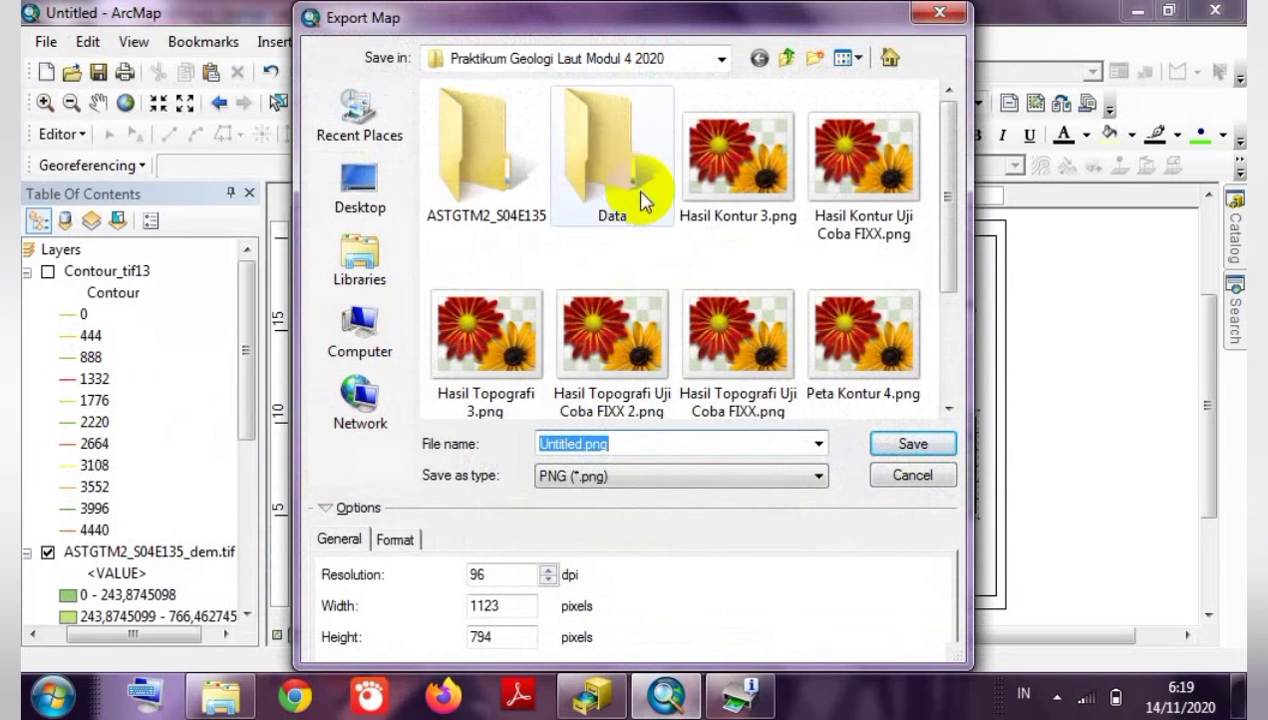
{"action": "left_click", "coordinate": [572, 442]}
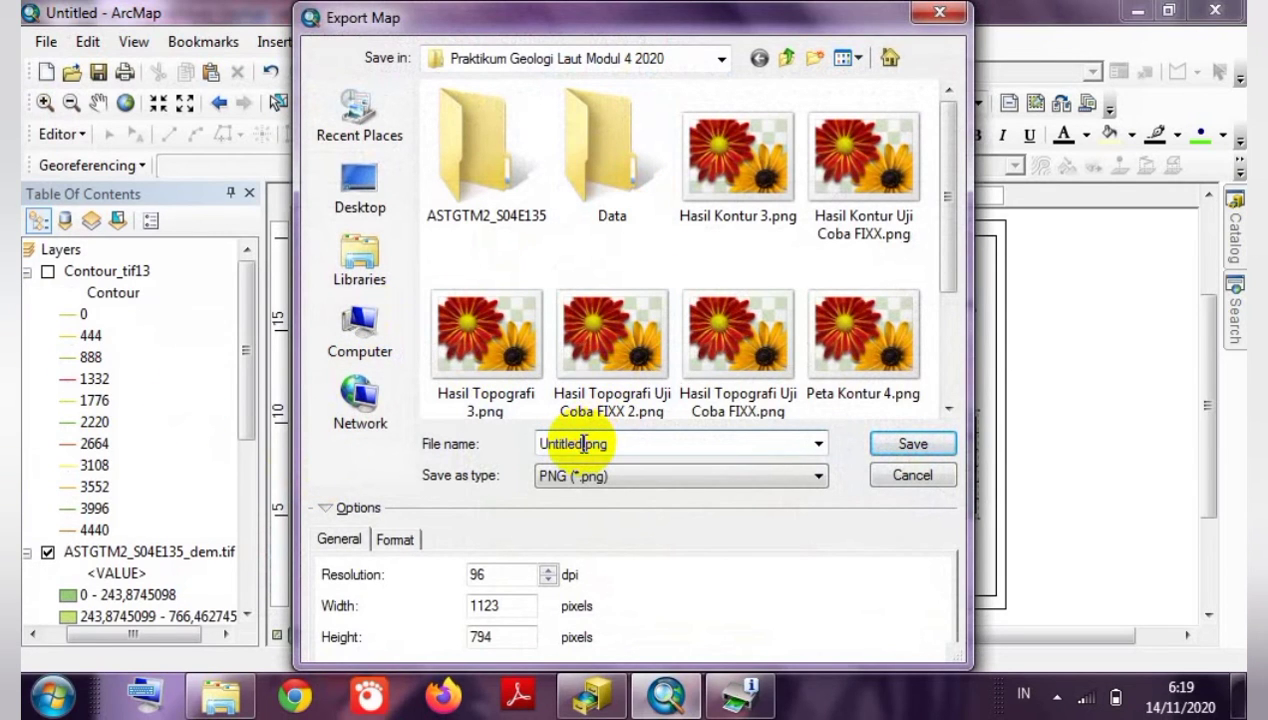
{"action": "double_click", "coordinate": [553, 443]}
{"action": "type", "text": "Hasil"}
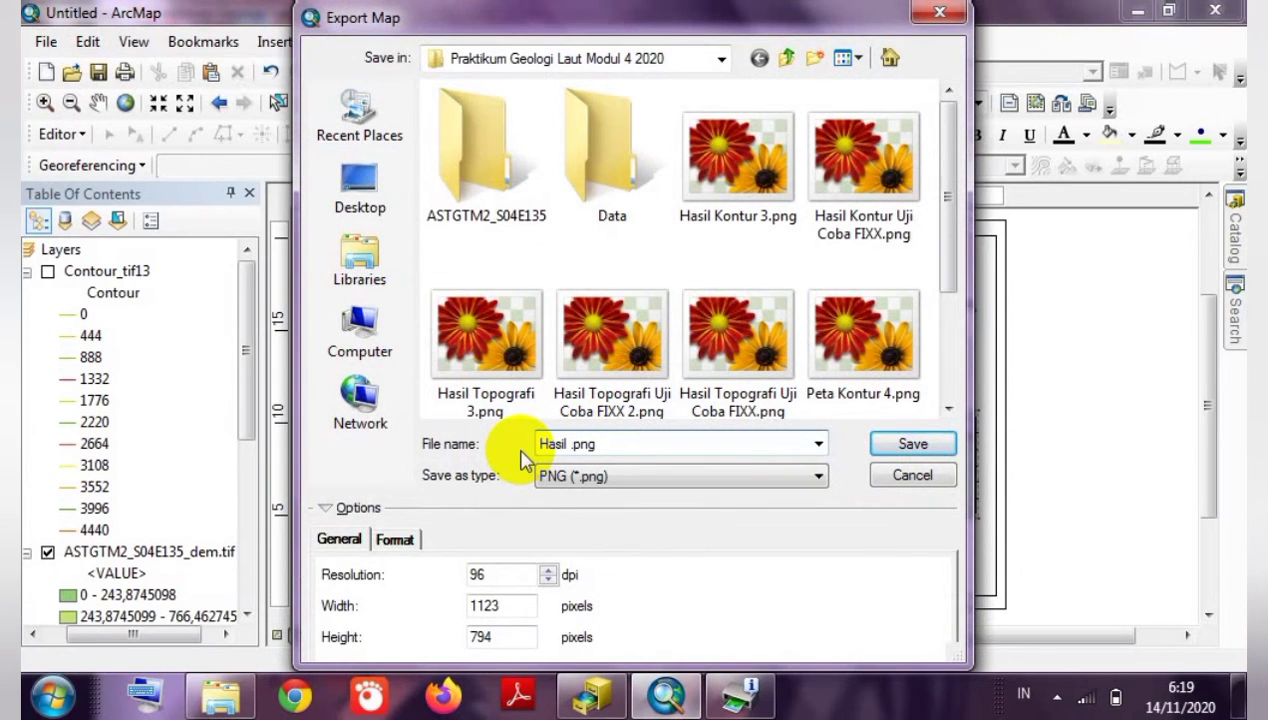
{"action": "type", "text": " Fe"}
{"action": "key", "text": "BackSpace"}
{"action": "key", "text": "BackSpace"}
{"action": "type", "text": "Topogra"}
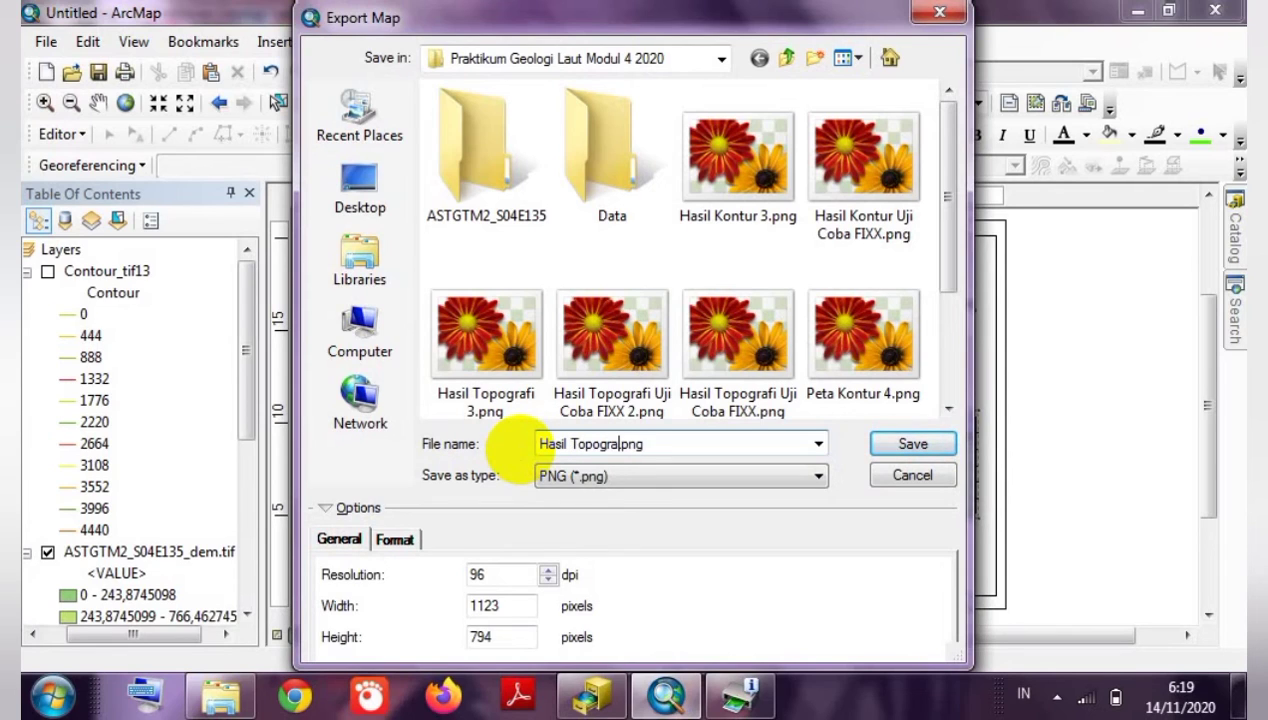
{"action": "type", "text": "fi_Zabina Afnan T"}
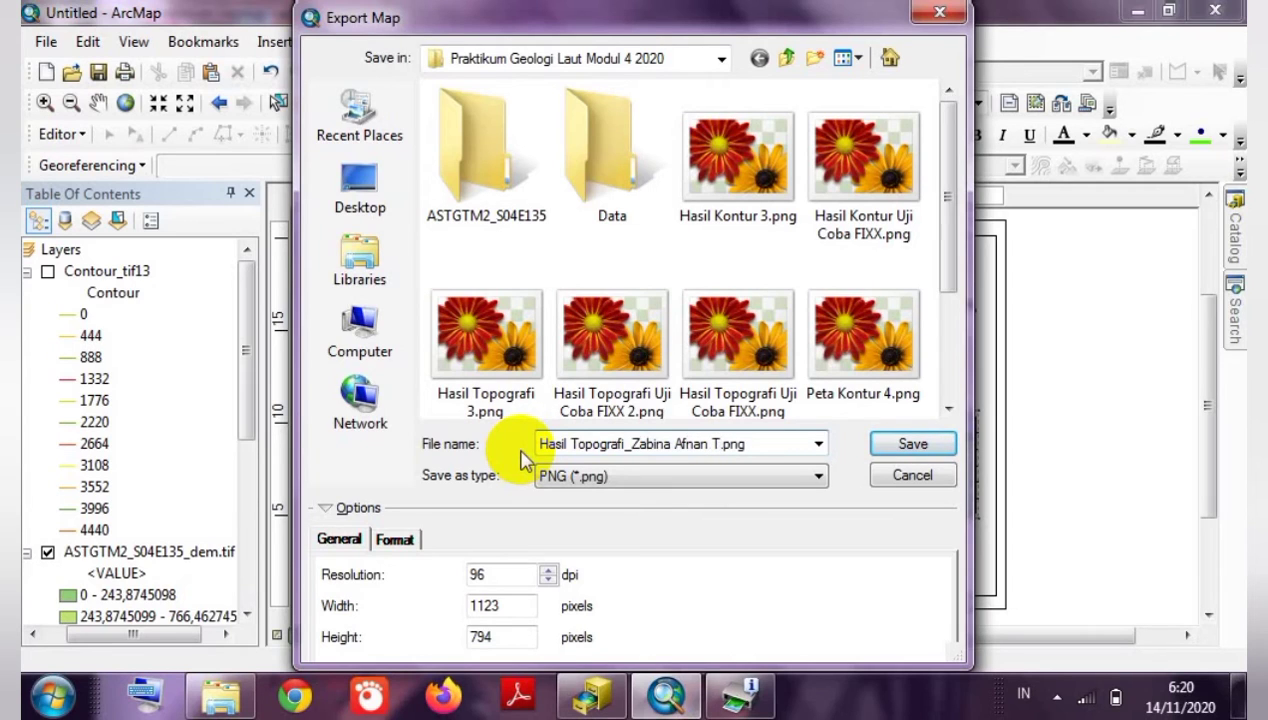
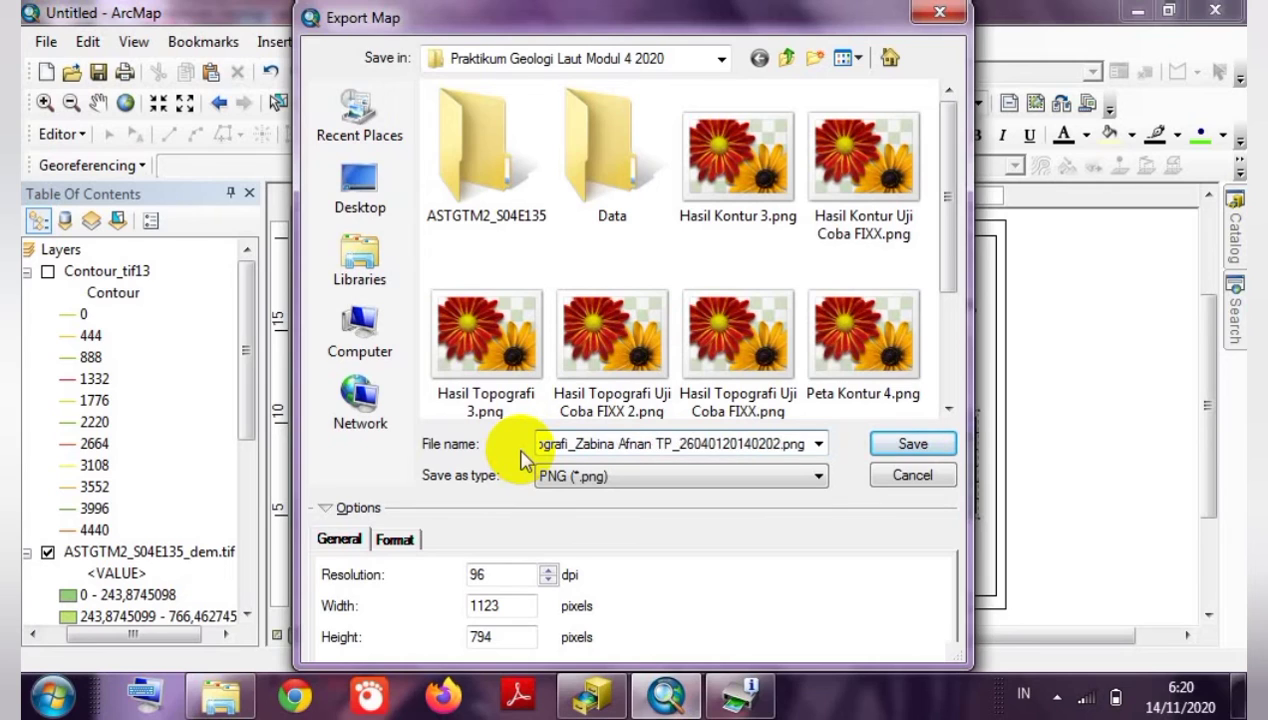
{"action": "type", "text": "_IKA"}
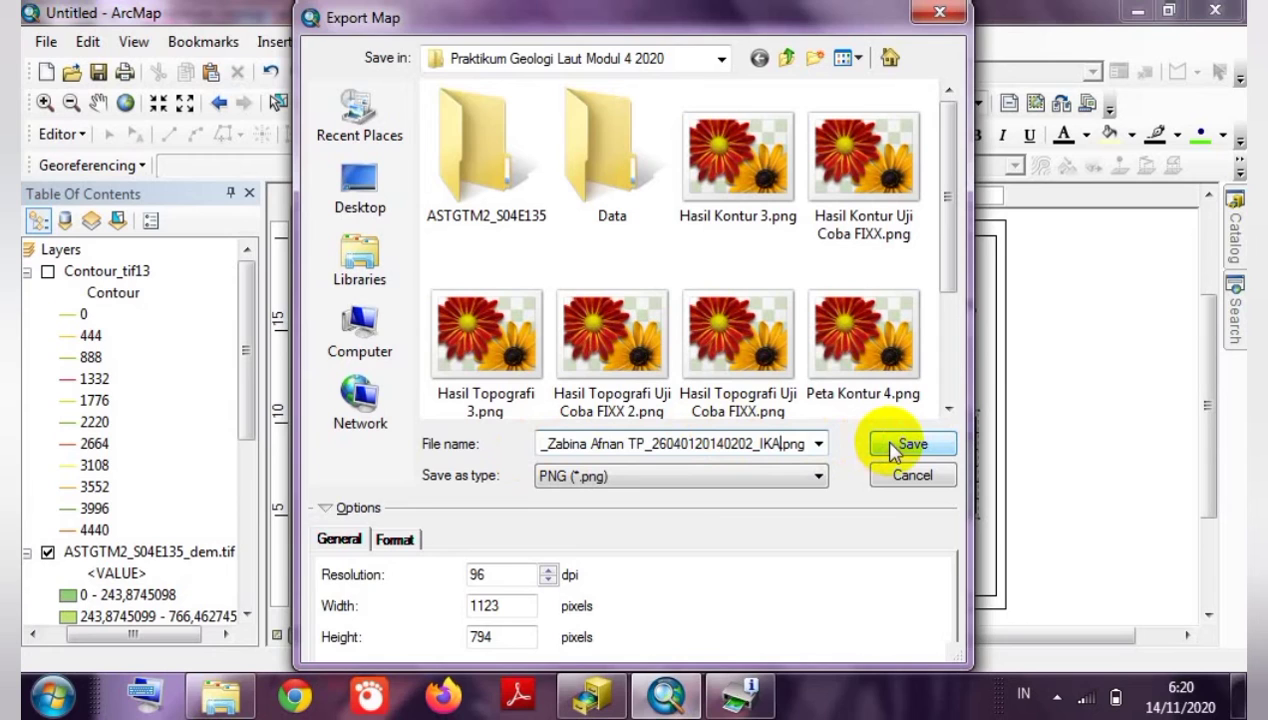
{"action": "left_click", "coordinate": [771, 478]}
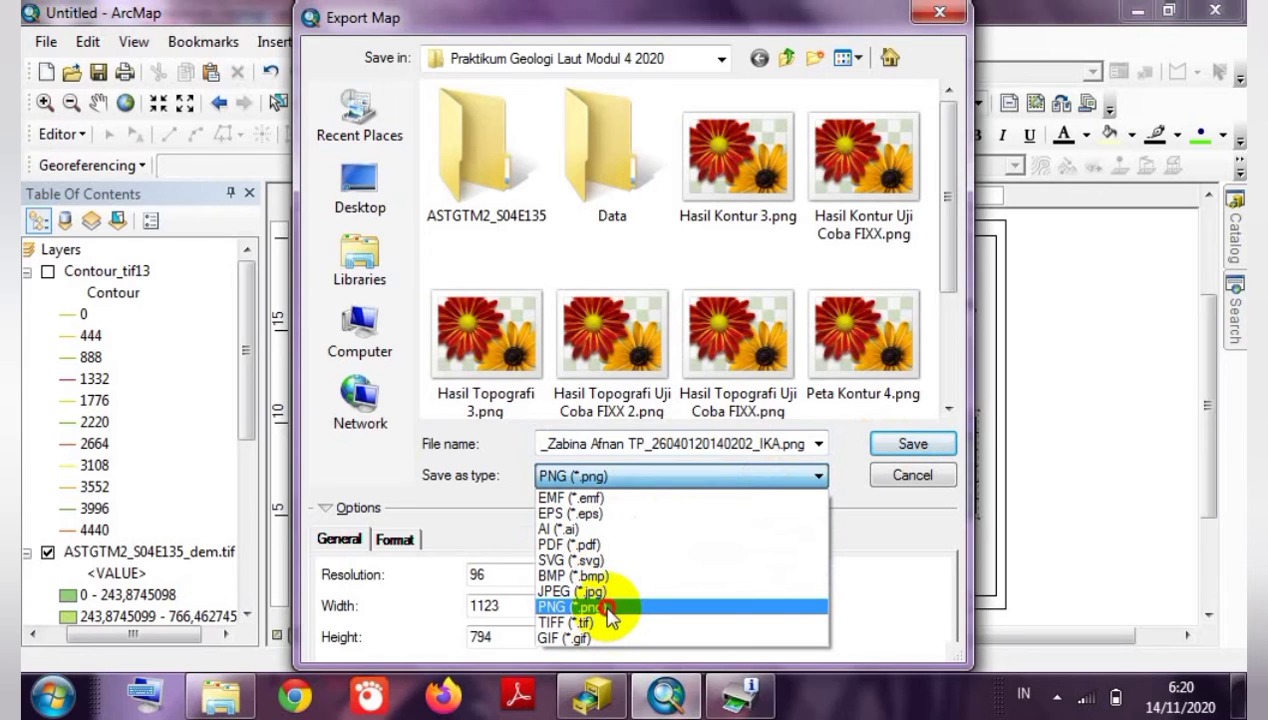
{"action": "left_click", "coordinate": [603, 606]}
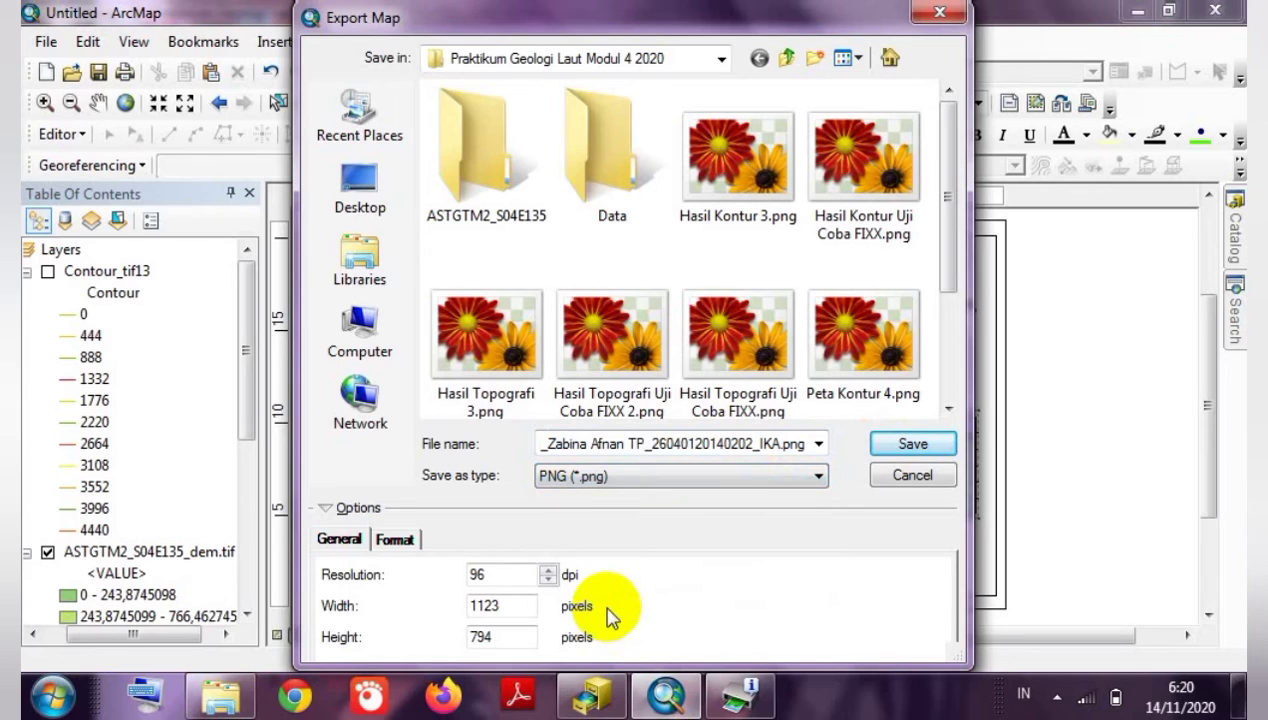
{"action": "left_click", "coordinate": [910, 448]}
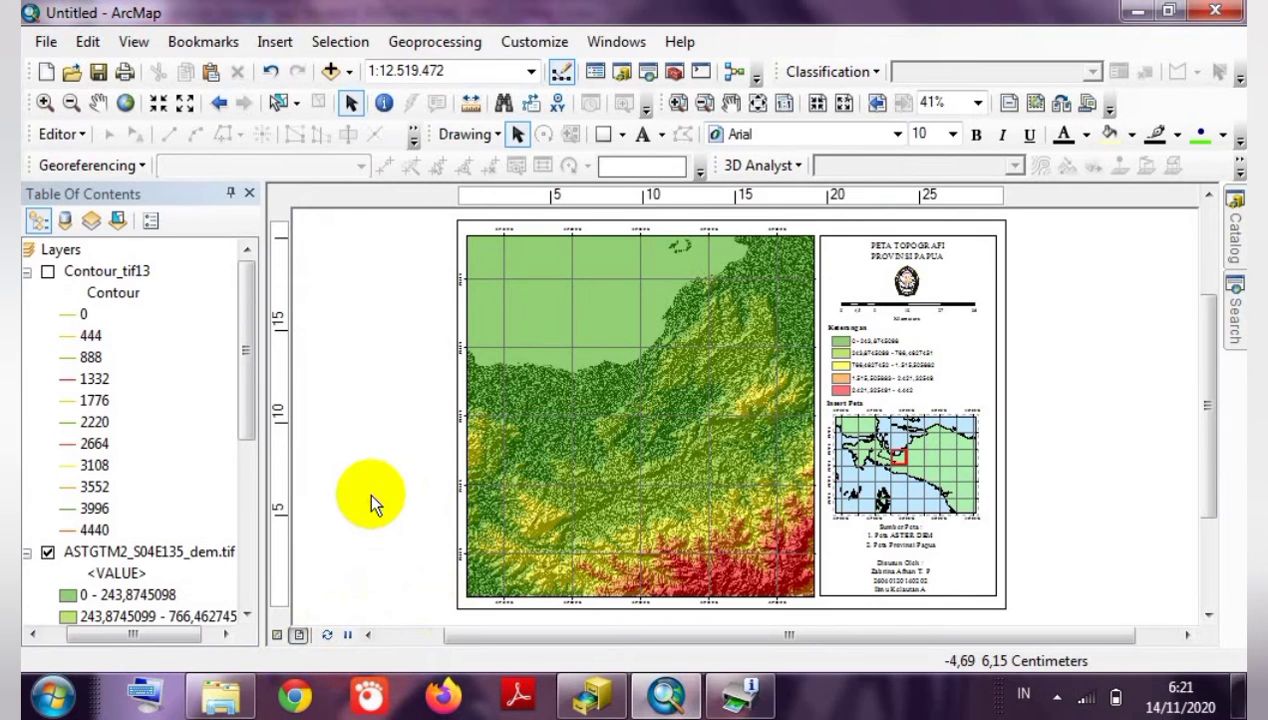
Turn Contour_tif13 back on and hide the HillSha_tif15 hillshade layer.
{"action": "left_click", "coordinate": [48, 272]}
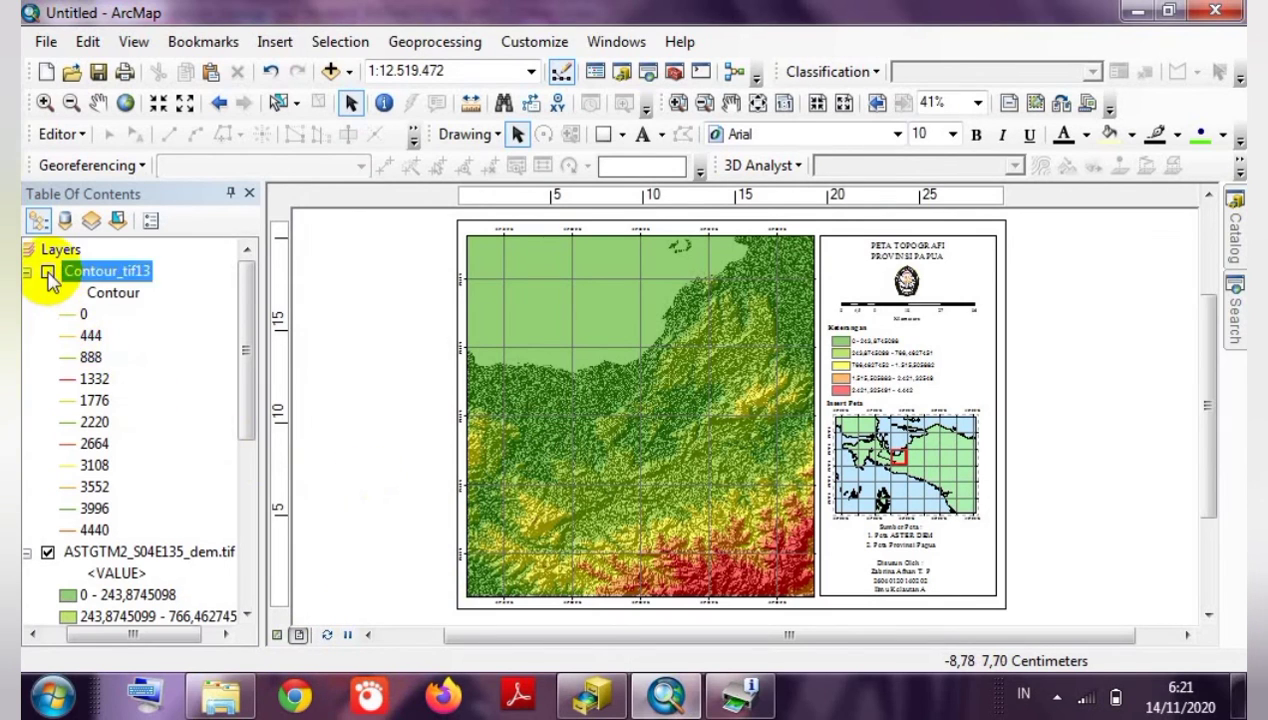
{"action": "left_click", "coordinate": [48, 272]}
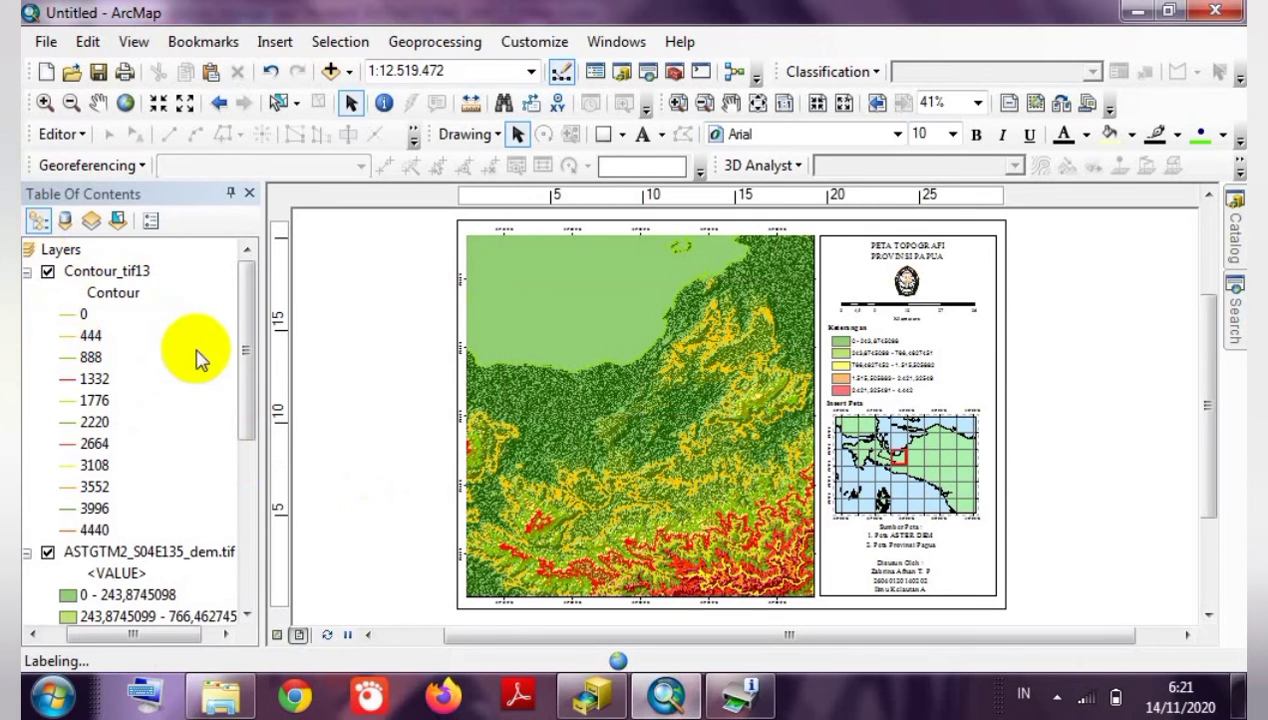
{"action": "left_click_drag", "start_coordinate": [240, 399], "coordinate": [248, 512]}
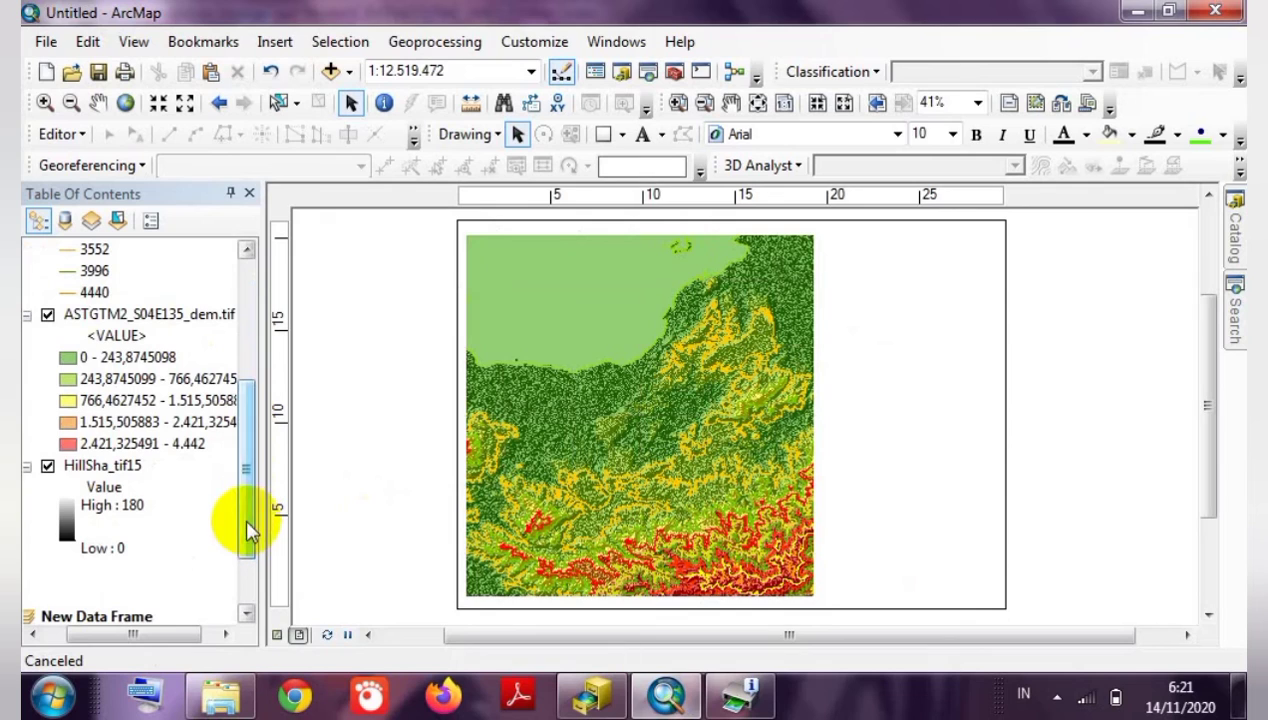
{"action": "left_click", "coordinate": [48, 466]}
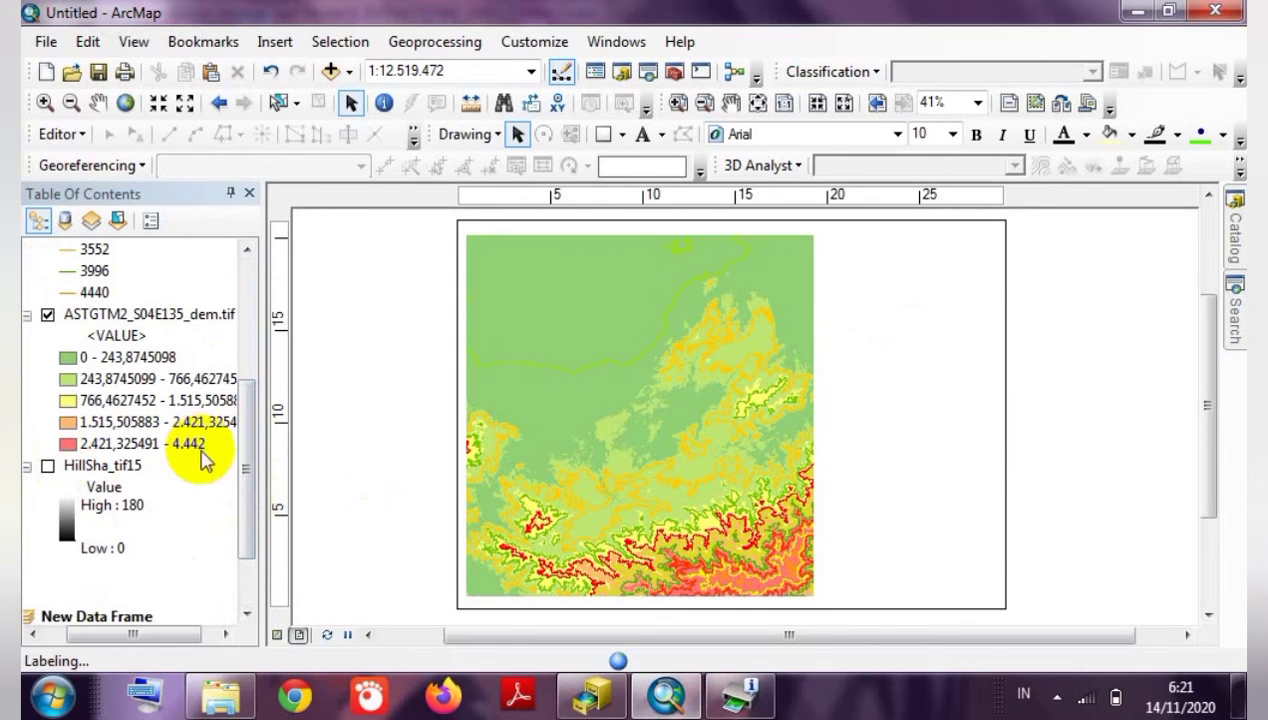
{"action": "left_click_drag", "start_coordinate": [243, 513], "coordinate": [252, 372]}
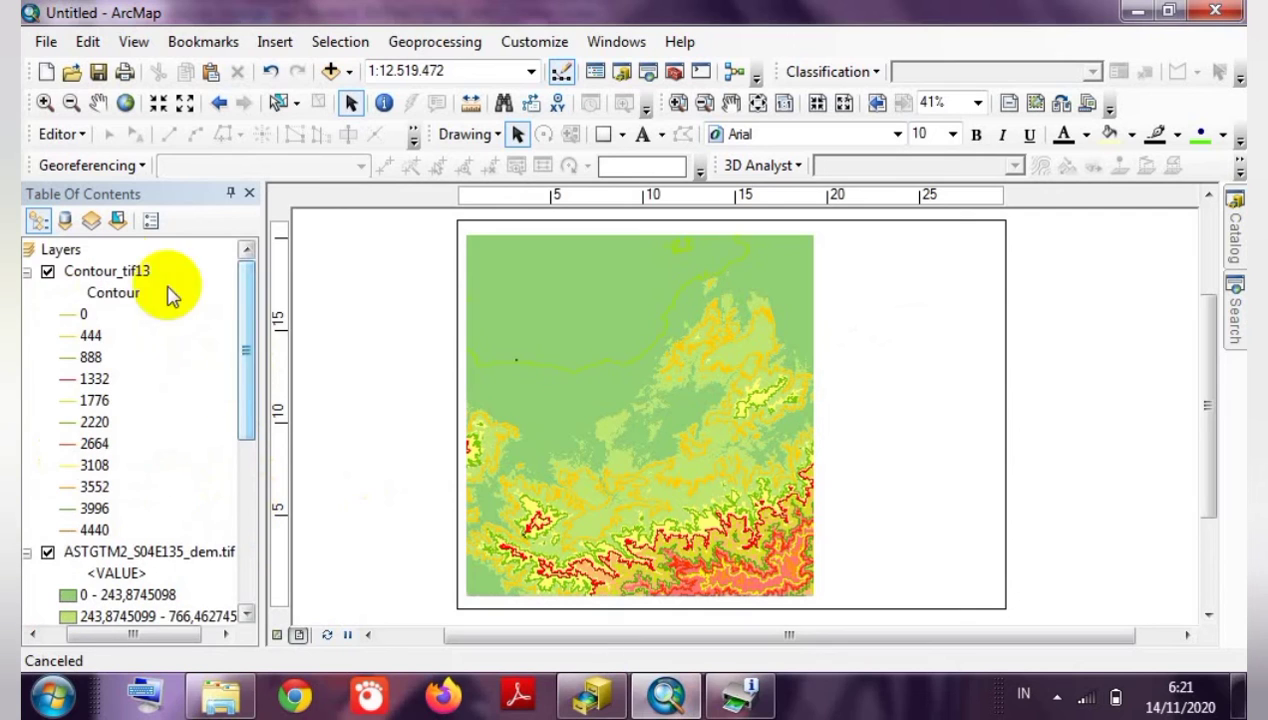
Symbolize Contour_tif13 with unique values and a colour ramp.
{"action": "left_click", "coordinate": [100, 270]}
{"action": "right_click", "coordinate": [118, 272]}
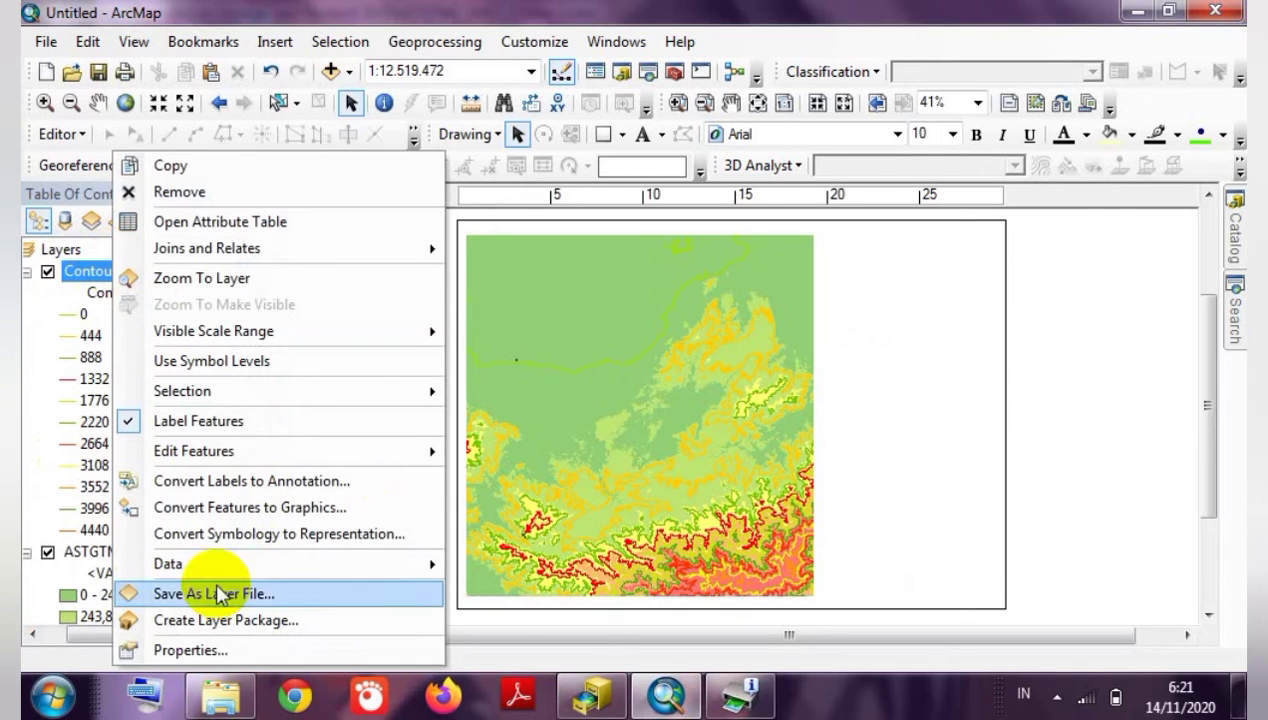
{"action": "left_click", "coordinate": [165, 648]}
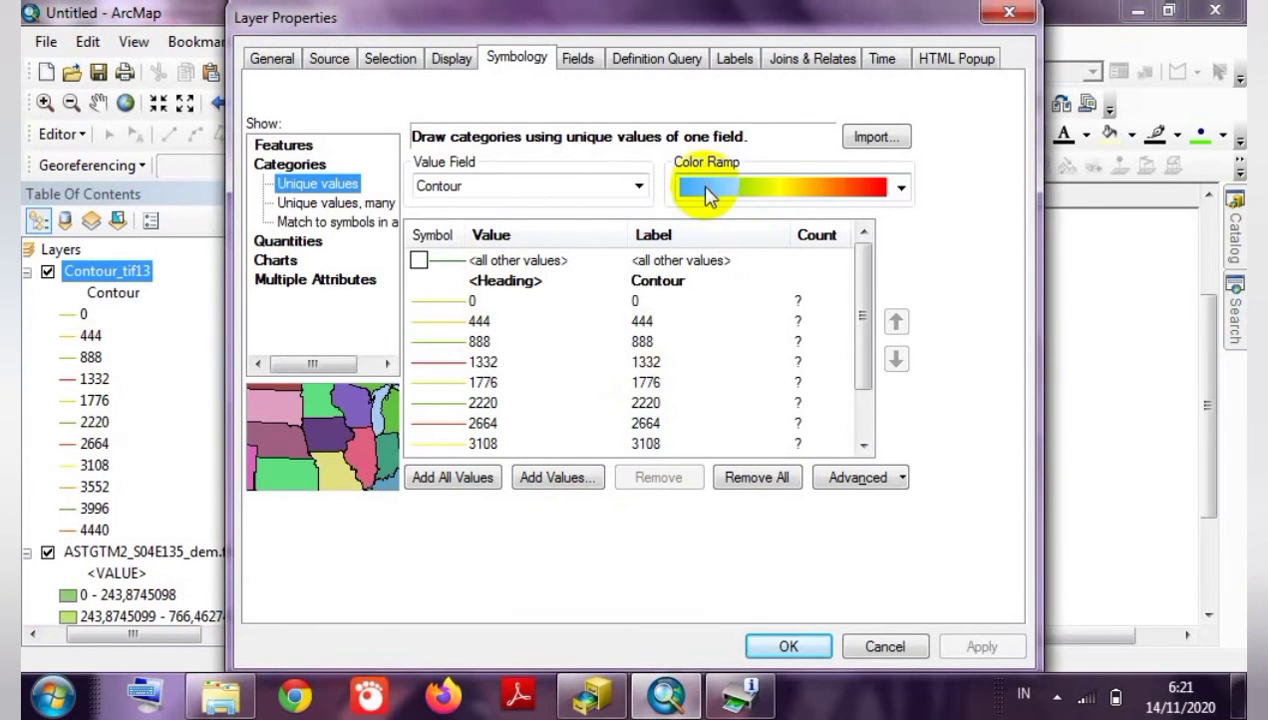
{"action": "left_click", "coordinate": [778, 636]}
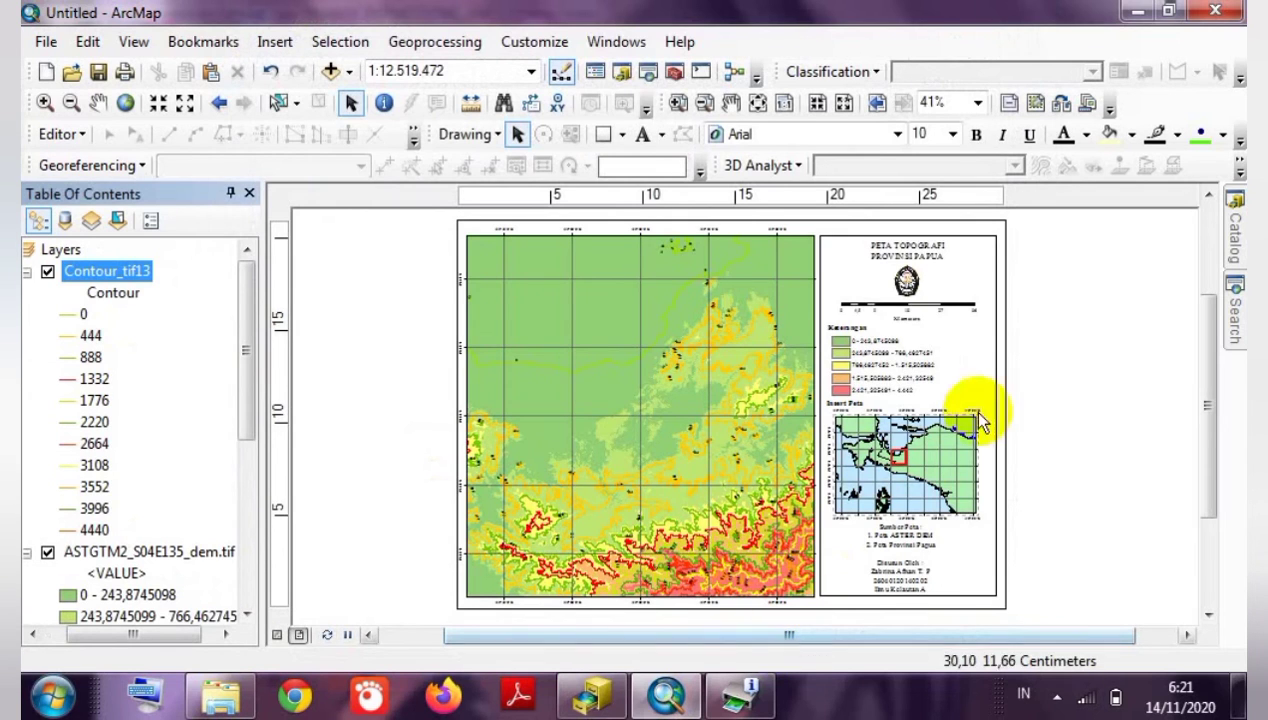
Change the title from PETA TOPOGRAFI to PETA KONTUR PROVINSI PAPUA and make it bold.
{"action": "left_click", "coordinate": [906, 252]}
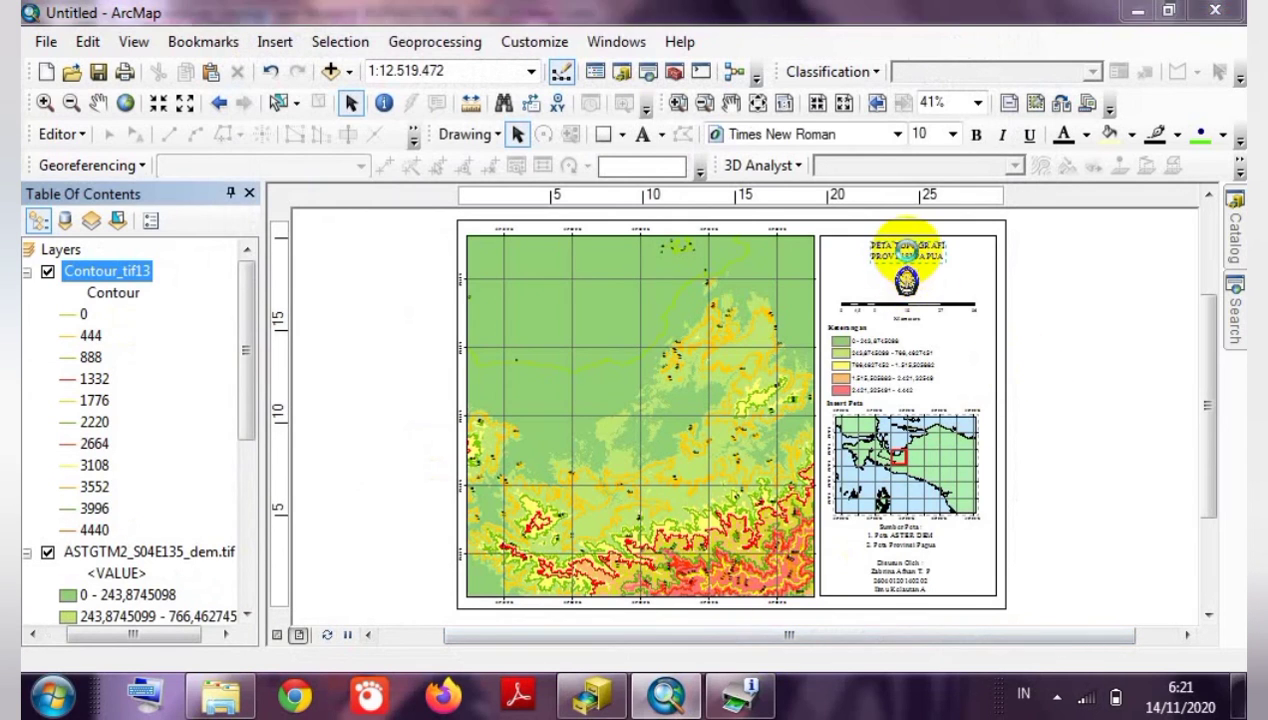
{"action": "double_click", "coordinate": [906, 252]}
{"action": "left_click", "coordinate": [595, 211]}
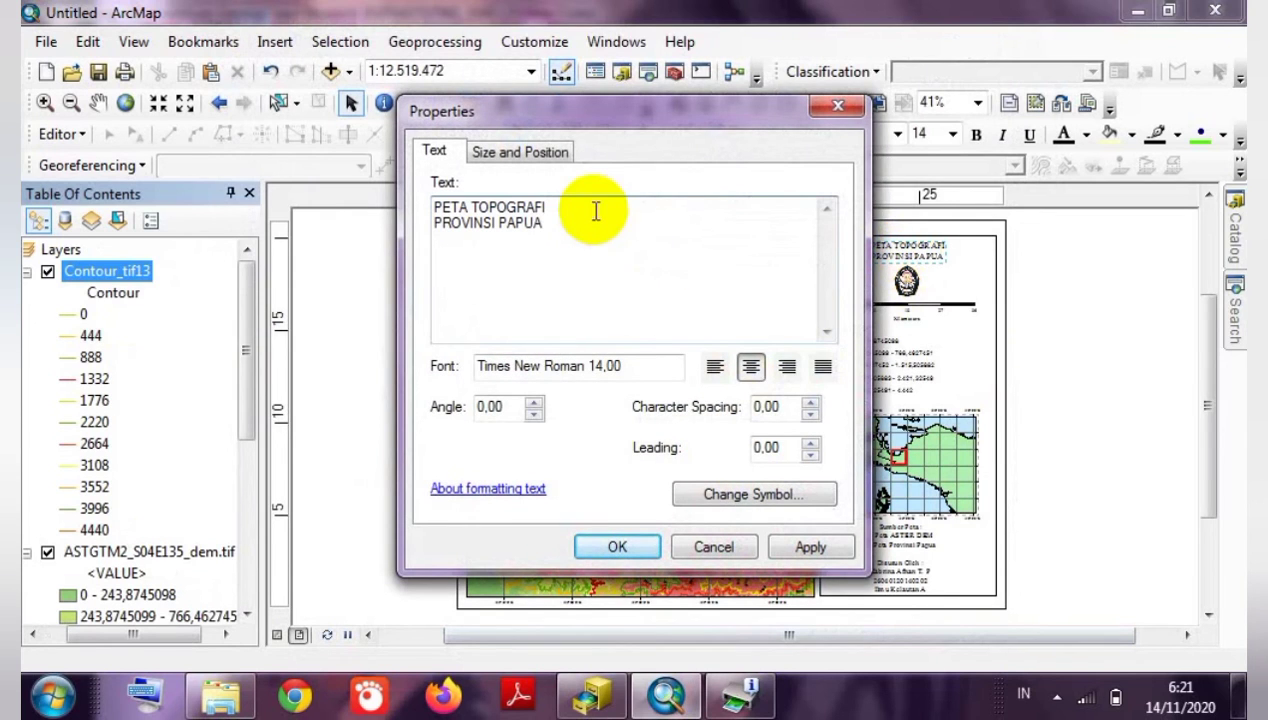
{"action": "left_click_drag", "start_coordinate": [589, 204], "coordinate": [473, 207]}
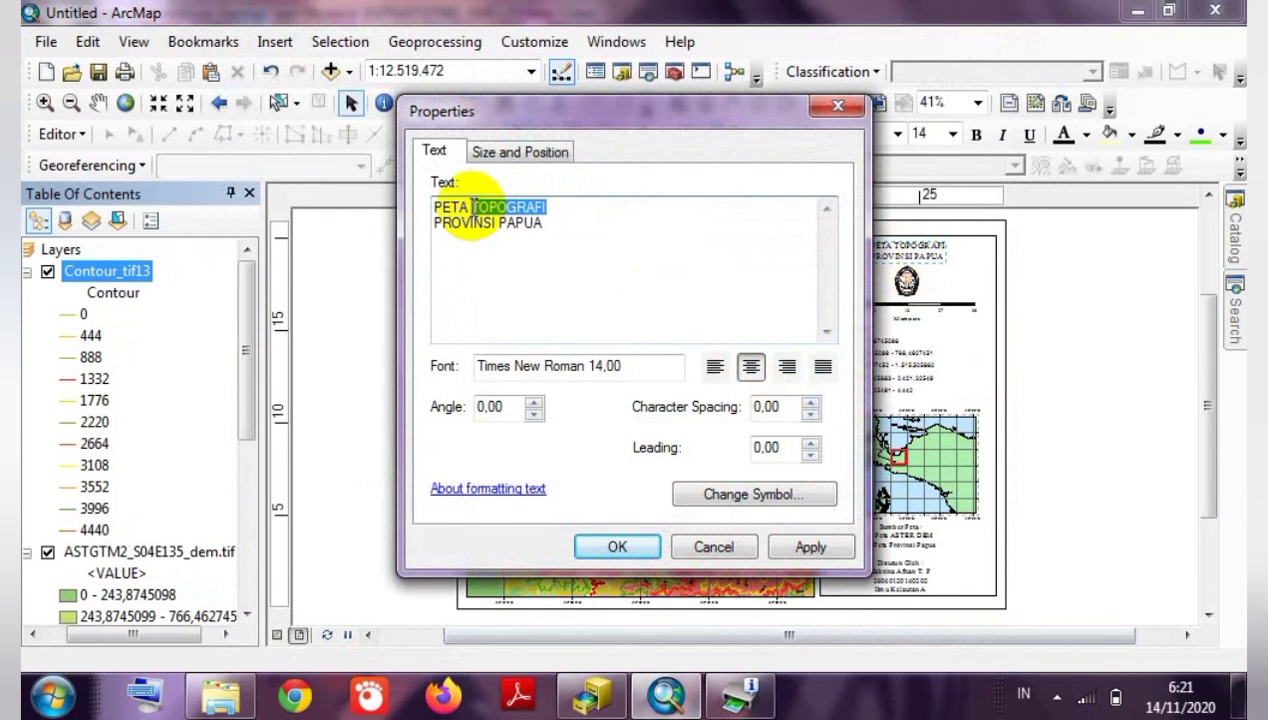
{"action": "type", "text": "KONTUR"}
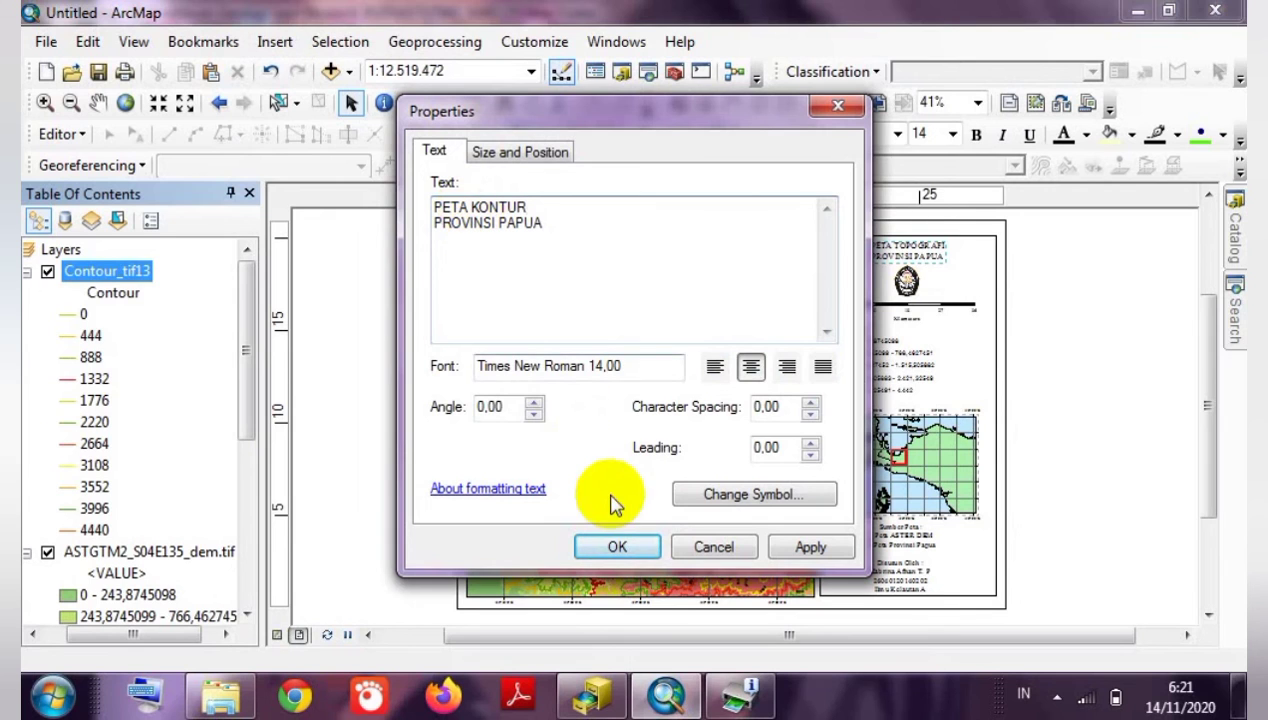
{"action": "left_click", "coordinate": [620, 543]}
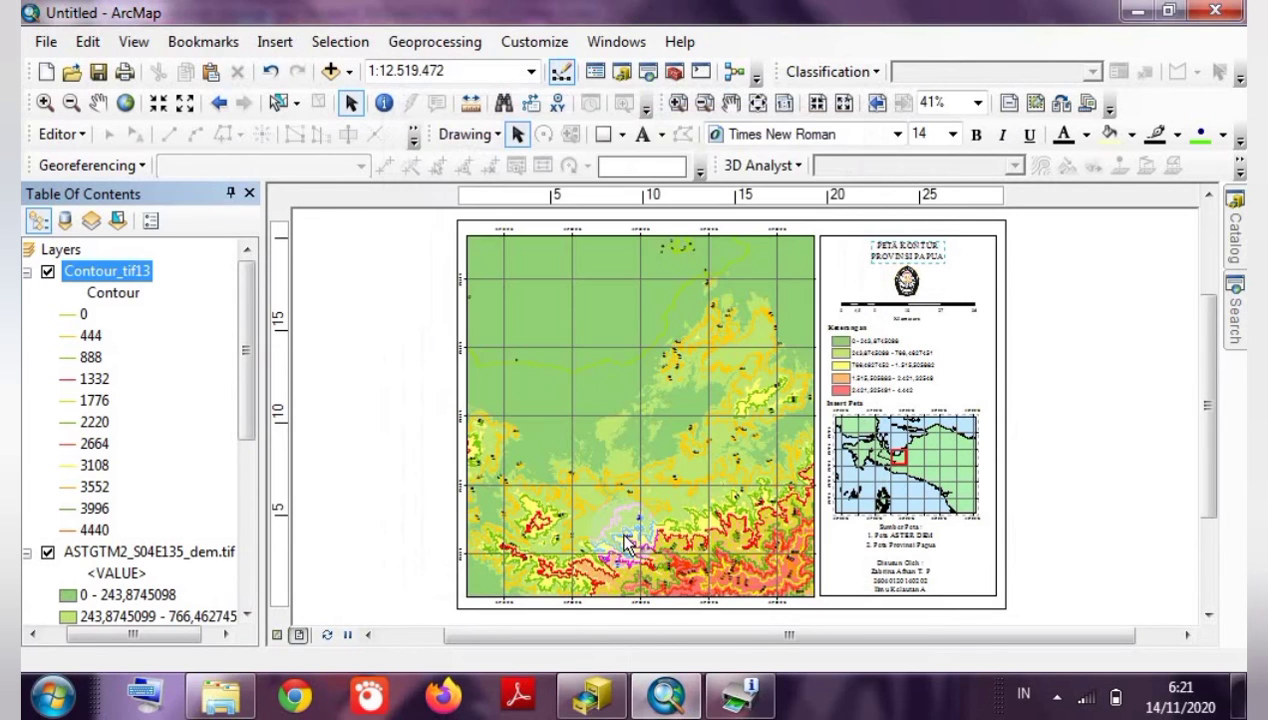
{"action": "left_click", "coordinate": [976, 134]}
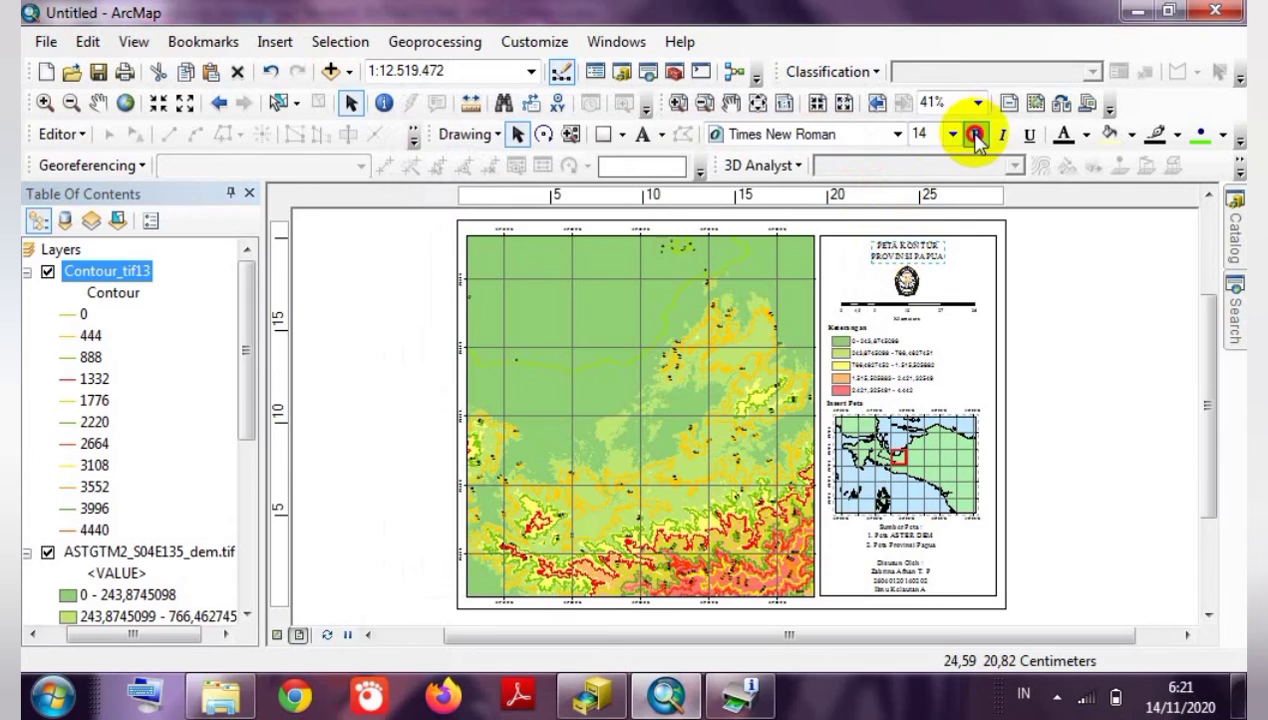
{"action": "left_click", "coordinate": [1037, 284]}
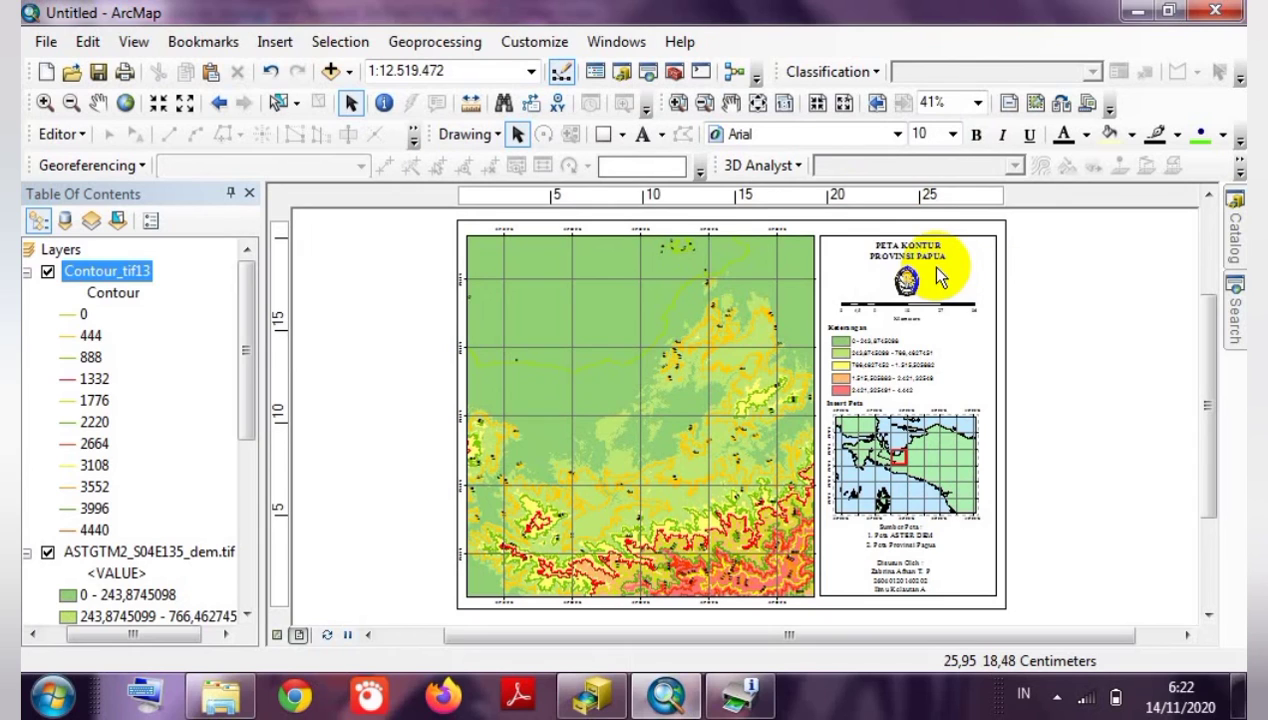
Export the contour layout as a 96 dpi PNG named 'Hasil Kontur_' plus the author's name and student number.
{"action": "left_click", "coordinate": [46, 41]}
{"action": "left_click", "coordinate": [112, 406]}
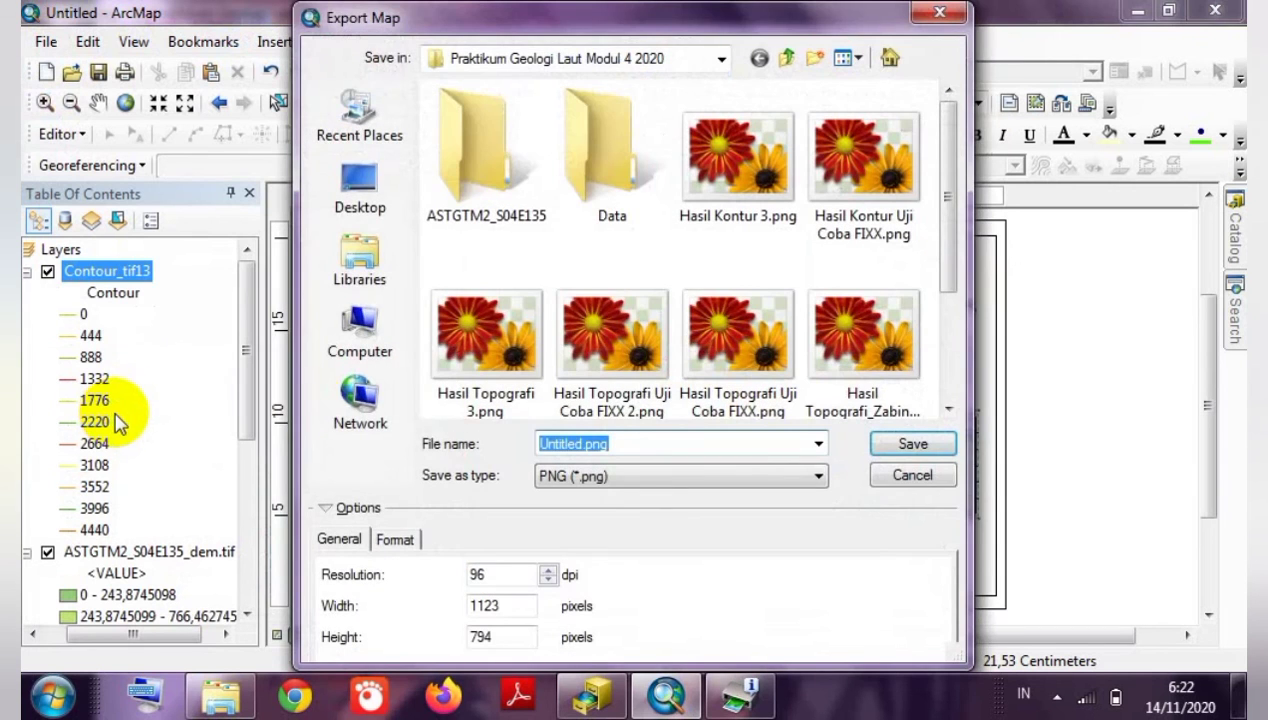
{"action": "left_click", "coordinate": [577, 441]}
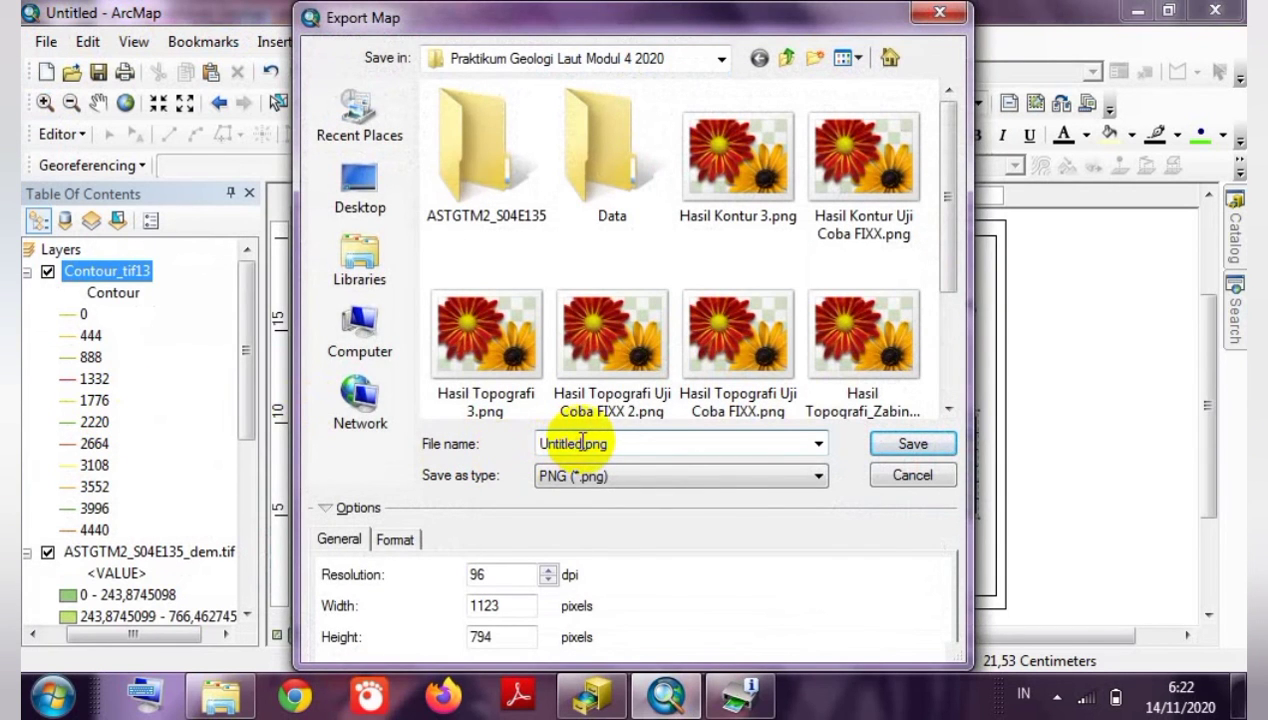
{"action": "left_click_drag", "start_coordinate": [583, 442], "coordinate": [514, 450]}
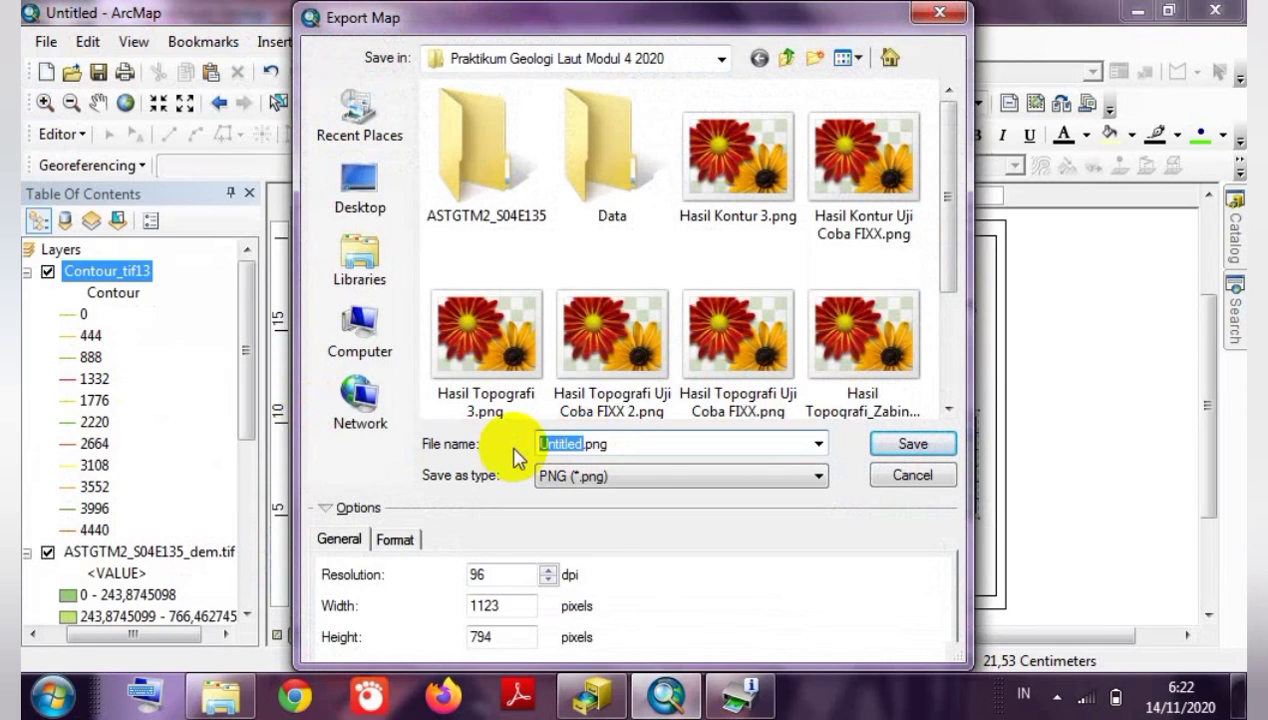
{"action": "type", "text": "Hasil "}
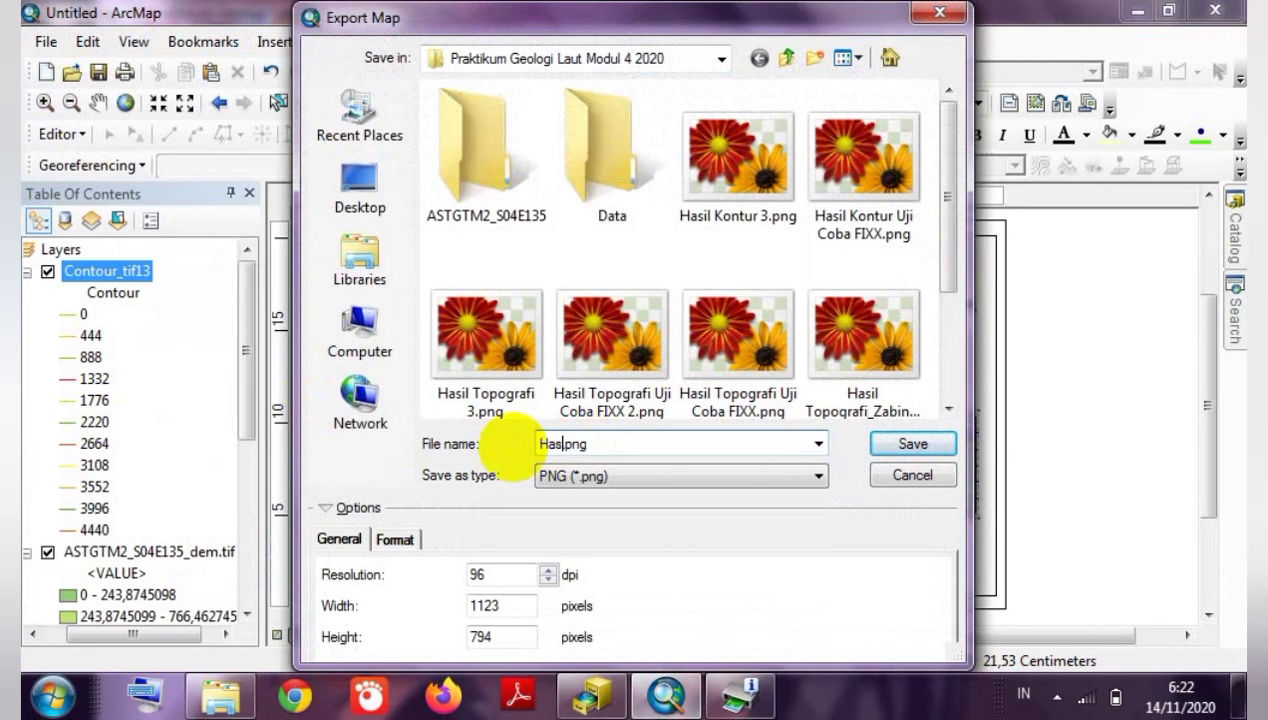
{"action": "type", "text": "K"}
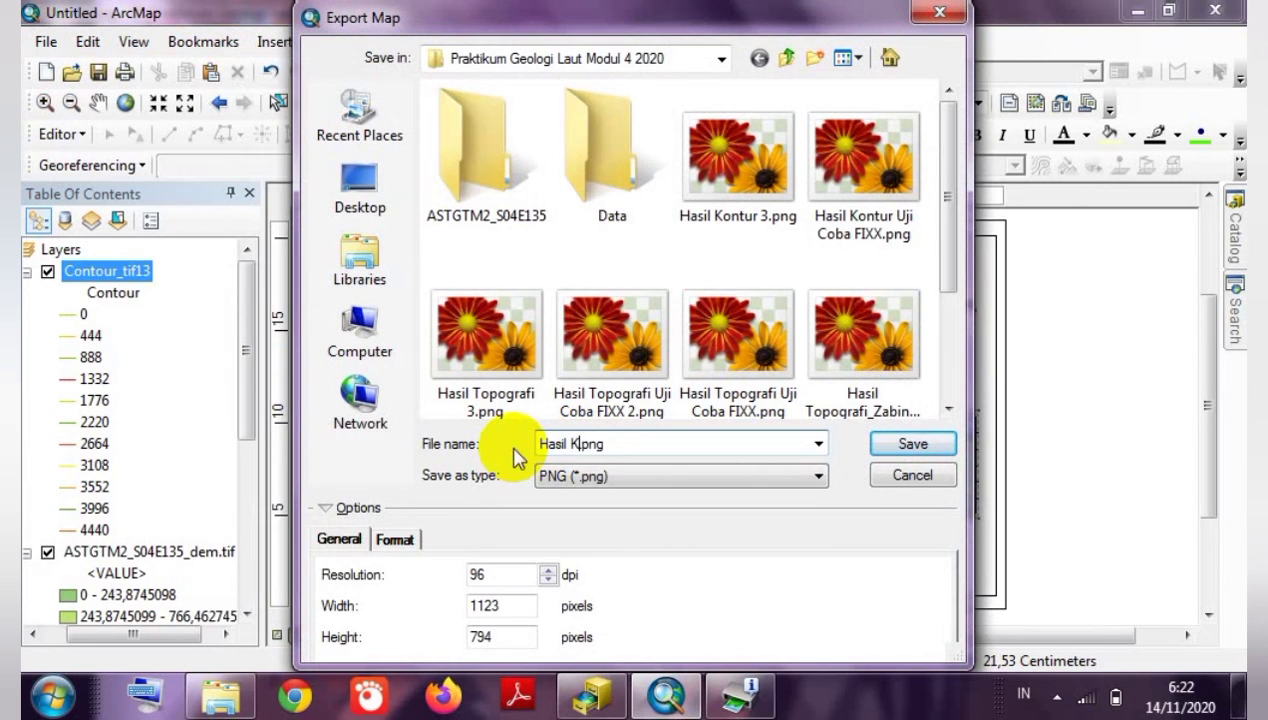
{"action": "type", "text": "ontur_z"}
{"action": "key", "text": "BackSpace"}
{"action": "type", "text": "Za"}
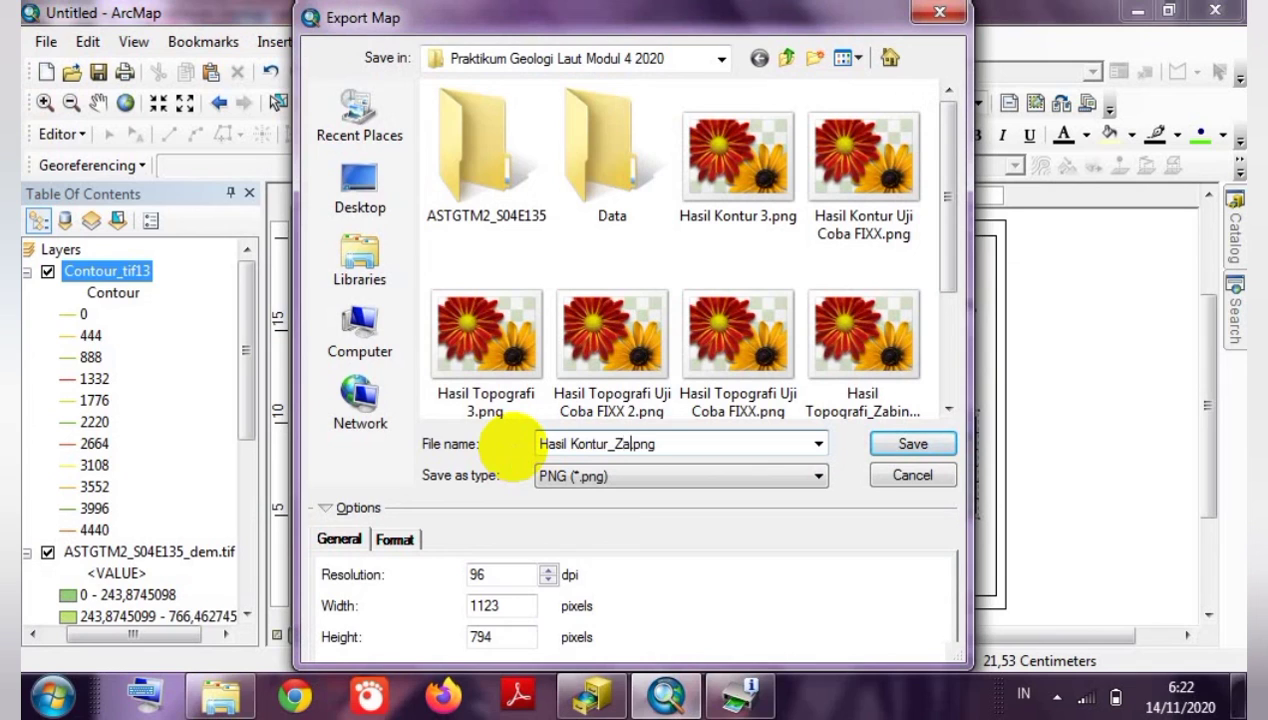
{"action": "type", "text": "brina Af"}
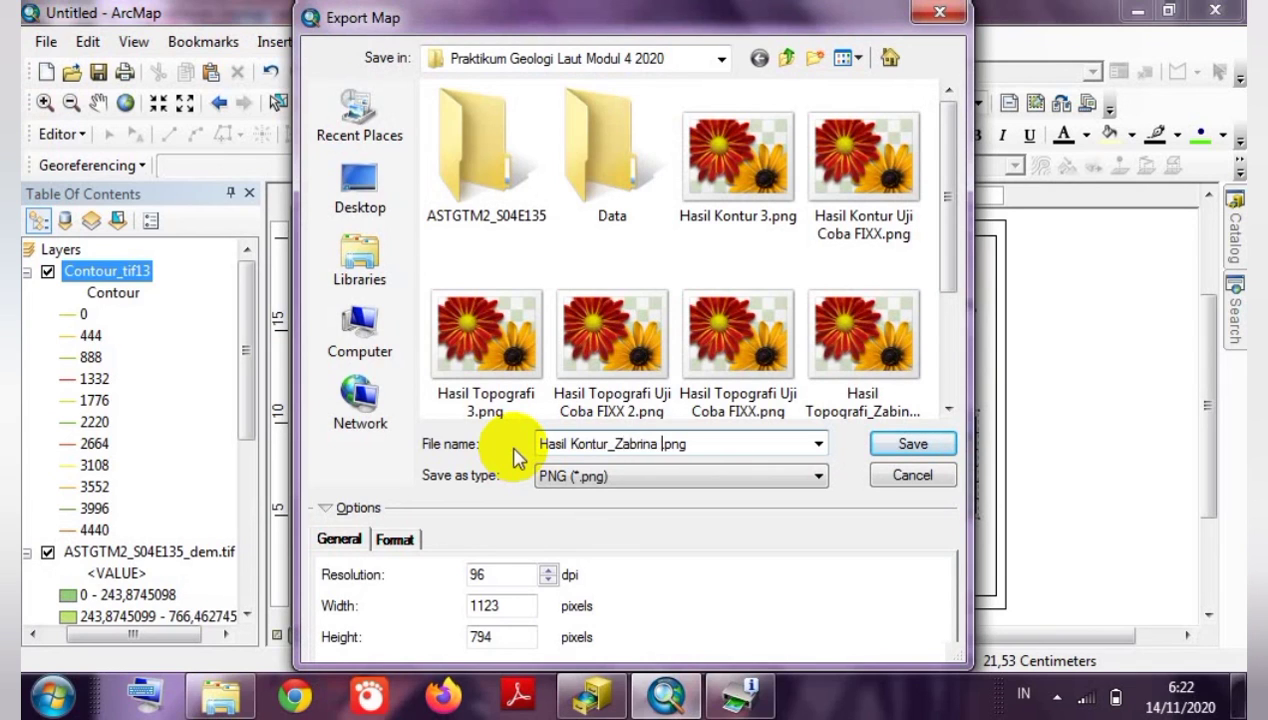
{"action": "type", "text": "nan TP"}
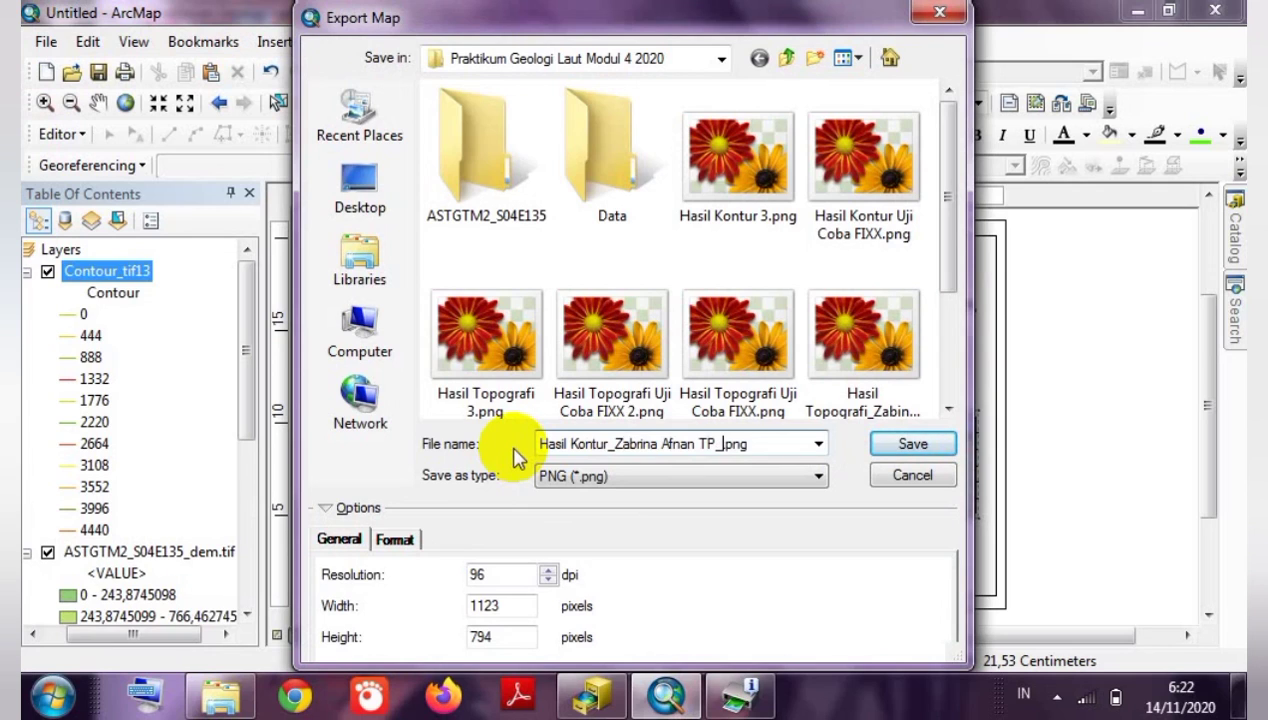
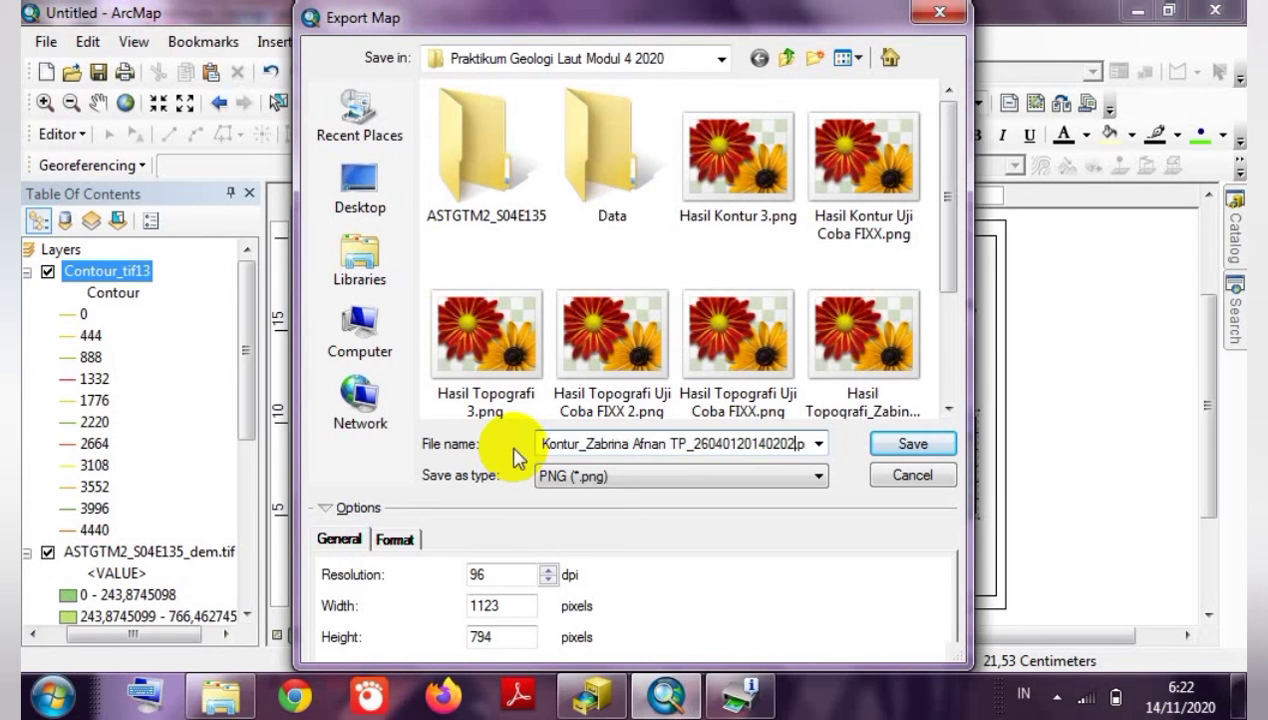
{"action": "type", "text": "_IKA.pn"}
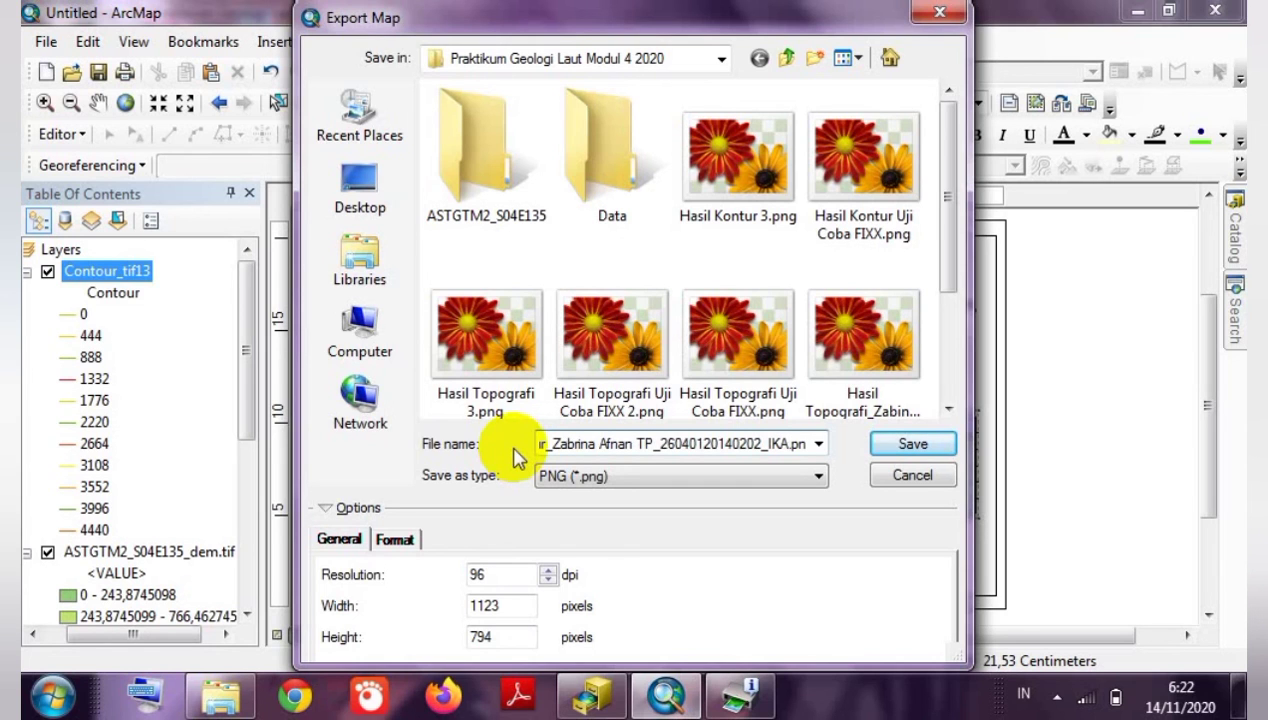
{"action": "left_click", "coordinate": [910, 443]}
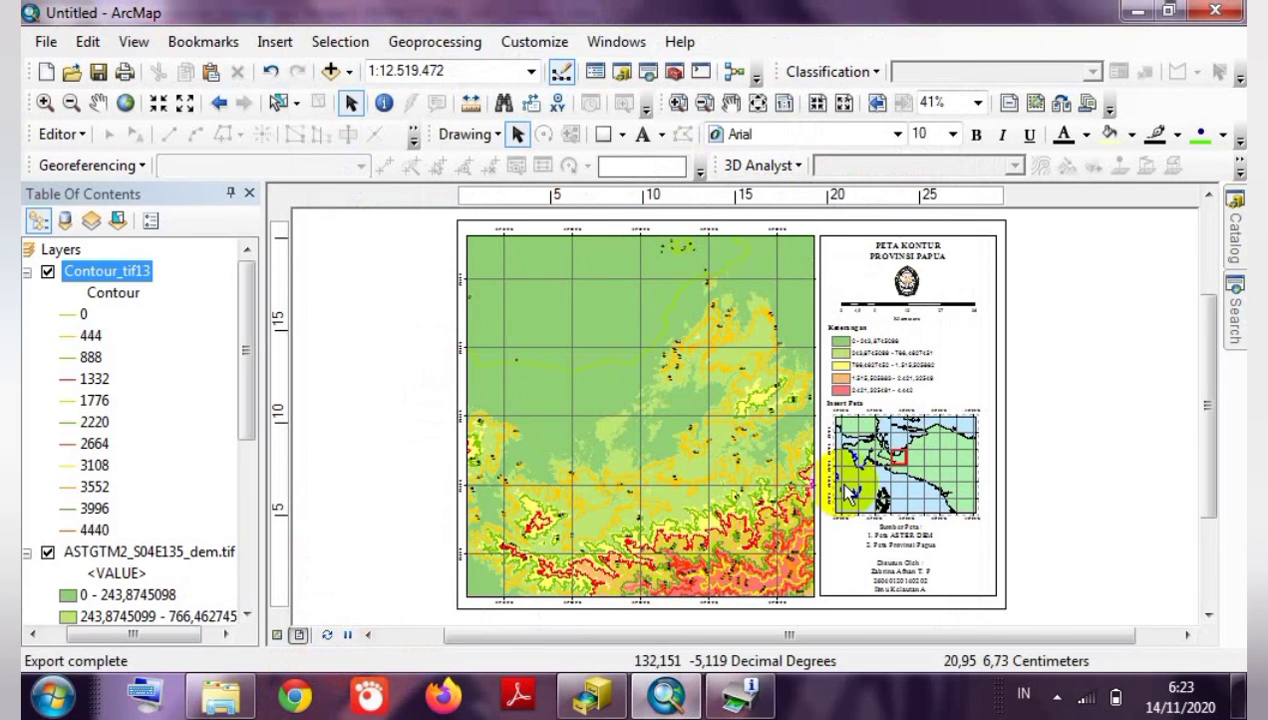
Minimize ArcMap and ArcCatalog and open the Praktikum Geologi Laut Modul 4 2020 folder in Explorer.
{"action": "left_click", "coordinate": [1137, 12]}
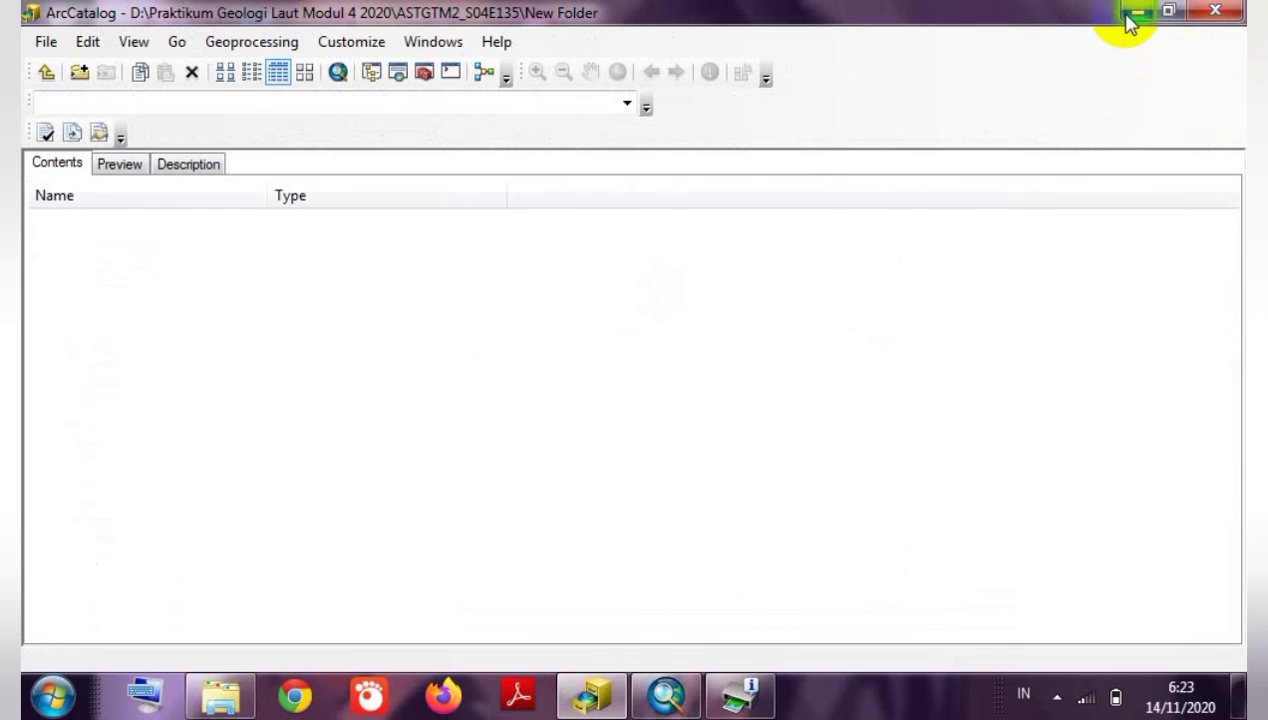
{"action": "left_click", "coordinate": [1126, 18]}
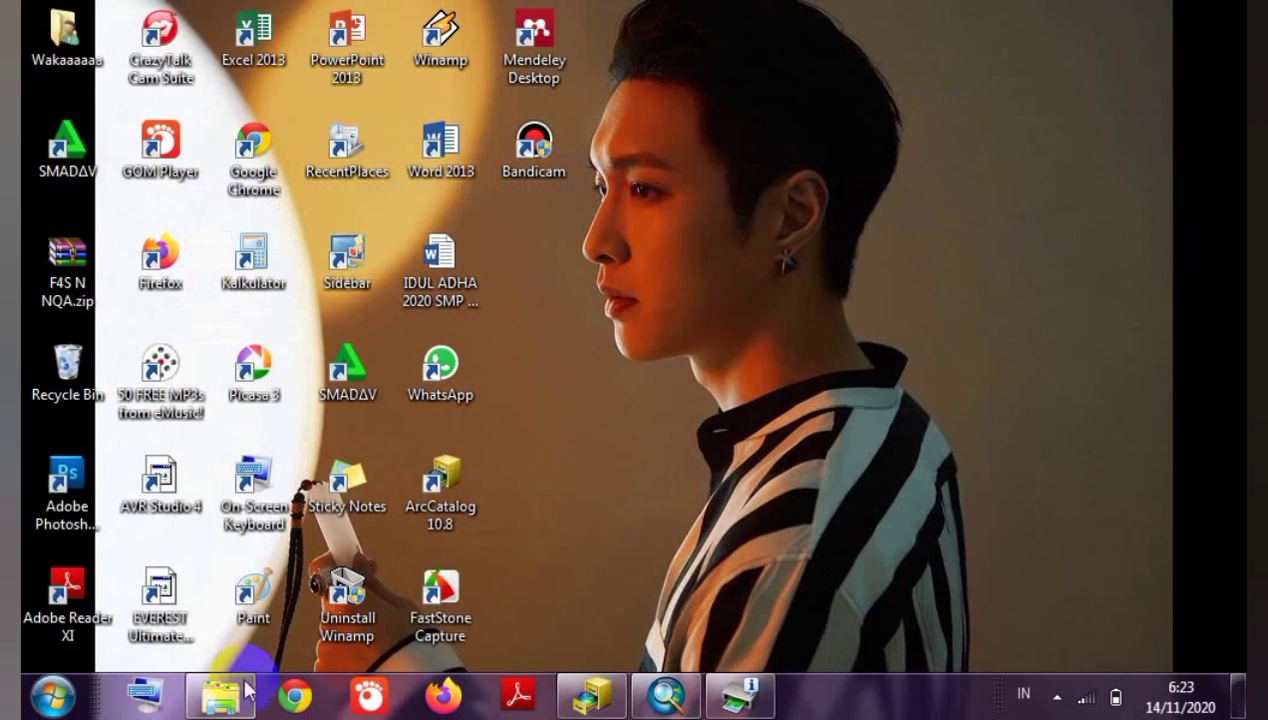
{"action": "left_click", "coordinate": [221, 695]}
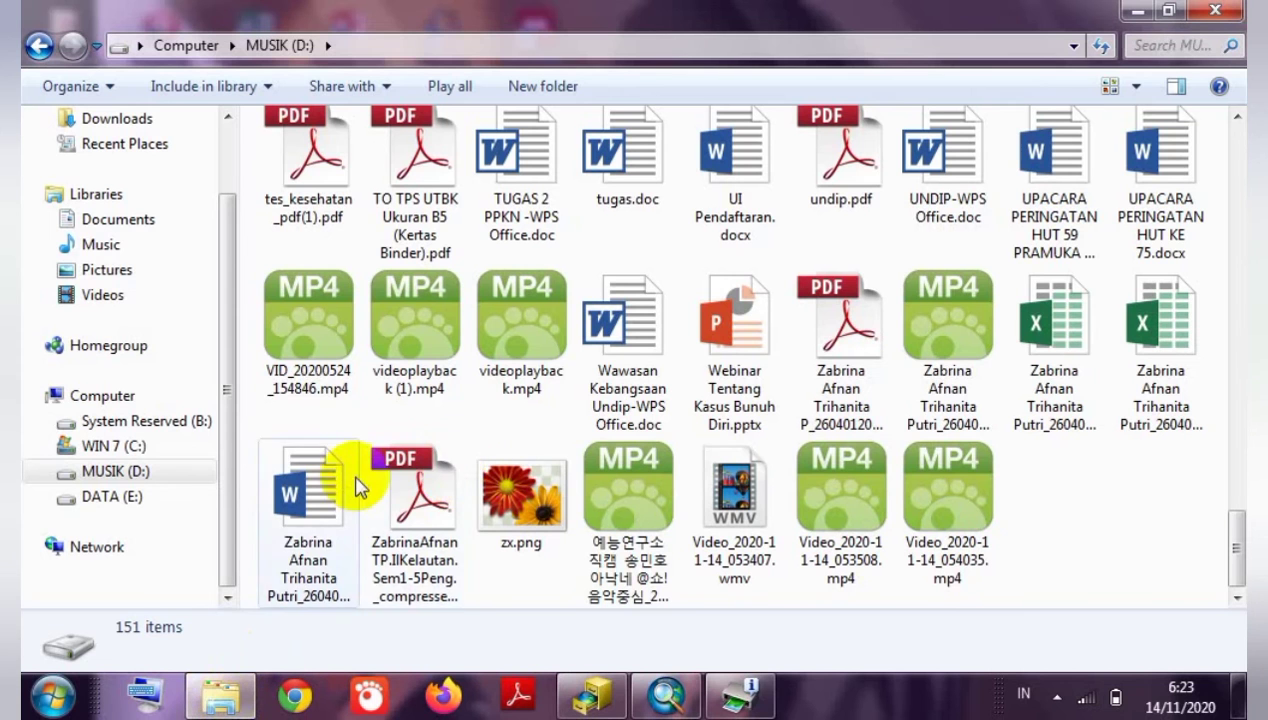
{"action": "left_click_drag", "start_coordinate": [1232, 516], "coordinate": [1237, 125]}
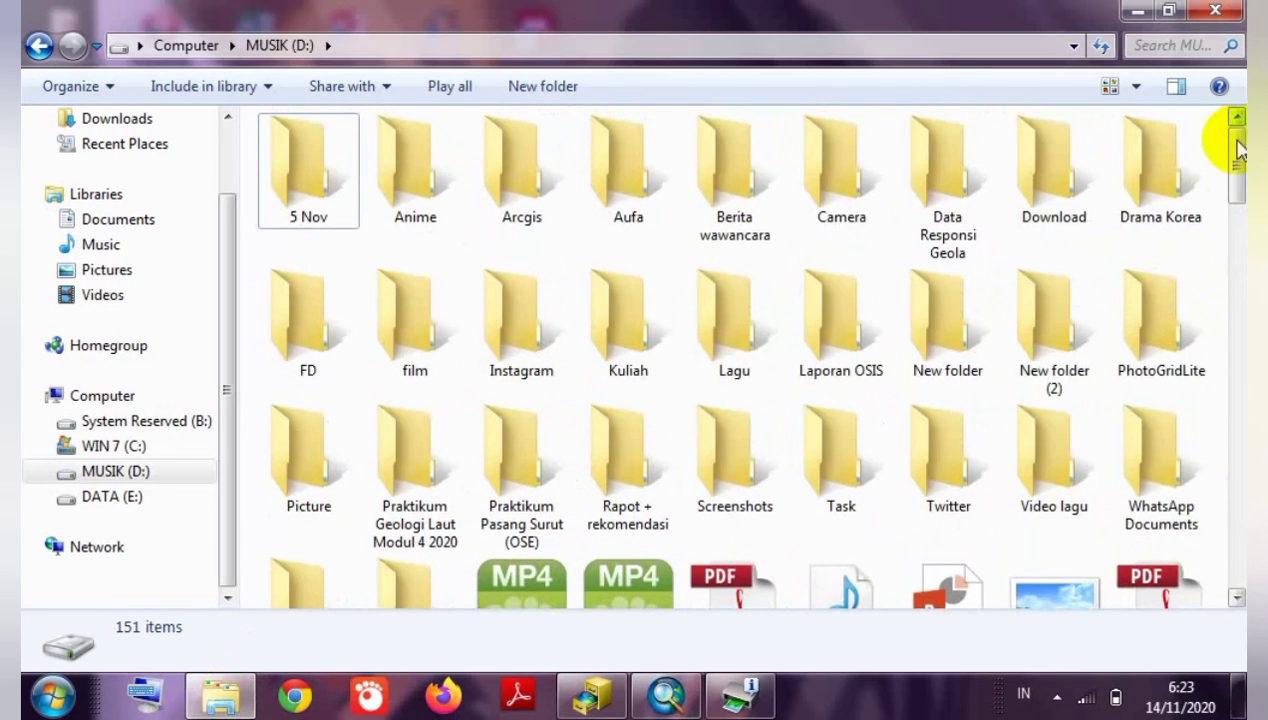
{"action": "double_click", "coordinate": [415, 505]}
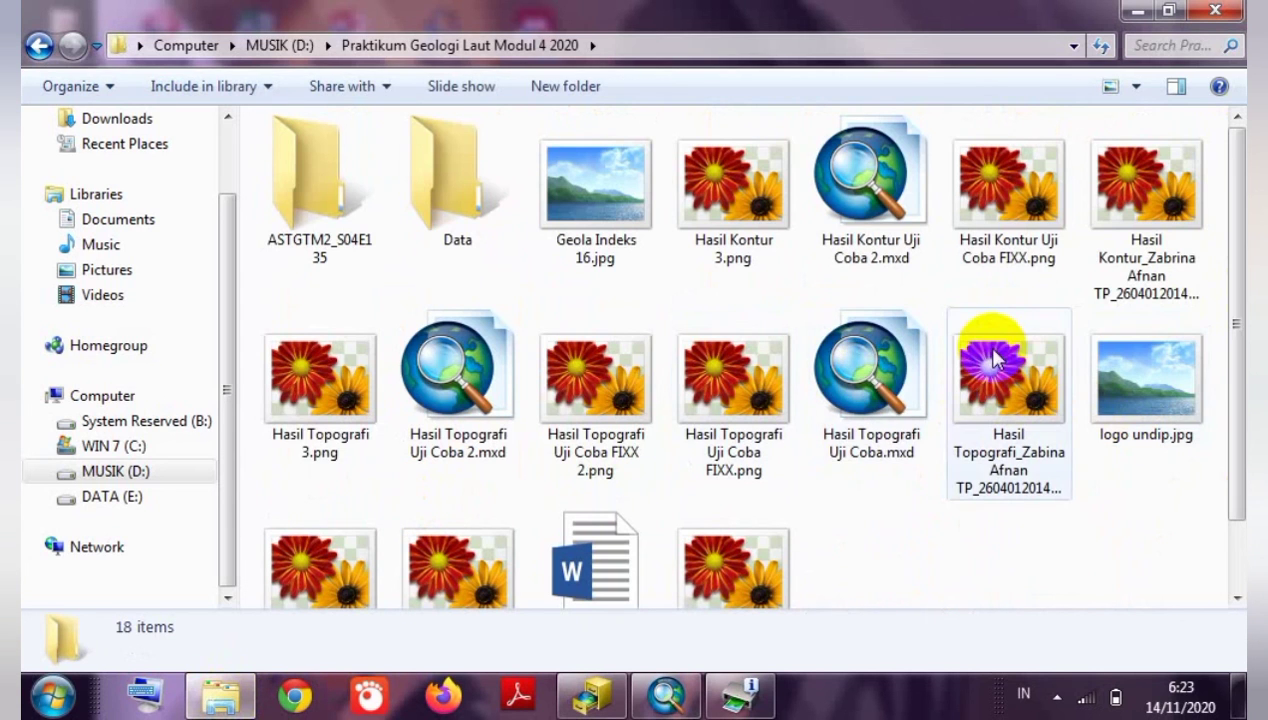
Check the two exported PNGs' details and open the contour map image.
{"action": "left_click_drag", "start_coordinate": [1236, 340], "coordinate": [1240, 460]}
{"action": "left_click", "coordinate": [1017, 285]}
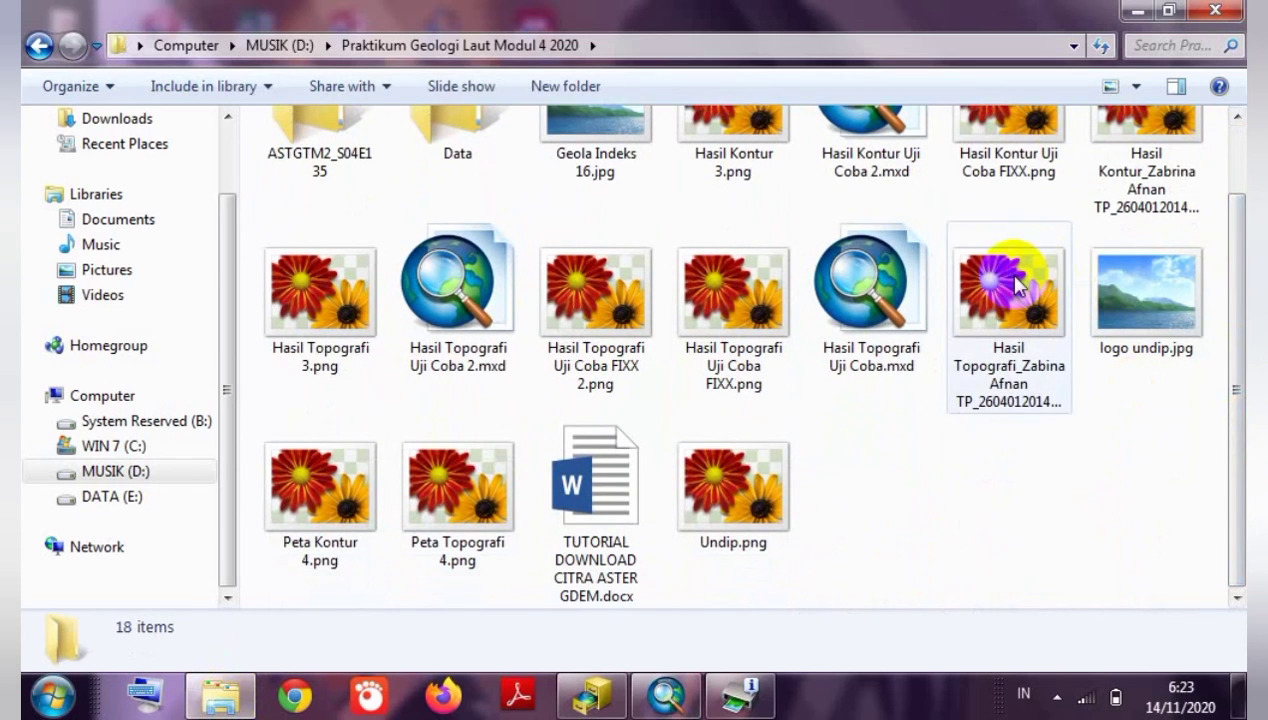
{"action": "left_click", "coordinate": [1172, 115], "text": "ctrl"}
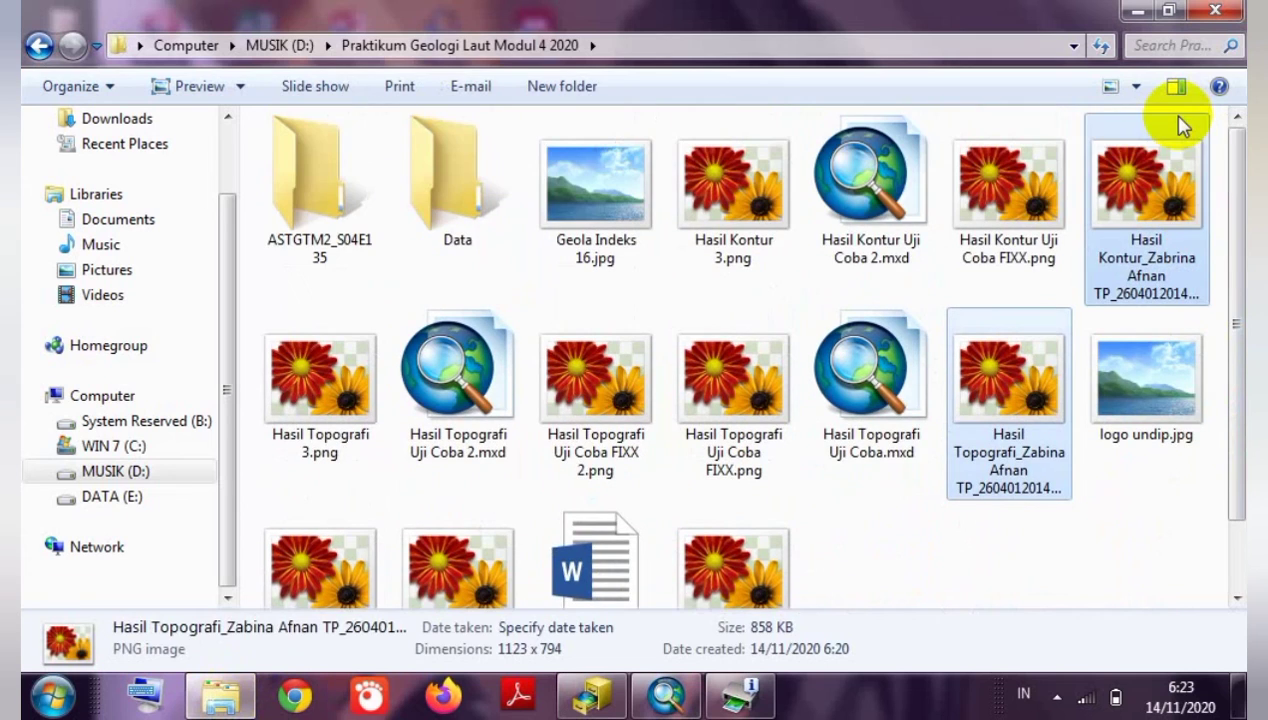
{"action": "left_click", "coordinate": [1153, 560]}
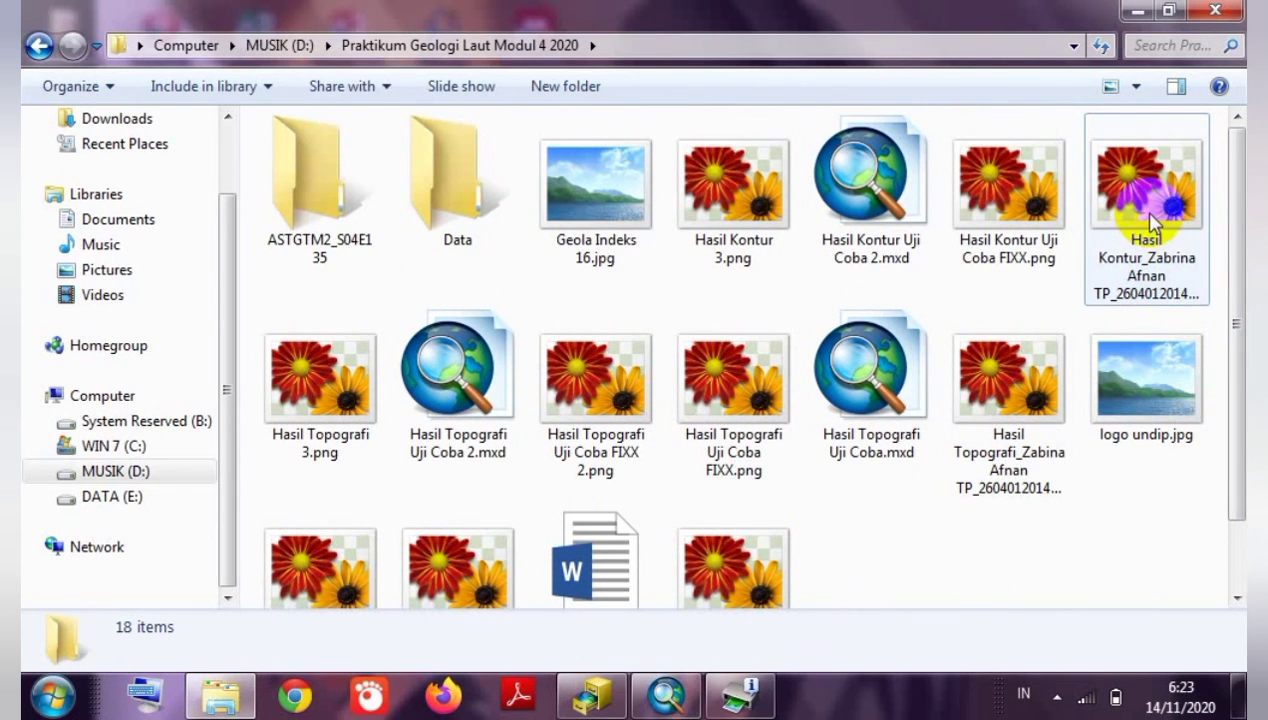
{"action": "left_click", "coordinate": [1155, 222]}
{"action": "double_click", "coordinate": [1155, 222]}
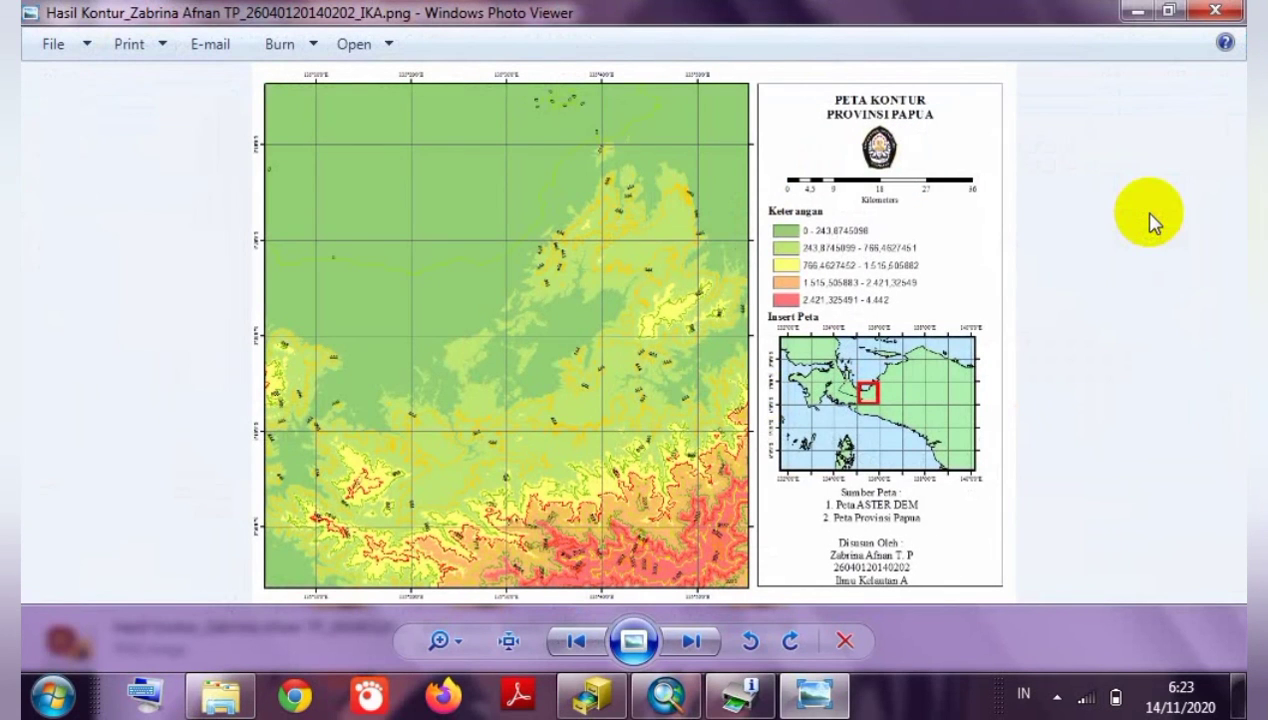
View the contour and topography PNGs in Photo Viewer, closing each, then minimize Explorer.
{"action": "left_click", "coordinate": [1068, 268]}
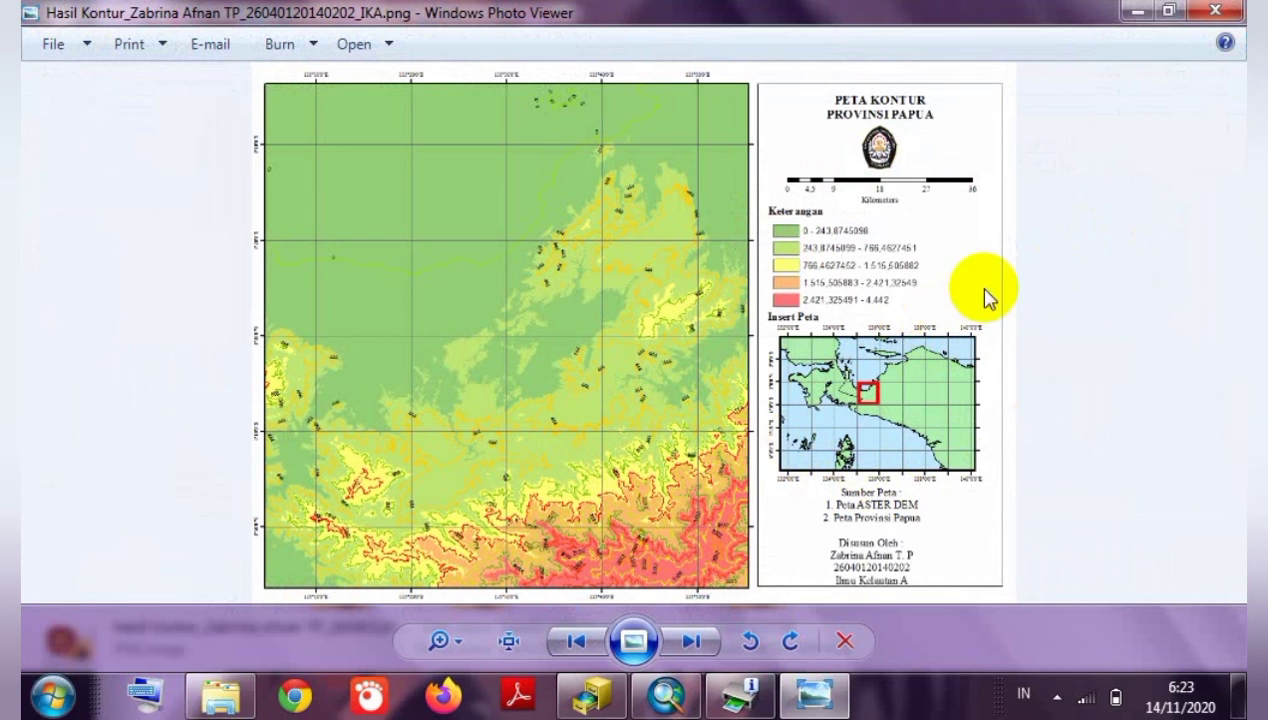
{"action": "left_click", "coordinate": [1226, 12]}
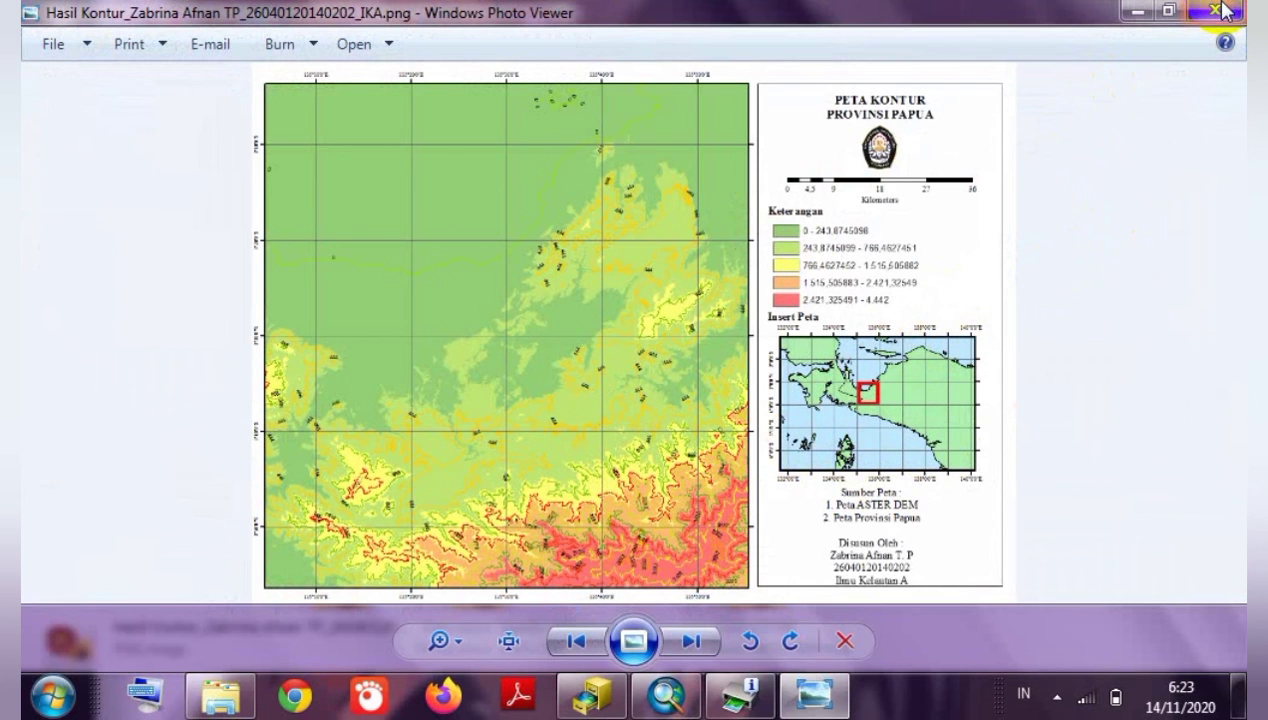
{"action": "left_click", "coordinate": [968, 405]}
{"action": "double_click", "coordinate": [968, 405]}
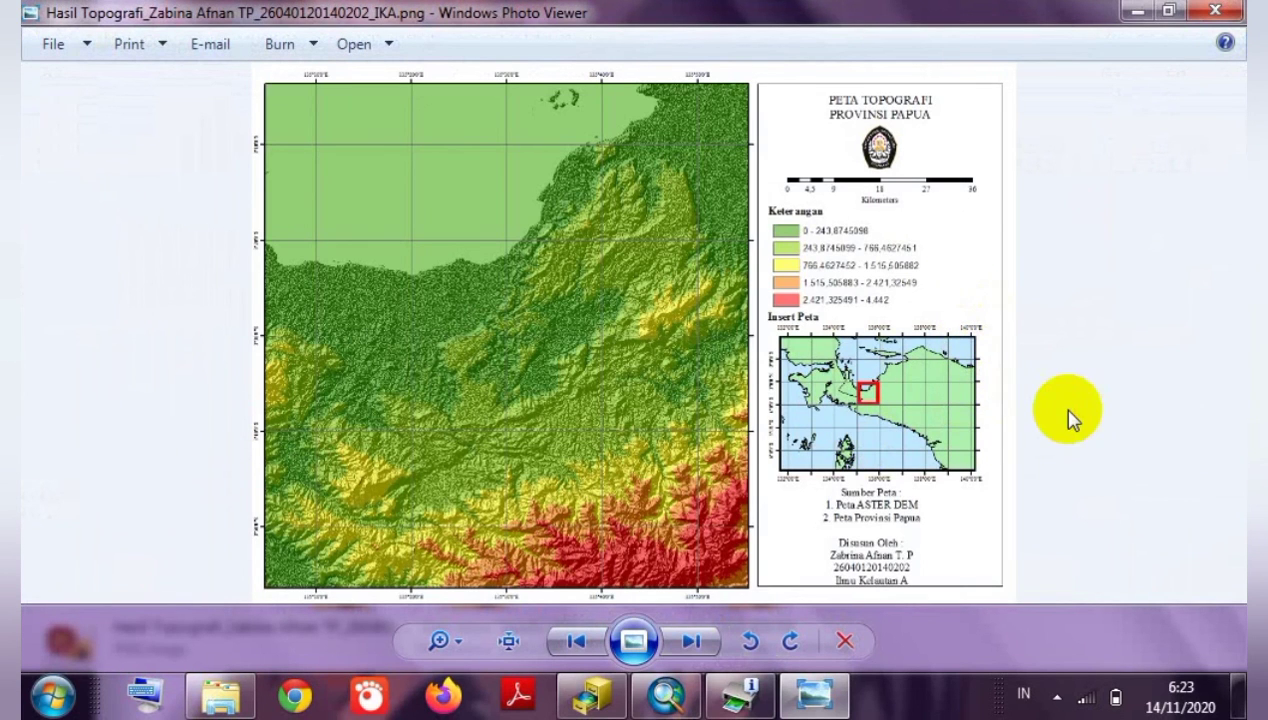
{"action": "left_click", "coordinate": [1213, 10]}
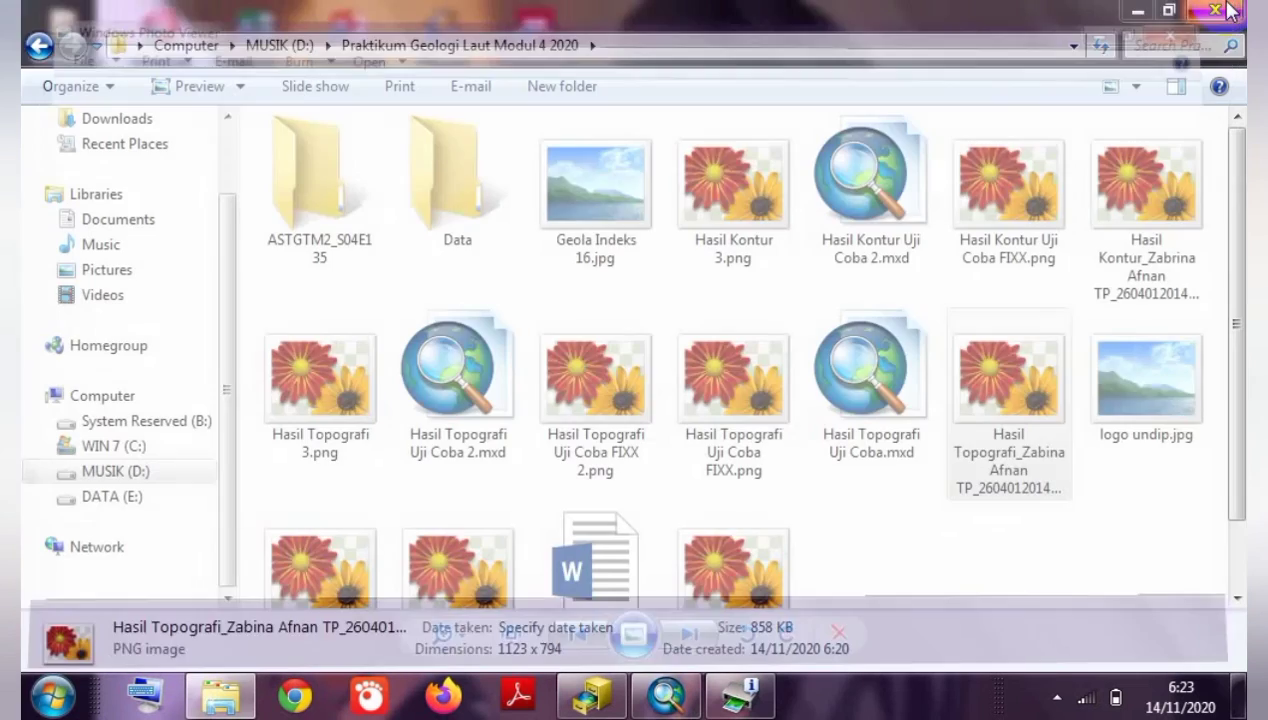
{"action": "left_click", "coordinate": [1130, 10]}
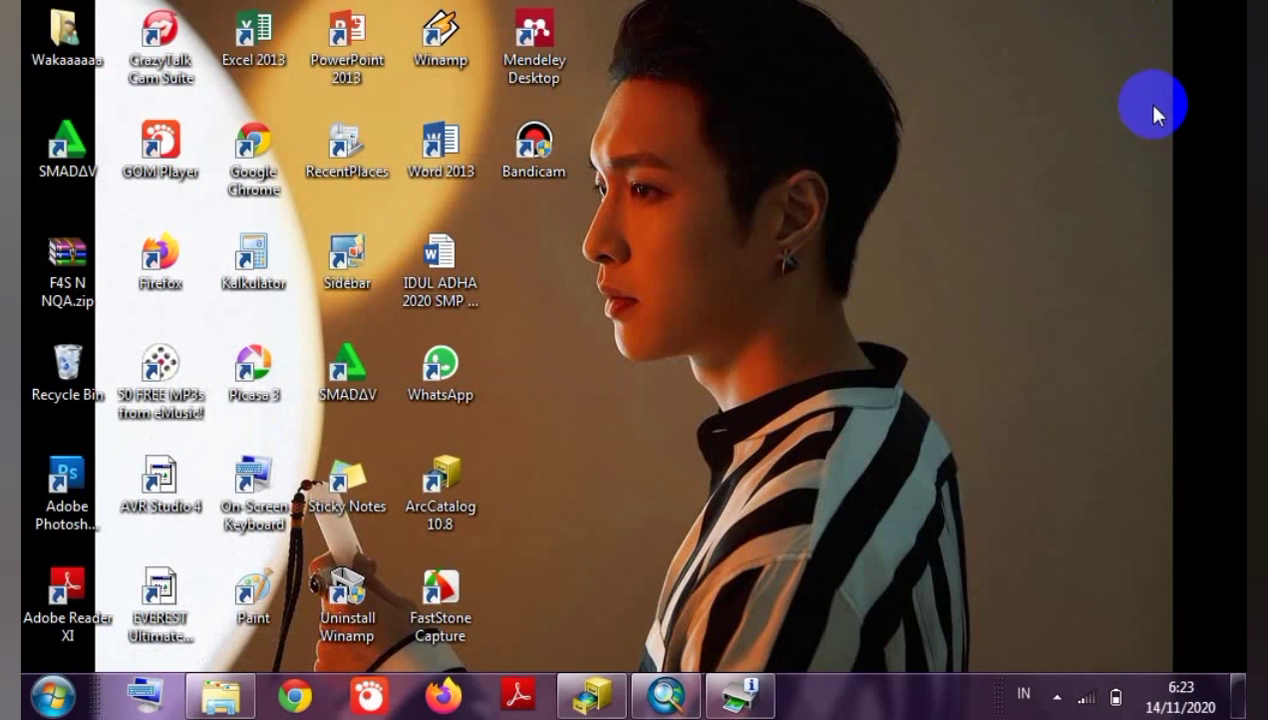